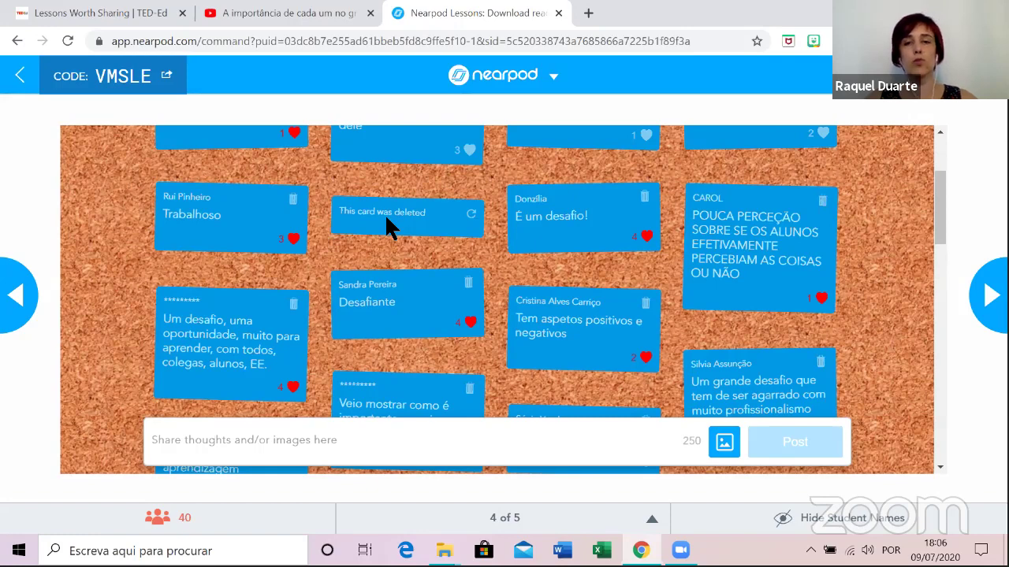
Restore the deleted card in the second column of the collaborate board.
{"action": "left_click", "coordinate": [471, 215]}
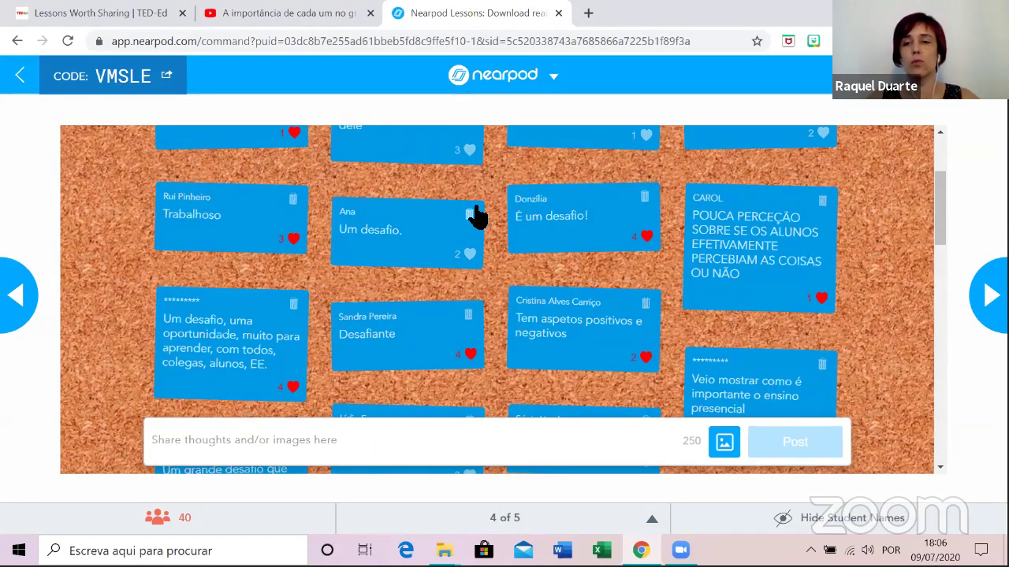
Like the board cards "Precisamos de descansar dele" and "Um desafio.".
{"action": "scroll", "coordinate": [773, 248], "scroll_direction": "down", "scroll_amount": 2}
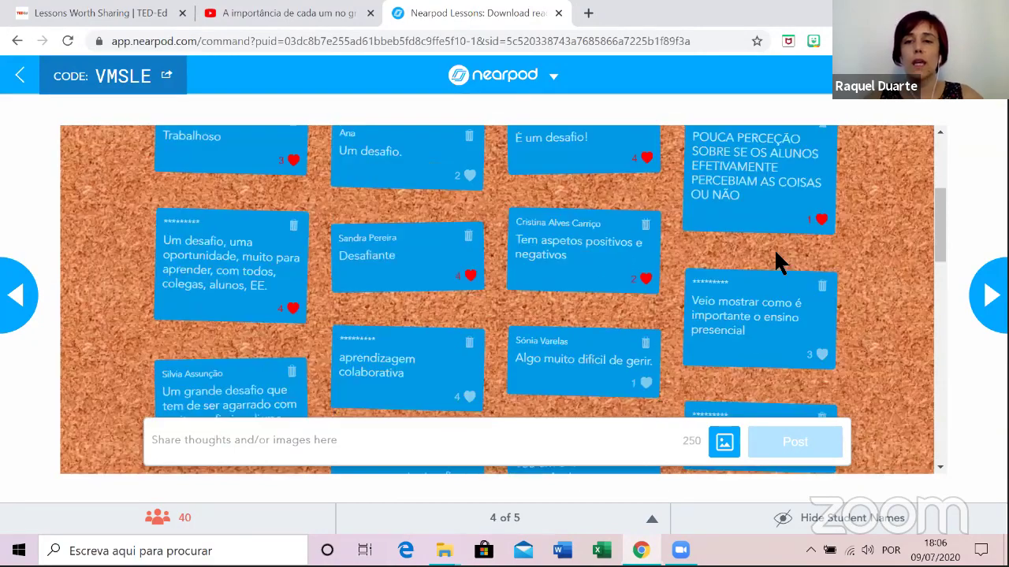
{"action": "scroll", "coordinate": [745, 342], "scroll_direction": "down", "scroll_amount": 1}
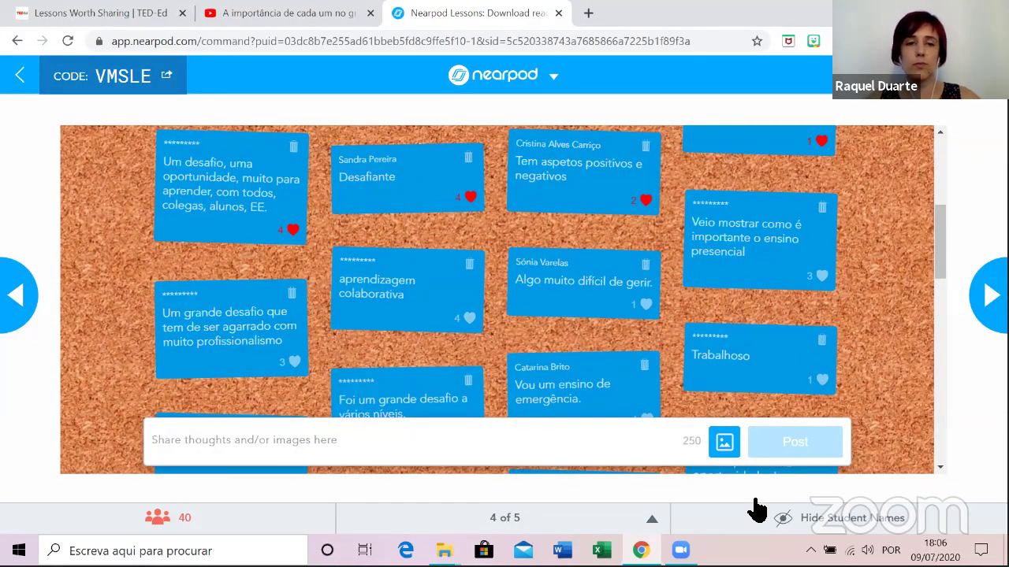
{"action": "scroll", "coordinate": [653, 376], "scroll_direction": "up", "scroll_amount": 2}
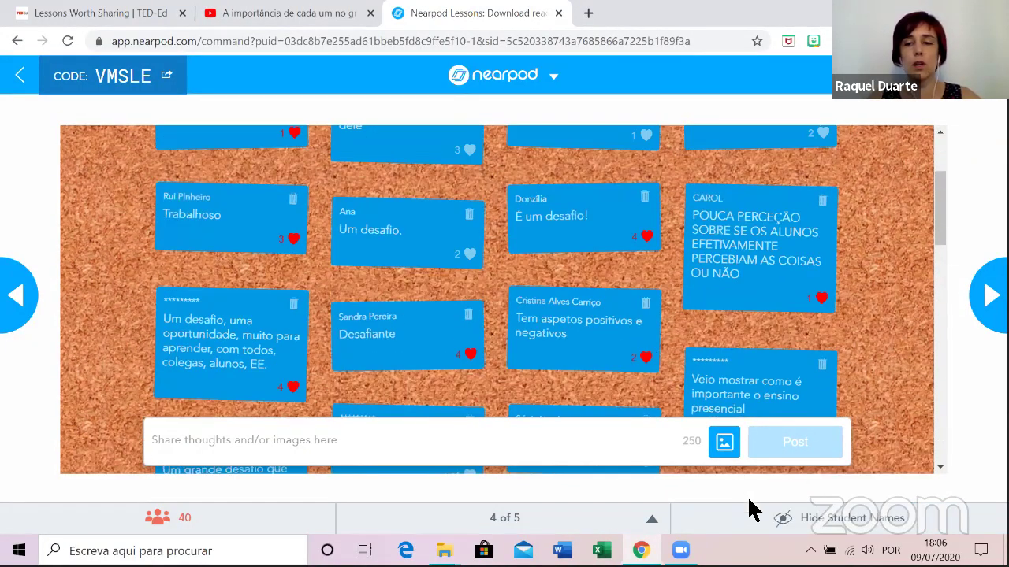
{"action": "scroll", "coordinate": [645, 315], "scroll_direction": "down", "scroll_amount": 1}
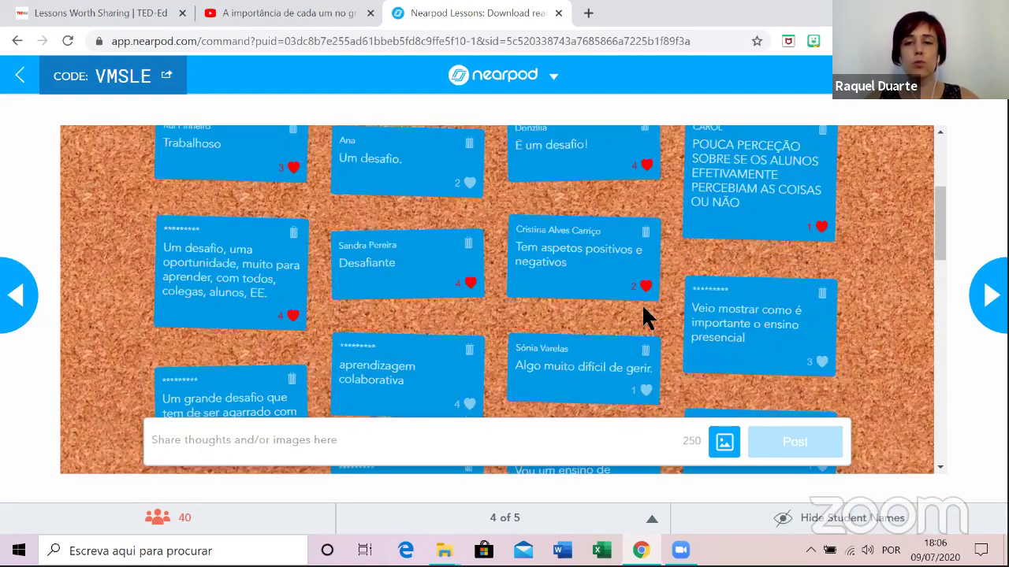
{"action": "scroll", "coordinate": [572, 315], "scroll_direction": "down", "scroll_amount": 1}
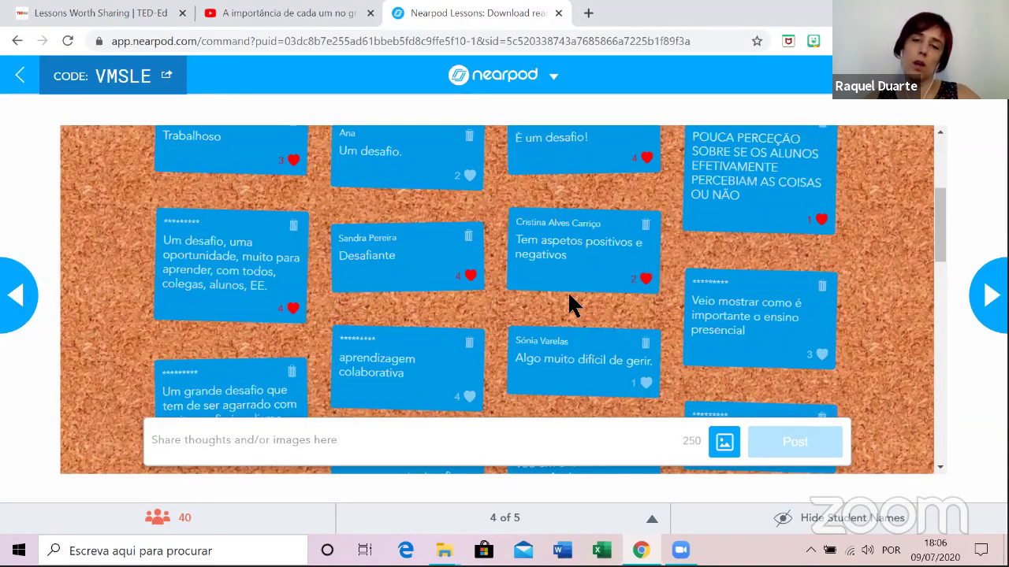
{"action": "scroll", "coordinate": [637, 294], "scroll_direction": "up", "scroll_amount": 1}
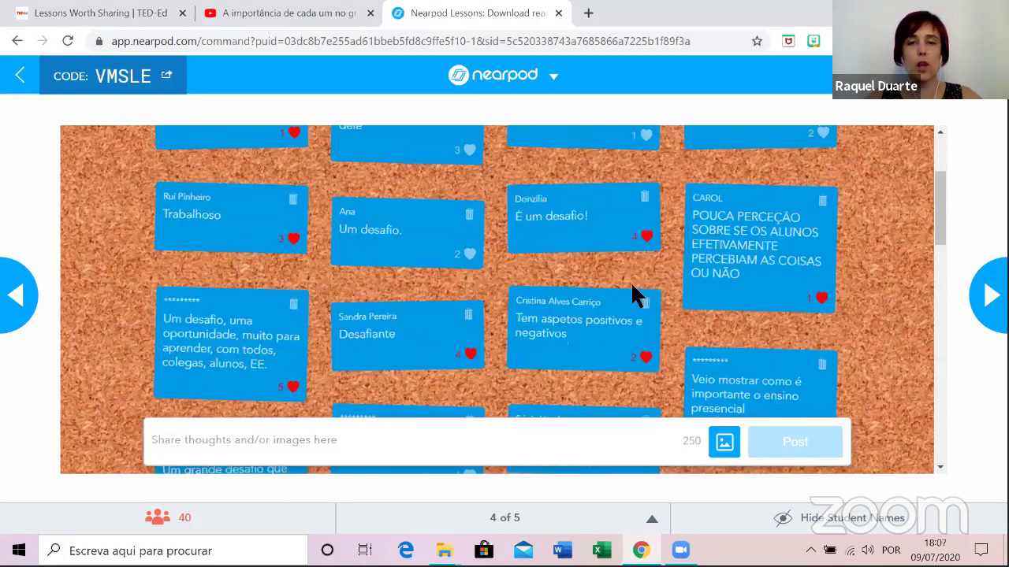
{"action": "scroll", "coordinate": [426, 256], "scroll_direction": "up", "scroll_amount": 1}
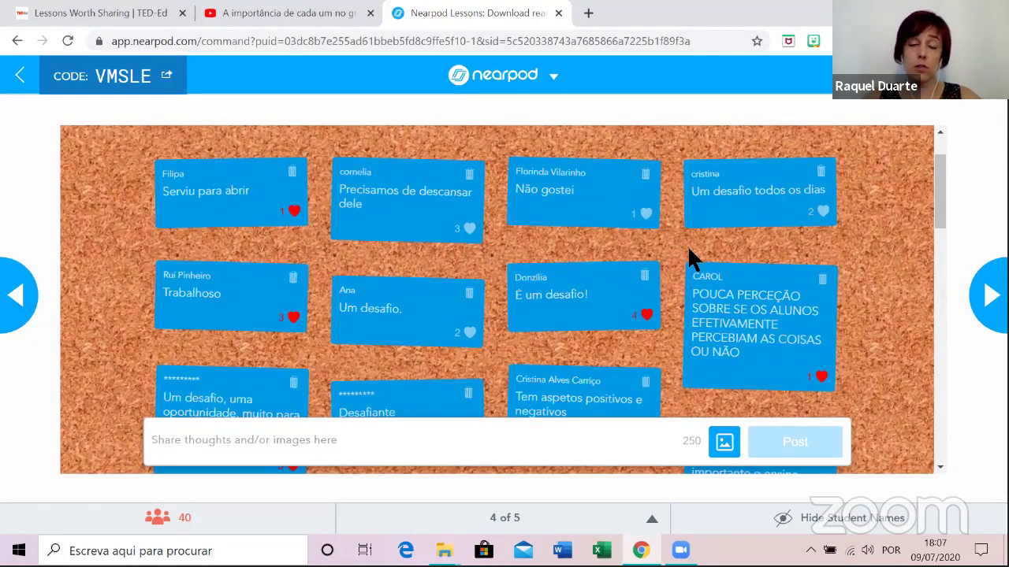
{"action": "left_click", "coordinate": [470, 229]}
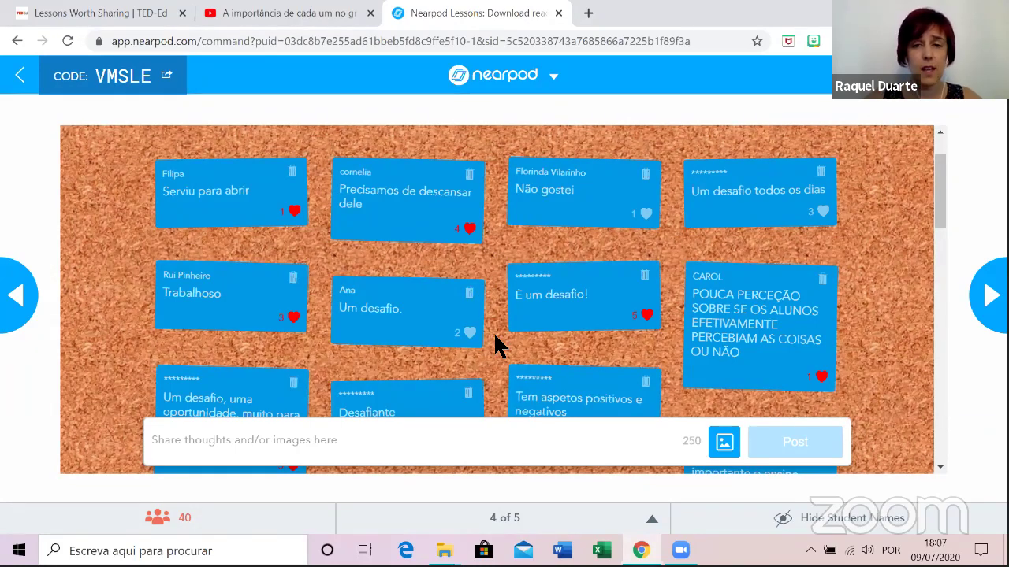
{"action": "scroll", "coordinate": [516, 378], "scroll_direction": "down", "scroll_amount": 1}
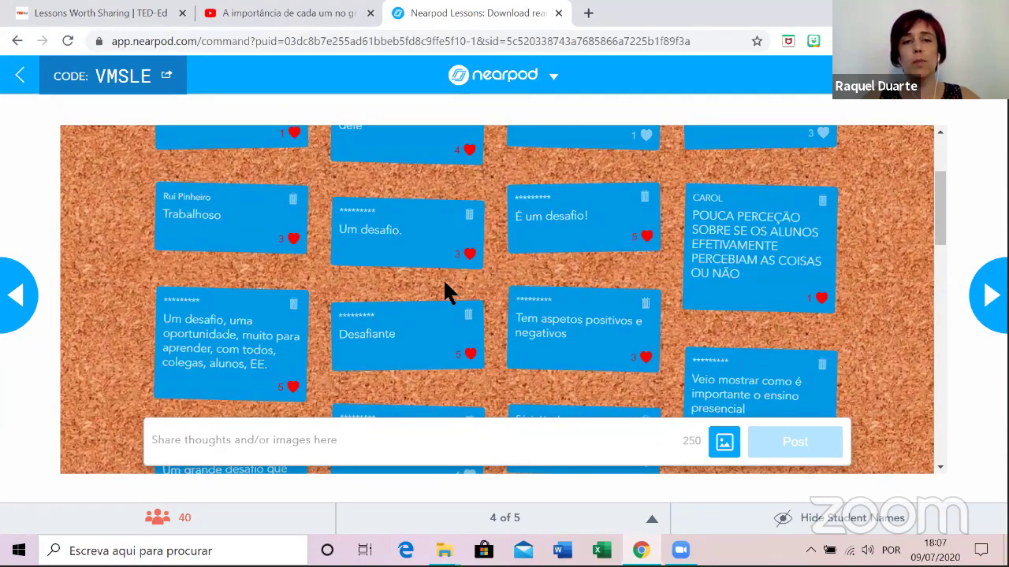
Approve the pending post "Muito exigente!" and close the board's pending posts.
{"action": "scroll", "coordinate": [445, 285], "scroll_direction": "up", "scroll_amount": 2}
{"action": "scroll", "coordinate": [615, 299], "scroll_direction": "down", "scroll_amount": 1}
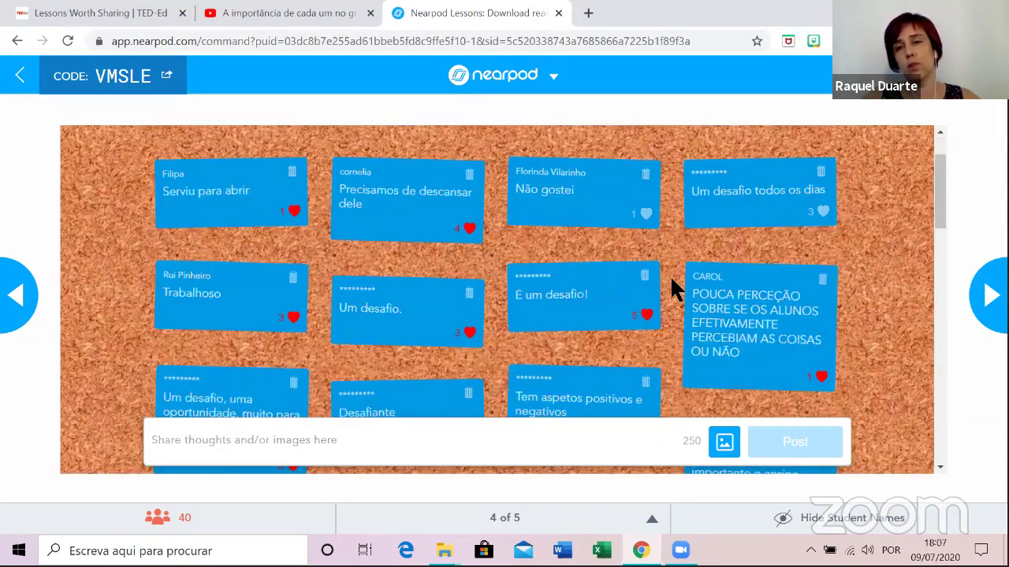
{"action": "scroll", "coordinate": [678, 260], "scroll_direction": "up", "scroll_amount": 1}
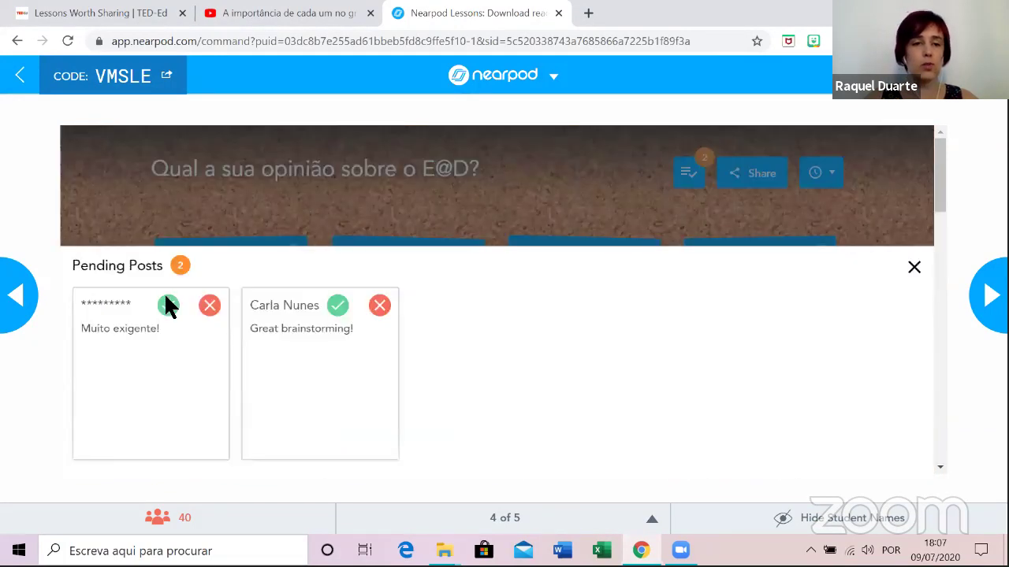
{"action": "left_click", "coordinate": [175, 302]}
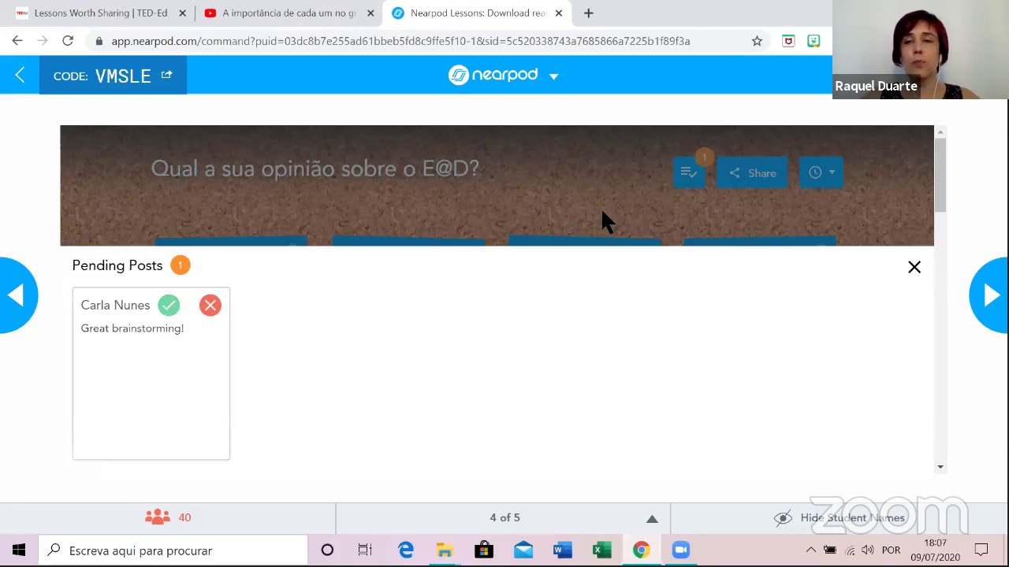
{"action": "left_click", "coordinate": [688, 177]}
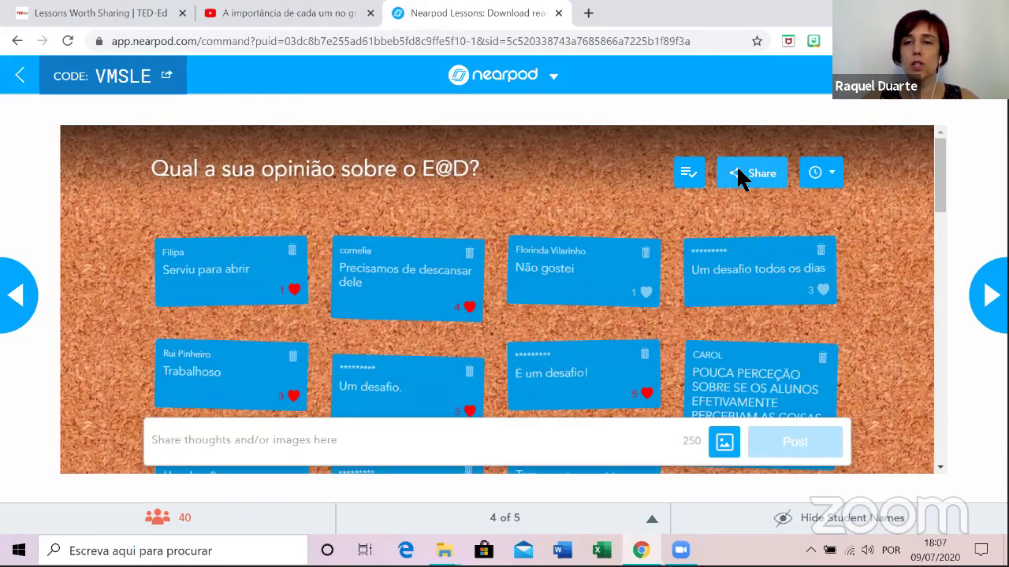
View the board's sharing options and its card sorting options, closing both without choosing anything.
{"action": "left_click", "coordinate": [738, 170]}
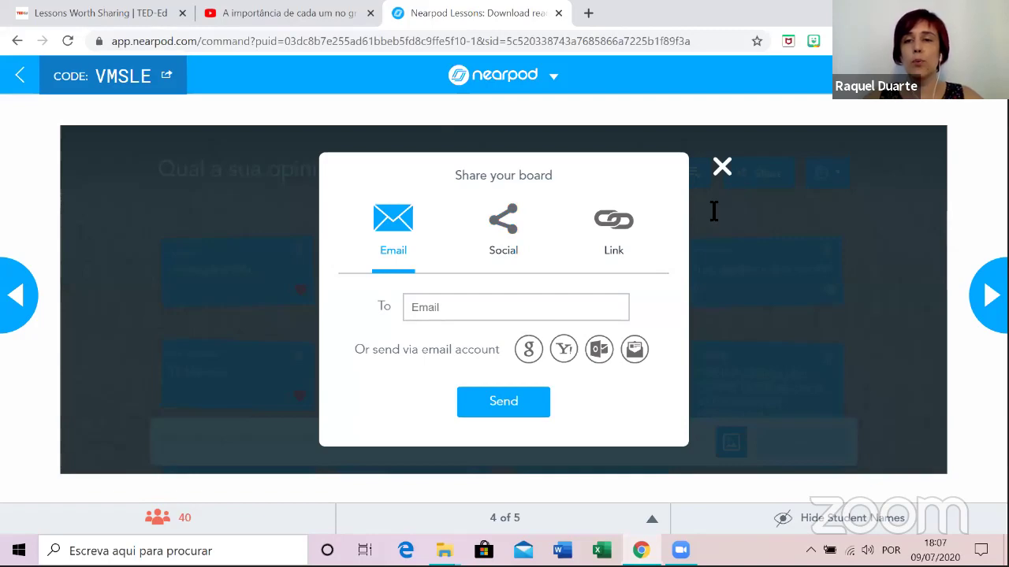
{"action": "left_click", "coordinate": [829, 193]}
{"action": "left_click", "coordinate": [834, 178]}
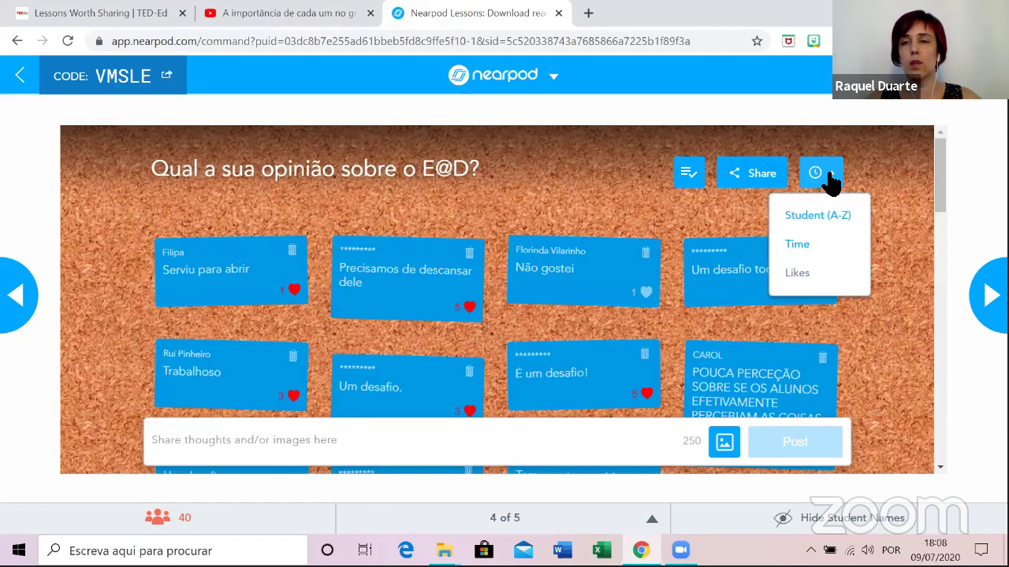
{"action": "left_click", "coordinate": [668, 224]}
Examine the participants' cards and their likes throughout the "Qual a sua opinião sobre o E@D?" board.
{"action": "scroll", "coordinate": [668, 306], "scroll_direction": "down", "scroll_amount": 1}
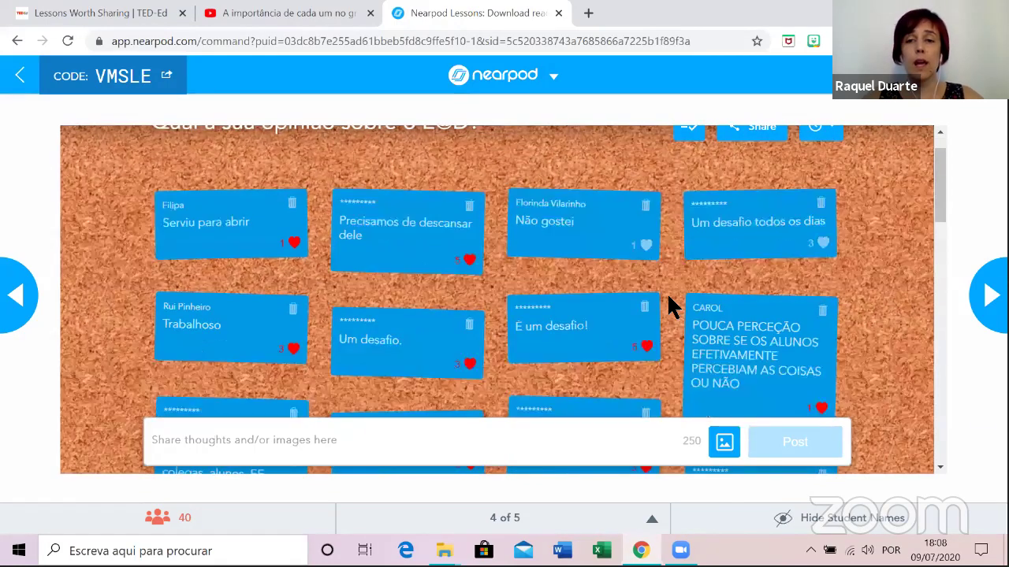
{"action": "scroll", "coordinate": [668, 306], "scroll_direction": "down", "scroll_amount": 5}
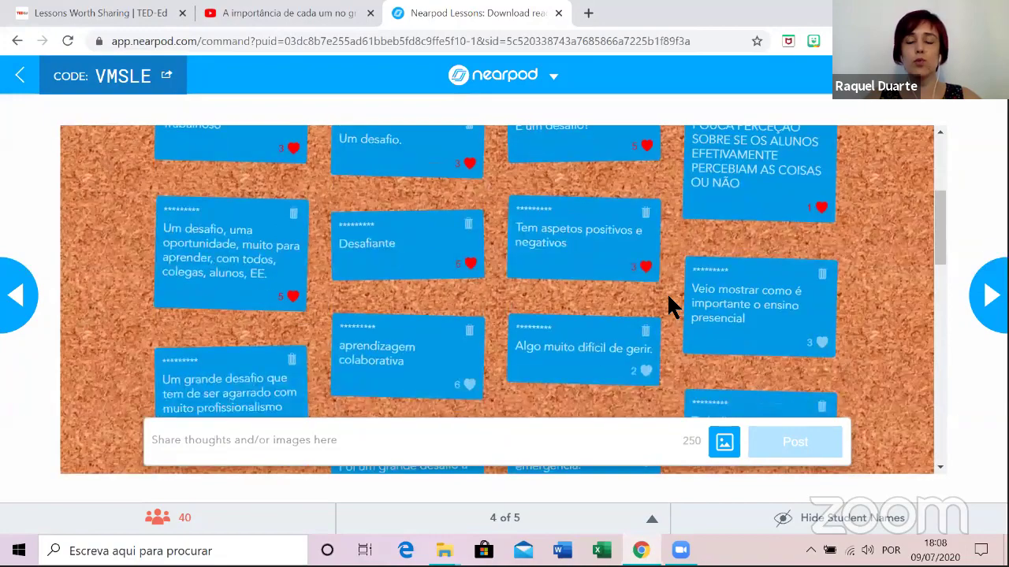
{"action": "scroll", "coordinate": [668, 306], "scroll_direction": "down", "scroll_amount": 3}
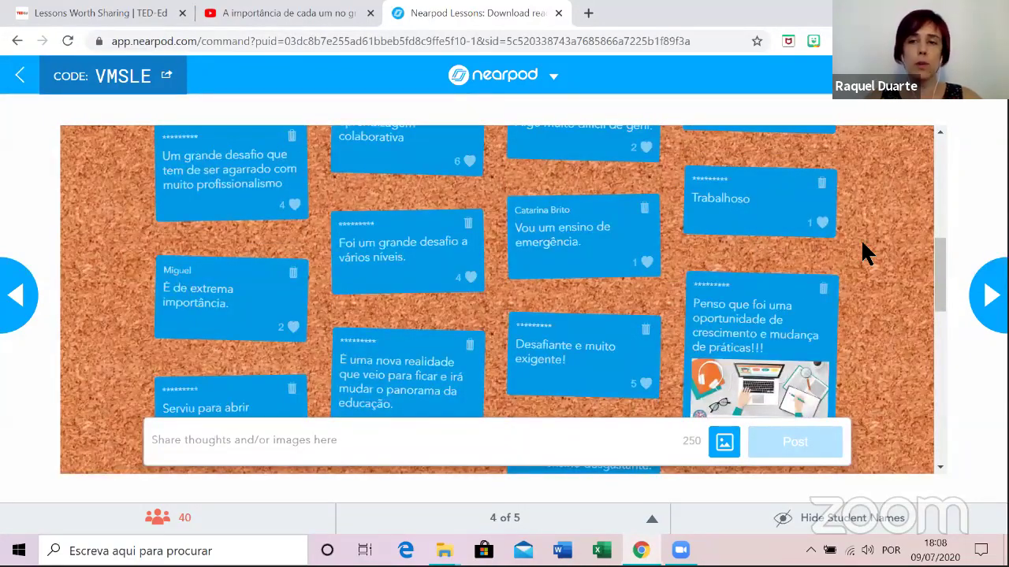
{"action": "scroll", "coordinate": [855, 259], "scroll_direction": "down", "scroll_amount": 2}
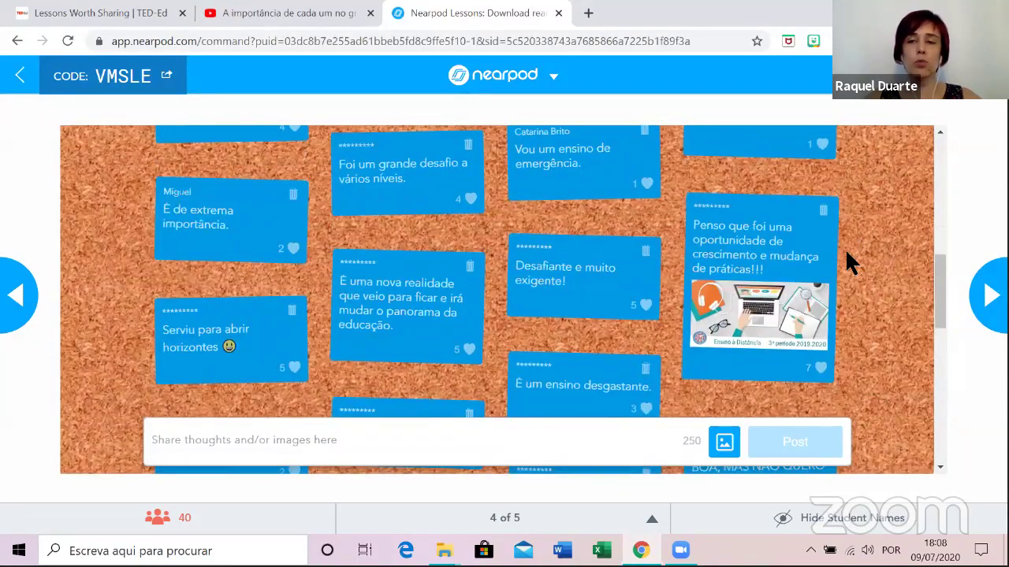
{"action": "scroll", "coordinate": [849, 258], "scroll_direction": "down", "scroll_amount": 2}
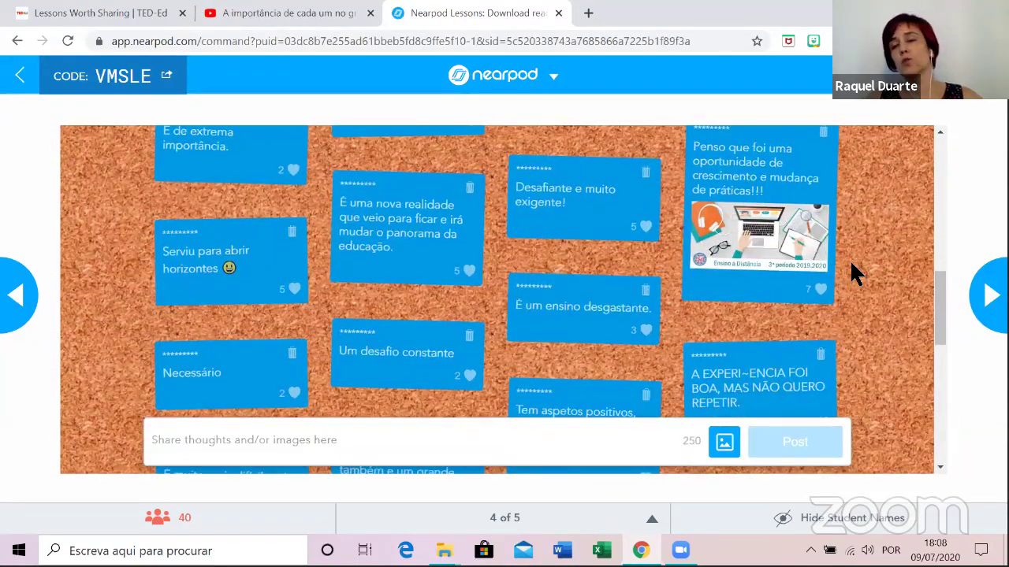
{"action": "scroll", "coordinate": [855, 271], "scroll_direction": "down", "scroll_amount": 4}
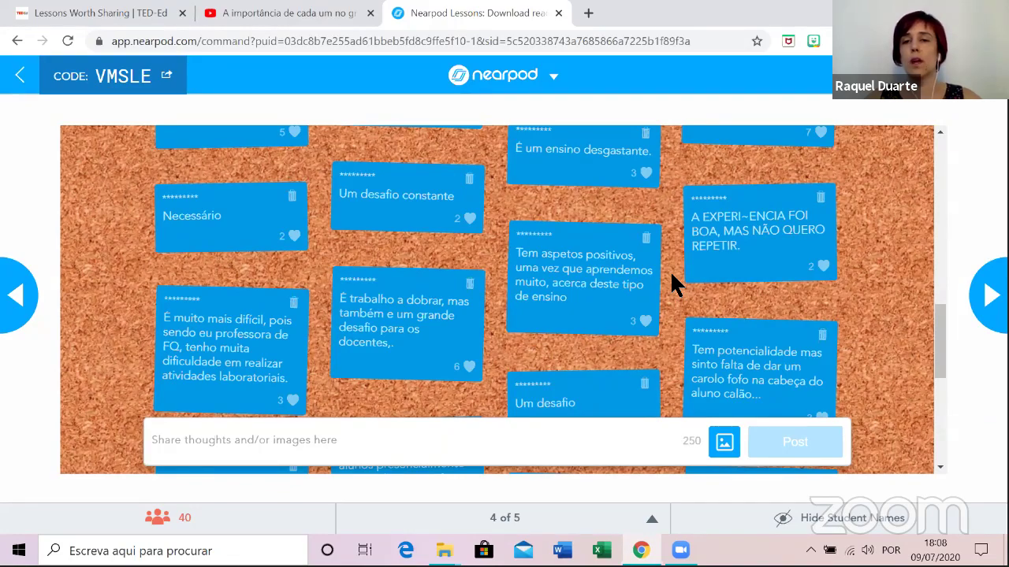
{"action": "scroll", "coordinate": [670, 272], "scroll_direction": "down", "scroll_amount": 1}
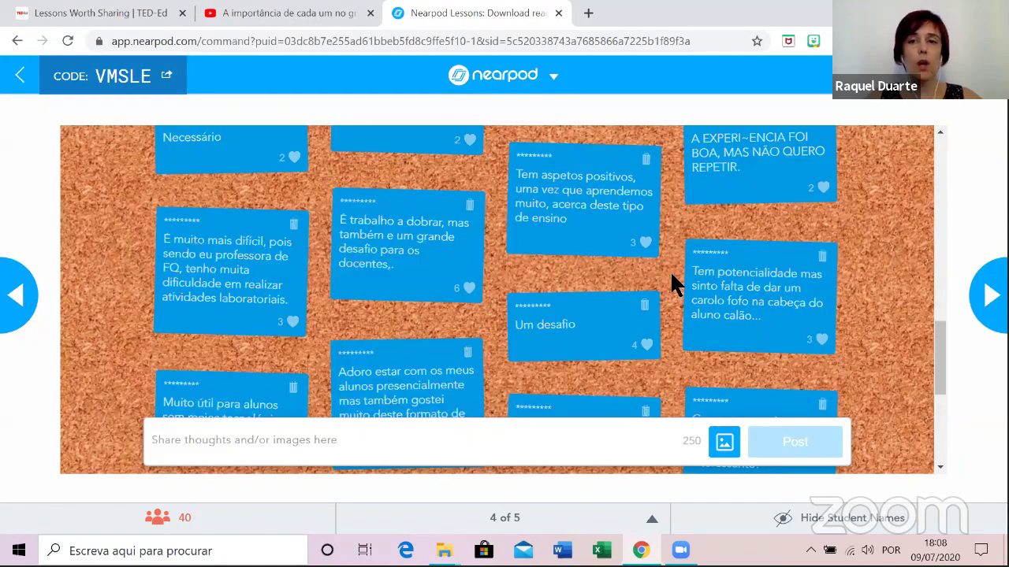
{"action": "scroll", "coordinate": [672, 277], "scroll_direction": "up", "scroll_amount": 3}
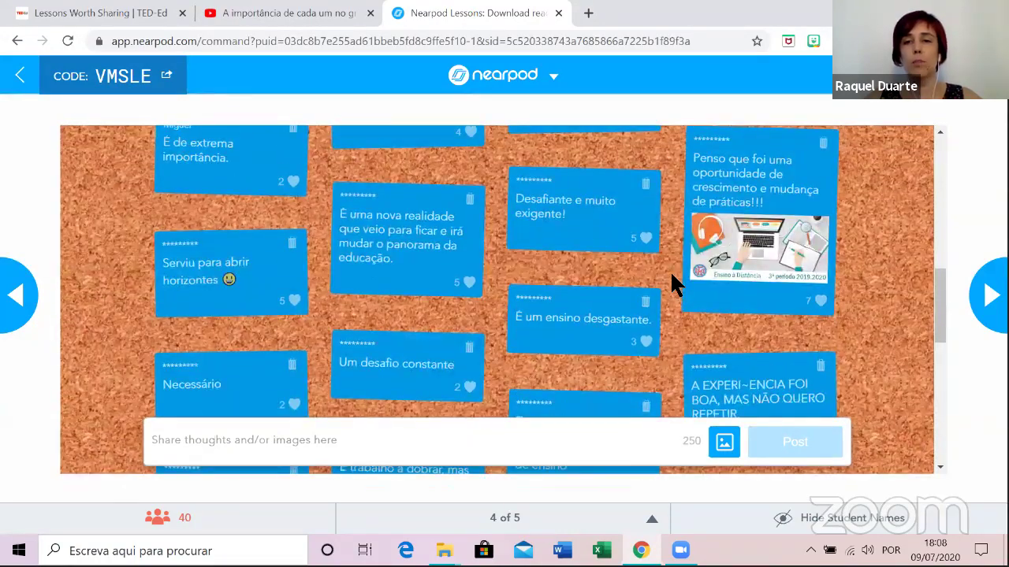
{"action": "scroll", "coordinate": [675, 275], "scroll_direction": "up", "scroll_amount": 2}
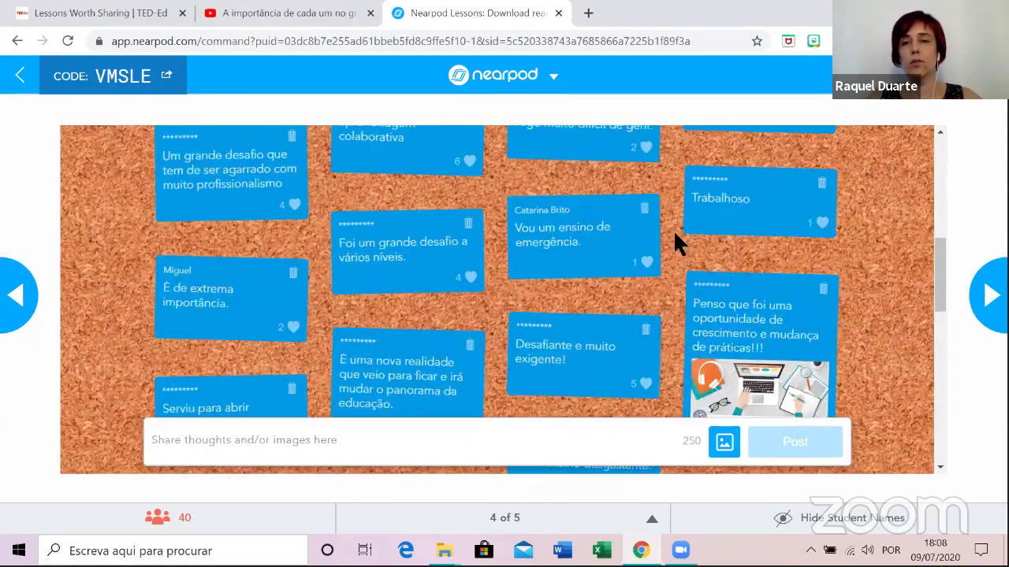
{"action": "scroll", "coordinate": [674, 234], "scroll_direction": "up", "scroll_amount": 2}
{"action": "scroll", "coordinate": [672, 225], "scroll_direction": "up", "scroll_amount": 1}
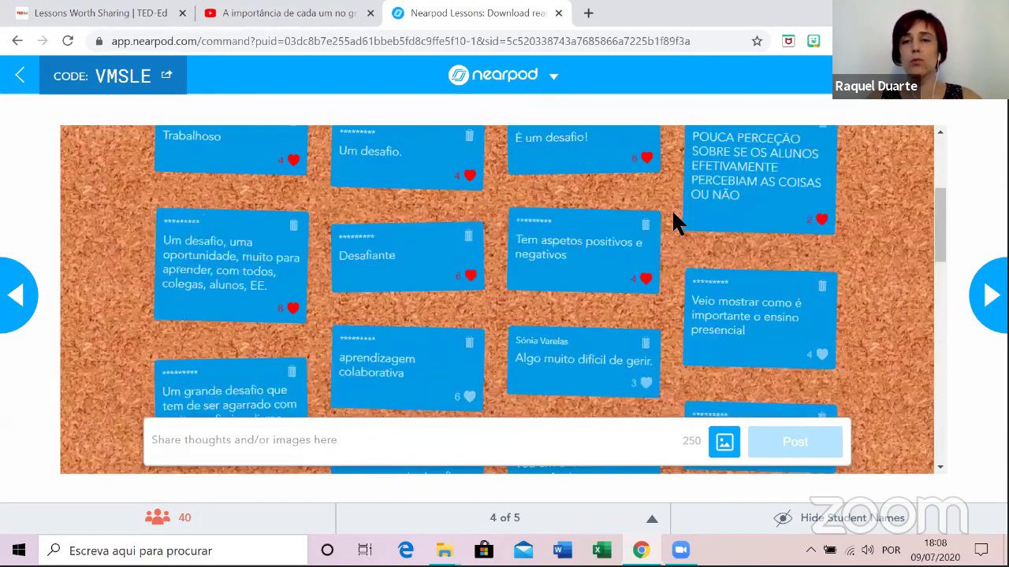
{"action": "scroll", "coordinate": [672, 213], "scroll_direction": "up", "scroll_amount": 1}
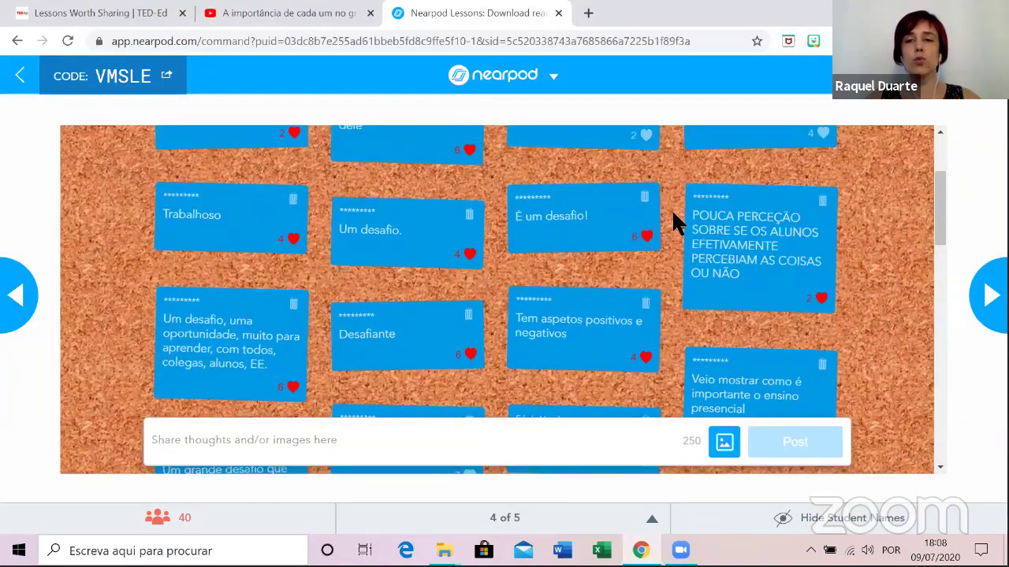
{"action": "scroll", "coordinate": [671, 209], "scroll_direction": "down", "scroll_amount": 4}
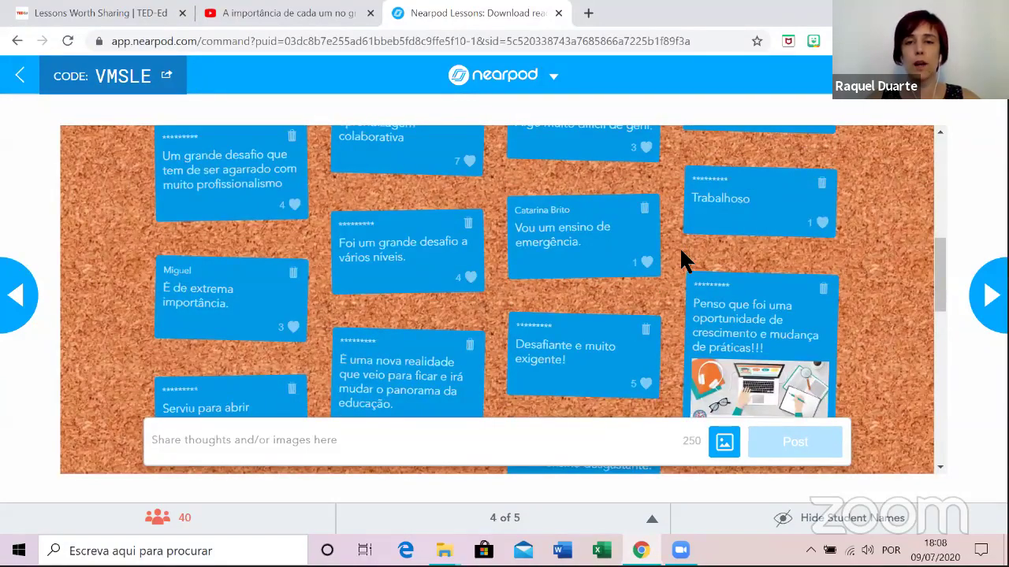
{"action": "scroll", "coordinate": [681, 260], "scroll_direction": "down", "scroll_amount": 1}
{"action": "scroll", "coordinate": [678, 307], "scroll_direction": "down", "scroll_amount": 1}
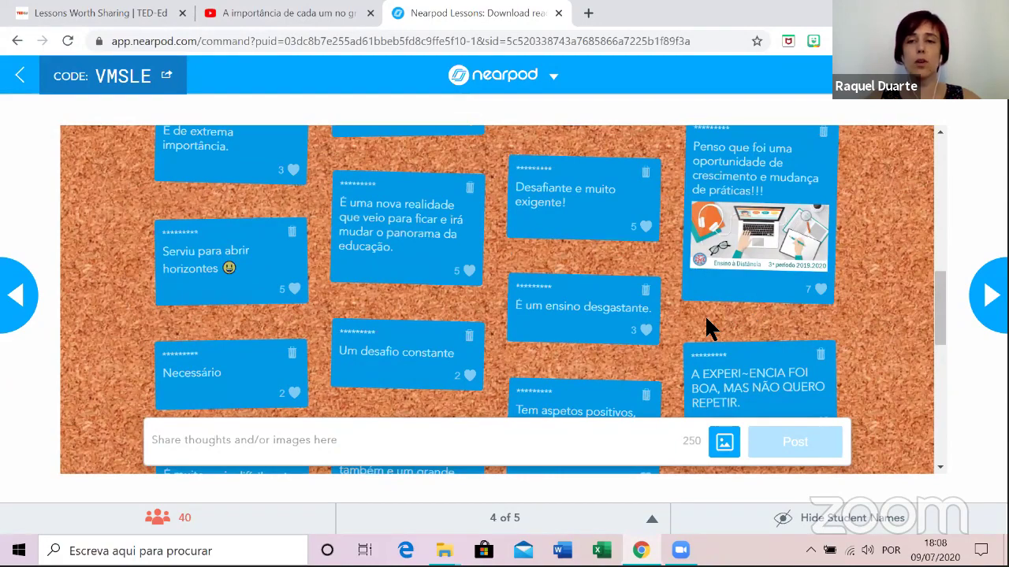
{"action": "scroll", "coordinate": [687, 323], "scroll_direction": "down", "scroll_amount": 1}
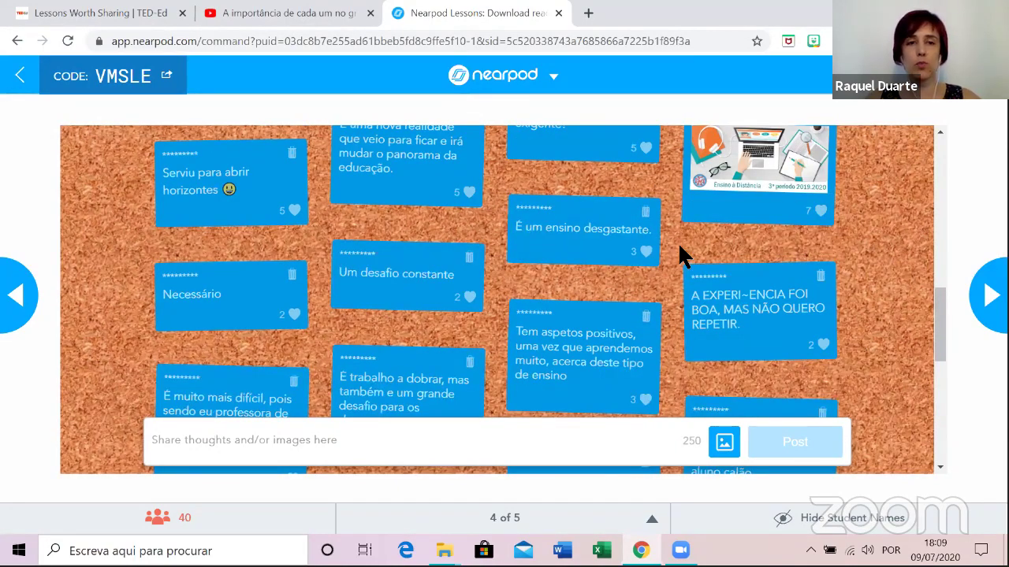
{"action": "scroll", "coordinate": [653, 225], "scroll_direction": "up", "scroll_amount": 3}
{"action": "scroll", "coordinate": [668, 232], "scroll_direction": "up", "scroll_amount": 1}
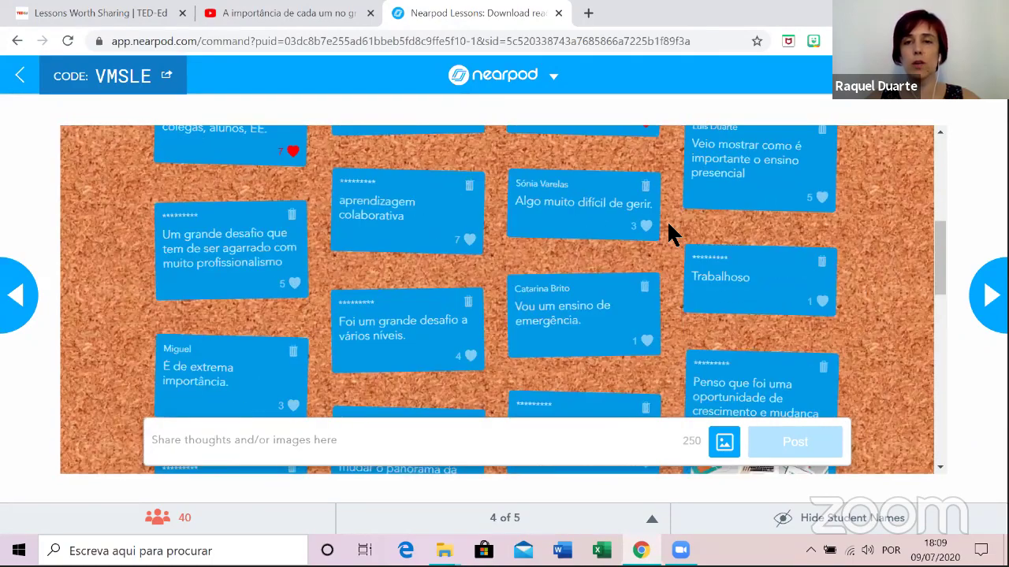
{"action": "scroll", "coordinate": [668, 232], "scroll_direction": "up", "scroll_amount": 5}
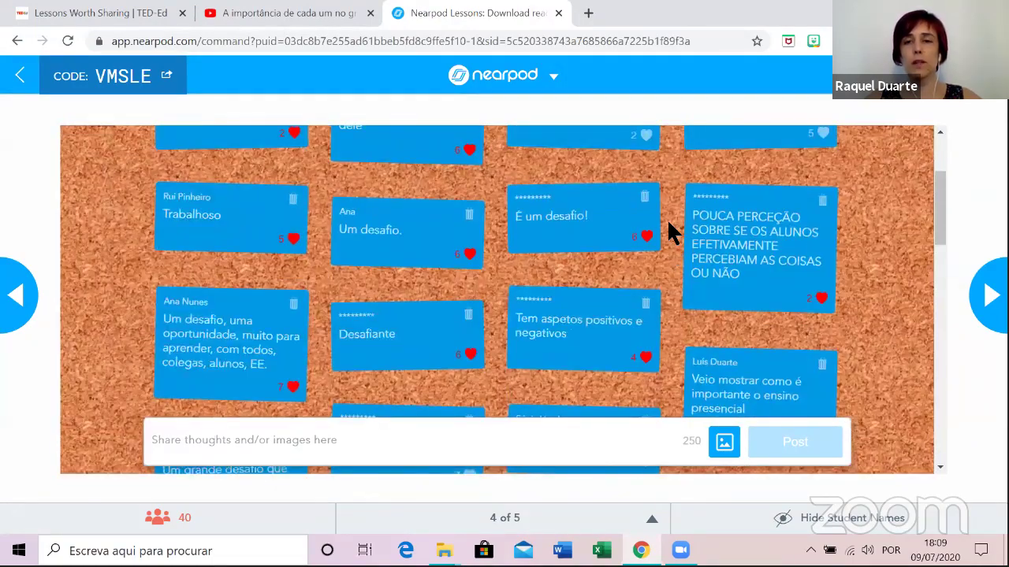
{"action": "scroll", "coordinate": [668, 223], "scroll_direction": "up", "scroll_amount": 1}
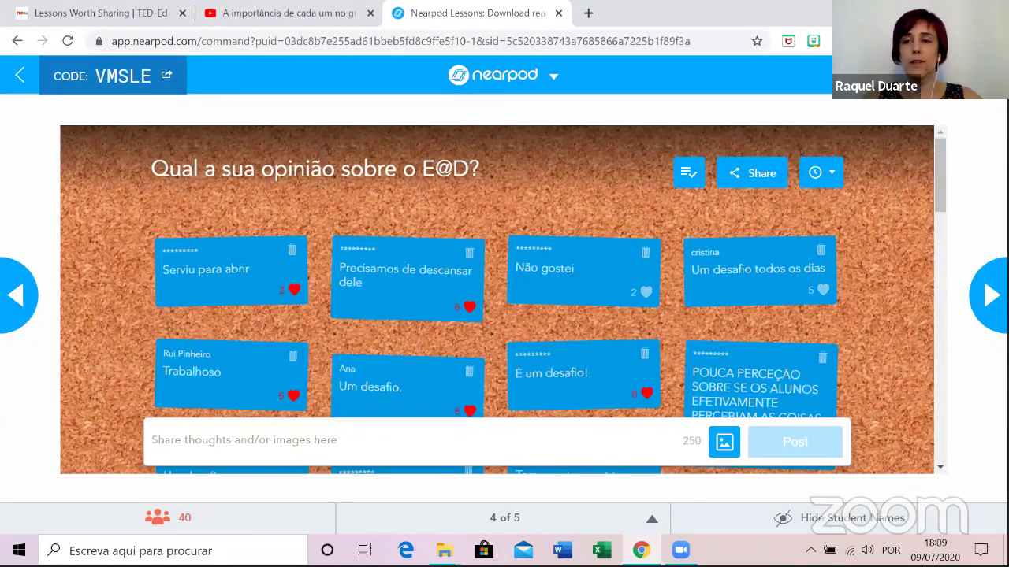
Advance the lesson to the Fill in the blanks activity and open the list of activities that can be added during class.
{"action": "left_click", "coordinate": [963, 300]}
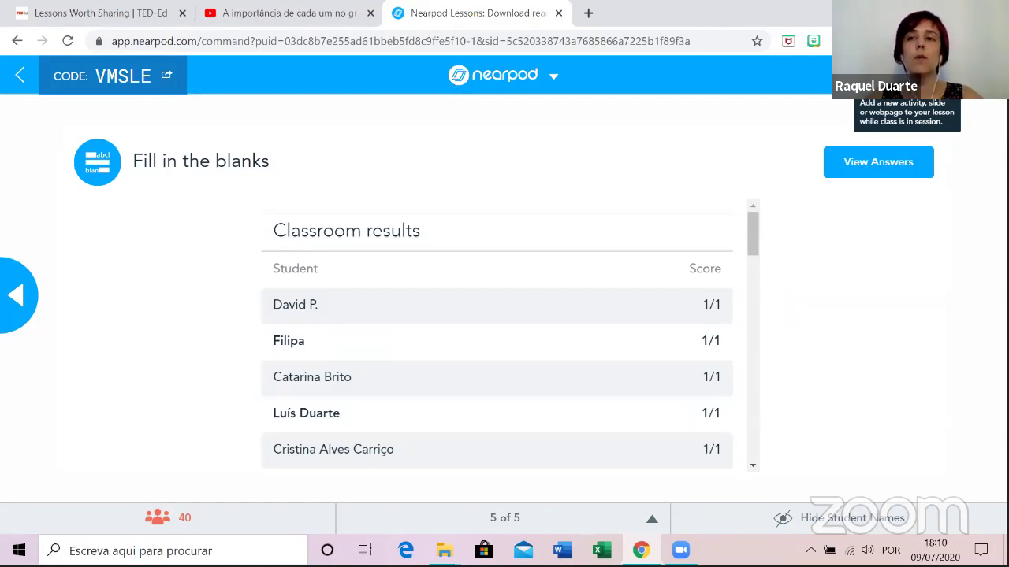
{"action": "left_click", "coordinate": [906, 75]}
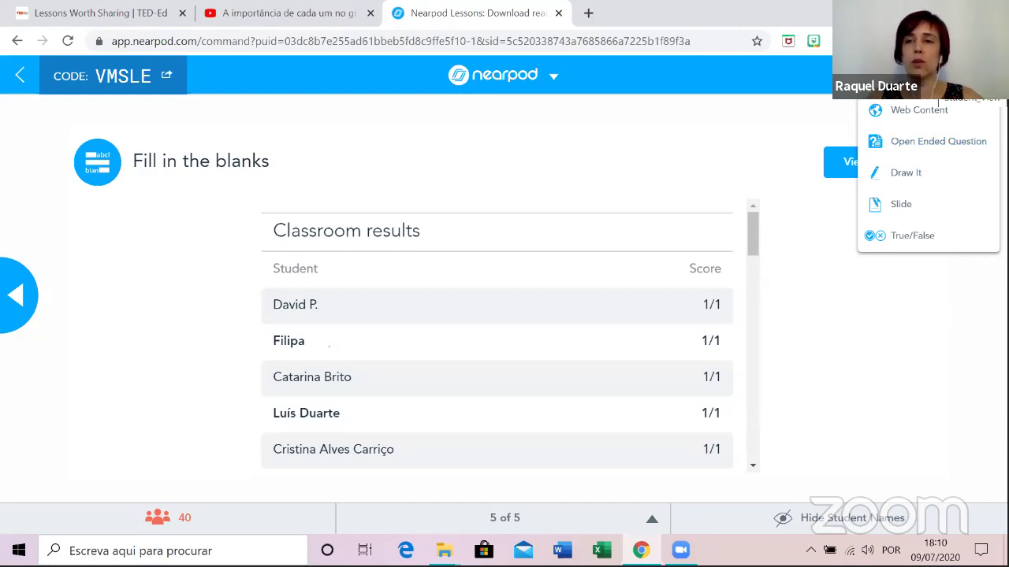
Open the student view of the Fill in the blanks activity, place "heróis!!!!" in the blank and return to the classroom results.
{"action": "left_click", "coordinate": [965, 75]}
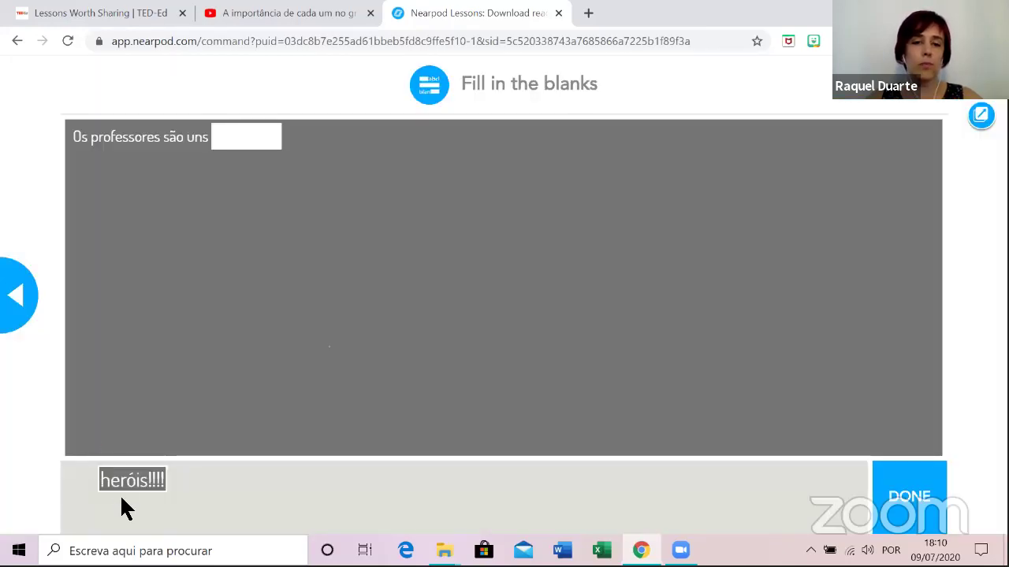
{"action": "left_click_drag", "start_coordinate": [132, 487], "coordinate": [226, 169]}
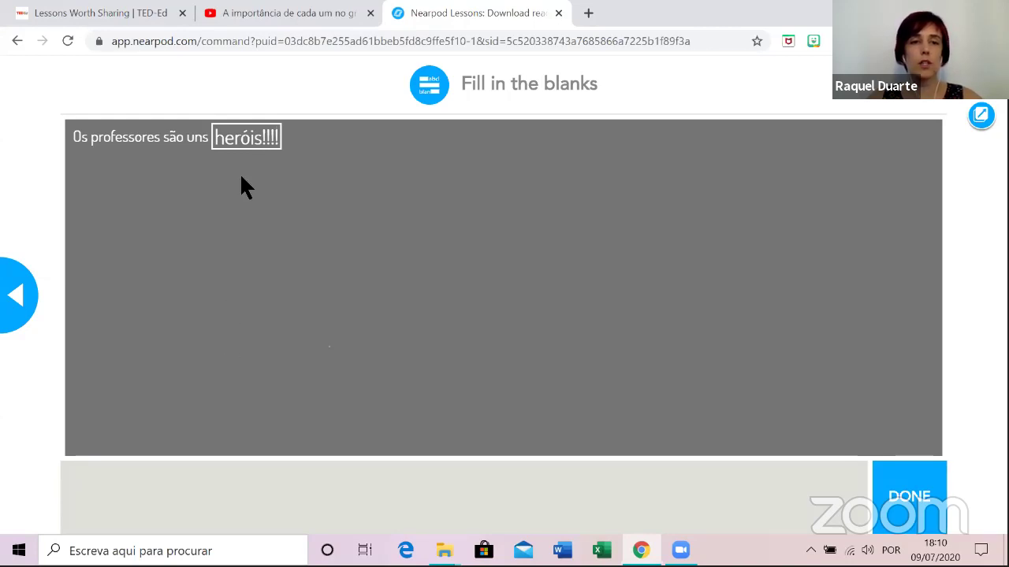
{"action": "left_click_drag", "start_coordinate": [244, 138], "coordinate": [249, 184]}
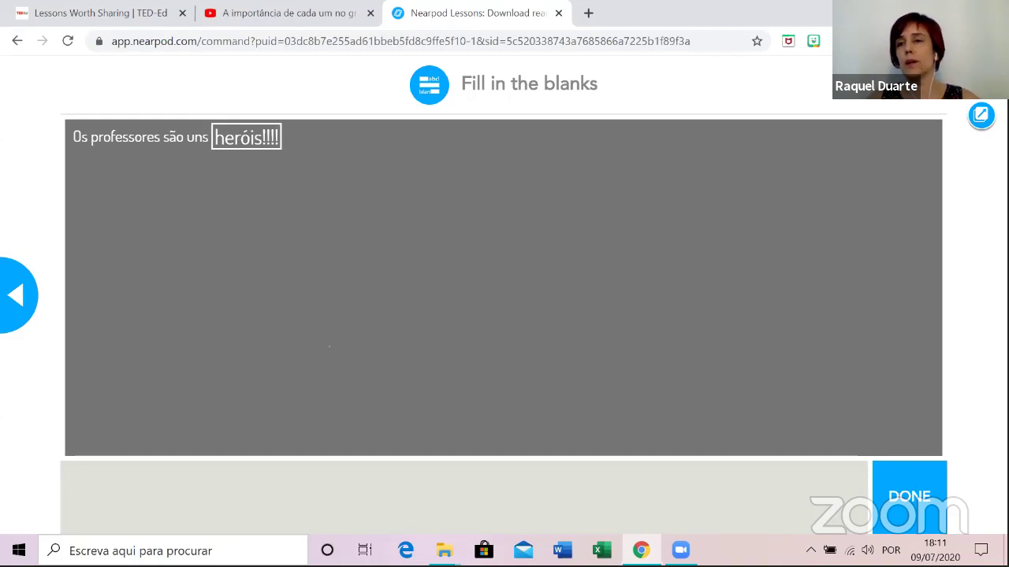
{"action": "left_click", "coordinate": [980, 115]}
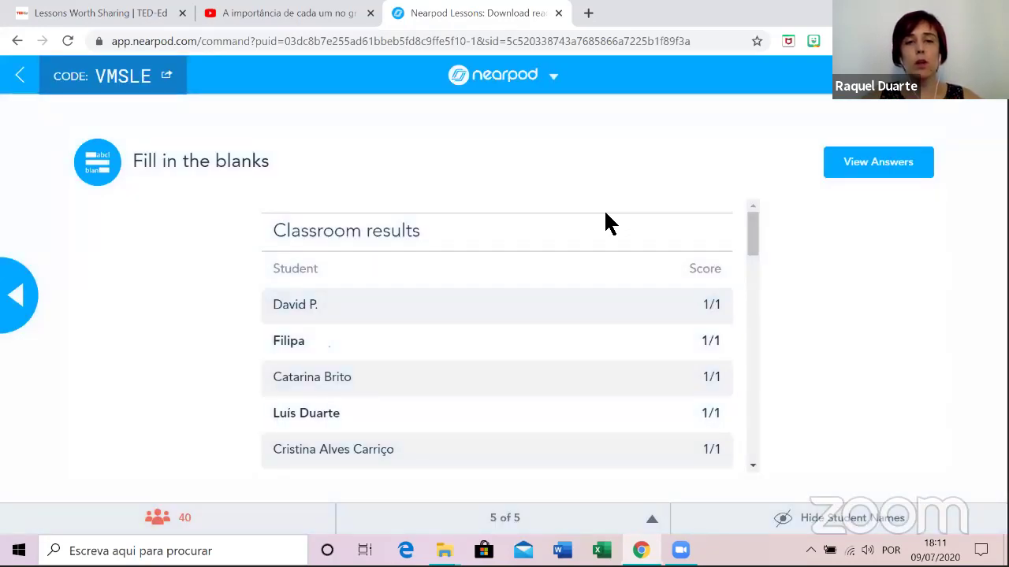
View the correct answer of the Fill in the blanks activity, close it and look through the students' classroom results.
{"action": "left_click", "coordinate": [911, 170]}
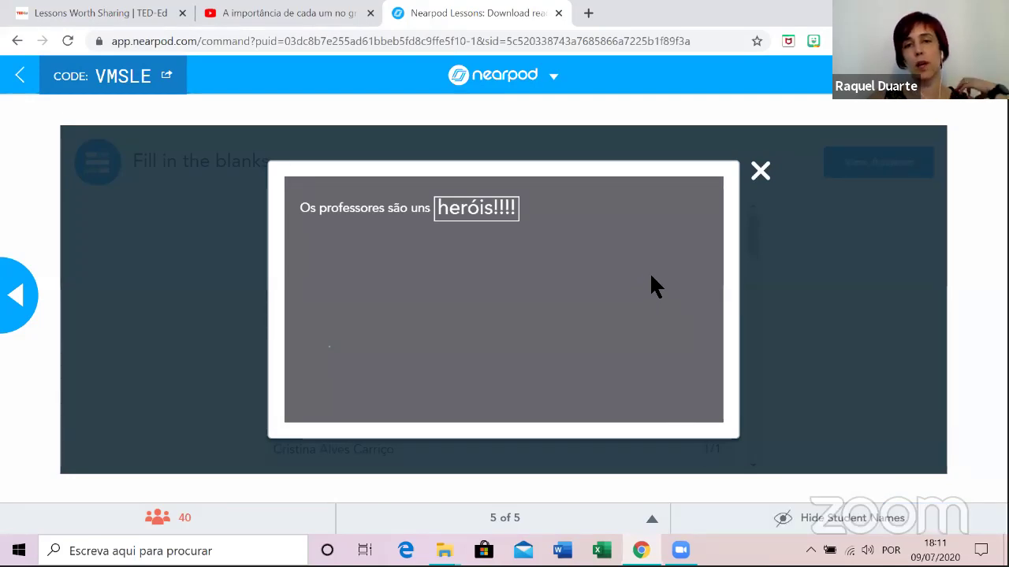
{"action": "left_click", "coordinate": [761, 172]}
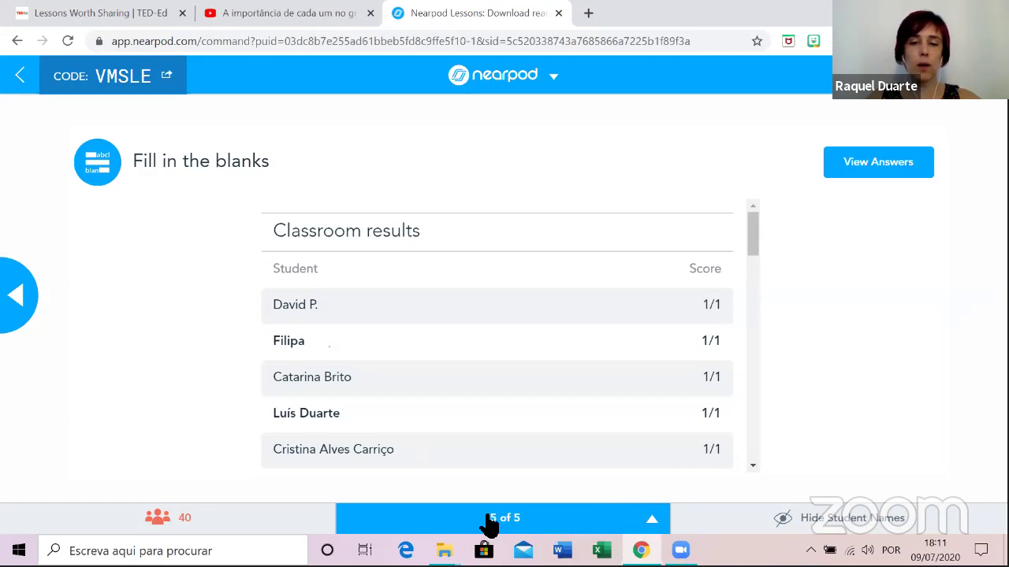
{"action": "left_click", "coordinate": [513, 531]}
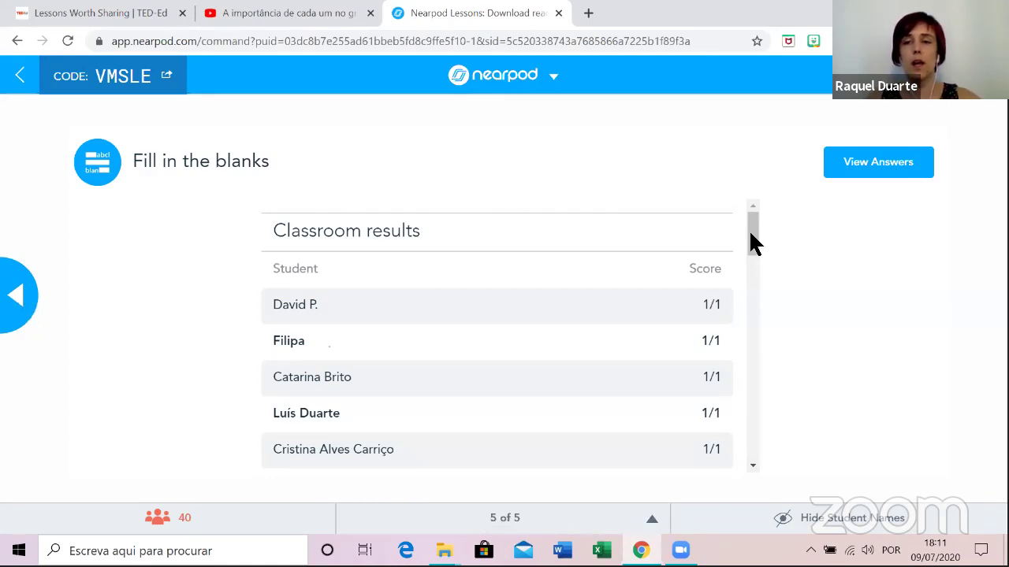
{"action": "left_click_drag", "start_coordinate": [752, 243], "coordinate": [749, 272]}
{"action": "scroll", "coordinate": [752, 284], "scroll_direction": "up", "scroll_amount": 1}
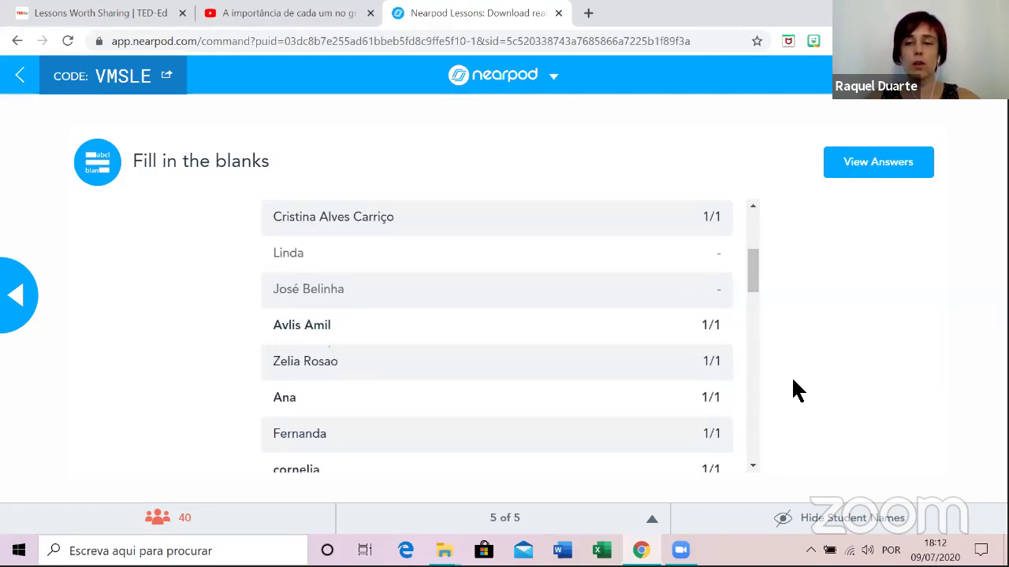
Hide the student names and show them again, and view the overview of the lesson's activities without changing activity.
{"action": "left_click", "coordinate": [800, 520]}
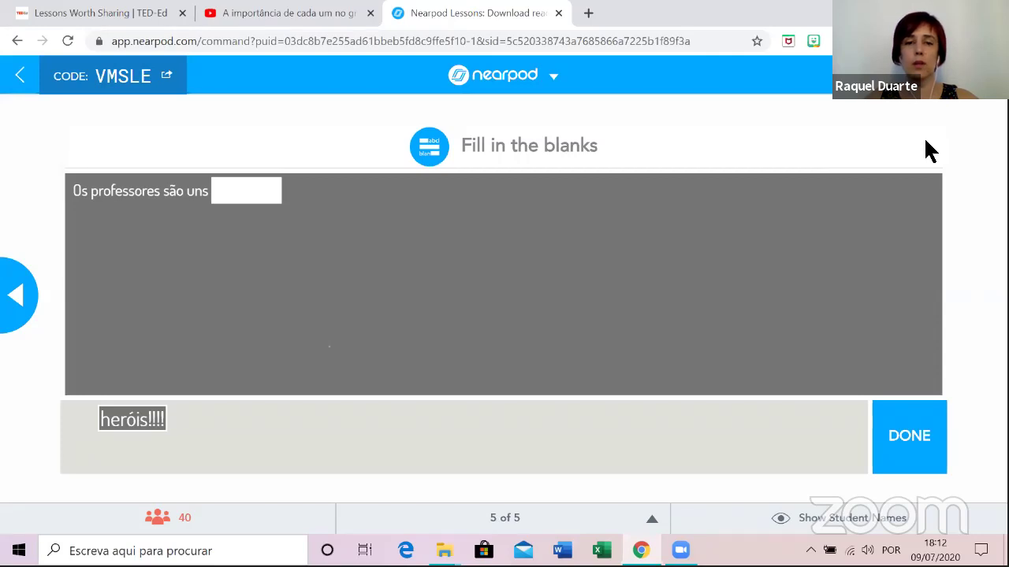
{"action": "left_click", "coordinate": [739, 533]}
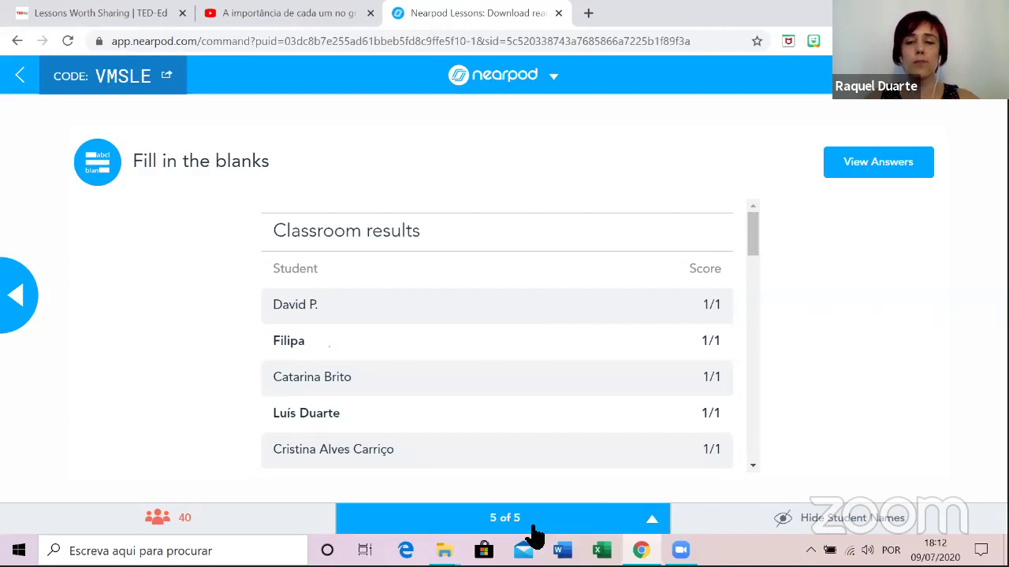
{"action": "left_click", "coordinate": [658, 523]}
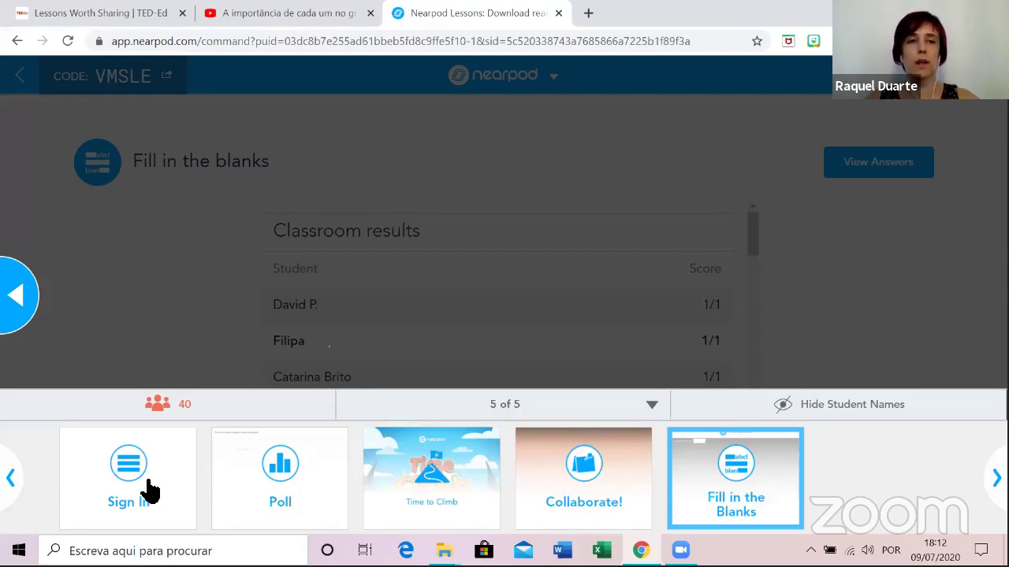
{"action": "left_click", "coordinate": [848, 218]}
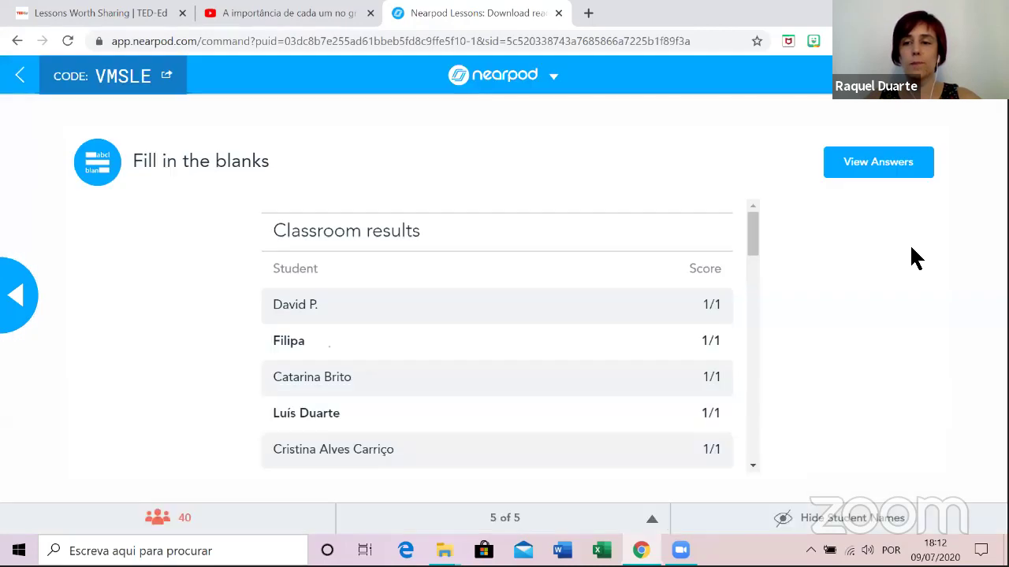
Leave the live session and confirm leaving to return to the lesson library.
{"action": "left_click", "coordinate": [22, 74]}
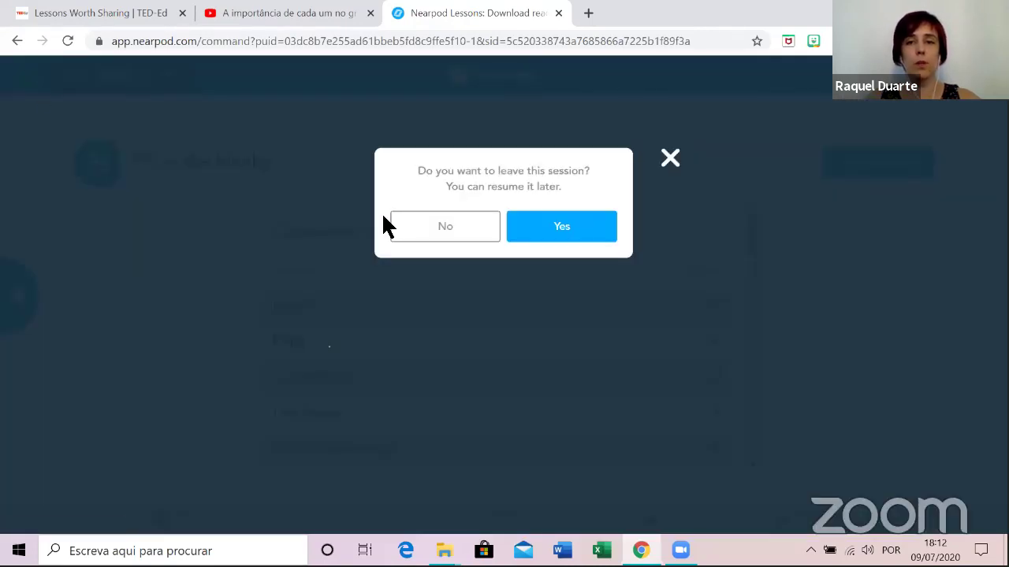
{"action": "left_click", "coordinate": [562, 228]}
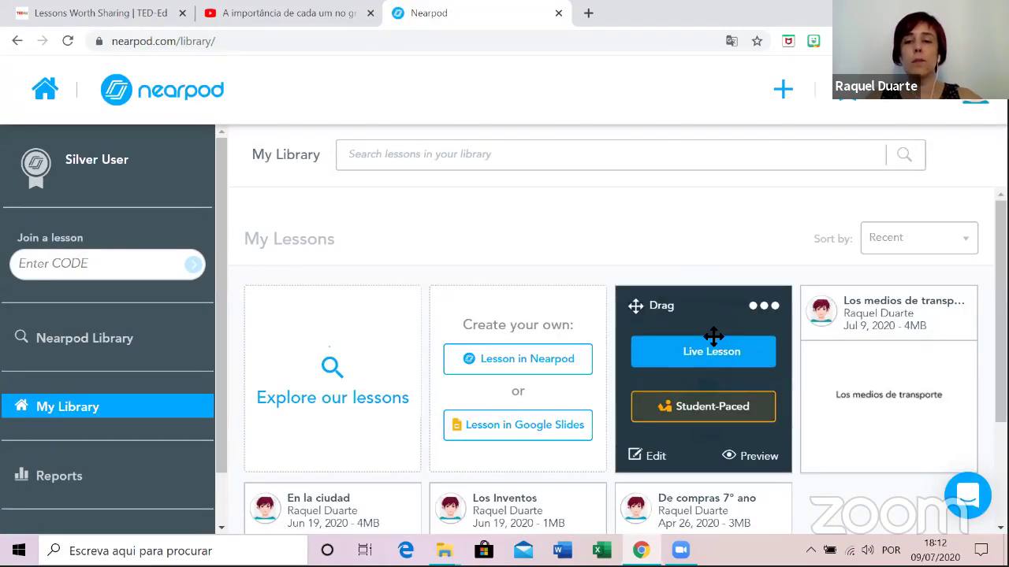
View the student-paced sharing options of the "Novas tecnologias" lesson, and start editing the lesson but cancel at the warning.
{"action": "mouse_move", "coordinate": [660, 465]}
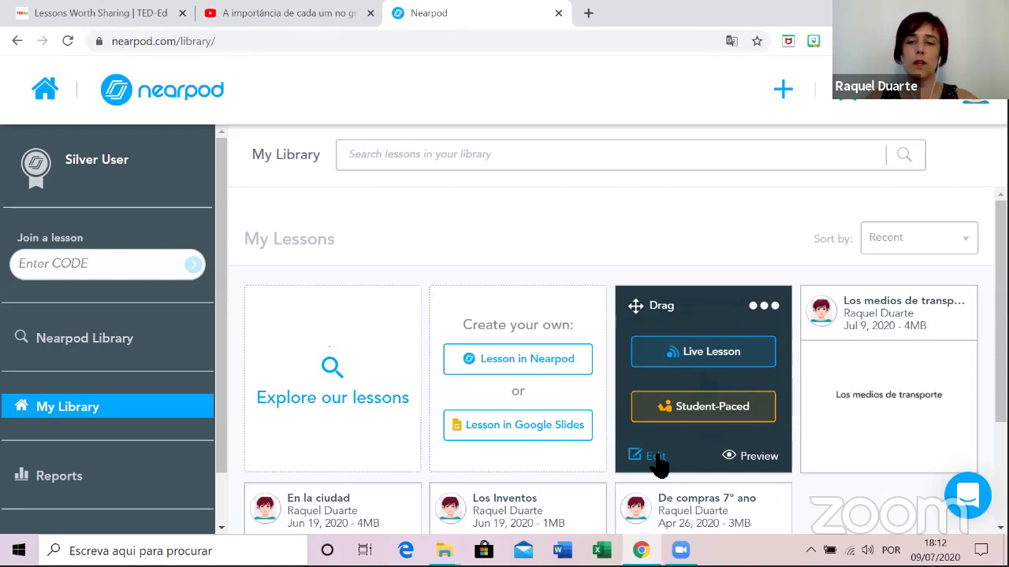
{"action": "left_click", "coordinate": [664, 407]}
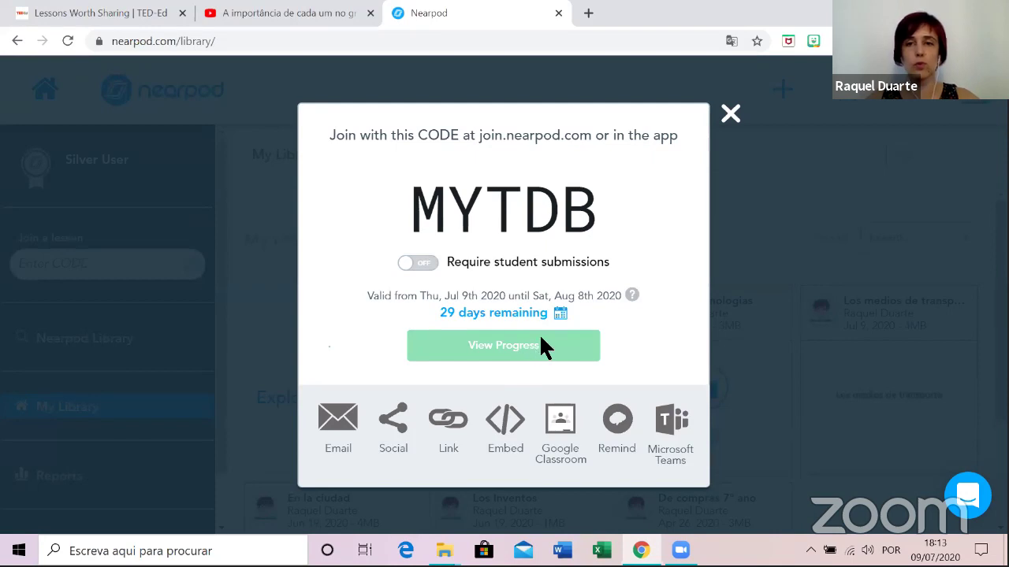
{"action": "key", "text": "Escape"}
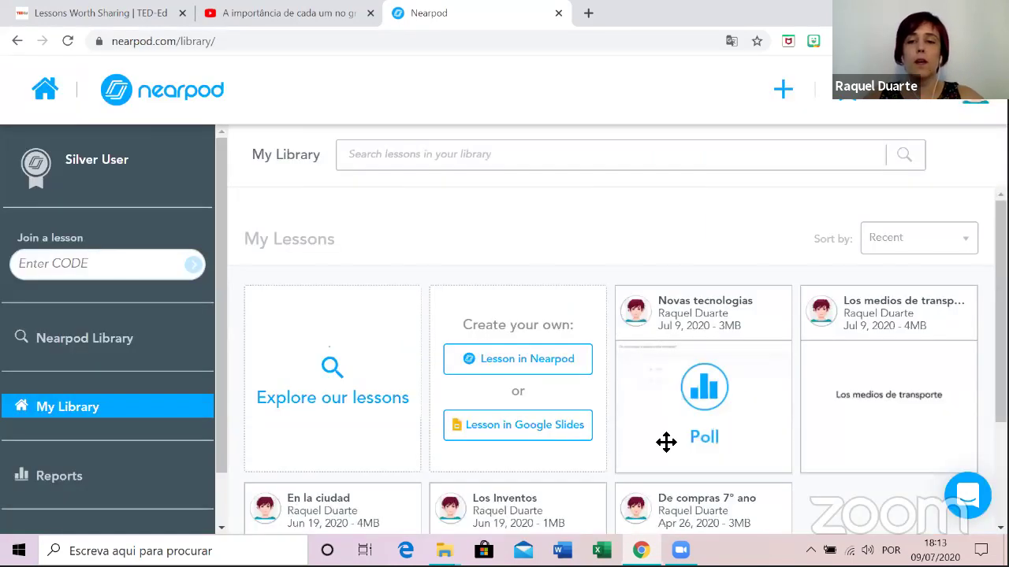
{"action": "left_click", "coordinate": [656, 457]}
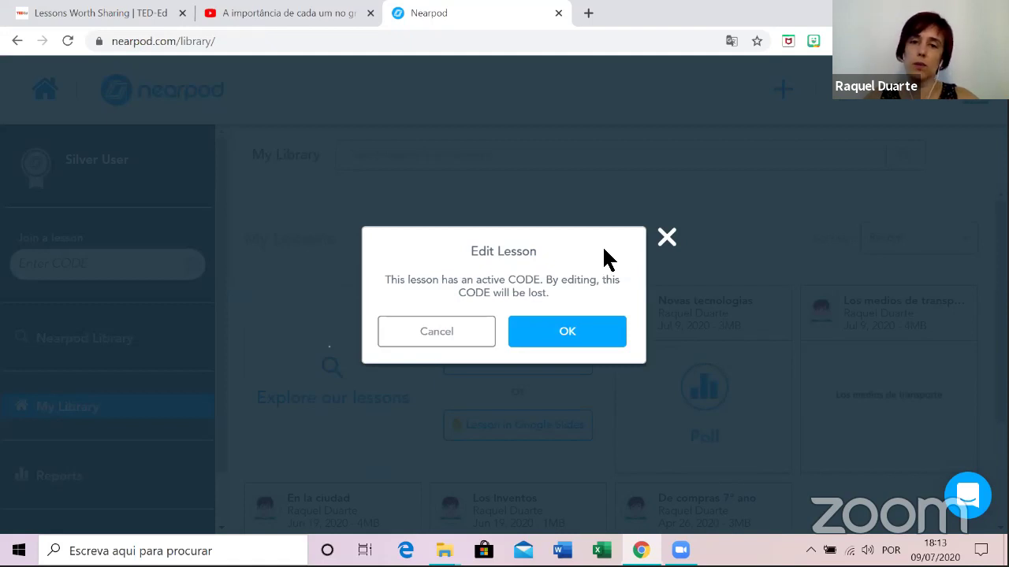
{"action": "left_click", "coordinate": [668, 239]}
View the additional options of the "Novas tecnologias" lesson, such as sharing and duplicating, without choosing any.
{"action": "mouse_move", "coordinate": [727, 457]}
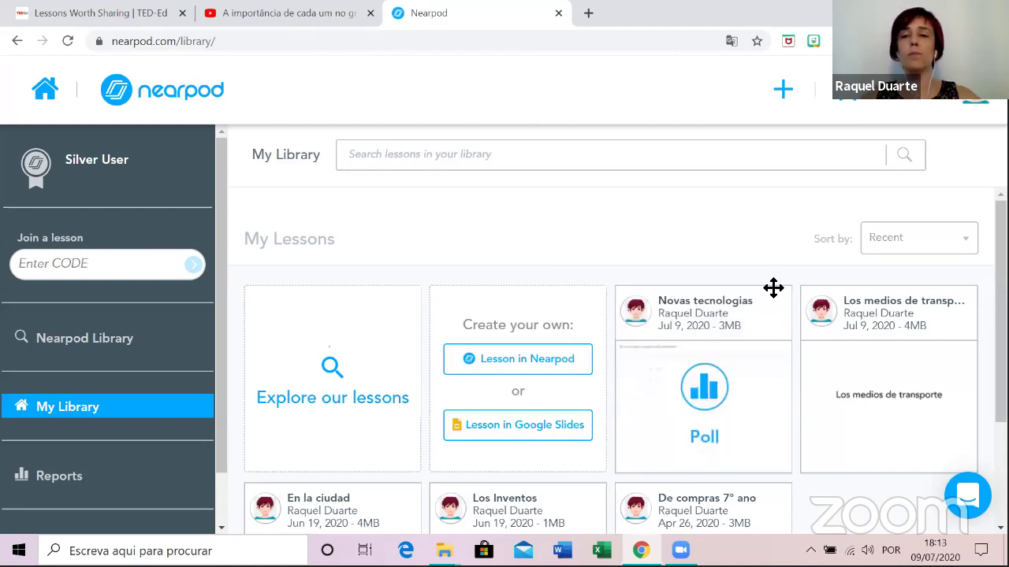
{"action": "mouse_move", "coordinate": [766, 304]}
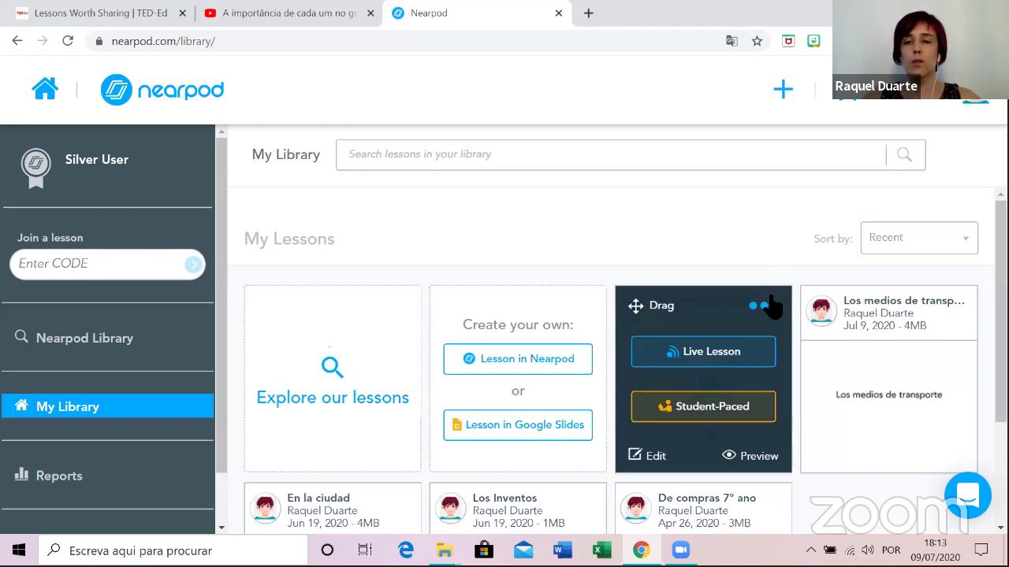
{"action": "left_click", "coordinate": [764, 306]}
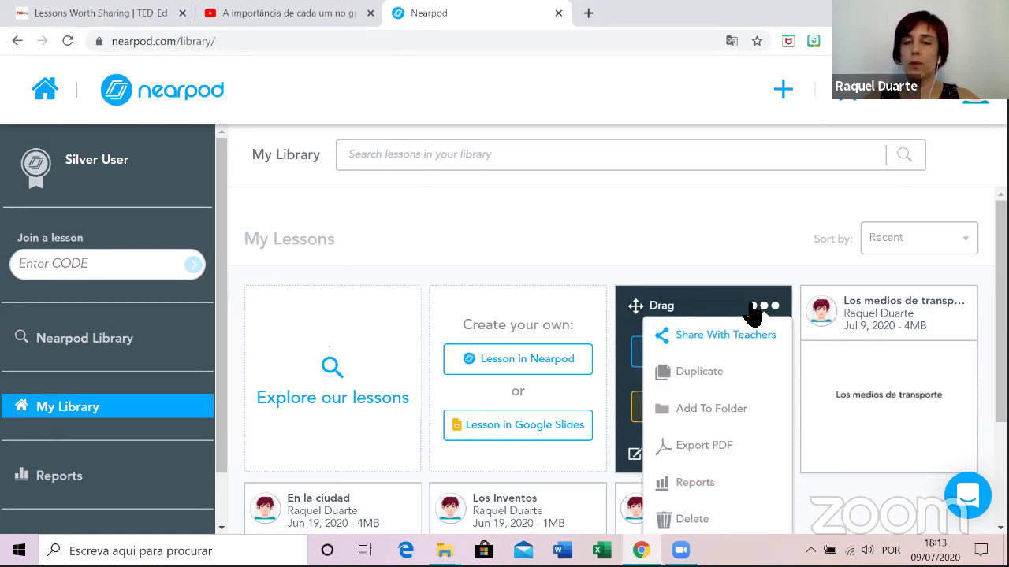
{"action": "left_click", "coordinate": [759, 304]}
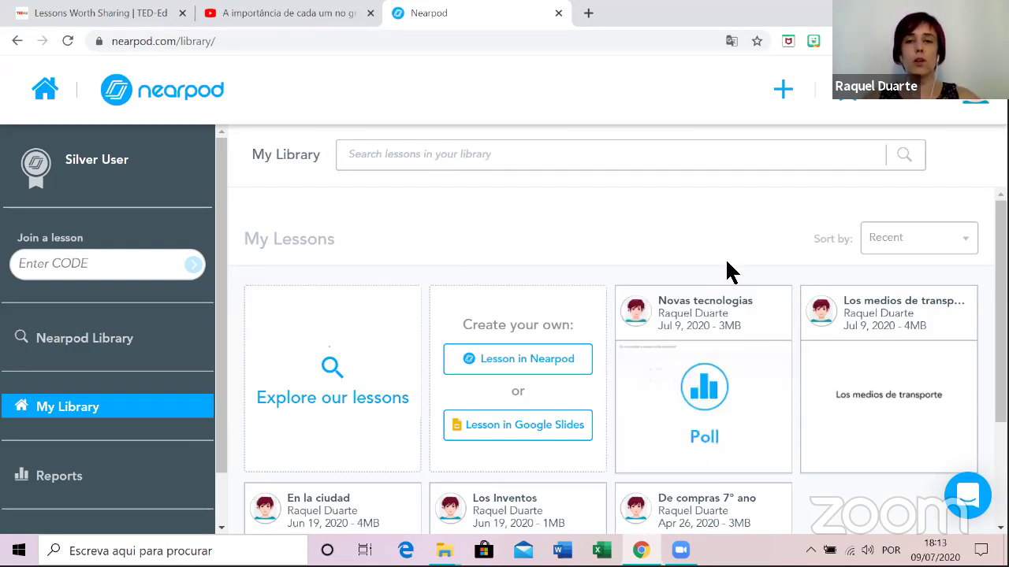
{"action": "mouse_move", "coordinate": [667, 421]}
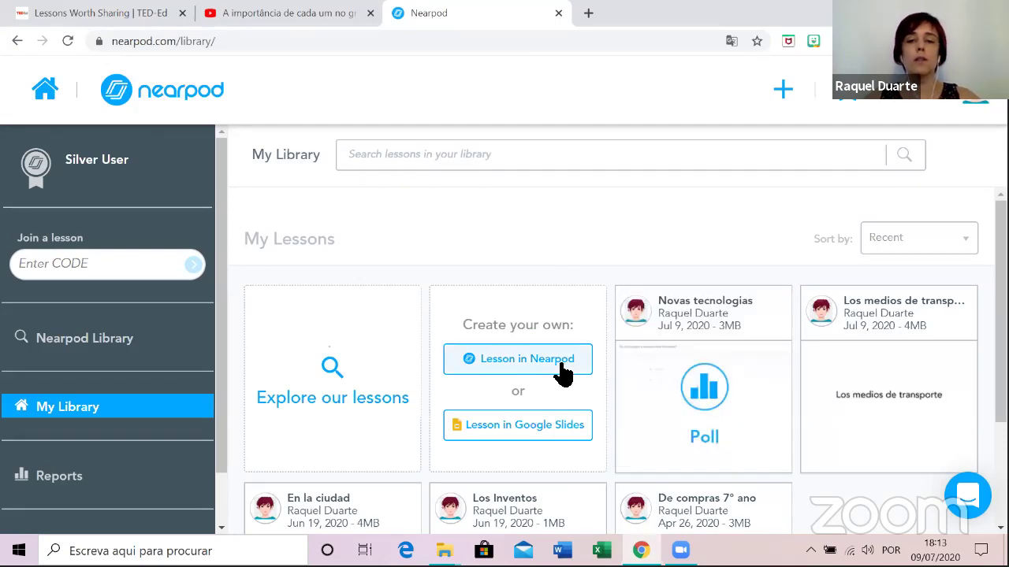
{"action": "left_click", "coordinate": [523, 168]}
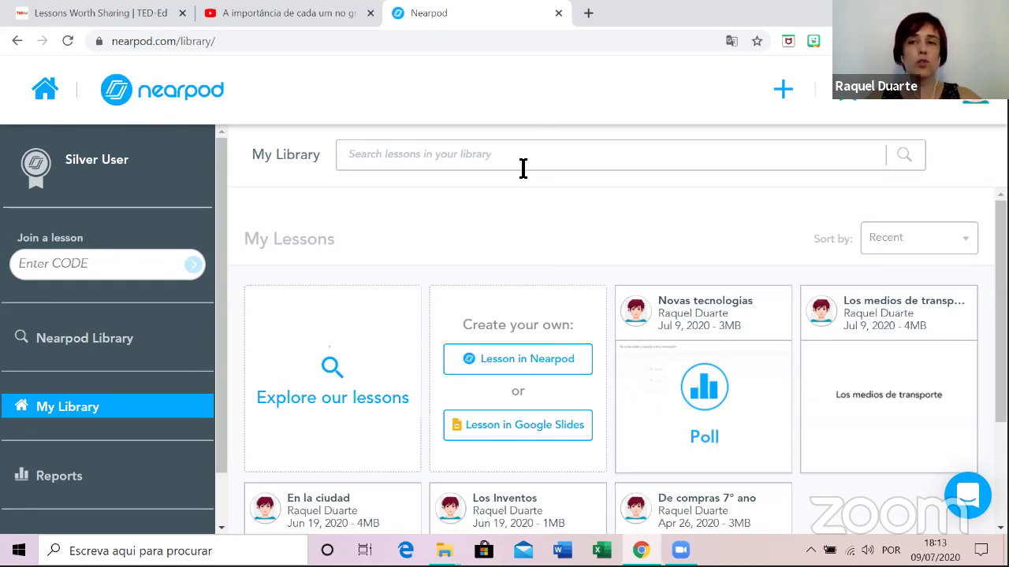
{"action": "mouse_move", "coordinate": [646, 461]}
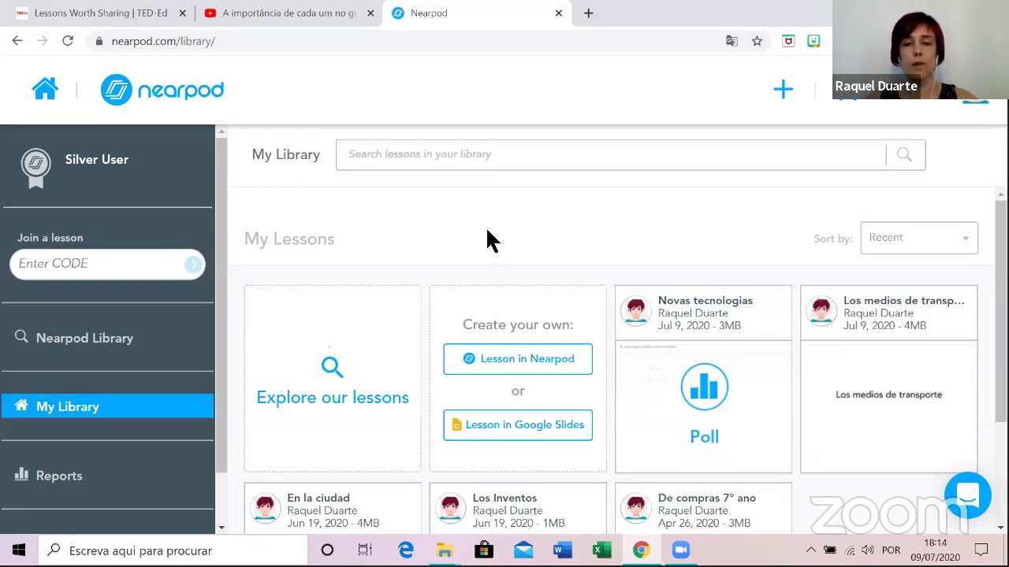
{"action": "left_click", "coordinate": [496, 432]}
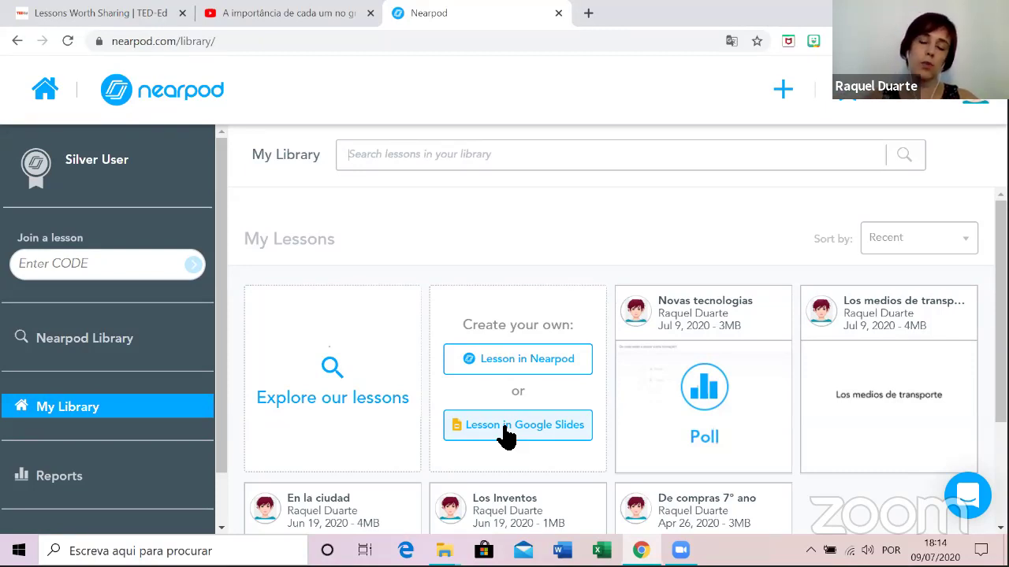
Create a new lesson in Nearpod and title it "Nearpod" in the lesson details.
{"action": "left_click", "coordinate": [499, 368]}
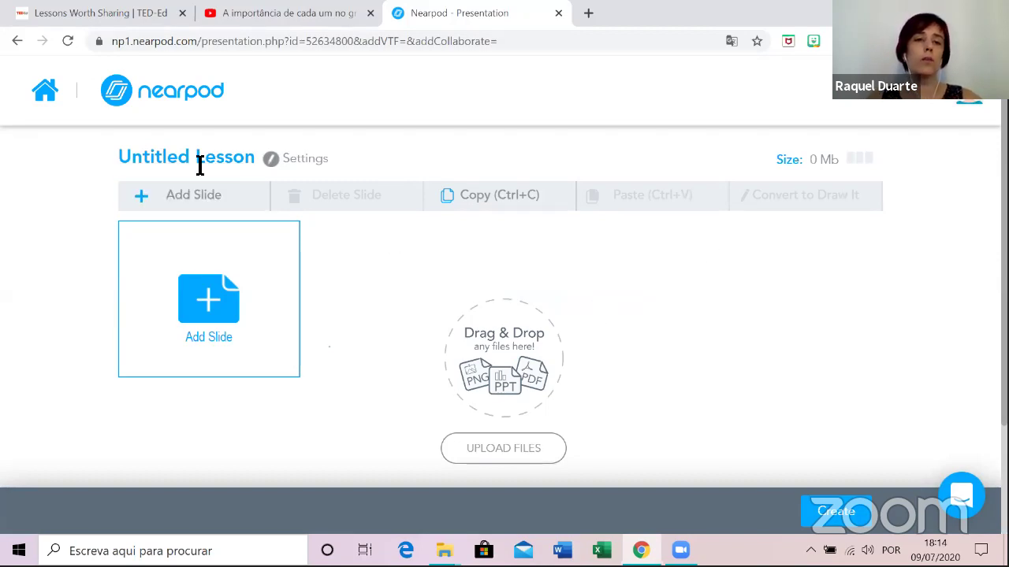
{"action": "left_click", "coordinate": [272, 163]}
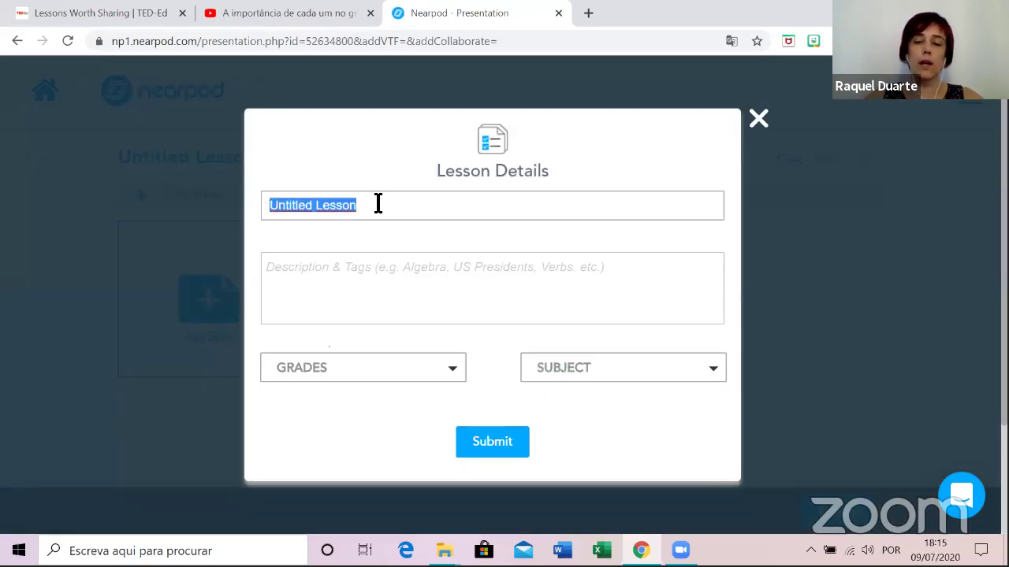
{"action": "key", "text": "BackSpace"}
{"action": "type", "text": "Near"}
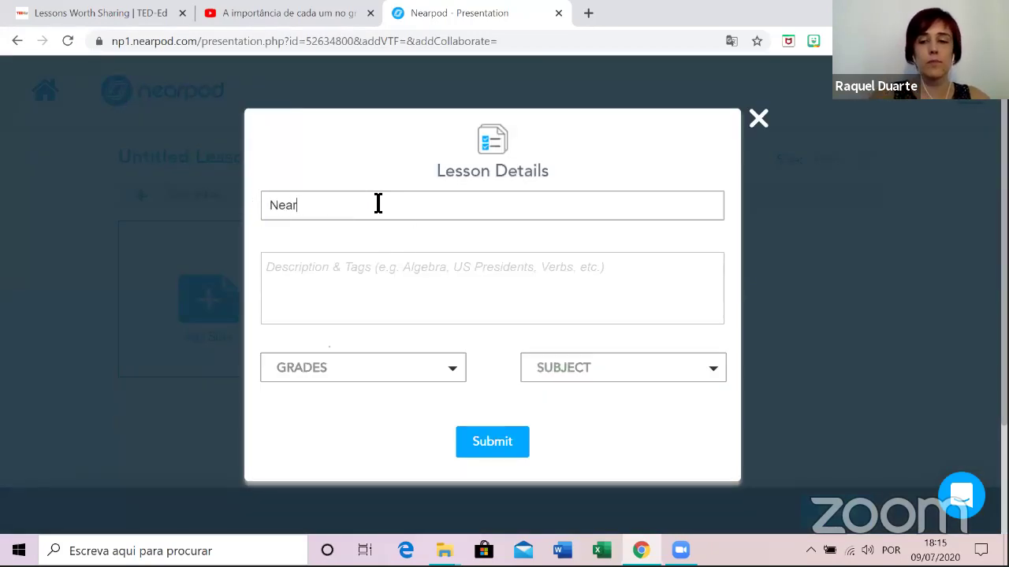
{"action": "type", "text": "pod"}
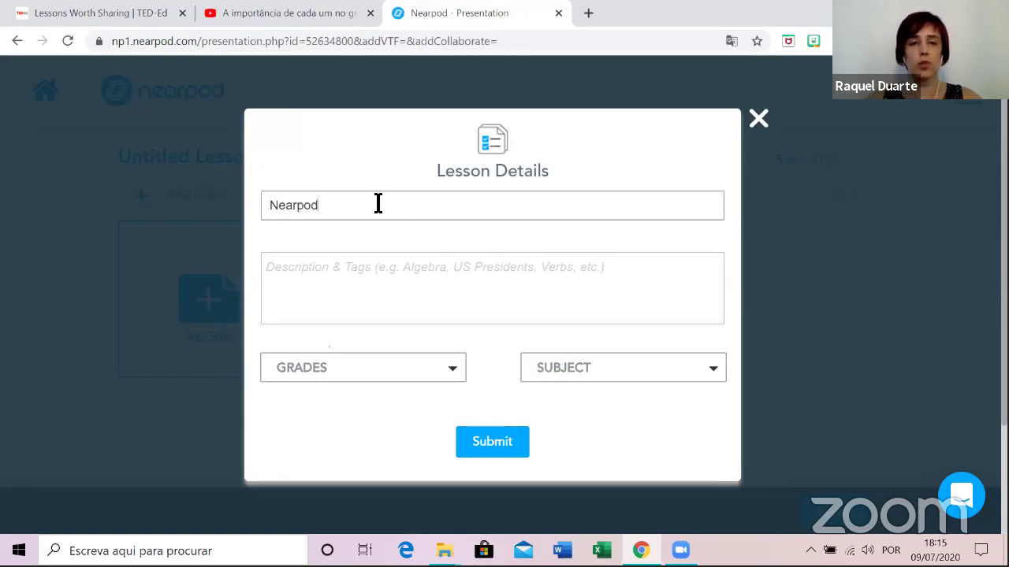
Enter "Ferramenta pedagógica" as the lesson's description.
{"action": "left_click", "coordinate": [372, 289]}
{"action": "type", "text": "Ferrament"}
{"action": "key", "text": "BackSpace"}
{"action": "key", "text": "BackSpace"}
{"action": "type", "text": "nta"}
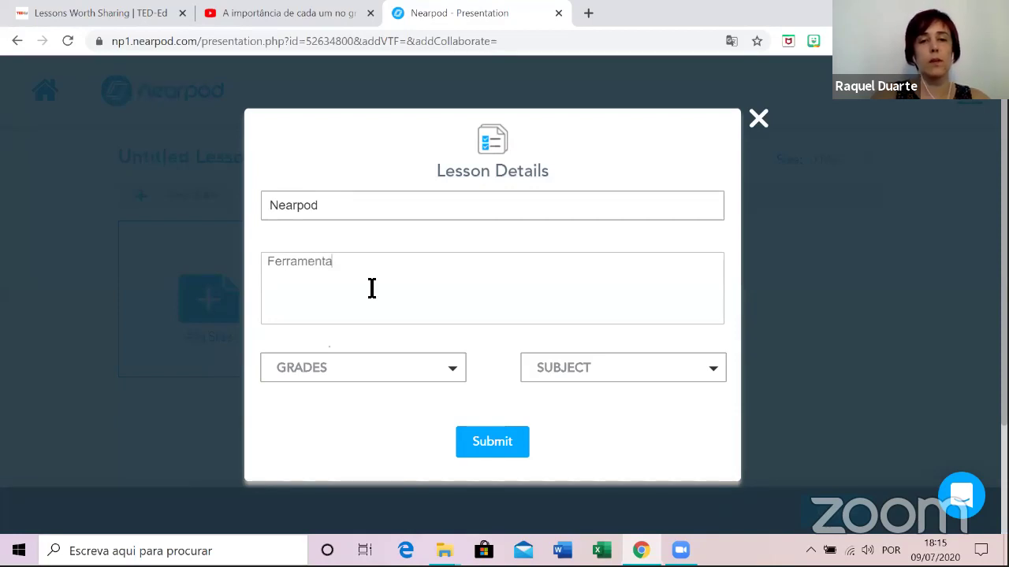
{"action": "type", "text": " pedag"}
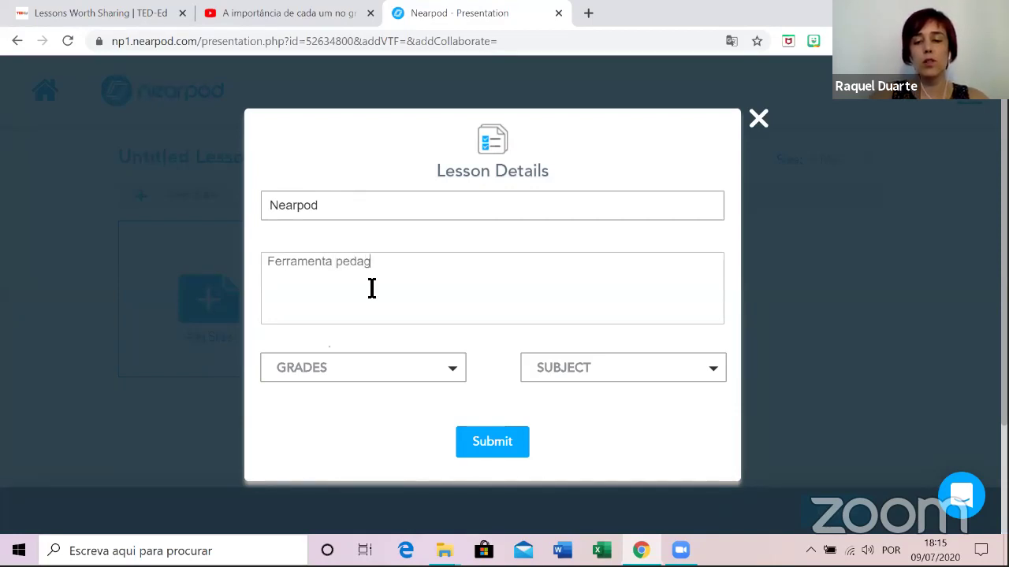
{"action": "type", "text": "ógix"}
{"action": "key", "text": "BackSpace"}
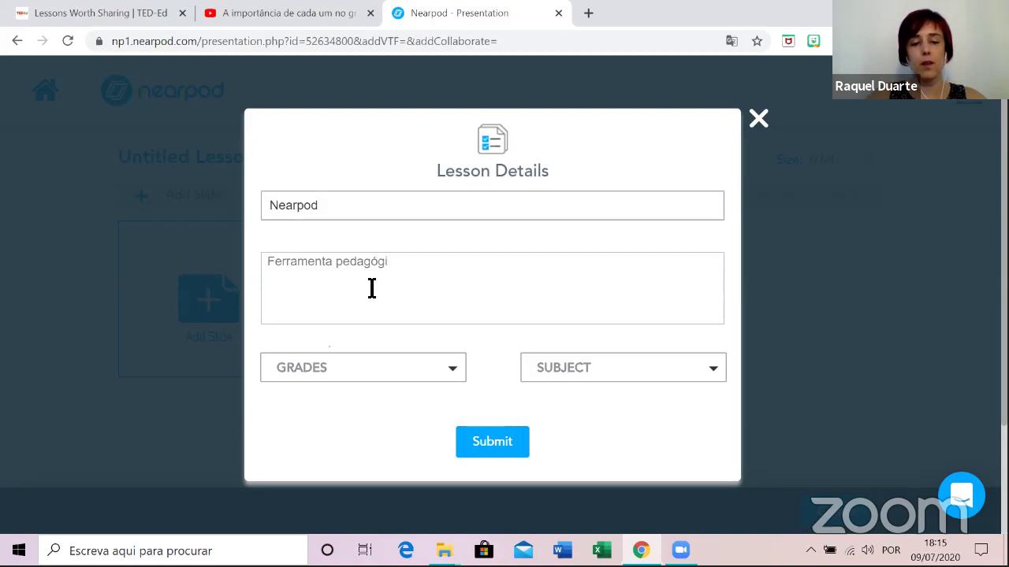
{"action": "type", "text": "ca"}
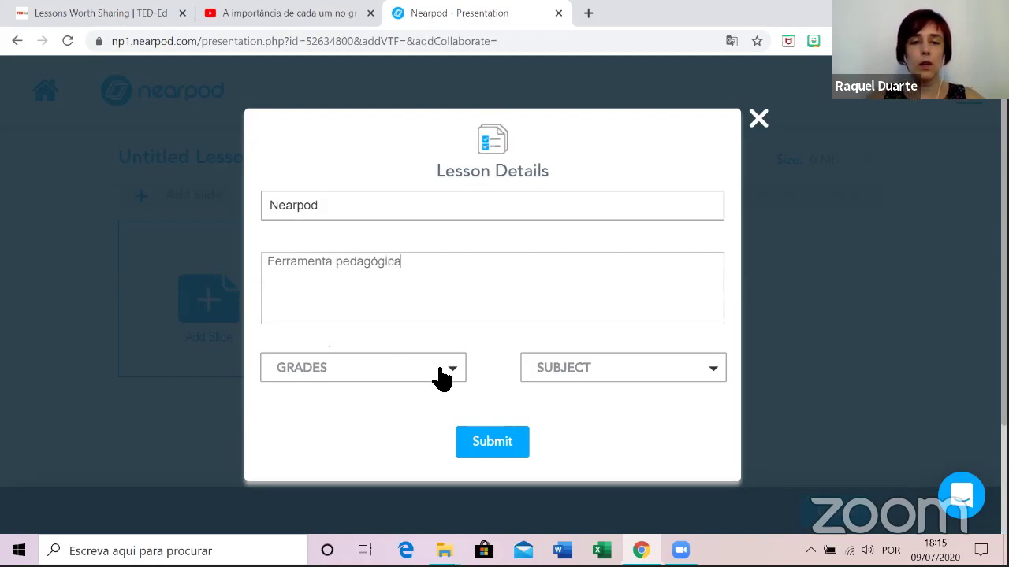
Assign the lesson to the 7th, 8th, 9th and 10th grades in its details.
{"action": "left_click", "coordinate": [435, 376]}
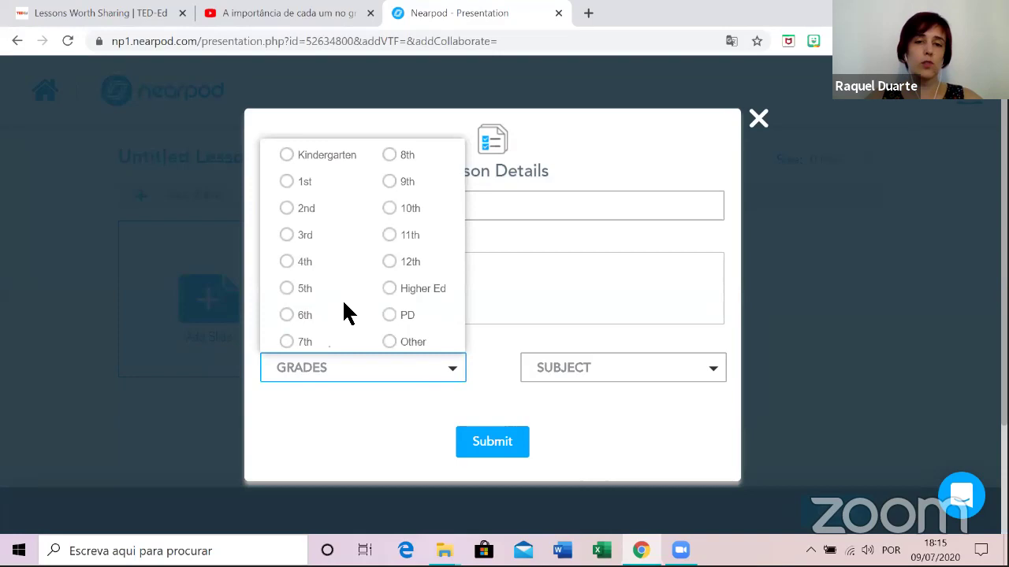
{"action": "left_click", "coordinate": [286, 342]}
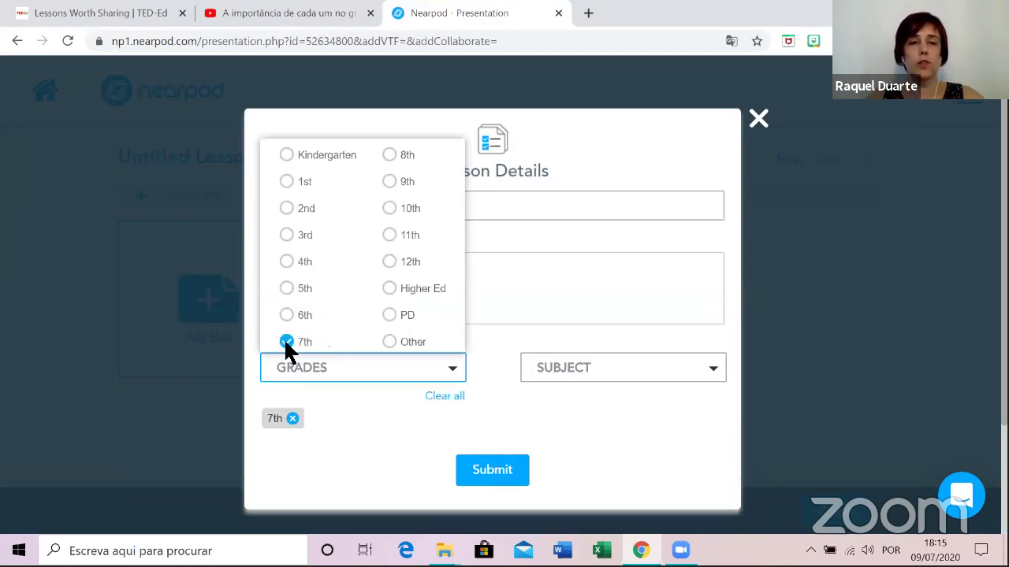
{"action": "left_click", "coordinate": [389, 157]}
{"action": "left_click", "coordinate": [390, 183]}
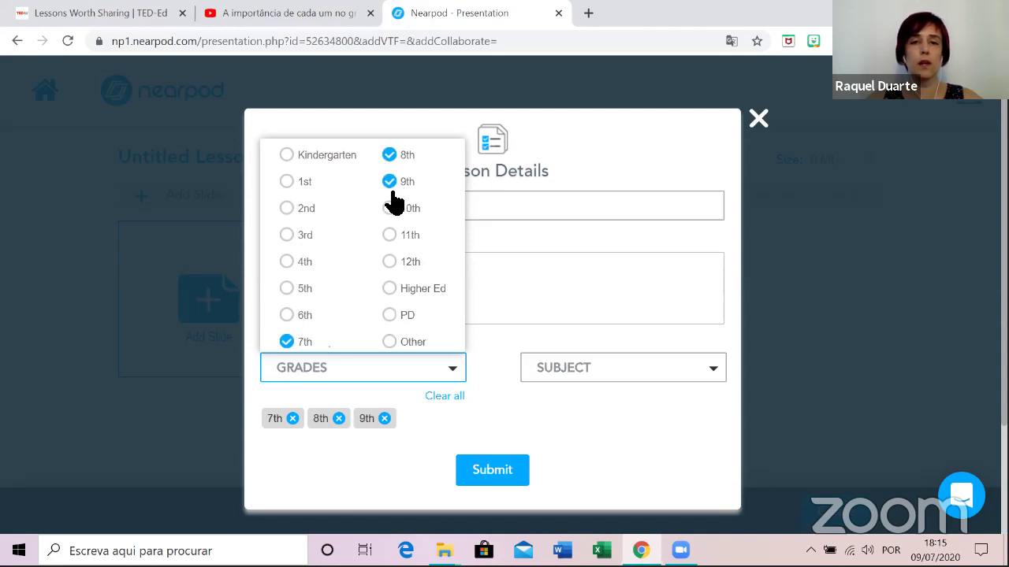
{"action": "left_click", "coordinate": [390, 209]}
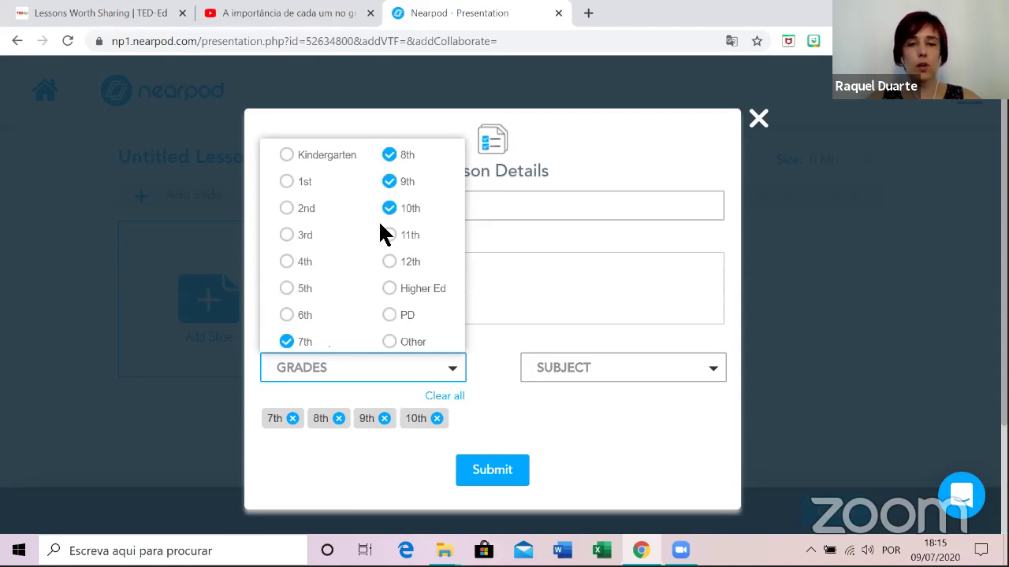
Set the lesson's subject to Tech & Computer Science and submit the lesson details.
{"action": "left_click", "coordinate": [648, 379]}
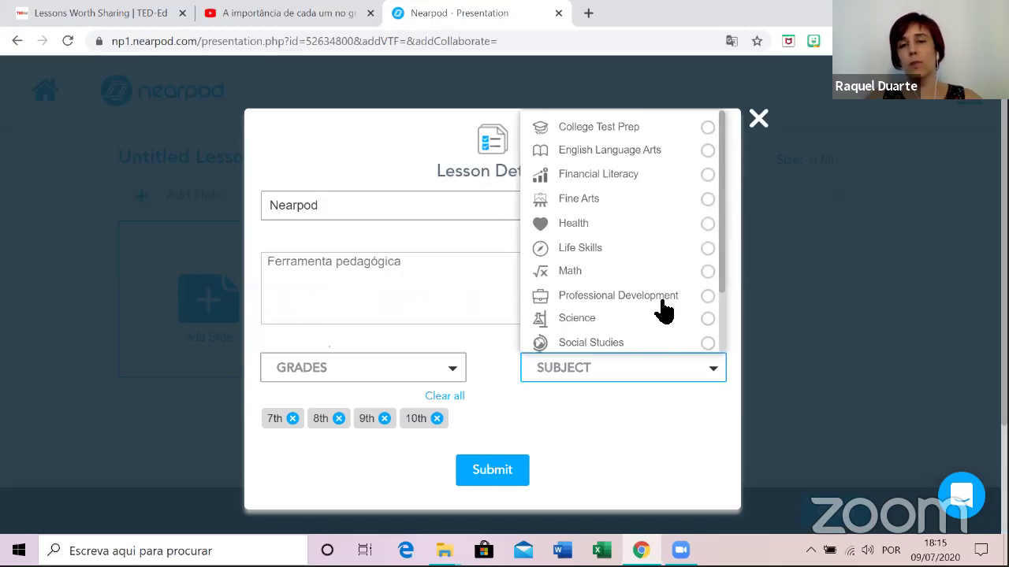
{"action": "scroll", "coordinate": [664, 309], "scroll_direction": "down", "scroll_amount": 1}
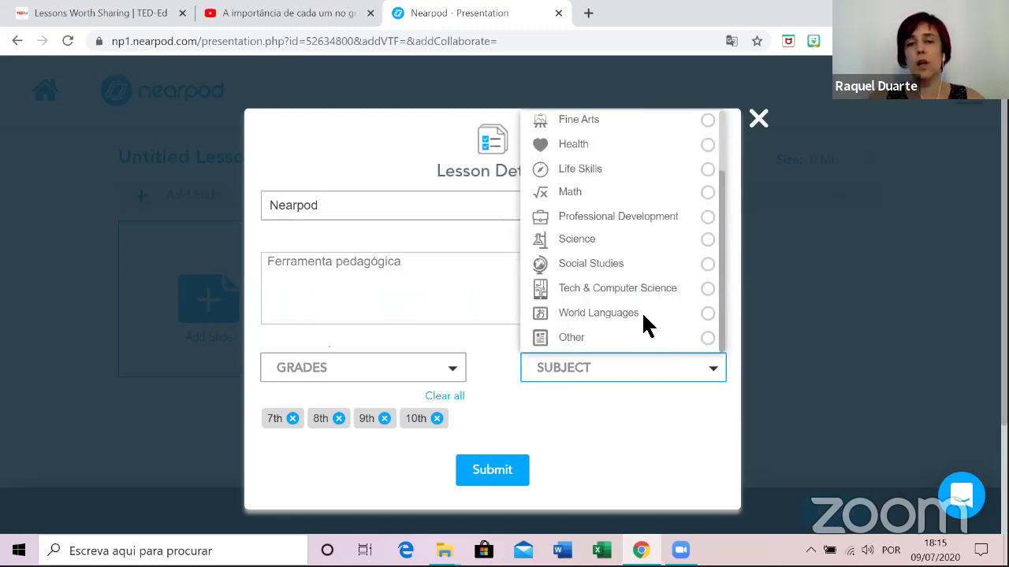
{"action": "left_click", "coordinate": [706, 289]}
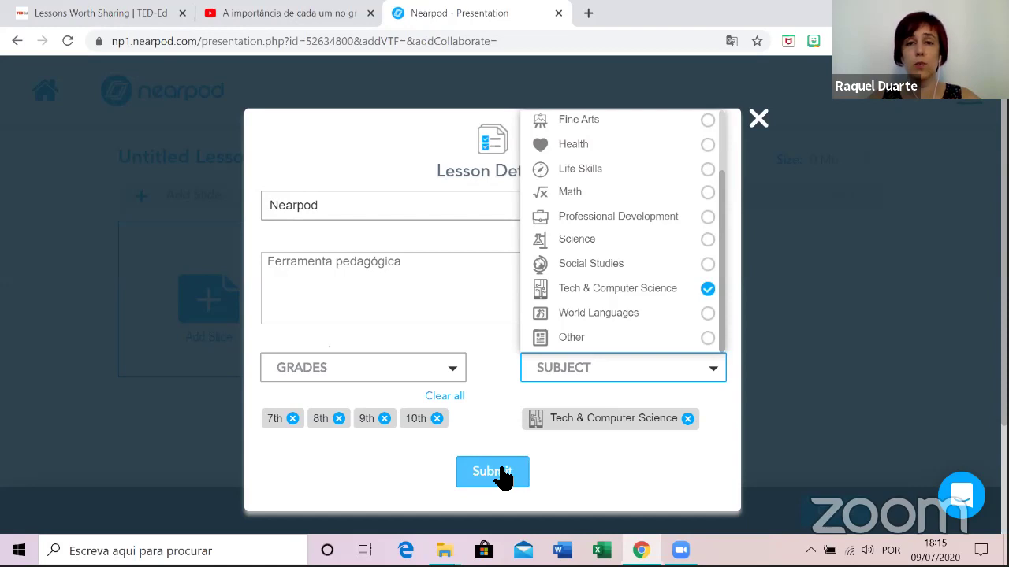
{"action": "left_click", "coordinate": [502, 469]}
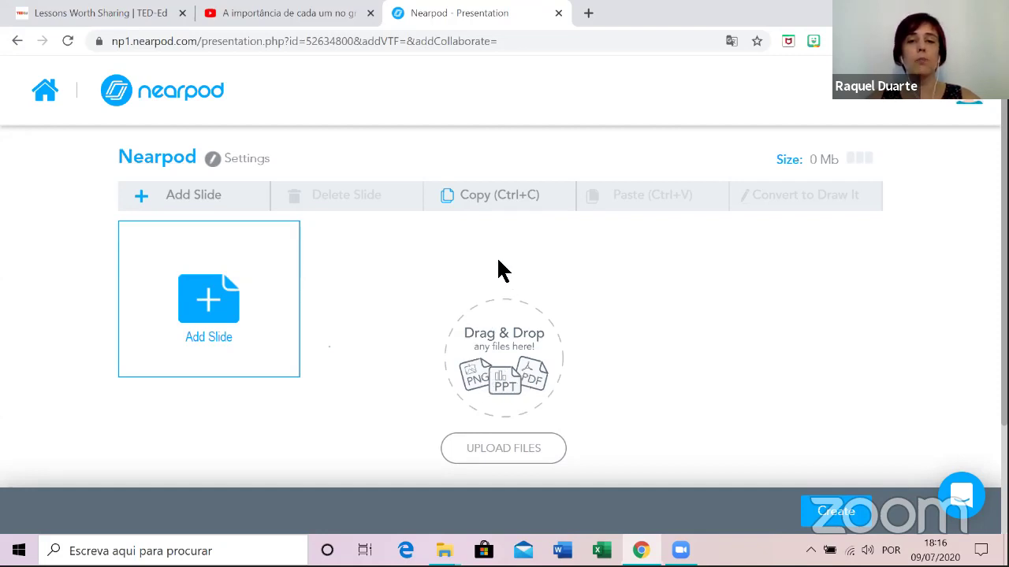
View the sources for uploading images or presentations to the lesson, and cancel without uploading anything.
{"action": "left_click", "coordinate": [504, 462]}
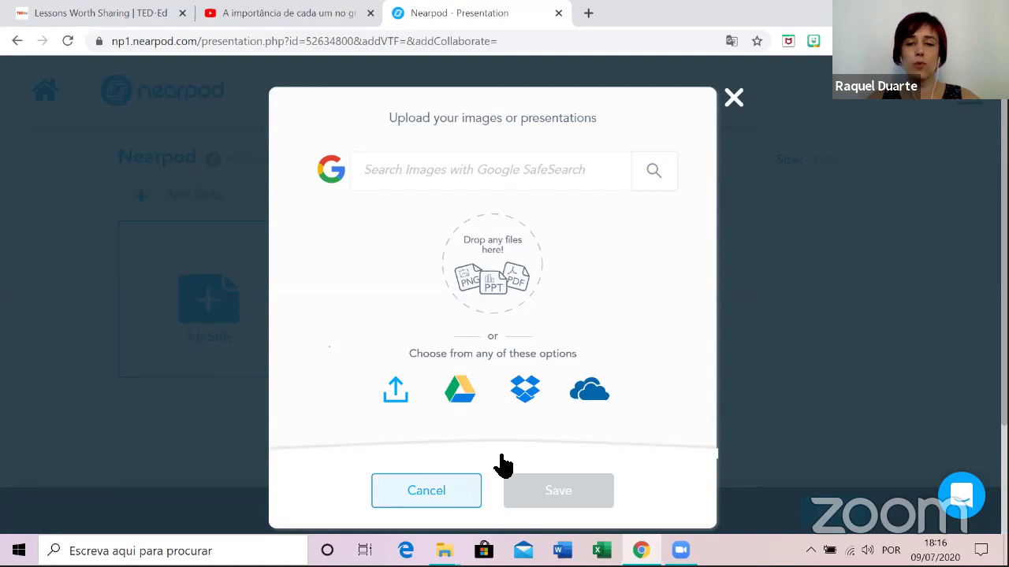
{"action": "left_click", "coordinate": [457, 497]}
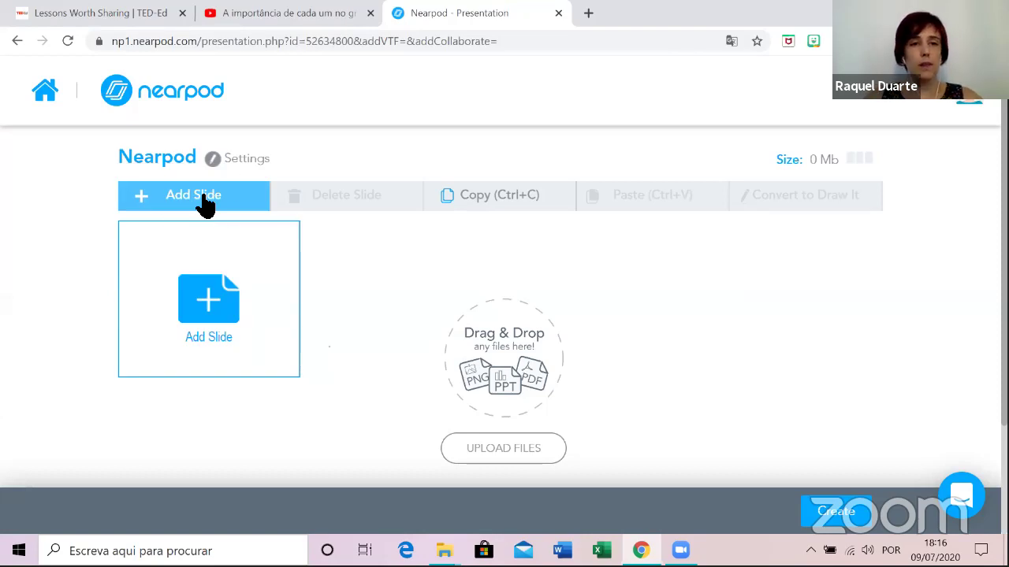
Add a slide to the lesson, choose Poll from the activities, and activate the poll's question text for entry.
{"action": "left_click", "coordinate": [226, 315]}
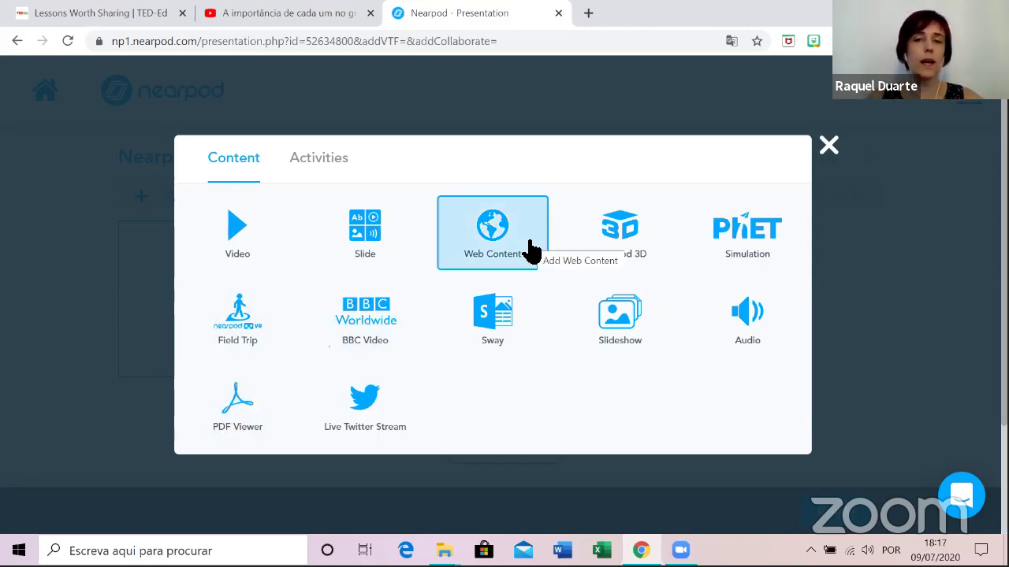
{"action": "left_click", "coordinate": [327, 173]}
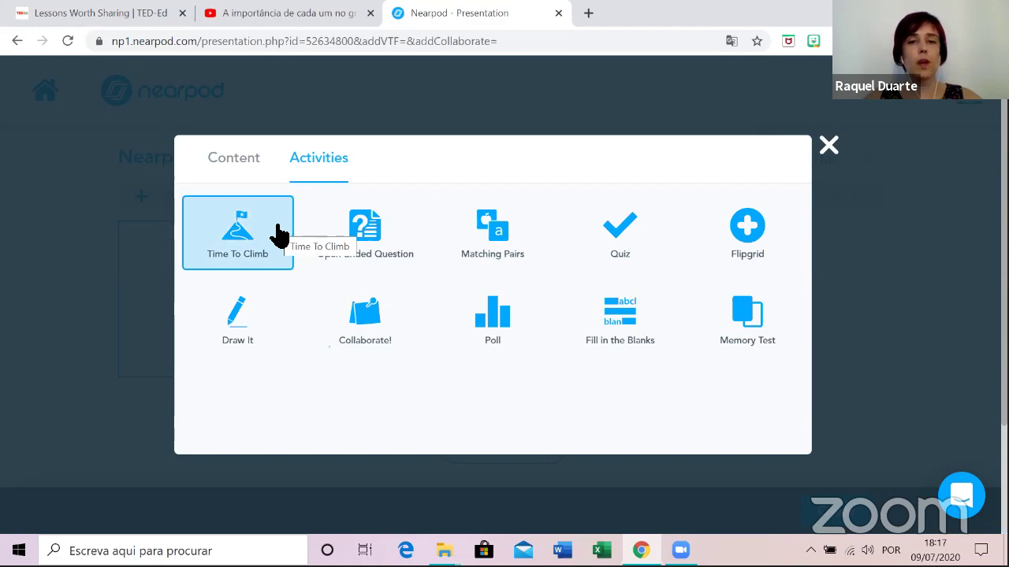
{"action": "left_click", "coordinate": [514, 341]}
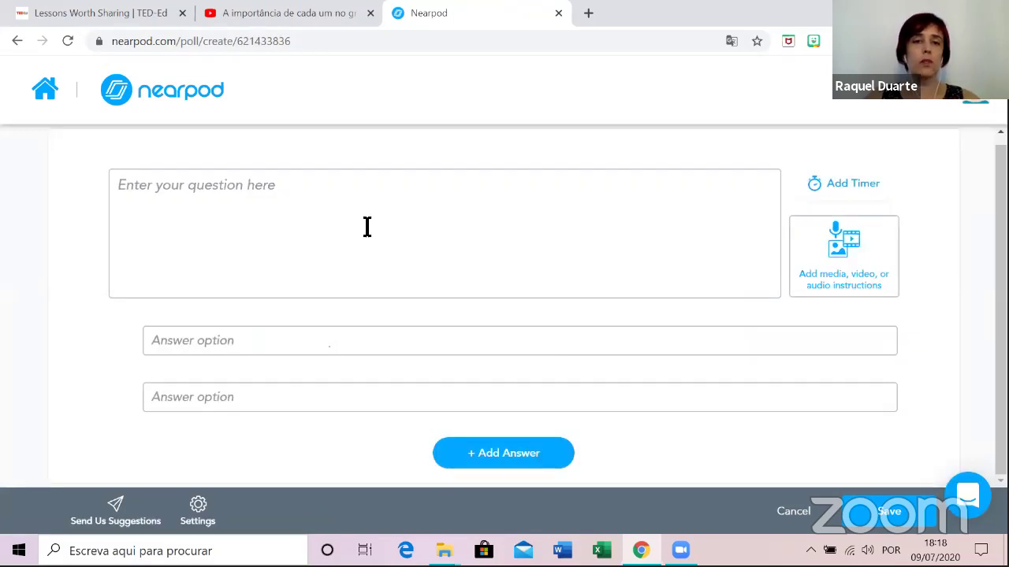
{"action": "left_click", "coordinate": [236, 207]}
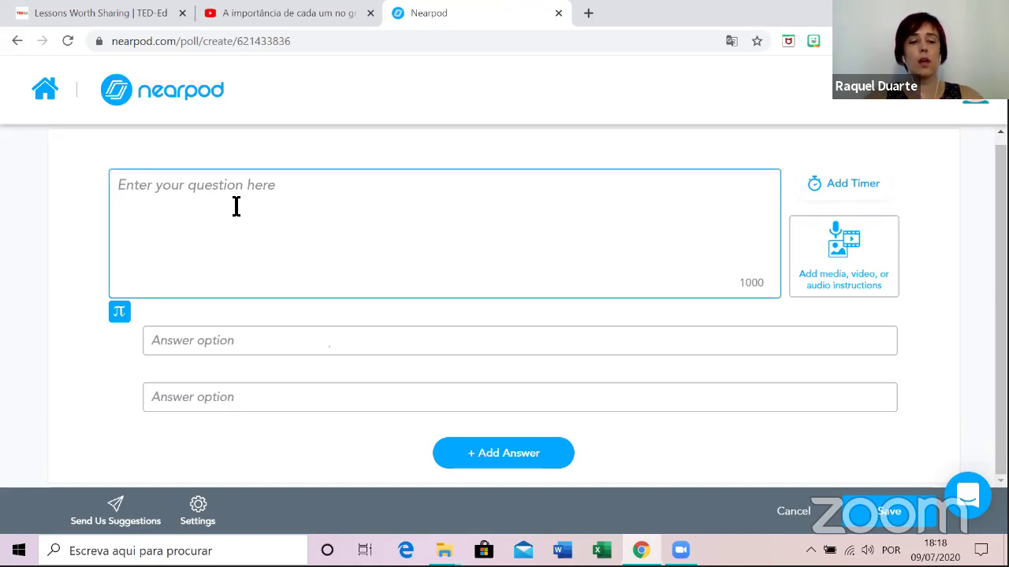
{"action": "key", "text": "ctrl+d"}
{"action": "type", "text": "e"}
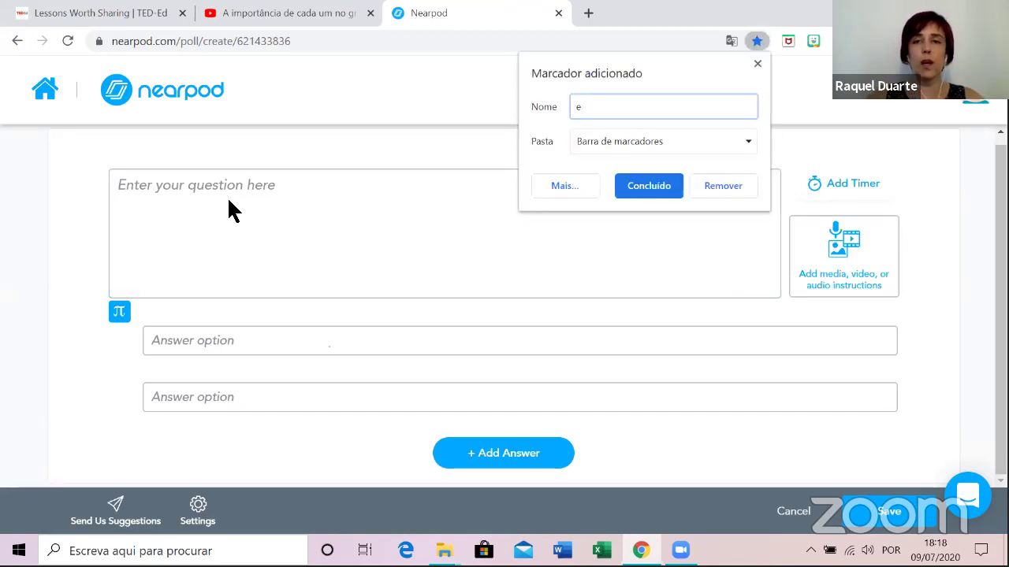
{"action": "left_click", "coordinate": [756, 63]}
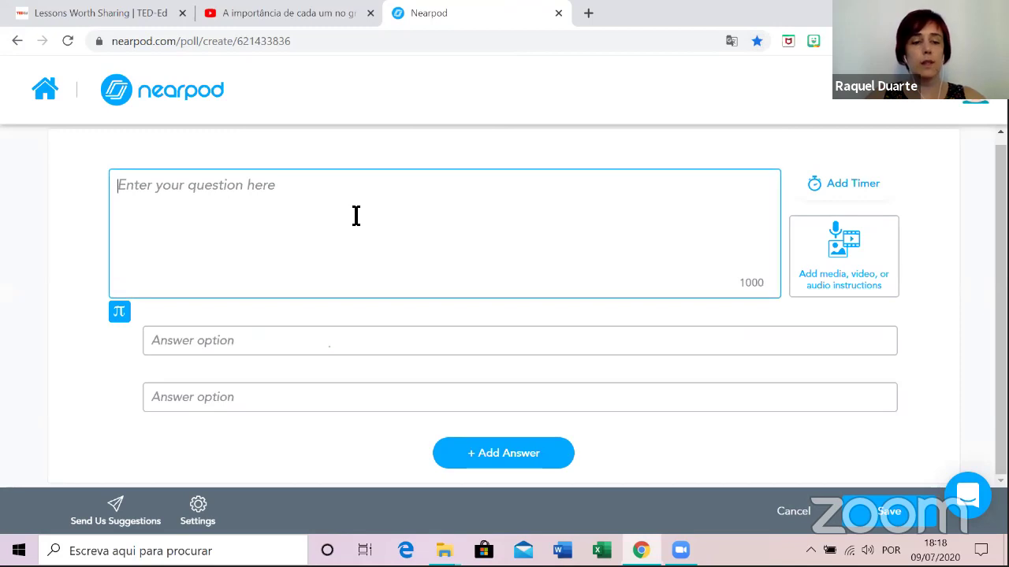
Enter "De onde estão a assistir?" as the poll question.
{"action": "type", "text": "De onde estão a assit"}
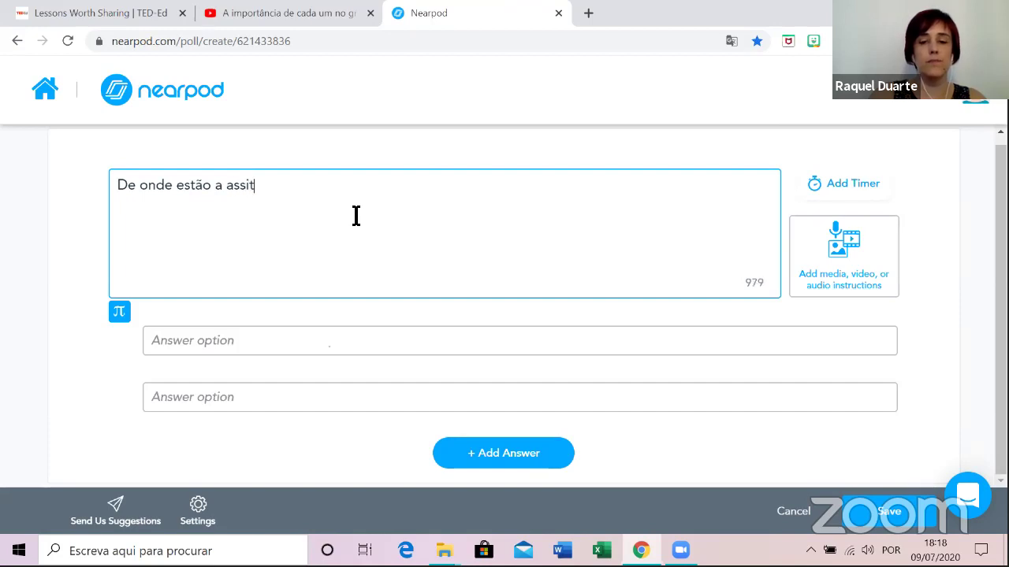
{"action": "key", "text": "BackSpace"}
{"action": "type", "text": "stir"}
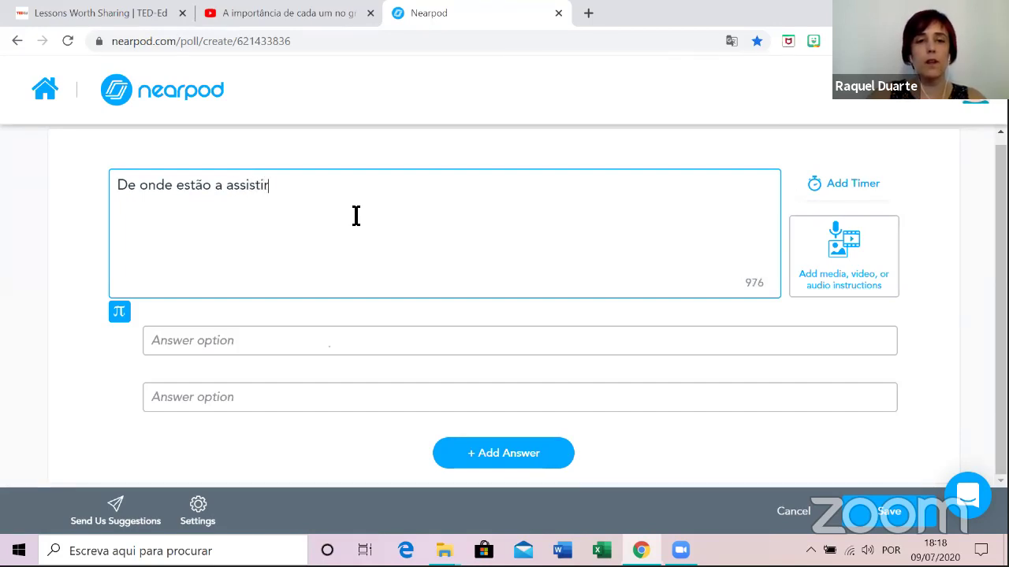
{"action": "type", "text": "?"}
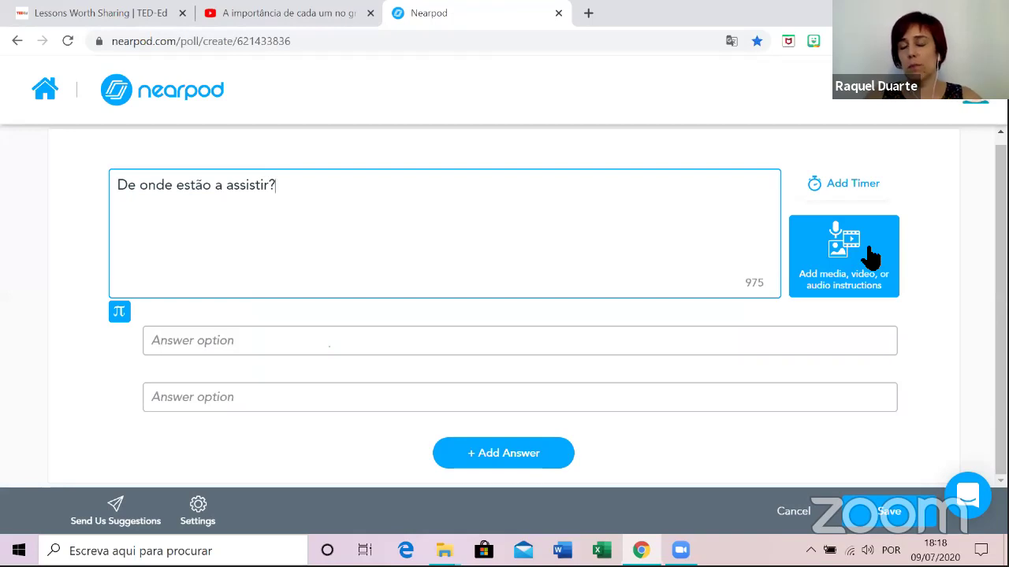
View the activity timer settings for the poll and close them without adding a timer.
{"action": "left_click", "coordinate": [855, 186]}
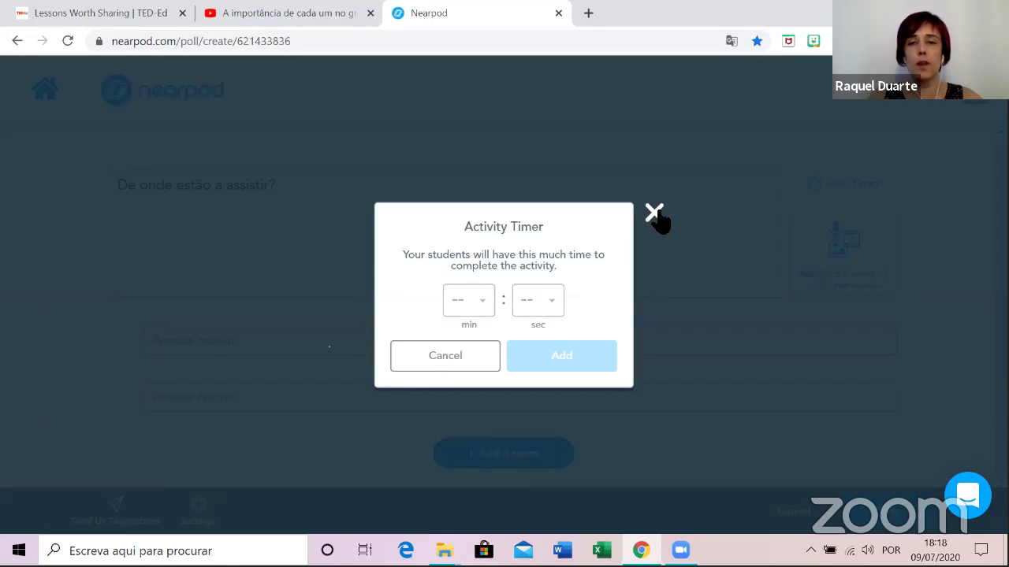
{"action": "left_click", "coordinate": [655, 214]}
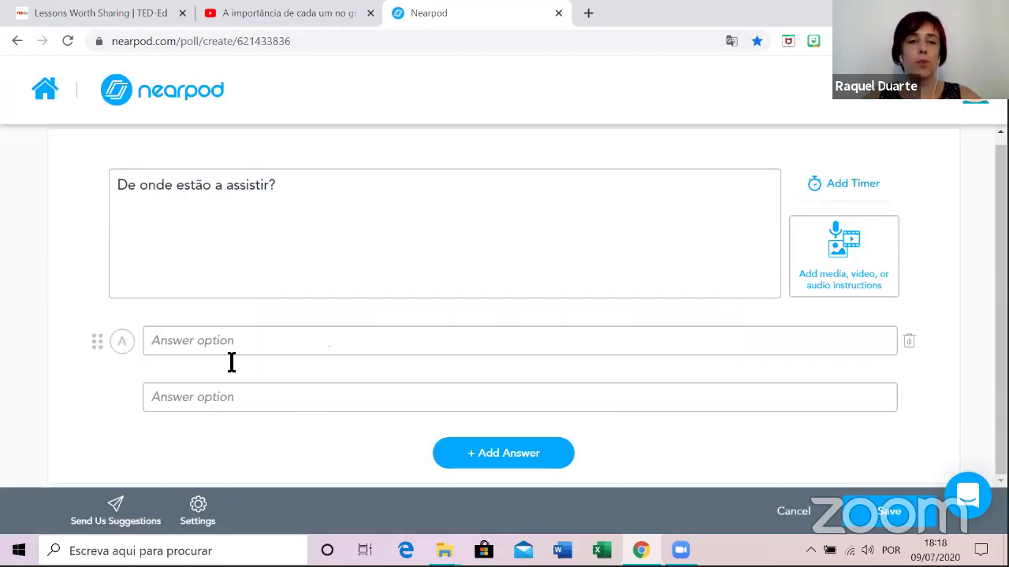
Enter "Norte" and "Centro" as the poll's first two answer options.
{"action": "left_click", "coordinate": [163, 342]}
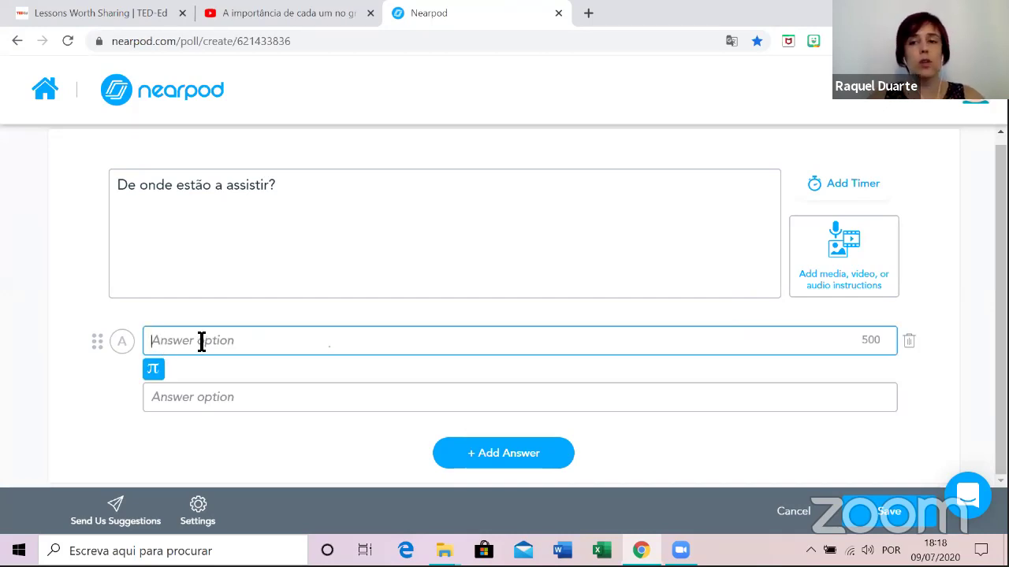
{"action": "left_click", "coordinate": [122, 342]}
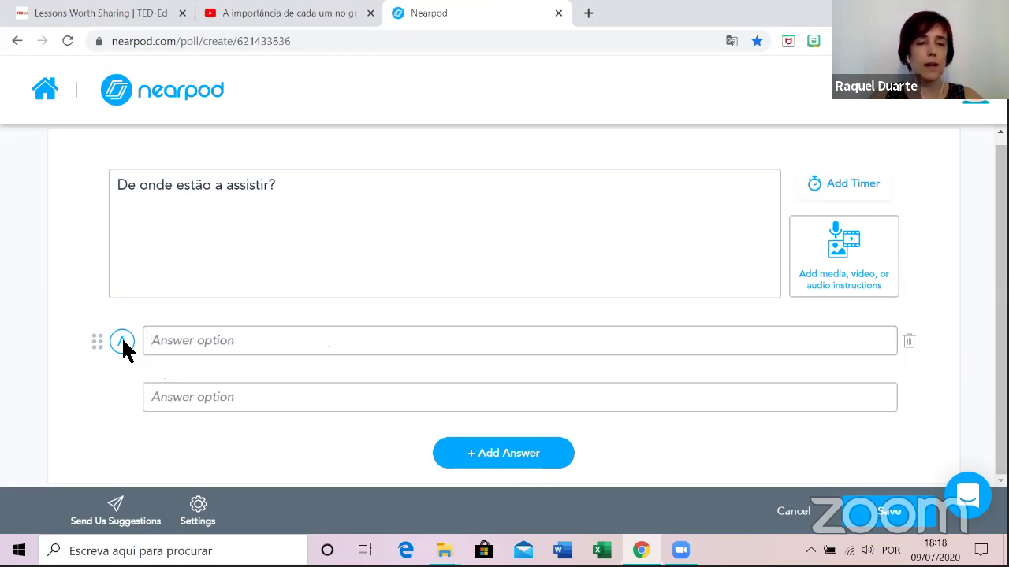
{"action": "left_click", "coordinate": [179, 343]}
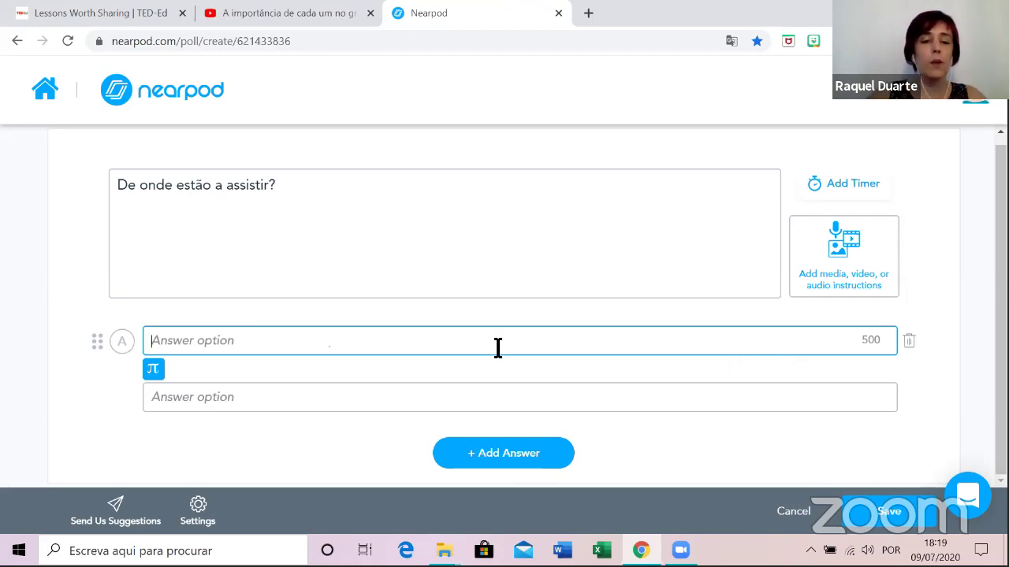
{"action": "type", "text": "Norte"}
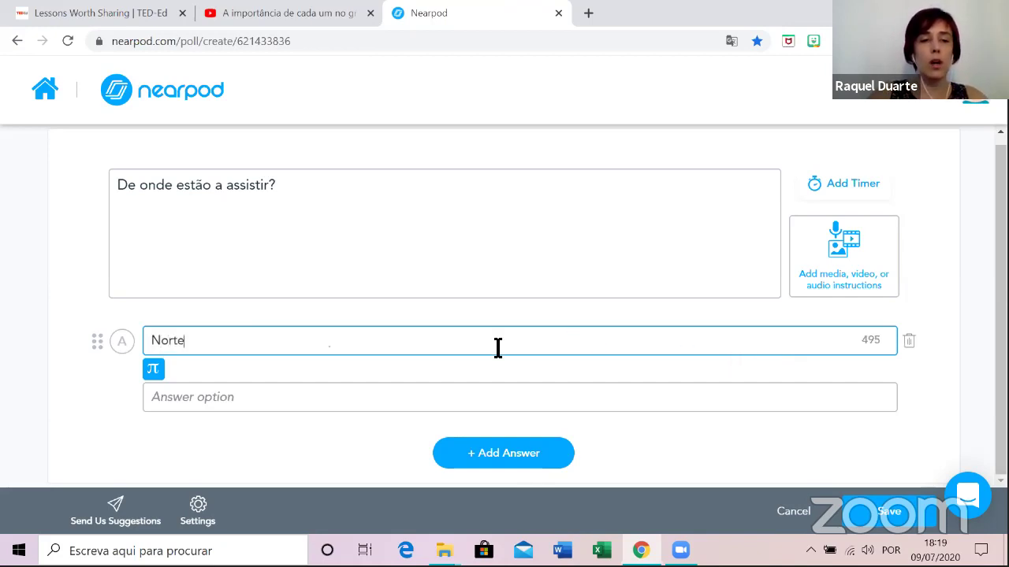
{"action": "left_click", "coordinate": [362, 399]}
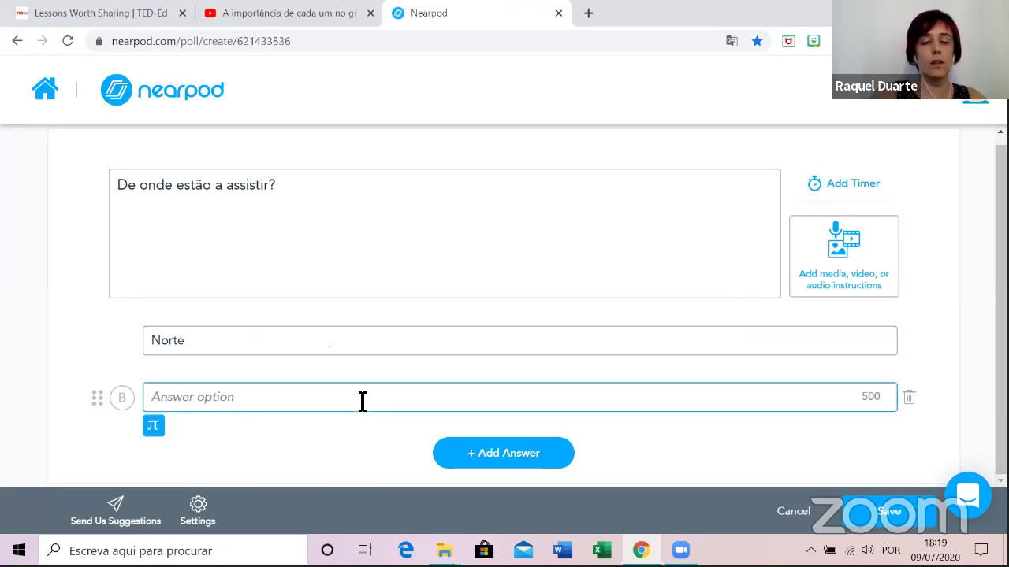
{"action": "type", "text": "Centro"}
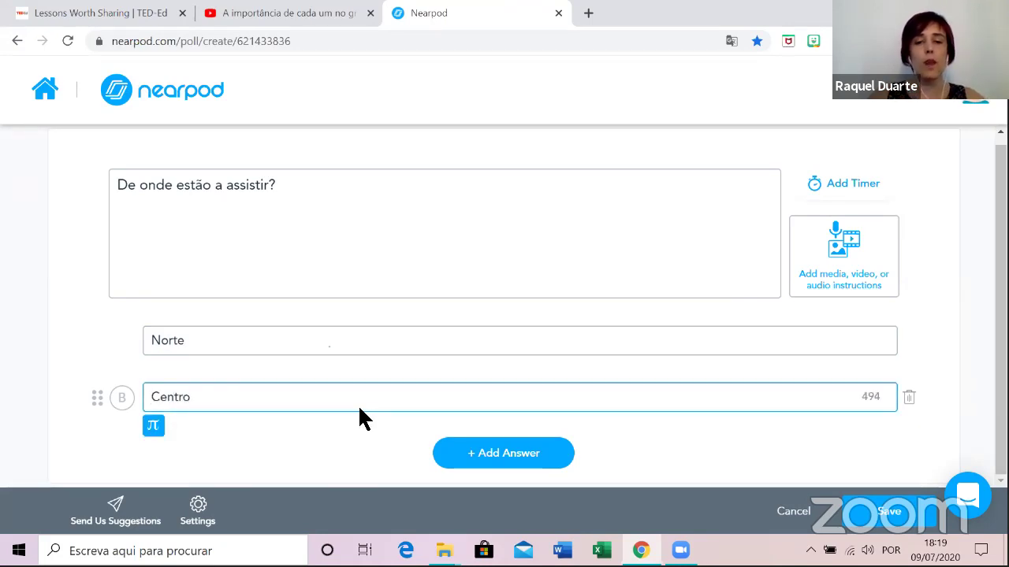
Add two more answer options to the poll, "Sul" and "Ilhas".
{"action": "left_click", "coordinate": [548, 465]}
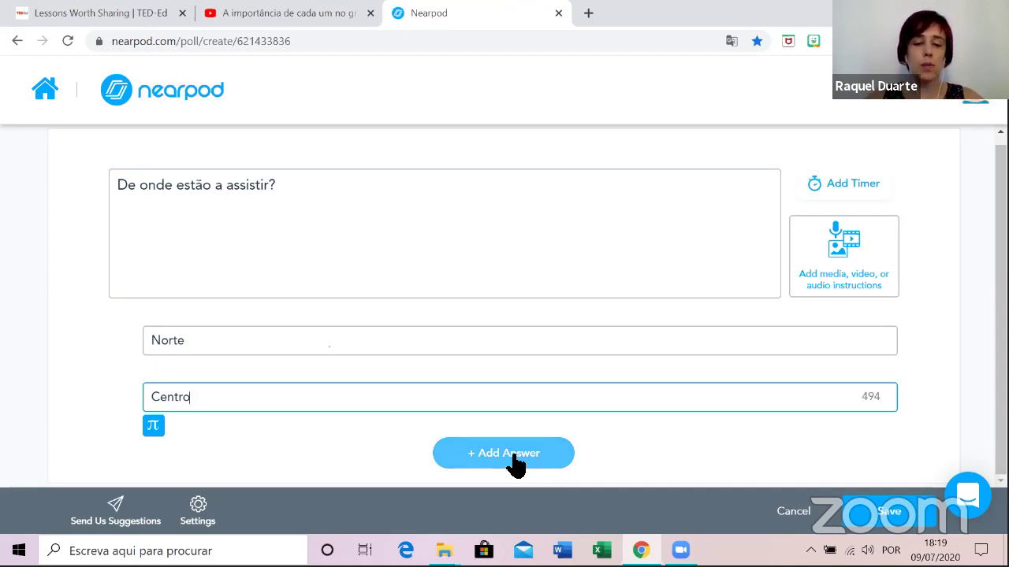
{"action": "left_click", "coordinate": [513, 456]}
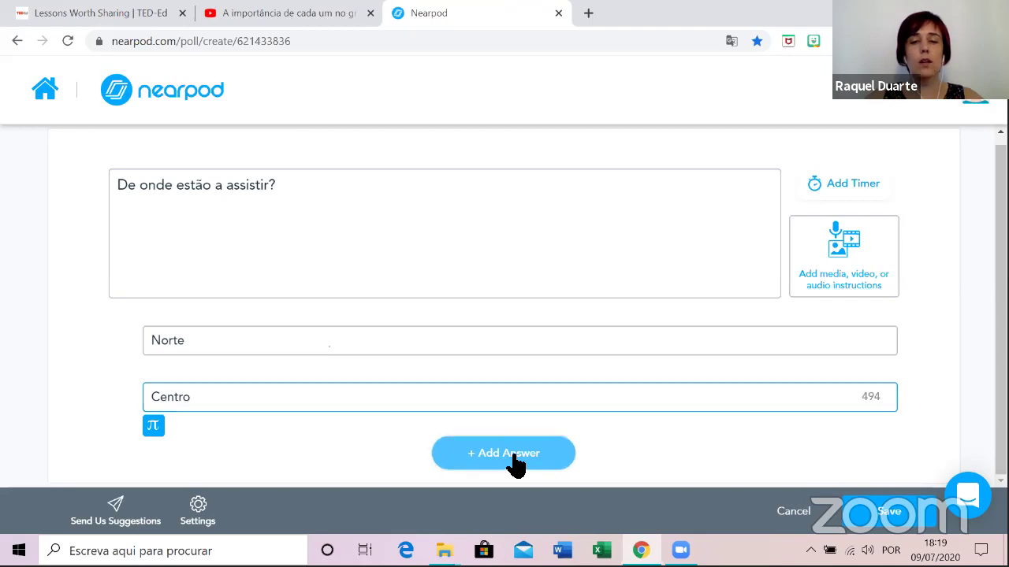
{"action": "left_click", "coordinate": [394, 401]}
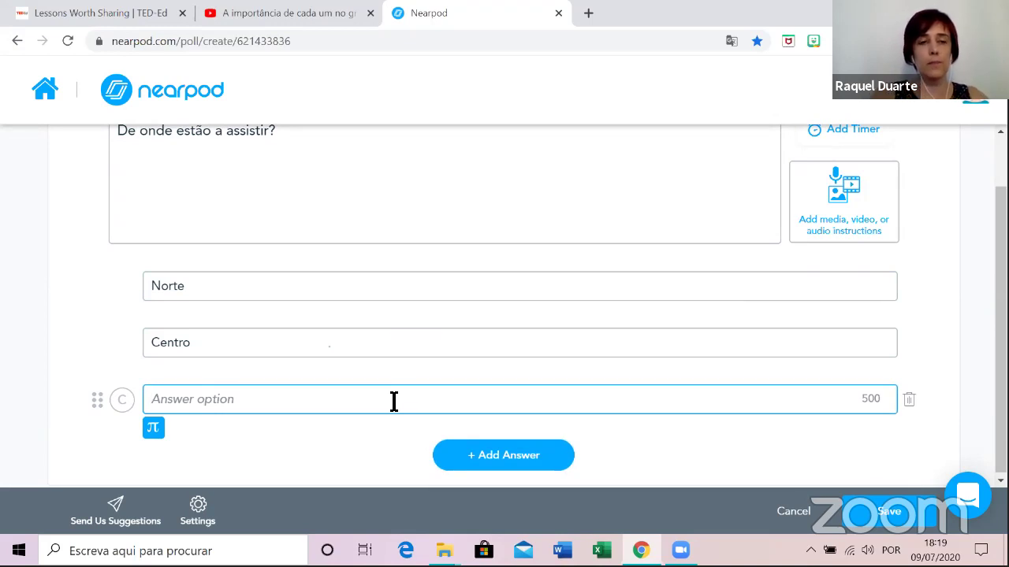
{"action": "type", "text": "Sul"}
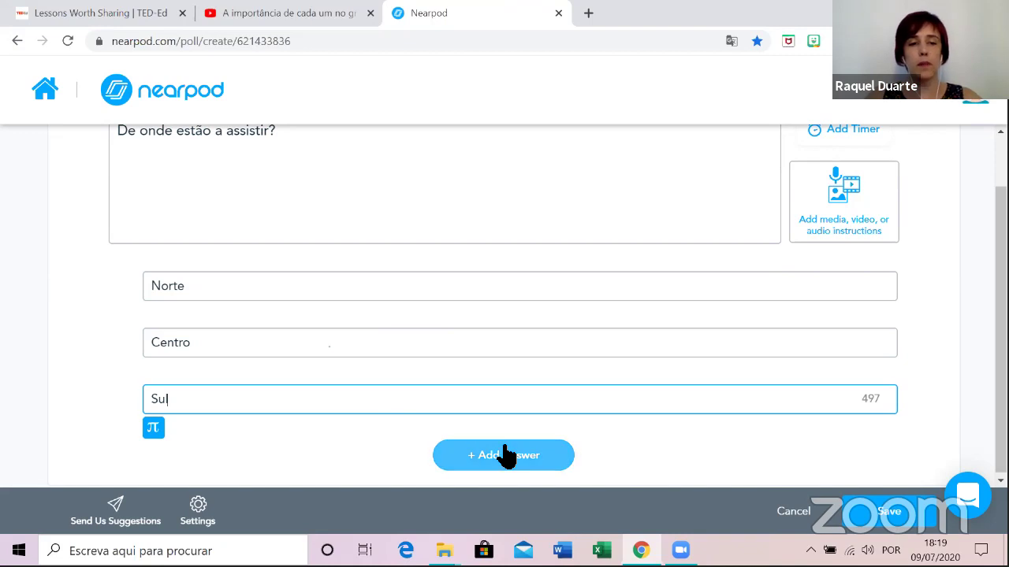
{"action": "left_click", "coordinate": [499, 455]}
{"action": "left_click", "coordinate": [422, 401]}
{"action": "type", "text": "In"}
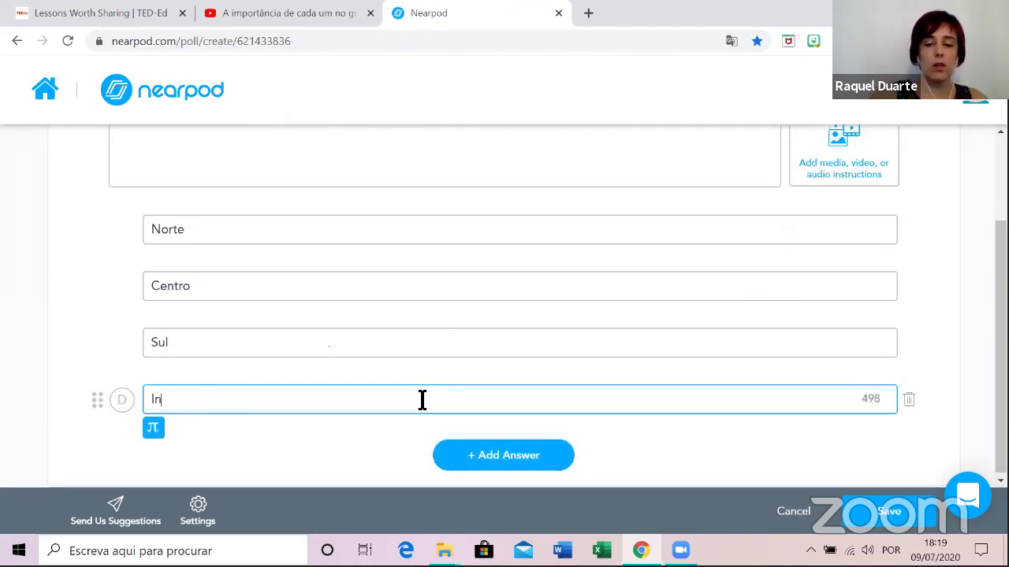
{"action": "key", "text": "BackSpace"}
{"action": "type", "text": "lhas"}
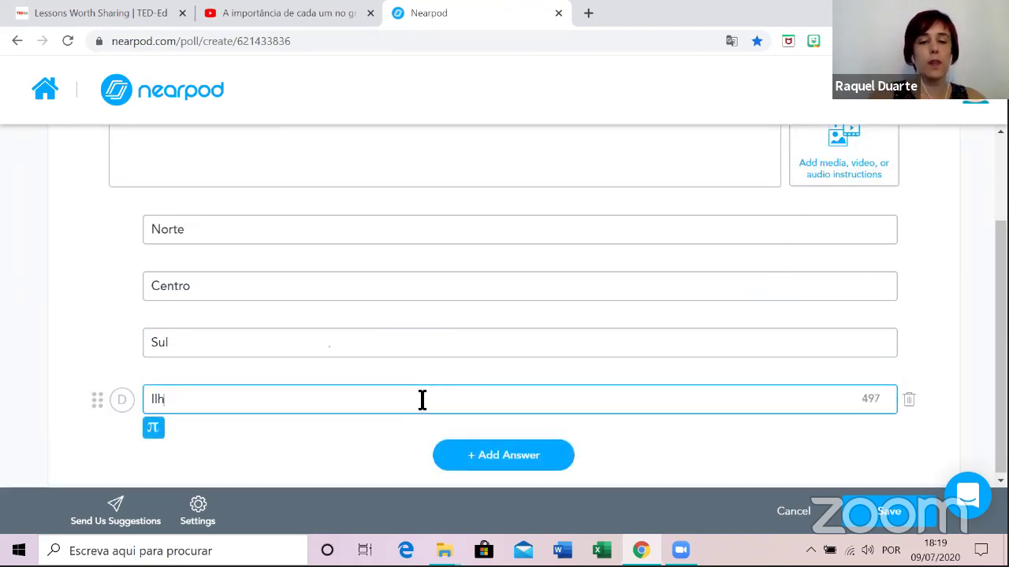
Add a fifth answer option, "Estrangeiro", to the poll.
{"action": "left_click", "coordinate": [557, 460]}
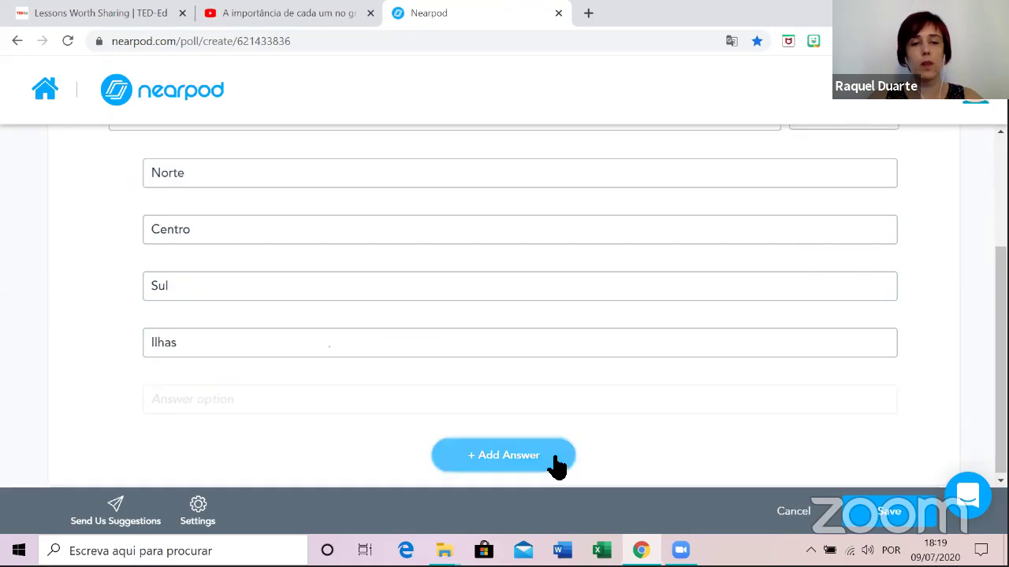
{"action": "left_click", "coordinate": [387, 401]}
{"action": "type", "text": "EStra"}
{"action": "key", "text": "BackSpace"}
{"action": "key", "text": "BackSpace"}
{"action": "key", "text": "BackSpace"}
{"action": "key", "text": "BackSpace"}
{"action": "type", "text": "st"}
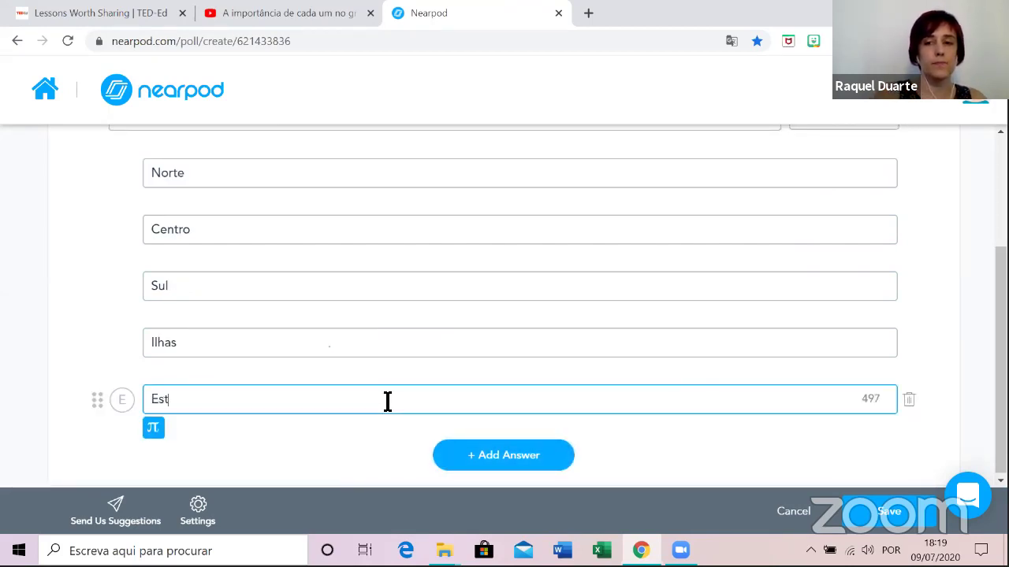
{"action": "type", "text": "rangeiro"}
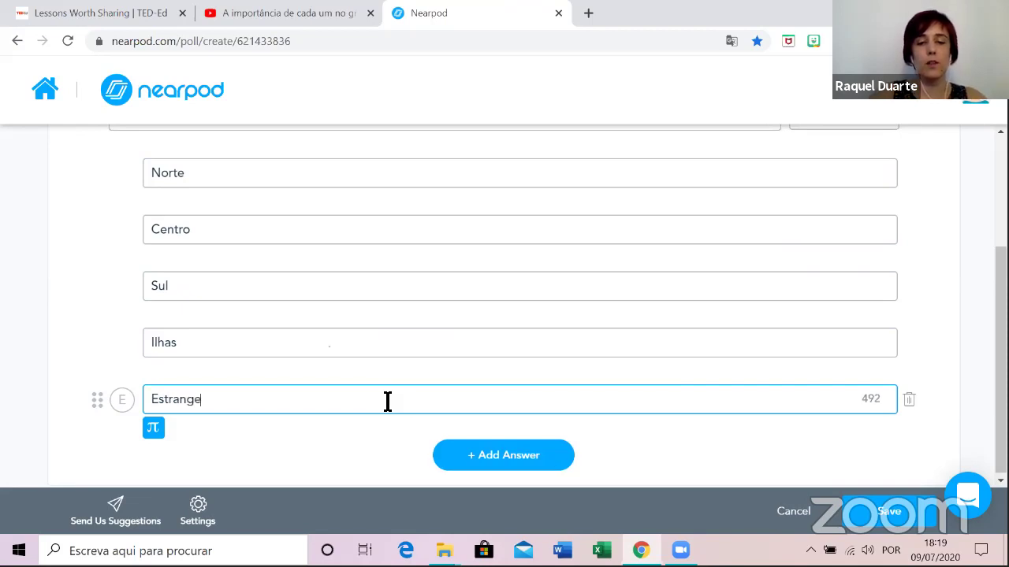
{"action": "left_click", "coordinate": [376, 449]}
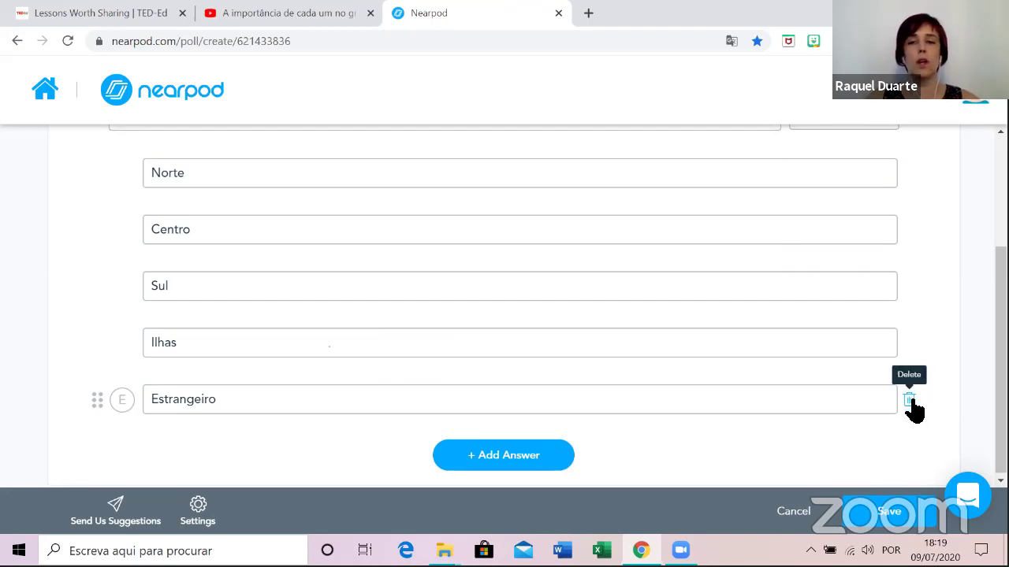
Delete the poll's "Estrangeiro" answer option and add it again as the last option.
{"action": "left_click", "coordinate": [910, 402]}
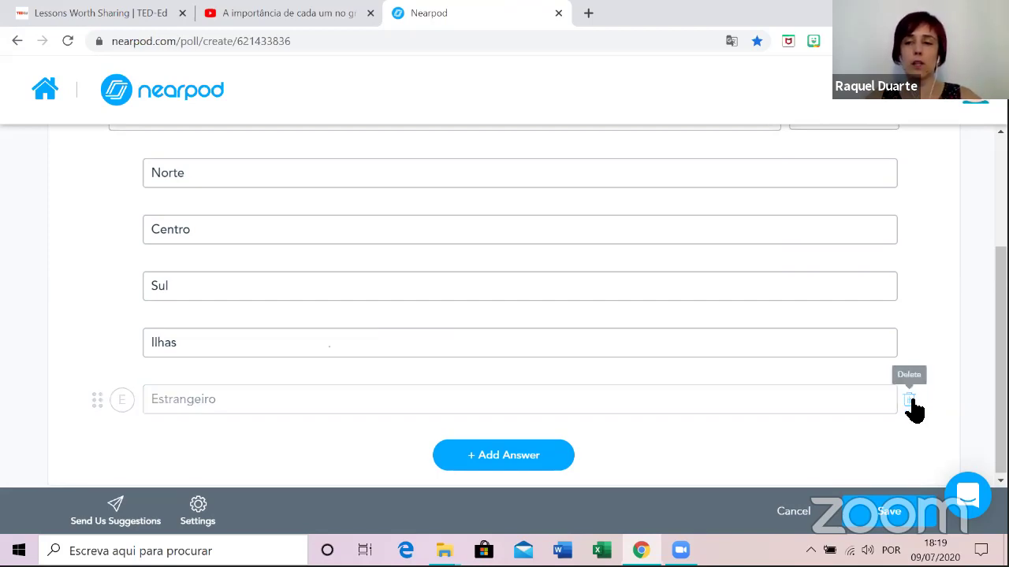
{"action": "left_click", "coordinate": [507, 461]}
{"action": "type", "text": "E"}
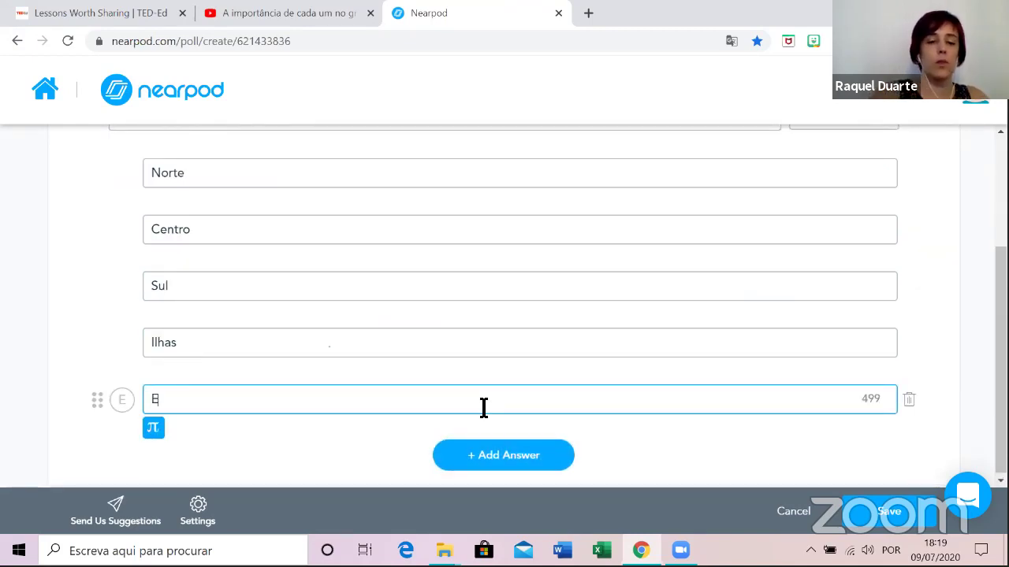
{"action": "type", "text": "strangeiro"}
{"action": "left_click", "coordinate": [345, 461]}
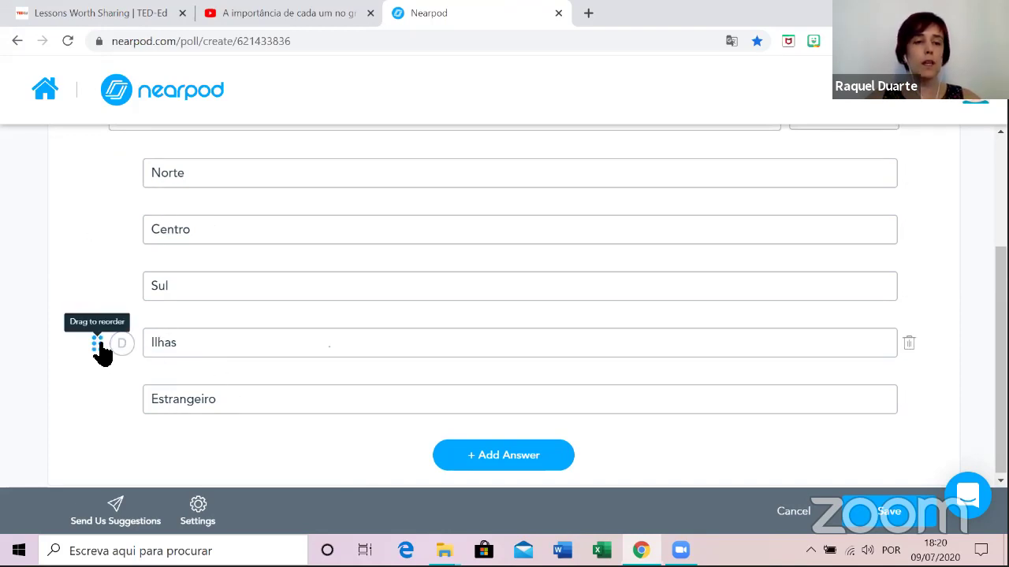
Reorder the poll answers to Centro, Norte, Ilhas, Sul, Estrangeiro and save the poll.
{"action": "left_click_drag", "start_coordinate": [99, 346], "coordinate": [91, 227]}
{"action": "left_click_drag", "start_coordinate": [98, 287], "coordinate": [93, 184]}
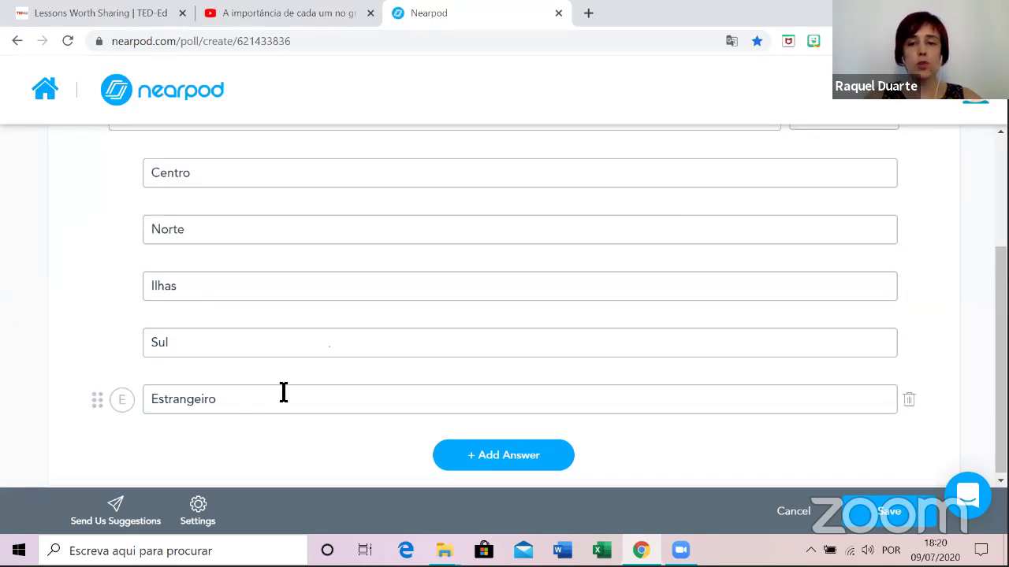
{"action": "scroll", "coordinate": [808, 429], "scroll_direction": "up", "scroll_amount": 1}
{"action": "scroll", "coordinate": [820, 358], "scroll_direction": "down", "scroll_amount": 1}
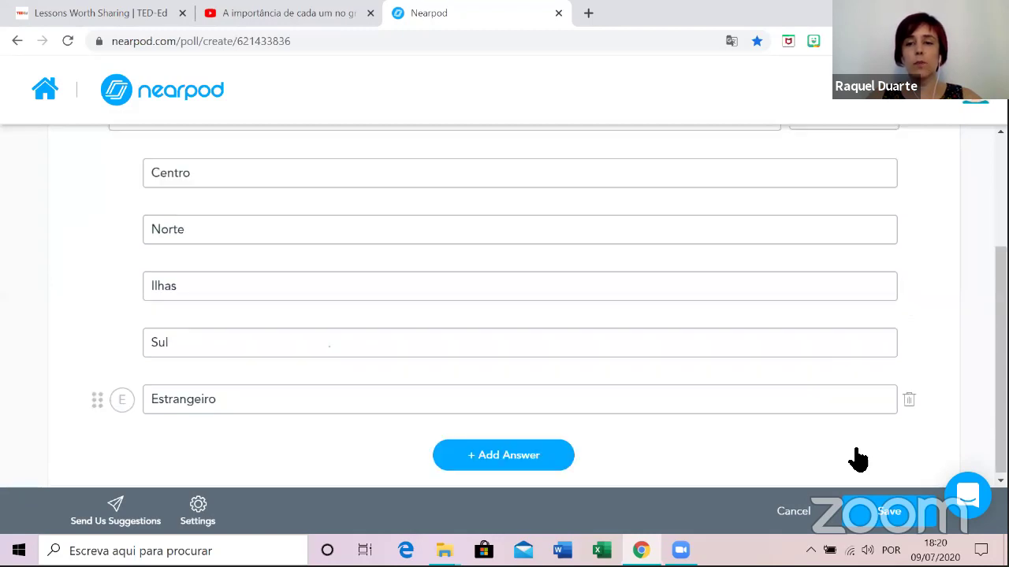
{"action": "left_click", "coordinate": [901, 520]}
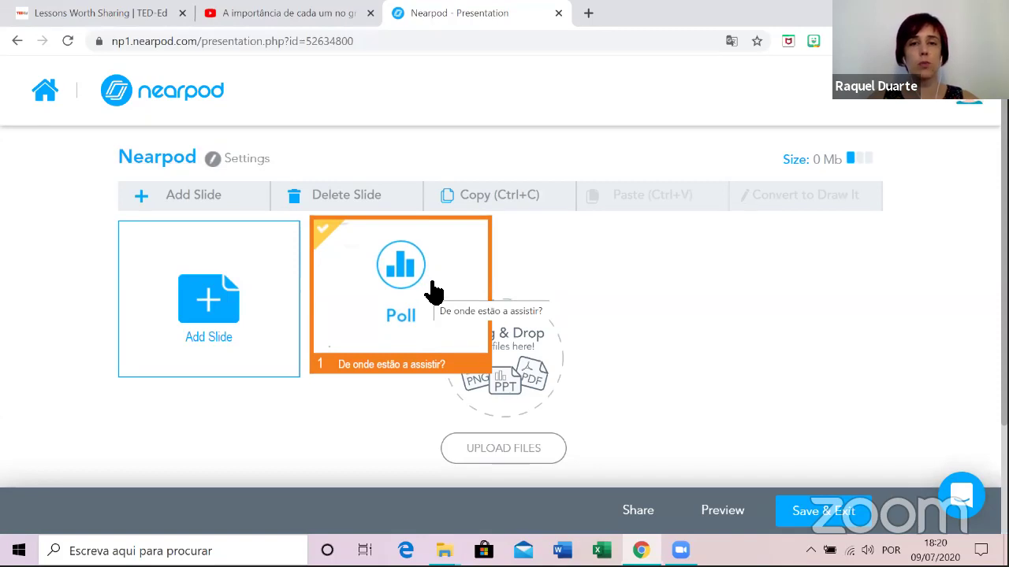
Copy and paste the poll slide within the lesson and delete the duplicate.
{"action": "left_click", "coordinate": [387, 202]}
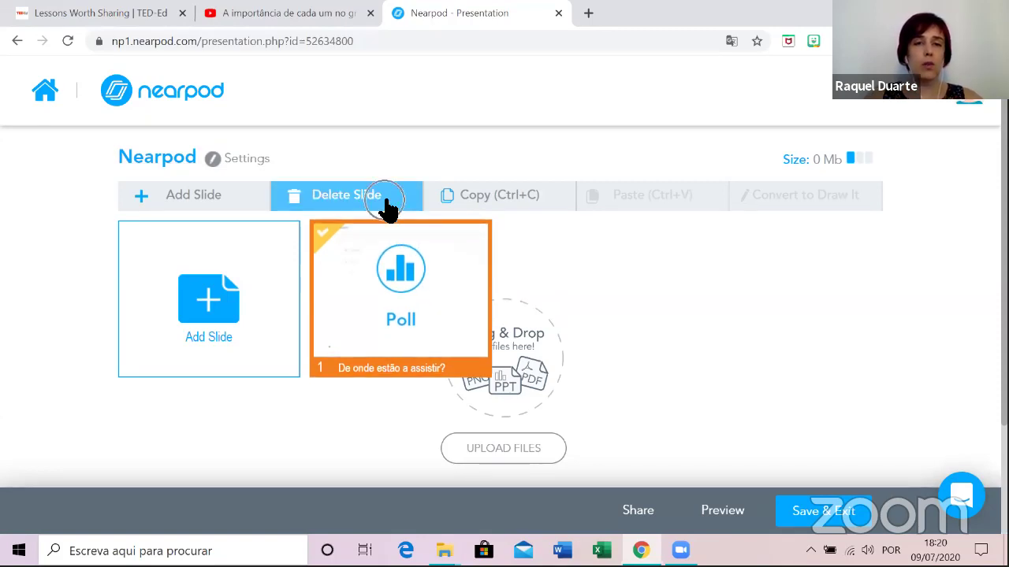
{"action": "left_click", "coordinate": [488, 208]}
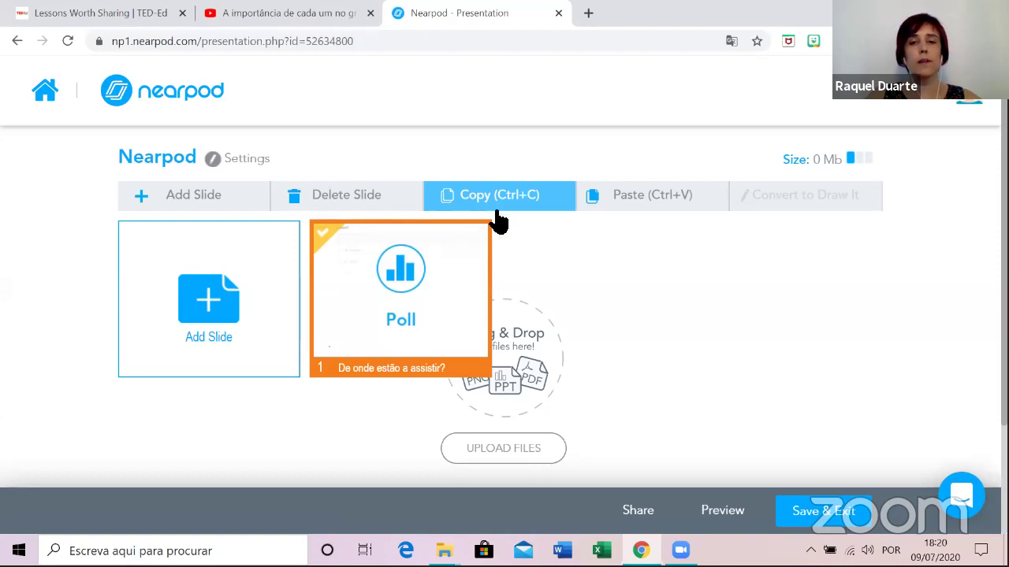
{"action": "left_click", "coordinate": [647, 213]}
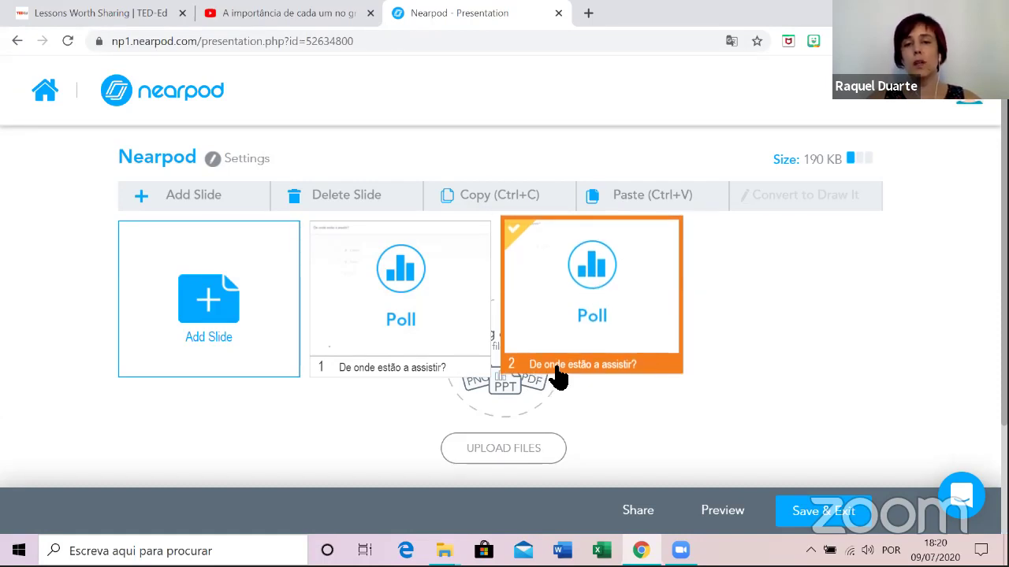
{"action": "left_click", "coordinate": [320, 194]}
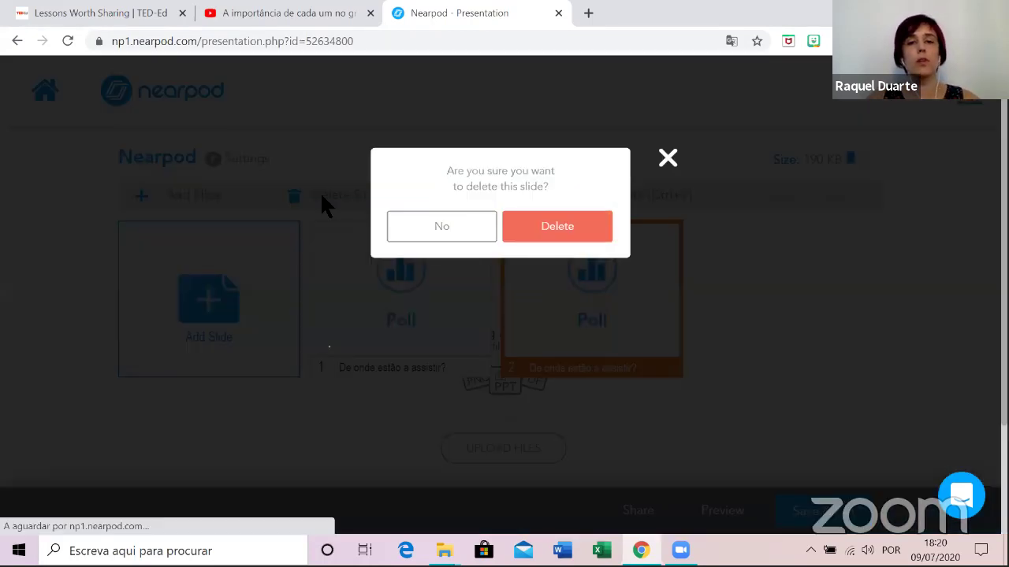
{"action": "left_click", "coordinate": [556, 230]}
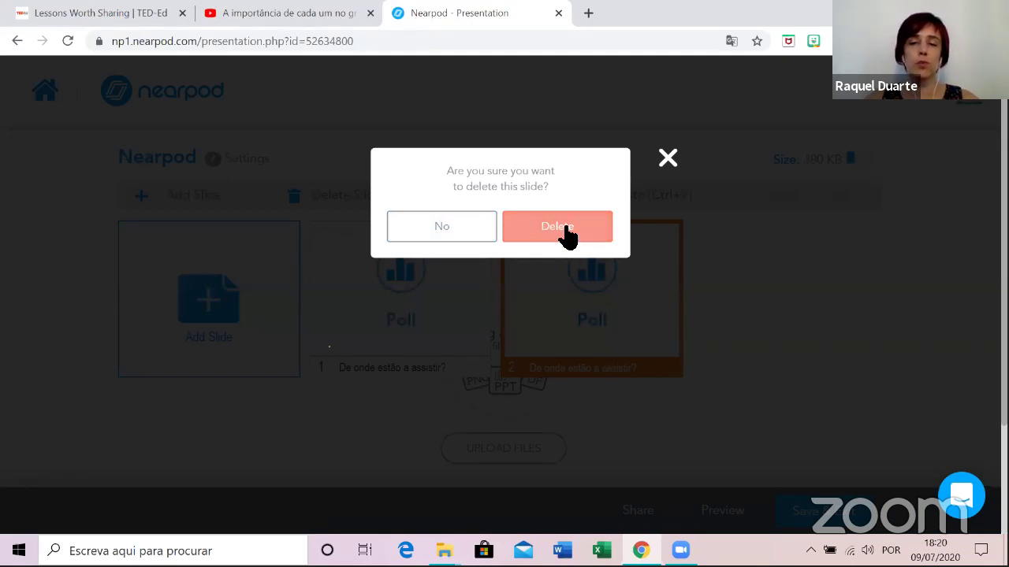
{"action": "left_click", "coordinate": [577, 231]}
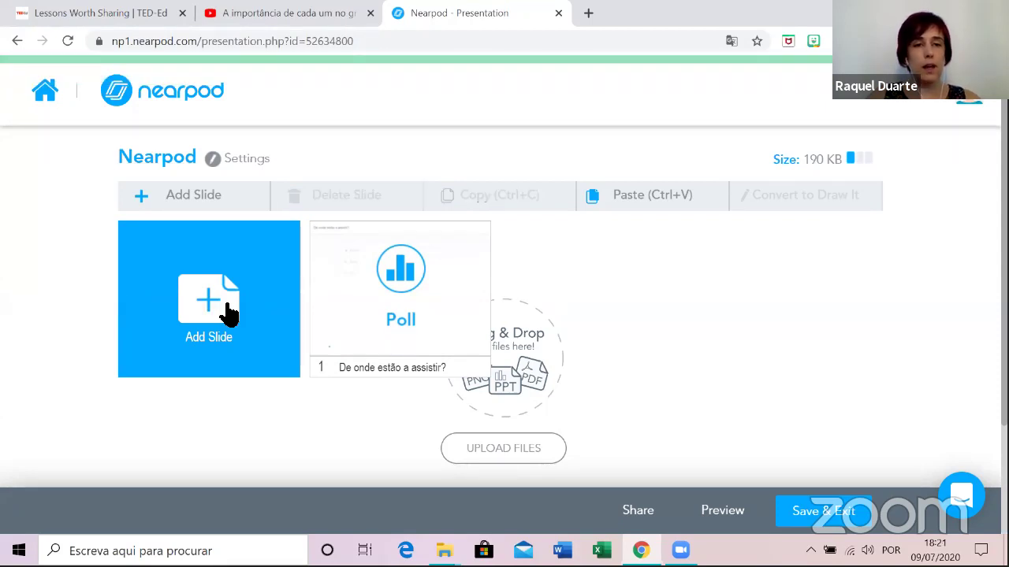
Add a Time to Climb activity to the lesson with a 30-second timer for its first question.
{"action": "left_click", "coordinate": [225, 309]}
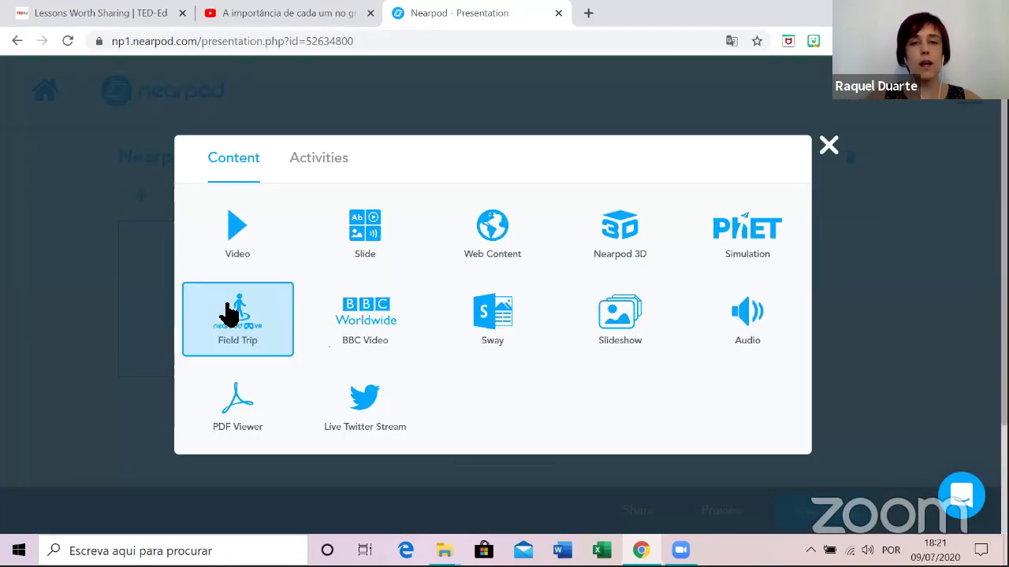
{"action": "left_click", "coordinate": [313, 171]}
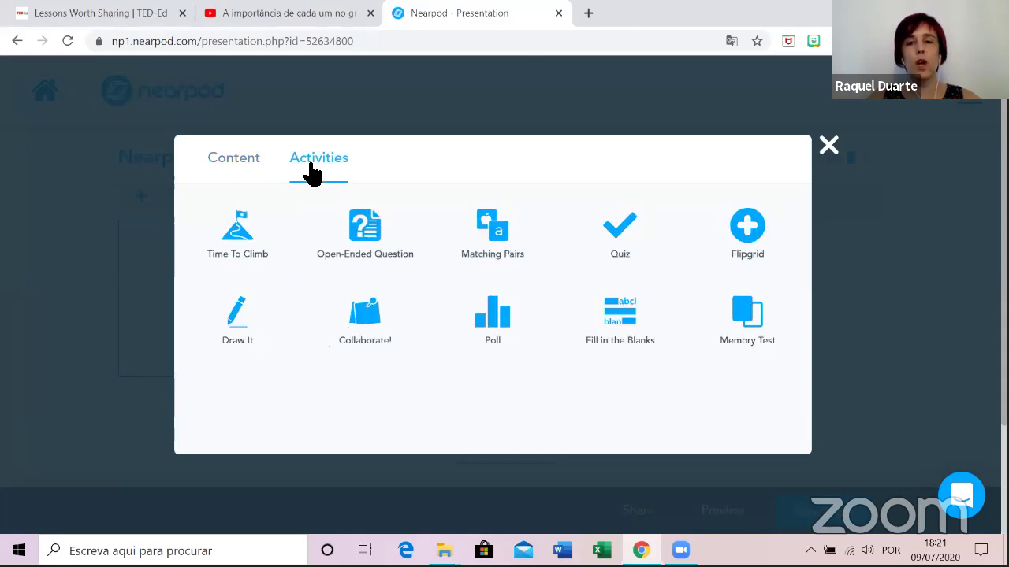
{"action": "left_click", "coordinate": [241, 243]}
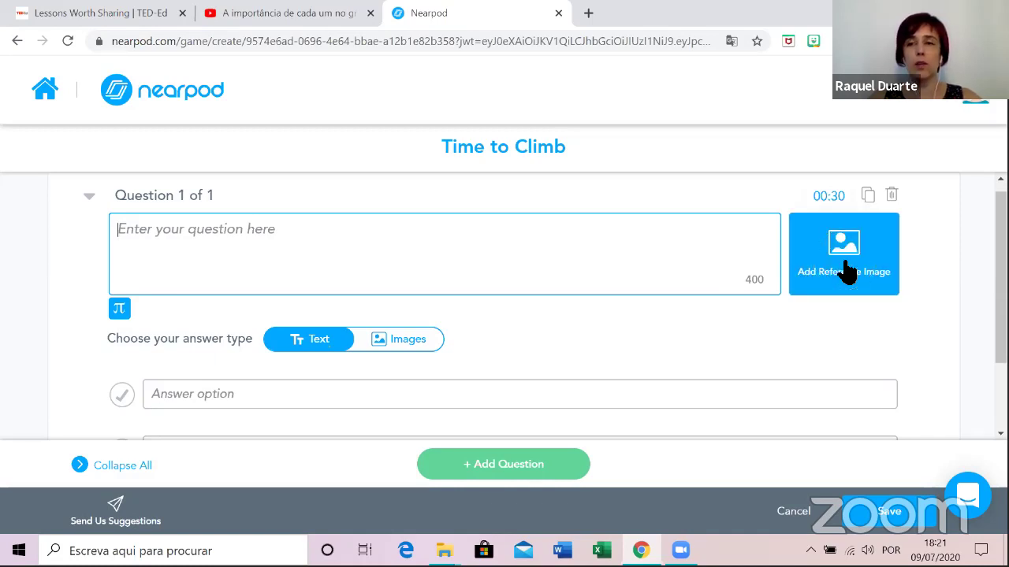
{"action": "left_click", "coordinate": [839, 198]}
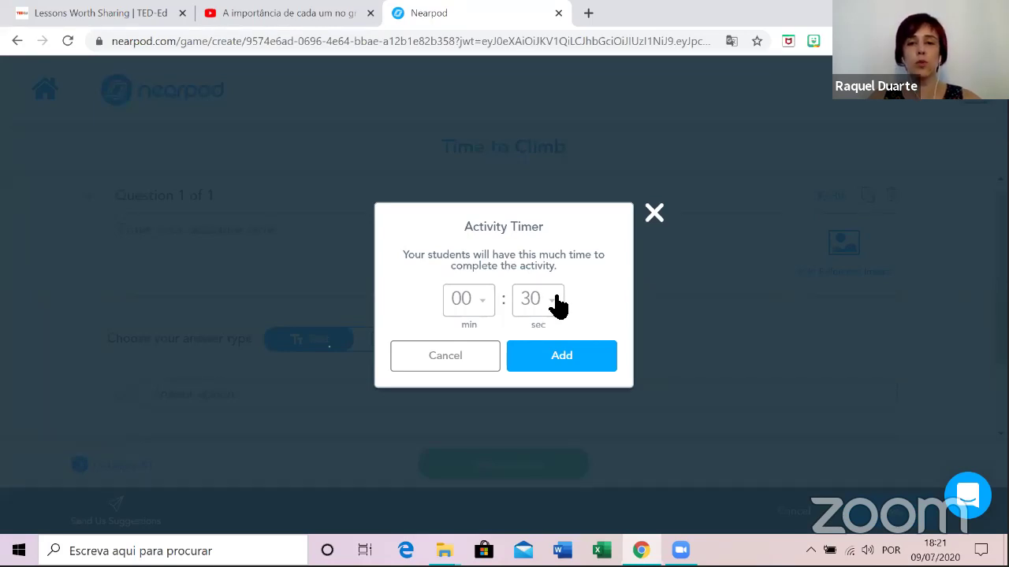
{"action": "left_click", "coordinate": [558, 366]}
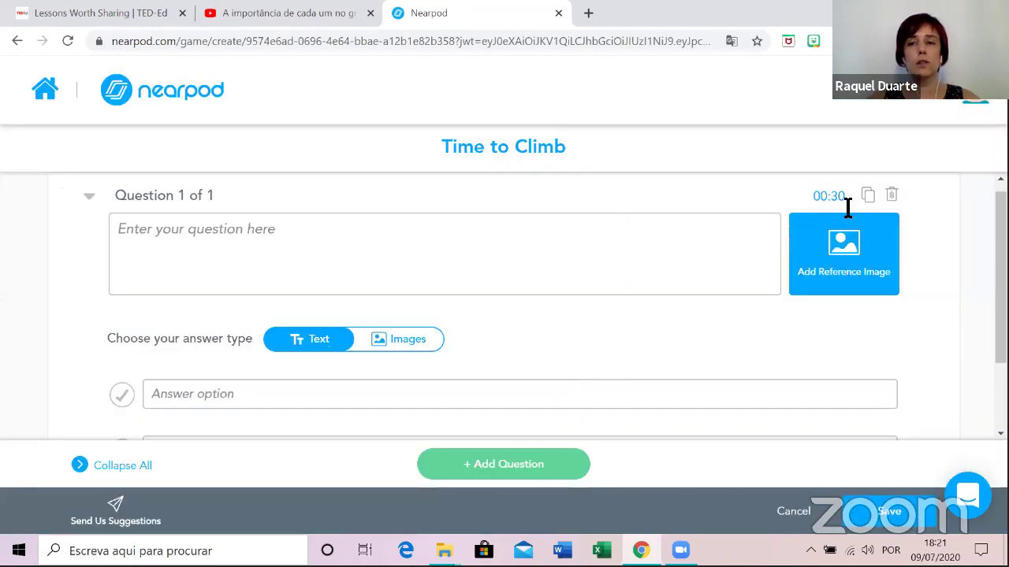
Enter "Se os professores estão a precisar de descanso?" as the first Time to Climb question.
{"action": "left_click", "coordinate": [276, 241]}
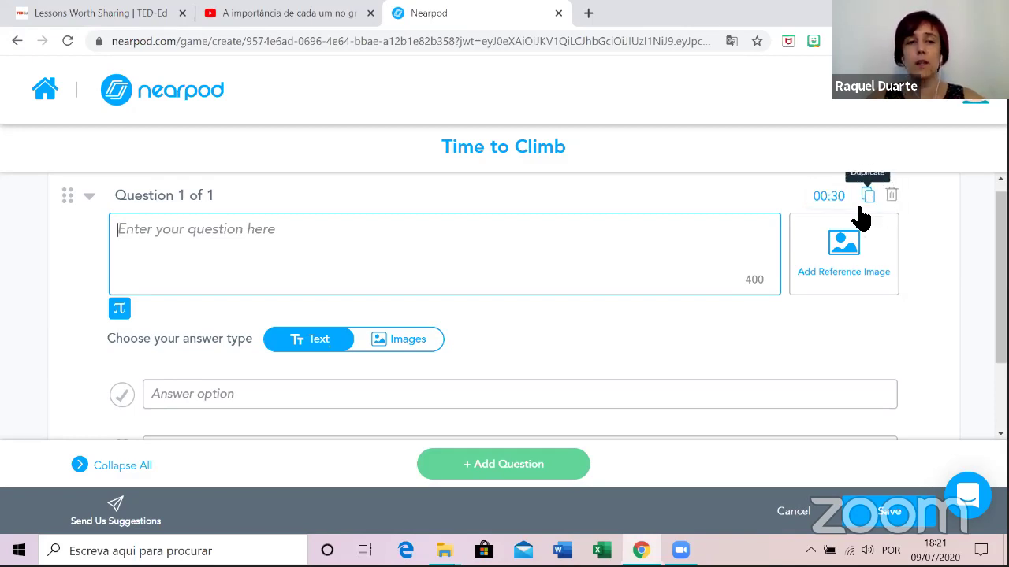
{"action": "scroll", "coordinate": [651, 323], "scroll_direction": "down", "scroll_amount": 1}
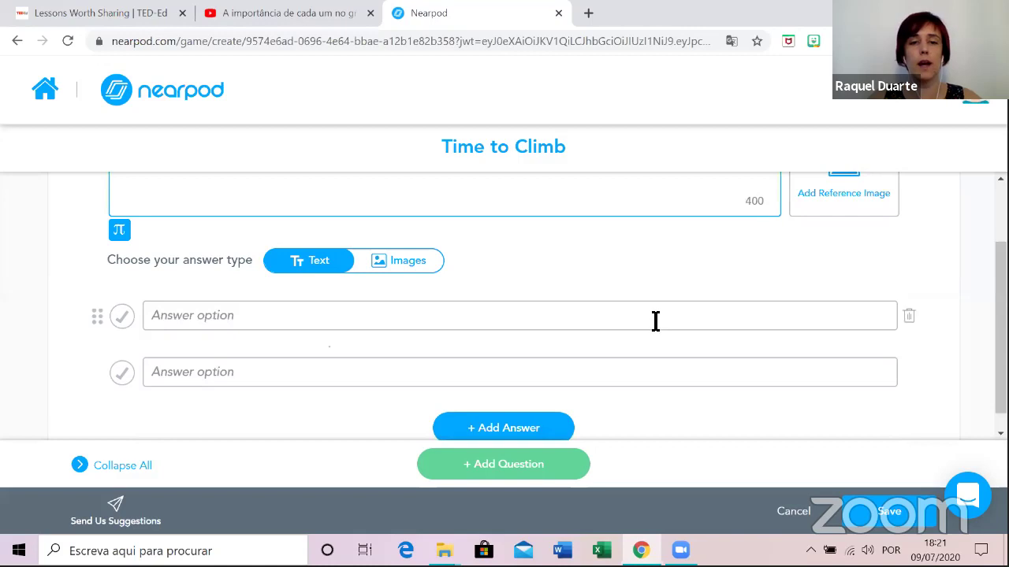
{"action": "scroll", "coordinate": [647, 311], "scroll_direction": "up", "scroll_amount": 1}
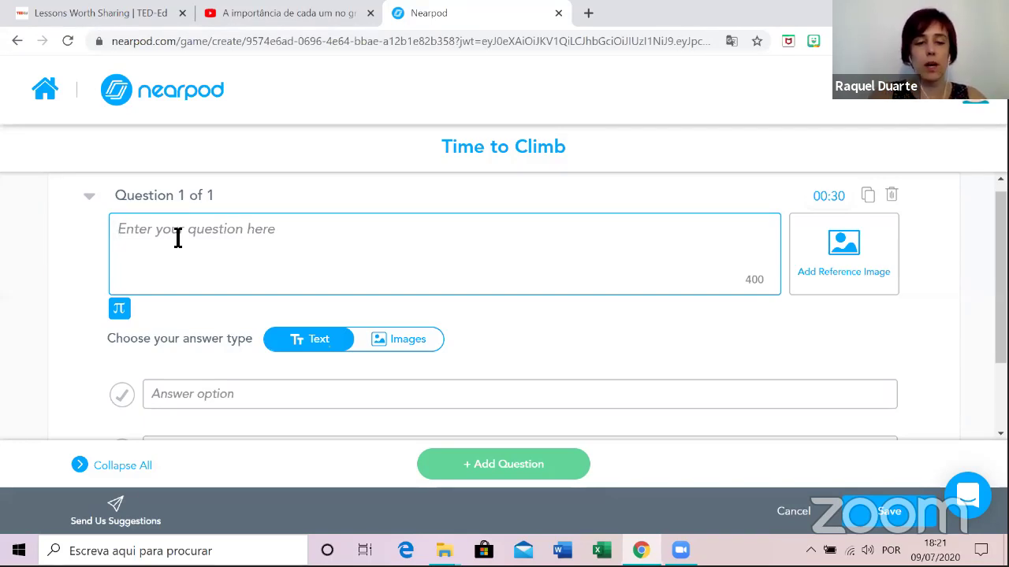
{"action": "type", "text": "Se os professor"}
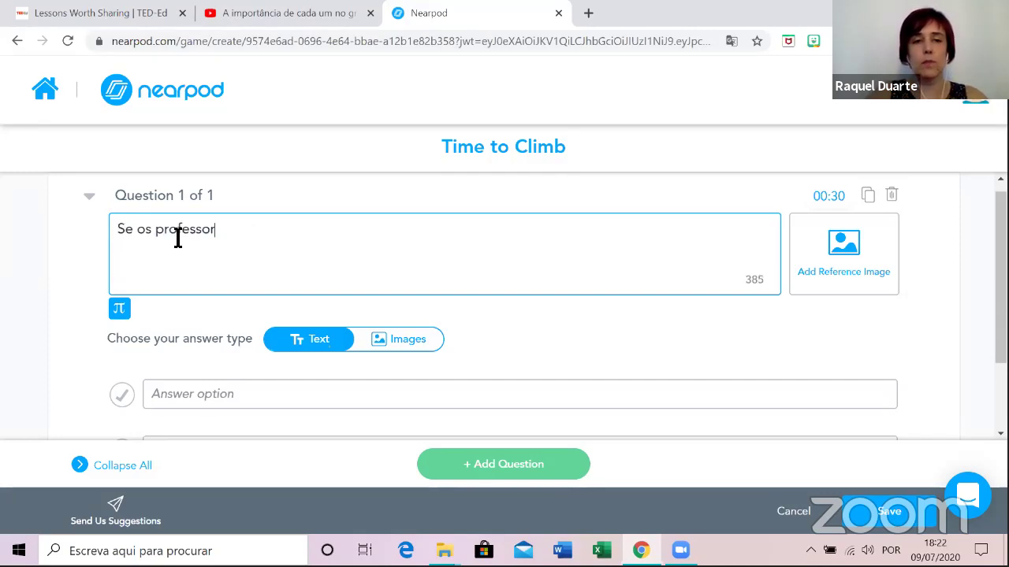
{"action": "type", "text": "es estão a precisar "}
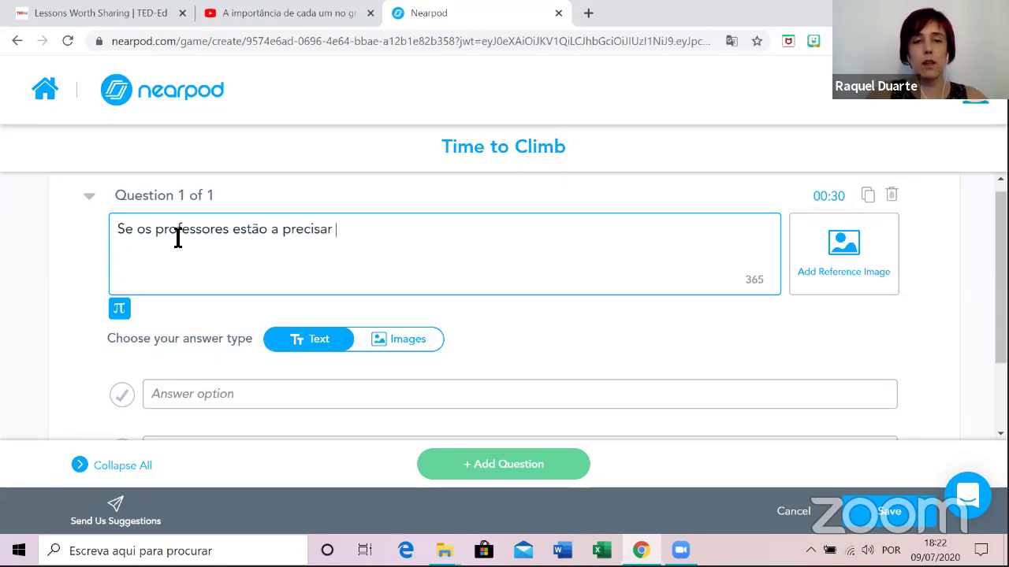
{"action": "type", "text": "de descns"}
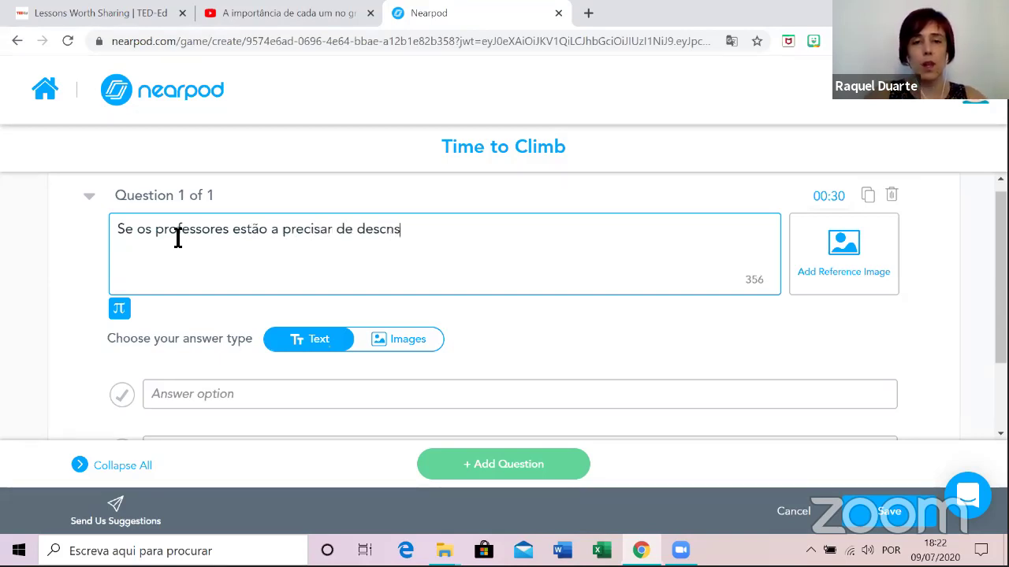
{"action": "key", "text": "BackSpace"}
{"action": "key", "text": "BackSpace"}
{"action": "type", "text": "anso?"}
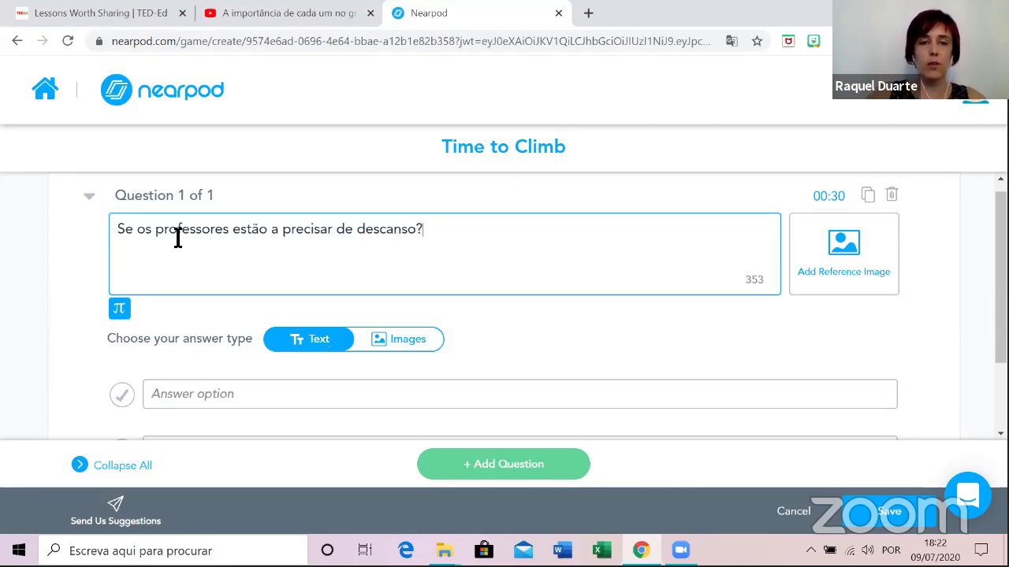
Enter "Sim" as the question's first answer option and mark it as correct.
{"action": "left_click", "coordinate": [181, 398]}
{"action": "type", "text": "Sim"}
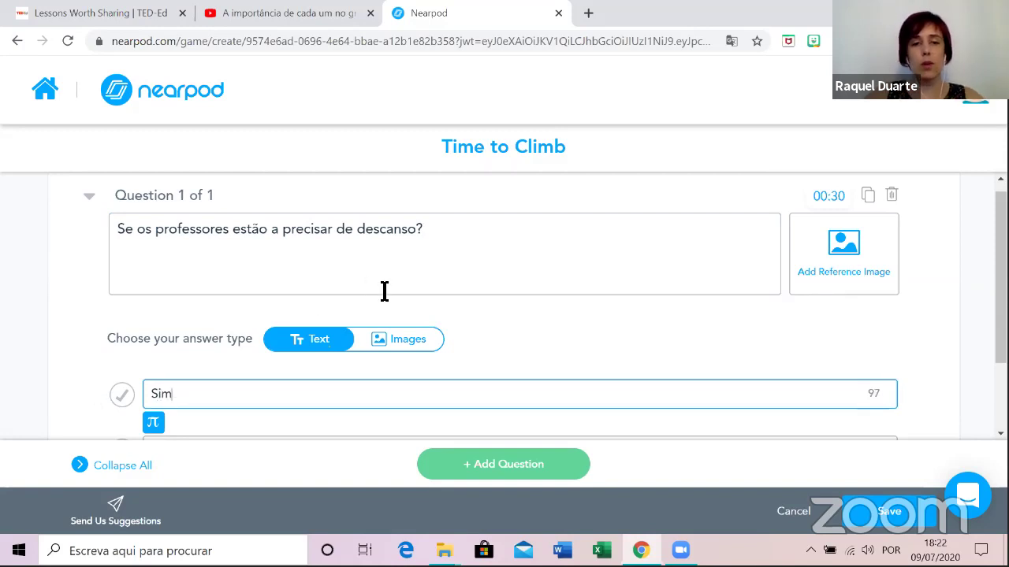
{"action": "scroll", "coordinate": [585, 326], "scroll_direction": "down", "scroll_amount": 1}
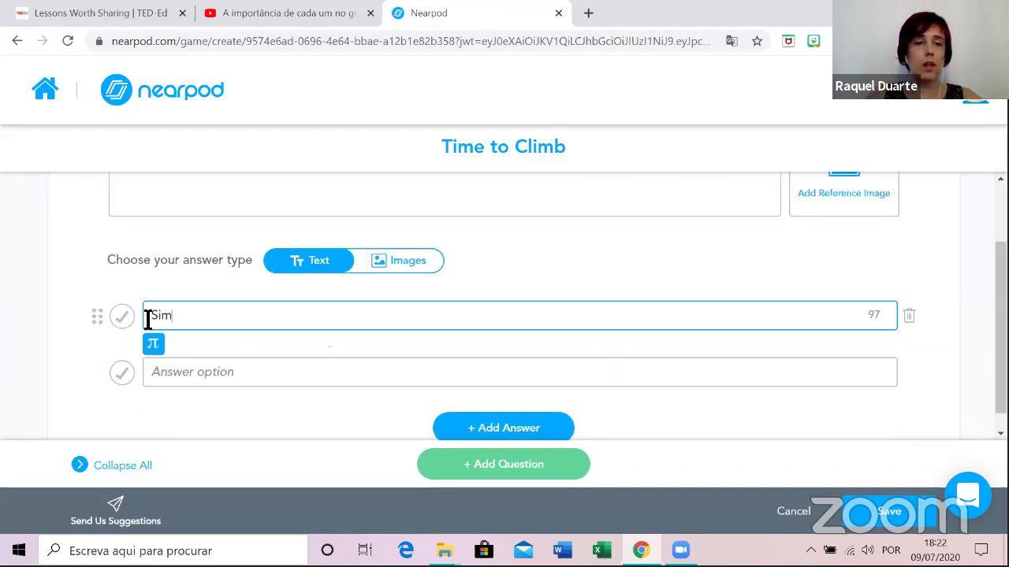
{"action": "left_click", "coordinate": [123, 319]}
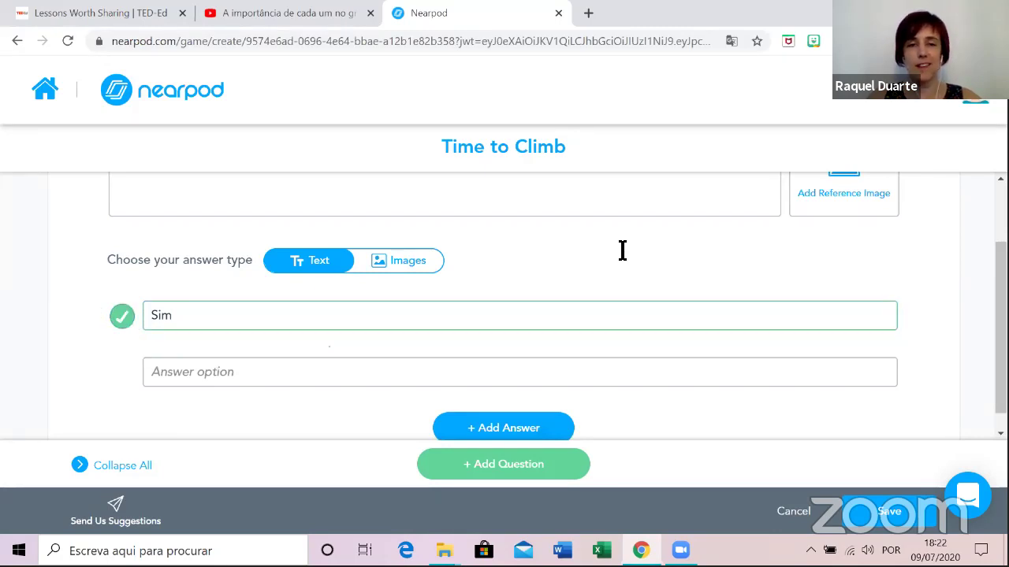
Enter "Não" as the second answer option and add a third option, "Talvez".
{"action": "left_click", "coordinate": [259, 378]}
{"action": "type", "text": "Não"}
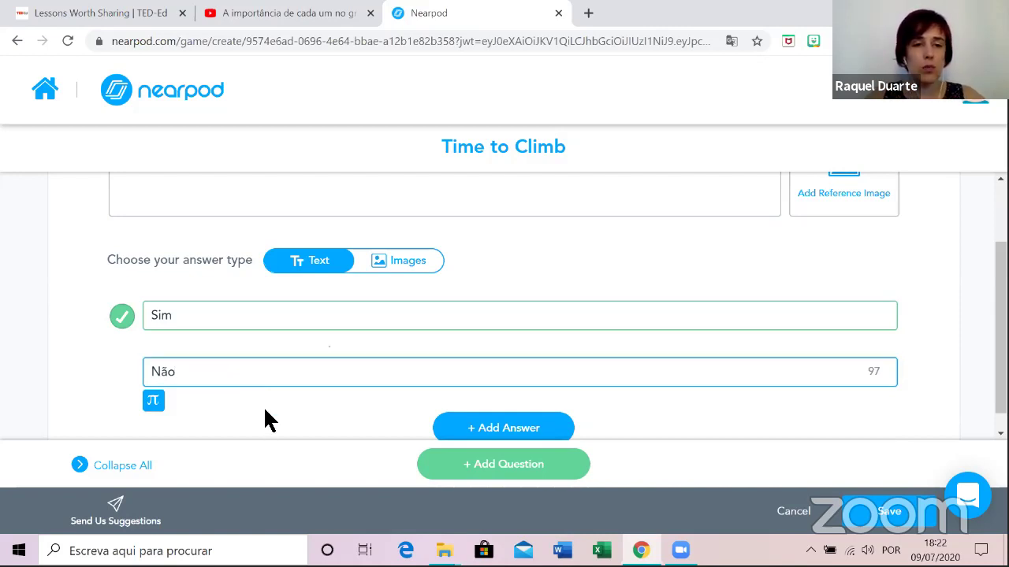
{"action": "left_click", "coordinate": [266, 410]}
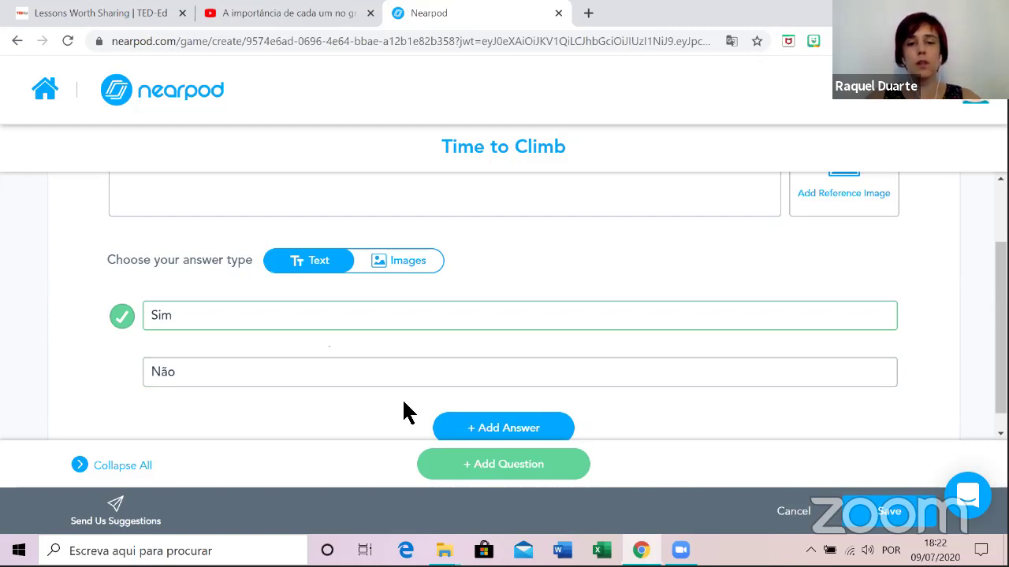
{"action": "left_click", "coordinate": [536, 430]}
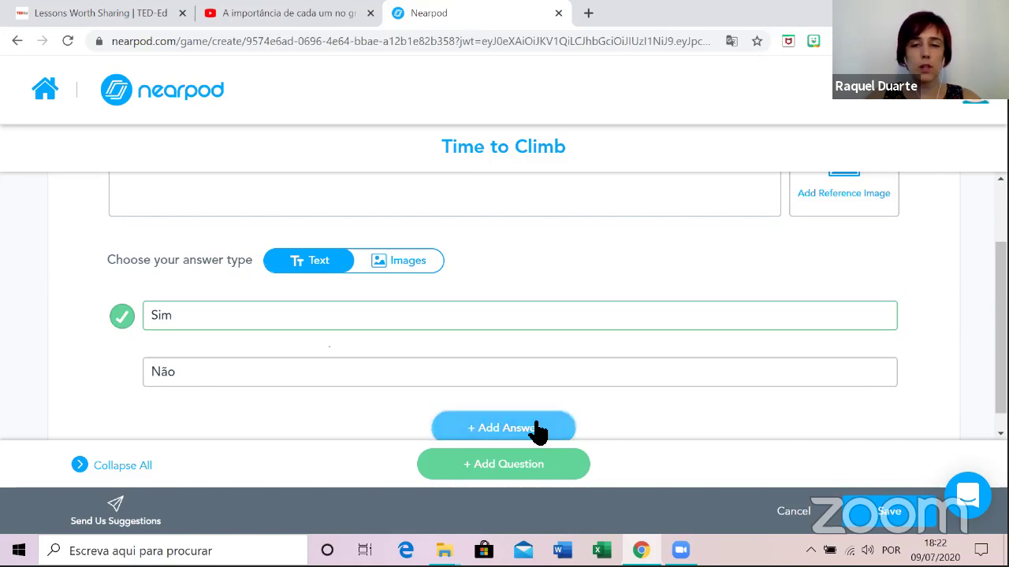
{"action": "type", "text": "Talvez"}
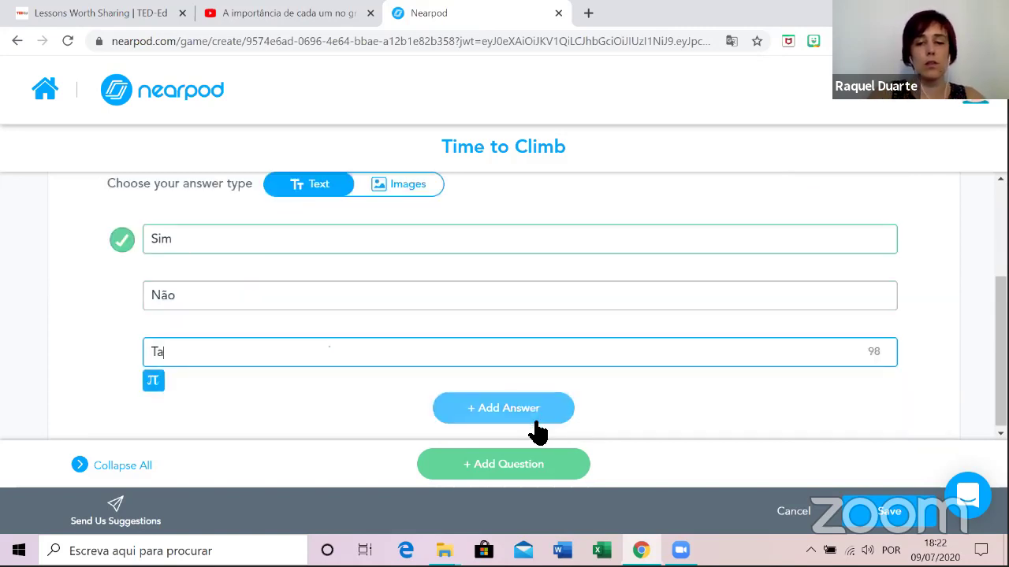
Finish the first question's answers and add a second question to the Time to Climb quiz.
{"action": "left_click", "coordinate": [370, 408]}
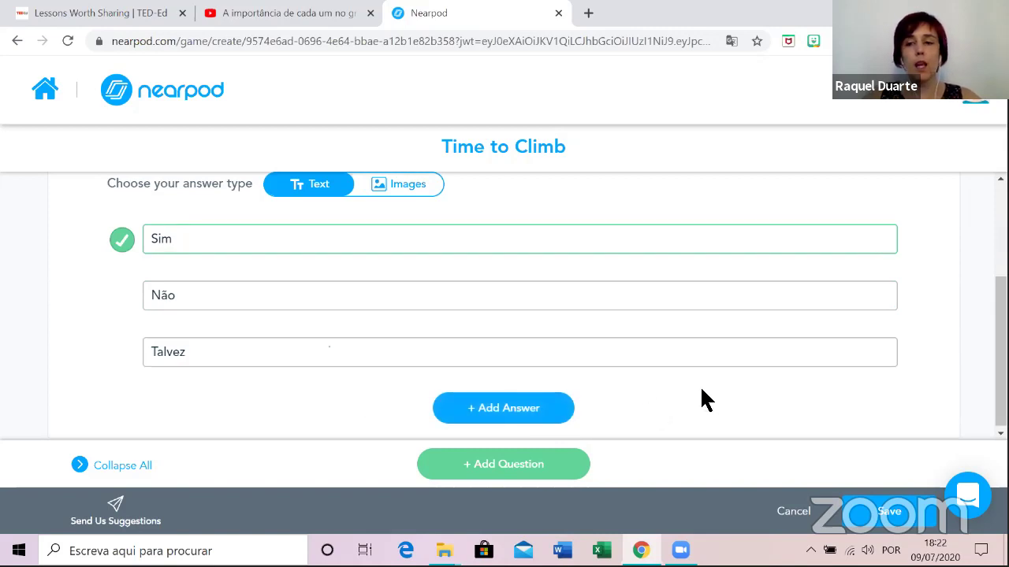
{"action": "scroll", "coordinate": [738, 386], "scroll_direction": "up", "scroll_amount": 3}
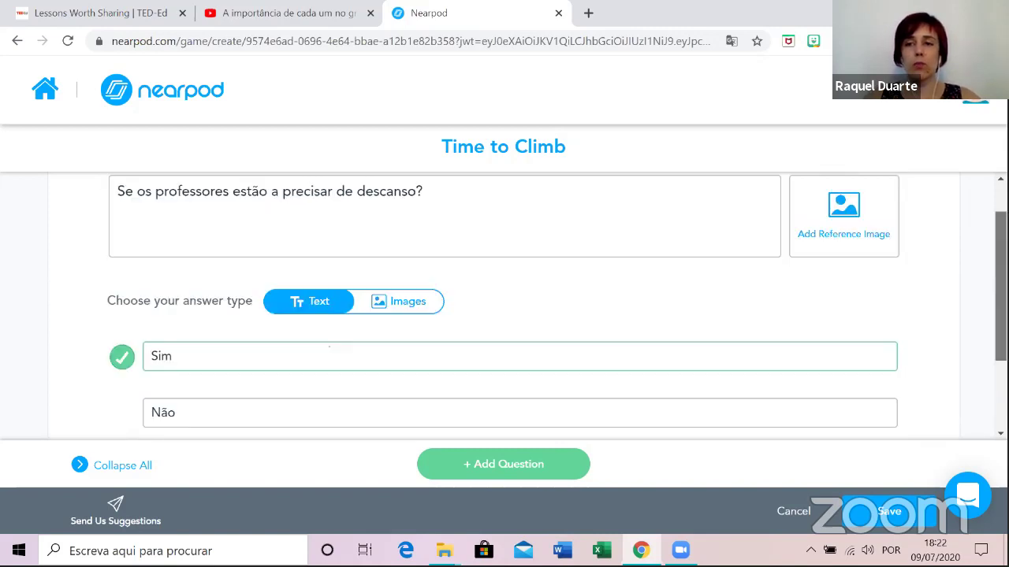
{"action": "scroll", "coordinate": [545, 310], "scroll_direction": "up", "scroll_amount": 1}
{"action": "scroll", "coordinate": [528, 310], "scroll_direction": "down", "scroll_amount": 2}
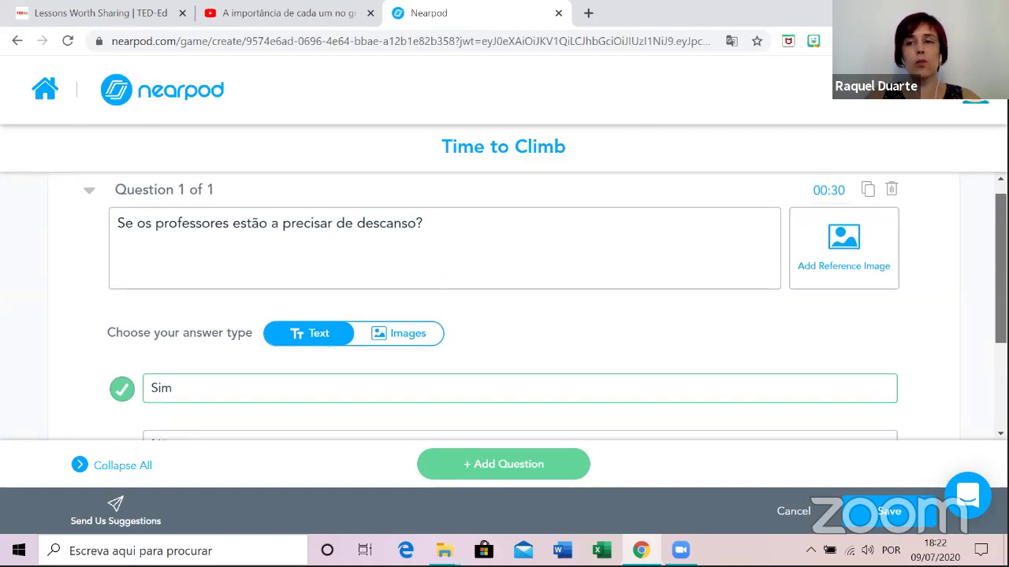
{"action": "scroll", "coordinate": [528, 310], "scroll_direction": "up", "scroll_amount": 2}
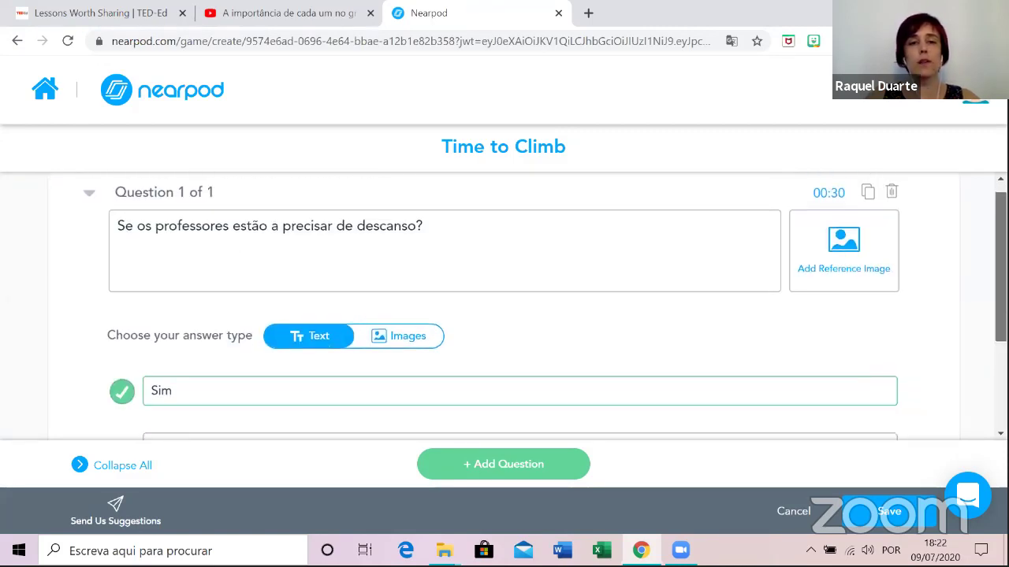
{"action": "scroll", "coordinate": [618, 440], "scroll_direction": "down", "scroll_amount": 4}
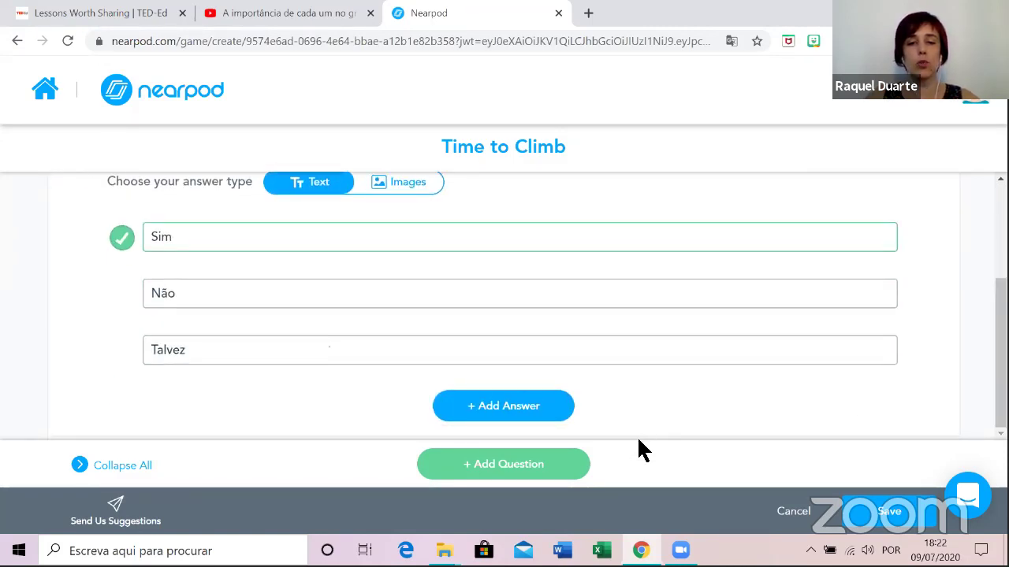
{"action": "left_click", "coordinate": [507, 473]}
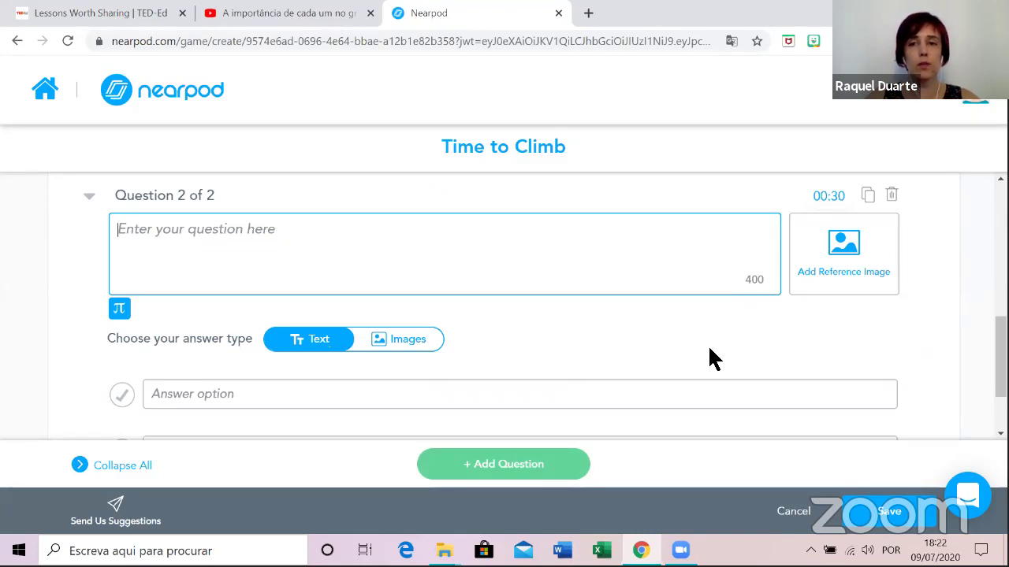
{"action": "scroll", "coordinate": [708, 345], "scroll_direction": "up", "scroll_amount": 1}
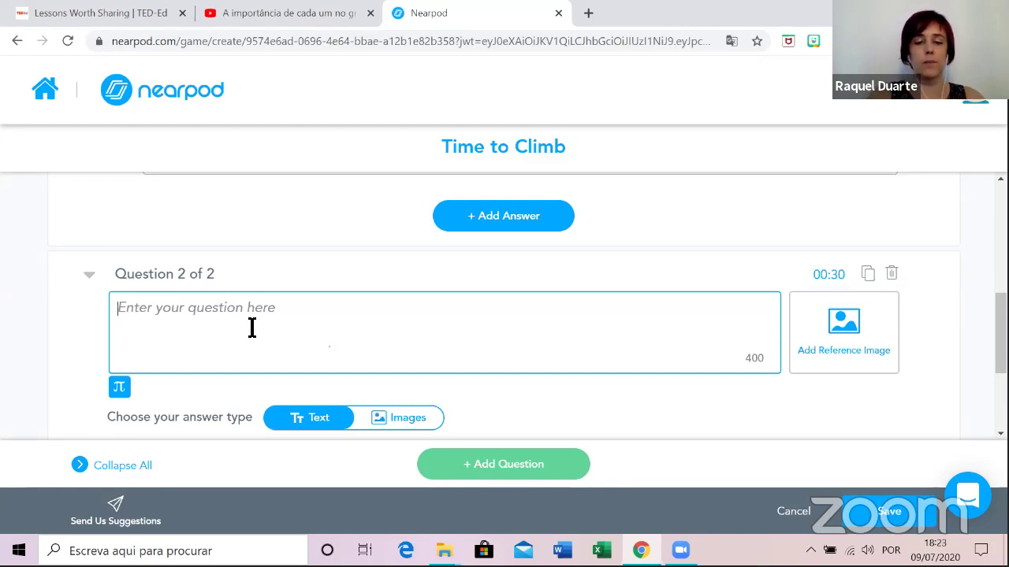
Enter "Consideram o Nearpod uma ferramenta interessante?" as the second Time to Climb question.
{"action": "type", "text": "Consi"}
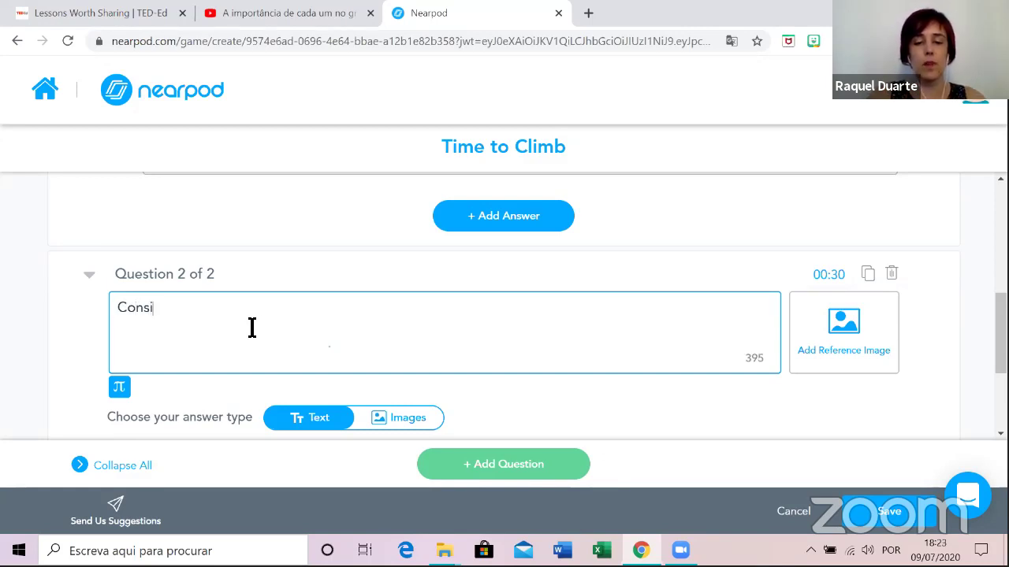
{"action": "type", "text": "de"}
{"action": "type", "text": "ar"}
{"action": "key", "text": "BackSpace"}
{"action": "key", "text": "BackSpace"}
{"action": "type", "text": "ram o "}
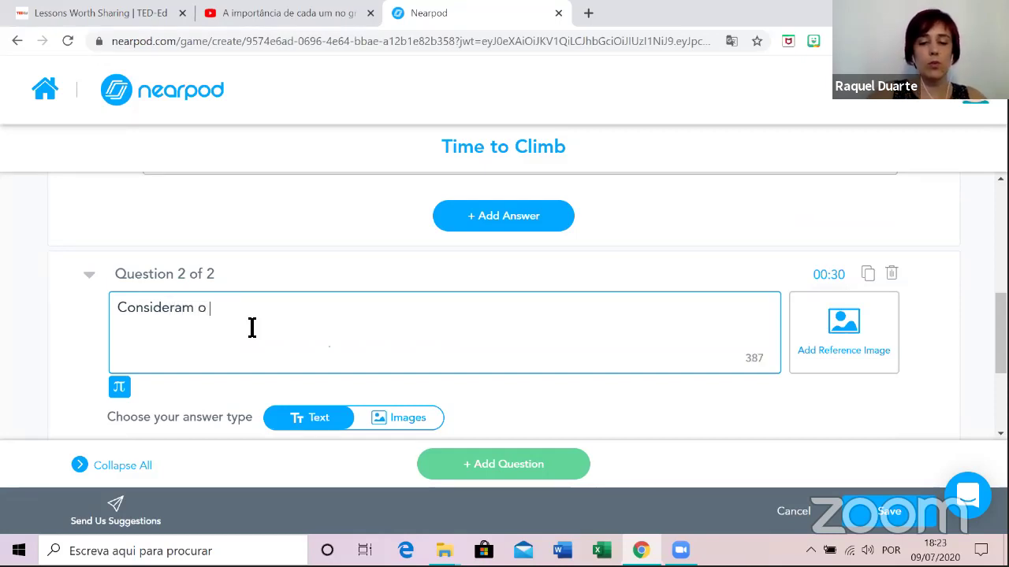
{"action": "type", "text": "Nearpod "}
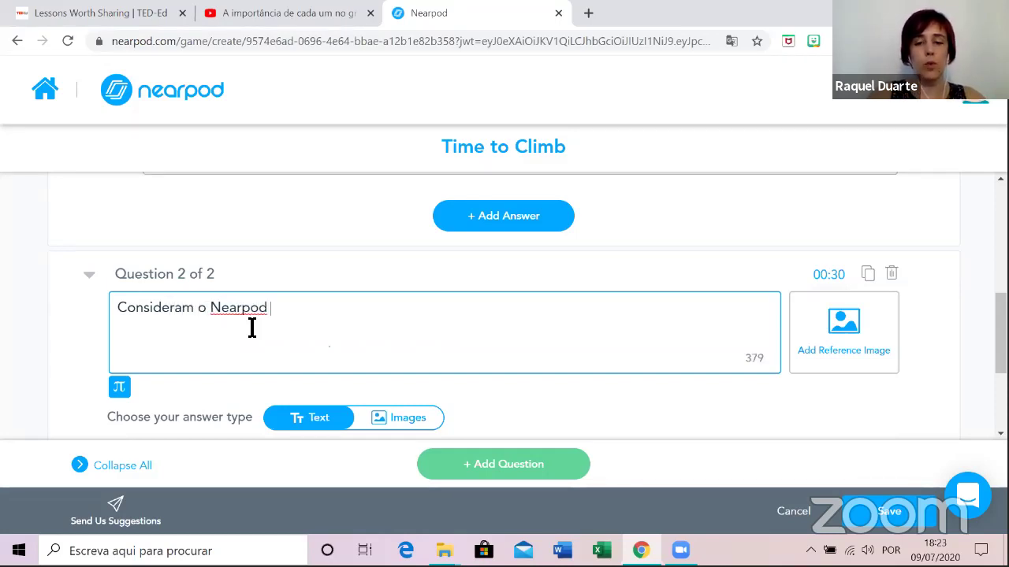
{"action": "type", "text": "uma ferramnet"}
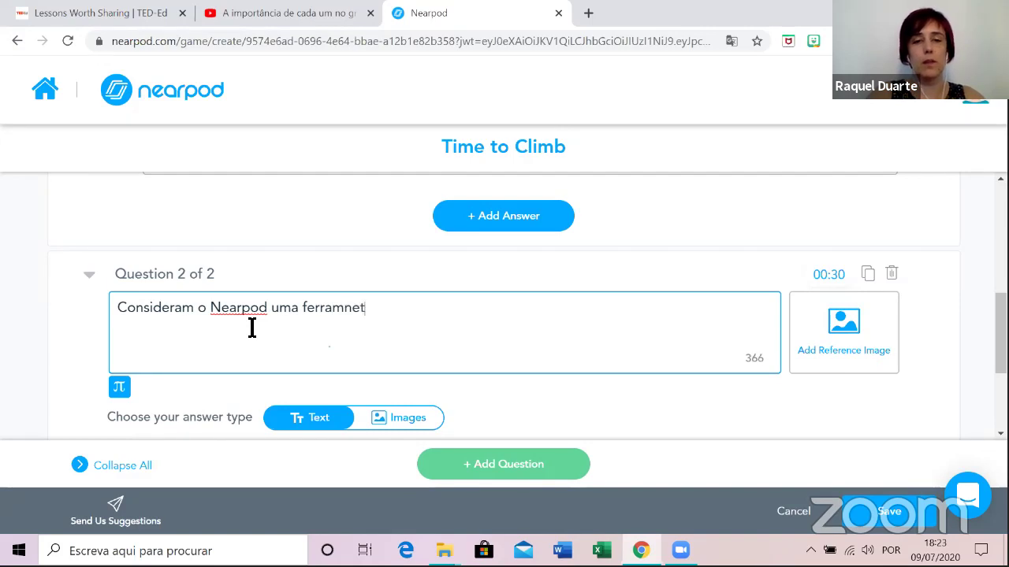
{"action": "key", "text": "BackSpace"}
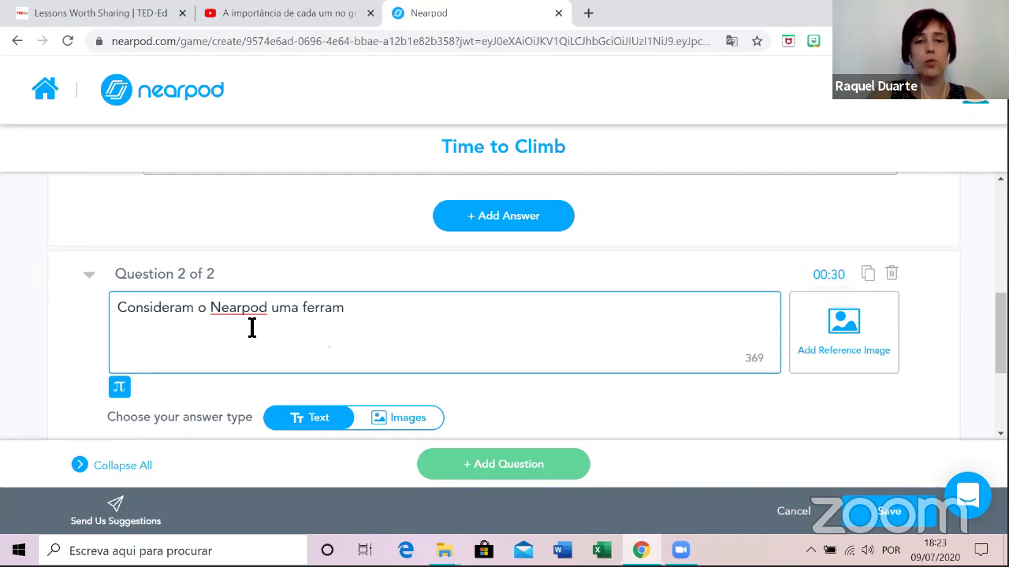
{"action": "type", "text": "ta"}
{"action": "type", "text": "nteressante?"}
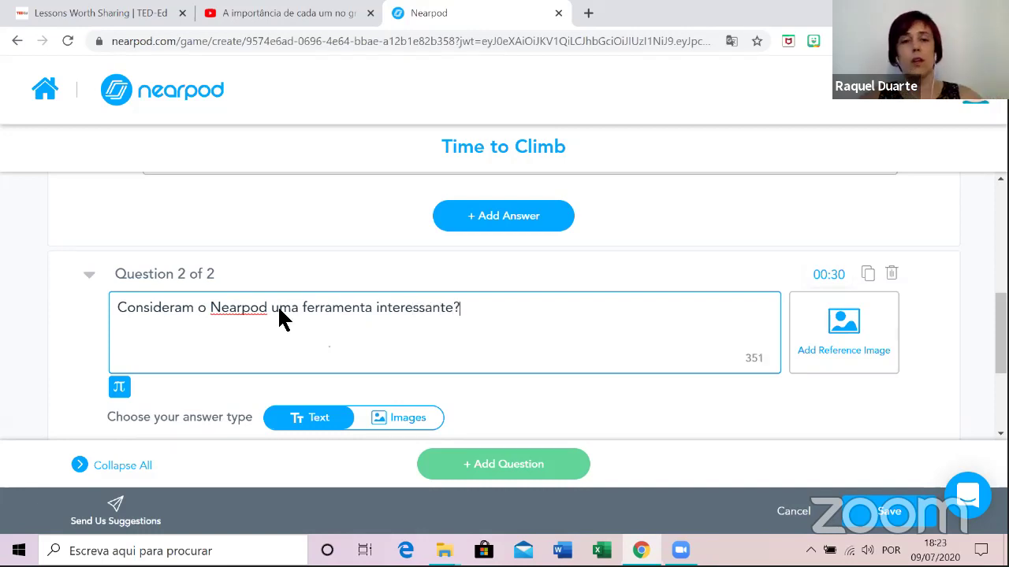
Give the second question the answers "Sim" and "Não", marking "Sim" as correct.
{"action": "scroll", "coordinate": [387, 315], "scroll_direction": "down", "scroll_amount": 2}
{"action": "left_click", "coordinate": [387, 315]}
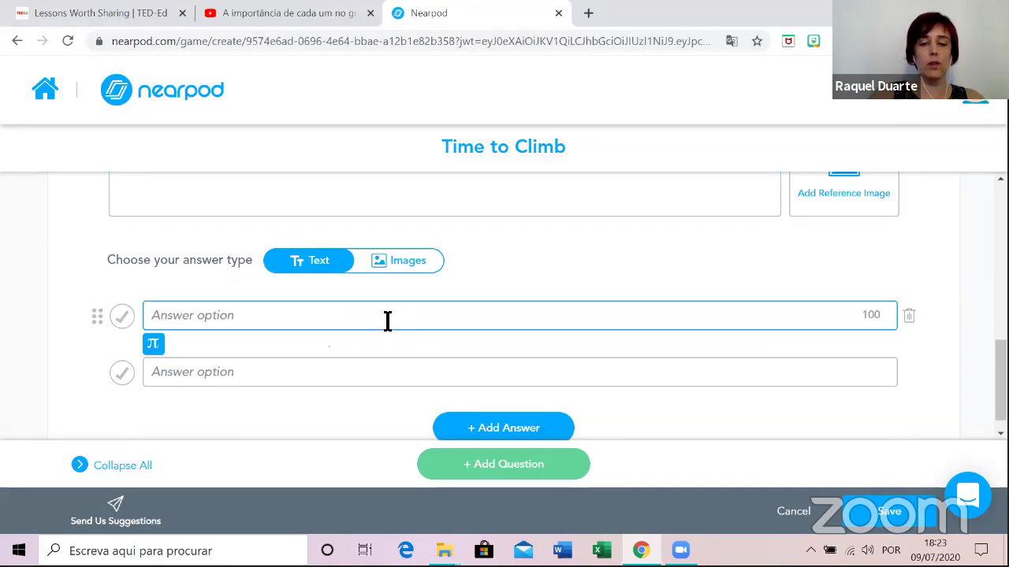
{"action": "type", "text": "Sim"}
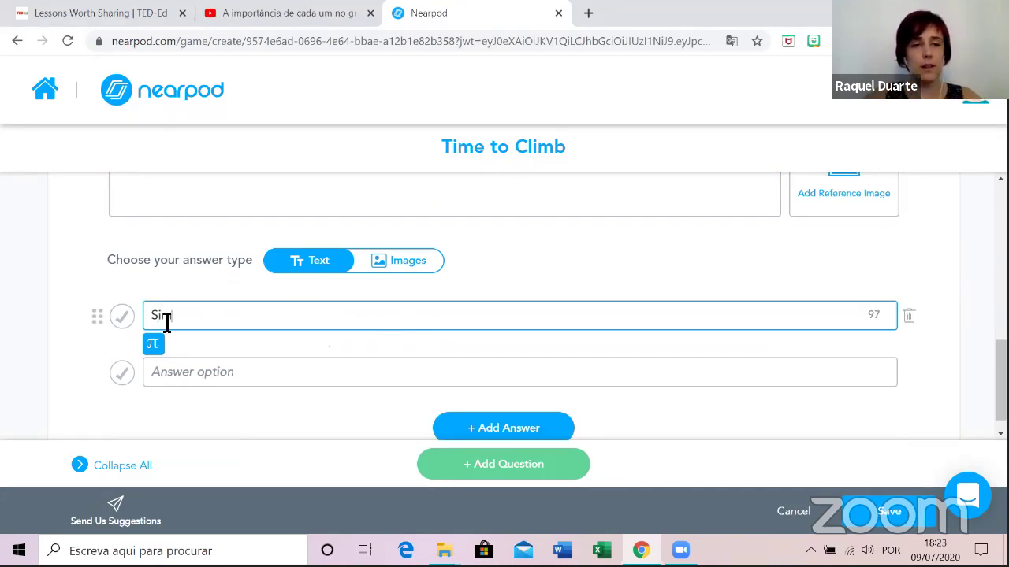
{"action": "left_click", "coordinate": [126, 318]}
{"action": "left_click", "coordinate": [207, 386]}
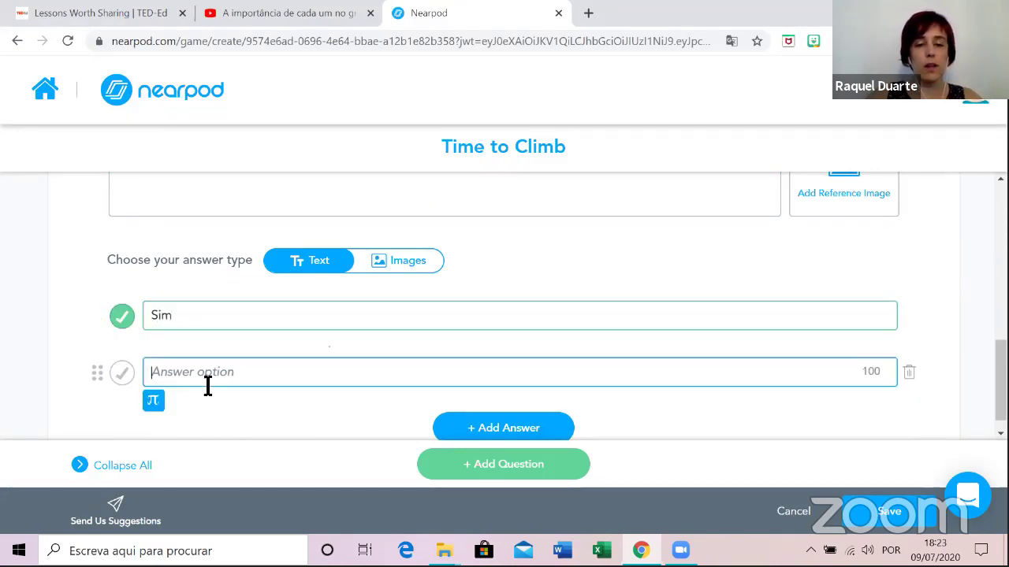
{"action": "type", "text": "Não"}
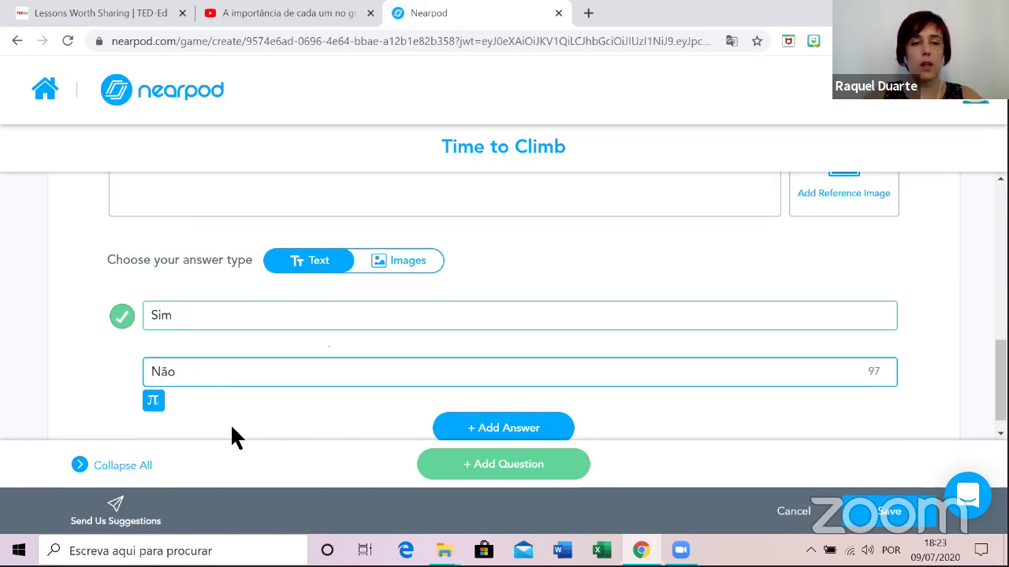
{"action": "left_click", "coordinate": [229, 434]}
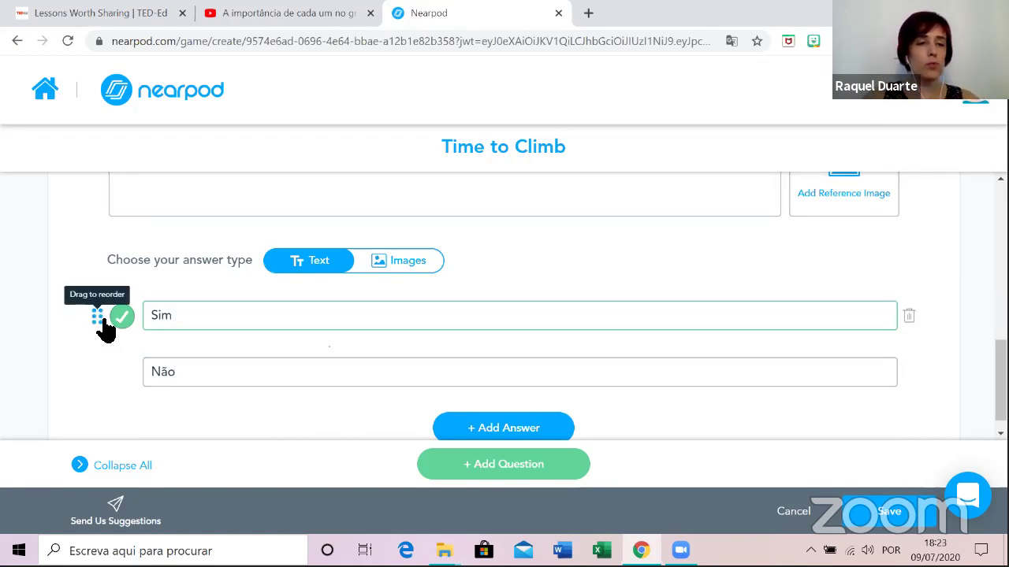
Review the second question and its answer options, and save the Time to Climb activity to the lesson.
{"action": "mouse_move", "coordinate": [97, 319]}
{"action": "left_mouse_down"}
{"action": "mouse_move", "coordinate": [100, 376]}
{"action": "mouse_move", "coordinate": [101, 321]}
{"action": "left_mouse_up"}
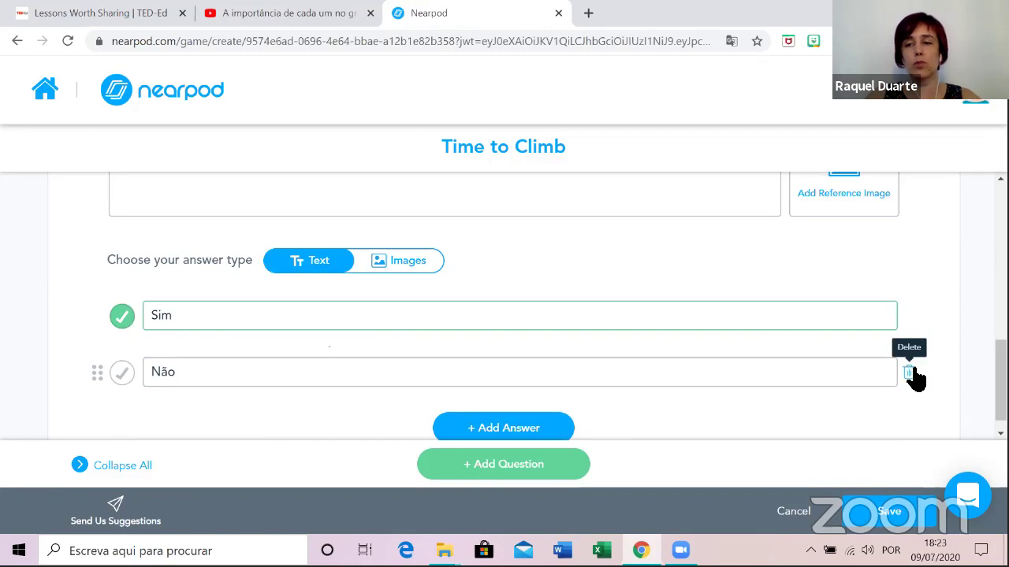
{"action": "scroll", "coordinate": [738, 358], "scroll_direction": "up", "scroll_amount": 1}
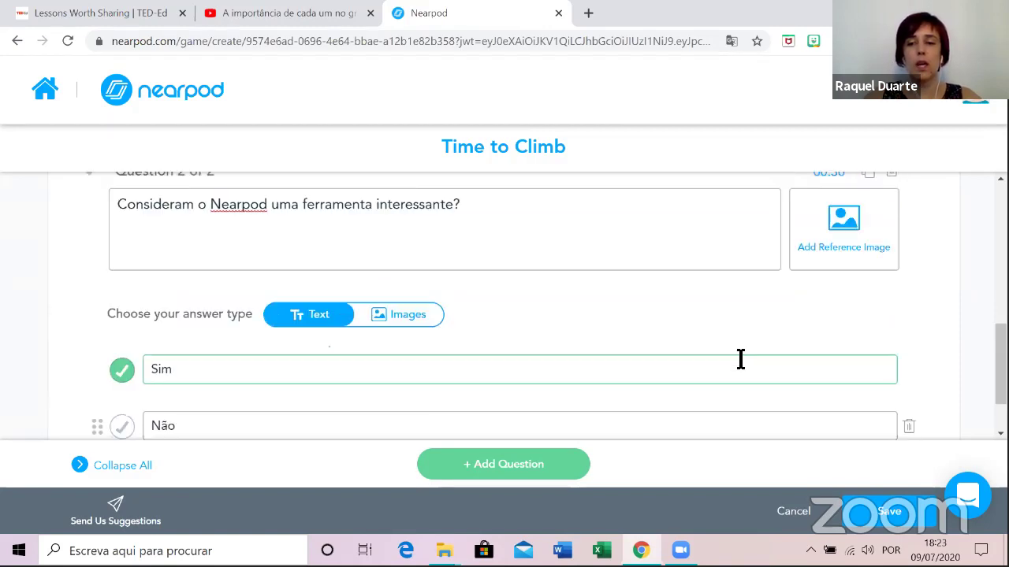
{"action": "scroll", "coordinate": [745, 320], "scroll_direction": "down", "scroll_amount": 3}
{"action": "scroll", "coordinate": [741, 300], "scroll_direction": "up", "scroll_amount": 1}
{"action": "scroll", "coordinate": [745, 298], "scroll_direction": "up", "scroll_amount": 3}
{"action": "scroll", "coordinate": [746, 295], "scroll_direction": "down", "scroll_amount": 6}
{"action": "scroll", "coordinate": [747, 296], "scroll_direction": "down", "scroll_amount": 2}
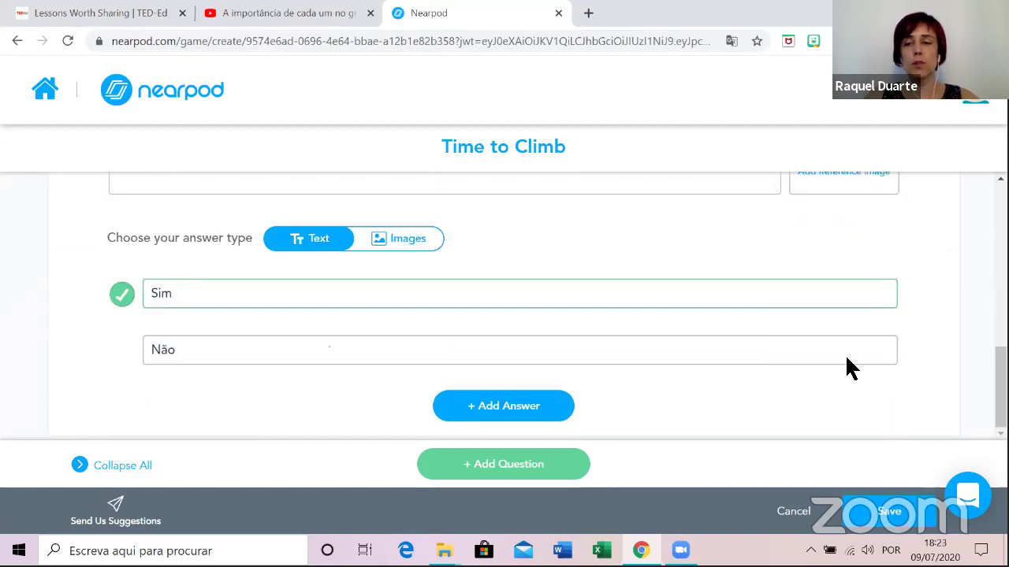
{"action": "left_click", "coordinate": [893, 514]}
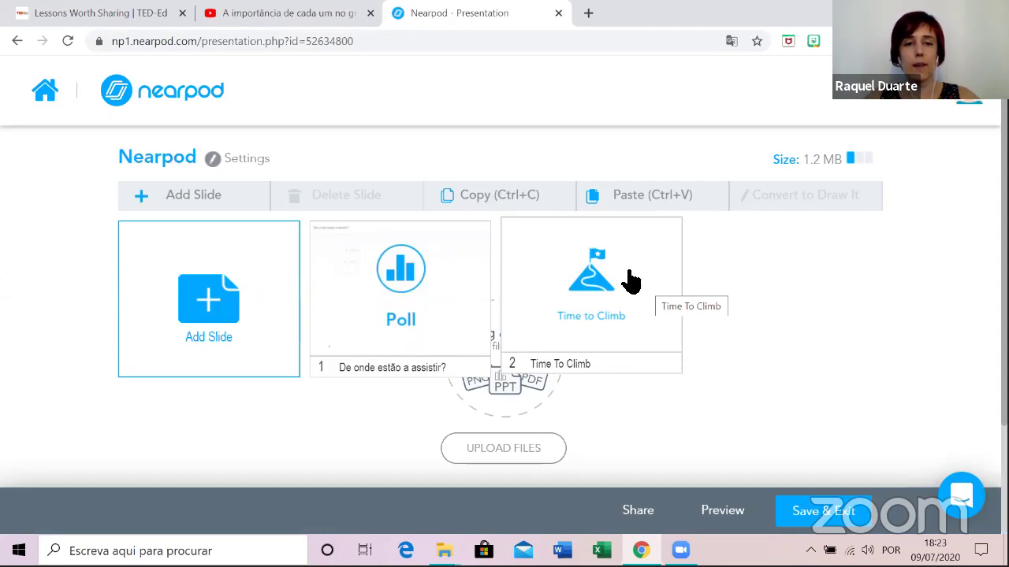
Start a new Collaborate! activity, look at its image upload options without adding an image, and open its topic for editing.
{"action": "left_click", "coordinate": [210, 317]}
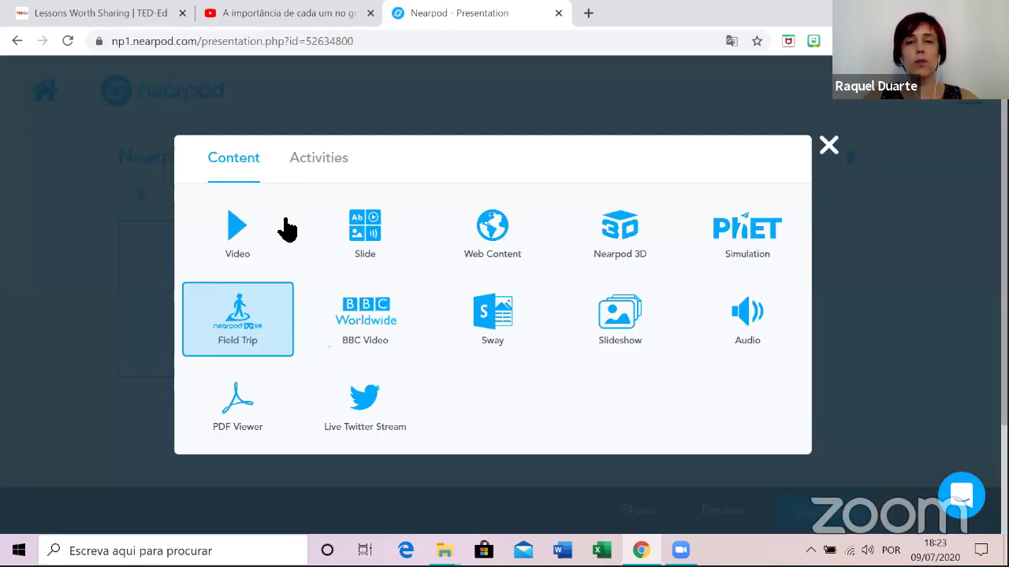
{"action": "left_click", "coordinate": [313, 167]}
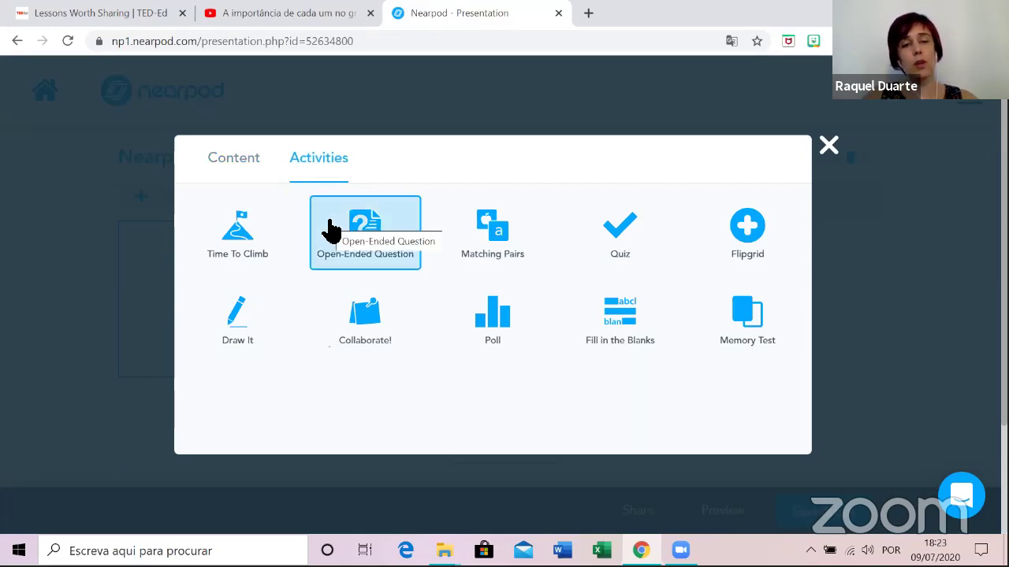
{"action": "left_click", "coordinate": [367, 328]}
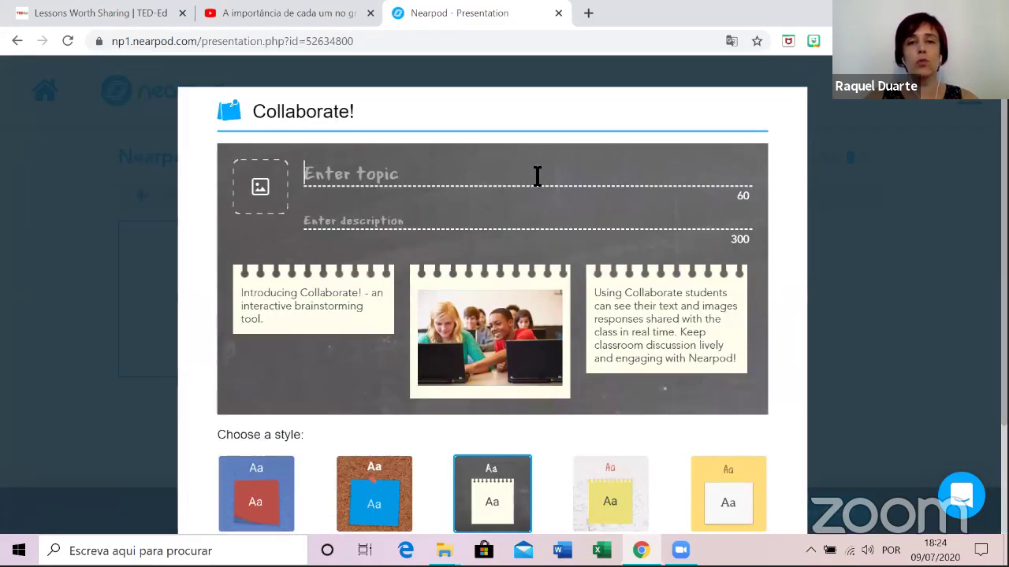
{"action": "left_click", "coordinate": [264, 195]}
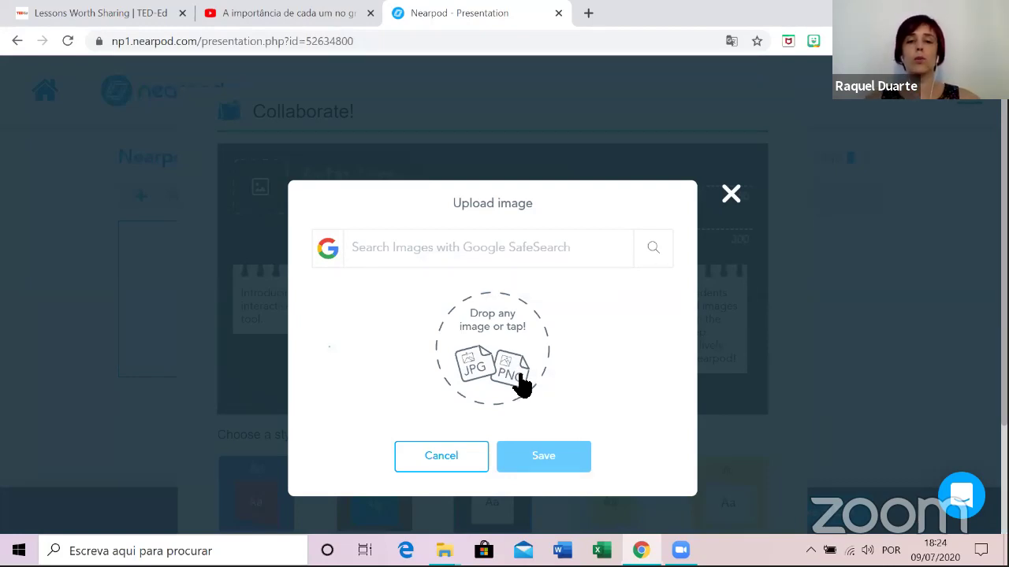
{"action": "left_click", "coordinate": [731, 196]}
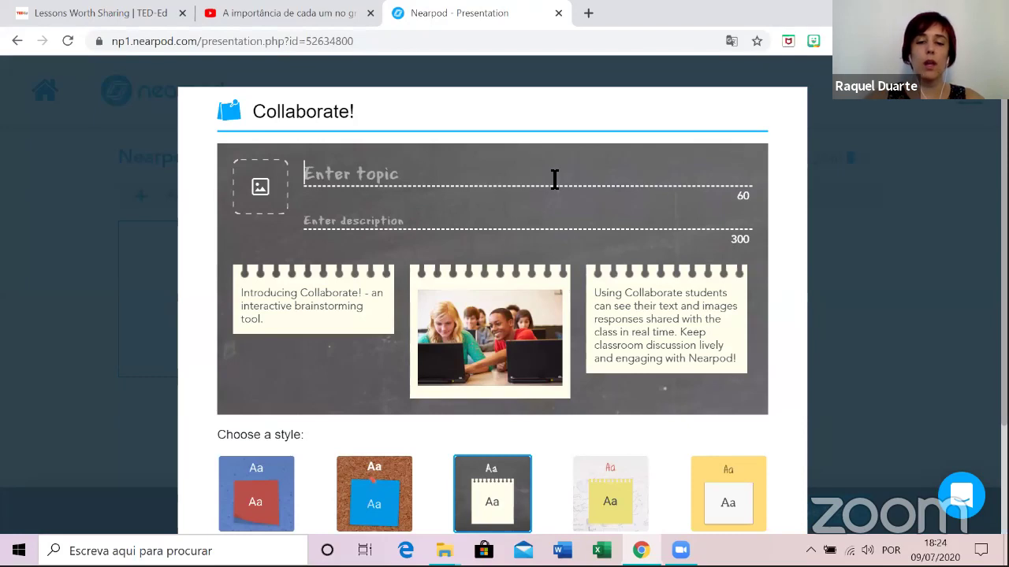
{"action": "left_click", "coordinate": [555, 180]}
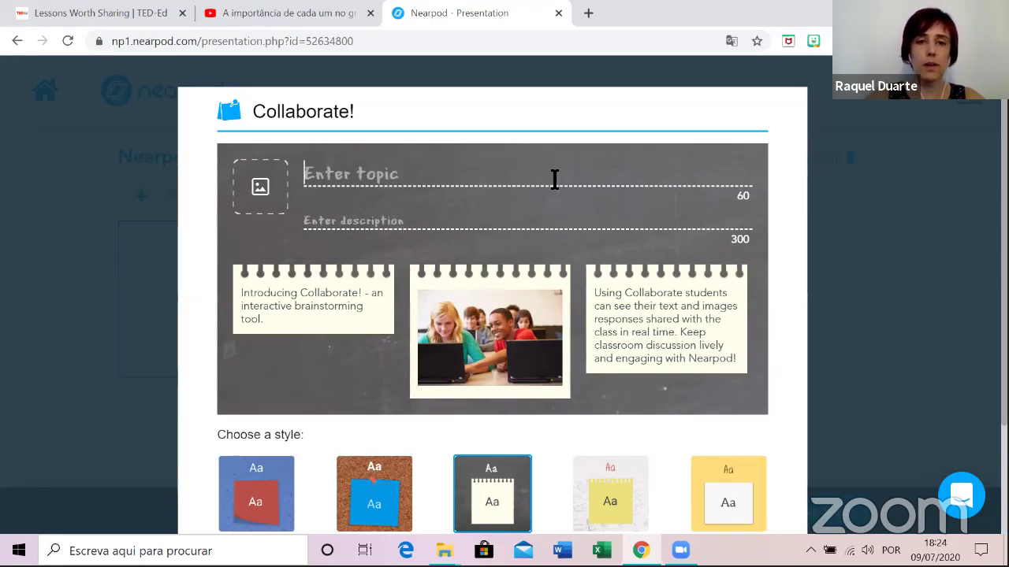
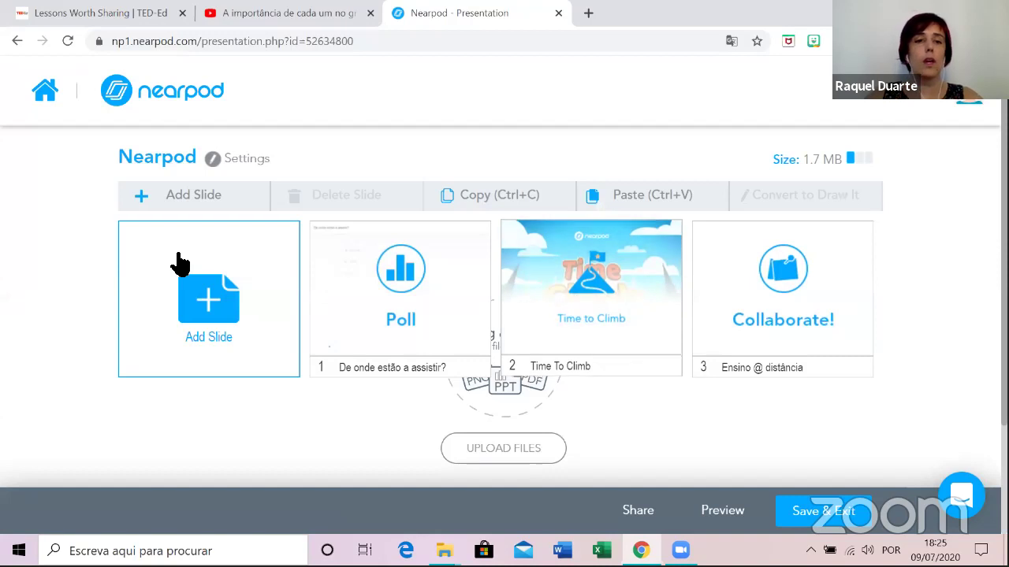
Add a new slide to the lesson with a Fill in the Blanks activity.
{"action": "left_click", "coordinate": [214, 280]}
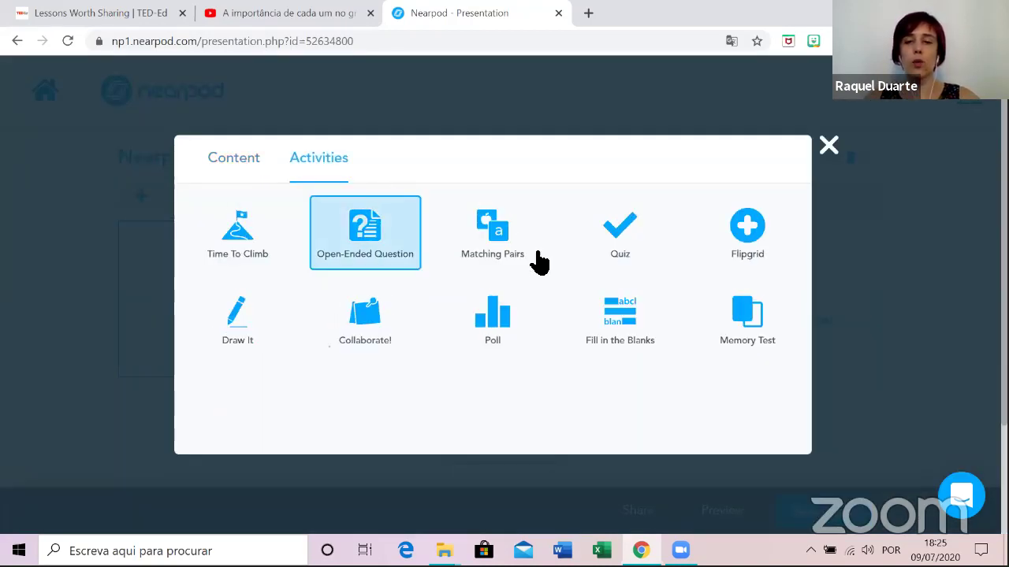
{"action": "left_click", "coordinate": [607, 329]}
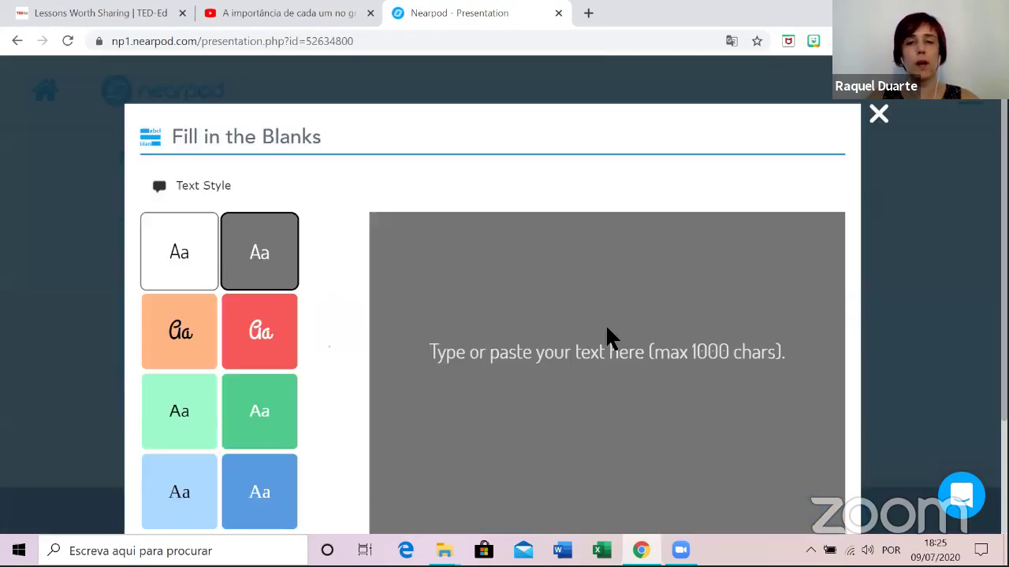
{"action": "scroll", "coordinate": [610, 331], "scroll_direction": "down", "scroll_amount": 1}
{"action": "scroll", "coordinate": [567, 299], "scroll_direction": "up", "scroll_amount": 1}
Enter "Os professores são heróis!!!" as the text of the Fill in the Blanks activity.
{"action": "left_click", "coordinate": [454, 236]}
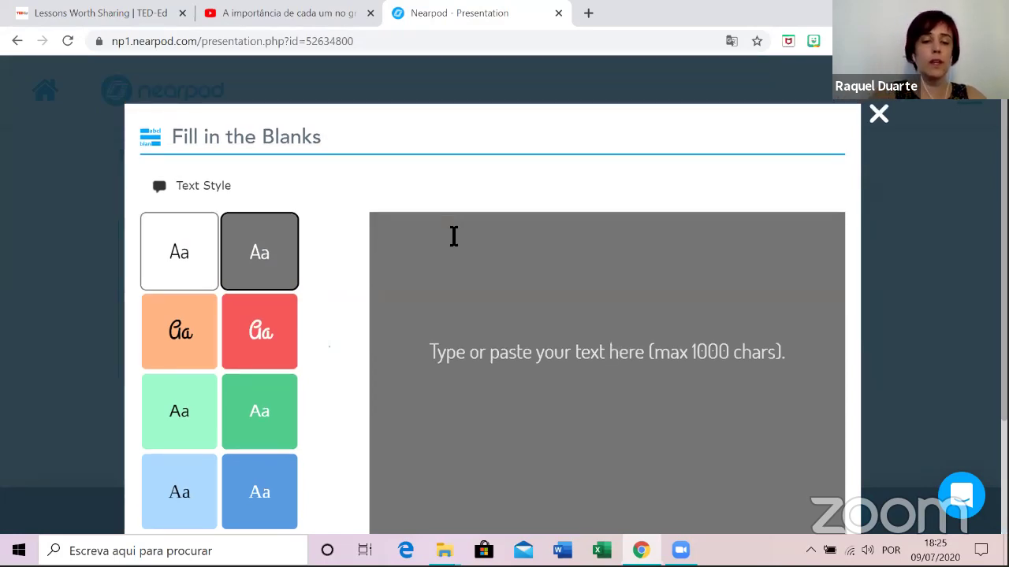
{"action": "type", "text": "Os pro"}
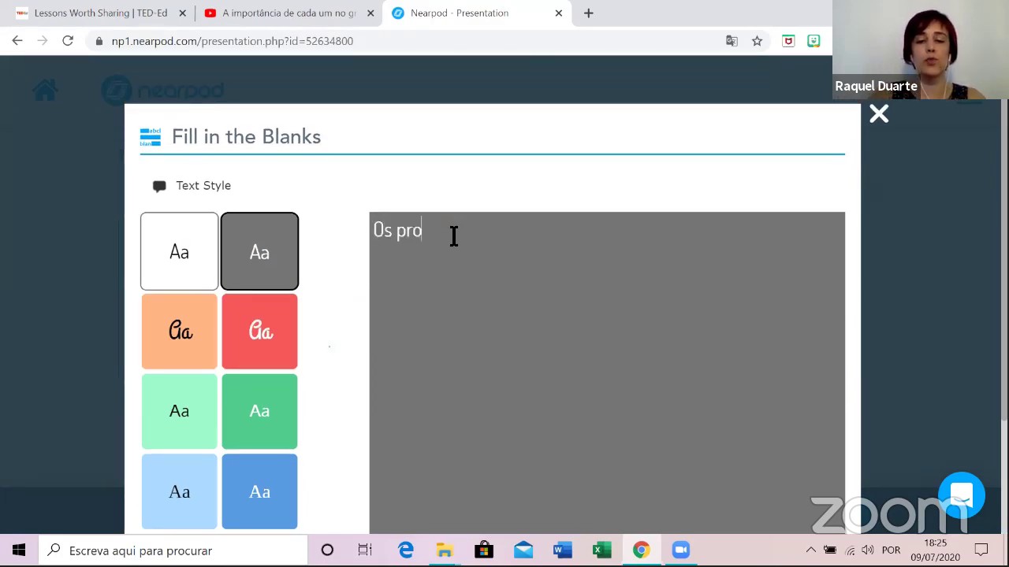
{"action": "type", "text": "fessores são "}
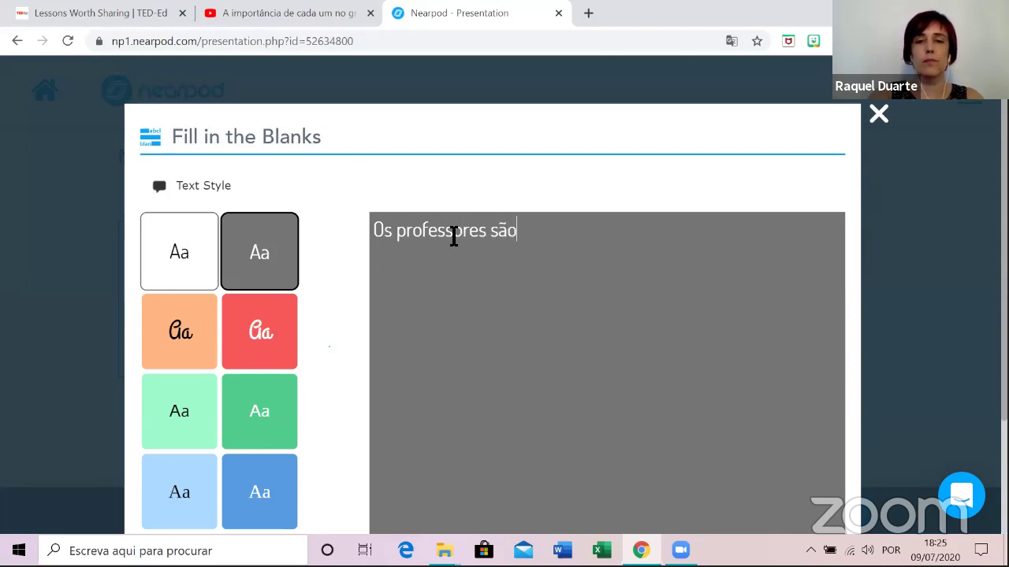
{"action": "type", "text": "her"}
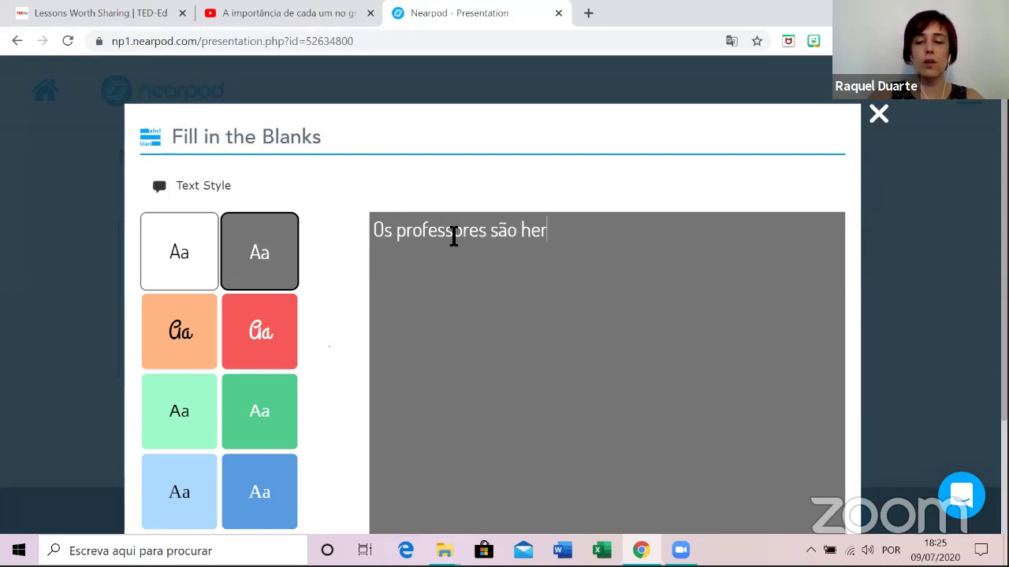
{"action": "type", "text": "óis!!!"}
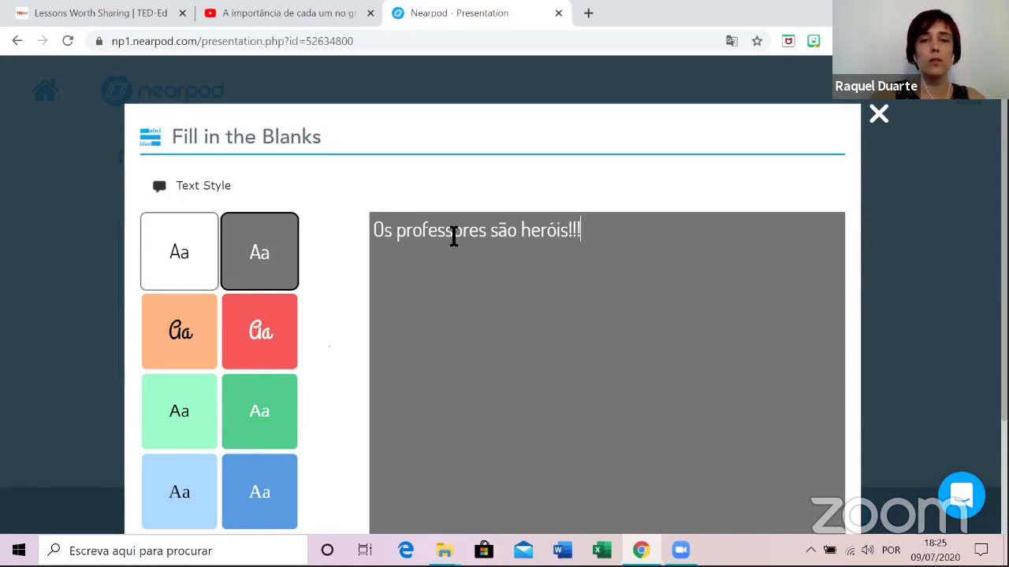
Try out the different text styles on the sentence, including the orange, red, green, blue, yellow and purple ones.
{"action": "left_click", "coordinate": [270, 329]}
{"action": "left_click", "coordinate": [195, 335]}
{"action": "left_click", "coordinate": [196, 406]}
{"action": "left_click", "coordinate": [272, 408]}
{"action": "left_click", "coordinate": [252, 477]}
{"action": "left_click", "coordinate": [203, 484]}
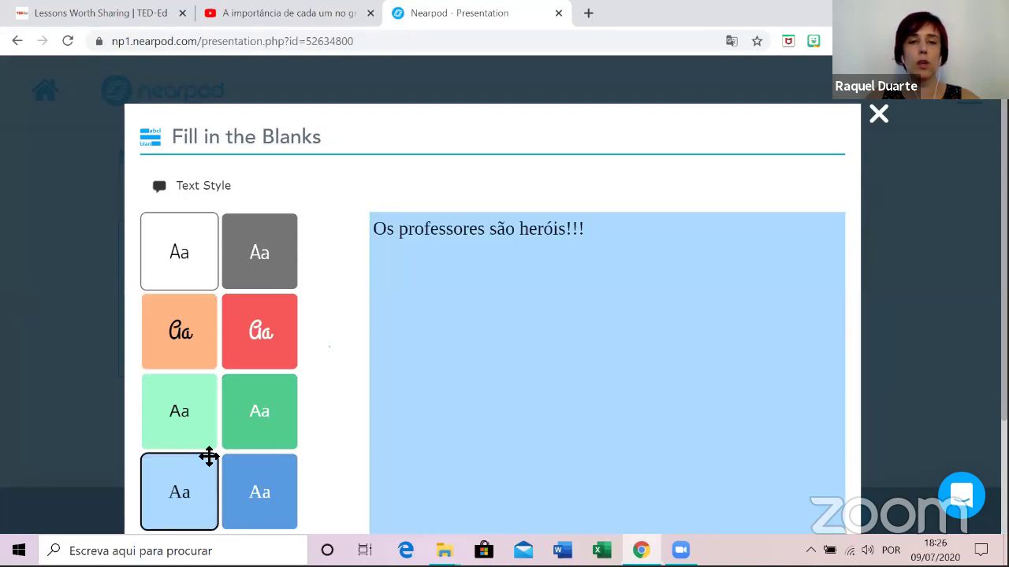
{"action": "scroll", "coordinate": [209, 449], "scroll_direction": "down", "scroll_amount": 1}
{"action": "scroll", "coordinate": [284, 384], "scroll_direction": "up", "scroll_amount": 1}
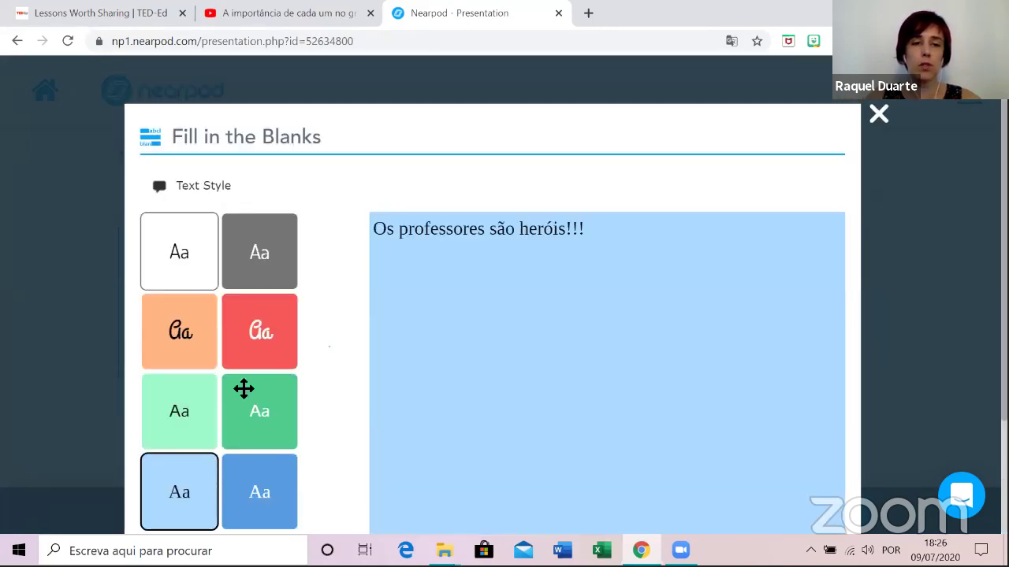
{"action": "left_click", "coordinate": [261, 332]}
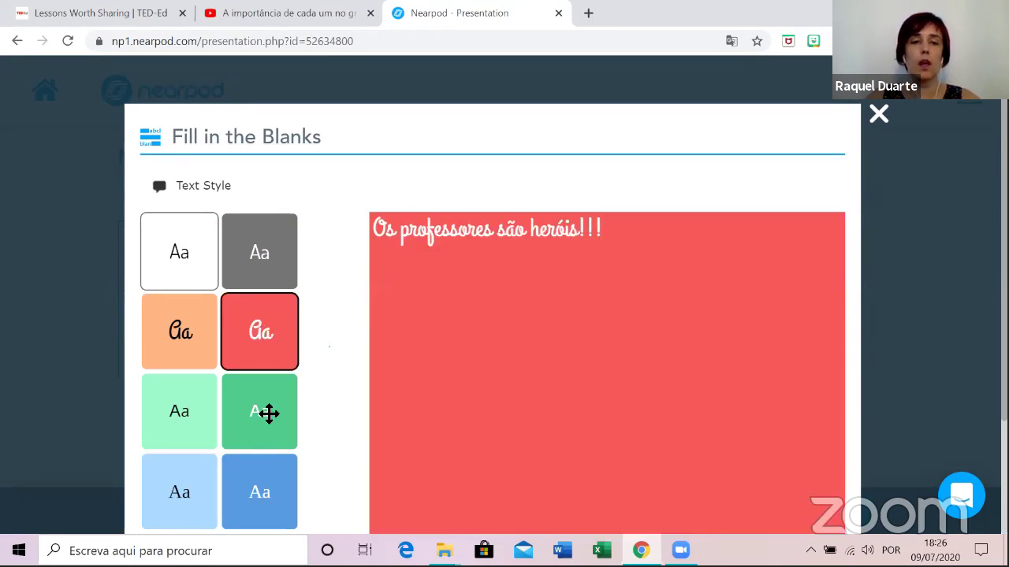
{"action": "left_click", "coordinate": [269, 413]}
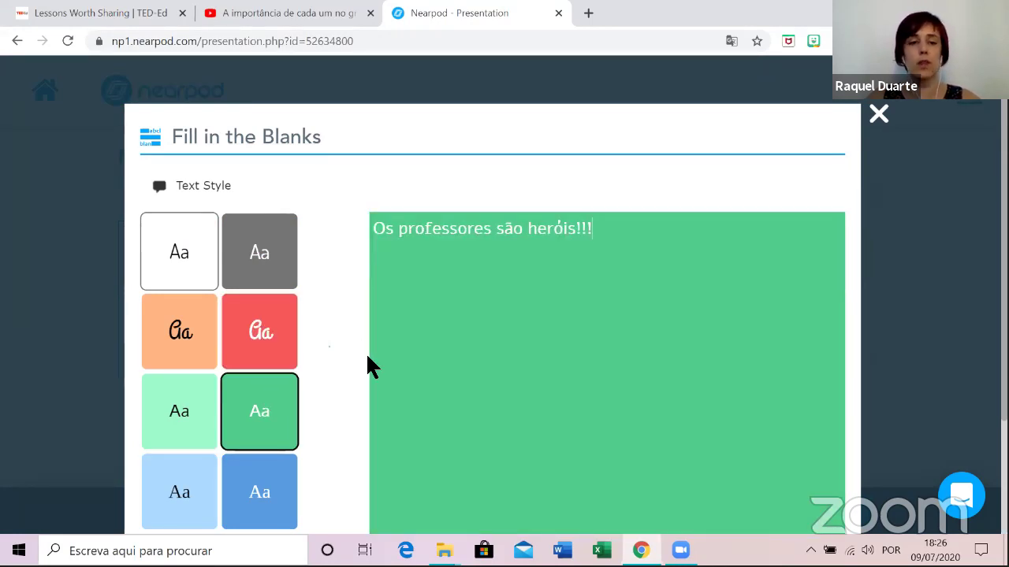
{"action": "scroll", "coordinate": [258, 410], "scroll_direction": "down", "scroll_amount": 1}
{"action": "scroll", "coordinate": [257, 410], "scroll_direction": "down", "scroll_amount": 1}
{"action": "left_click", "coordinate": [259, 421]}
{"action": "left_click", "coordinate": [181, 386]}
{"action": "left_click", "coordinate": [180, 342]}
{"action": "left_click", "coordinate": [246, 342]}
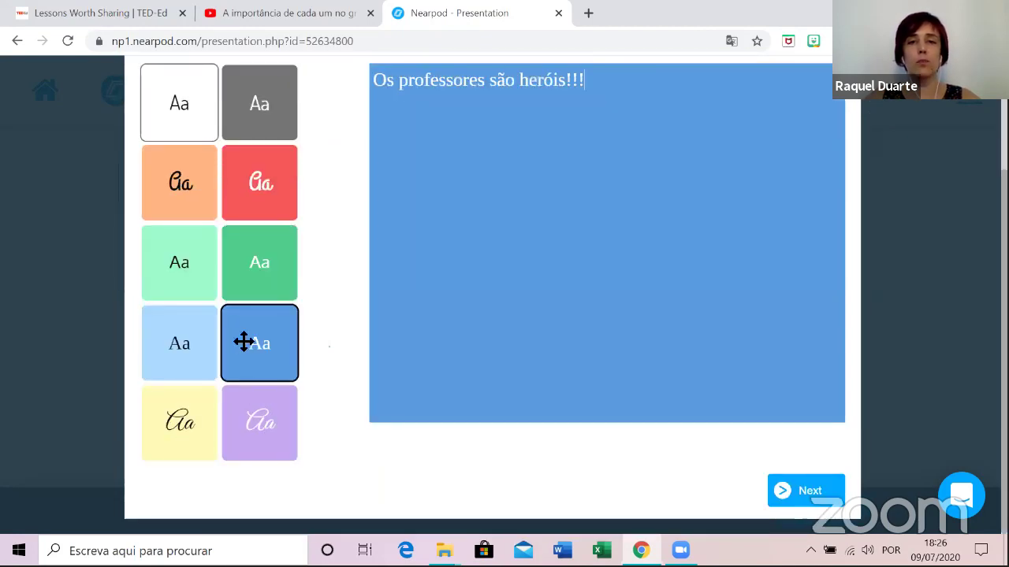
{"action": "scroll", "coordinate": [247, 341], "scroll_direction": "up", "scroll_amount": 1}
{"action": "left_click", "coordinate": [248, 341]}
{"action": "left_click", "coordinate": [198, 345]}
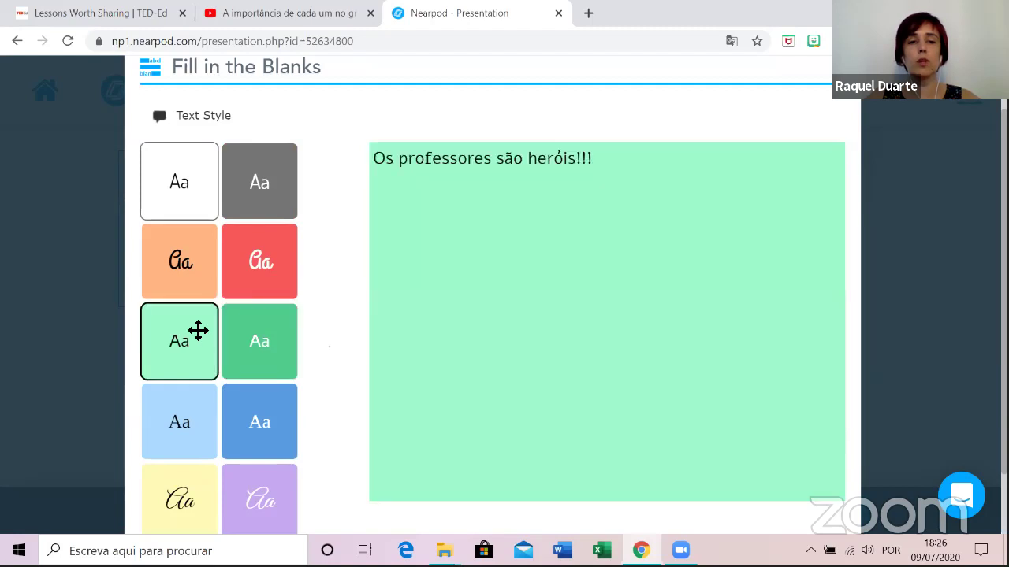
{"action": "left_click", "coordinate": [193, 288]}
{"action": "left_click", "coordinate": [271, 278]}
{"action": "left_click", "coordinate": [265, 208]}
Apply the text style with black text on white, and continue to choosing words for the word bank.
{"action": "left_click", "coordinate": [187, 208]}
{"action": "scroll", "coordinate": [450, 302], "scroll_direction": "up", "scroll_amount": 1}
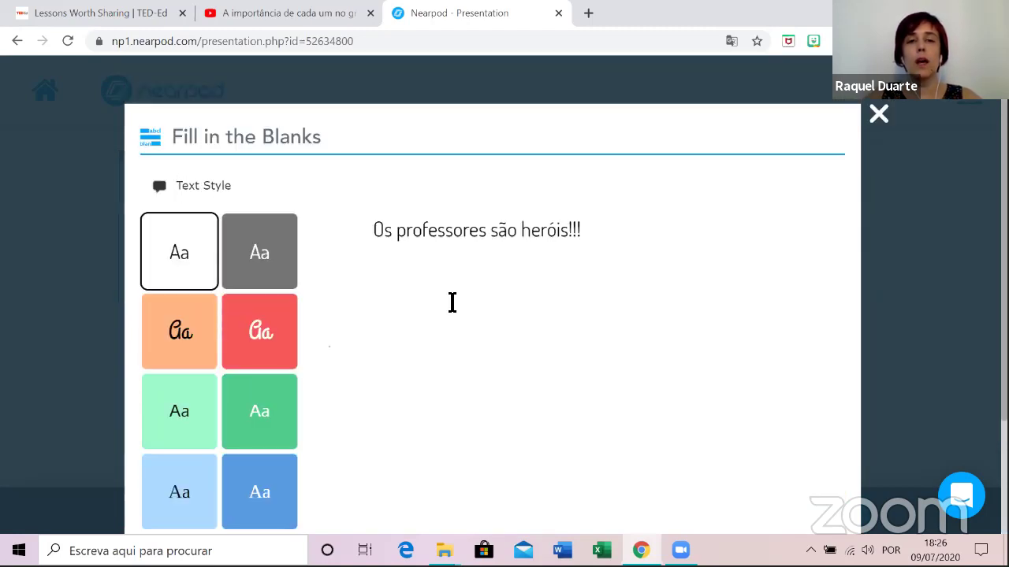
{"action": "scroll", "coordinate": [473, 307], "scroll_direction": "down", "scroll_amount": 1}
{"action": "scroll", "coordinate": [487, 312], "scroll_direction": "down", "scroll_amount": 1}
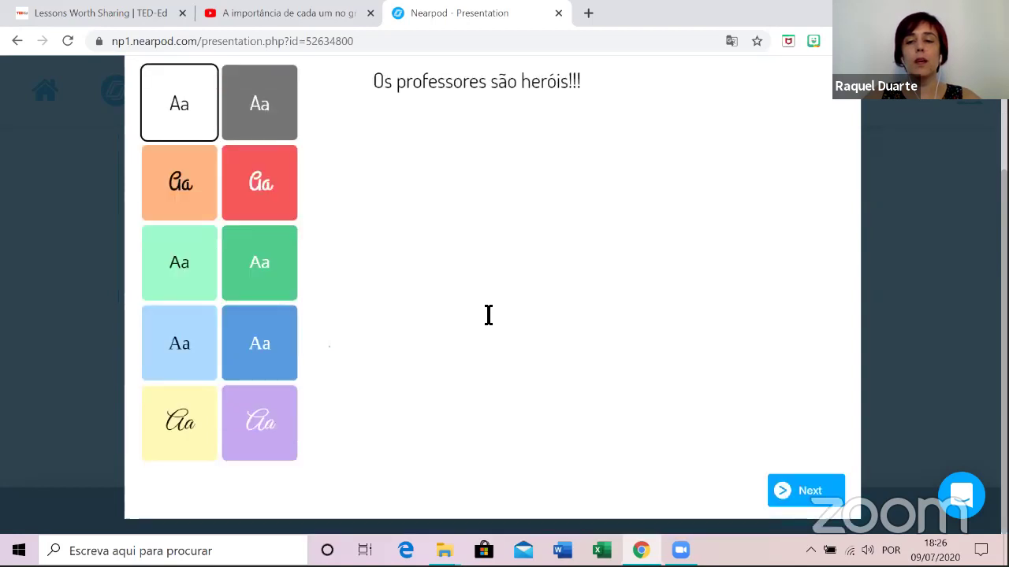
{"action": "left_click", "coordinate": [807, 492]}
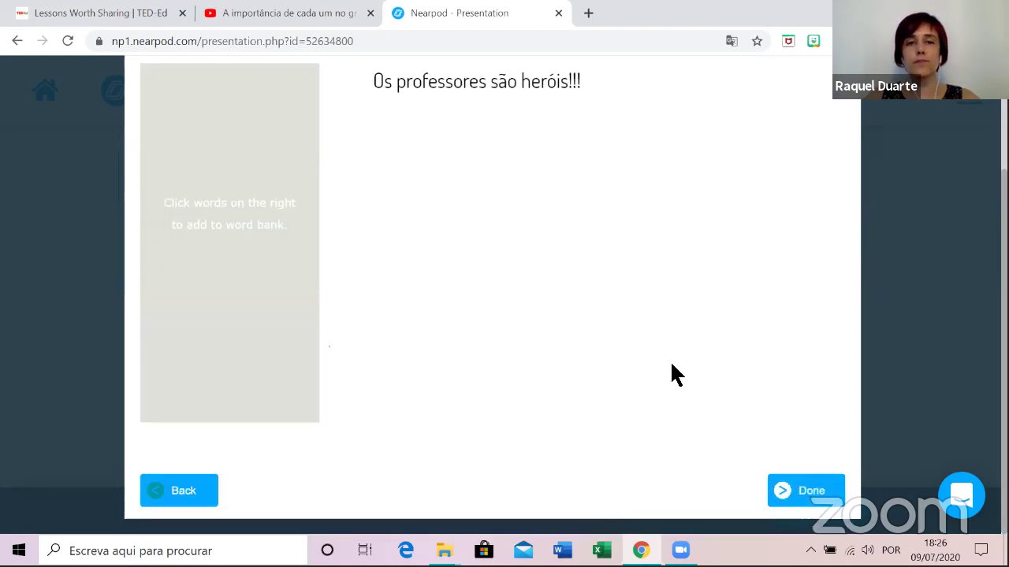
{"action": "scroll", "coordinate": [672, 359], "scroll_direction": "up", "scroll_amount": 3}
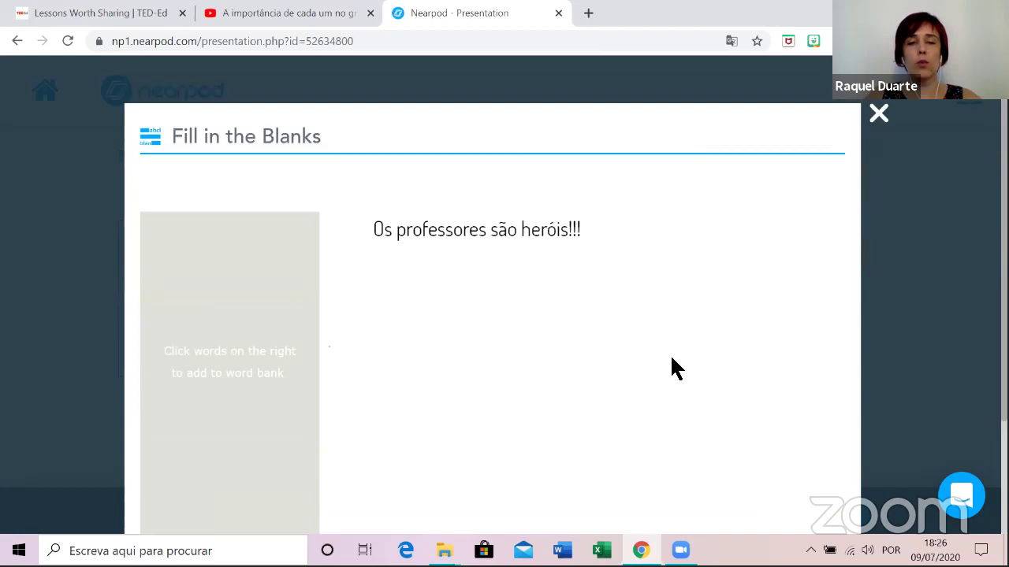
Add "heróis!!!" to the word bank, remove it, and add it again.
{"action": "left_click", "coordinate": [543, 233]}
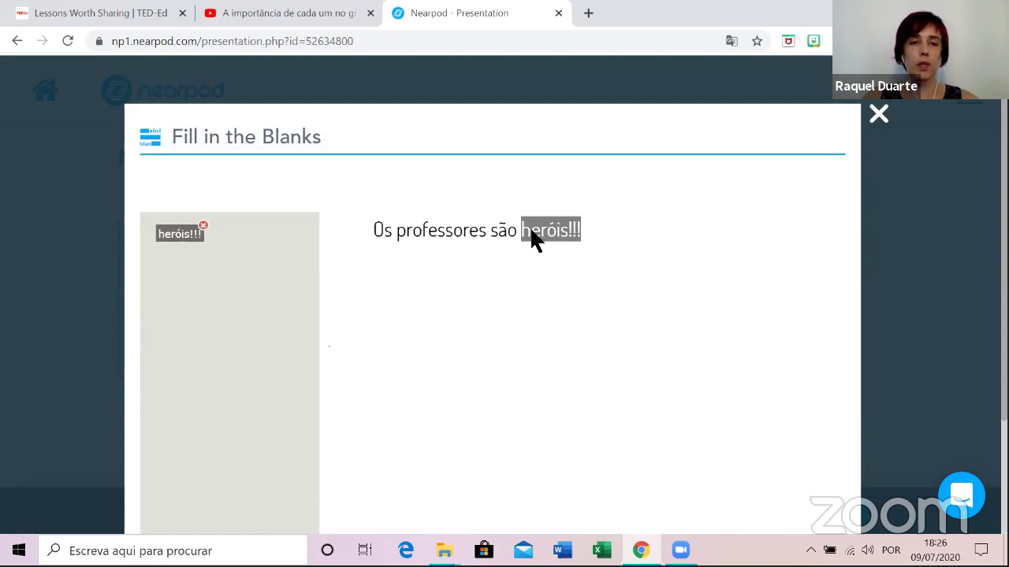
{"action": "left_click", "coordinate": [203, 227]}
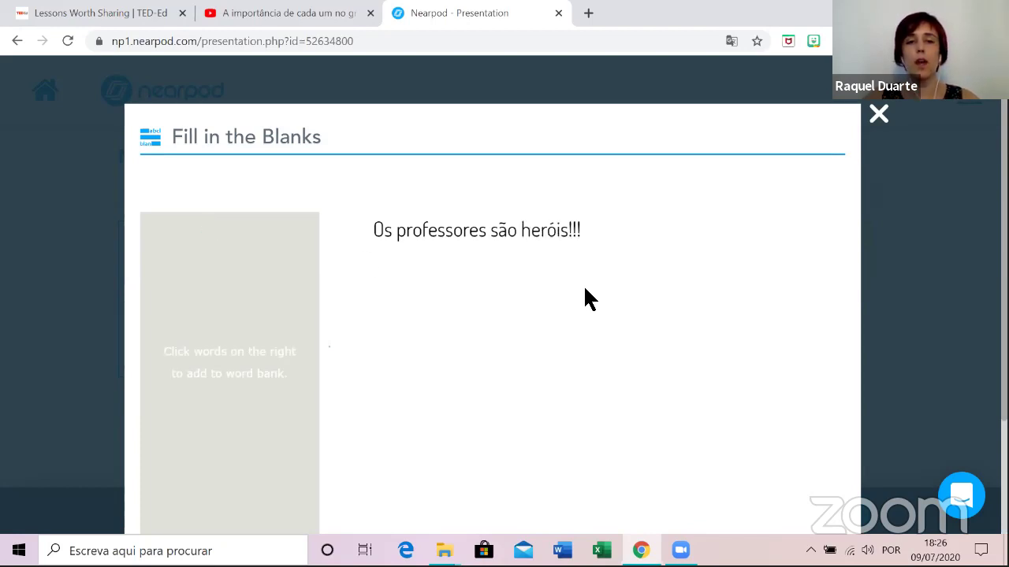
{"action": "left_click", "coordinate": [543, 236]}
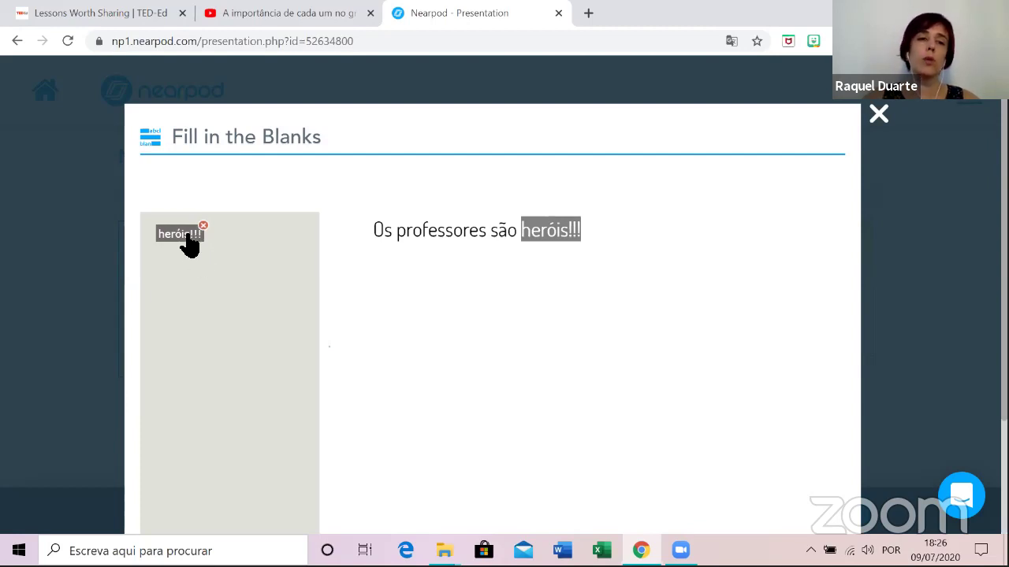
{"action": "scroll", "coordinate": [444, 323], "scroll_direction": "down", "scroll_amount": 1}
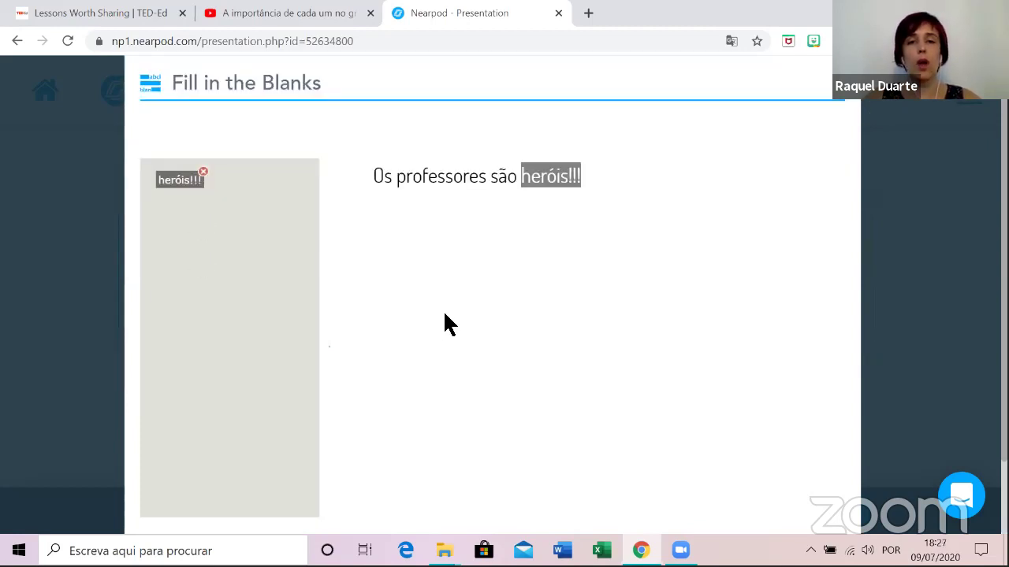
{"action": "scroll", "coordinate": [506, 326], "scroll_direction": "up", "scroll_amount": 1}
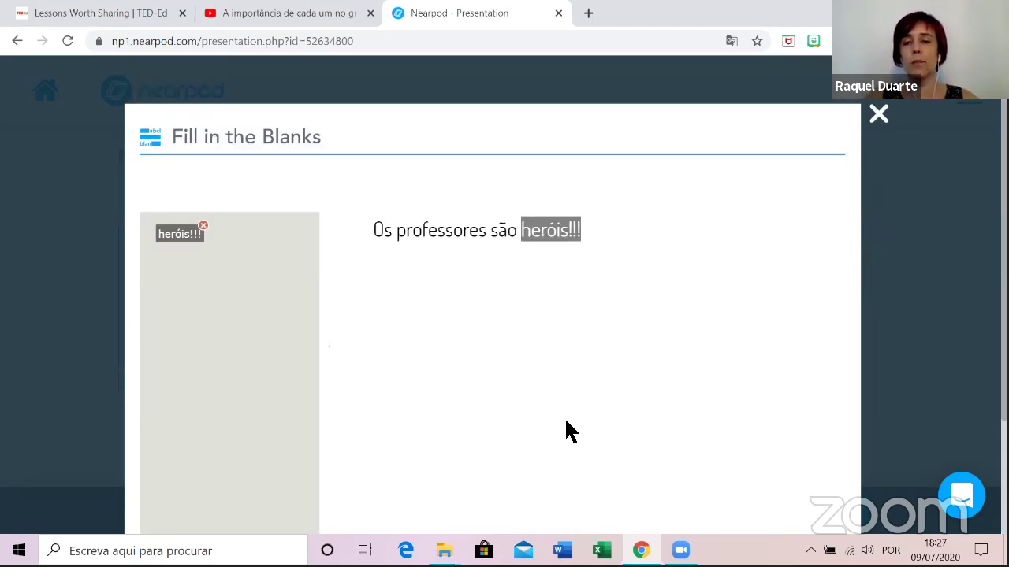
{"action": "scroll", "coordinate": [605, 367], "scroll_direction": "down", "scroll_amount": 2}
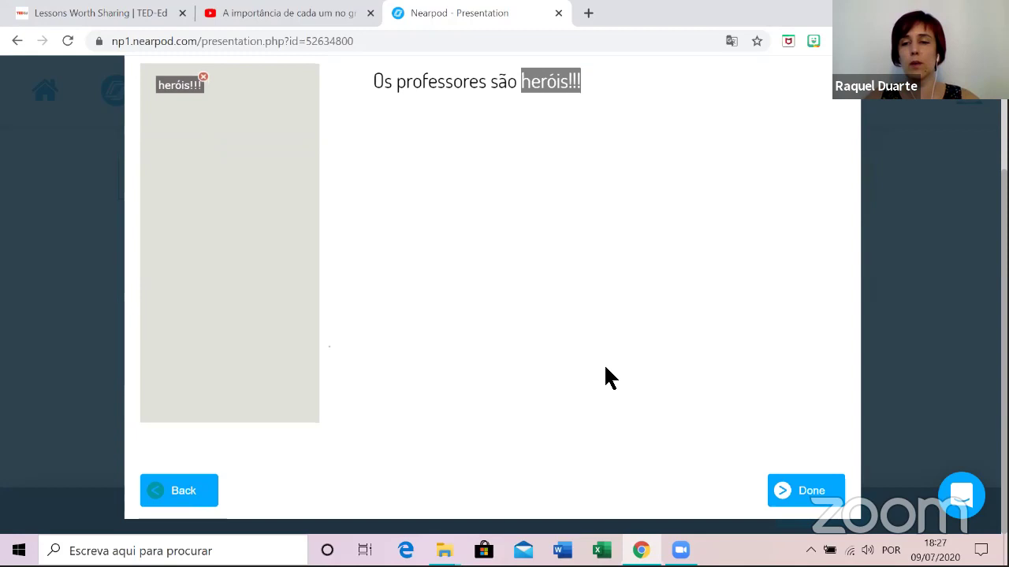
{"action": "scroll", "coordinate": [605, 367], "scroll_direction": "up", "scroll_amount": 1}
{"action": "scroll", "coordinate": [605, 367], "scroll_direction": "up", "scroll_amount": 1}
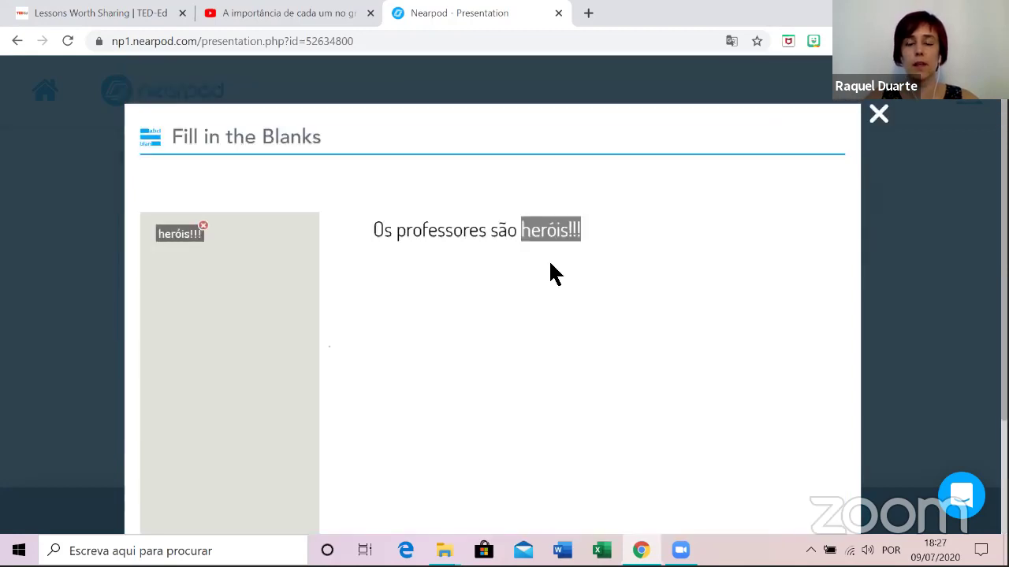
Add "professores" to the word bank, and go back to editing the text, accepting the loss of the word bank.
{"action": "double_click", "coordinate": [434, 240]}
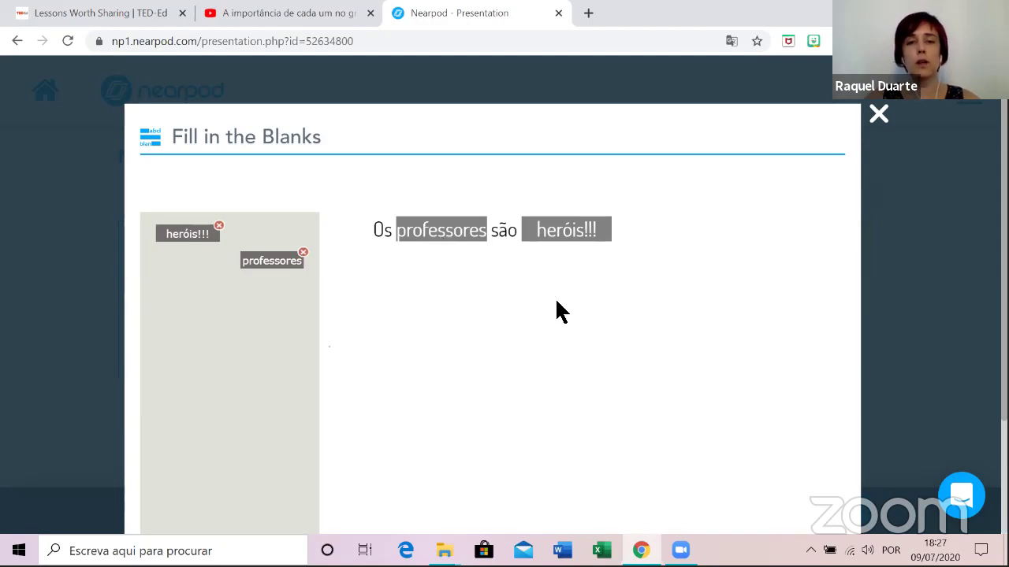
{"action": "scroll", "coordinate": [556, 310], "scroll_direction": "down", "scroll_amount": 2}
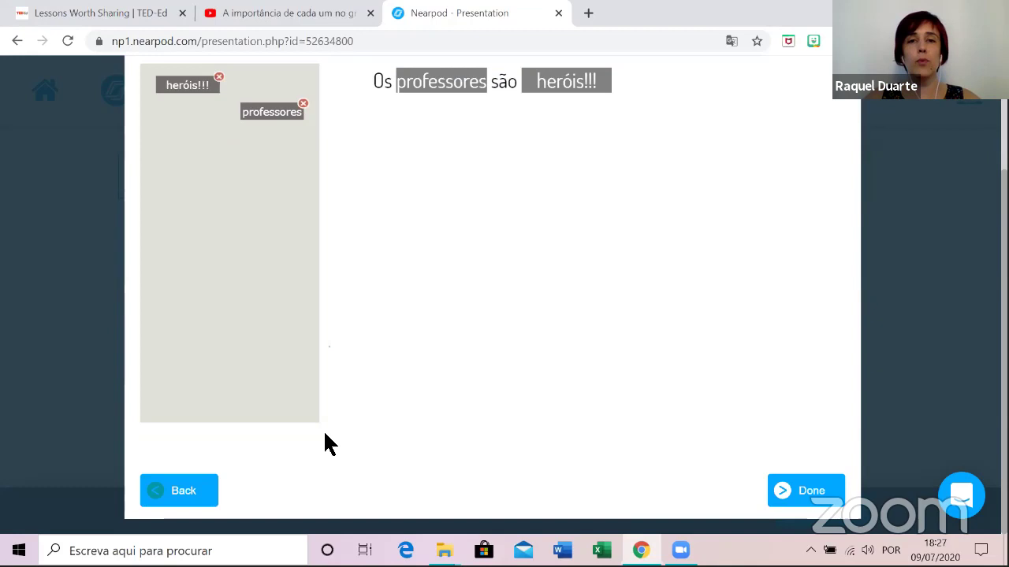
{"action": "left_click", "coordinate": [181, 491]}
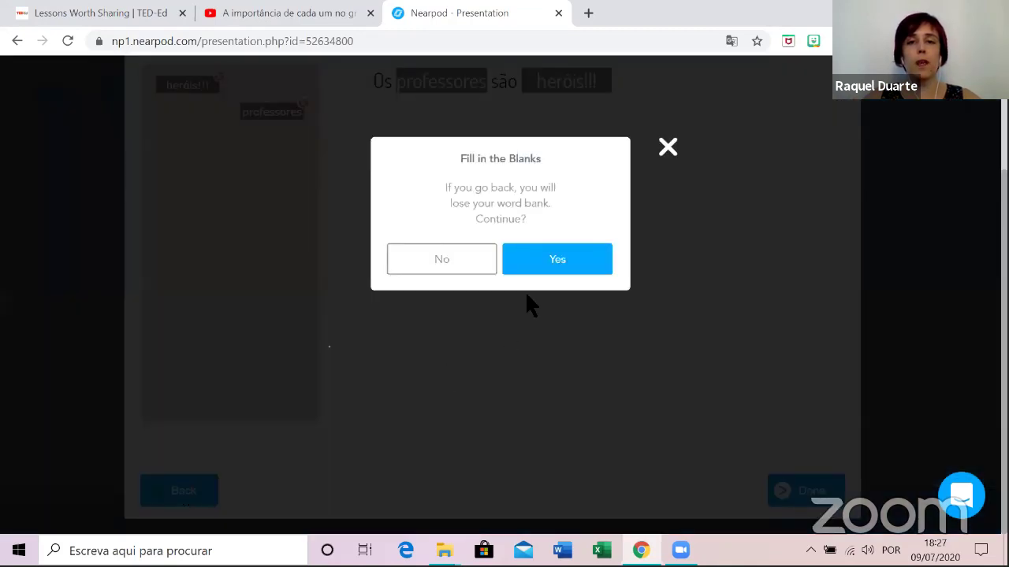
{"action": "left_click", "coordinate": [558, 268]}
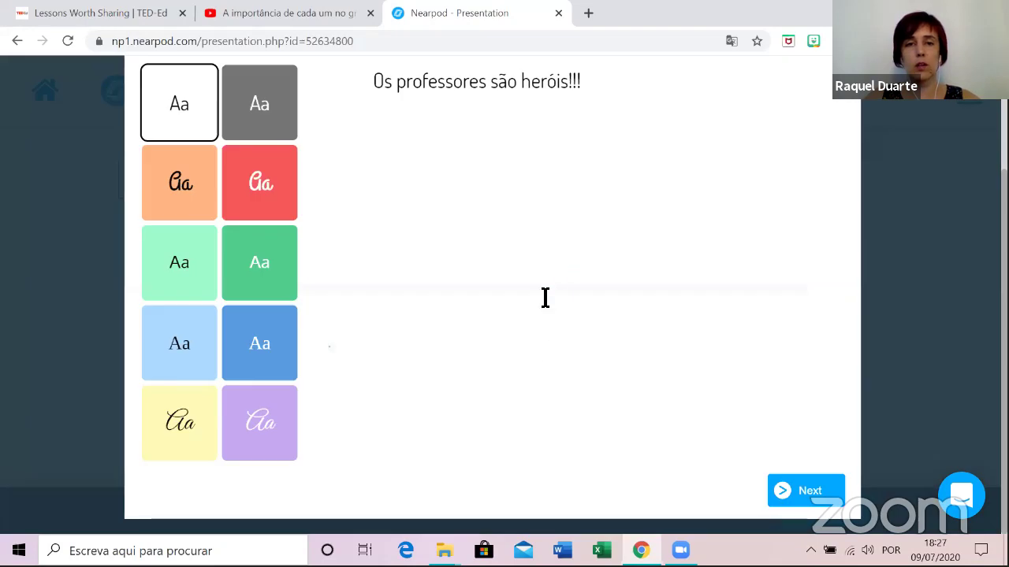
{"action": "scroll", "coordinate": [583, 315], "scroll_direction": "up", "scroll_amount": 2}
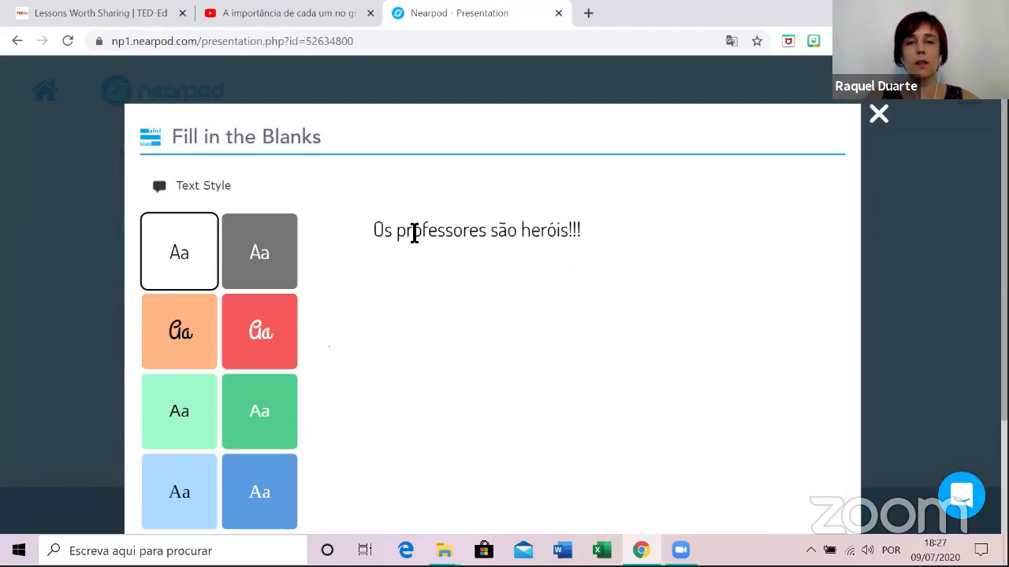
Select the whole sentence in the text editor, and return to choosing words for the word bank.
{"action": "left_click", "coordinate": [376, 232]}
{"action": "left_click_drag", "start_coordinate": [388, 233], "coordinate": [587, 231]}
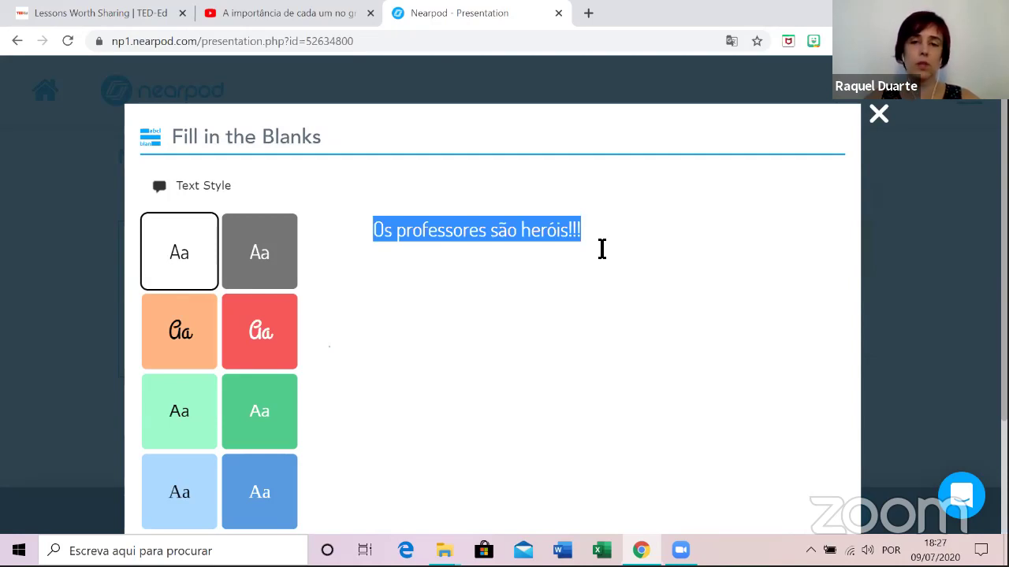
{"action": "scroll", "coordinate": [641, 308], "scroll_direction": "down", "scroll_amount": 1}
{"action": "scroll", "coordinate": [643, 313], "scroll_direction": "down", "scroll_amount": 2}
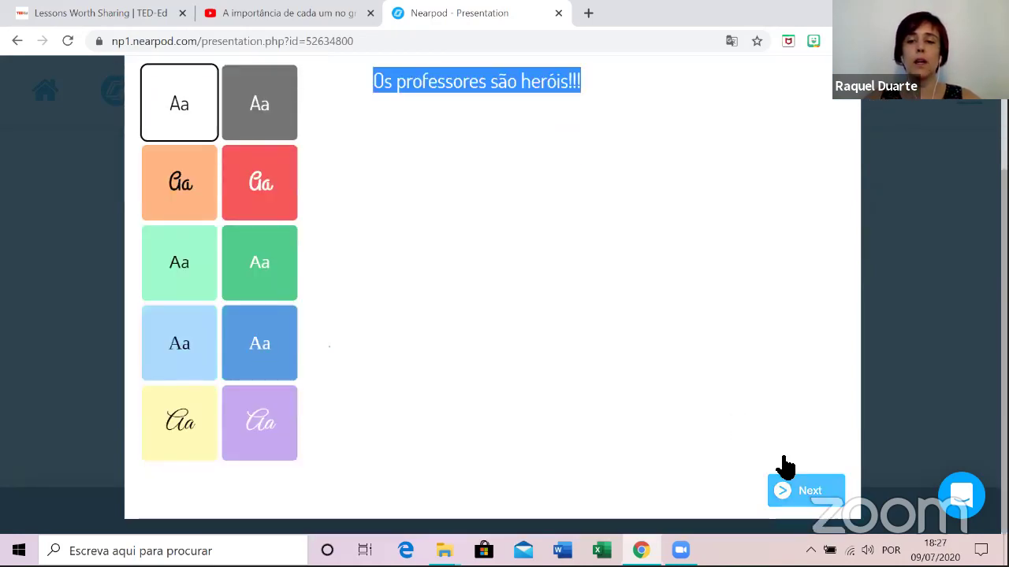
{"action": "scroll", "coordinate": [702, 358], "scroll_direction": "up", "scroll_amount": 2}
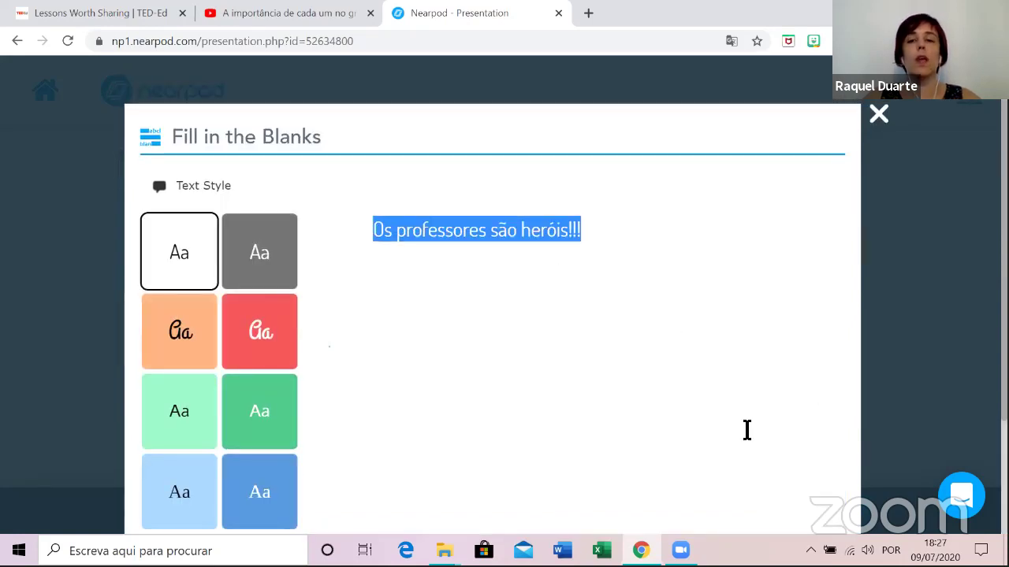
{"action": "scroll", "coordinate": [745, 427], "scroll_direction": "down", "scroll_amount": 2}
{"action": "left_click", "coordinate": [803, 495]}
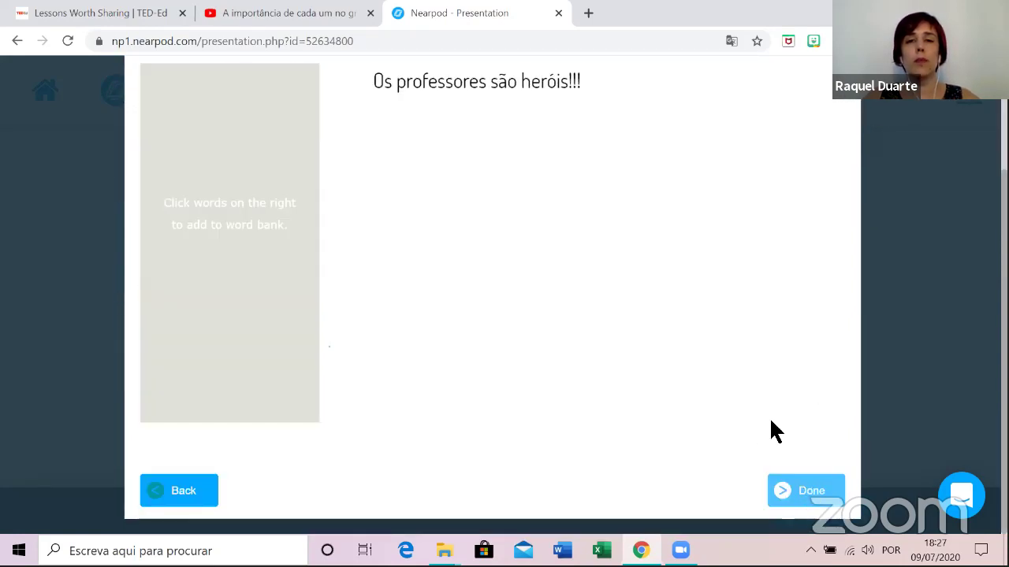
{"action": "scroll", "coordinate": [551, 378], "scroll_direction": "up", "scroll_amount": 2}
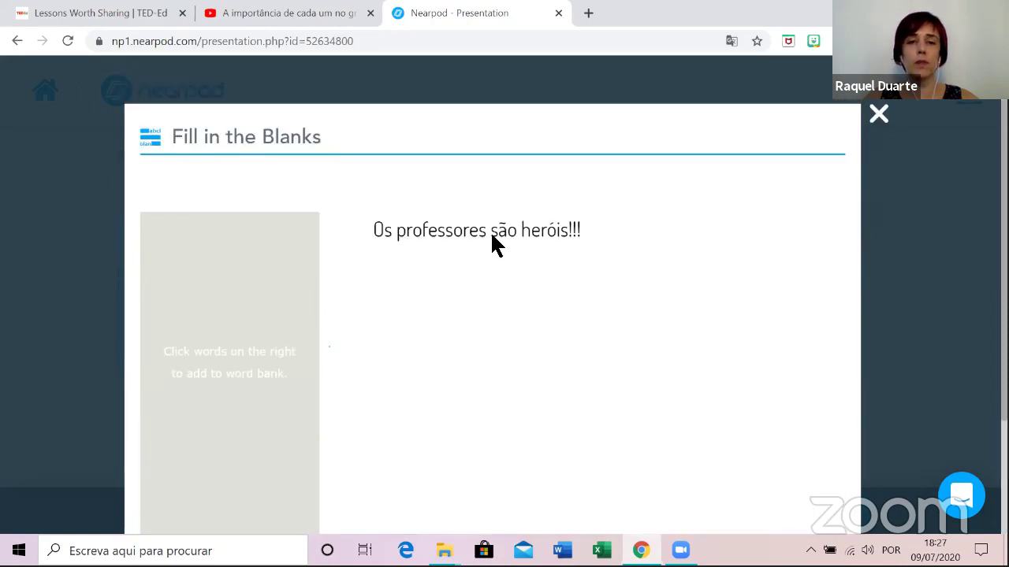
{"action": "scroll", "coordinate": [740, 406], "scroll_direction": "down", "scroll_amount": 2}
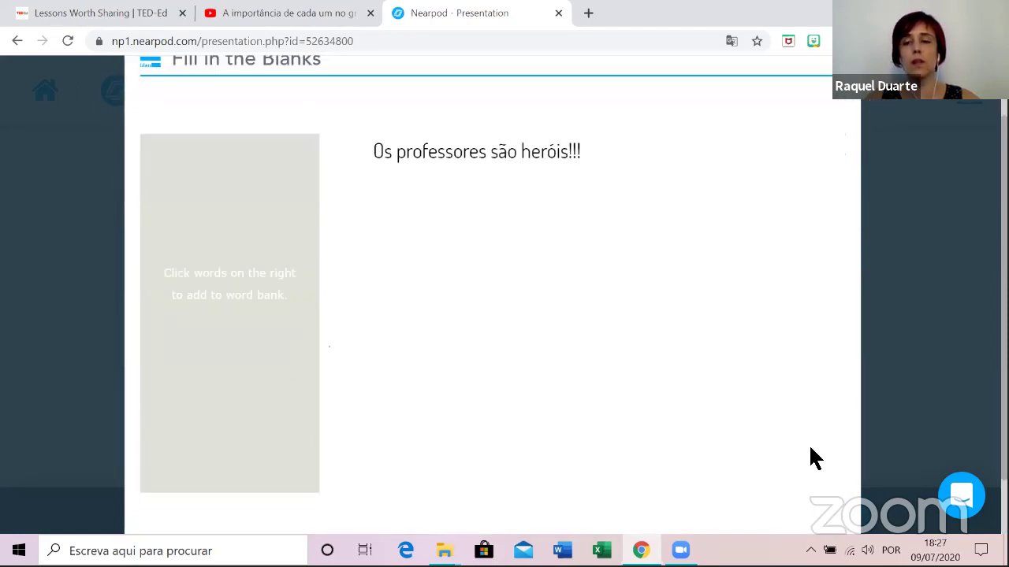
Add the words "professores", "Os", "são" and "heróis!!!" to the word bank.
{"action": "scroll", "coordinate": [594, 340], "scroll_direction": "up", "scroll_amount": 2}
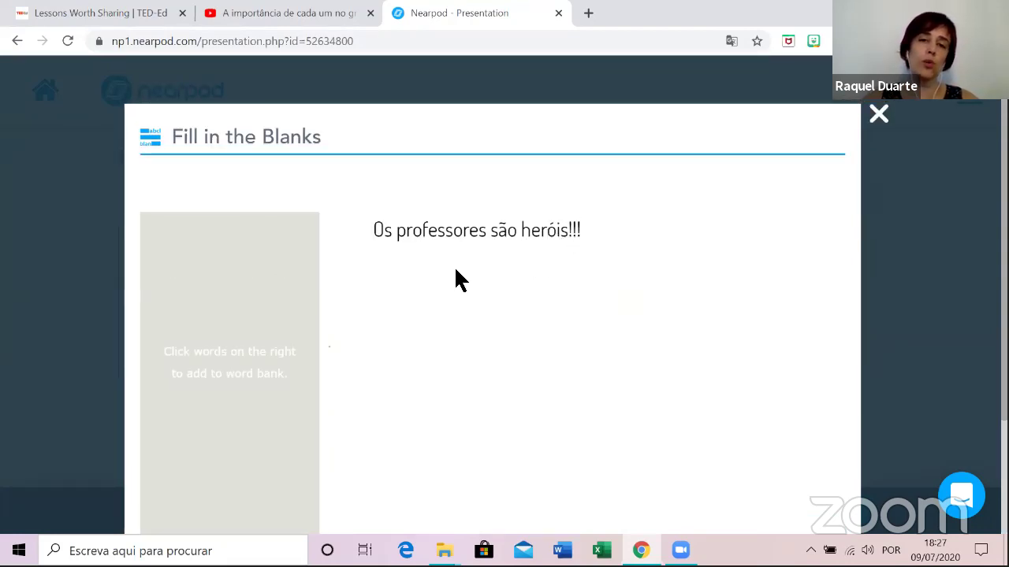
{"action": "left_click", "coordinate": [441, 231]}
{"action": "left_click", "coordinate": [383, 231]}
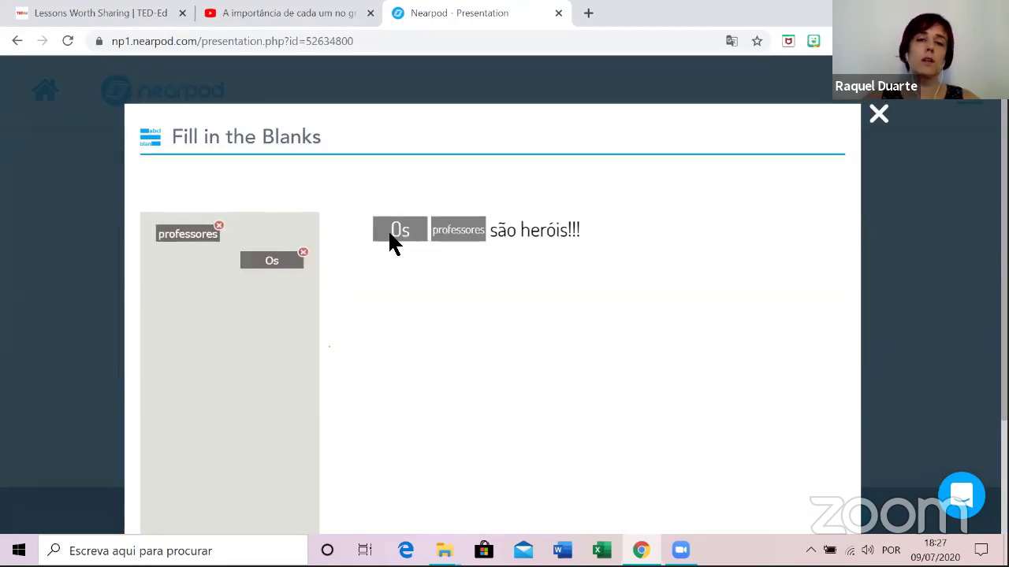
{"action": "left_click", "coordinate": [505, 232]}
{"action": "left_click", "coordinate": [561, 233]}
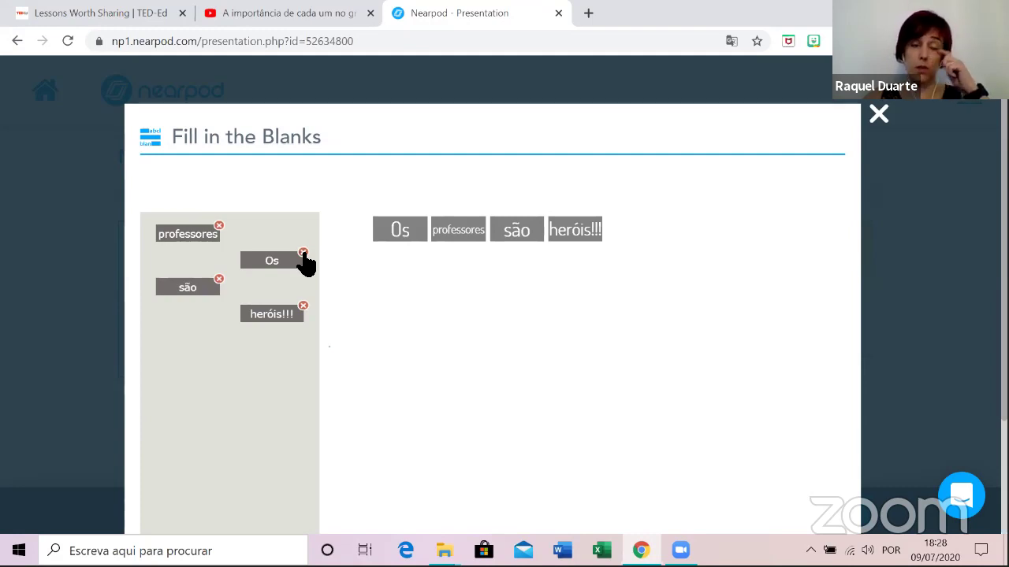
Remove "Os", "heróis!!!" and "professores" from the word bank, and finish the Fill in the Blanks activity with only "são" blanked.
{"action": "scroll", "coordinate": [394, 320], "scroll_direction": "down", "scroll_amount": 3}
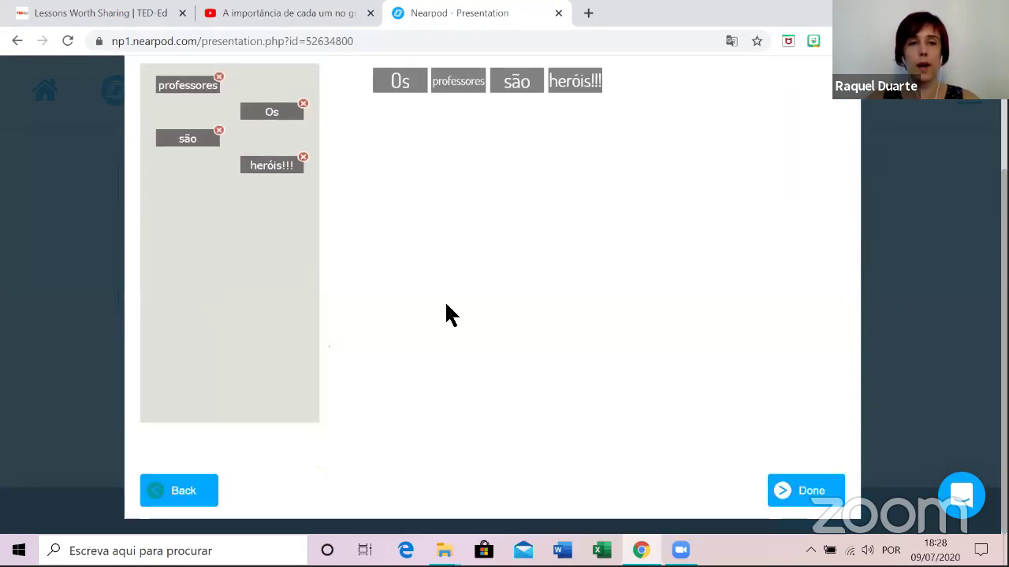
{"action": "scroll", "coordinate": [310, 219], "scroll_direction": "up", "scroll_amount": 1}
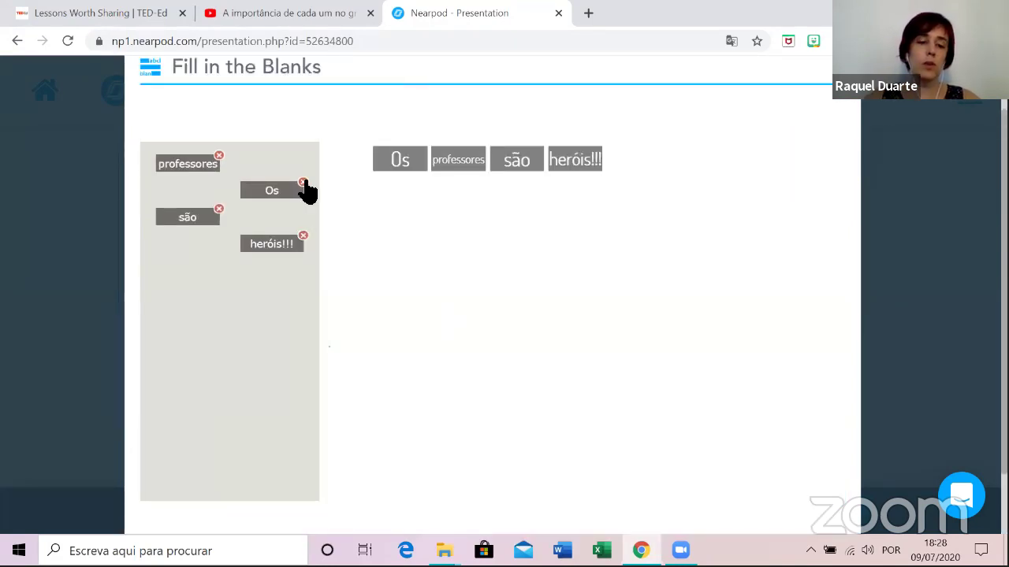
{"action": "left_click", "coordinate": [303, 183]}
{"action": "left_click", "coordinate": [219, 208]}
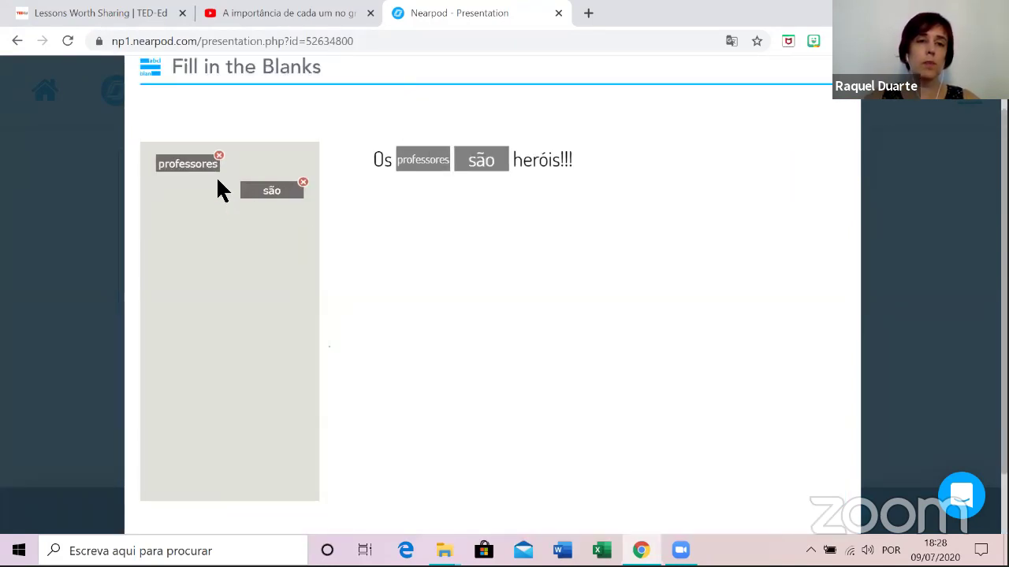
{"action": "left_click", "coordinate": [218, 155]}
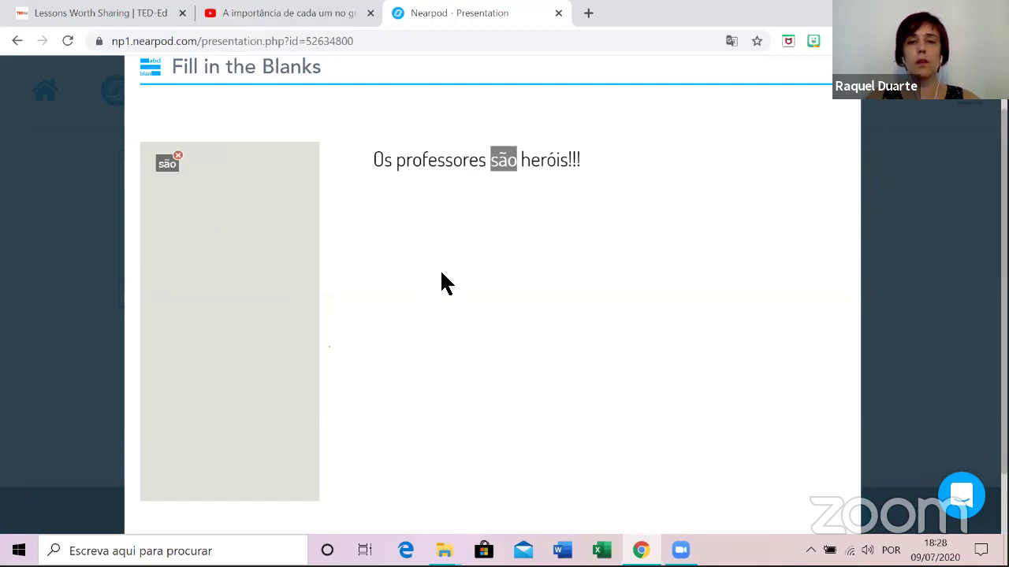
{"action": "scroll", "coordinate": [449, 279], "scroll_direction": "up", "scroll_amount": 2}
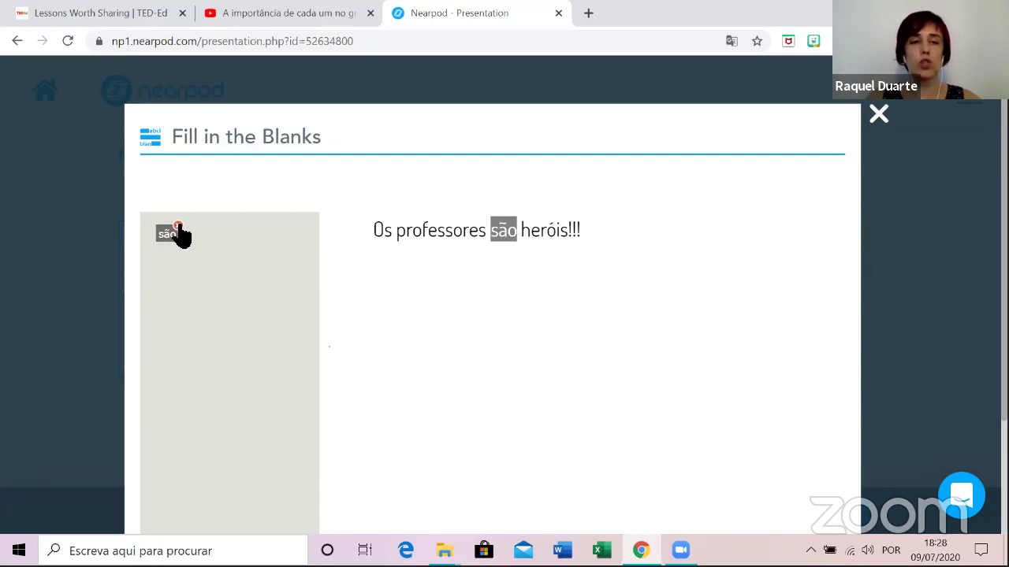
{"action": "scroll", "coordinate": [640, 315], "scroll_direction": "down", "scroll_amount": 3}
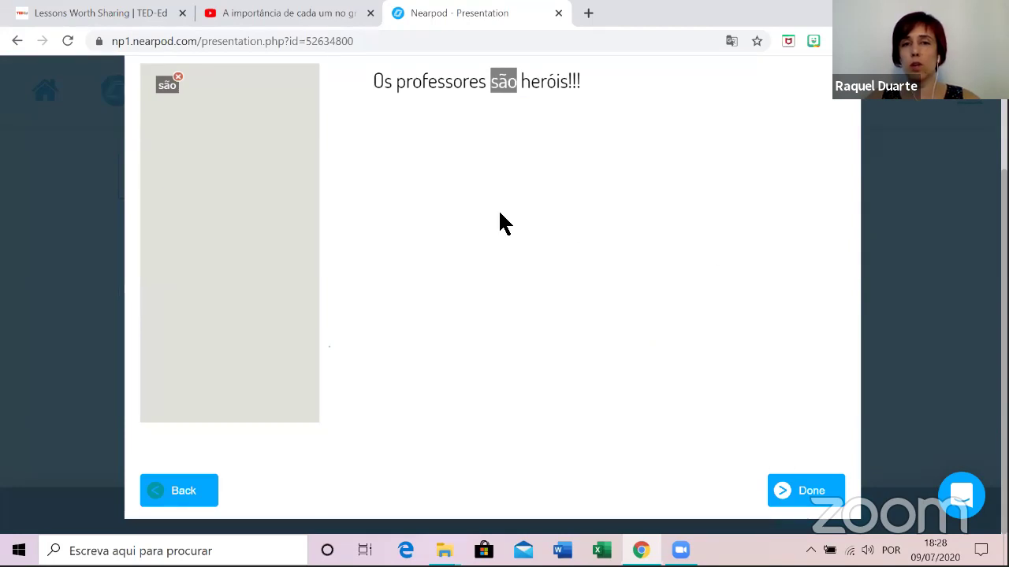
{"action": "left_click", "coordinate": [812, 491]}
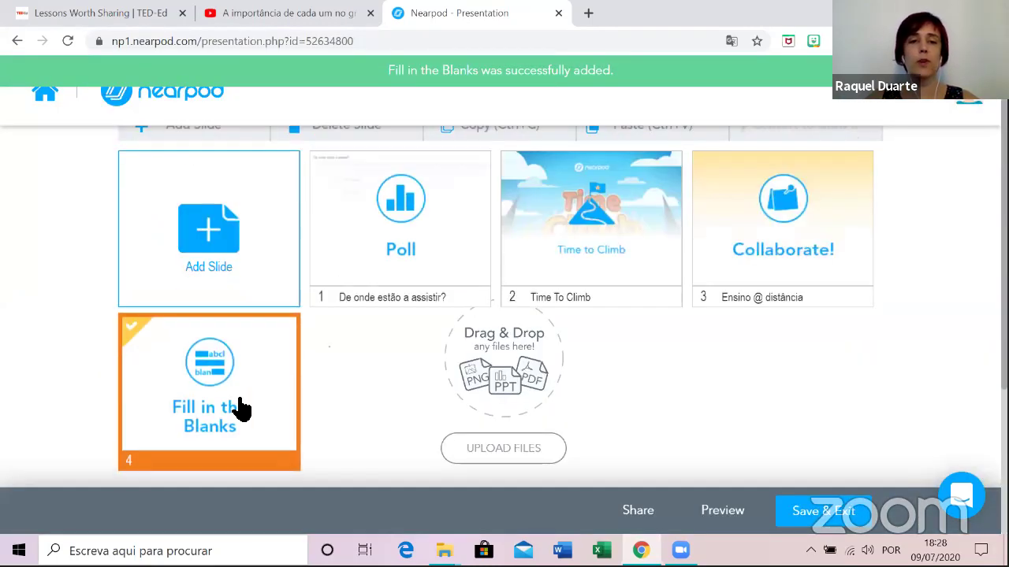
Examine the instructions and background image options of a new Draw It activity, and cancel it.
{"action": "scroll", "coordinate": [315, 370], "scroll_direction": "up", "scroll_amount": 1}
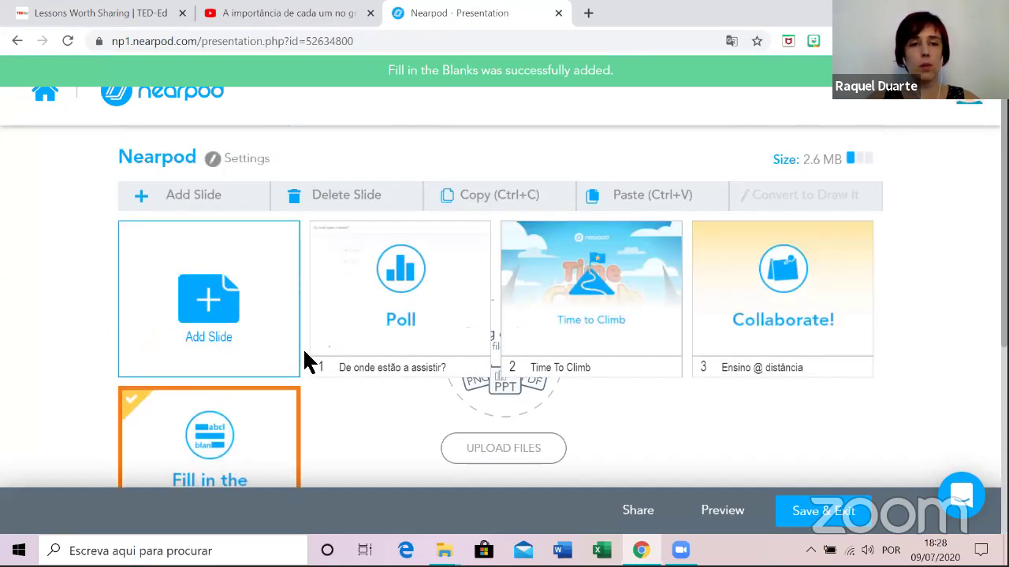
{"action": "left_click", "coordinate": [219, 307]}
{"action": "left_click", "coordinate": [311, 162]}
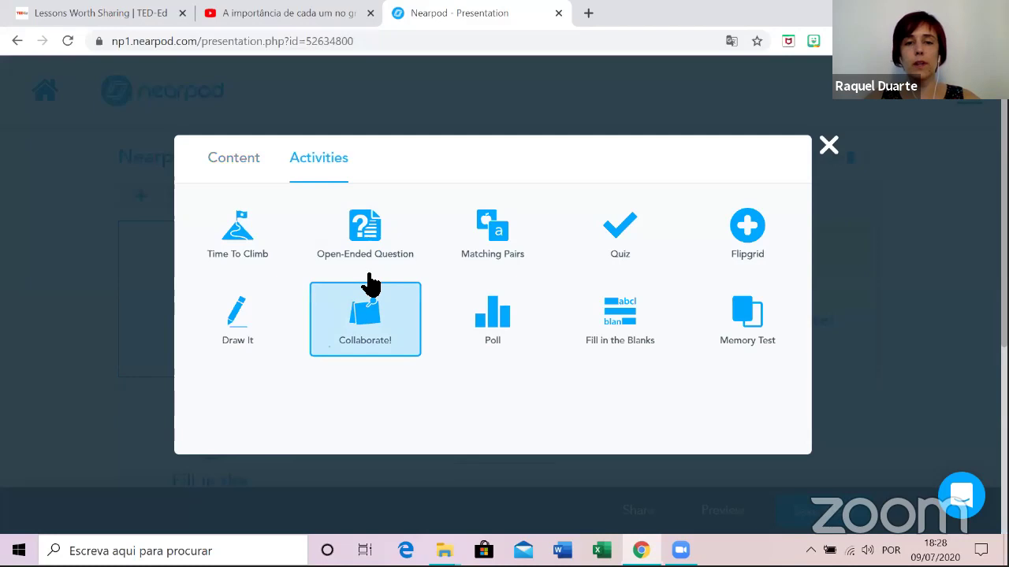
{"action": "left_click", "coordinate": [244, 319]}
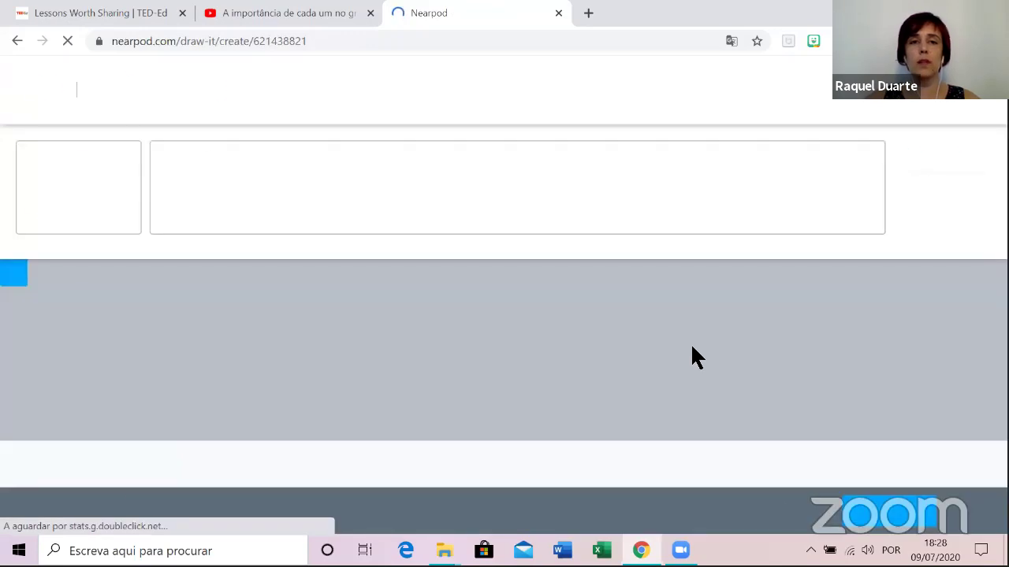
{"action": "left_click", "coordinate": [234, 181]}
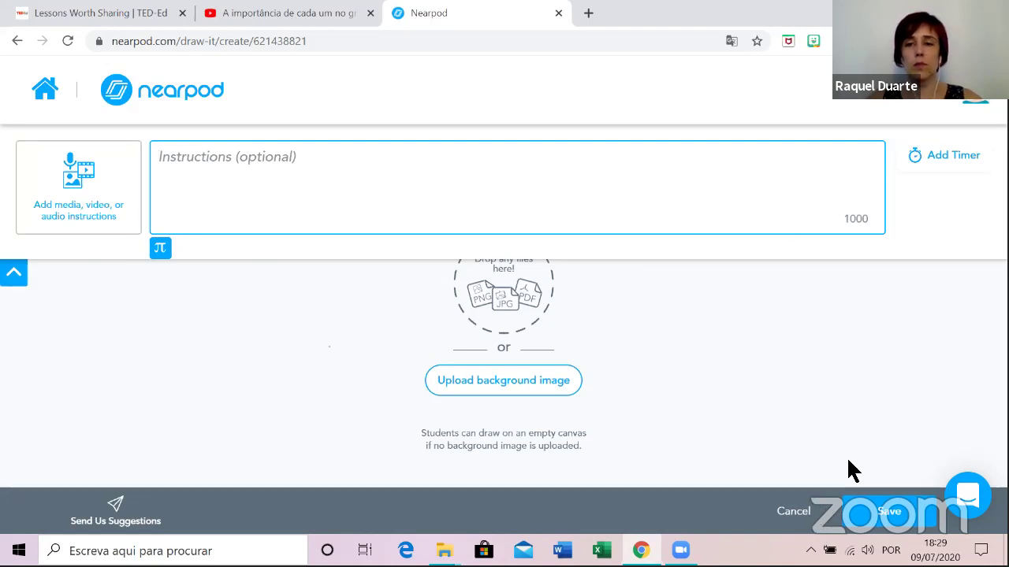
{"action": "left_click", "coordinate": [801, 514]}
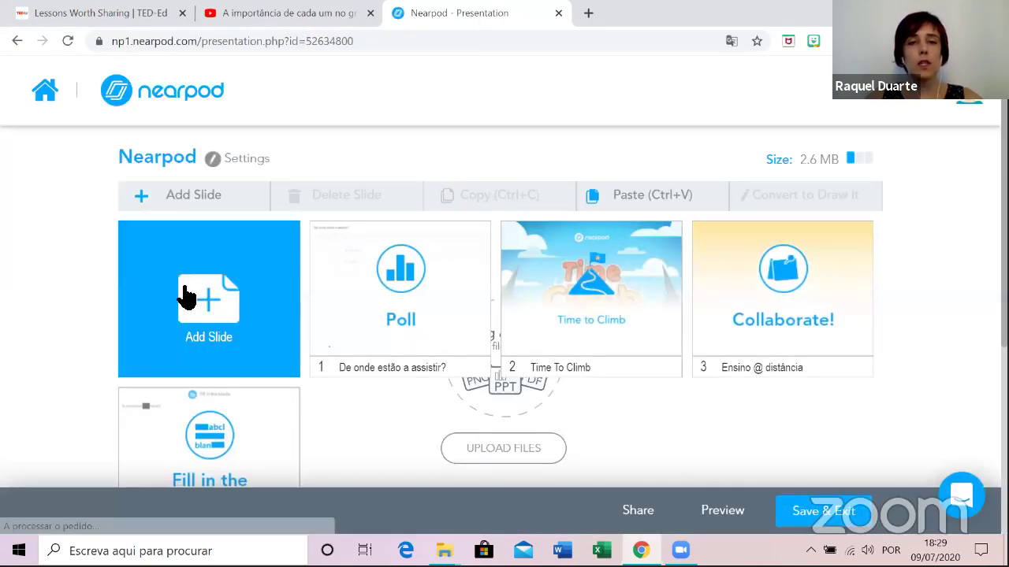
Add an Open-Ended Question activity asking "Qual a vossa opinião sobre E@?" and save it.
{"action": "left_click", "coordinate": [195, 292]}
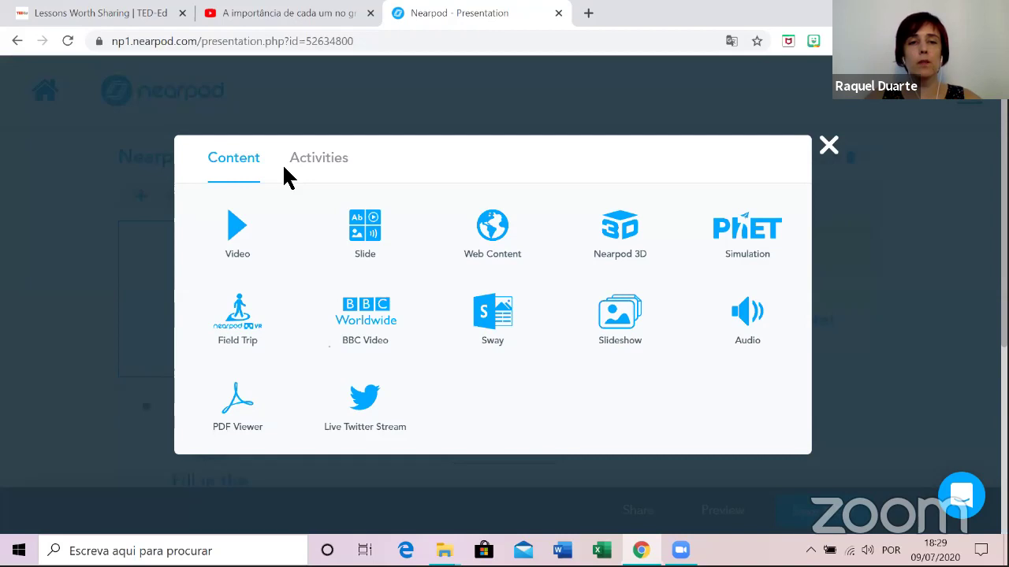
{"action": "left_click", "coordinate": [315, 167]}
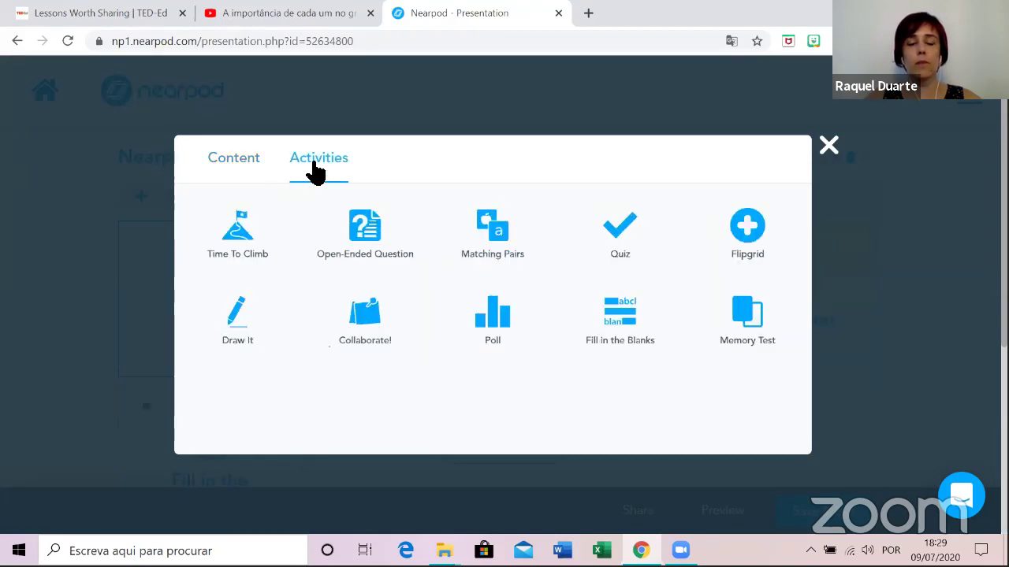
{"action": "left_click", "coordinate": [389, 236]}
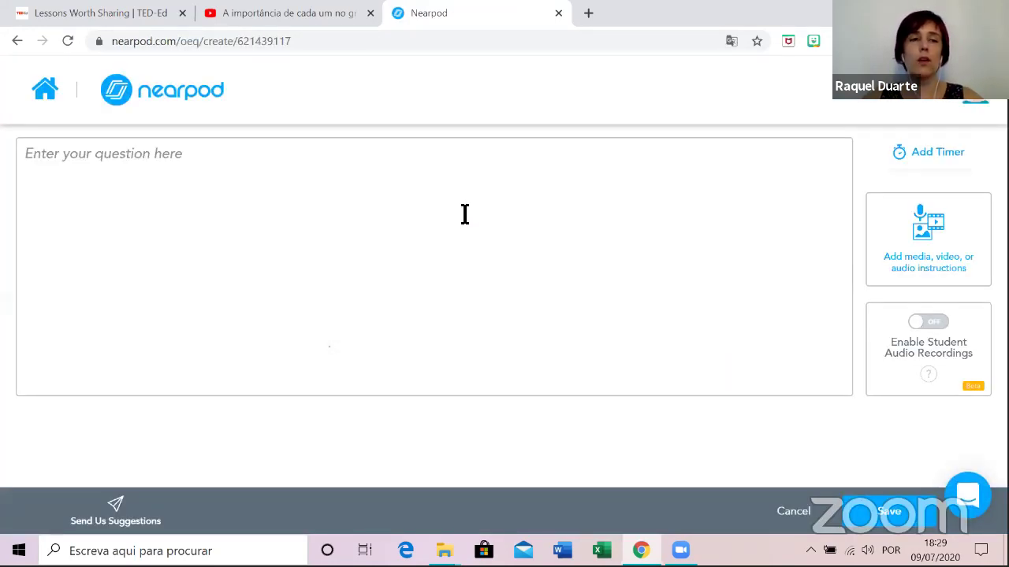
{"action": "left_click", "coordinate": [476, 193]}
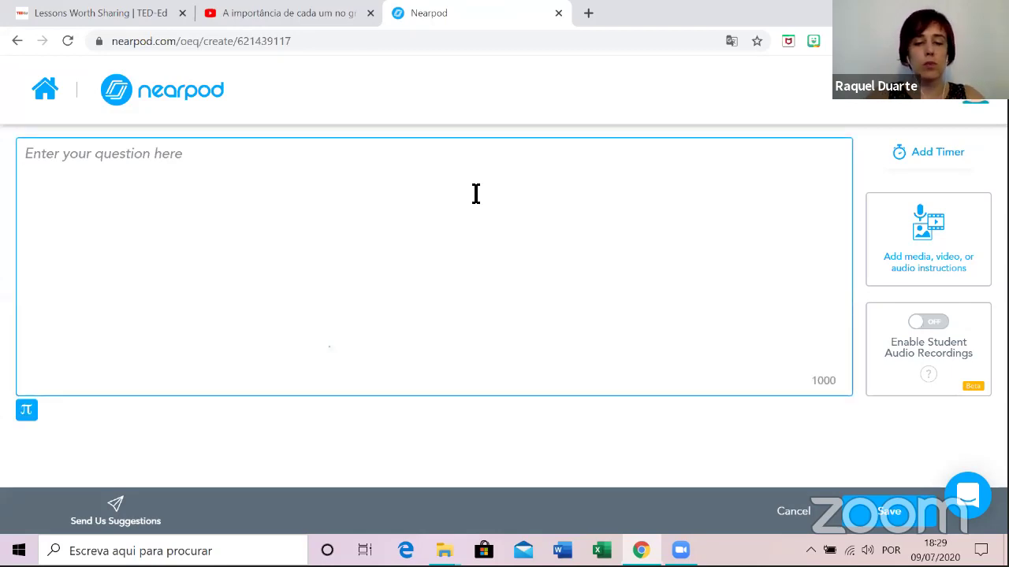
{"action": "type", "text": "Qual"}
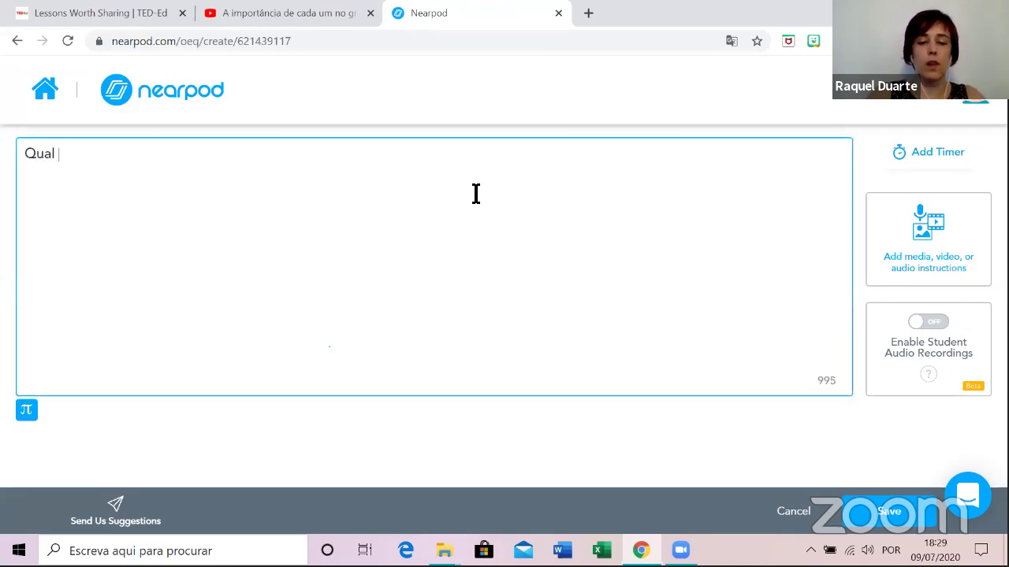
{"action": "type", "text": " a vossa opinião sobre"}
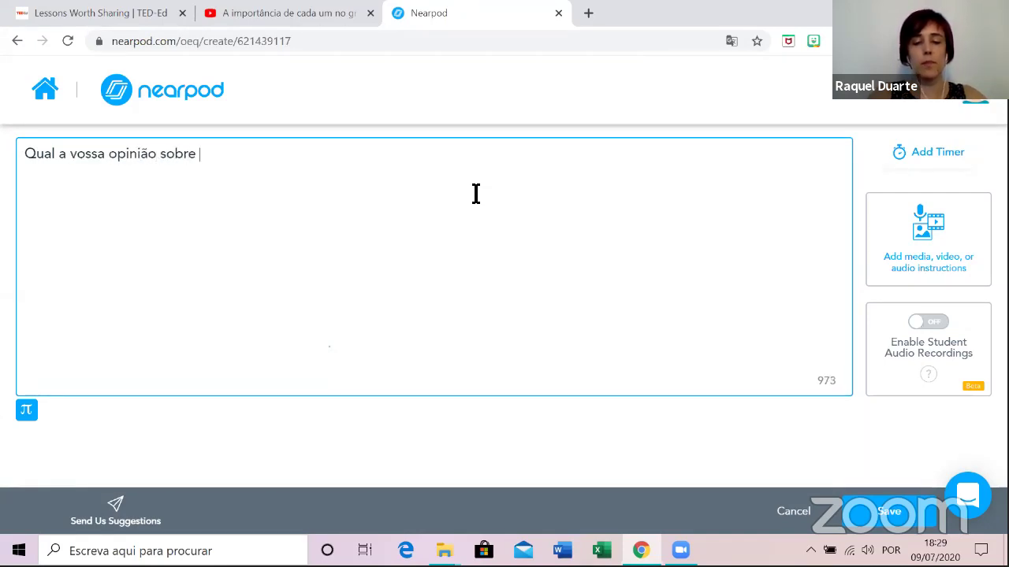
{"action": "type", "text": " E@"}
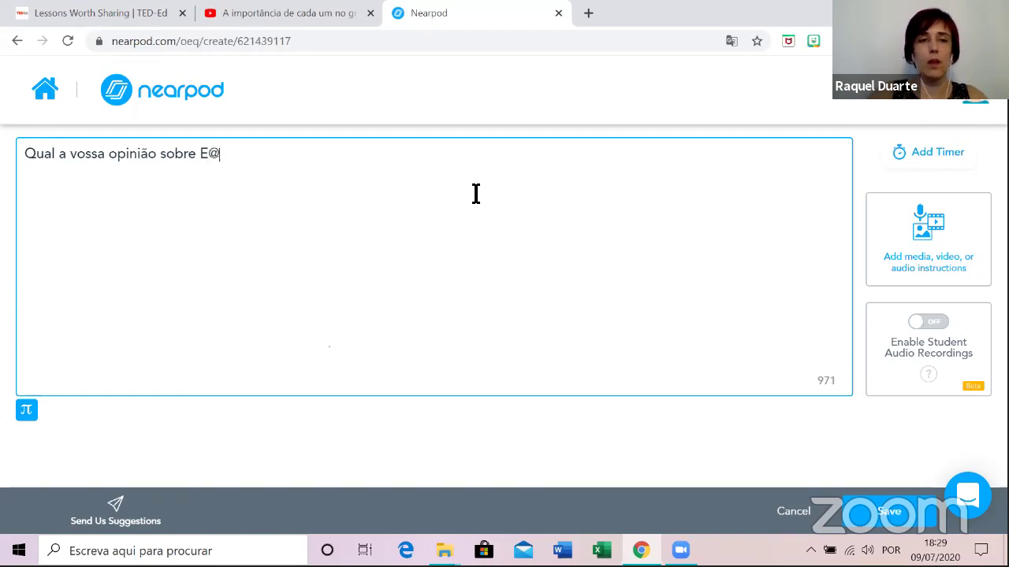
{"action": "type", "text": "?"}
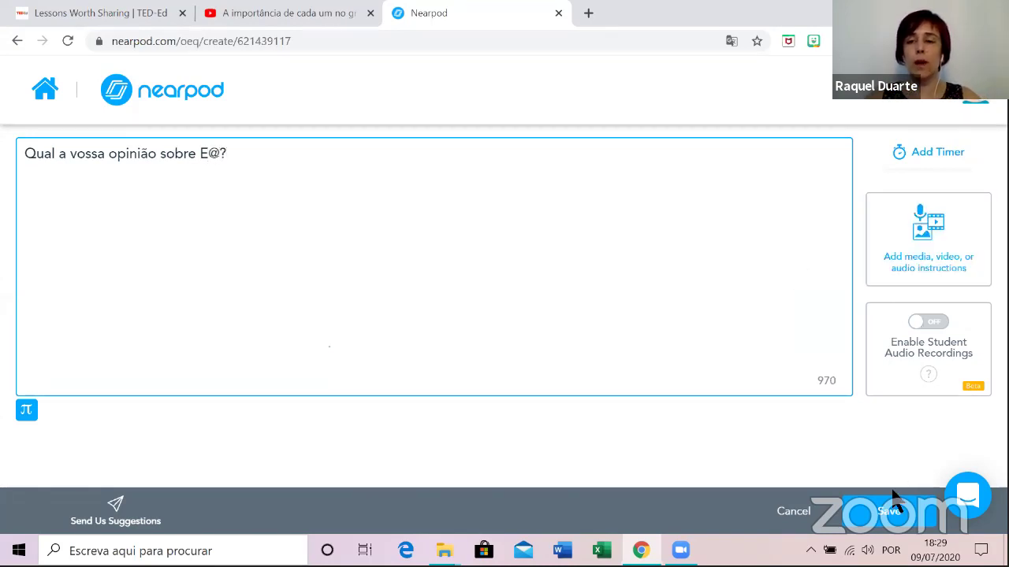
{"action": "left_click", "coordinate": [897, 520]}
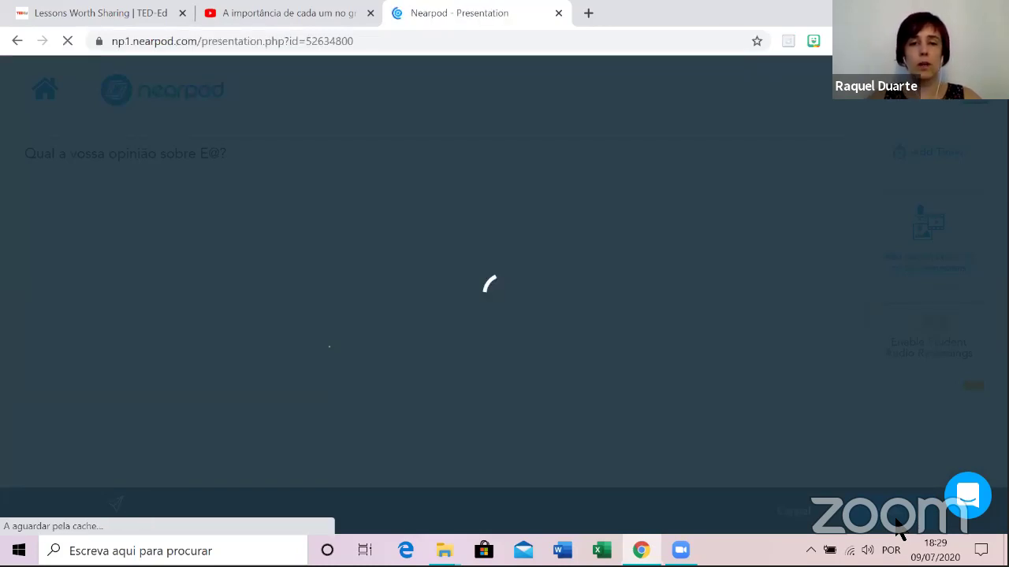
Rearrange the lesson's slides so that Open Ended Question is third, Fill in the Blanks fourth and Poll fifth.
{"action": "scroll", "coordinate": [446, 252], "scroll_direction": "down", "scroll_amount": 1}
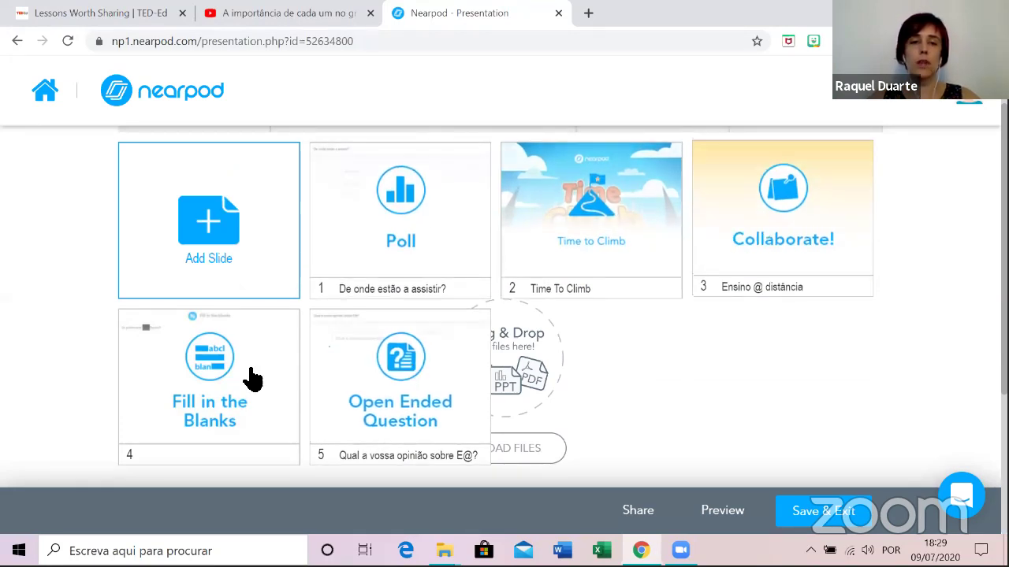
{"action": "left_click_drag", "start_coordinate": [433, 369], "coordinate": [260, 369]}
{"action": "left_click_drag", "start_coordinate": [404, 358], "coordinate": [410, 252]}
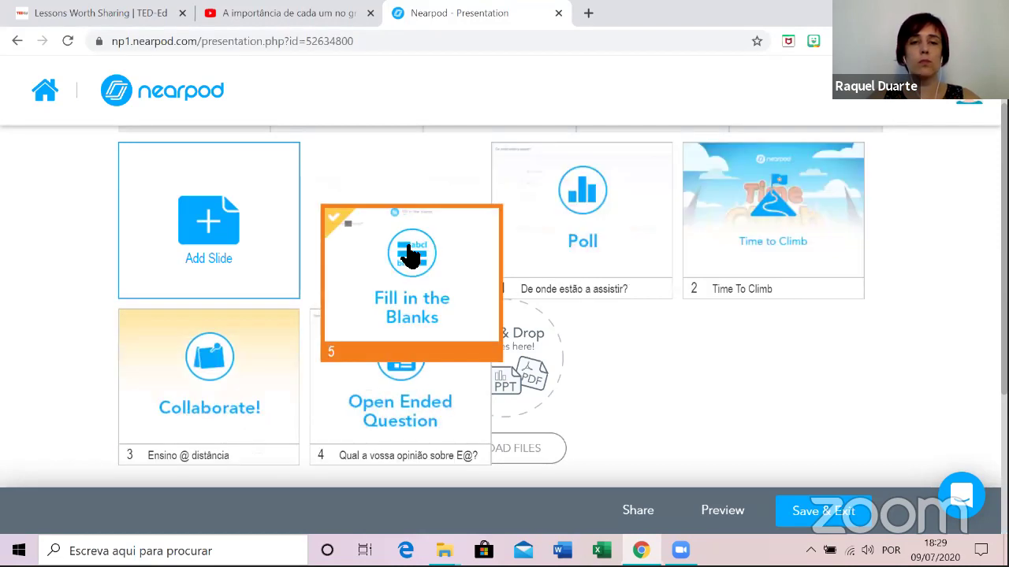
{"action": "left_click_drag", "start_coordinate": [607, 304], "coordinate": [434, 407]}
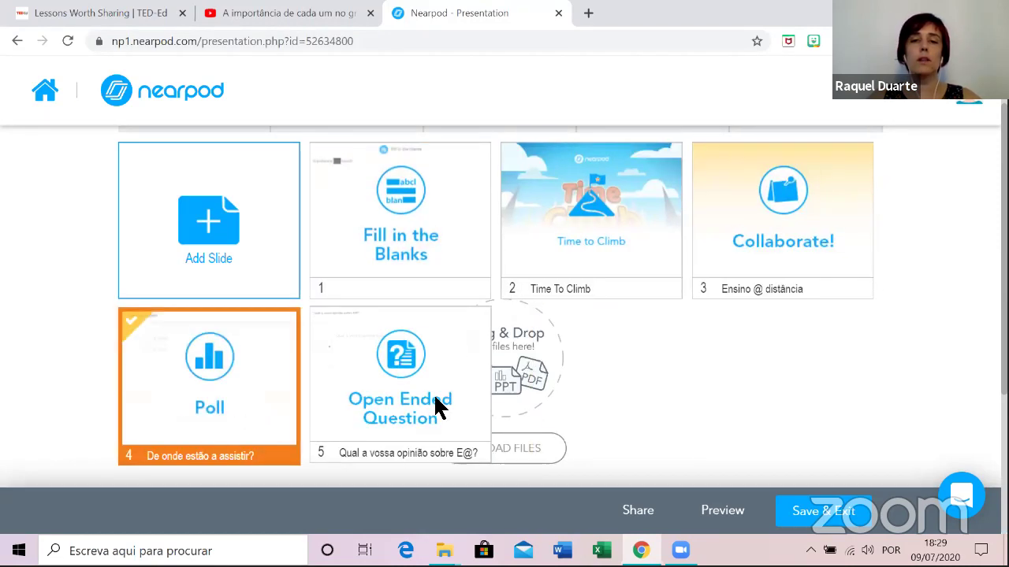
{"action": "left_click_drag", "start_coordinate": [613, 226], "coordinate": [559, 345]}
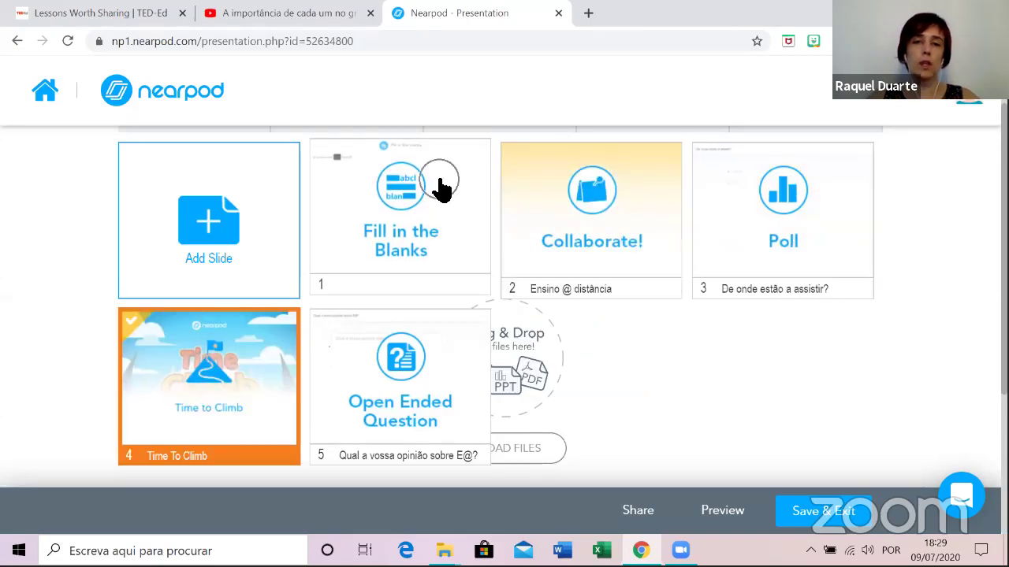
{"action": "left_click_drag", "start_coordinate": [439, 192], "coordinate": [473, 246]}
Add a Matching Pairs activity to the lesson and look over its editor.
{"action": "left_click", "coordinate": [234, 222]}
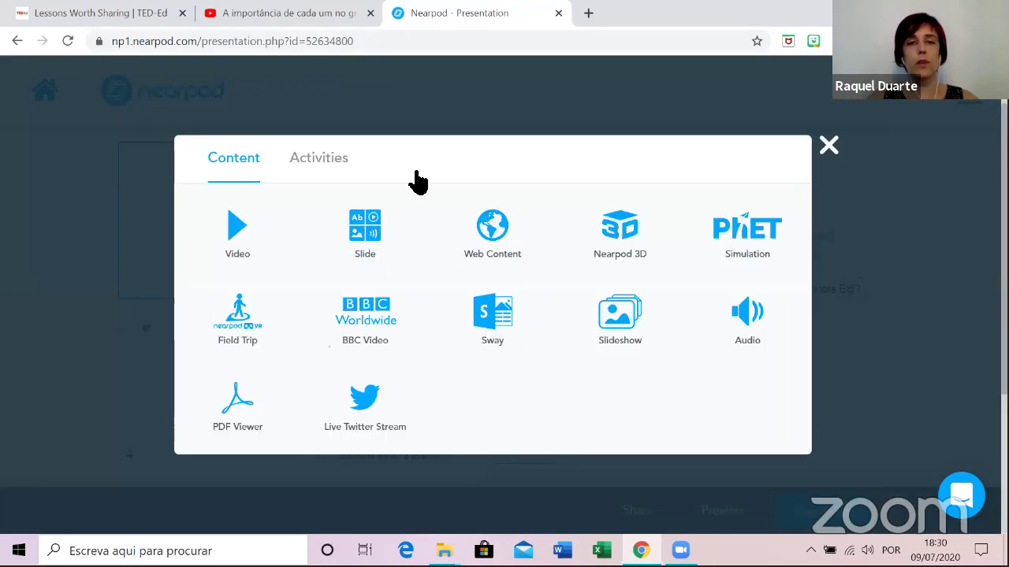
{"action": "left_click", "coordinate": [315, 166]}
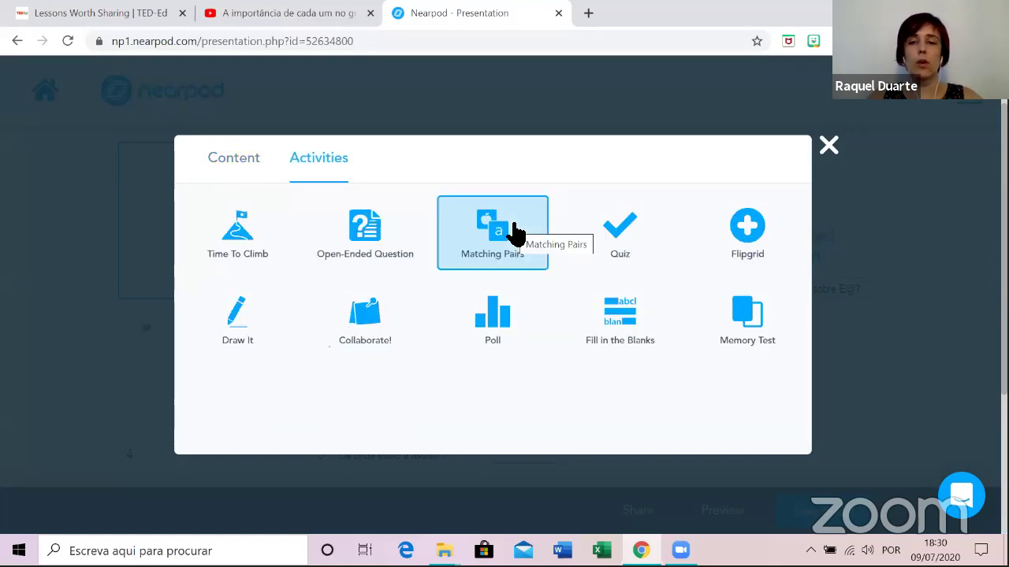
{"action": "left_click", "coordinate": [513, 234]}
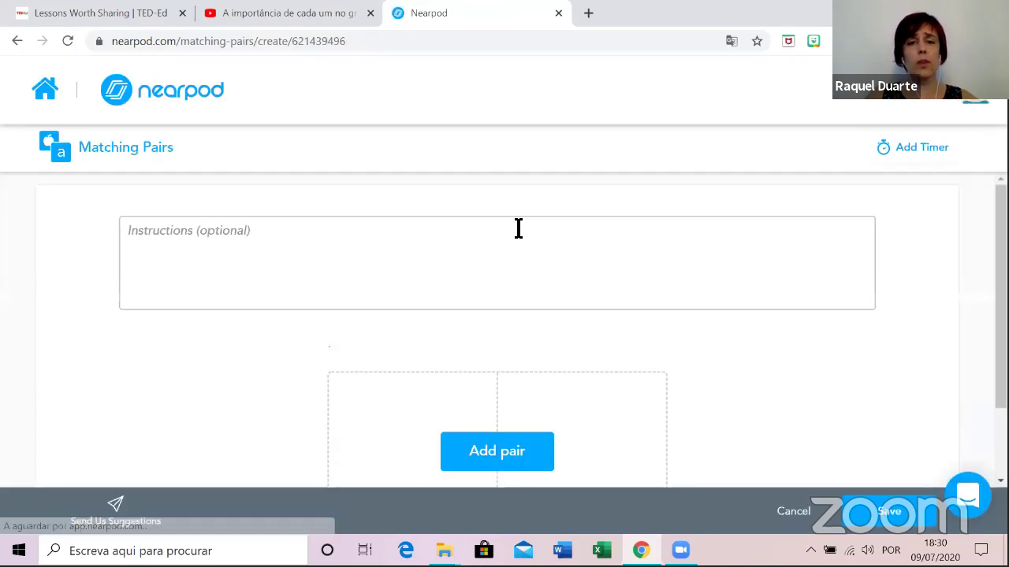
{"action": "scroll", "coordinate": [590, 227], "scroll_direction": "down", "scroll_amount": 1}
{"action": "scroll", "coordinate": [418, 260], "scroll_direction": "up", "scroll_amount": 1}
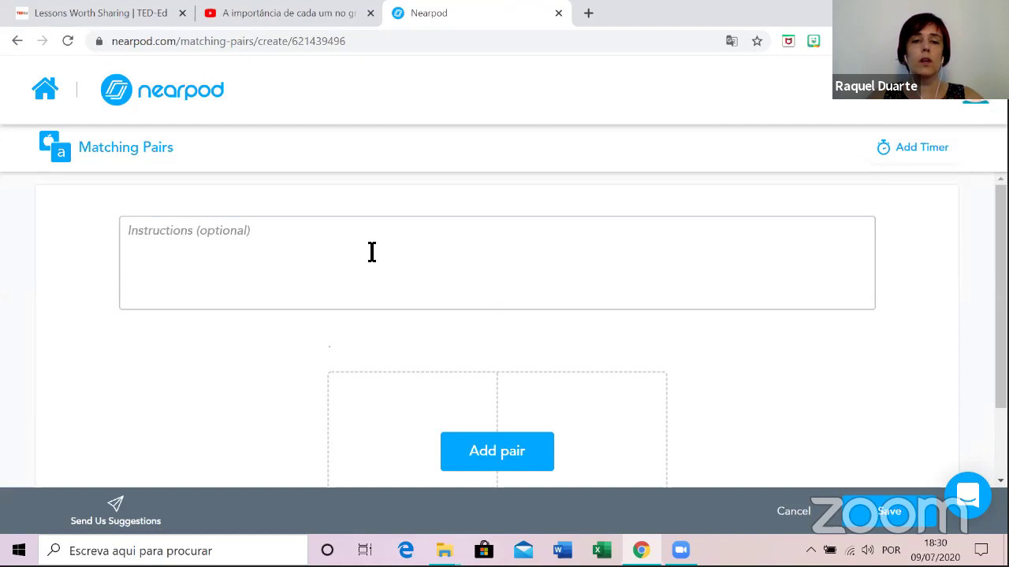
{"action": "scroll", "coordinate": [352, 260], "scroll_direction": "down", "scroll_amount": 1}
Start a first pair with the text "tren", check the image sources for its matching item, and discard the pair.
{"action": "left_click", "coordinate": [500, 376]}
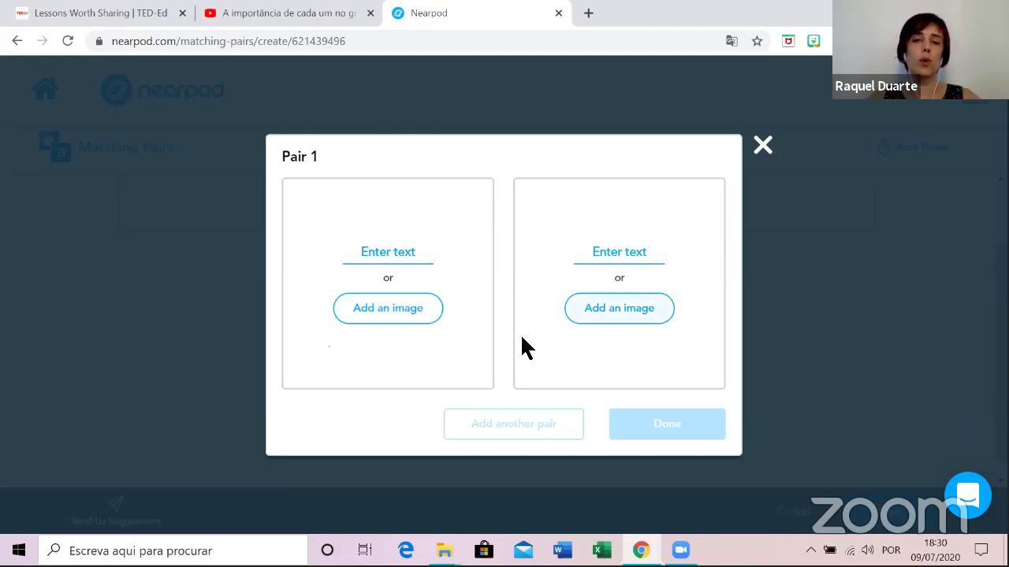
{"action": "left_click", "coordinate": [407, 252]}
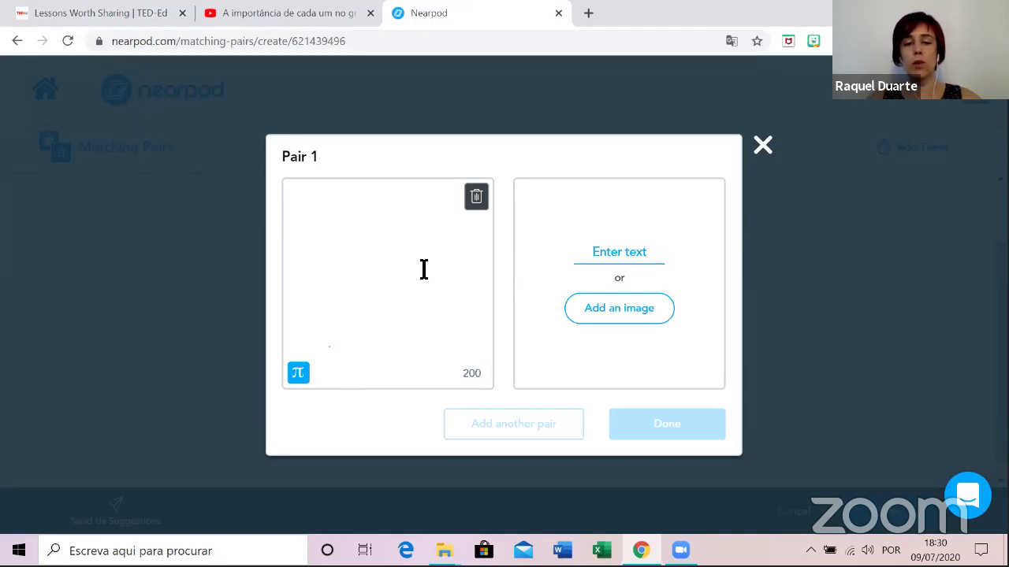
{"action": "type", "text": "tren"}
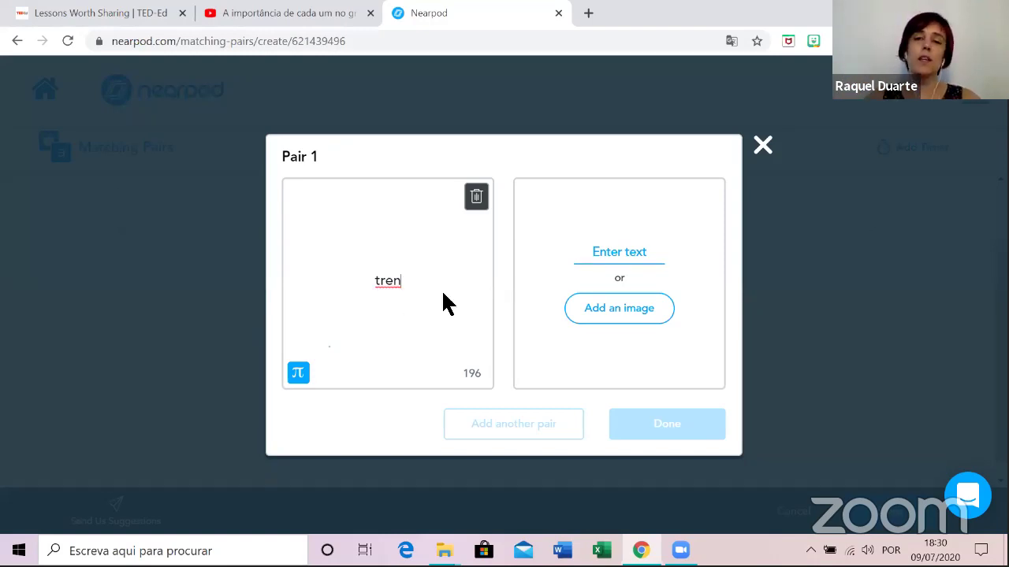
{"action": "left_click", "coordinate": [630, 314]}
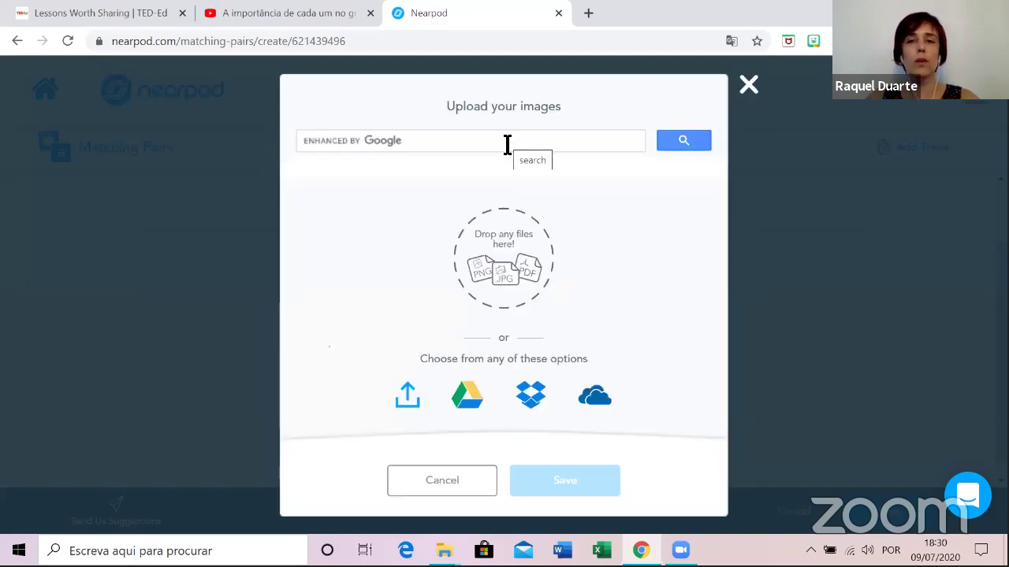
{"action": "left_click", "coordinate": [746, 84]}
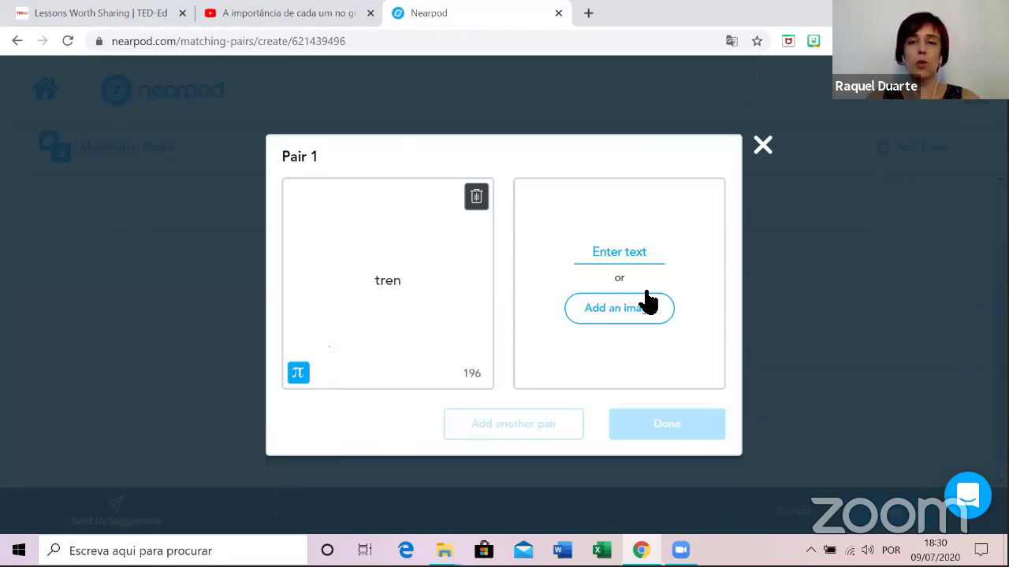
{"action": "left_click", "coordinate": [763, 147]}
{"action": "scroll", "coordinate": [701, 303], "scroll_direction": "up", "scroll_amount": 1}
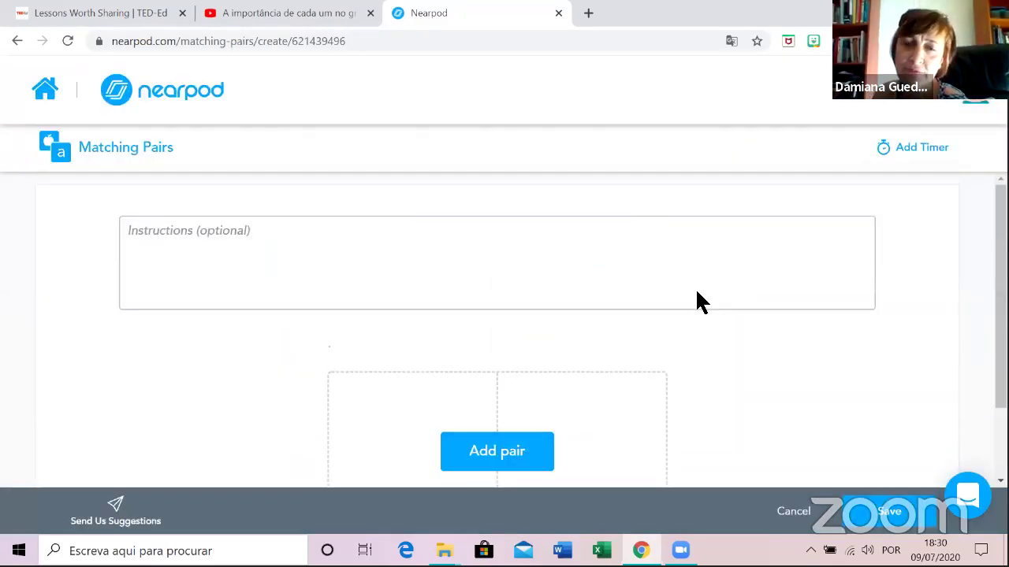
Insert X², X⁴ and X³ into the Matching Pairs instructions using the Exponents and root math symbols.
{"action": "left_click", "coordinate": [767, 256]}
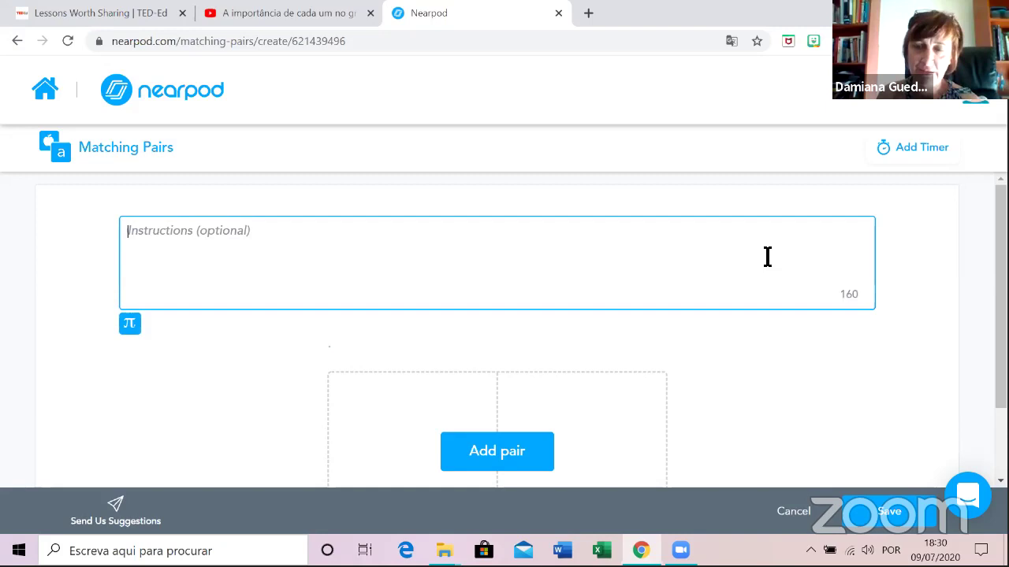
{"action": "left_click", "coordinate": [130, 324]}
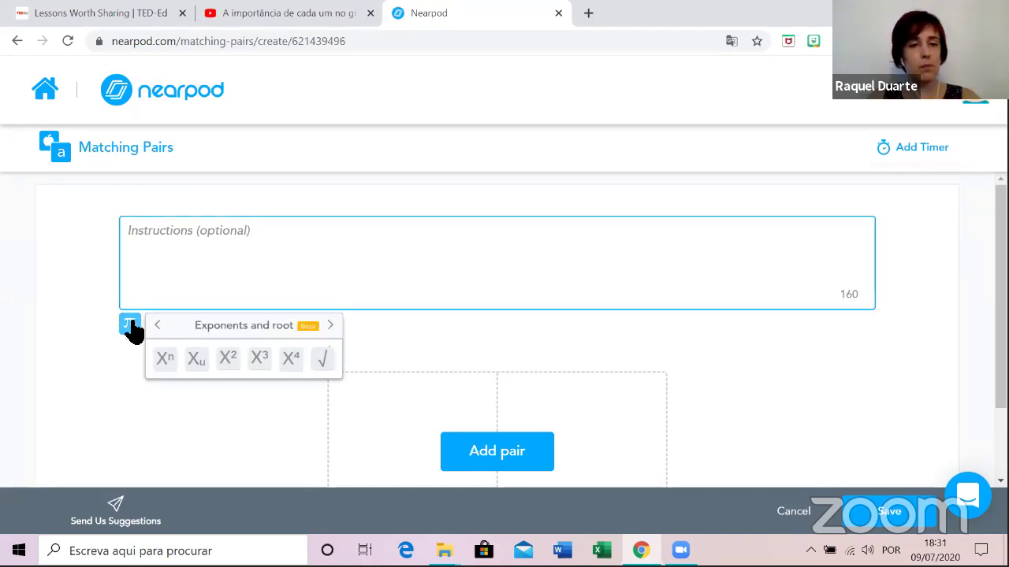
{"action": "left_click", "coordinate": [131, 326]}
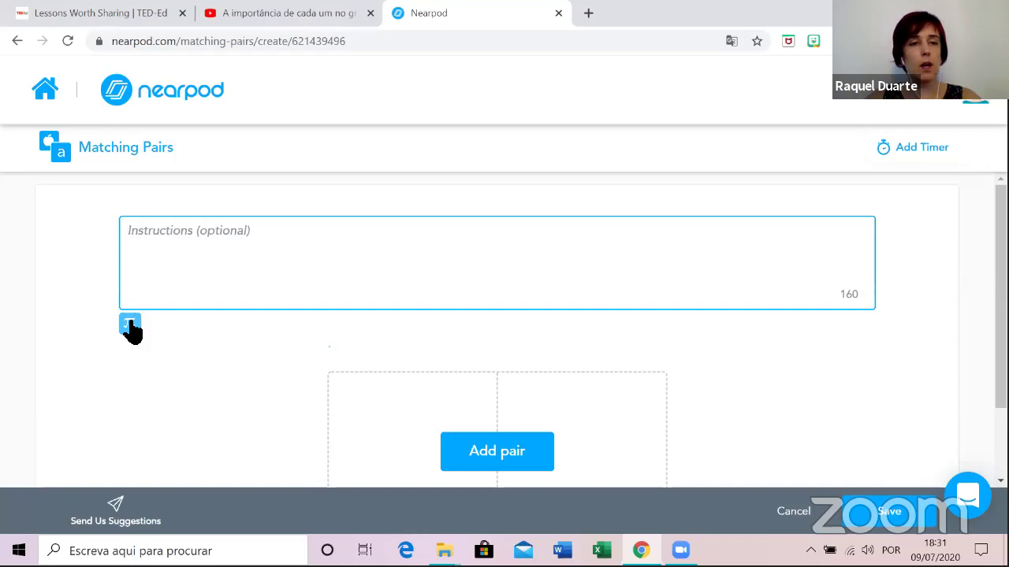
{"action": "left_click", "coordinate": [130, 325]}
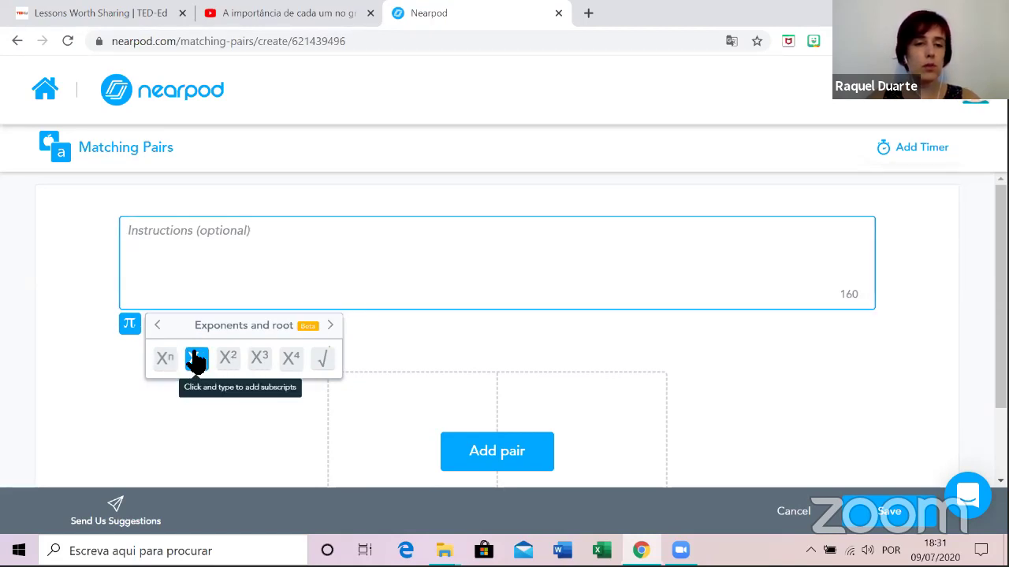
{"action": "left_click", "coordinate": [229, 364]}
{"action": "left_click", "coordinate": [289, 362]}
{"action": "left_click", "coordinate": [264, 362]}
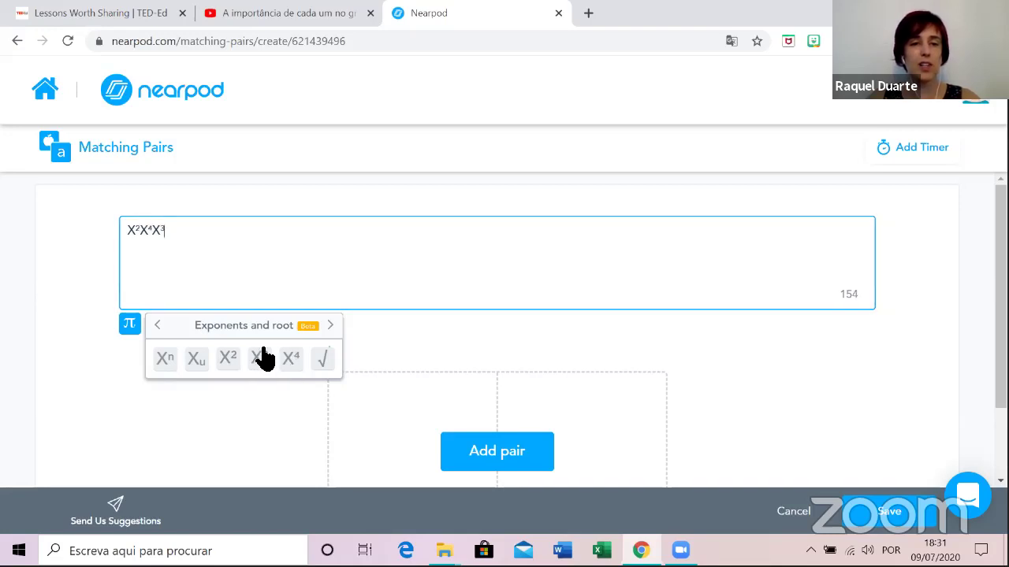
{"action": "left_click", "coordinate": [197, 360]}
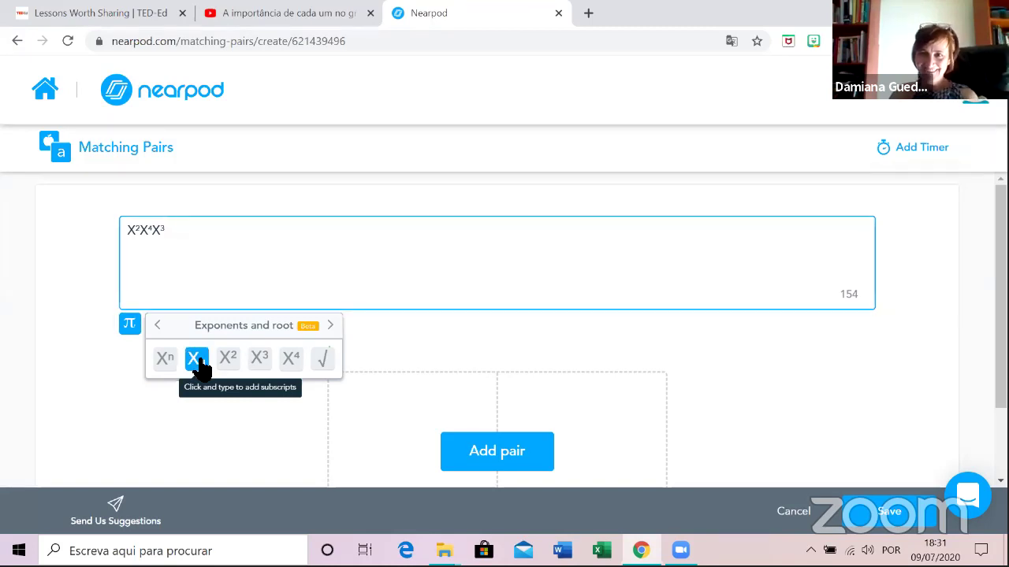
Append the operators ∑, !, log(), ×, ÷, / and ± to the instructions.
{"action": "left_click", "coordinate": [334, 324]}
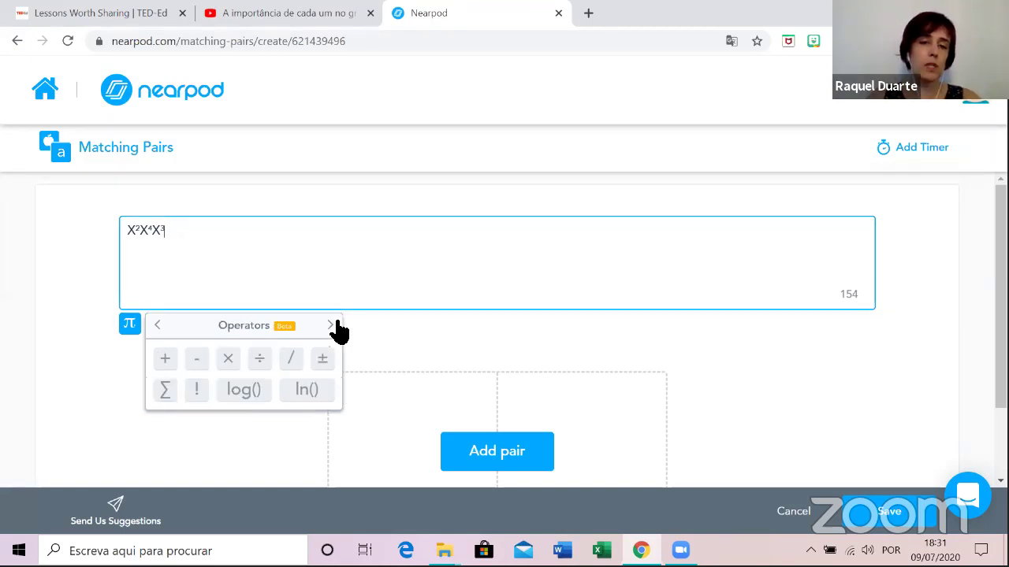
{"action": "left_click", "coordinate": [163, 391]}
{"action": "left_click", "coordinate": [205, 389]}
{"action": "left_click", "coordinate": [237, 385]}
{"action": "left_click", "coordinate": [229, 364]}
{"action": "left_click", "coordinate": [259, 360]}
{"action": "left_click", "coordinate": [291, 361]}
{"action": "left_click", "coordinate": [322, 361]}
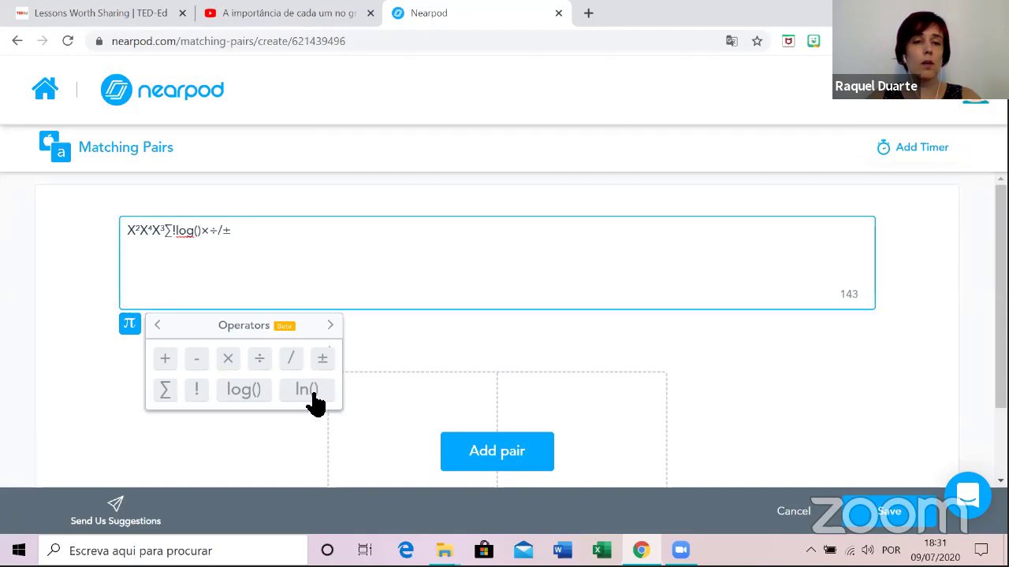
Add ln(), +, ∑, !, -, ×, log(), ÷, / and ± at the end of the instructions.
{"action": "left_click", "coordinate": [314, 398]}
{"action": "left_click", "coordinate": [167, 370]}
{"action": "left_click", "coordinate": [165, 394]}
{"action": "left_click", "coordinate": [202, 391]}
{"action": "left_click", "coordinate": [199, 363]}
{"action": "left_click", "coordinate": [228, 361]}
{"action": "left_click", "coordinate": [244, 390]}
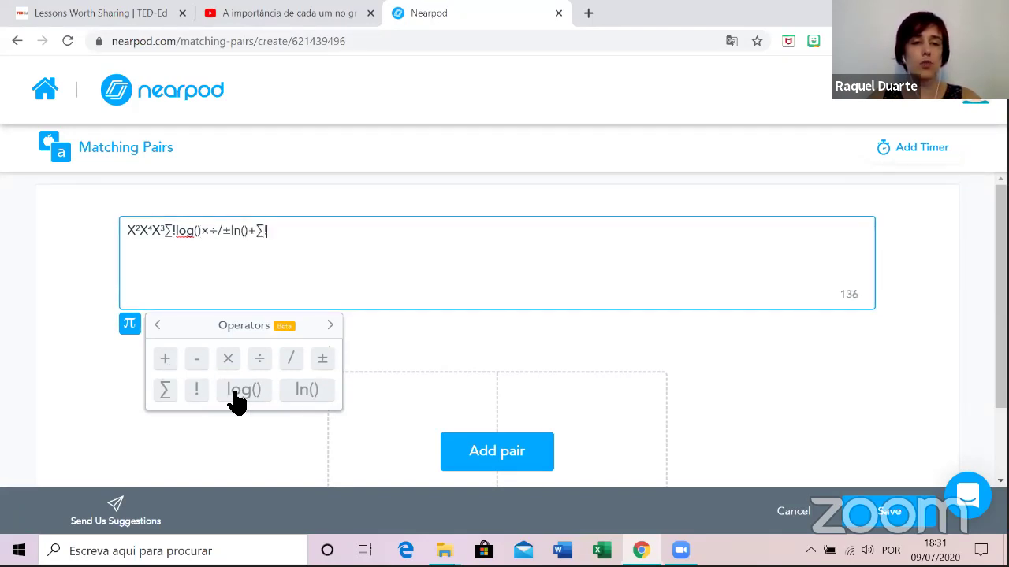
{"action": "left_click", "coordinate": [259, 361]}
{"action": "left_click", "coordinate": [289, 361]}
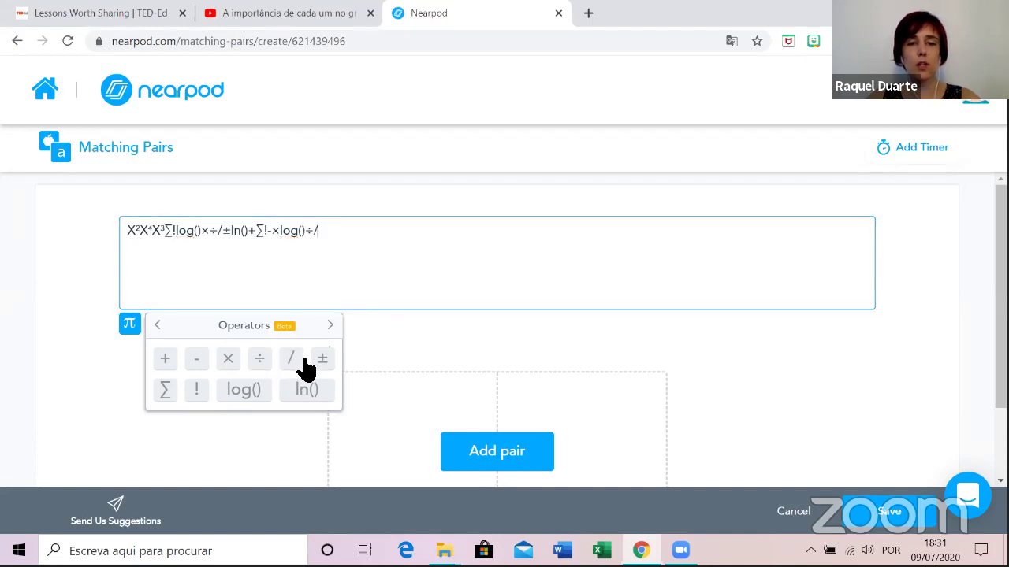
{"action": "left_click", "coordinate": [321, 361]}
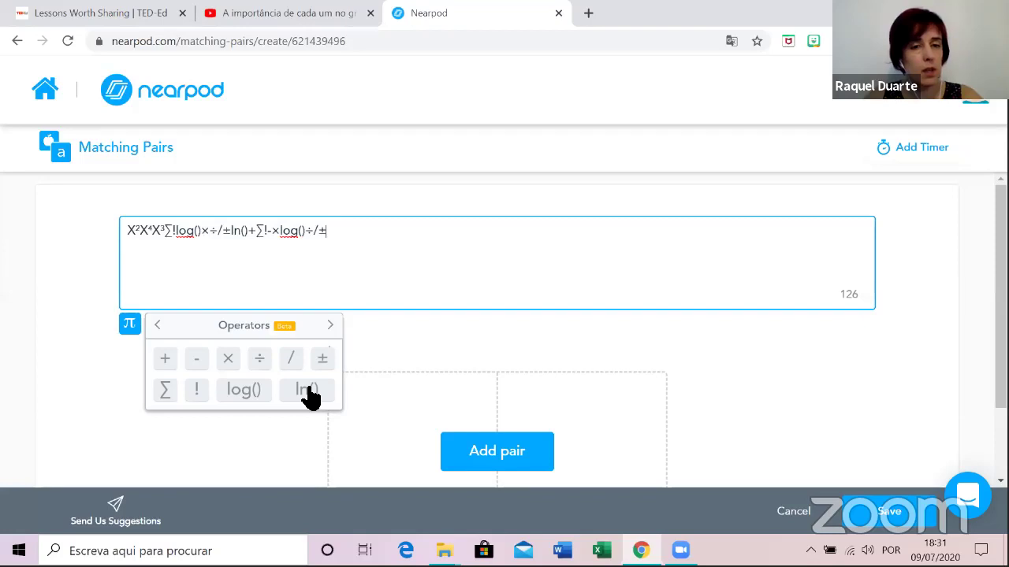
Append the angle functions sin(), sin⁻¹(), tan(), tan⁻¹(), cos⁻¹() and cos() to the instructions.
{"action": "left_click", "coordinate": [331, 325]}
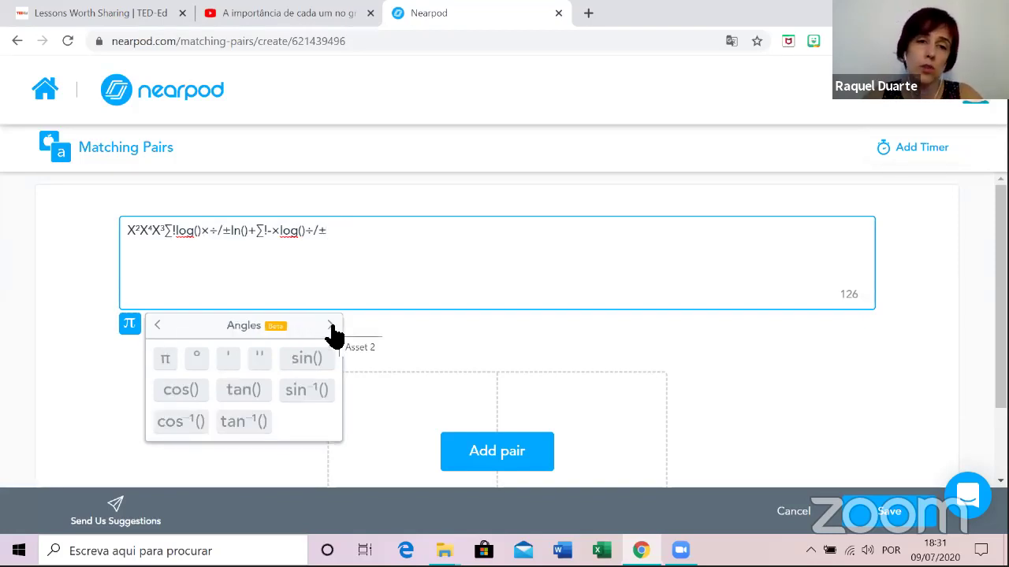
{"action": "left_click", "coordinate": [330, 325]}
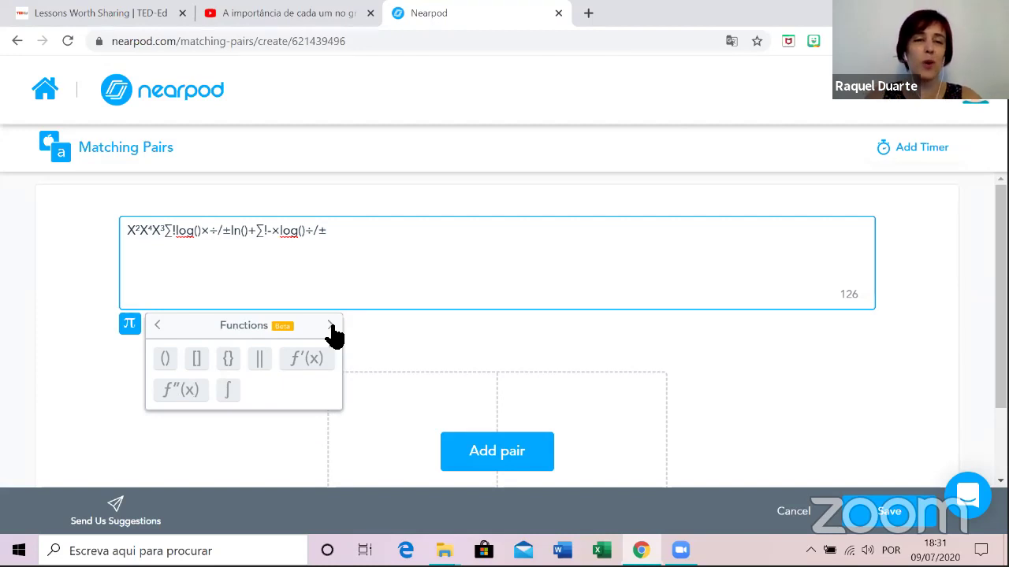
{"action": "left_click", "coordinate": [158, 325]}
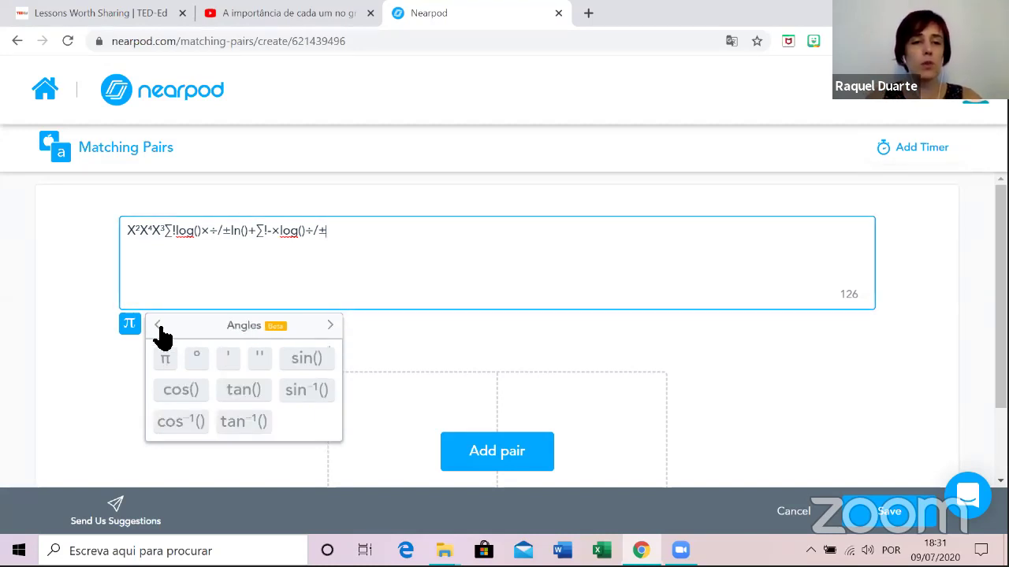
{"action": "left_click", "coordinate": [158, 327]}
{"action": "left_click", "coordinate": [330, 325]}
{"action": "left_click", "coordinate": [323, 358]}
{"action": "left_click", "coordinate": [292, 394]}
{"action": "left_click", "coordinate": [249, 398]}
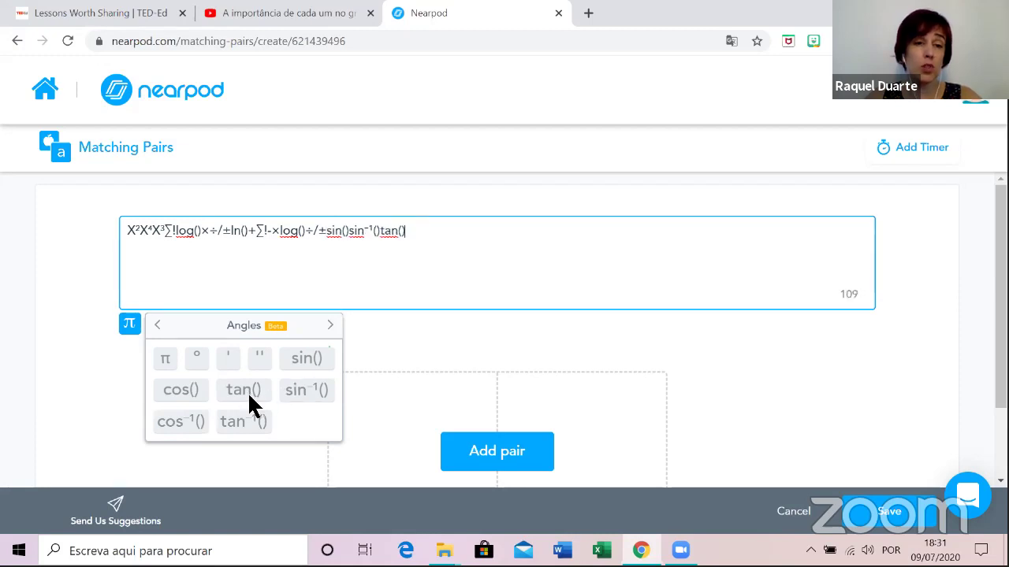
{"action": "left_click", "coordinate": [242, 423]}
{"action": "left_click", "coordinate": [197, 423]}
{"action": "left_click", "coordinate": [186, 392]}
Add π and the degree, minute and second marks to the end of the instructions.
{"action": "left_click", "coordinate": [170, 360]}
{"action": "left_click", "coordinate": [195, 360]}
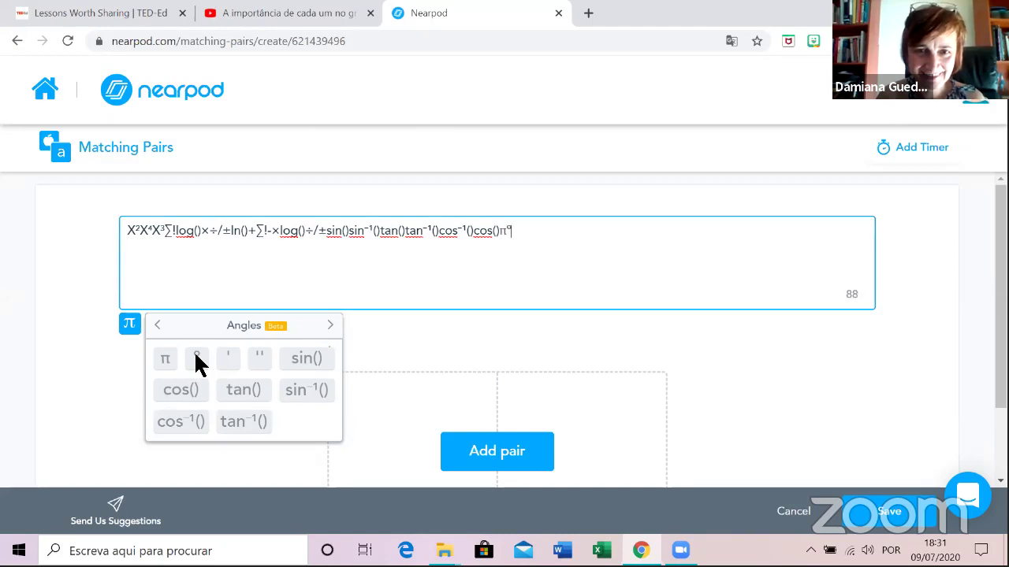
{"action": "left_click", "coordinate": [226, 361]}
{"action": "left_click", "coordinate": [253, 363]}
{"action": "left_click", "coordinate": [228, 364]}
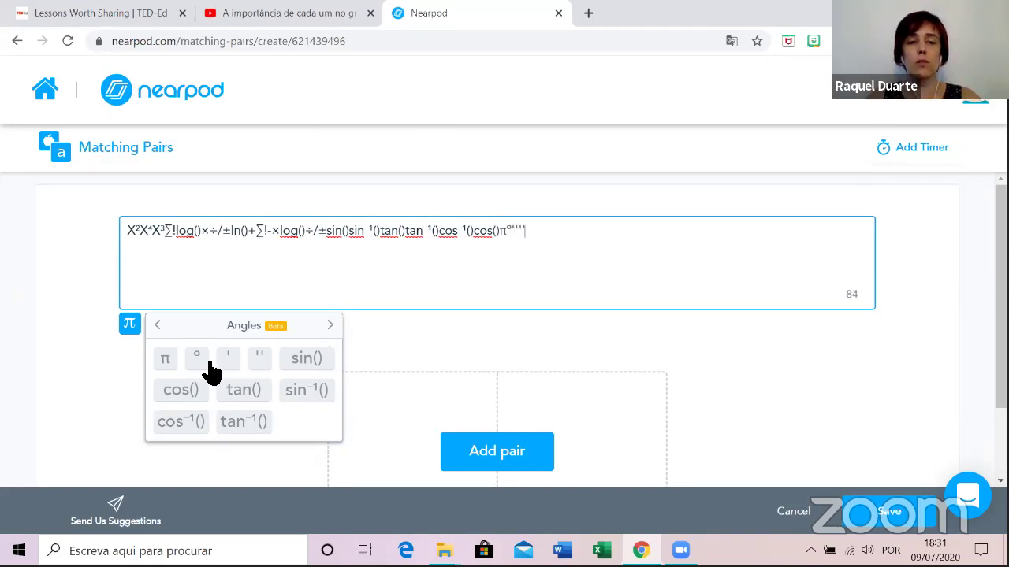
{"action": "left_click", "coordinate": [207, 370]}
Append the Equations symbols ≥, >, <, ≤, ≠ and = to the instructions and close the math symbols.
{"action": "left_click", "coordinate": [330, 325]}
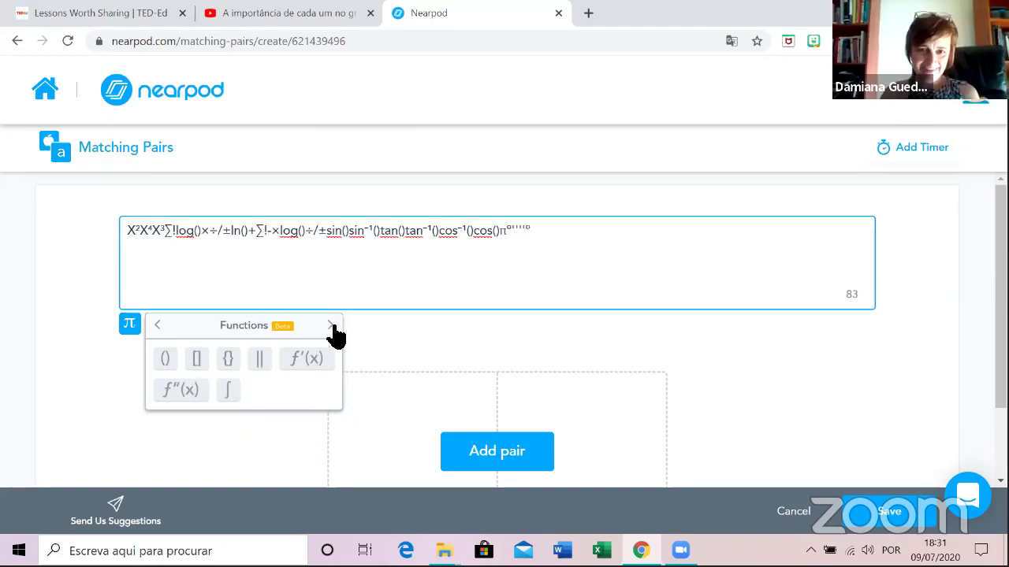
{"action": "left_click", "coordinate": [330, 324]}
{"action": "left_click", "coordinate": [322, 363]}
{"action": "left_click", "coordinate": [290, 360]}
{"action": "left_click", "coordinate": [261, 364]}
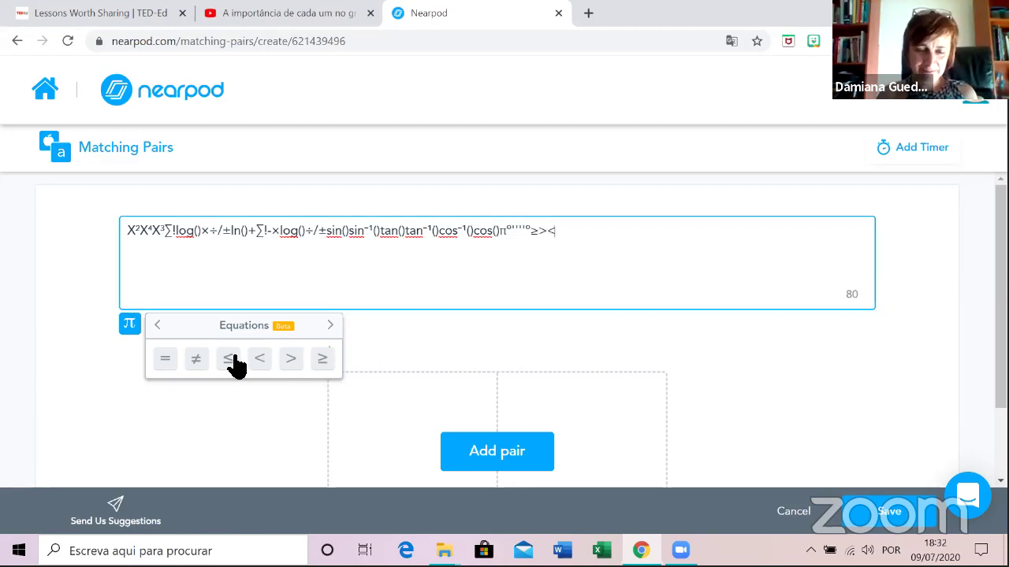
{"action": "left_click", "coordinate": [228, 365]}
{"action": "left_click", "coordinate": [193, 365]}
{"action": "left_click", "coordinate": [164, 364]}
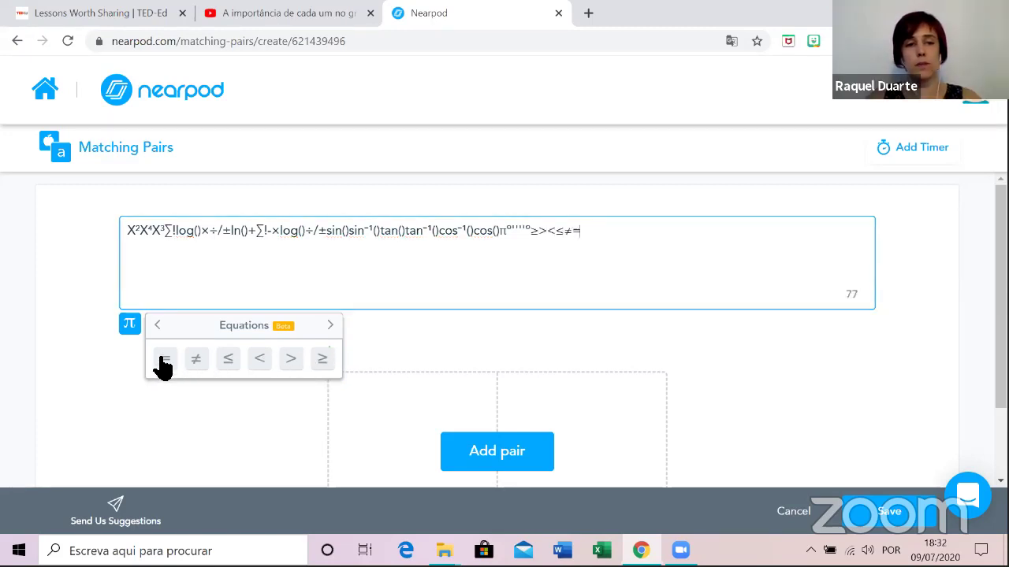
{"action": "left_click", "coordinate": [130, 329]}
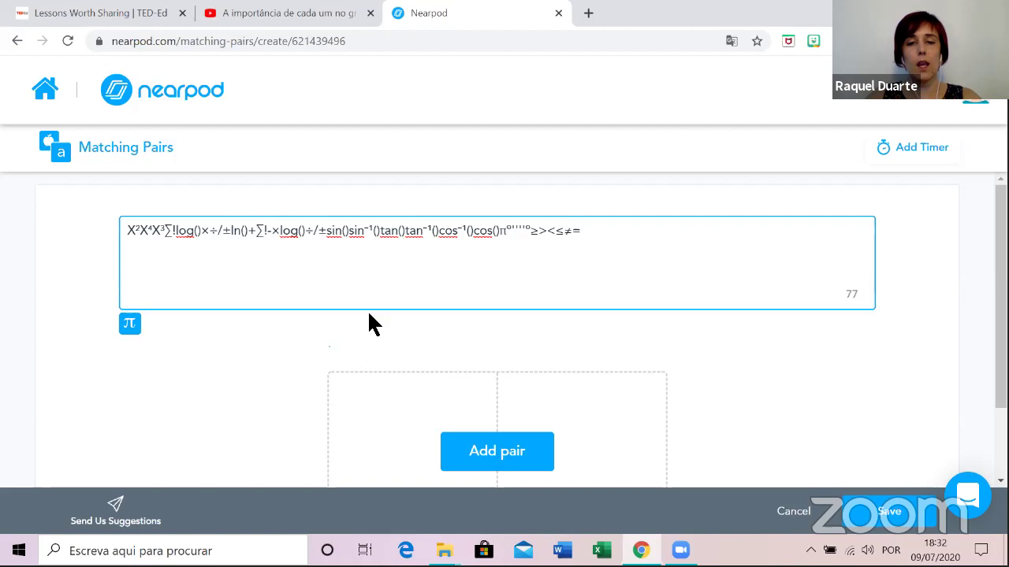
Try to save the Matching Pairs activity with only its instructions filled in.
{"action": "scroll", "coordinate": [552, 335], "scroll_direction": "down", "scroll_amount": 1}
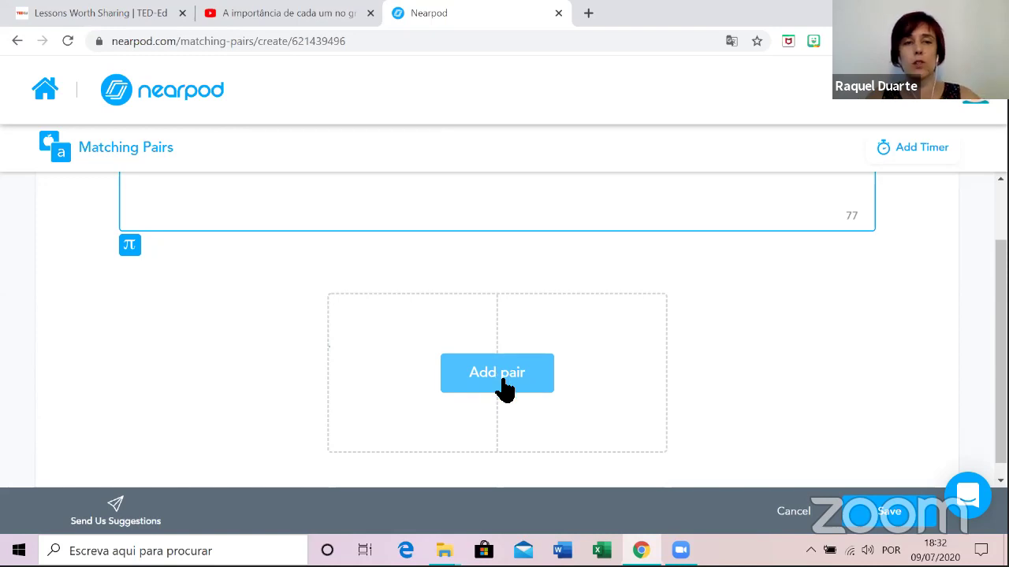
{"action": "scroll", "coordinate": [507, 368], "scroll_direction": "up", "scroll_amount": 1}
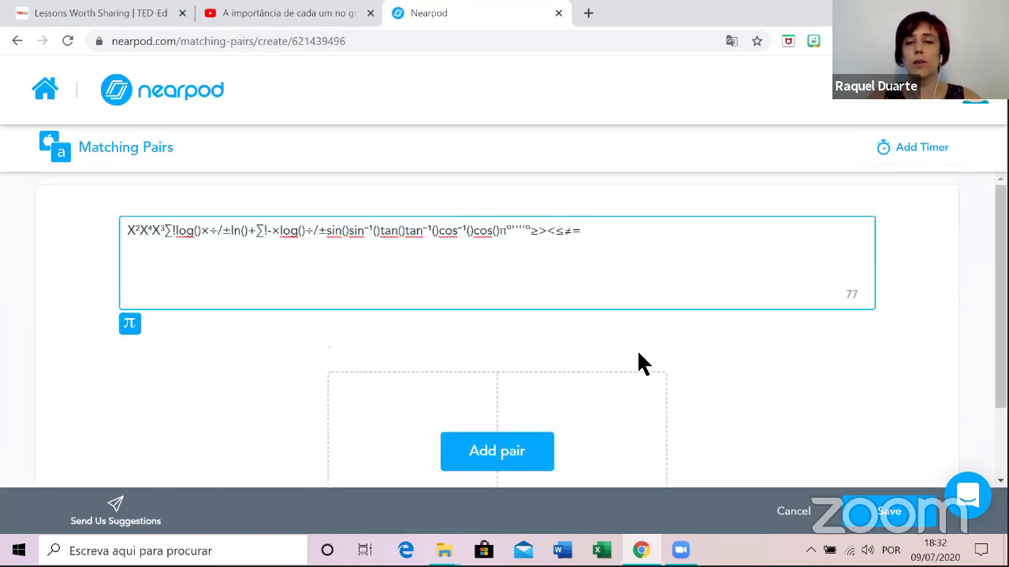
{"action": "scroll", "coordinate": [637, 360], "scroll_direction": "down", "scroll_amount": 1}
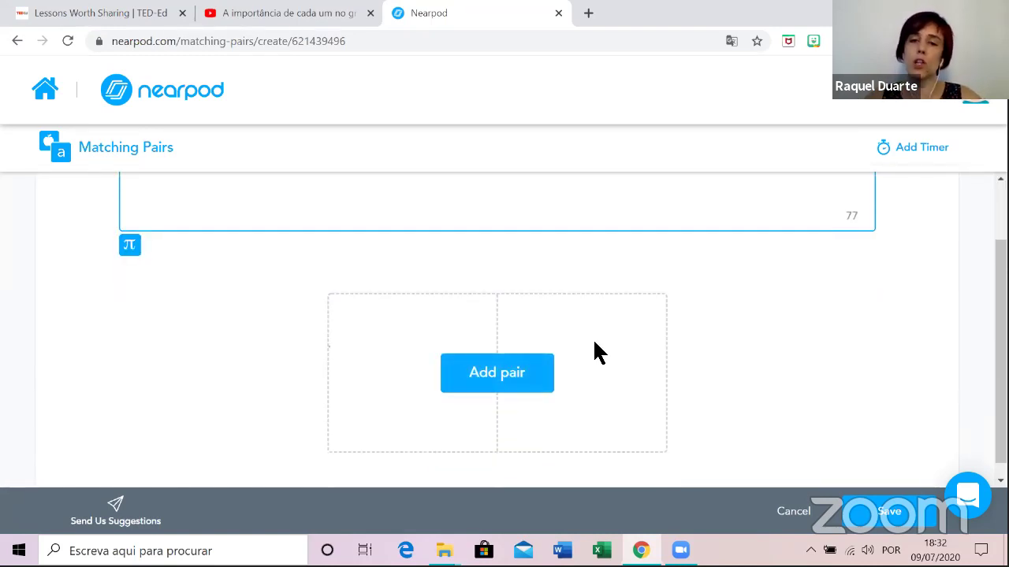
{"action": "scroll", "coordinate": [689, 308], "scroll_direction": "down", "scroll_amount": 1}
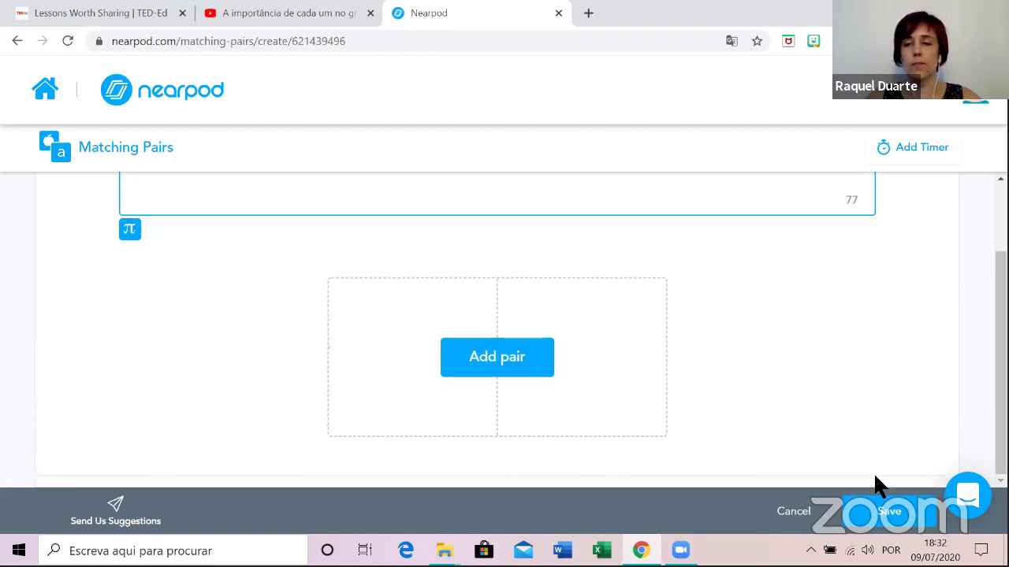
{"action": "left_click", "coordinate": [886, 511]}
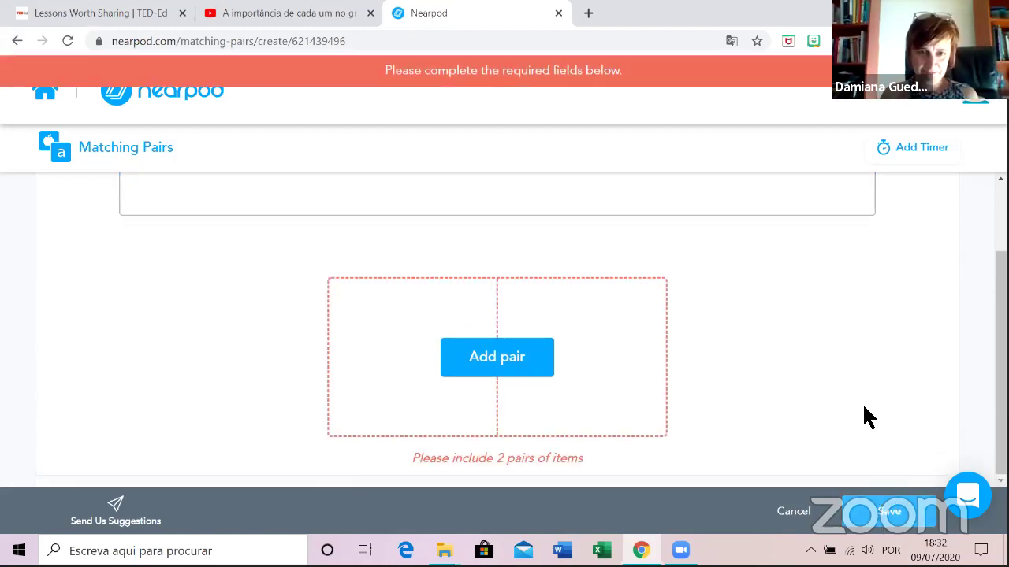
{"action": "left_click", "coordinate": [465, 356]}
{"action": "left_click", "coordinate": [400, 306]}
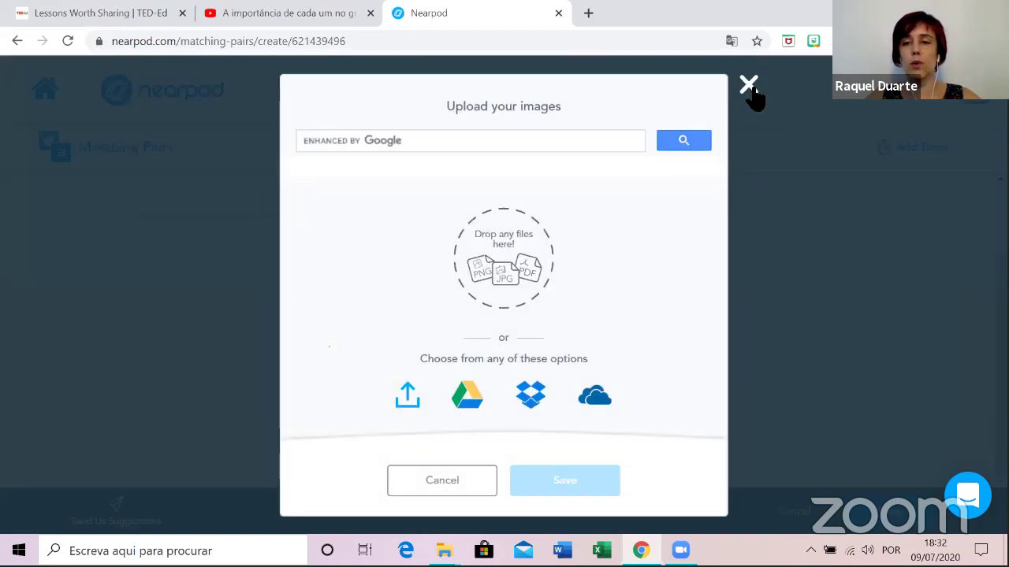
{"action": "left_click", "coordinate": [748, 86]}
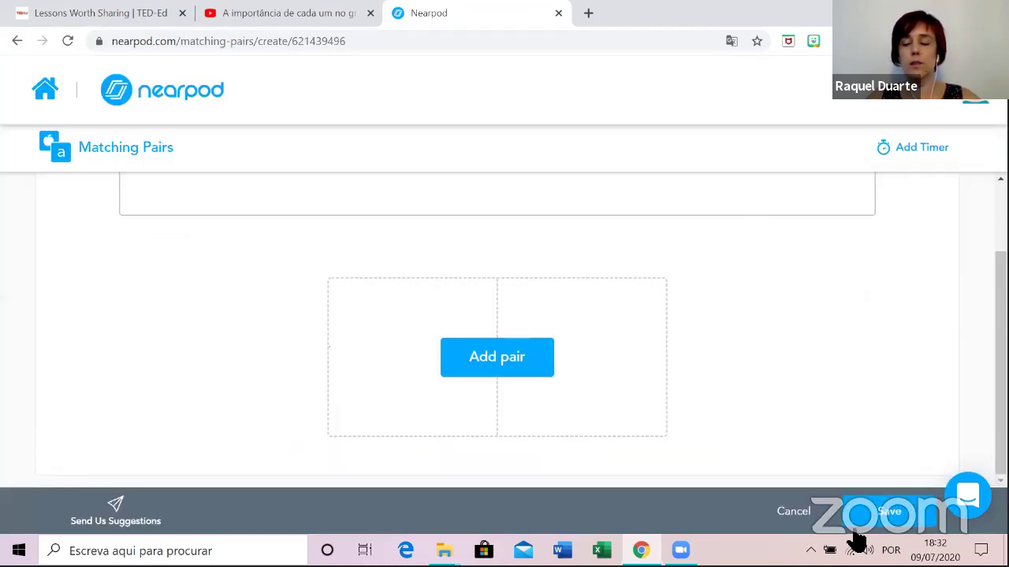
{"action": "left_click", "coordinate": [797, 513]}
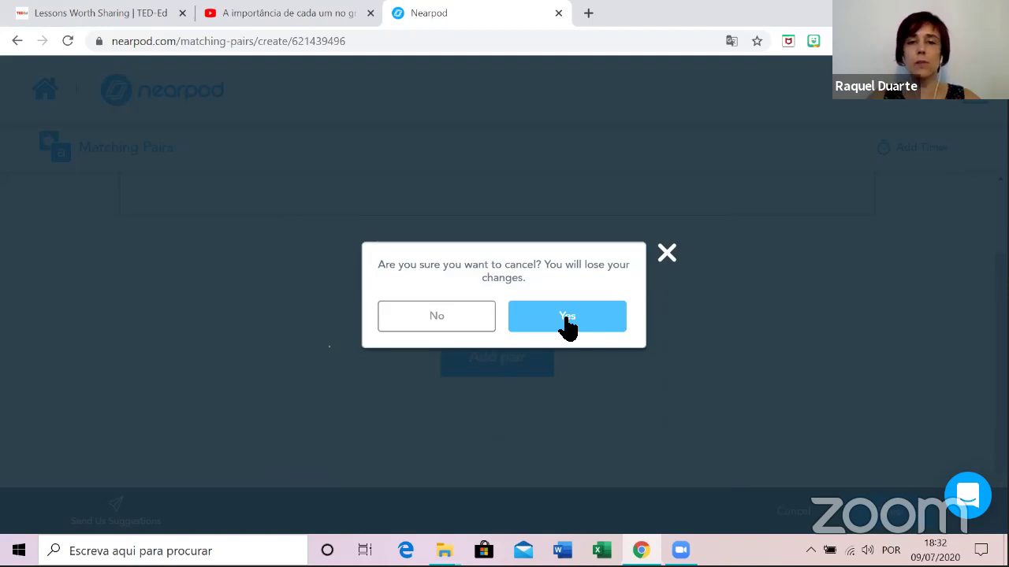
{"action": "left_click", "coordinate": [668, 254]}
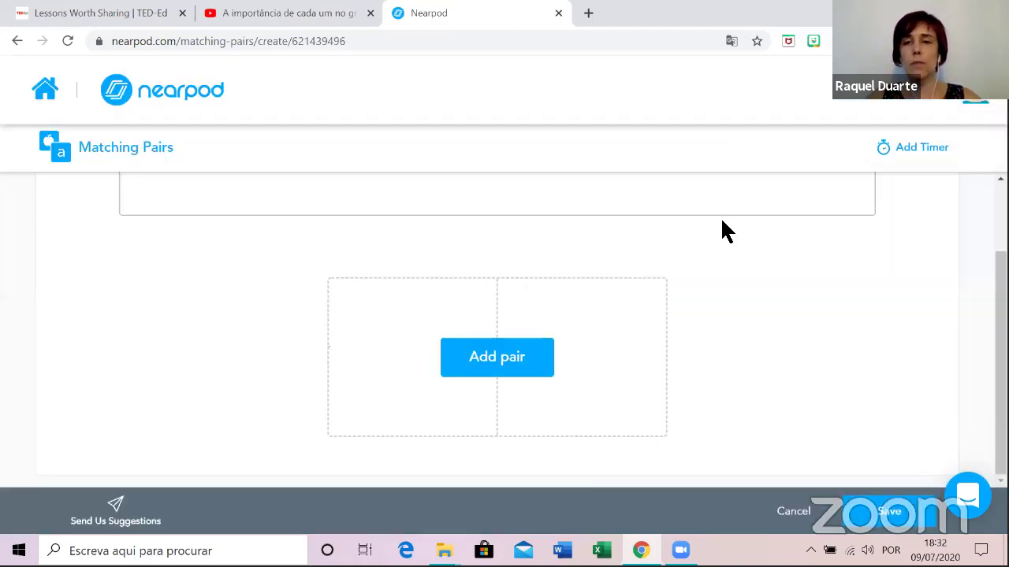
{"action": "scroll", "coordinate": [484, 226], "scroll_direction": "up", "scroll_amount": 1}
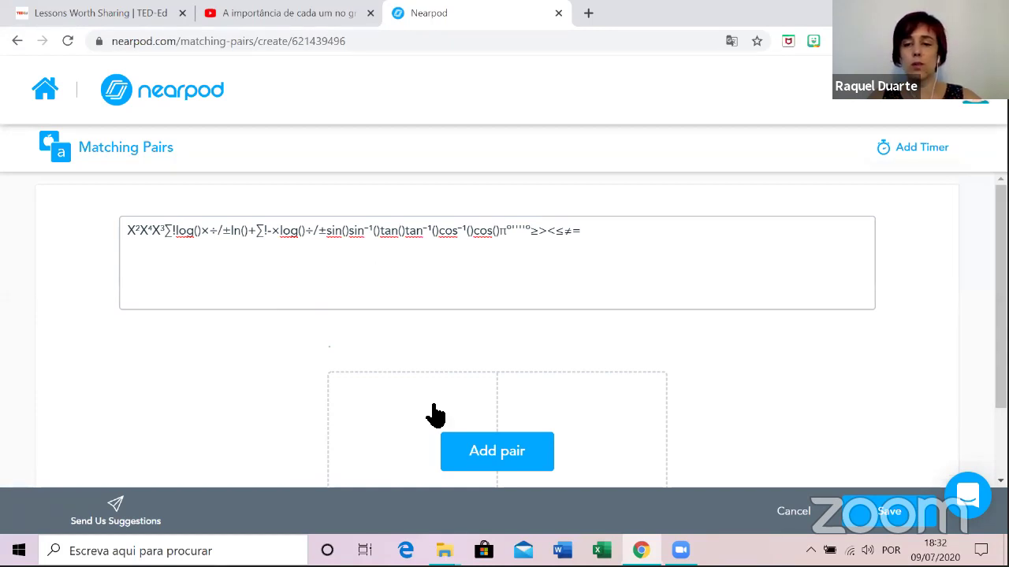
{"action": "left_click", "coordinate": [792, 513]}
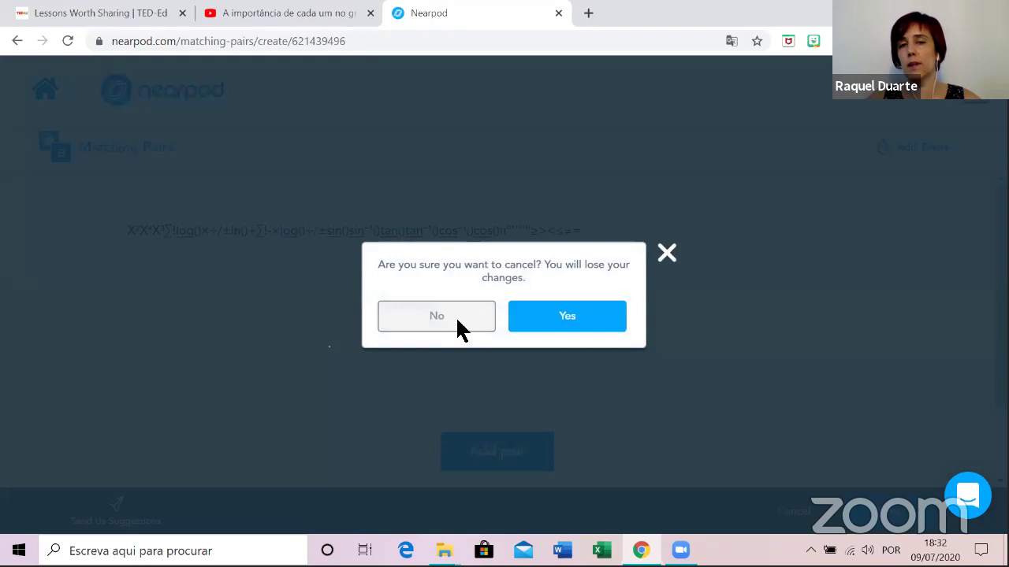
{"action": "left_click", "coordinate": [666, 256]}
{"action": "scroll", "coordinate": [943, 253], "scroll_direction": "down", "scroll_amount": 1}
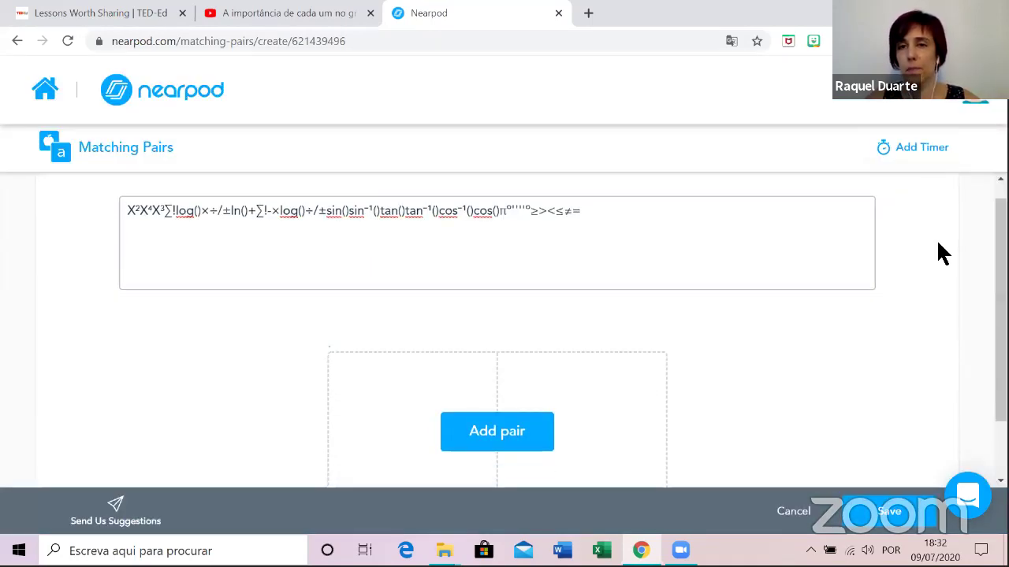
{"action": "scroll", "coordinate": [791, 216], "scroll_direction": "up", "scroll_amount": 1}
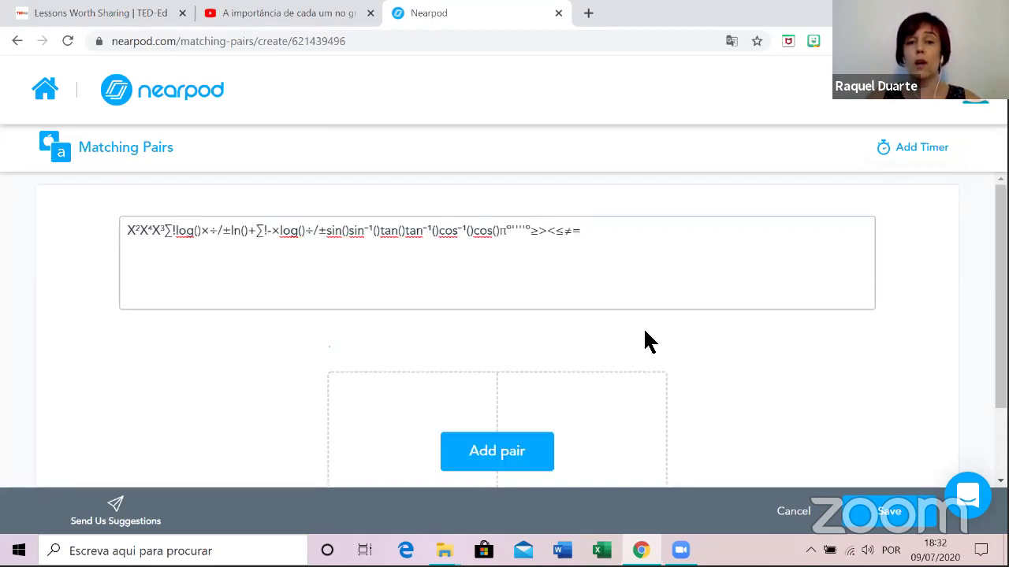
Start the first pair of the Matching Pairs activity and upload the myAvatar image from the computer as its first item.
{"action": "scroll", "coordinate": [709, 311], "scroll_direction": "down", "scroll_amount": 1}
{"action": "left_click", "coordinate": [513, 376]}
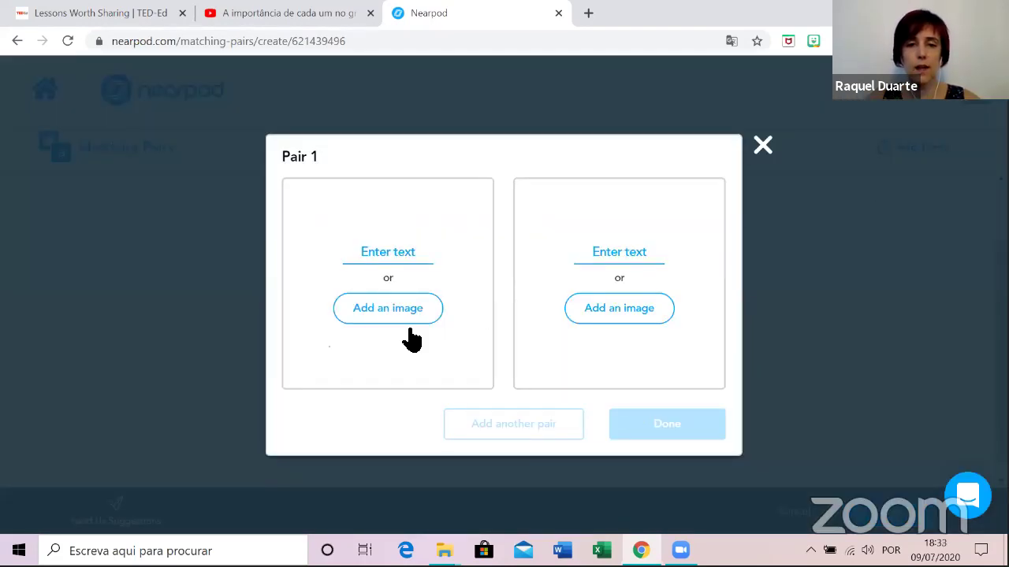
{"action": "left_click", "coordinate": [426, 309]}
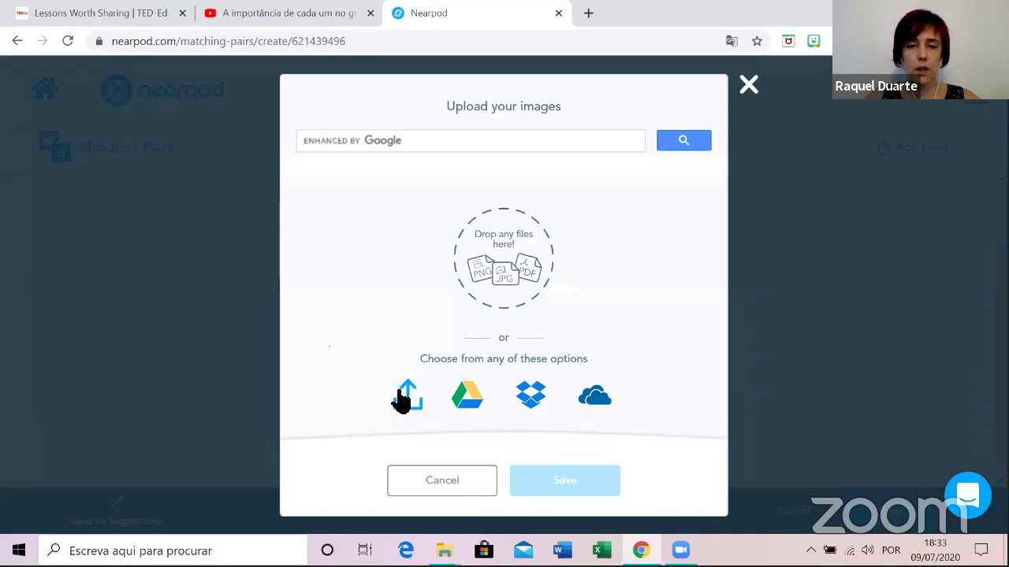
{"action": "left_click", "coordinate": [407, 396]}
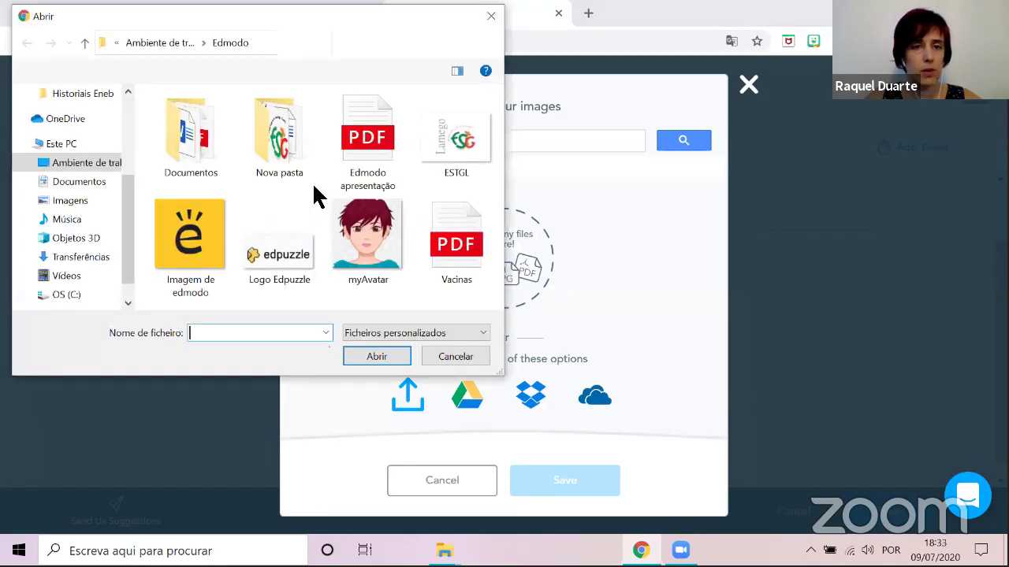
{"action": "left_click", "coordinate": [368, 262]}
{"action": "left_click", "coordinate": [376, 359]}
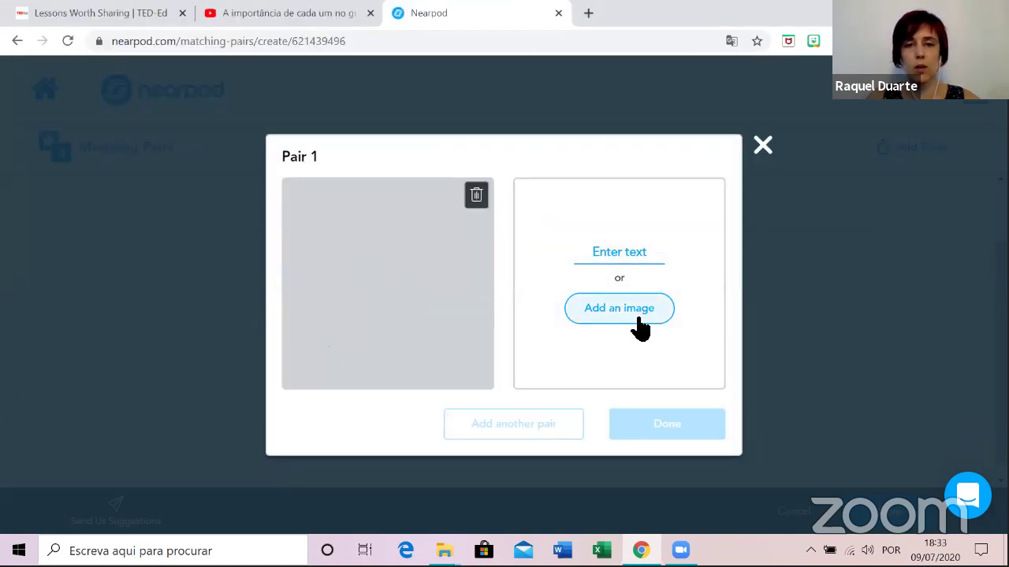
Upload myAvatar as the second item of Pair 1, finish the pair and try to save the activity.
{"action": "left_click", "coordinate": [641, 324]}
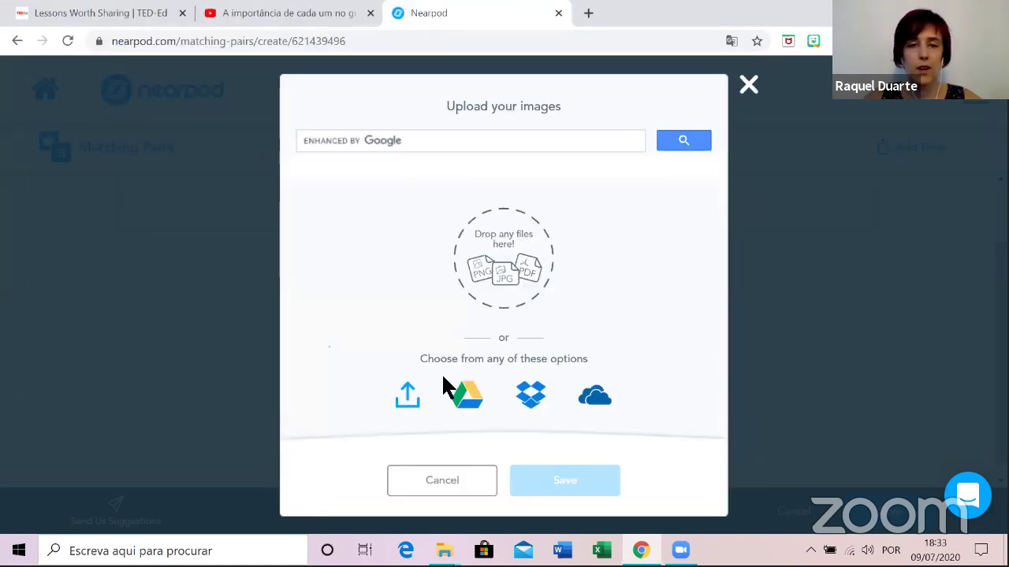
{"action": "left_click", "coordinate": [414, 398]}
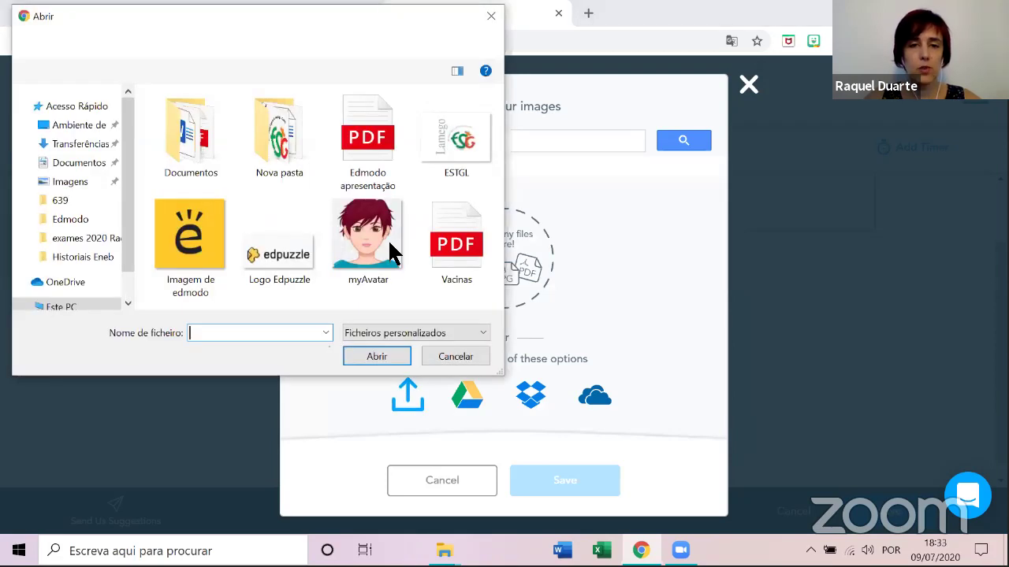
{"action": "left_click", "coordinate": [394, 256]}
{"action": "left_click", "coordinate": [400, 360]}
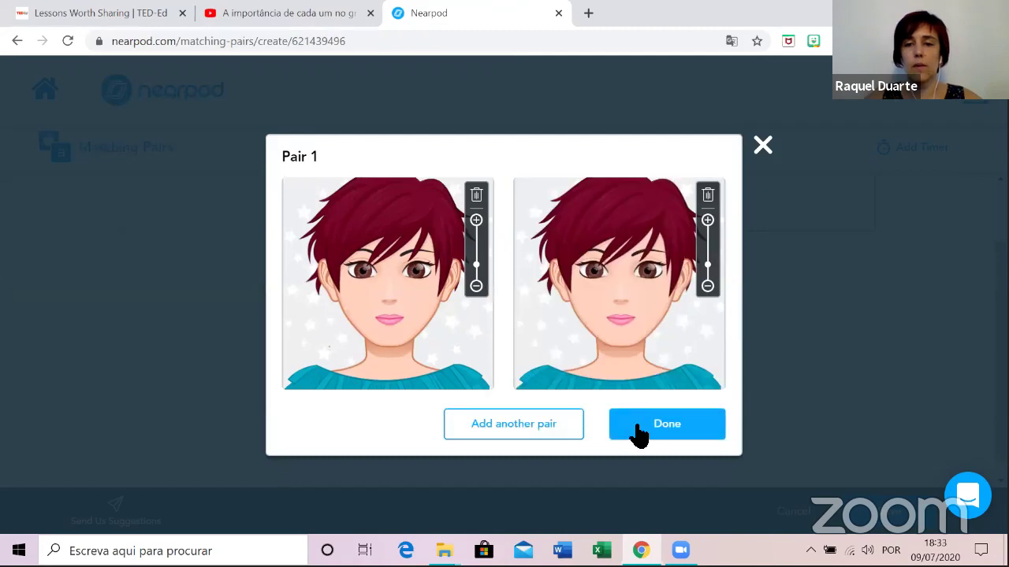
{"action": "left_click", "coordinate": [635, 431]}
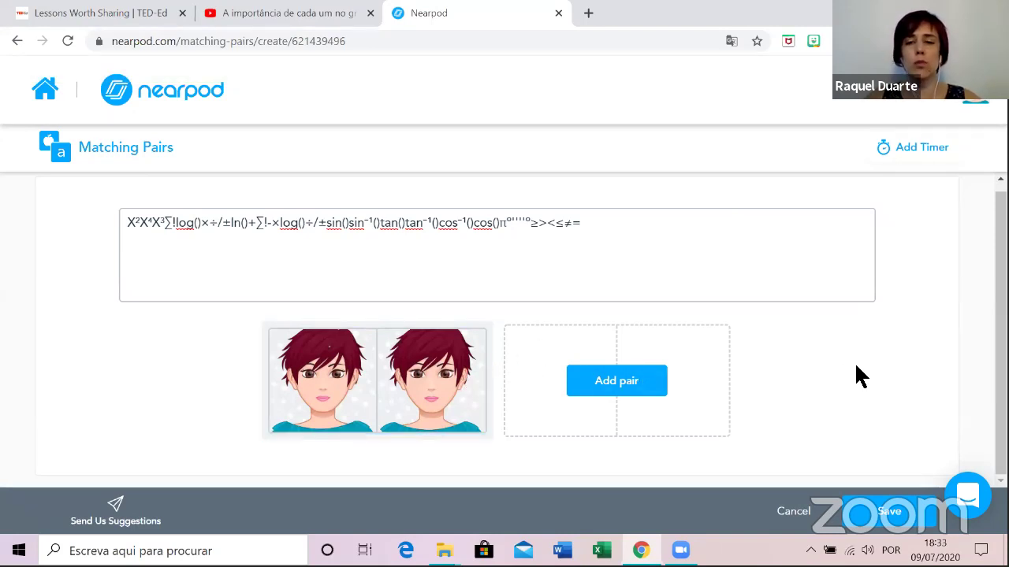
{"action": "left_click", "coordinate": [890, 512]}
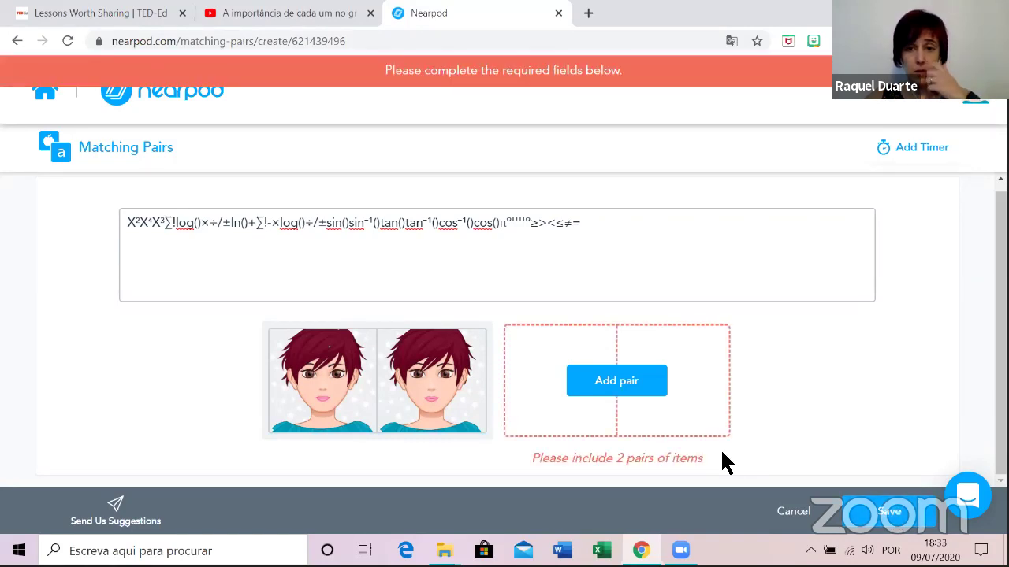
Start a second pair and upload the file Imagem de edmodo from the computer as its first item.
{"action": "left_click", "coordinate": [628, 386]}
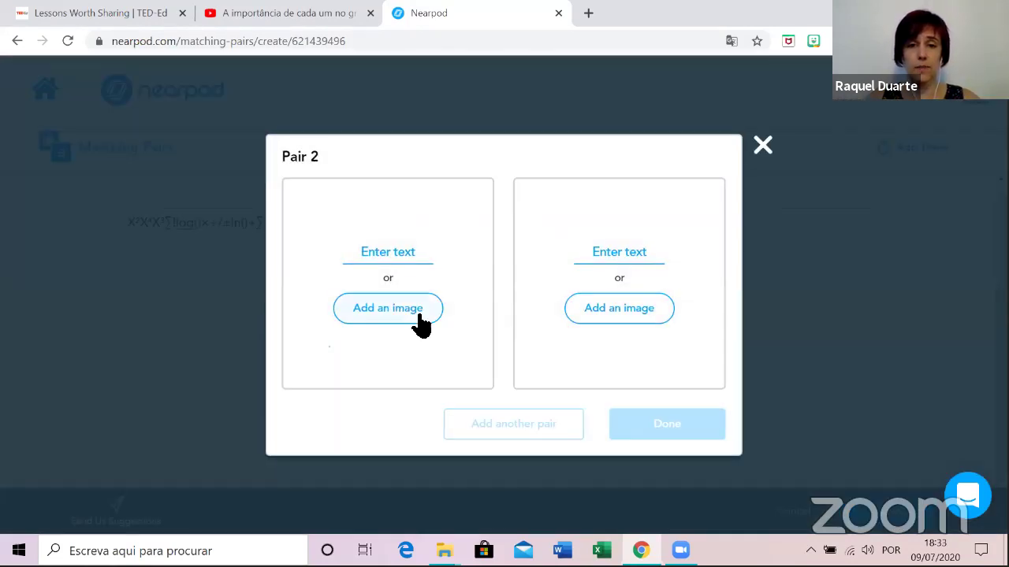
{"action": "left_click", "coordinate": [416, 313]}
{"action": "left_click", "coordinate": [406, 398]}
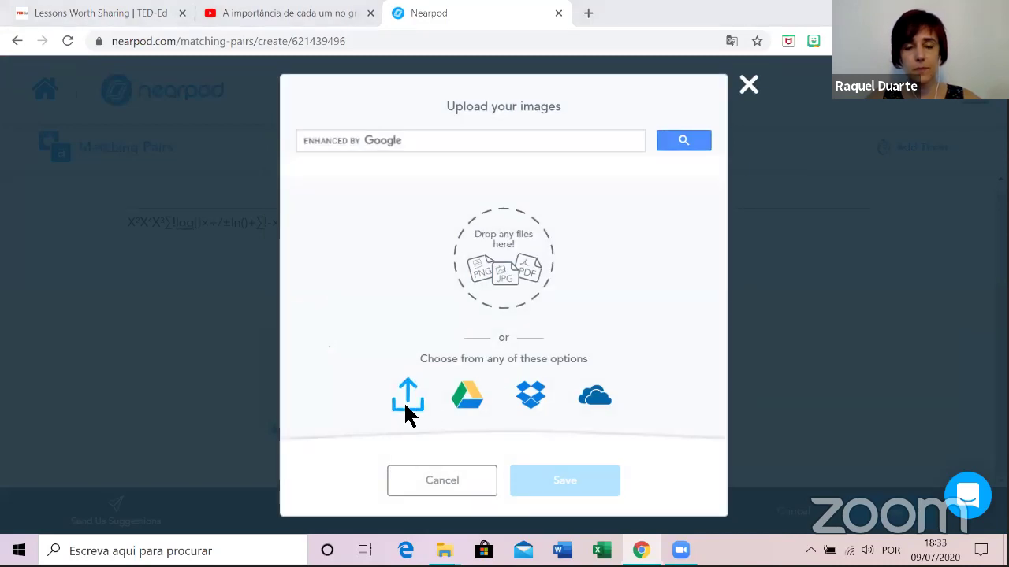
{"action": "left_click", "coordinate": [220, 253]}
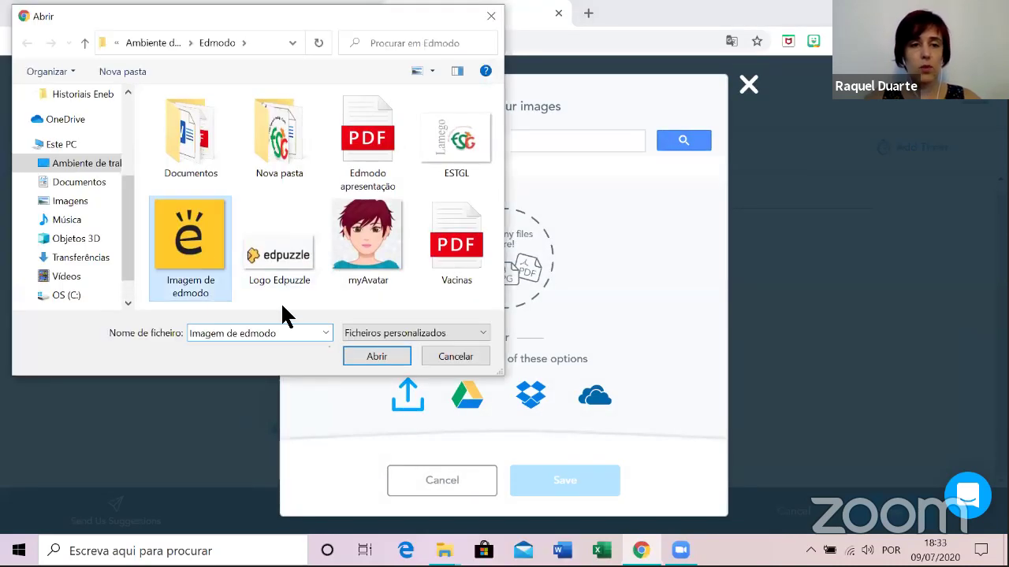
{"action": "left_click", "coordinate": [375, 356]}
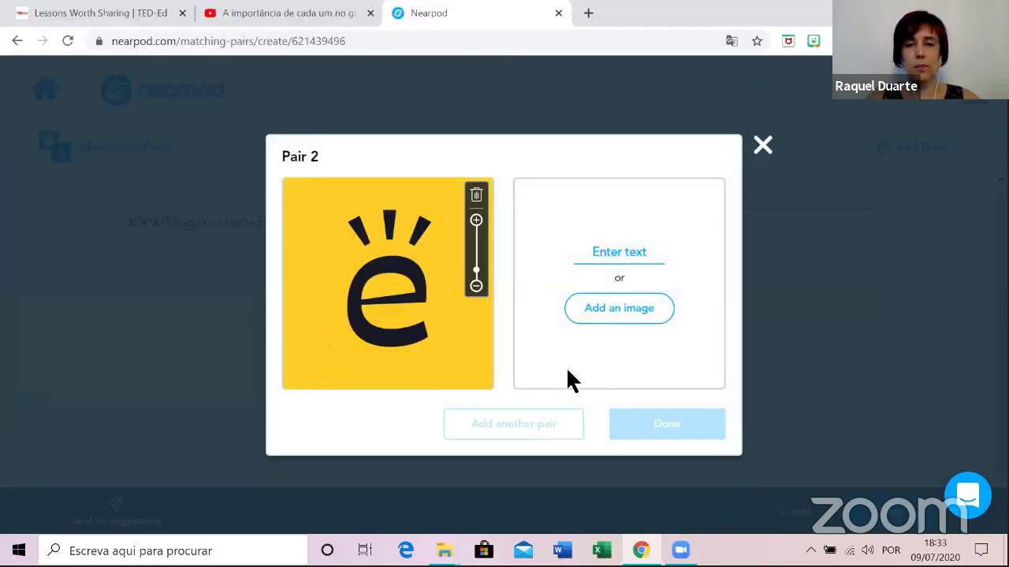
Upload Imagem de edmodo as the second item of Pair 2 as well and finish the pair.
{"action": "left_click", "coordinate": [627, 315]}
{"action": "left_click", "coordinate": [408, 398]}
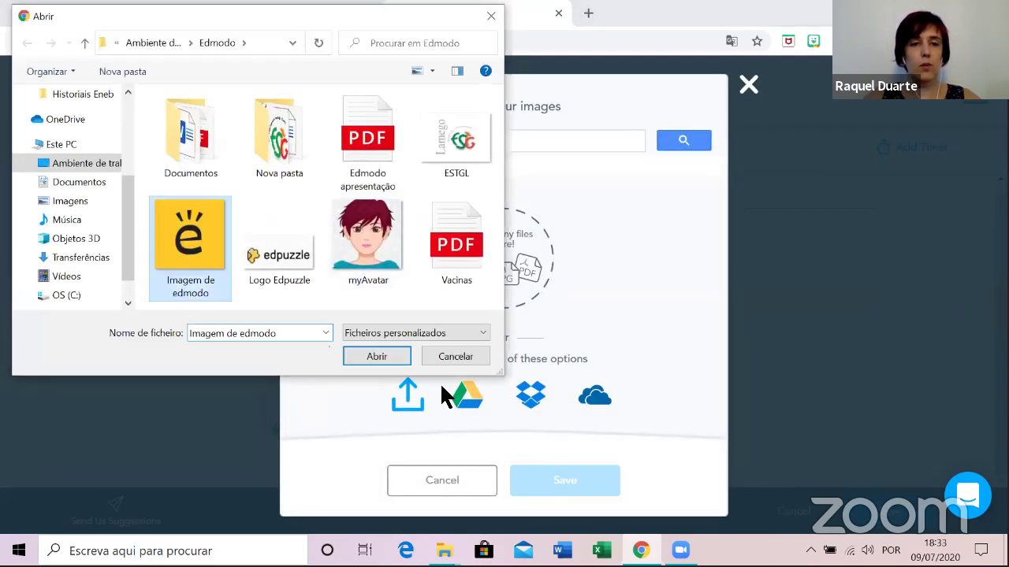
{"action": "left_click", "coordinate": [376, 357]}
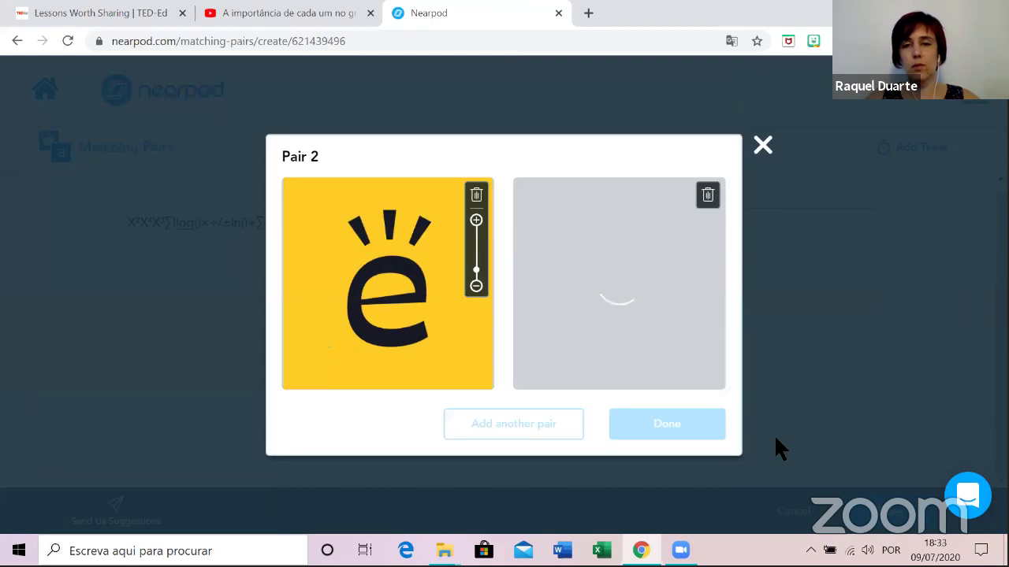
{"action": "left_click", "coordinate": [664, 429]}
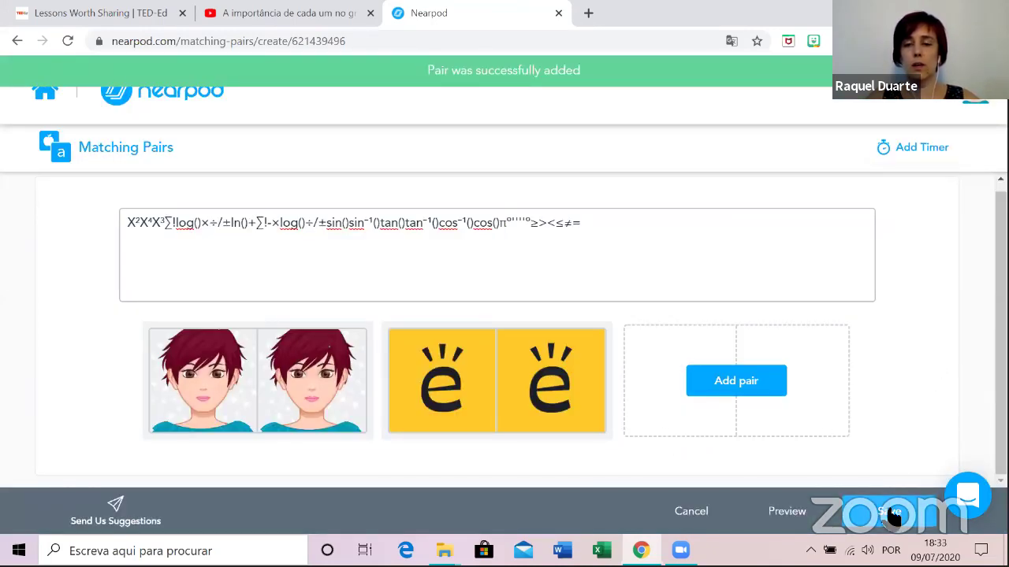
Test the avatar and Edmodo matches in the student preview and save the Matching Pairs activity to the lesson.
{"action": "left_click", "coordinate": [789, 514]}
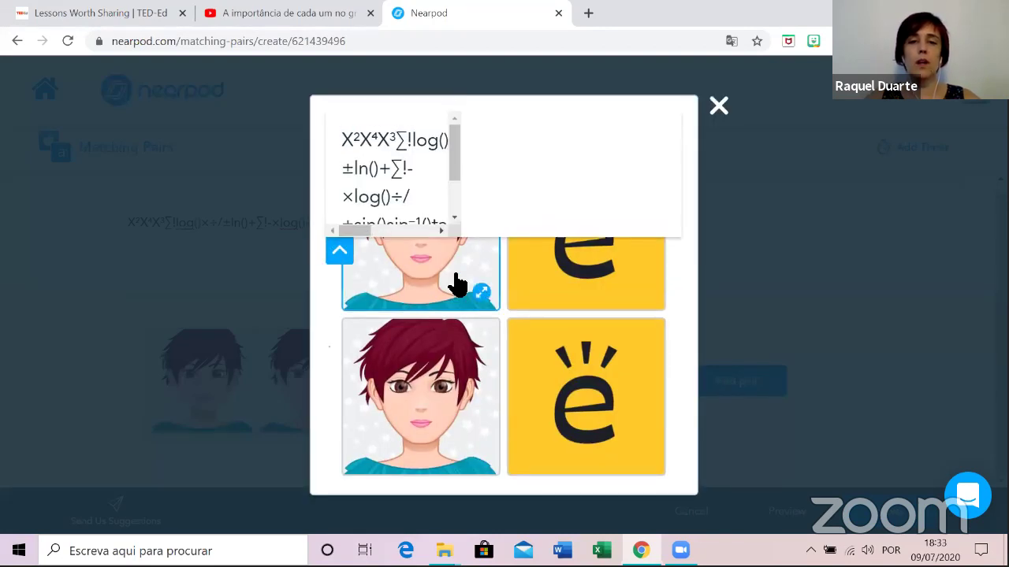
{"action": "left_click", "coordinate": [445, 360]}
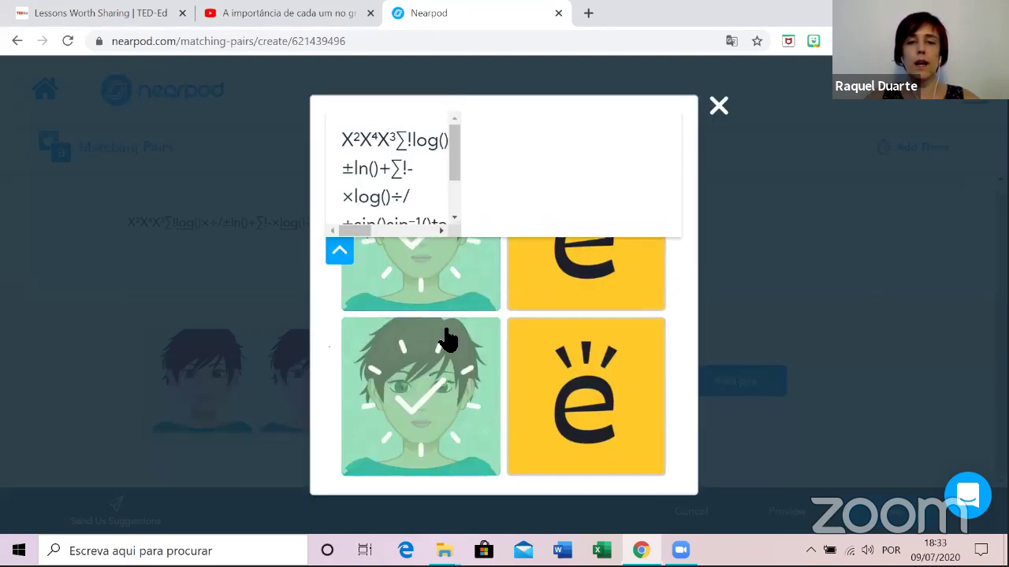
{"action": "left_click", "coordinate": [609, 359]}
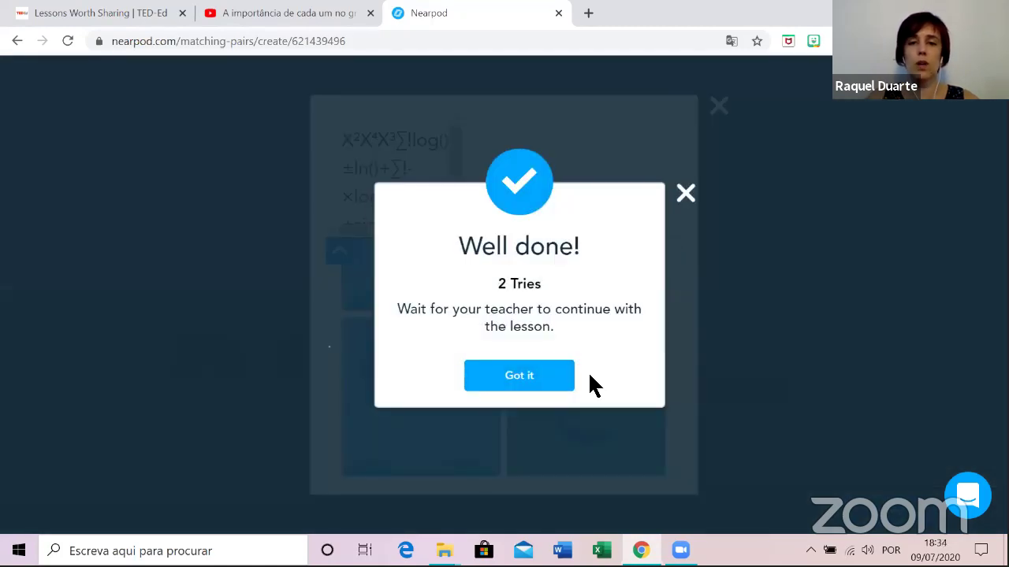
{"action": "left_click", "coordinate": [530, 378]}
{"action": "left_click", "coordinate": [716, 109]}
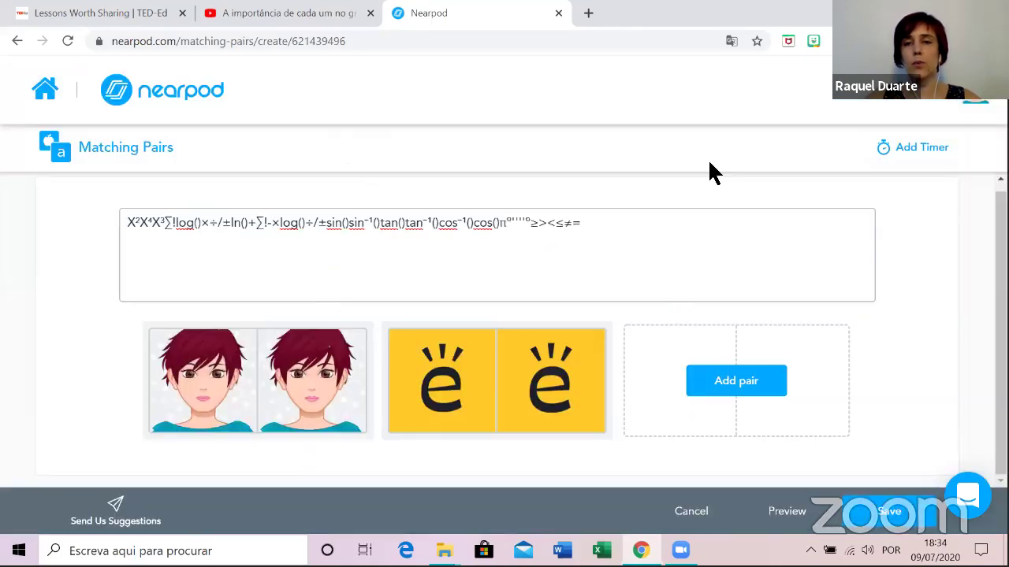
{"action": "left_click", "coordinate": [893, 514]}
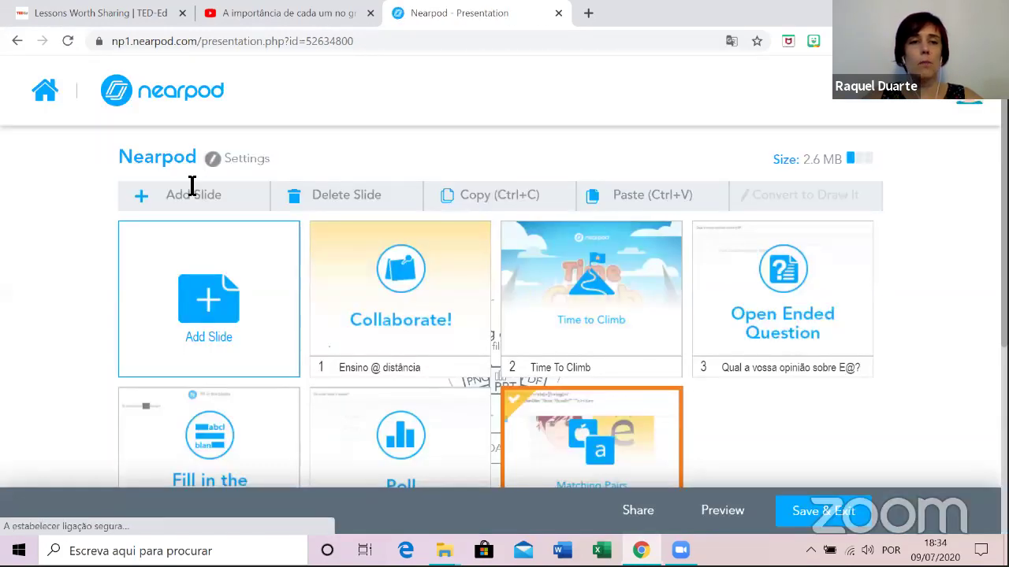
Start a new Memory Test activity as the next slide and look over its image grid.
{"action": "left_click", "coordinate": [190, 331]}
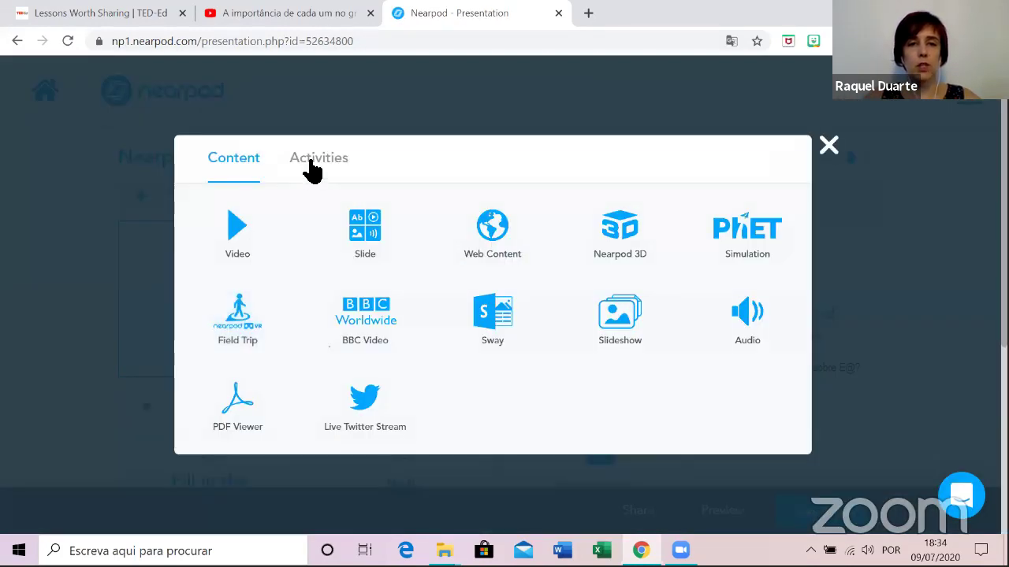
{"action": "left_click", "coordinate": [314, 169]}
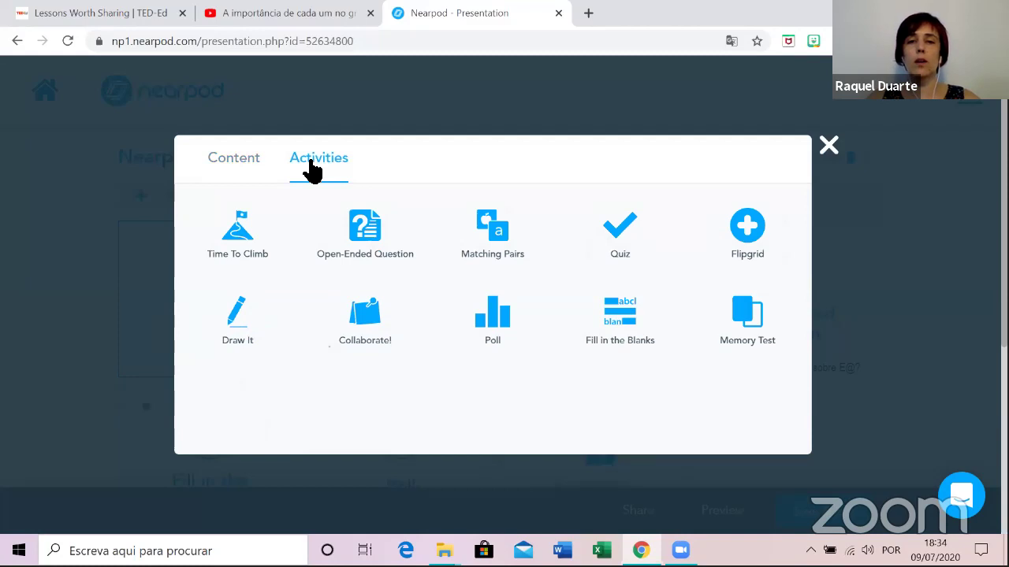
{"action": "left_click", "coordinate": [752, 335]}
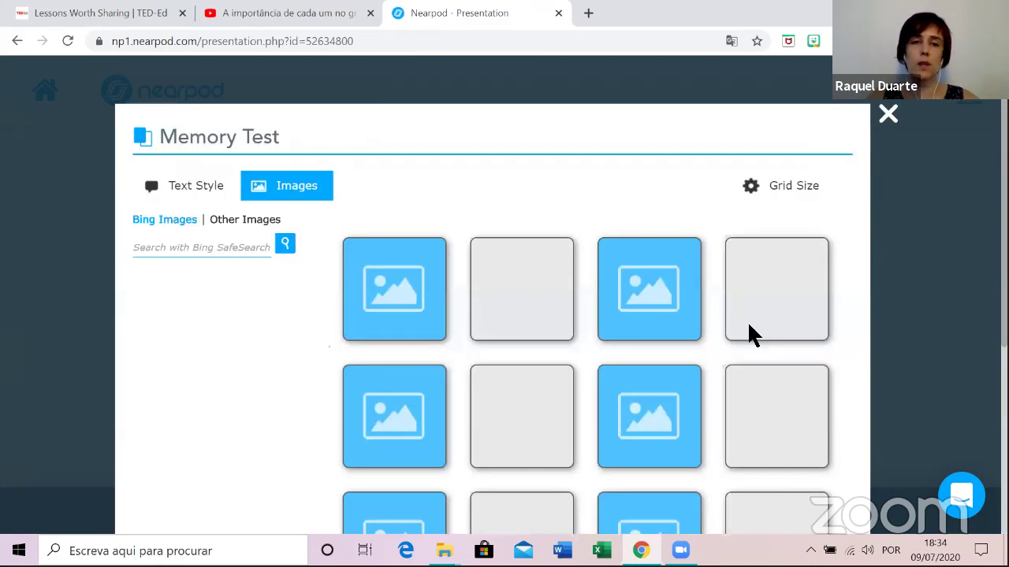
{"action": "scroll", "coordinate": [510, 182], "scroll_direction": "down", "scroll_amount": 1}
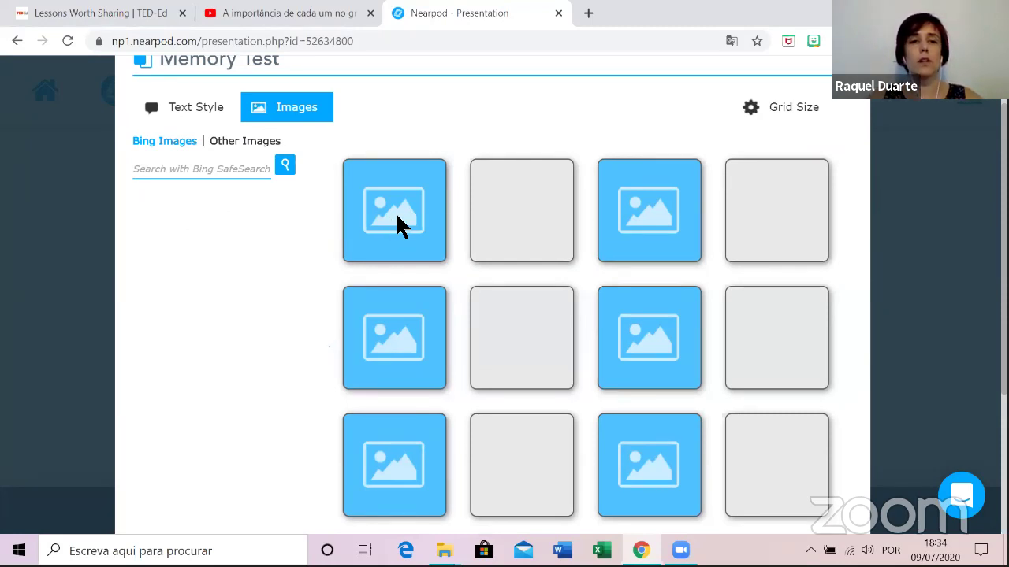
{"action": "scroll", "coordinate": [395, 224], "scroll_direction": "up", "scroll_amount": 1}
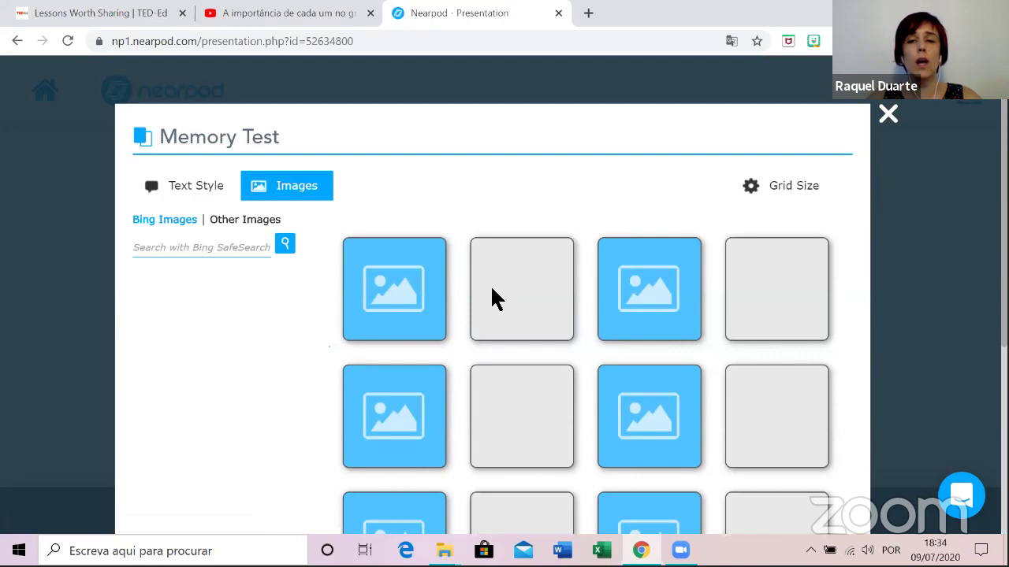
{"action": "scroll", "coordinate": [461, 263], "scroll_direction": "down", "scroll_amount": 1}
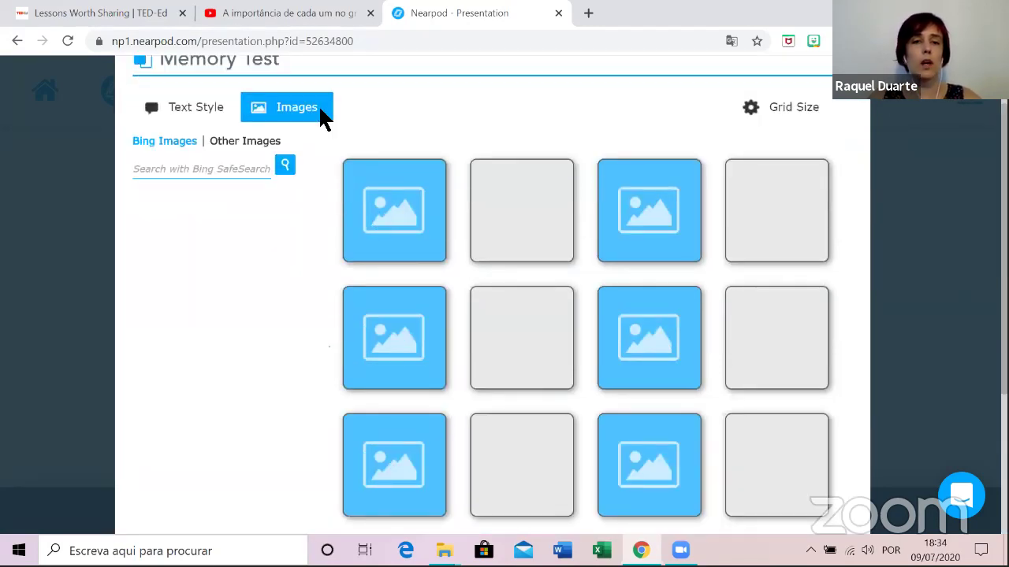
Try the 6, 8 and 12 pair grid sizes for the Memory Test and set the grid to 12 pairs.
{"action": "scroll", "coordinate": [393, 163], "scroll_direction": "down", "scroll_amount": 1}
{"action": "scroll", "coordinate": [387, 170], "scroll_direction": "up", "scroll_amount": 2}
{"action": "left_click", "coordinate": [840, 195]}
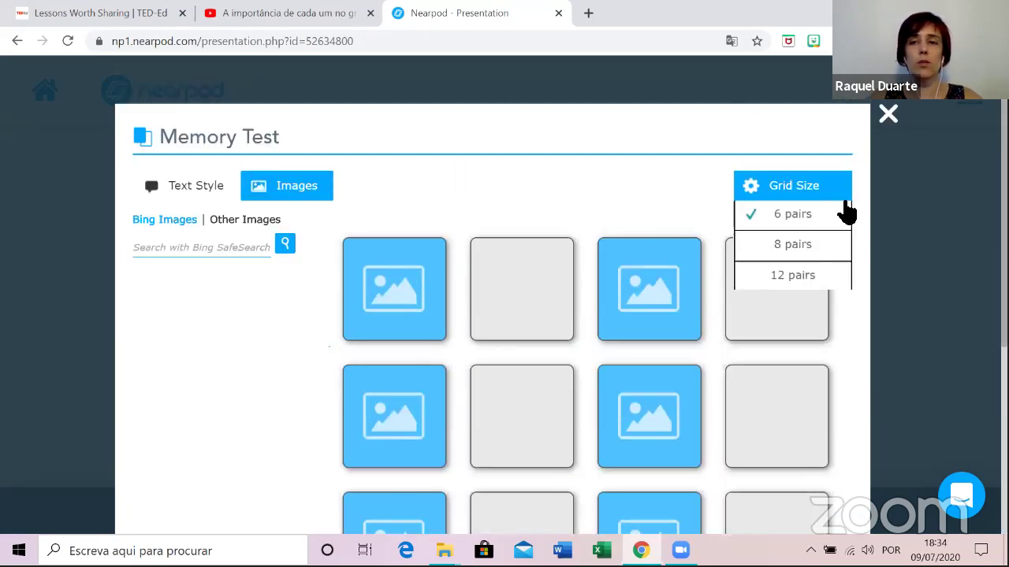
{"action": "left_click", "coordinate": [802, 246]}
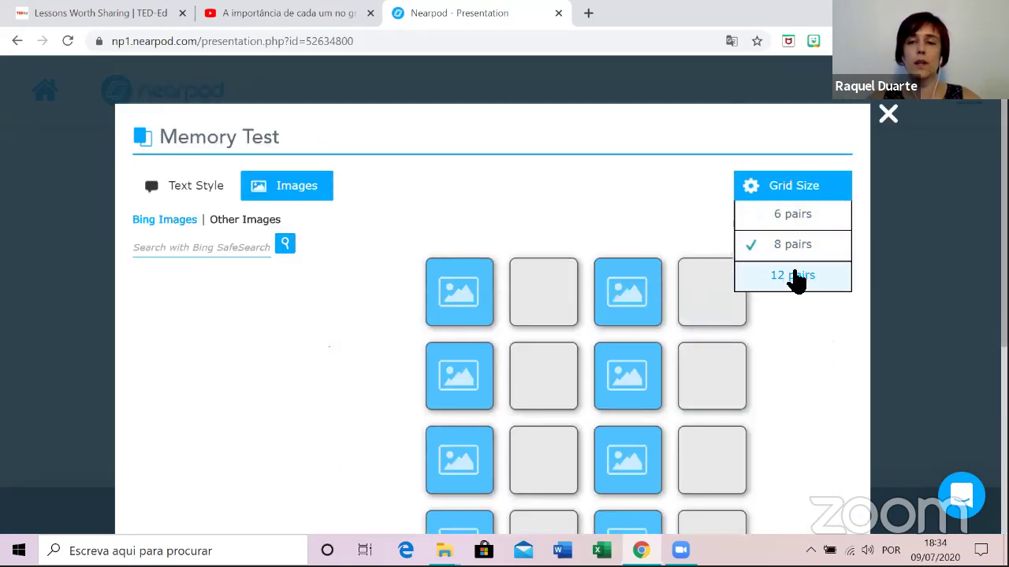
{"action": "left_click", "coordinate": [795, 277]}
{"action": "left_click", "coordinate": [798, 245]}
{"action": "left_click", "coordinate": [799, 217]}
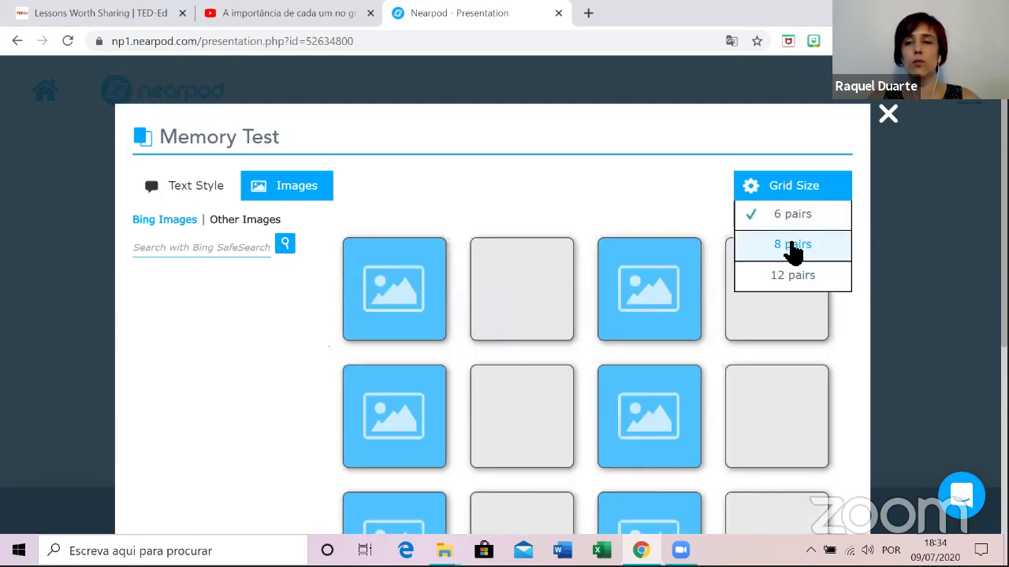
{"action": "left_click", "coordinate": [792, 276]}
{"action": "scroll", "coordinate": [630, 296], "scroll_direction": "down", "scroll_amount": 1}
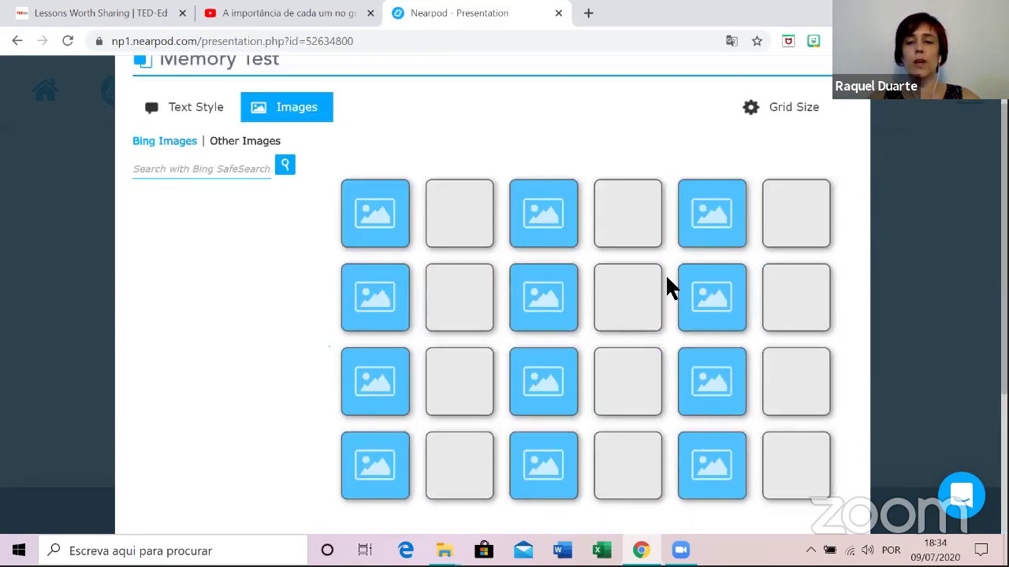
{"action": "scroll", "coordinate": [741, 205], "scroll_direction": "up", "scroll_amount": 1}
{"action": "mouse_move", "coordinate": [756, 197]}
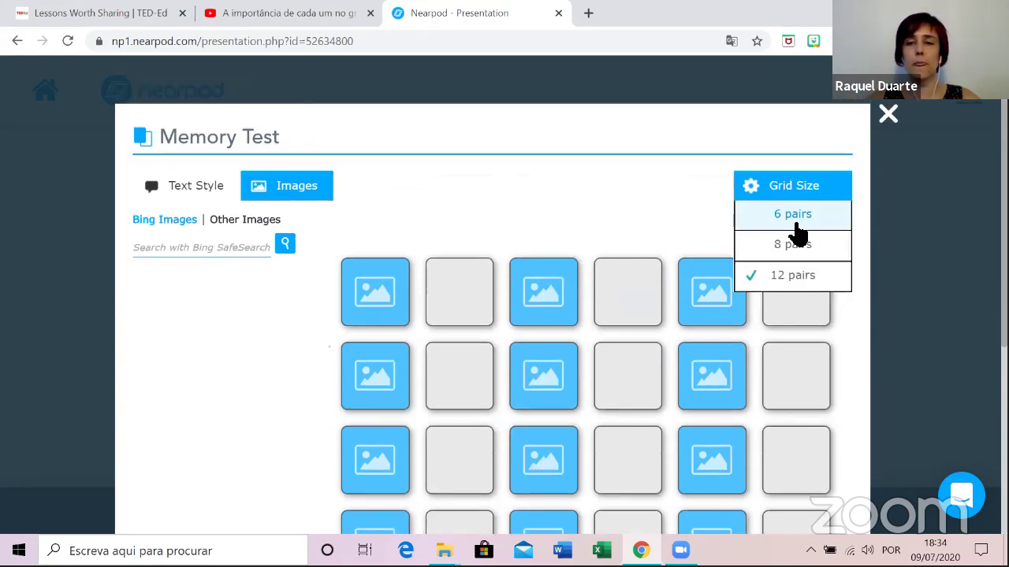
{"action": "left_click", "coordinate": [798, 229]}
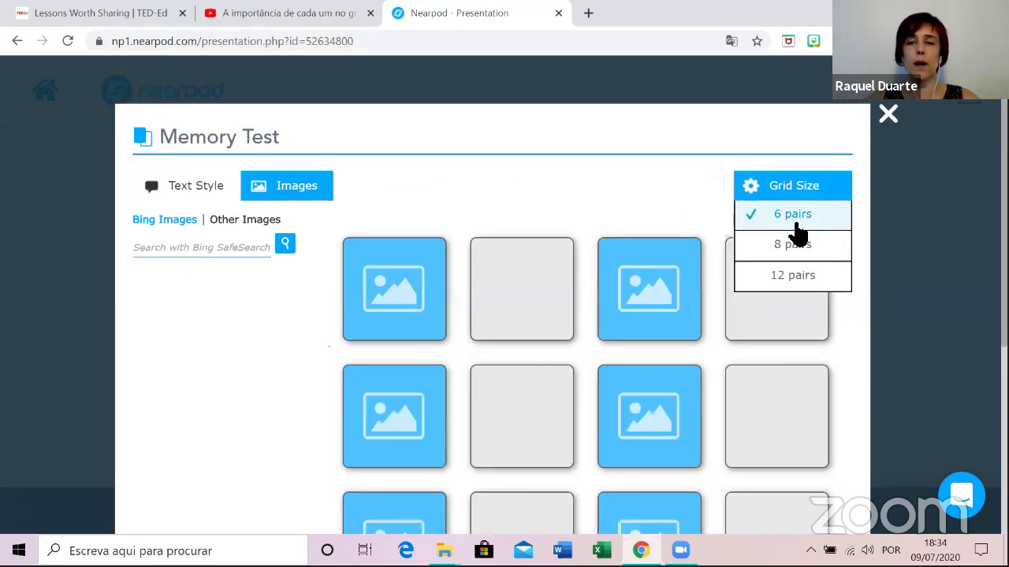
{"action": "left_click", "coordinate": [792, 277]}
Upload the file myAvatar from the computer to the Memory Test's other images, choosing the same file a second time.
{"action": "left_click", "coordinate": [249, 222]}
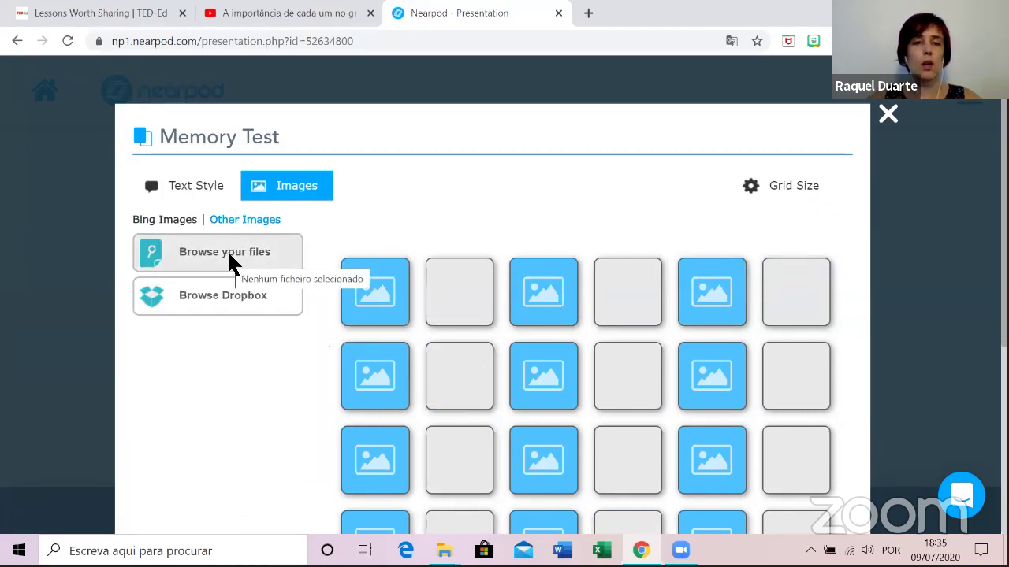
{"action": "left_click", "coordinate": [228, 254]}
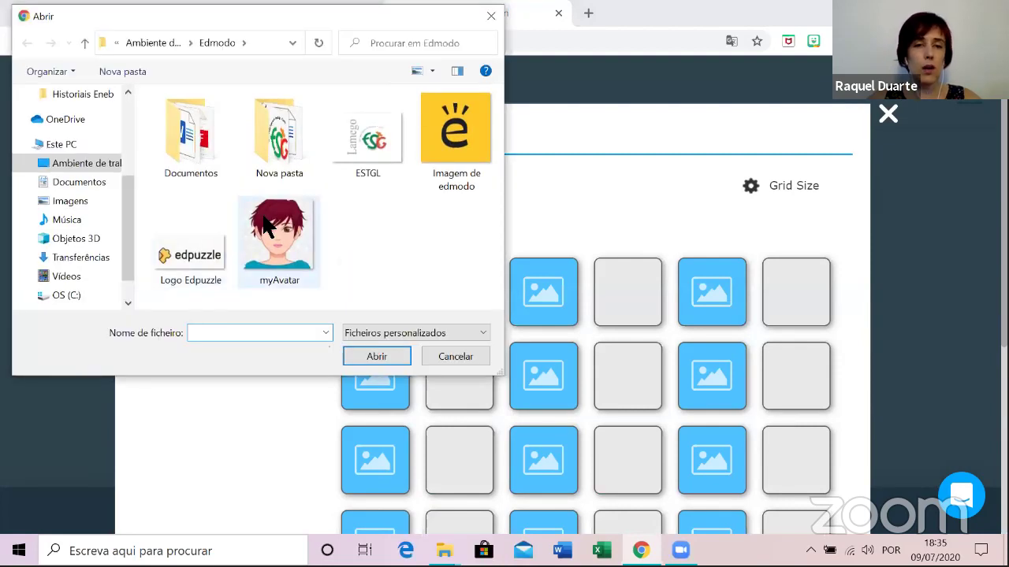
{"action": "left_click", "coordinate": [266, 224]}
{"action": "left_click", "coordinate": [345, 356]}
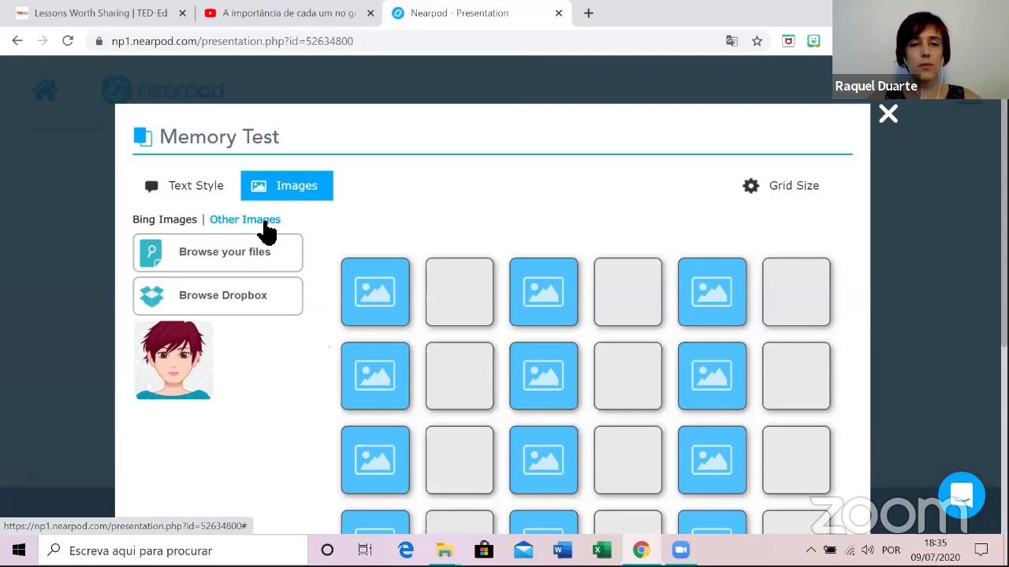
{"action": "left_click", "coordinate": [263, 256]}
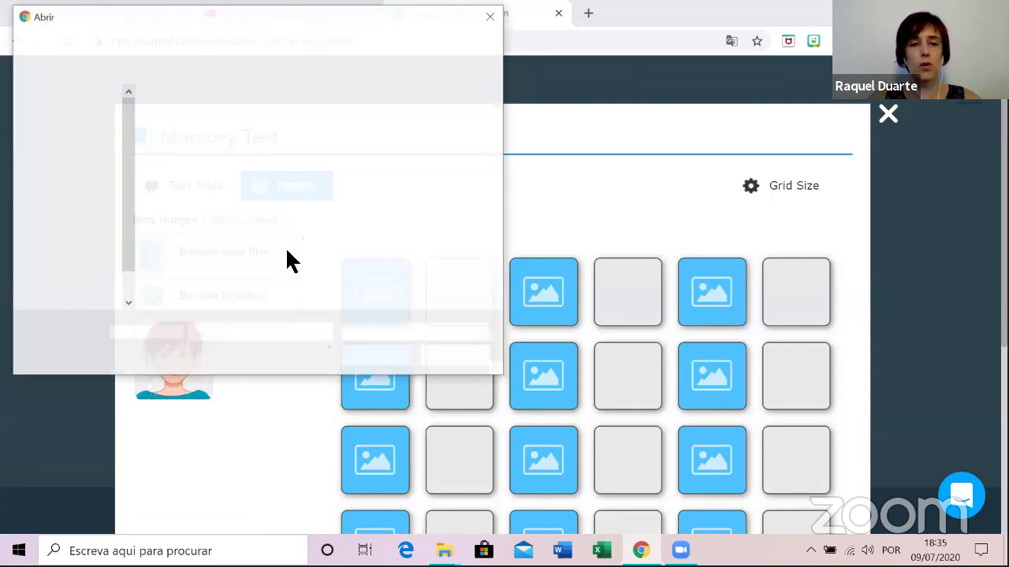
{"action": "left_click", "coordinate": [298, 252]}
{"action": "left_click", "coordinate": [378, 354]}
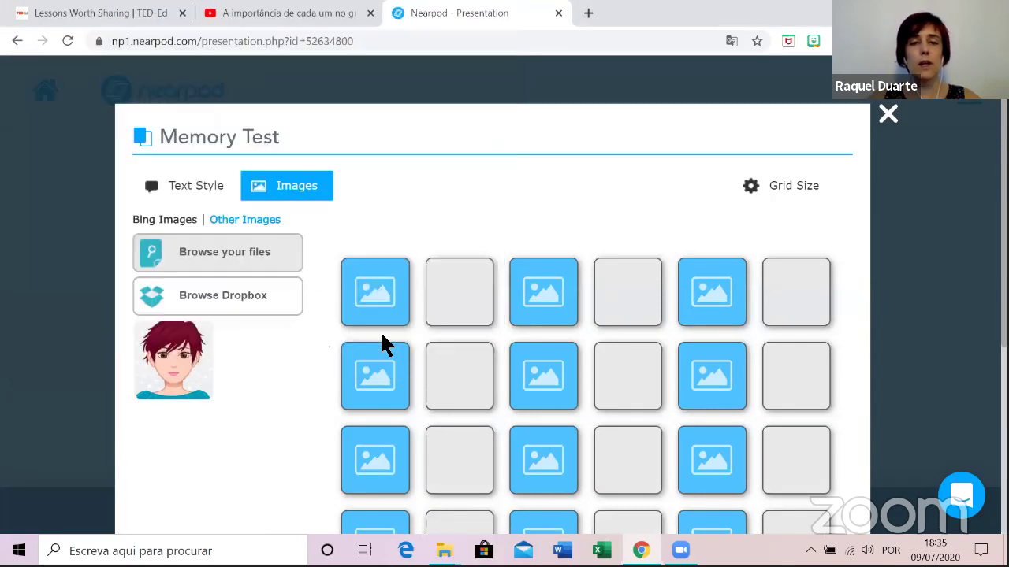
{"action": "scroll", "coordinate": [546, 207], "scroll_direction": "down", "scroll_amount": 2}
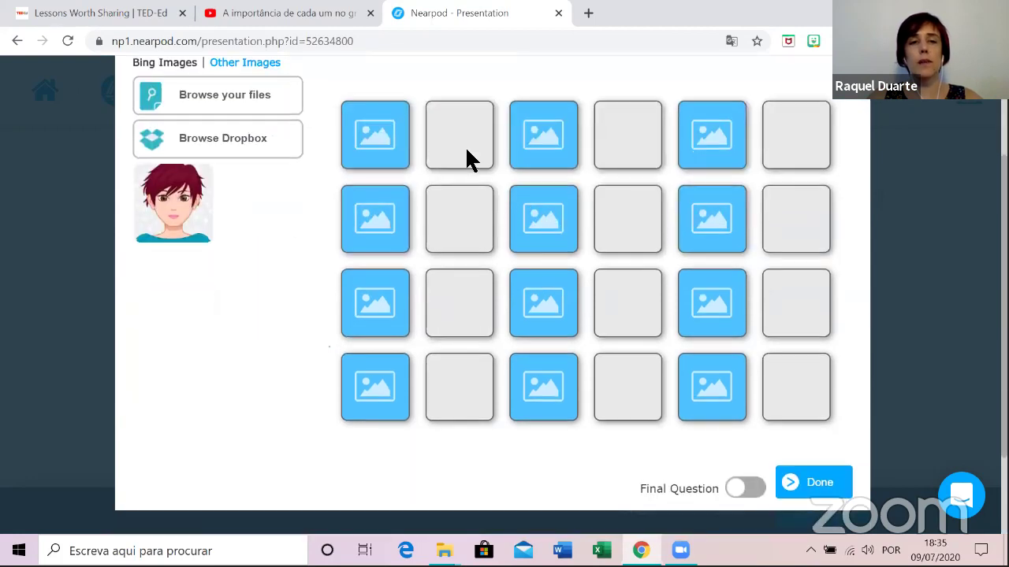
{"action": "scroll", "coordinate": [513, 158], "scroll_direction": "up", "scroll_amount": 1}
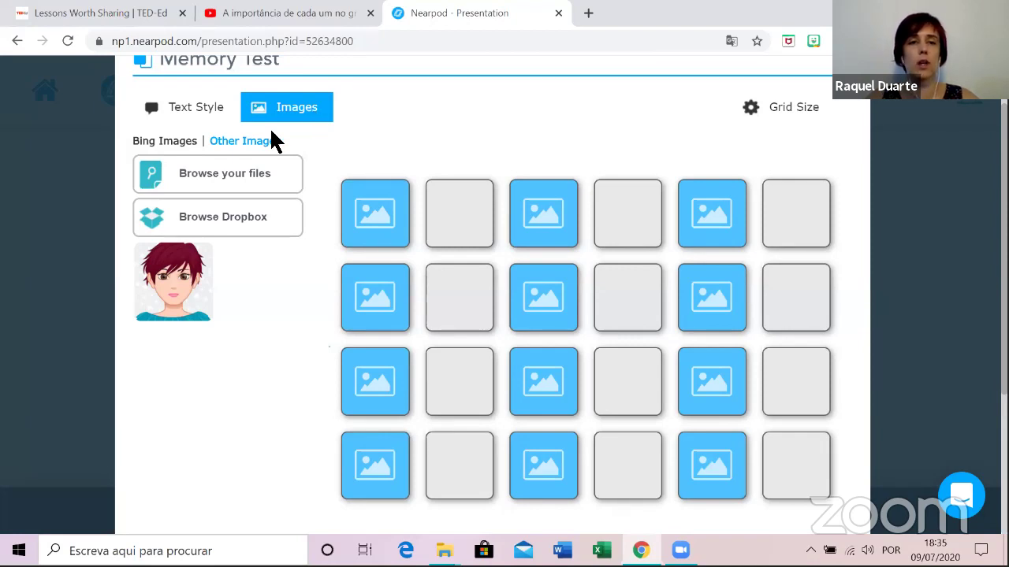
Upload the file Logo Edpuzzle from the computer as the next Memory Test image.
{"action": "left_click", "coordinate": [244, 180]}
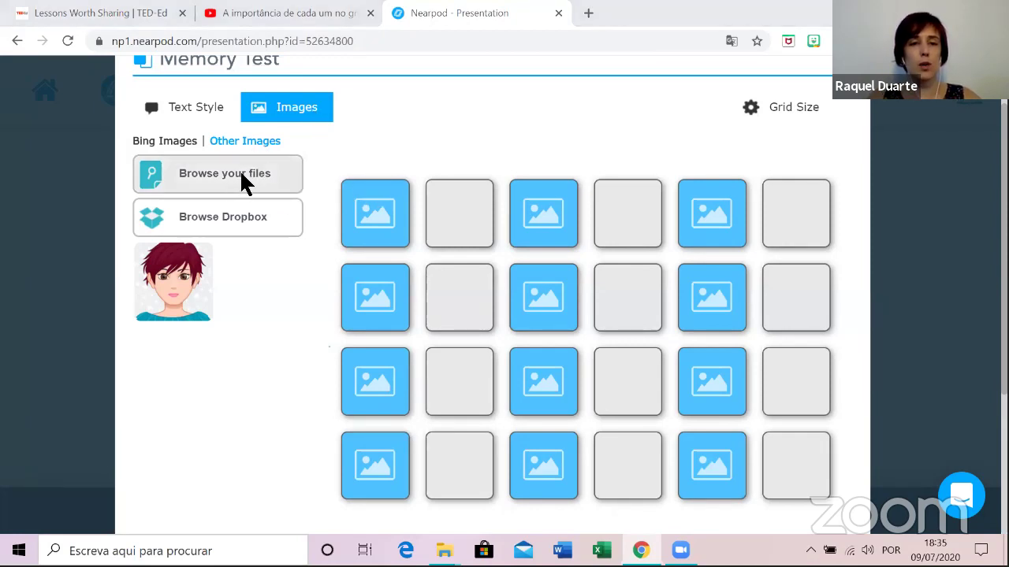
{"action": "left_click", "coordinate": [197, 252]}
{"action": "left_click", "coordinate": [375, 356]}
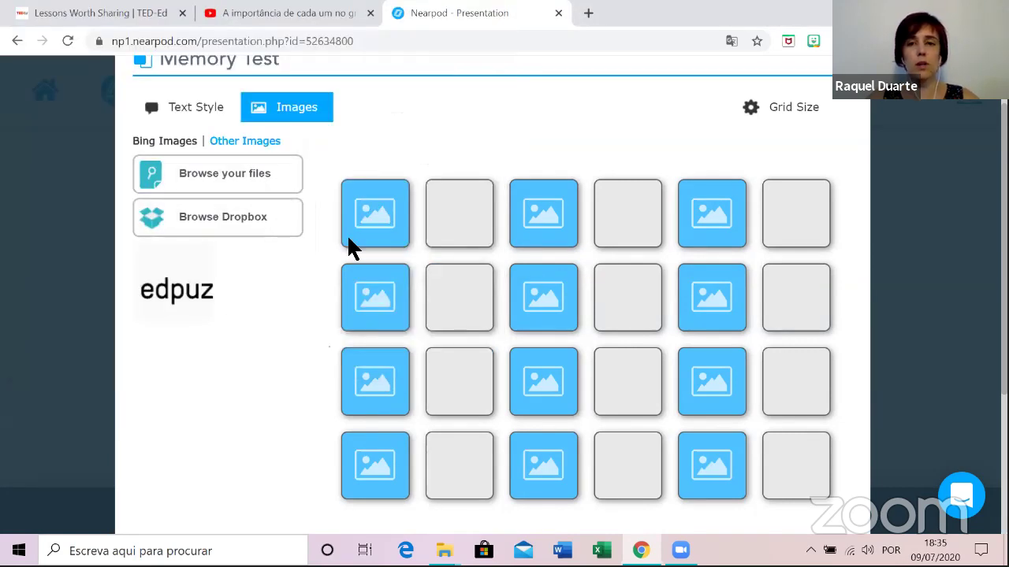
Try to finish the Memory Test with its cards still empty and close the activity without saving it.
{"action": "scroll", "coordinate": [248, 307], "scroll_direction": "down", "scroll_amount": 1}
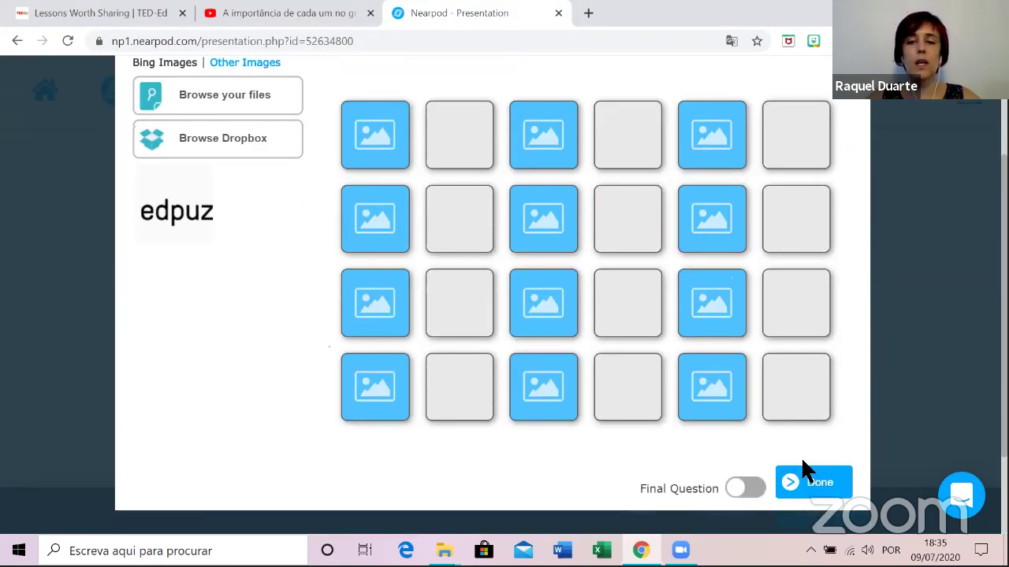
{"action": "left_click", "coordinate": [807, 482]}
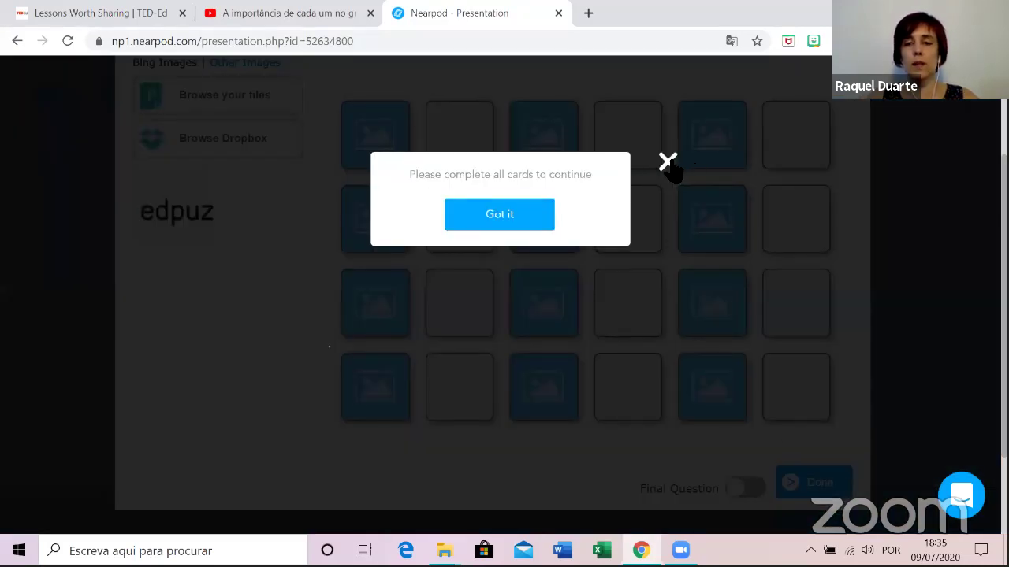
{"action": "left_click", "coordinate": [811, 230]}
{"action": "scroll", "coordinate": [825, 236], "scroll_direction": "up", "scroll_amount": 2}
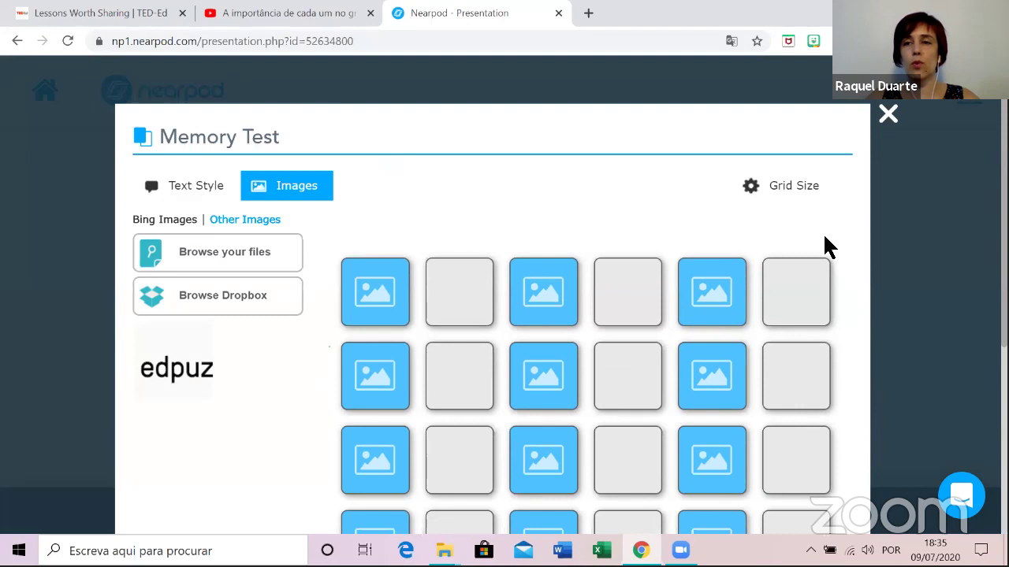
{"action": "scroll", "coordinate": [682, 144], "scroll_direction": "down", "scroll_amount": 1}
{"action": "scroll", "coordinate": [682, 144], "scroll_direction": "up", "scroll_amount": 1}
{"action": "scroll", "coordinate": [748, 144], "scroll_direction": "down", "scroll_amount": 1}
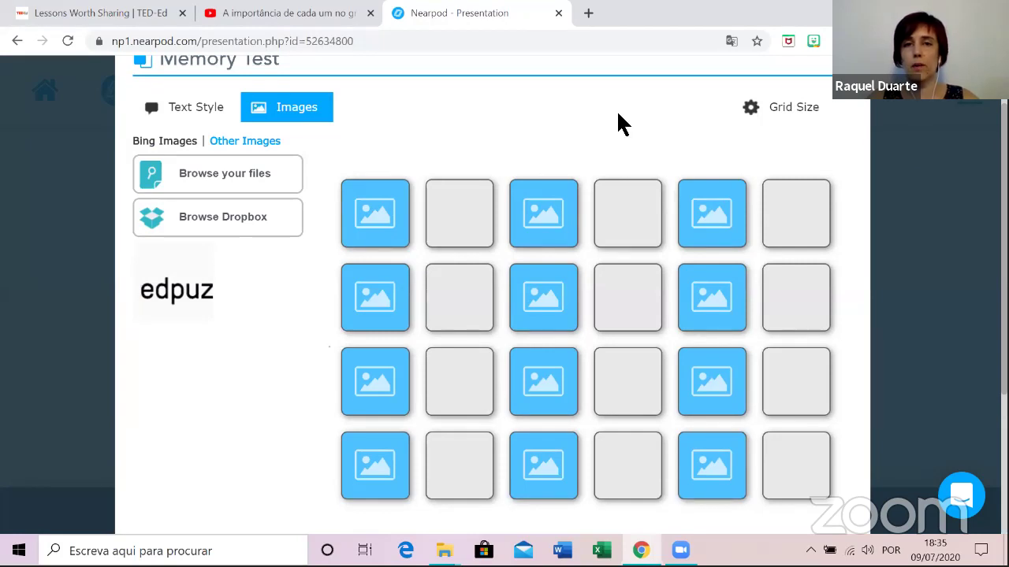
{"action": "scroll", "coordinate": [619, 124], "scroll_direction": "up", "scroll_amount": 1}
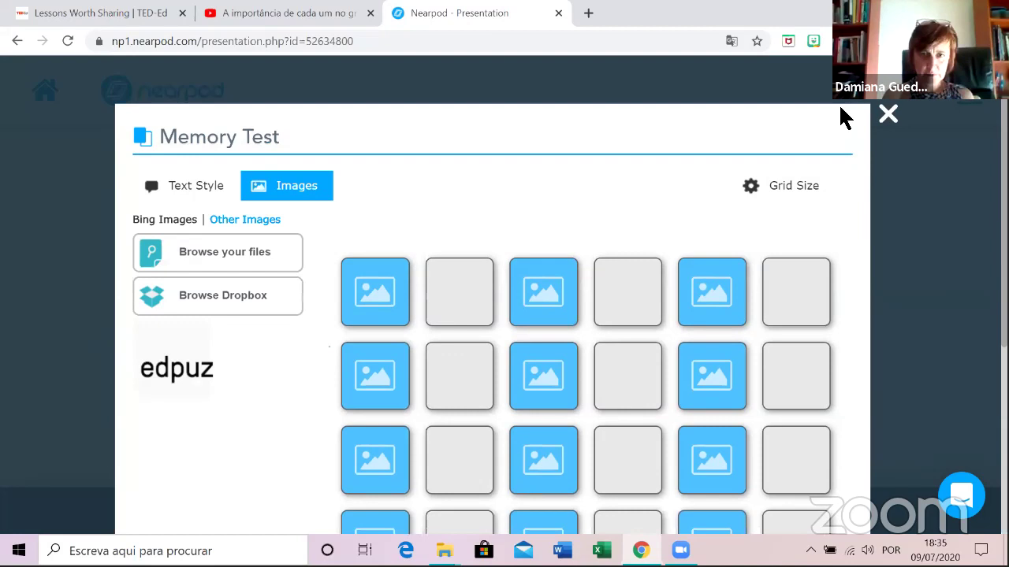
{"action": "key", "text": "Escape"}
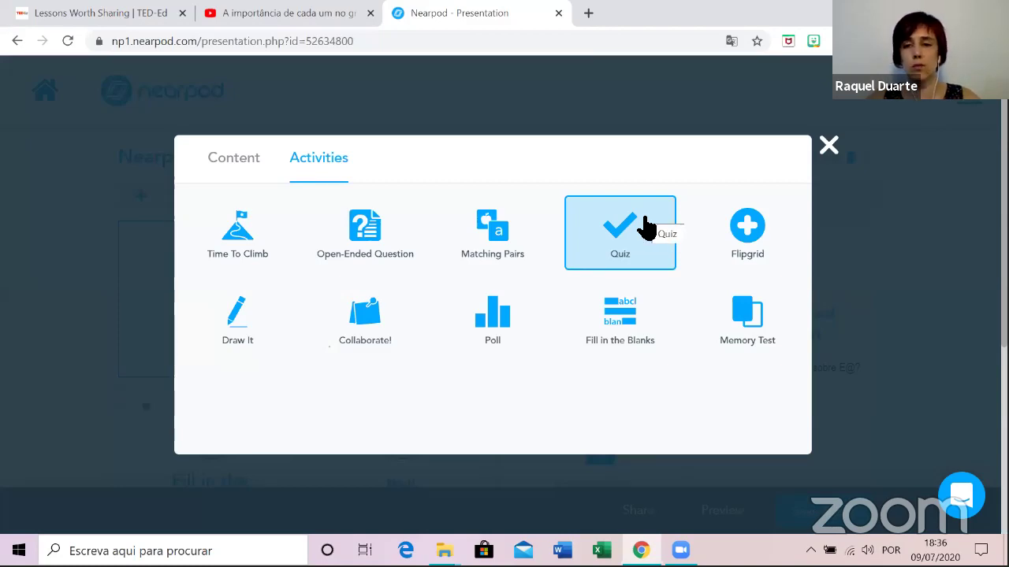
{"action": "left_click", "coordinate": [759, 318]}
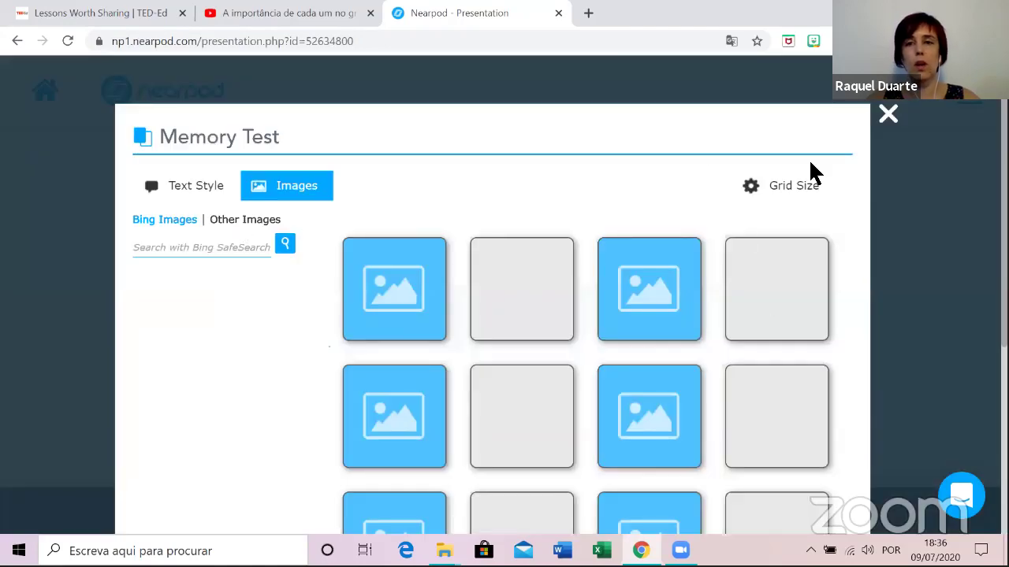
{"action": "scroll", "coordinate": [835, 138], "scroll_direction": "down", "scroll_amount": 1}
{"action": "scroll", "coordinate": [867, 128], "scroll_direction": "up", "scroll_amount": 1}
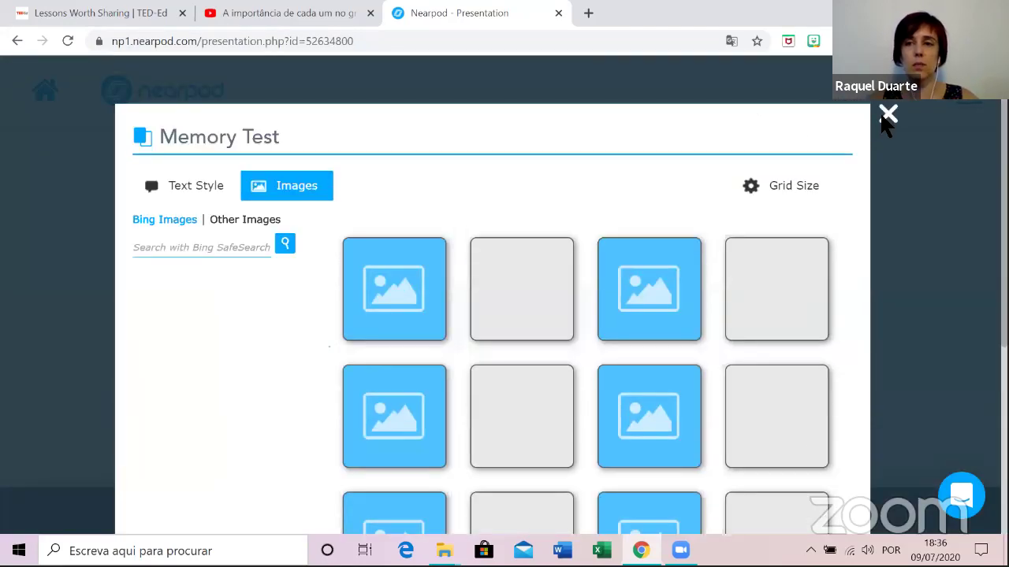
{"action": "left_click", "coordinate": [886, 116]}
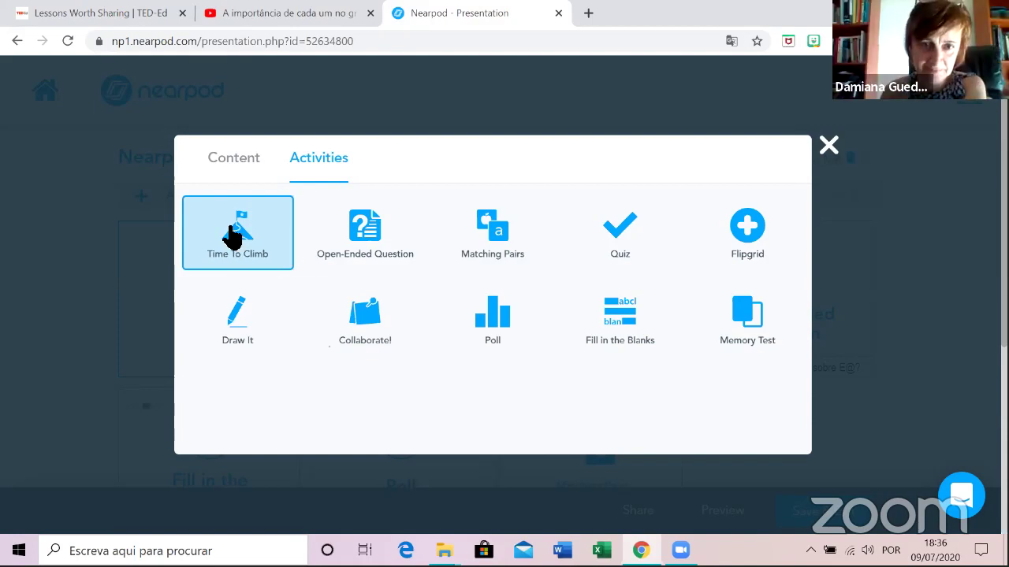
Start a new Quiz activity and look over the first question's text, media and answer options.
{"action": "left_click", "coordinate": [629, 234]}
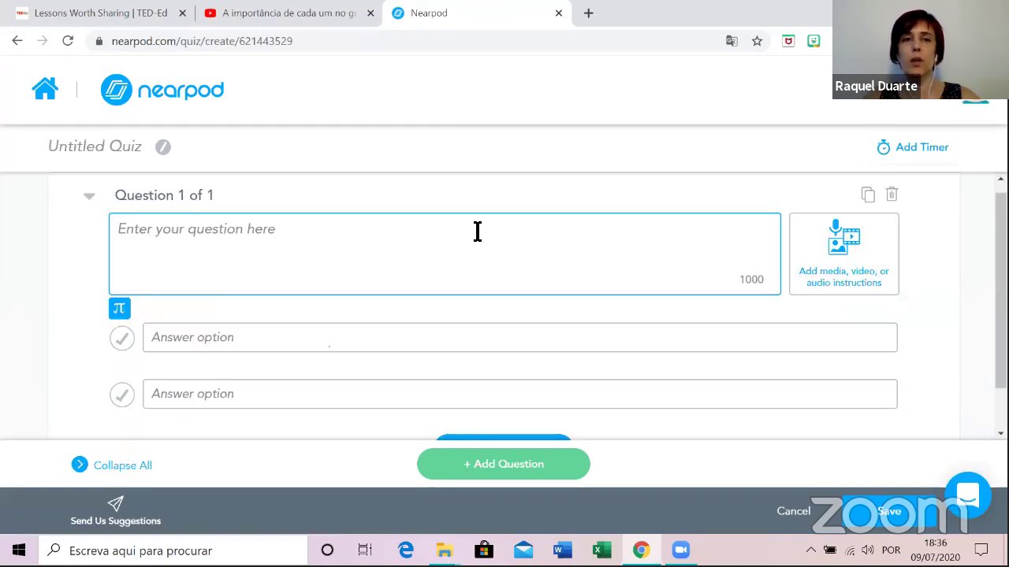
{"action": "scroll", "coordinate": [468, 236], "scroll_direction": "down", "scroll_amount": 1}
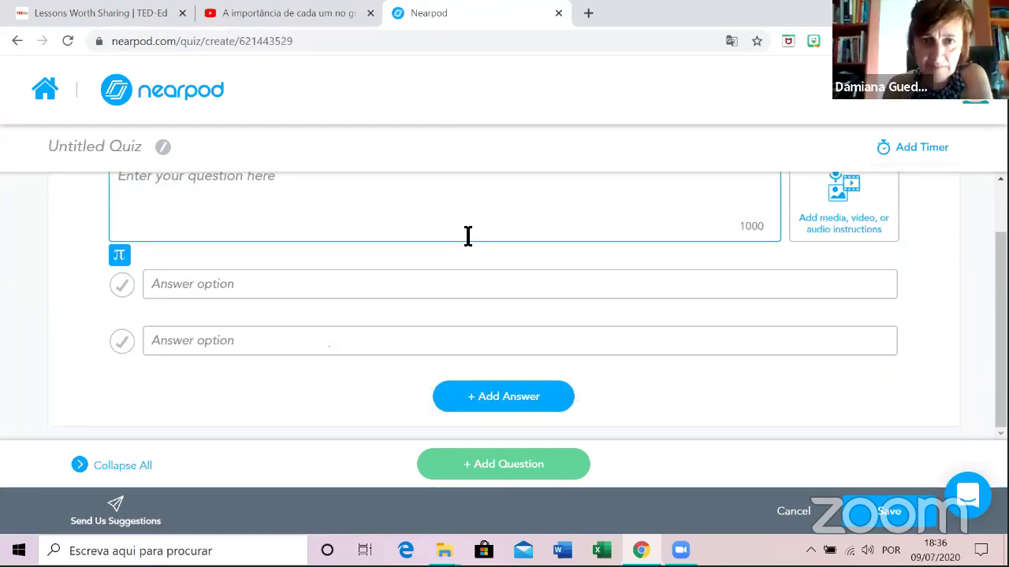
{"action": "scroll", "coordinate": [468, 237], "scroll_direction": "up", "scroll_amount": 1}
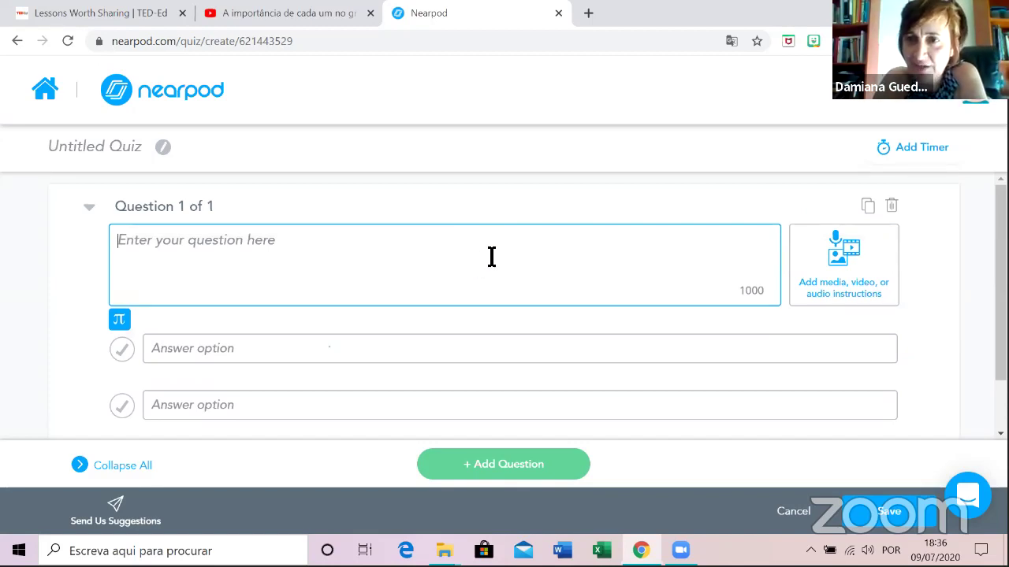
{"action": "scroll", "coordinate": [497, 244], "scroll_direction": "down", "scroll_amount": 1}
{"action": "scroll", "coordinate": [497, 244], "scroll_direction": "up", "scroll_amount": 1}
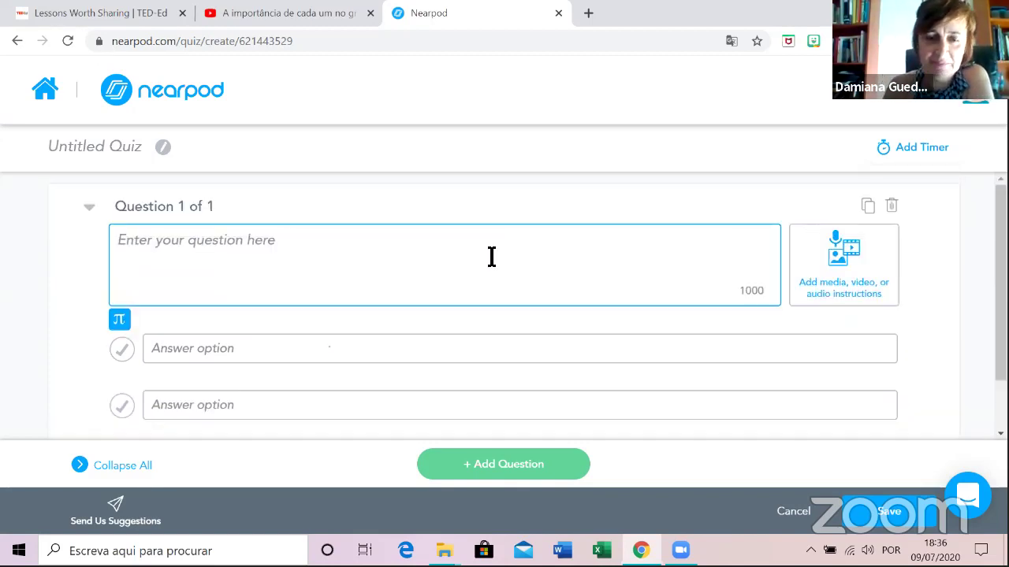
{"action": "scroll", "coordinate": [489, 274], "scroll_direction": "down", "scroll_amount": 1}
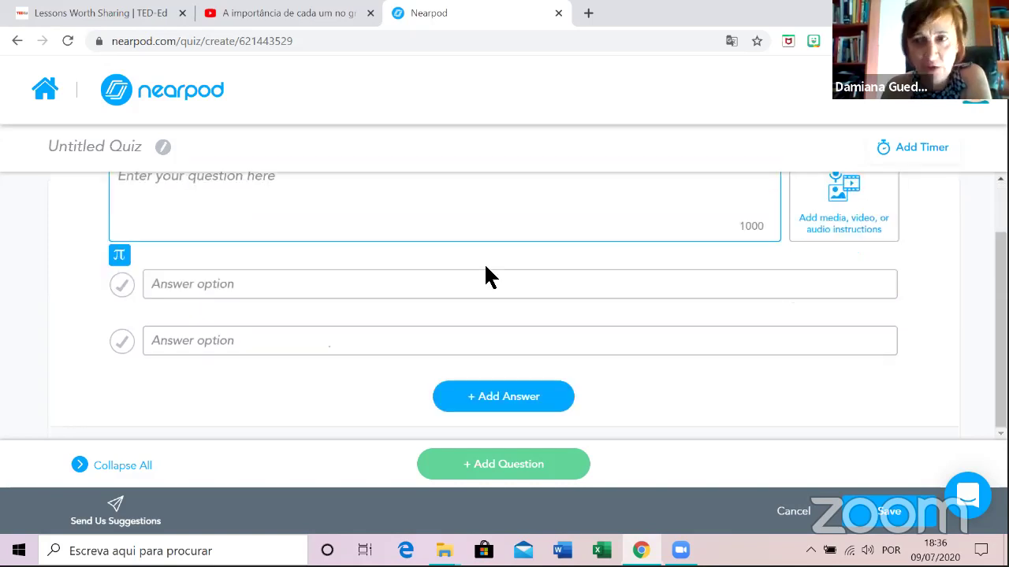
{"action": "scroll", "coordinate": [470, 270], "scroll_direction": "up", "scroll_amount": 1}
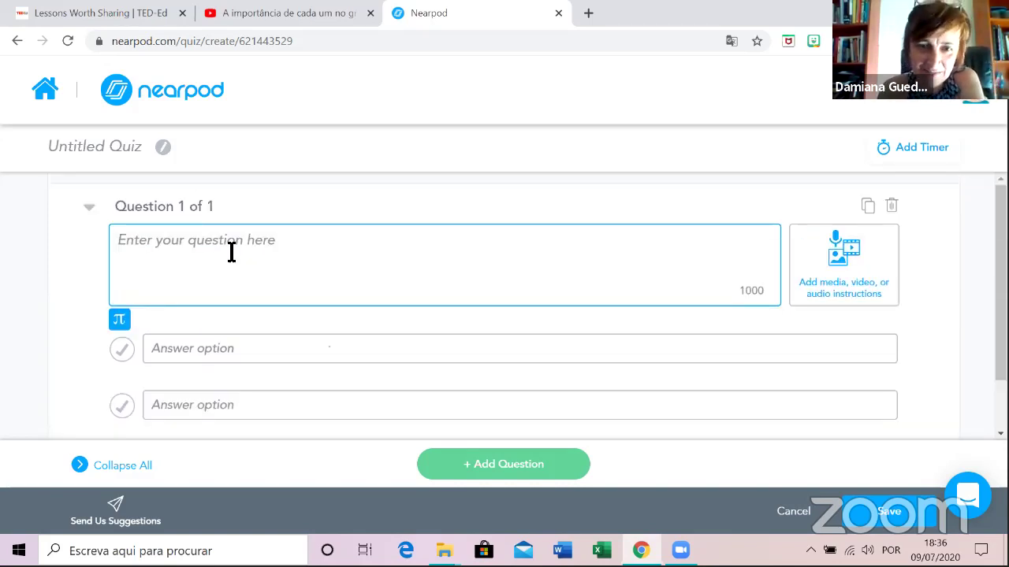
Name the quiz Nearpod.
{"action": "left_click", "coordinate": [163, 150]}
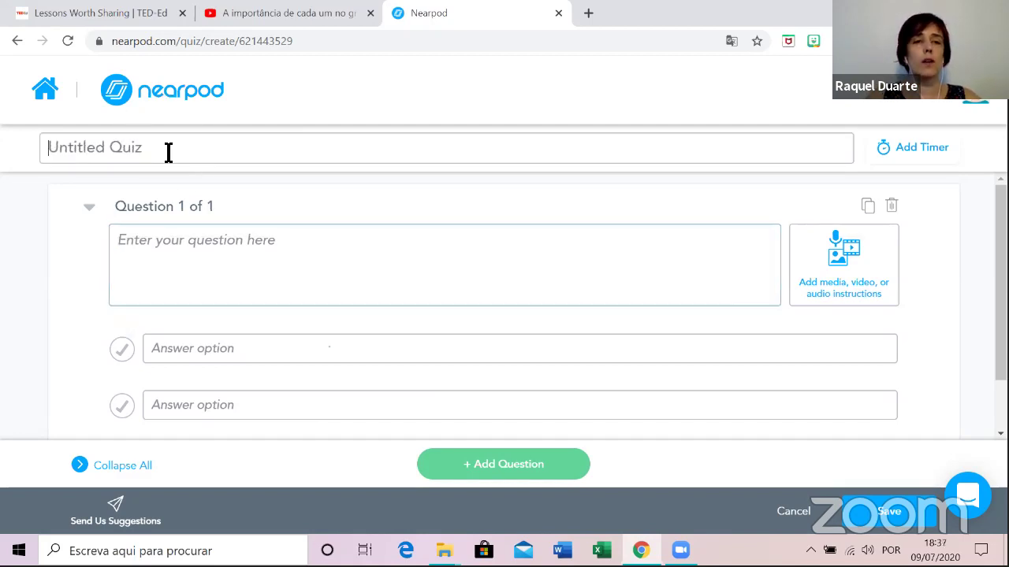
{"action": "type", "text": "Nearpod"}
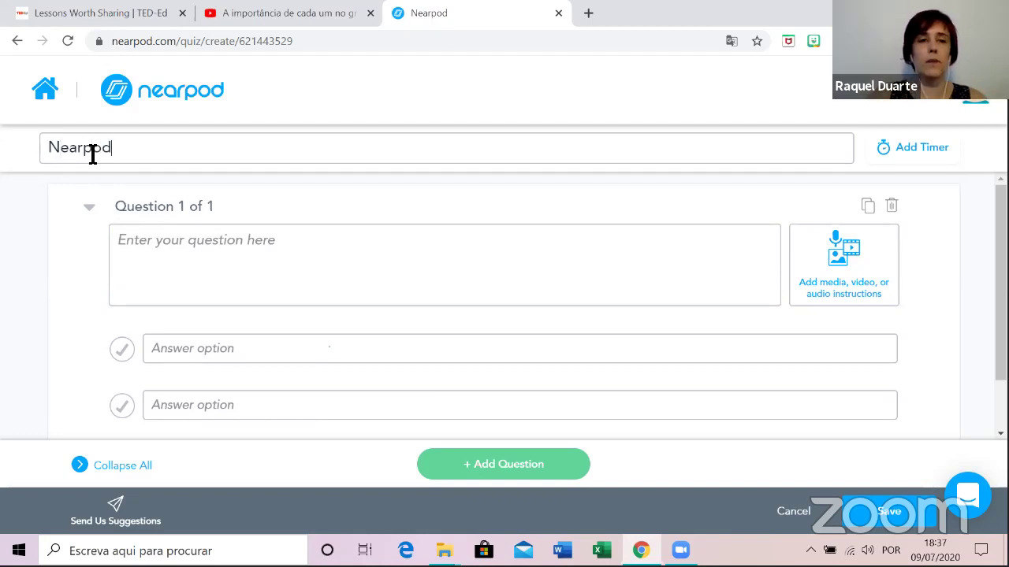
{"action": "left_click", "coordinate": [248, 254]}
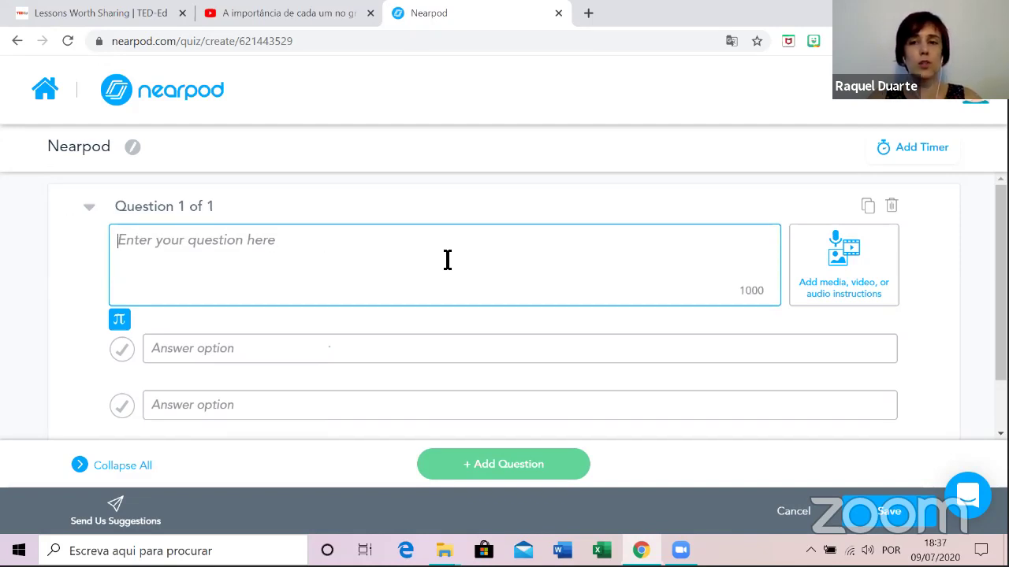
{"action": "scroll", "coordinate": [449, 255], "scroll_direction": "down", "scroll_amount": 2}
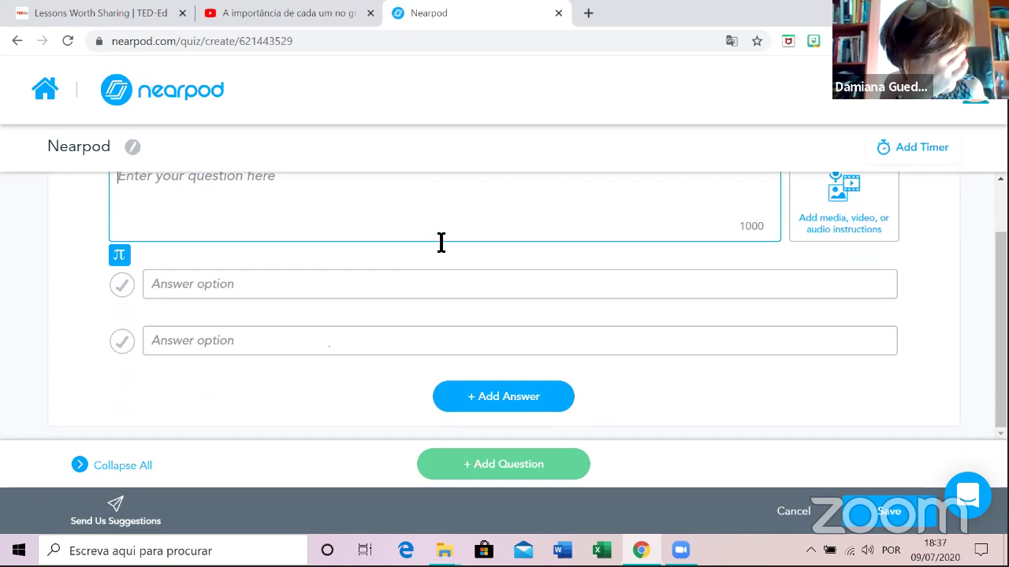
{"action": "scroll", "coordinate": [441, 243], "scroll_direction": "up", "scroll_amount": 2}
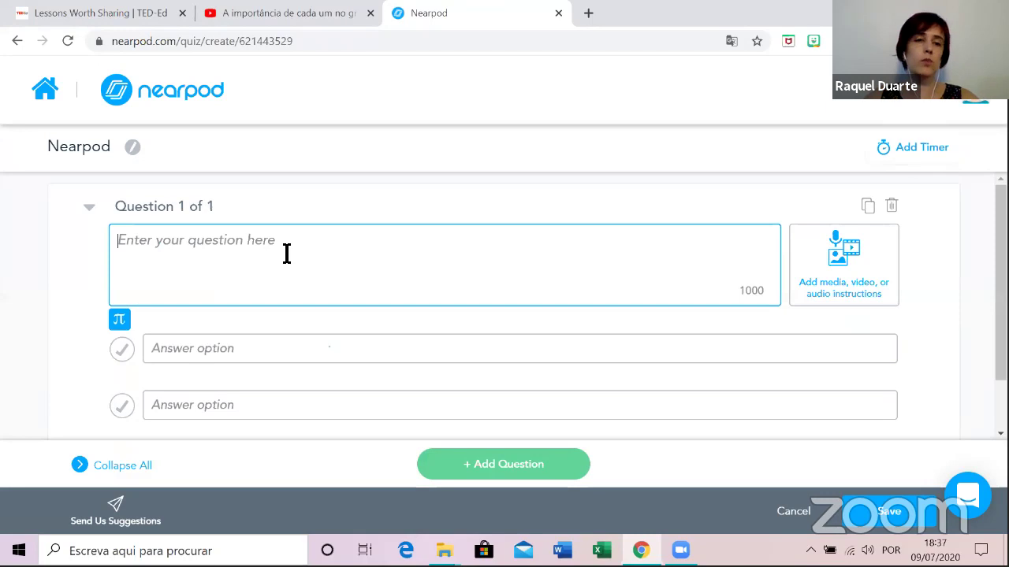
Enter jdslakfjldfjldf as the text of the quiz's first question.
{"action": "scroll", "coordinate": [316, 248], "scroll_direction": "down", "scroll_amount": 2}
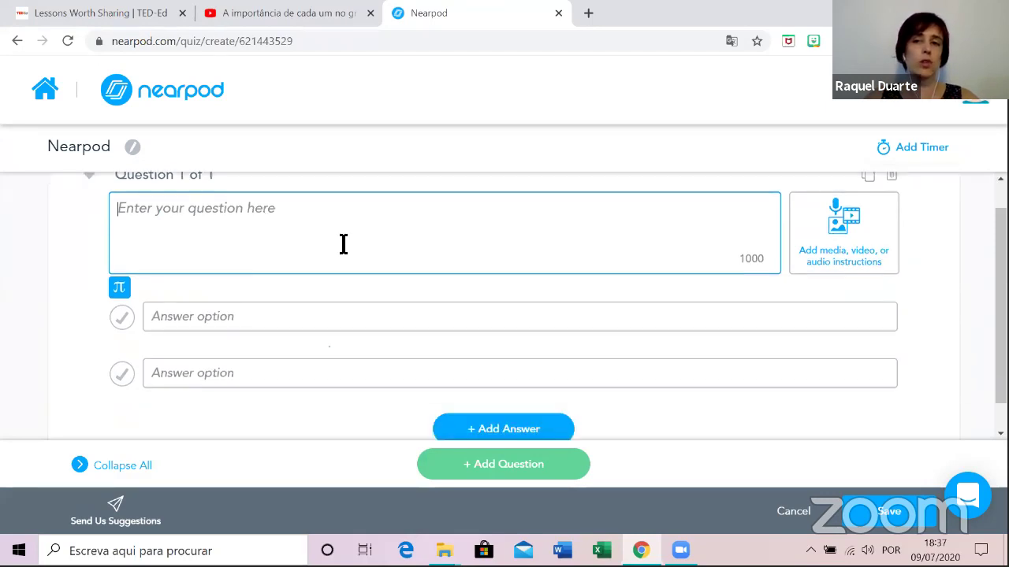
{"action": "scroll", "coordinate": [387, 227], "scroll_direction": "up", "scroll_amount": 2}
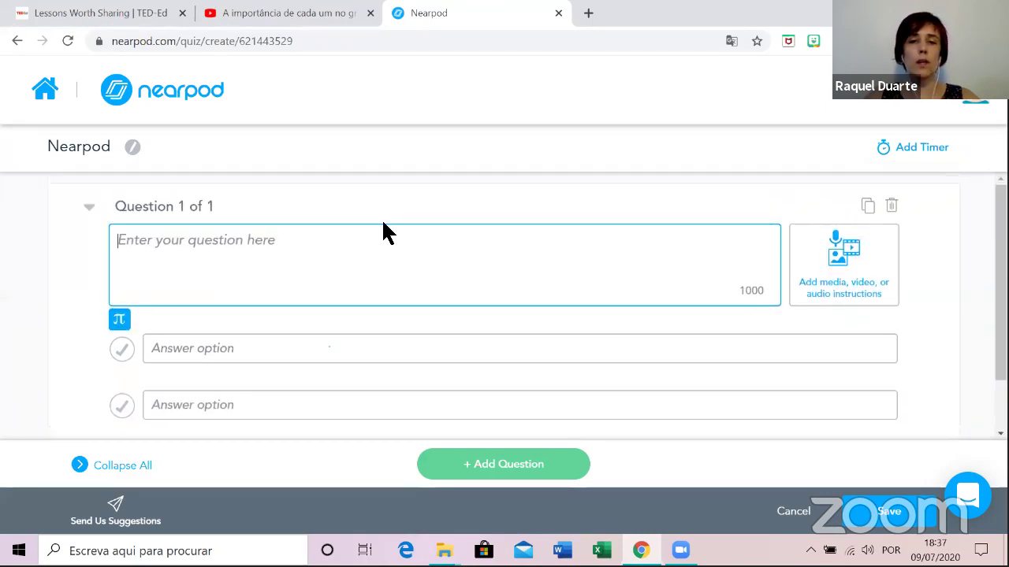
{"action": "scroll", "coordinate": [382, 230], "scroll_direction": "down", "scroll_amount": 2}
{"action": "scroll", "coordinate": [387, 219], "scroll_direction": "up", "scroll_amount": 2}
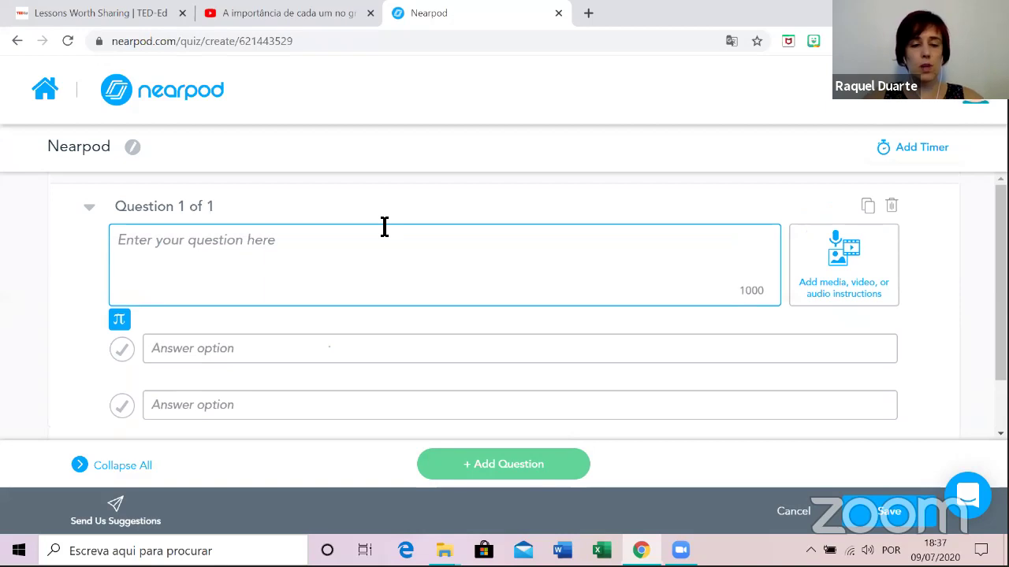
{"action": "type", "text": "jdslakfjldfjldf"}
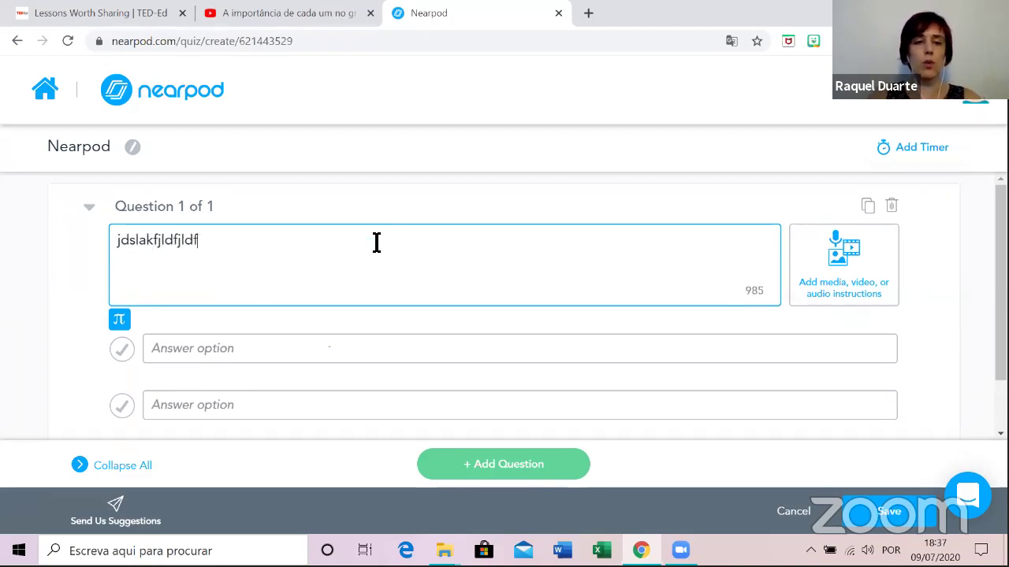
Fill the first question's two answer options with sim and não, marking sim as the correct answer.
{"action": "left_click", "coordinate": [126, 354]}
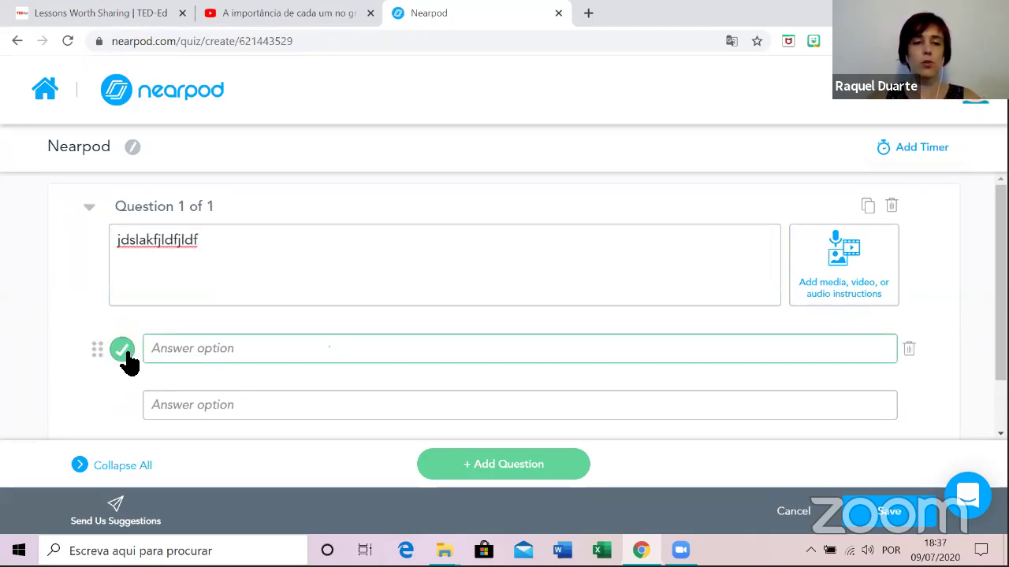
{"action": "left_click", "coordinate": [231, 360]}
{"action": "type", "text": "sim"}
{"action": "left_click", "coordinate": [243, 400]}
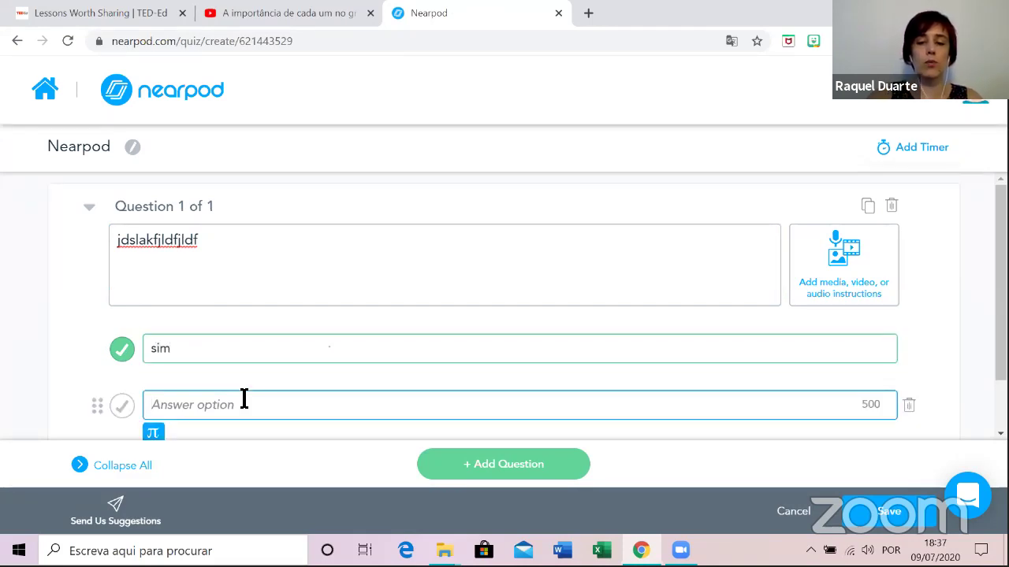
{"action": "type", "text": "não"}
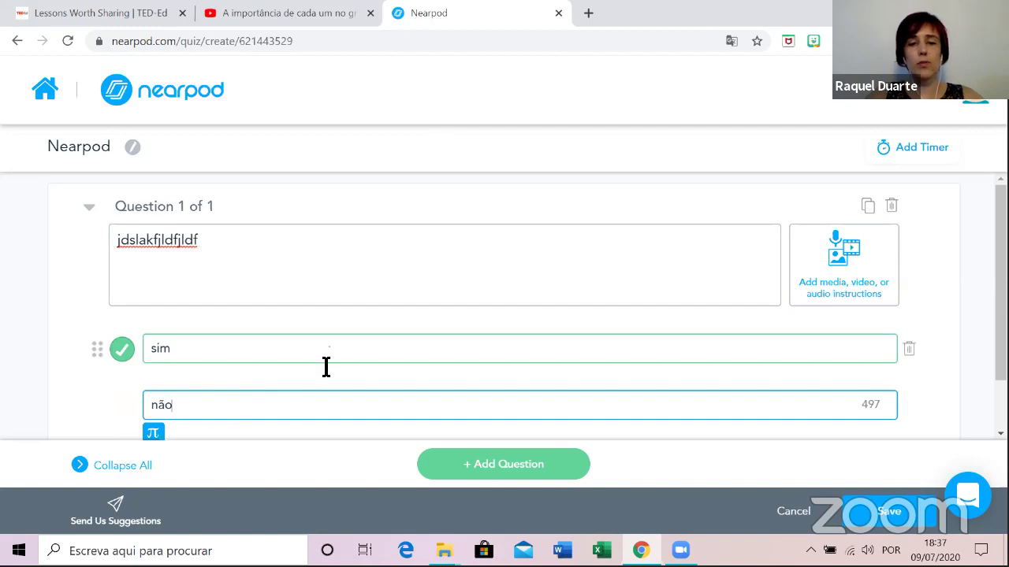
Add a third answer option reading talvez to the first question, and add a second question to the quiz.
{"action": "scroll", "coordinate": [325, 370], "scroll_direction": "down", "scroll_amount": 1}
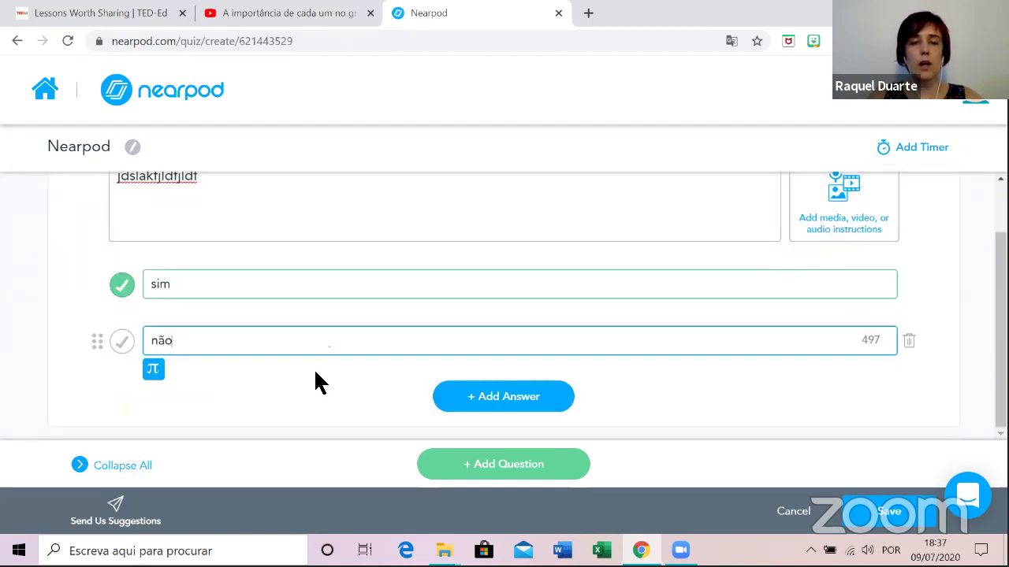
{"action": "left_click", "coordinate": [556, 401]}
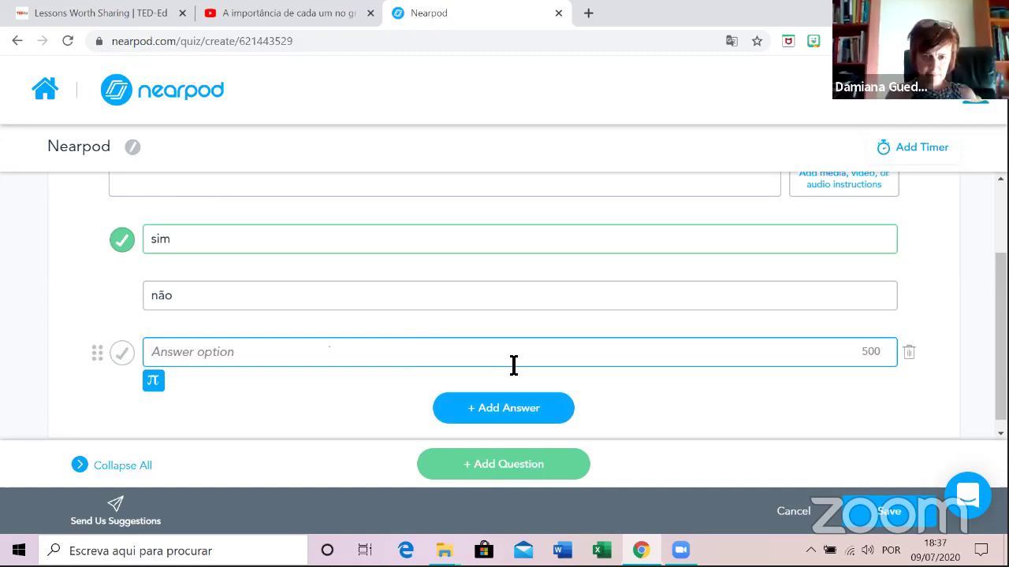
{"action": "type", "text": "tav"}
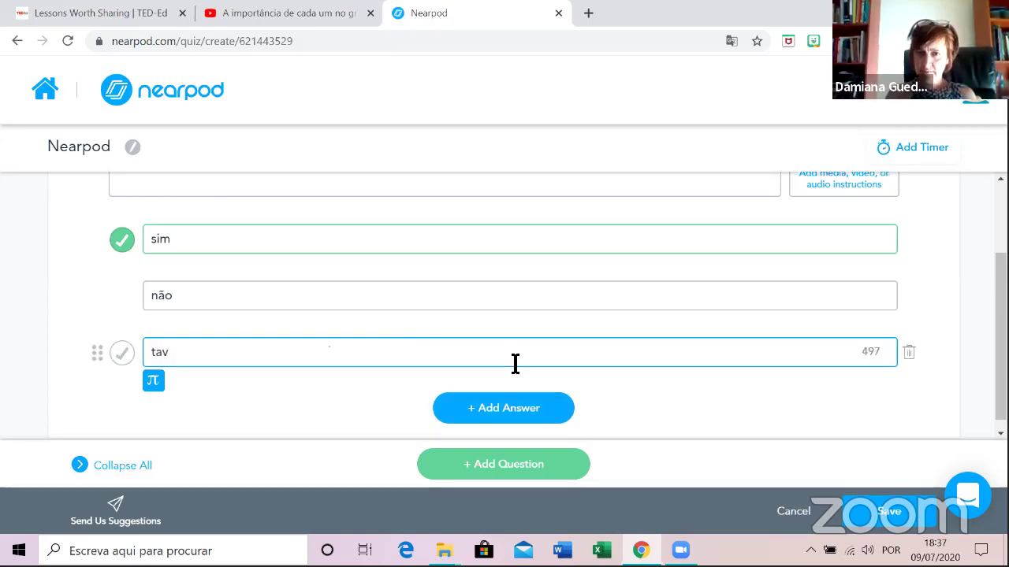
{"action": "type", "text": "vez"}
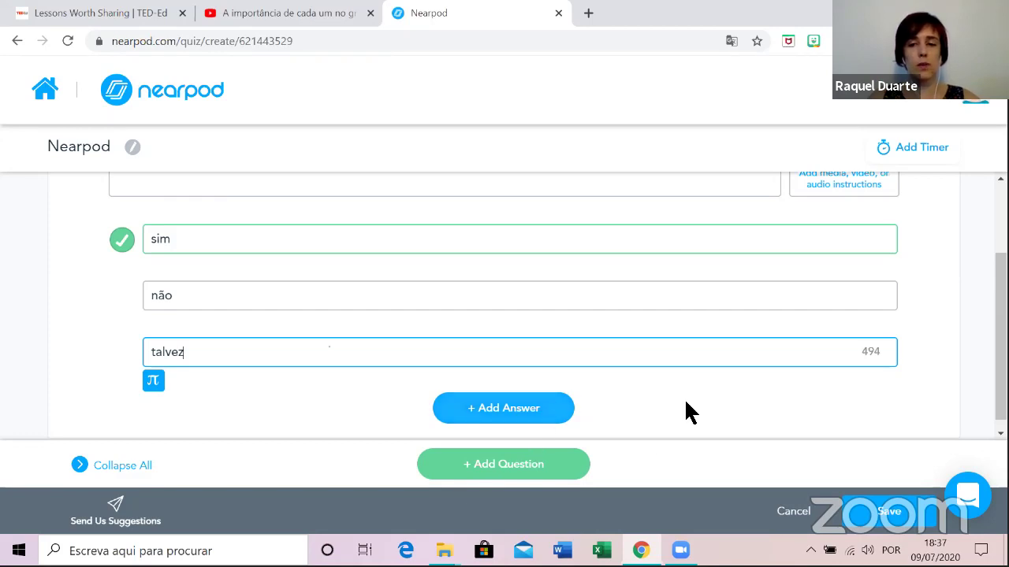
{"action": "left_click", "coordinate": [533, 468]}
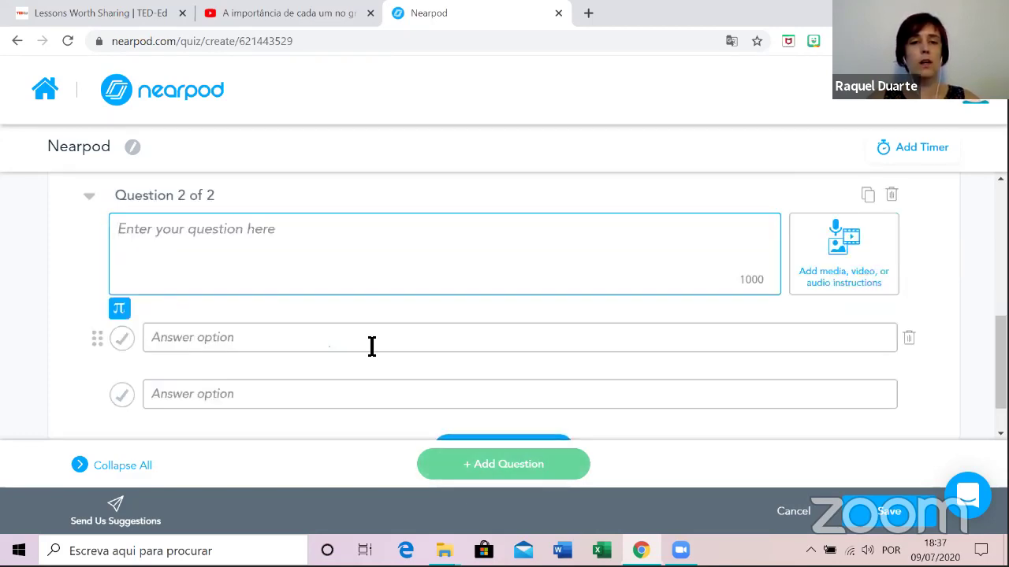
Enter "ksdjflsjdfljf" as the second quiz question, with "sim" and "não" as its two answer options.
{"action": "scroll", "coordinate": [312, 270], "scroll_direction": "down", "scroll_amount": 1}
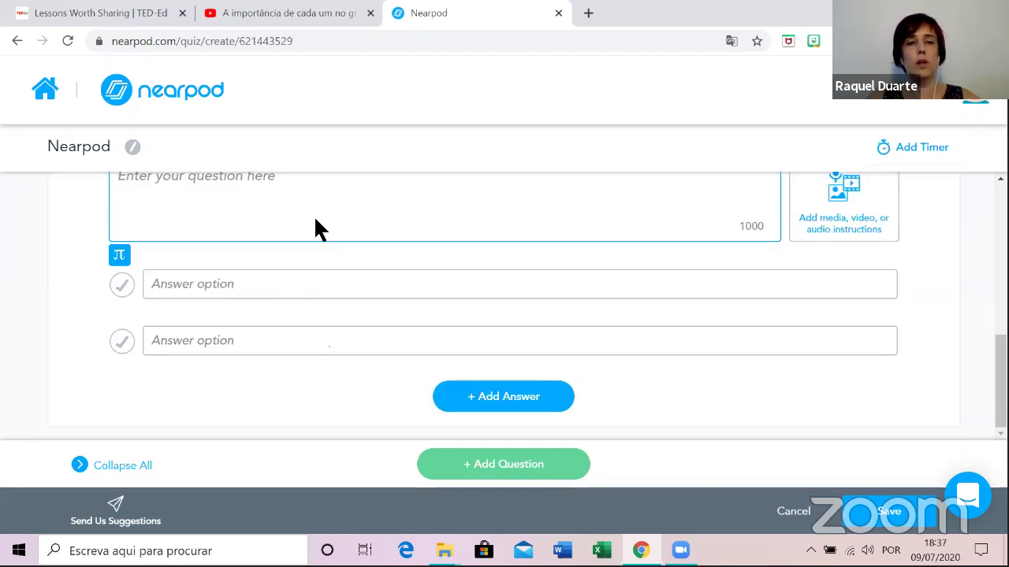
{"action": "scroll", "coordinate": [315, 228], "scroll_direction": "up", "scroll_amount": 1}
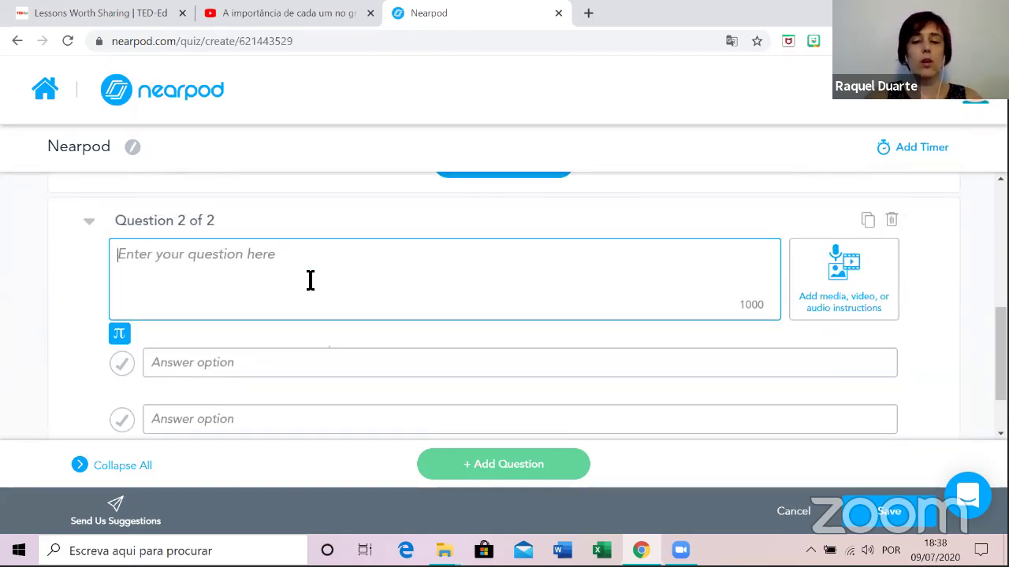
{"action": "type", "text": "ksdjflsjdfljf"}
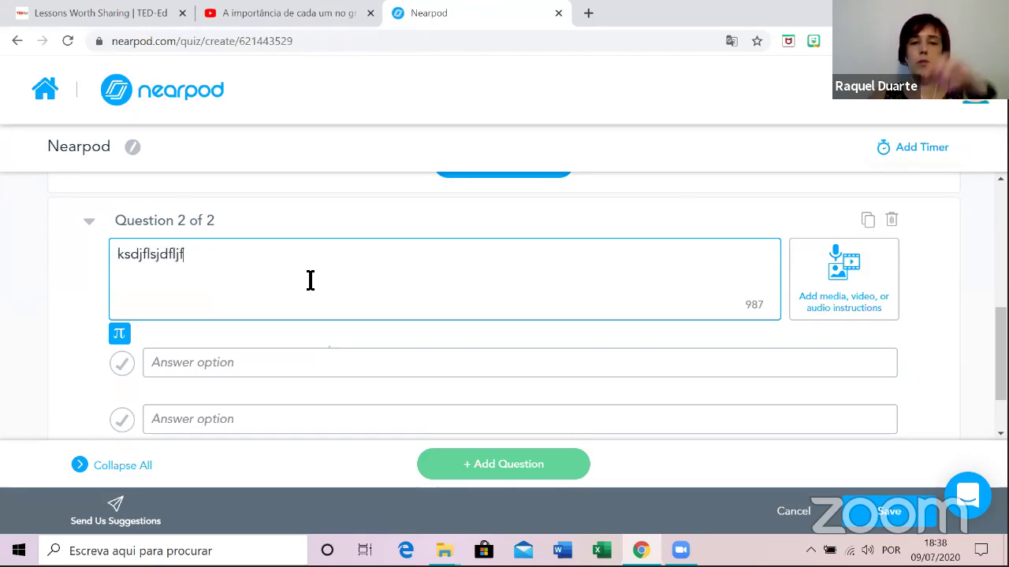
{"action": "left_click", "coordinate": [269, 365]}
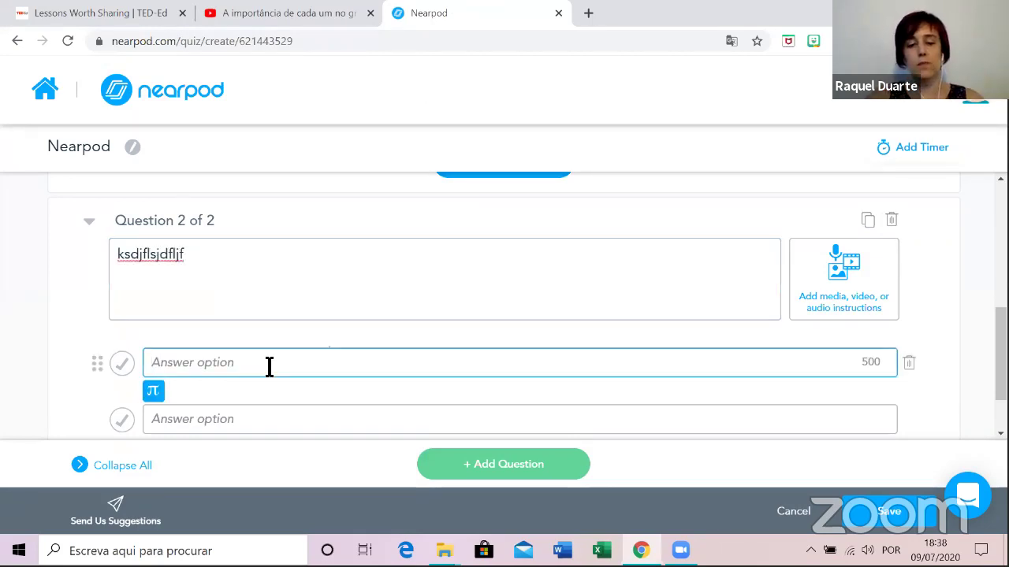
{"action": "type", "text": "sim"}
{"action": "left_click", "coordinate": [244, 420]}
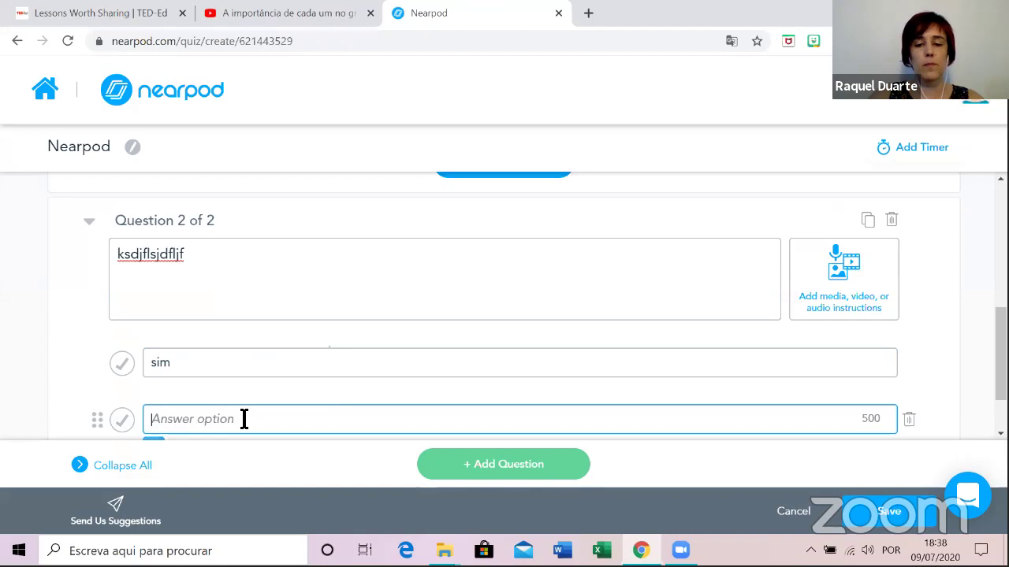
{"action": "type", "text": "não"}
Mark "não" as the correct answer, move it above "sim", and save the quiz.
{"action": "left_click", "coordinate": [122, 419]}
{"action": "left_click_drag", "start_coordinate": [98, 416], "coordinate": [137, 336]}
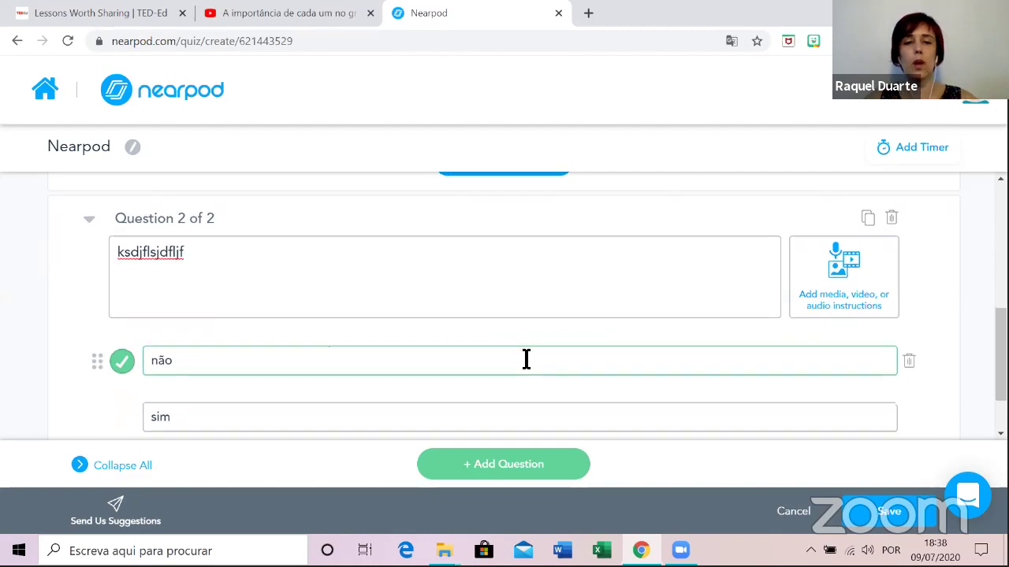
{"action": "scroll", "coordinate": [527, 359], "scroll_direction": "down", "scroll_amount": 1}
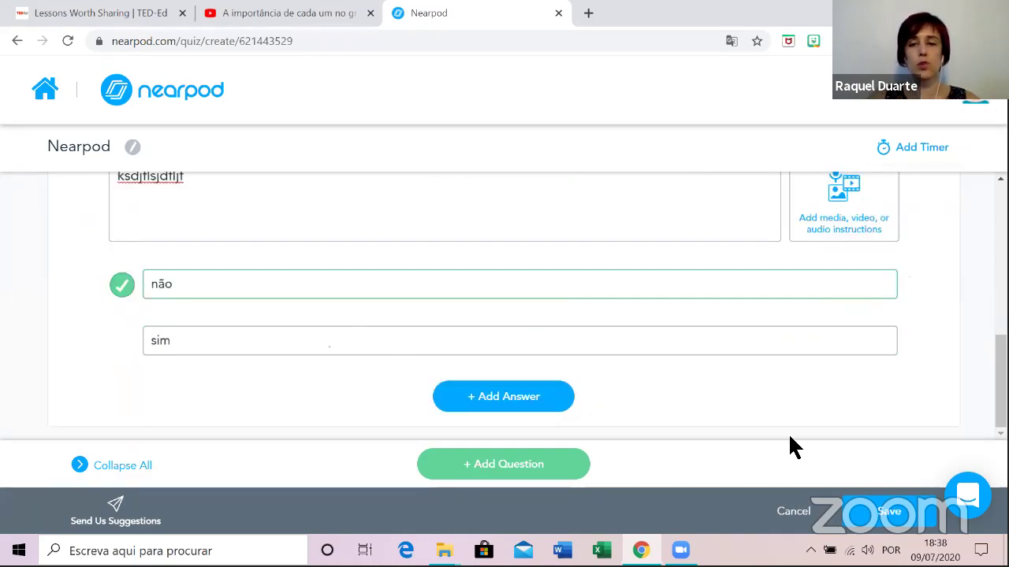
{"action": "left_click", "coordinate": [888, 512]}
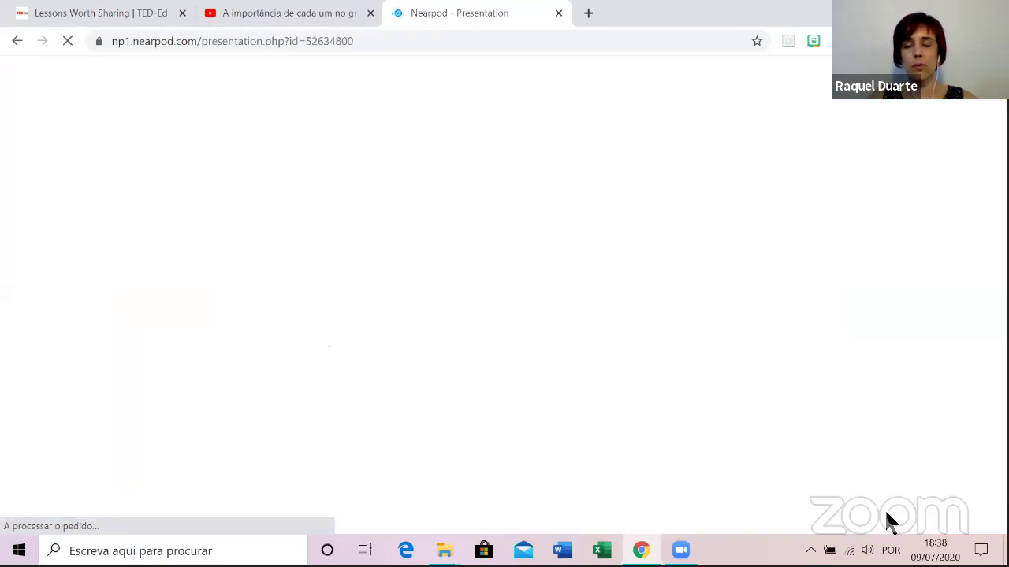
Preview the lesson as a student and answer the first quiz question with "sim".
{"action": "scroll", "coordinate": [828, 423], "scroll_direction": "down", "scroll_amount": 1}
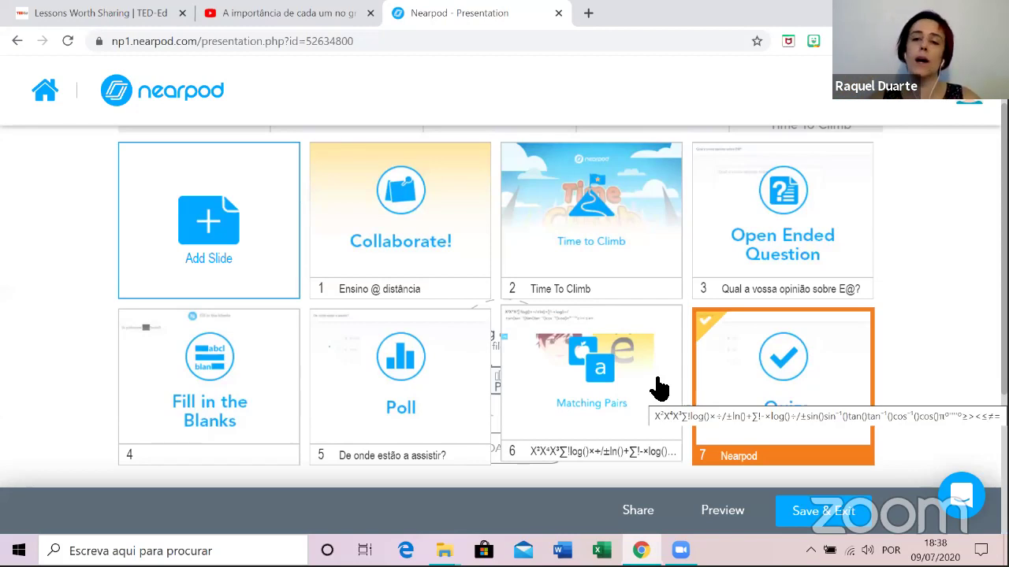
{"action": "left_click", "coordinate": [723, 512]}
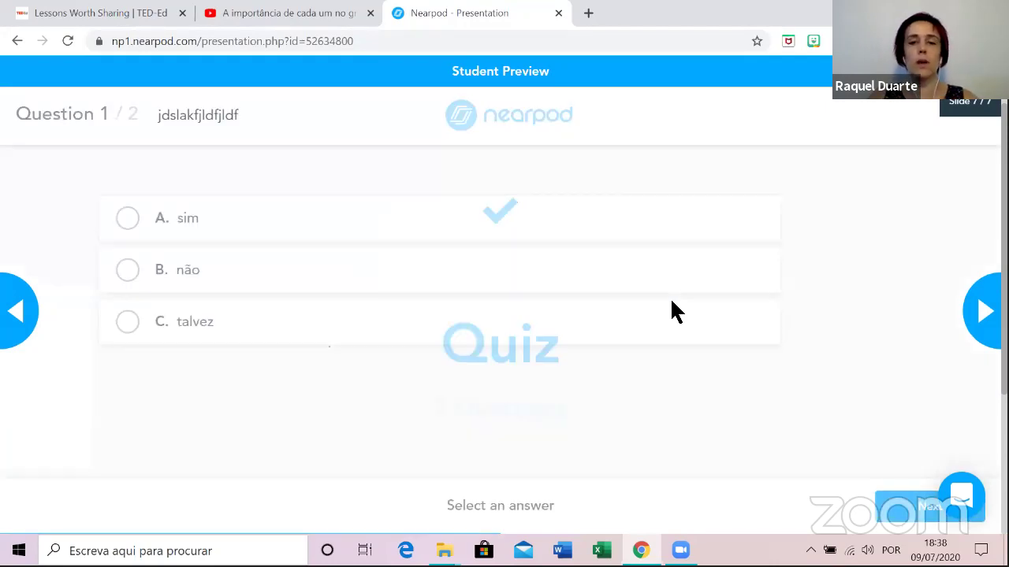
{"action": "left_click", "coordinate": [130, 221]}
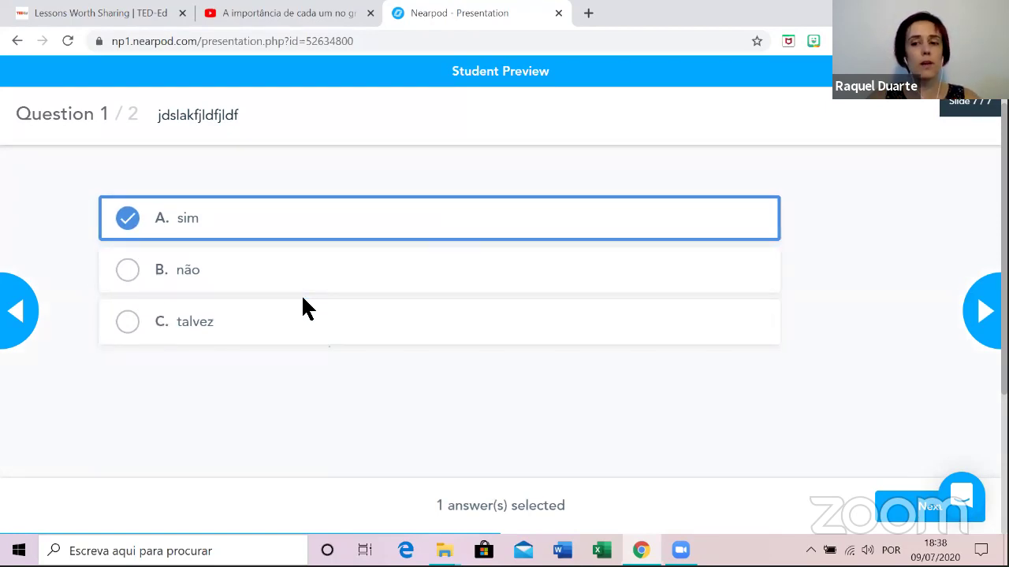
In the student preview, match the two yellow "e" images and answer the poll with "Norte".
{"action": "left_click", "coordinate": [23, 320]}
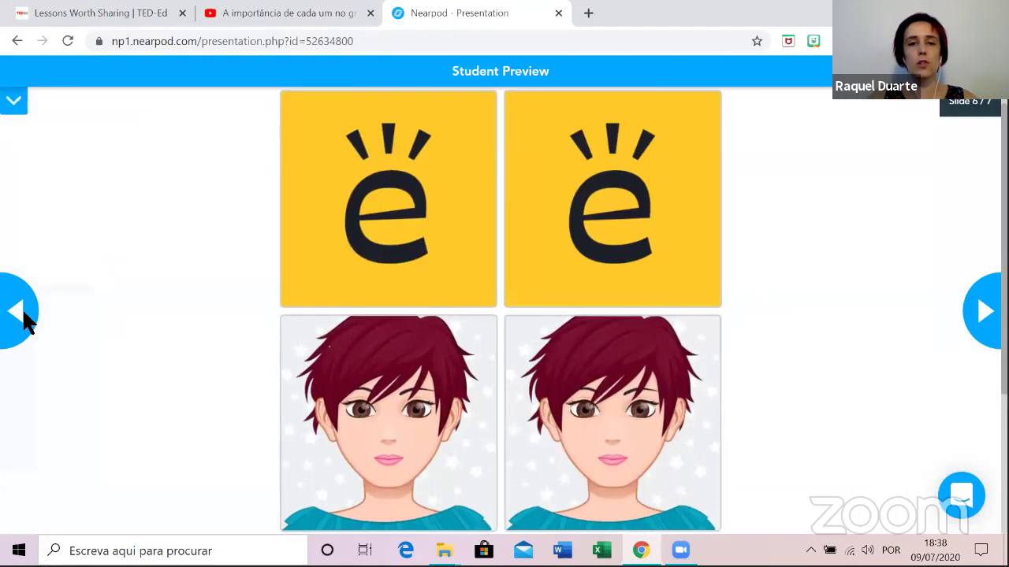
{"action": "left_click", "coordinate": [368, 232]}
{"action": "left_click", "coordinate": [596, 270]}
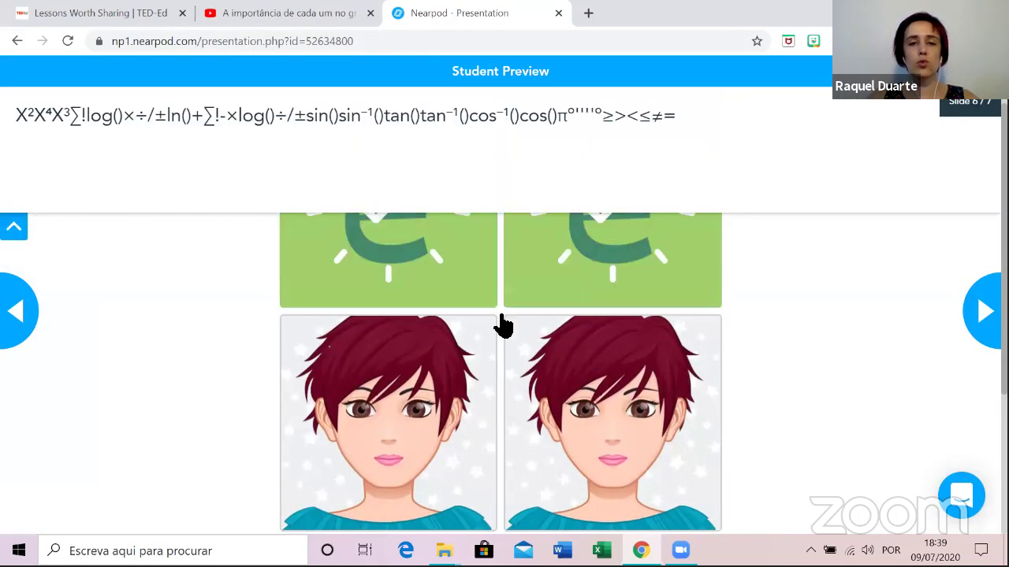
{"action": "left_click", "coordinate": [32, 322]}
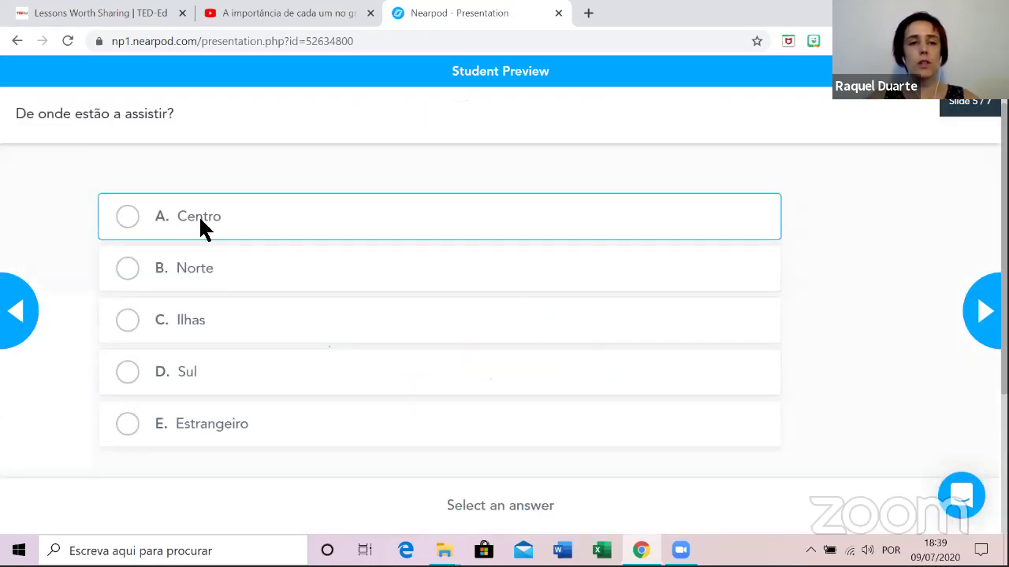
{"action": "left_click", "coordinate": [132, 272]}
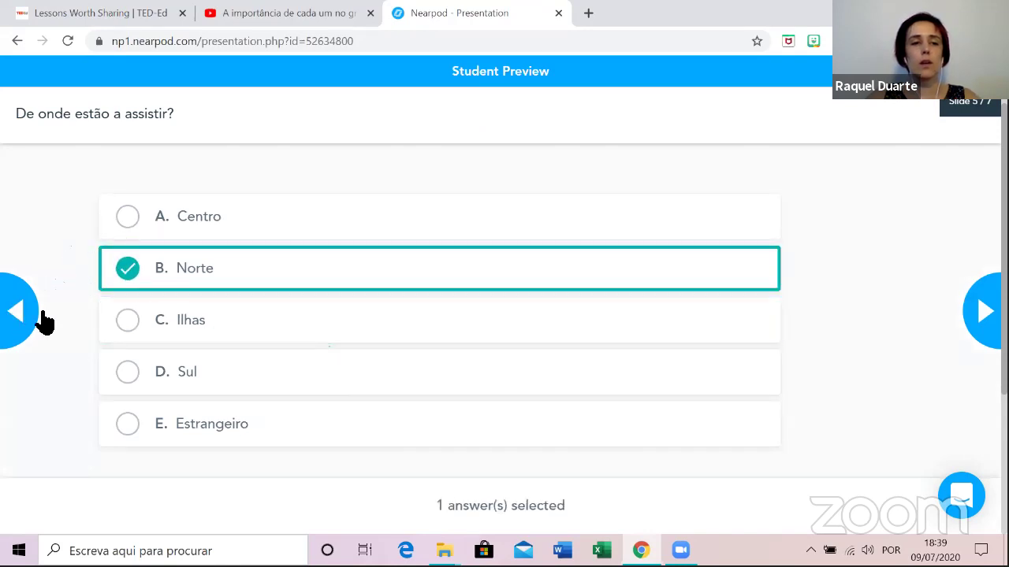
Try the Fill in the Blanks slide by placing and submitting "são", and enter "sdggfd" as the open-ended answer.
{"action": "left_click", "coordinate": [22, 317]}
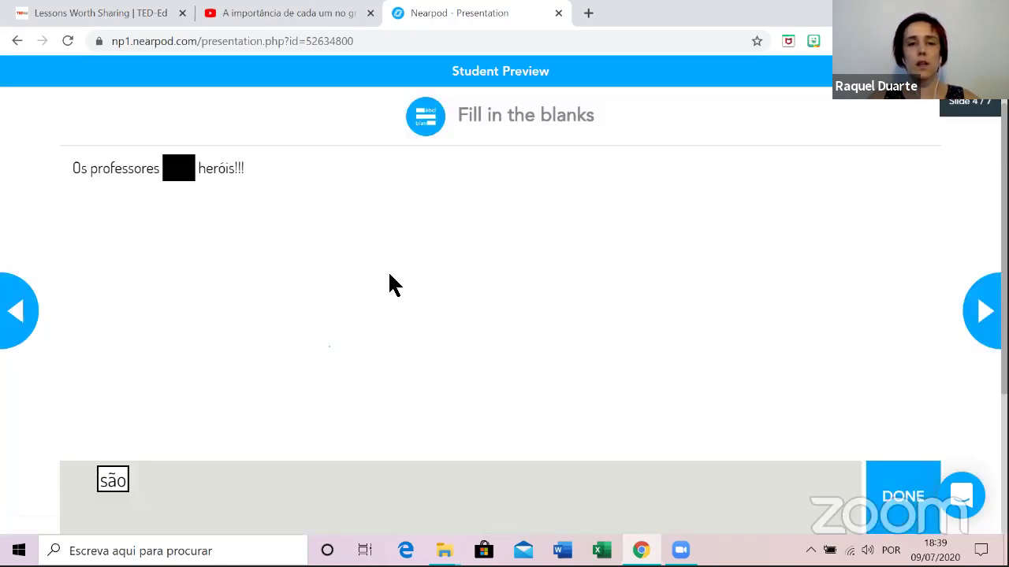
{"action": "left_click_drag", "start_coordinate": [124, 484], "coordinate": [182, 173]}
{"action": "left_click", "coordinate": [922, 476]}
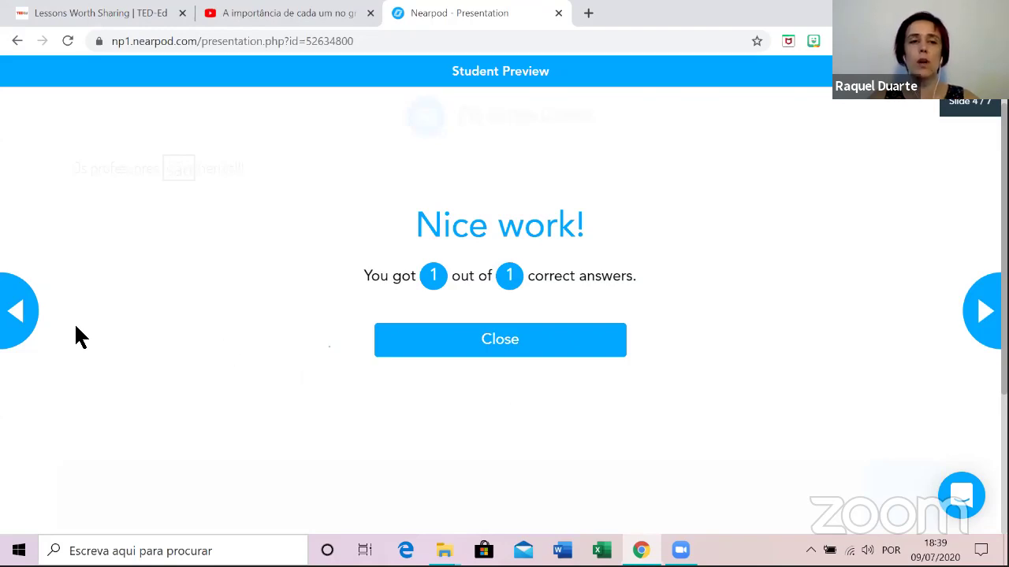
{"action": "left_click", "coordinate": [15, 314]}
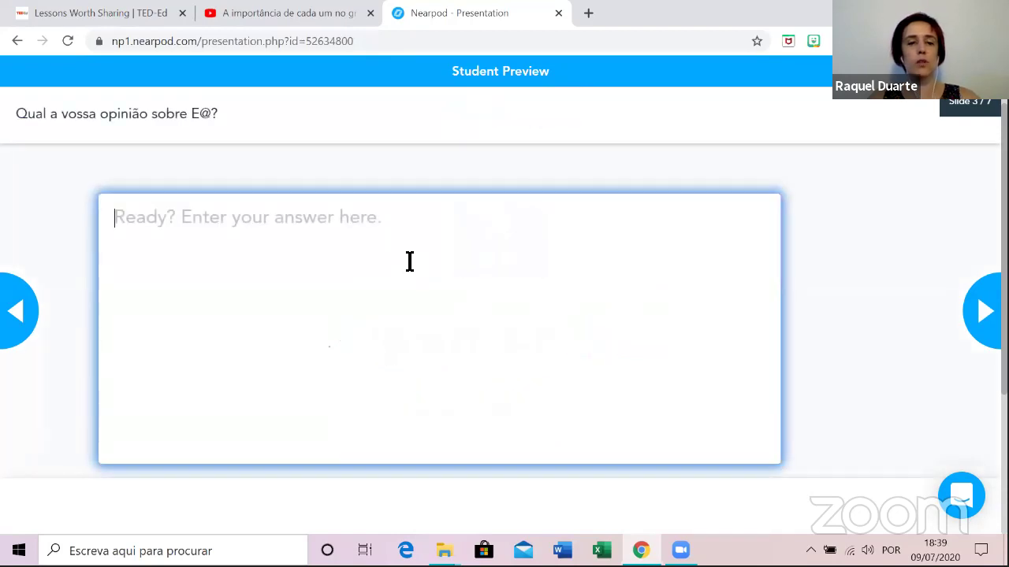
{"action": "type", "text": "sdggfd"}
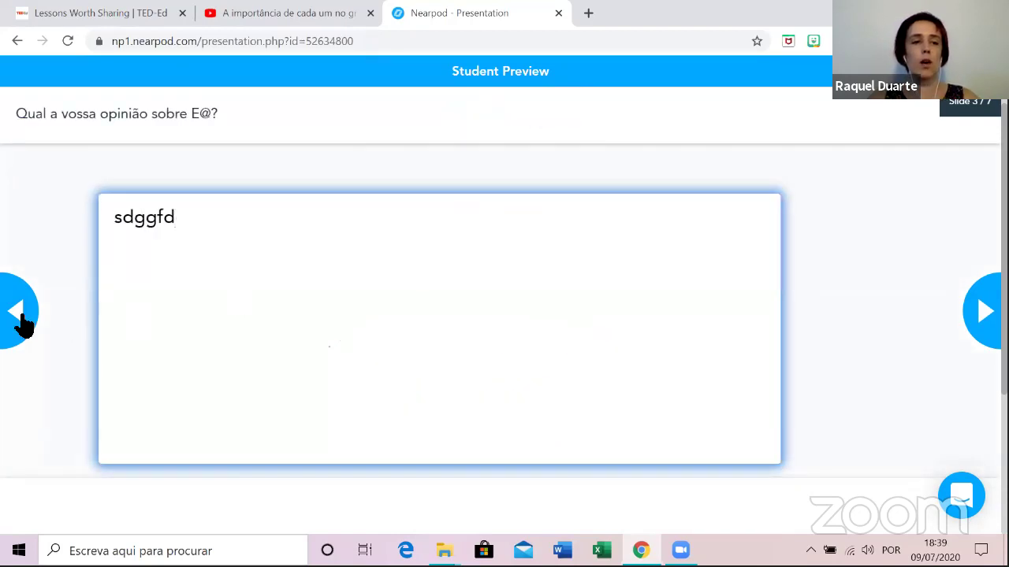
View the Time to Climb slide, return to the quiz to answer question 2 with "não", and exit the student preview.
{"action": "left_click", "coordinate": [22, 315]}
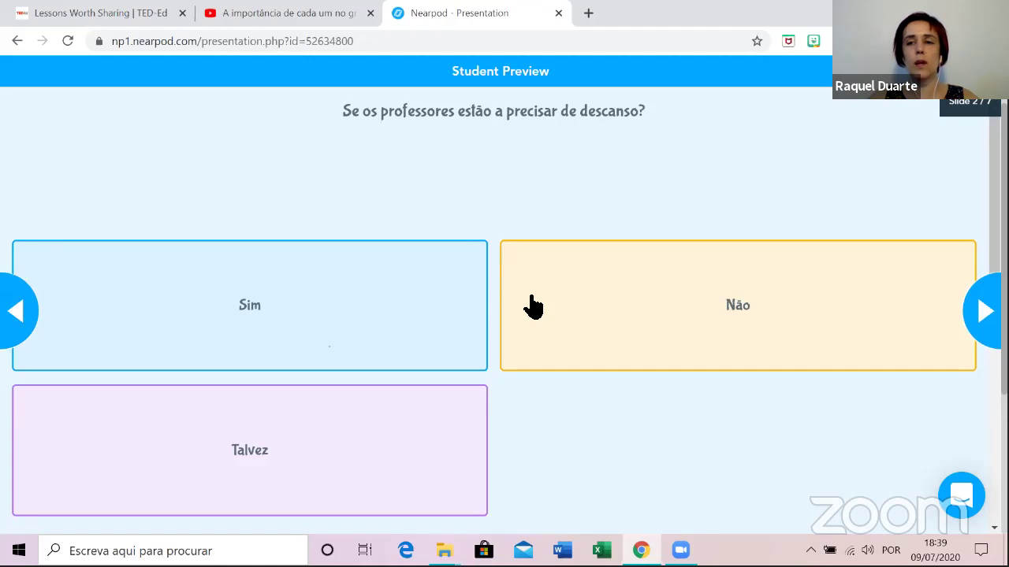
{"action": "key", "text": "Right"}
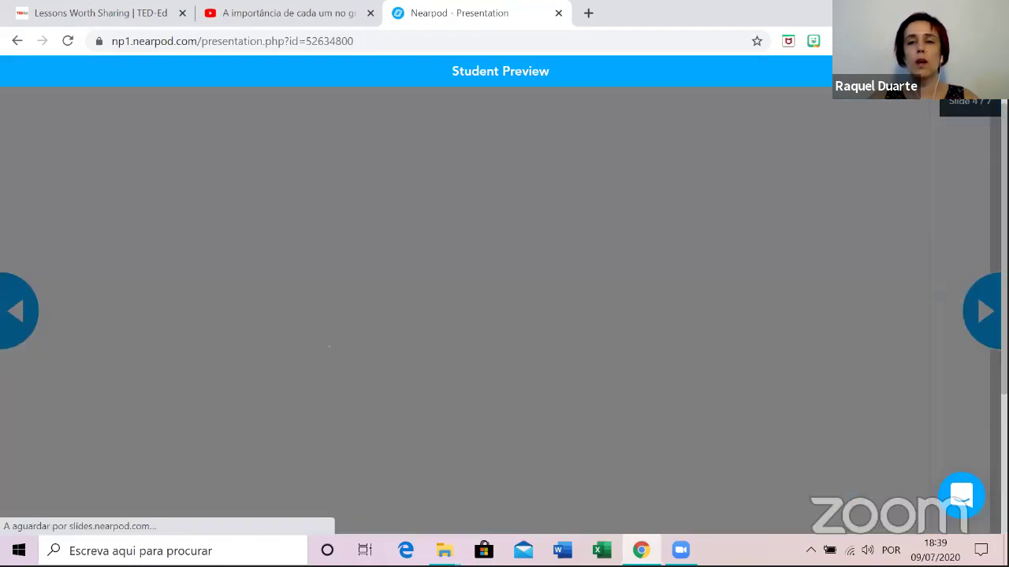
{"action": "key", "text": "Right"}
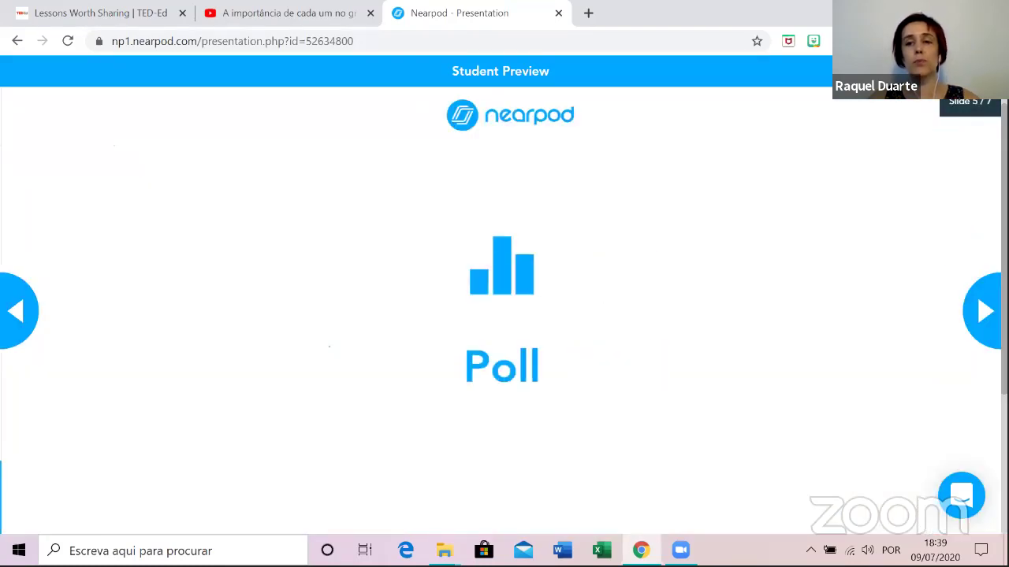
{"action": "key", "text": "Right"}
{"action": "key", "text": "Right"}
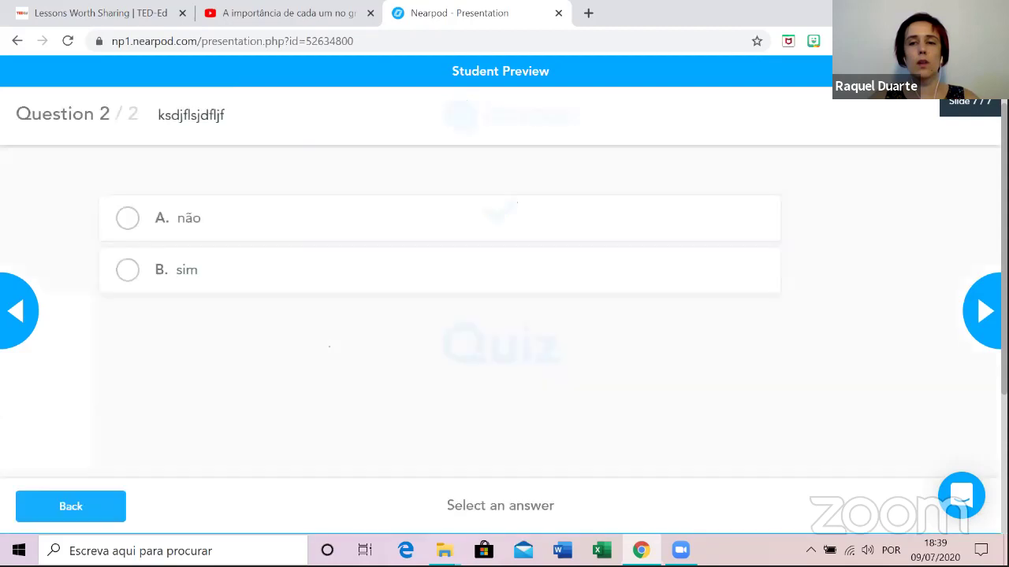
{"action": "left_click", "coordinate": [128, 218]}
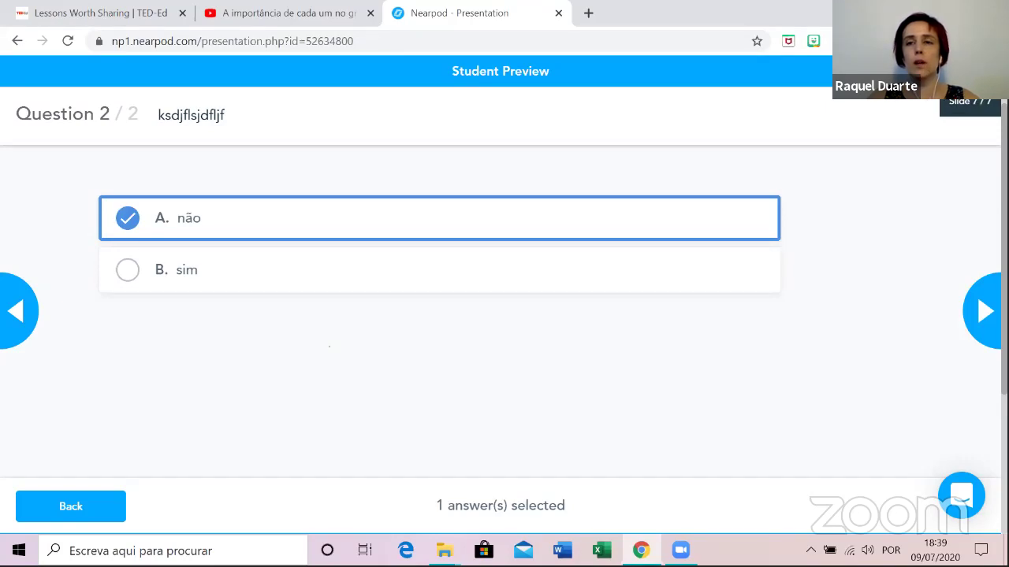
{"action": "key", "text": "Escape"}
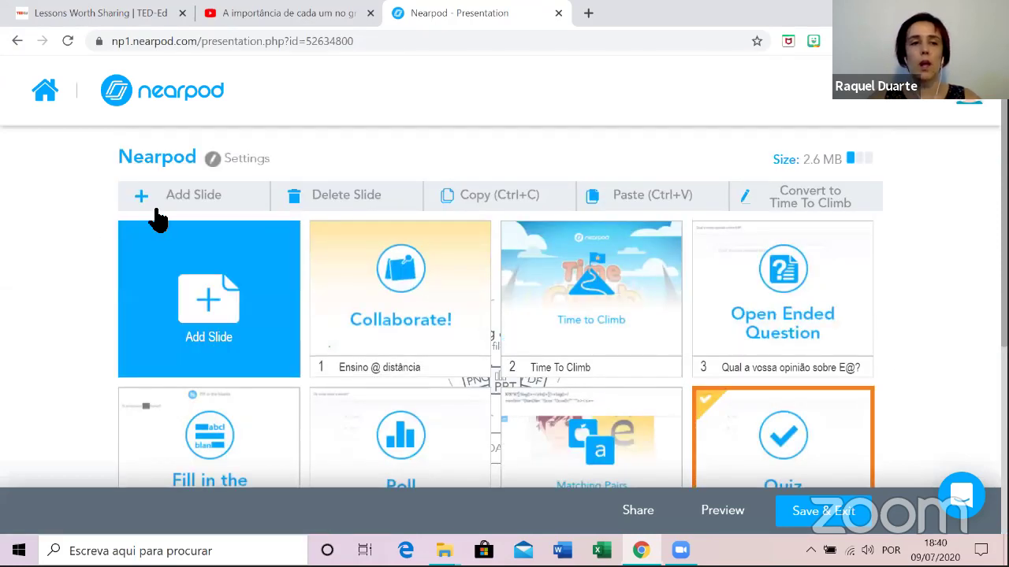
Start a new Flipgrid activity to view its teacher and student URL fields, and cancel it.
{"action": "left_click", "coordinate": [185, 287]}
{"action": "left_click", "coordinate": [317, 158]}
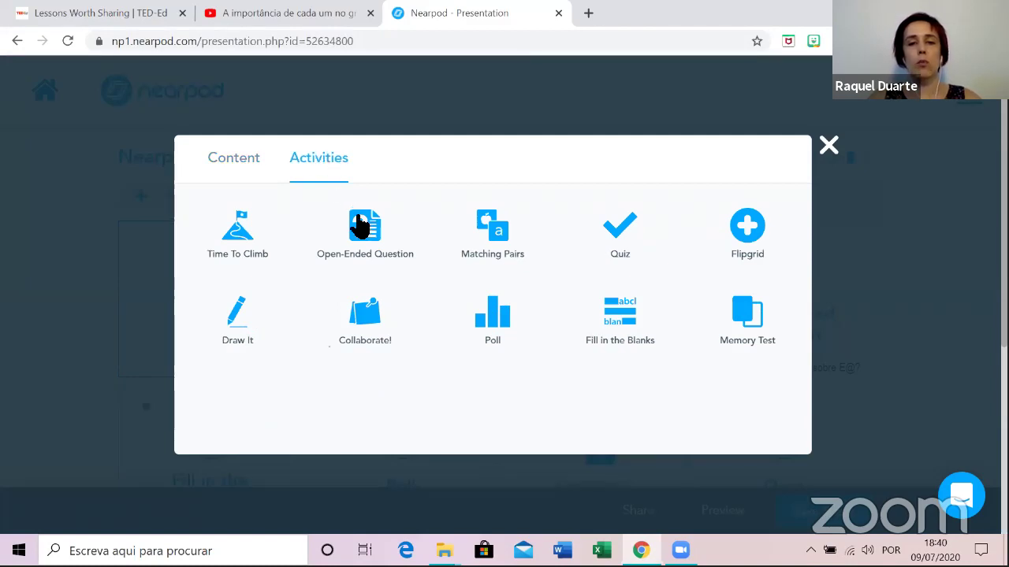
{"action": "left_click", "coordinate": [749, 236]}
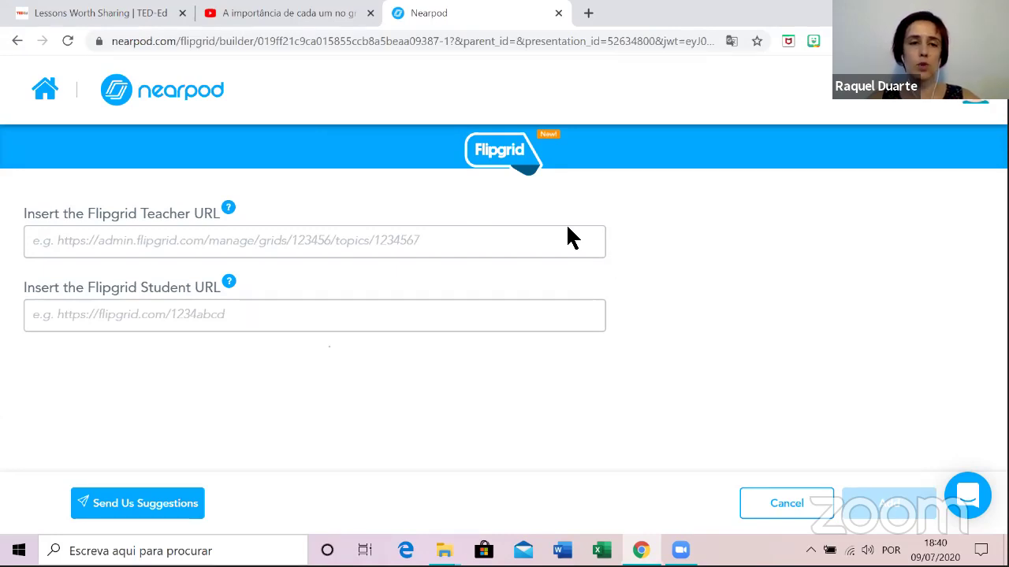
{"action": "left_click", "coordinate": [796, 506]}
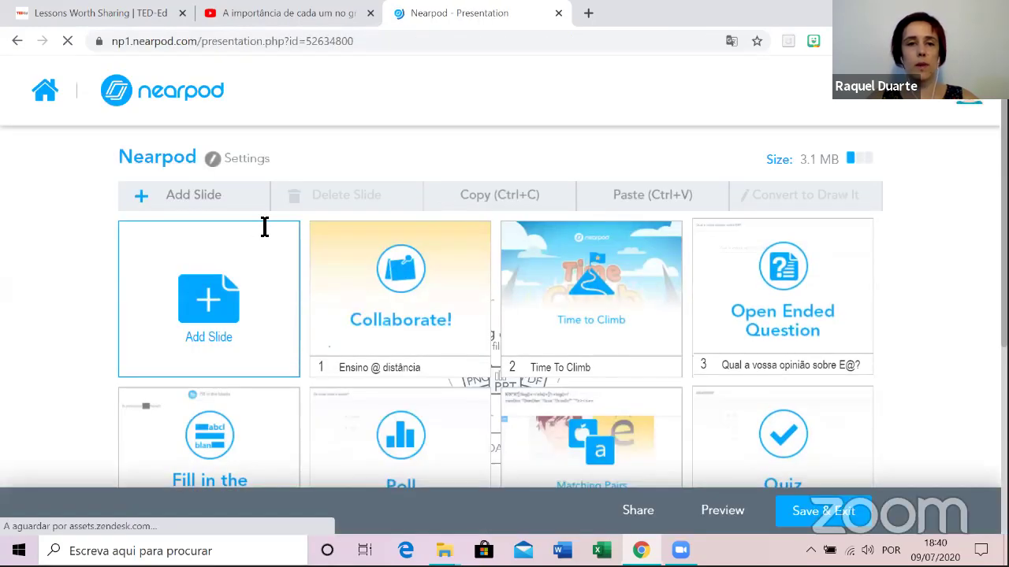
Review the activity types available for a new slide and close the selection without adding one.
{"action": "left_click", "coordinate": [181, 199]}
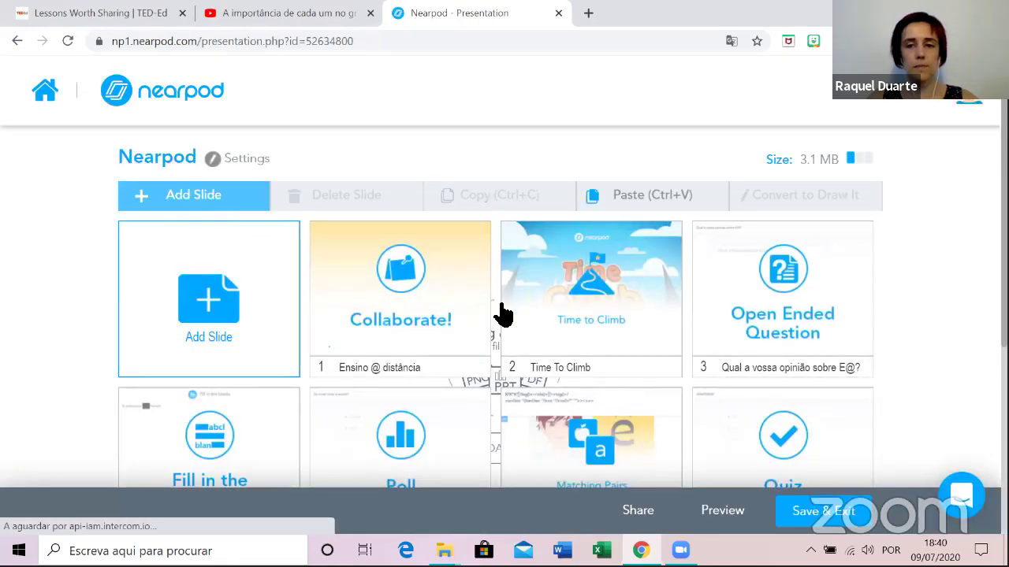
{"action": "left_click", "coordinate": [334, 167]}
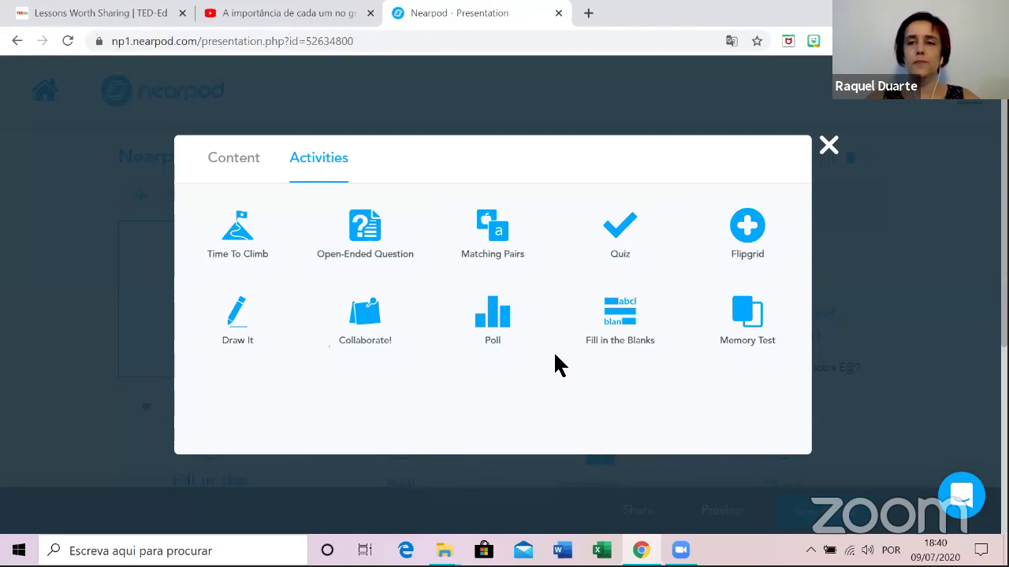
{"action": "left_click", "coordinate": [829, 150]}
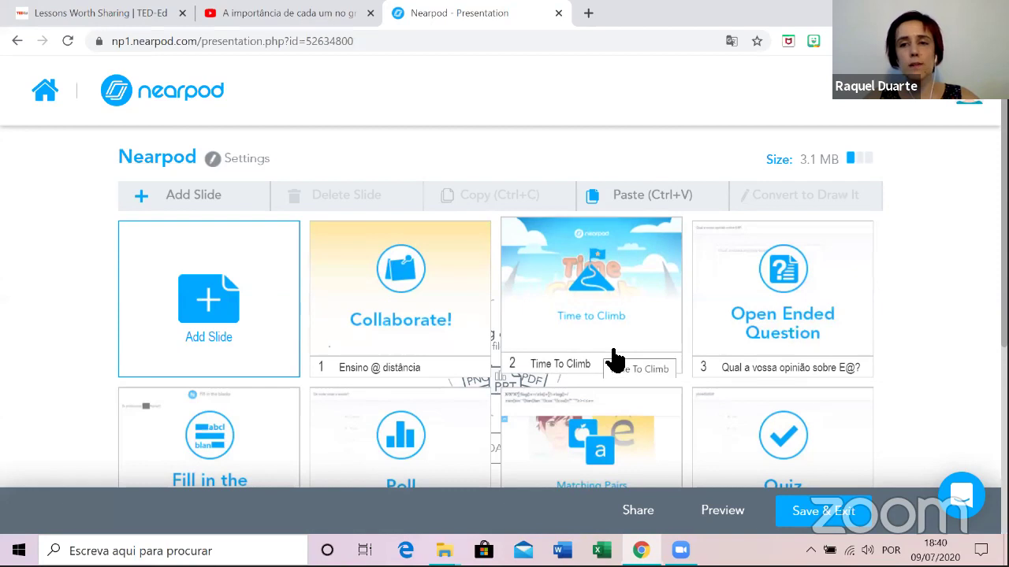
Save the finished lesson and exit to the lesson library.
{"action": "scroll", "coordinate": [615, 386], "scroll_direction": "down", "scroll_amount": 1}
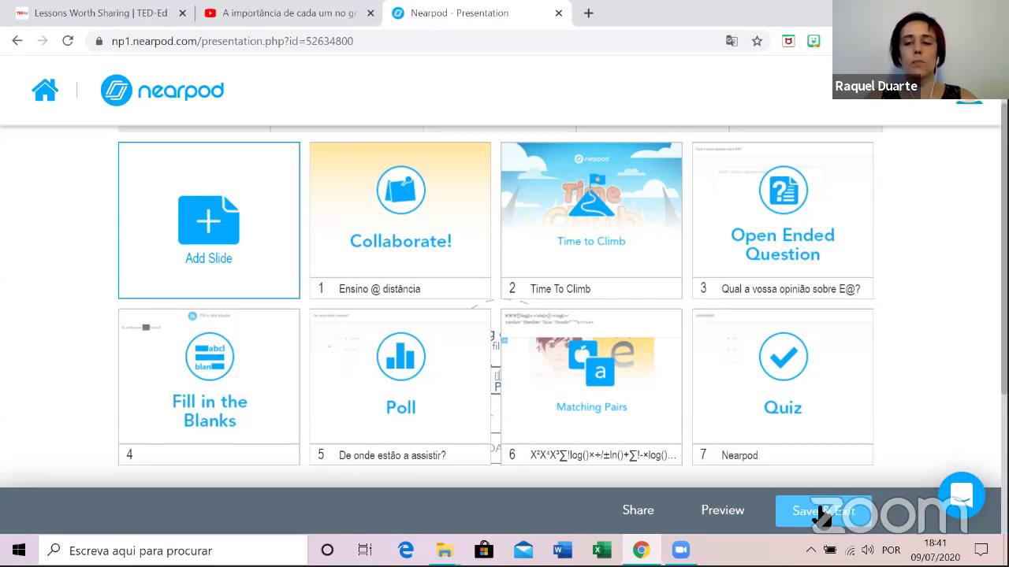
{"action": "left_click", "coordinate": [822, 514]}
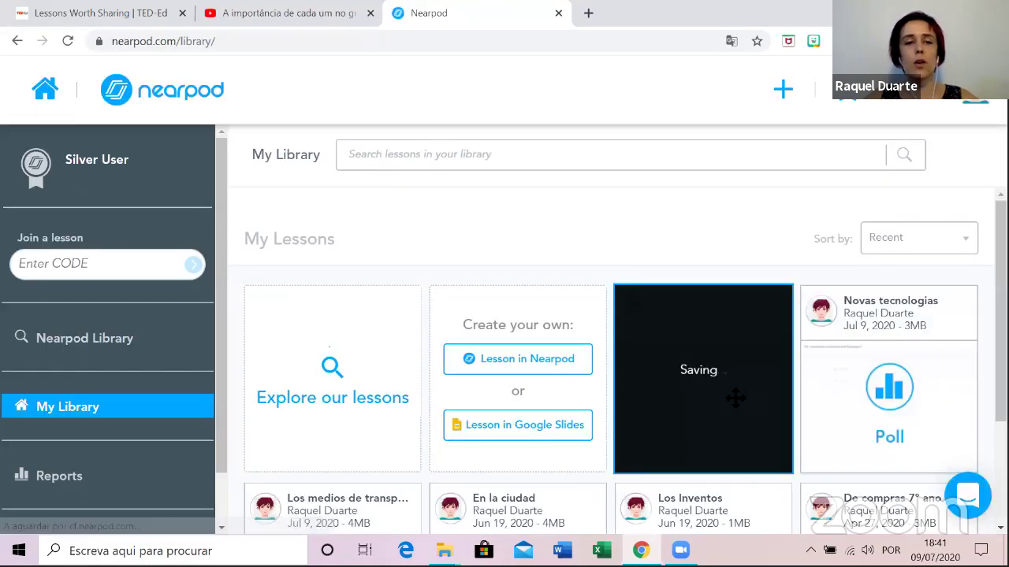
Duplicate the newly saved Nearpod lesson, and save the copy and exit to the library.
{"action": "scroll", "coordinate": [570, 407], "scroll_direction": "down", "scroll_amount": 1}
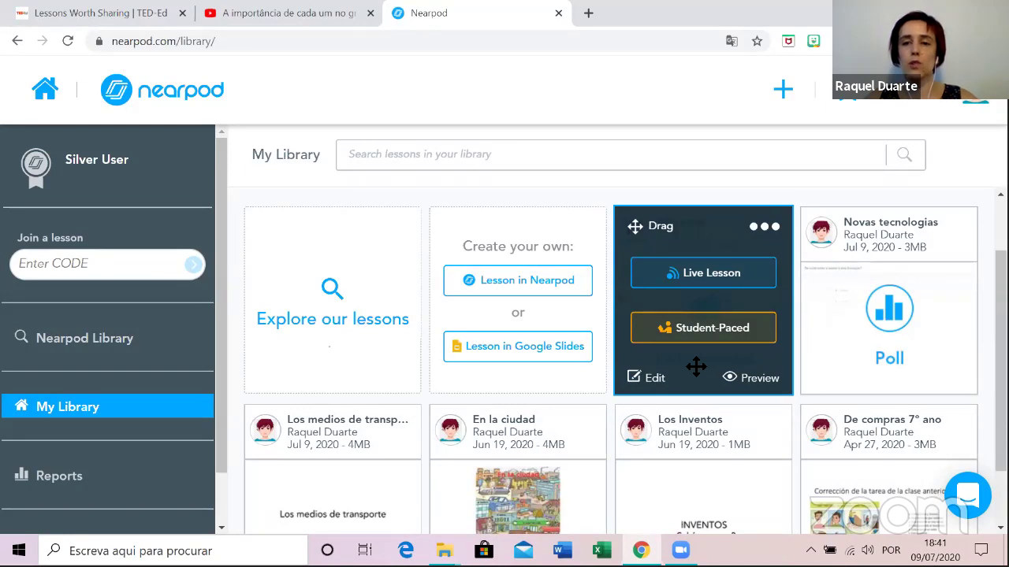
{"action": "left_click", "coordinate": [766, 230]}
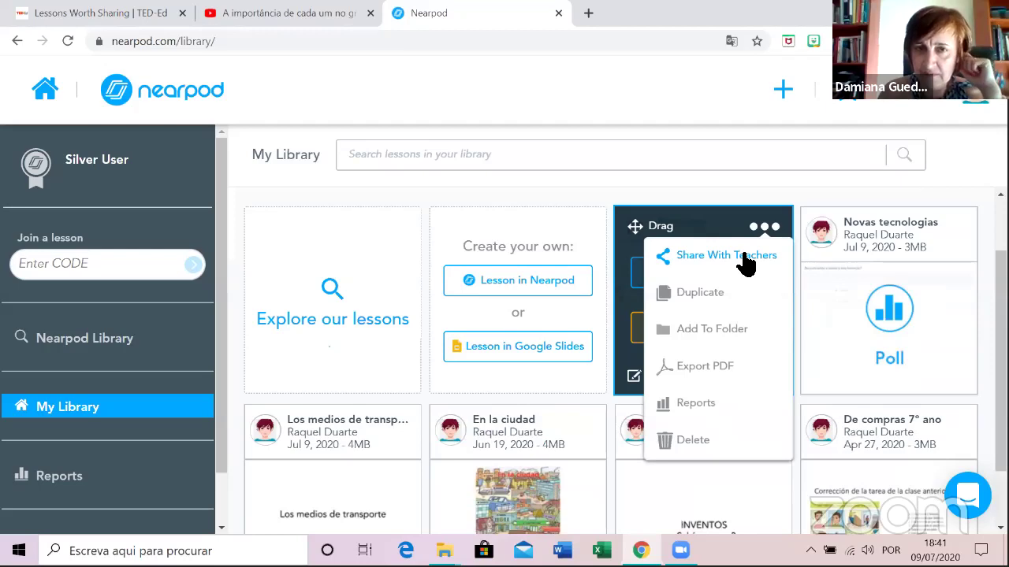
{"action": "left_click", "coordinate": [708, 299]}
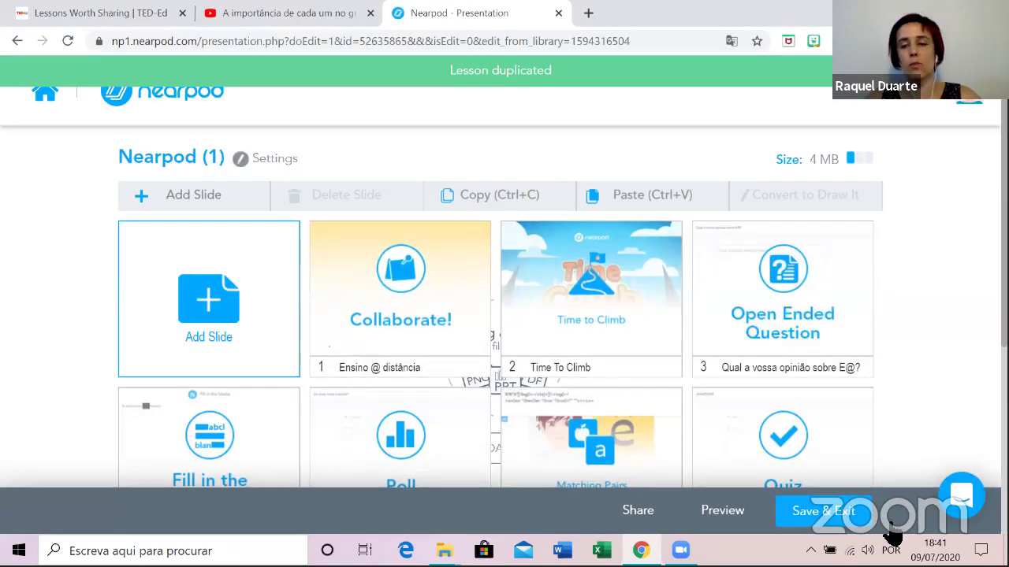
{"action": "left_click", "coordinate": [851, 520]}
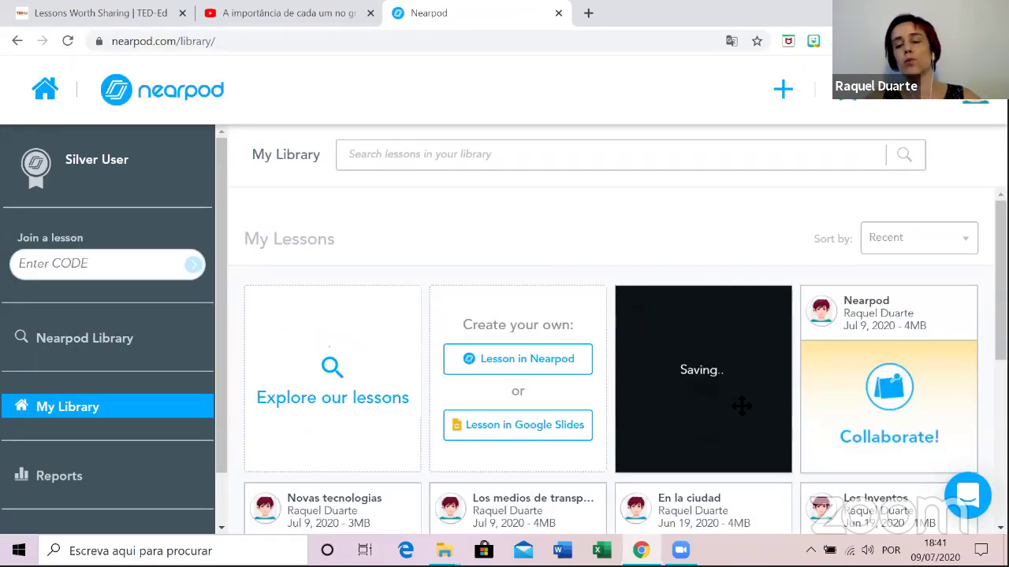
Review the additional options available for the original Nearpod lesson without choosing any.
{"action": "mouse_move", "coordinate": [934, 388]}
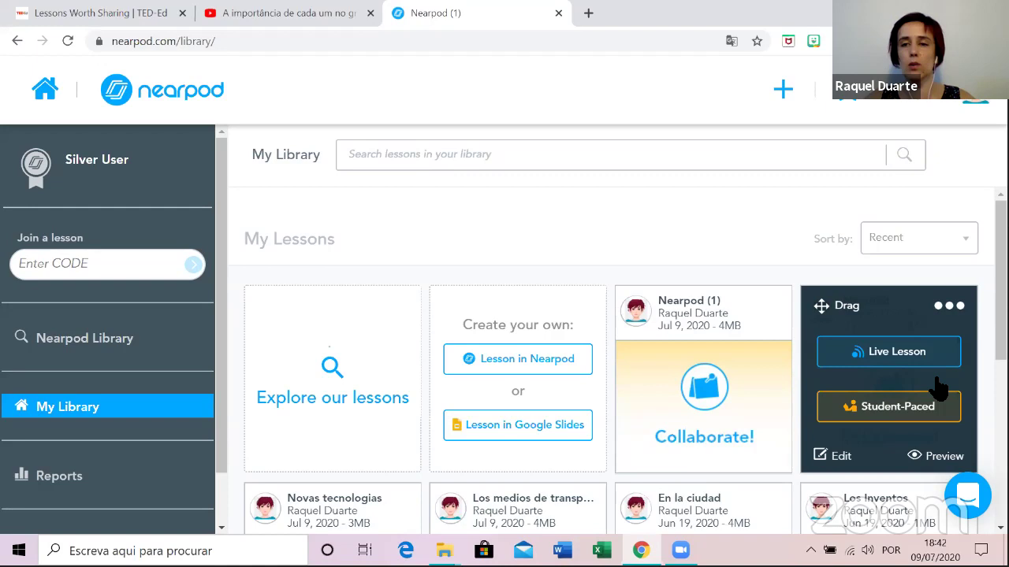
{"action": "left_click", "coordinate": [960, 314]}
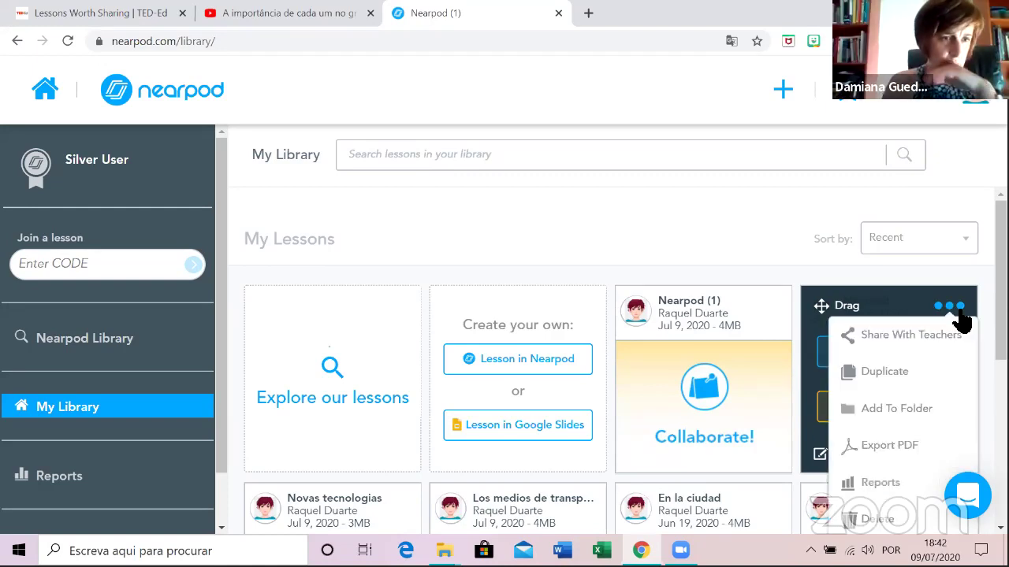
{"action": "left_click", "coordinate": [959, 313]}
{"action": "left_click", "coordinate": [956, 315]}
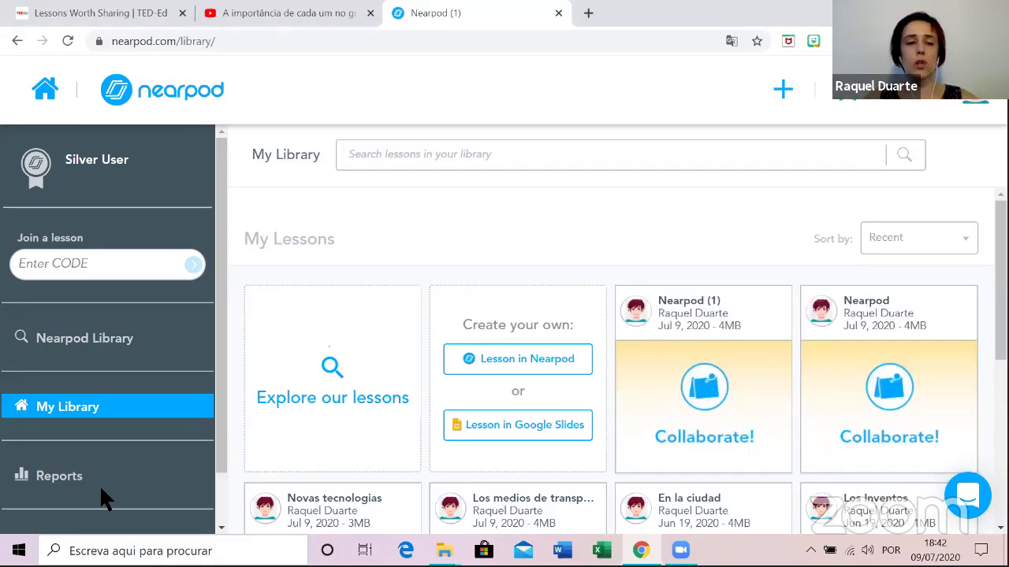
View the post-session reports and the Nearpod Library catalogue, and return to My Library.
{"action": "left_click", "coordinate": [71, 481]}
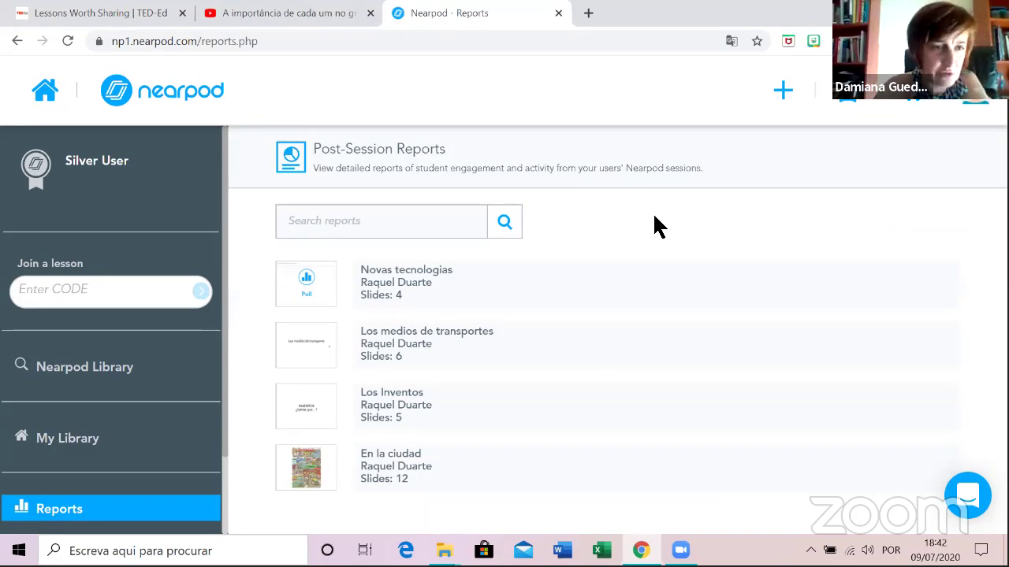
{"action": "left_click", "coordinate": [456, 293]}
{"action": "left_click", "coordinate": [122, 376]}
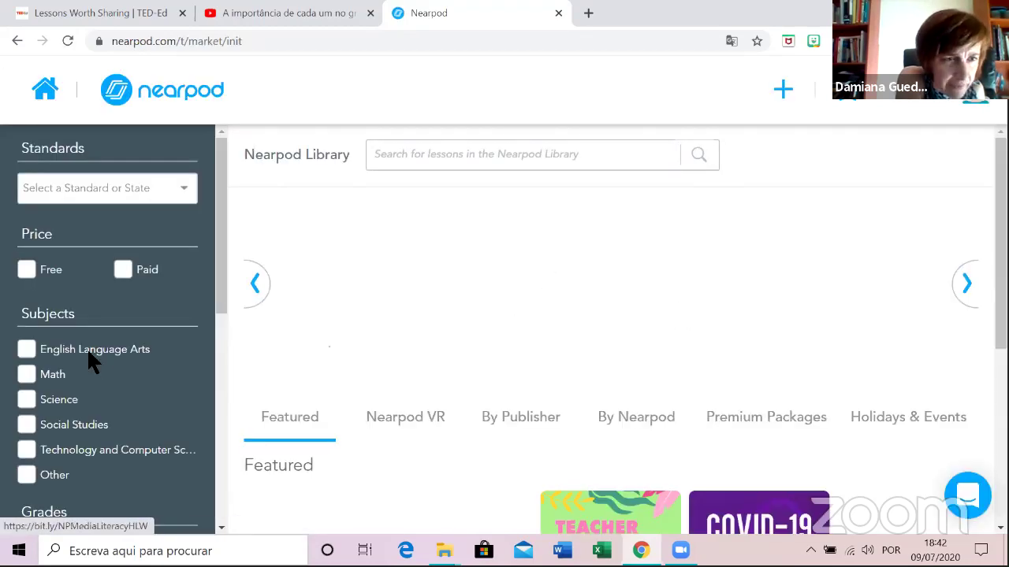
{"action": "left_click", "coordinate": [44, 93]}
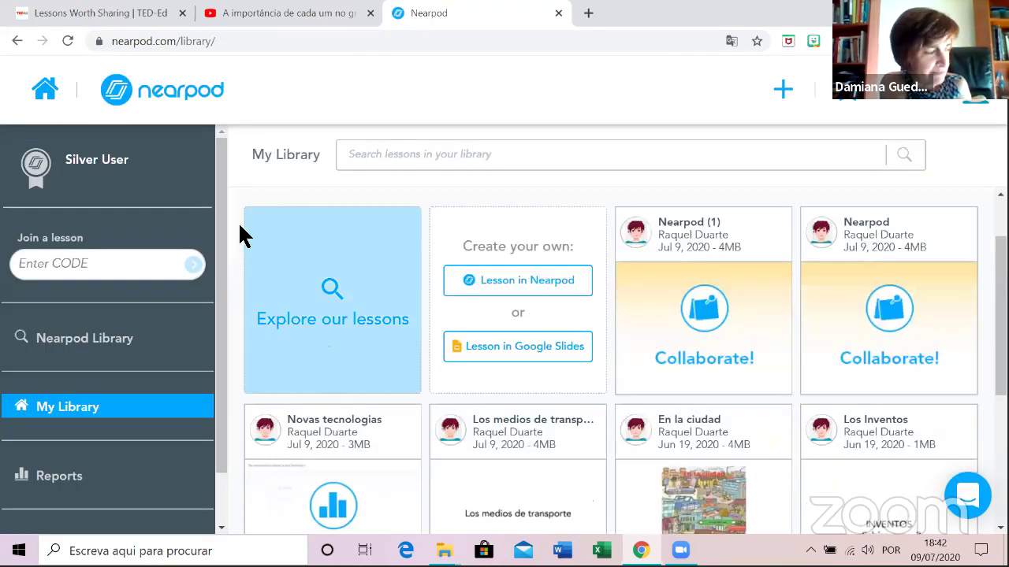
Open the original Nearpod lesson for editing, view a new Time to Climb activity's question form, and return to the library without saving.
{"action": "mouse_move", "coordinate": [833, 317]}
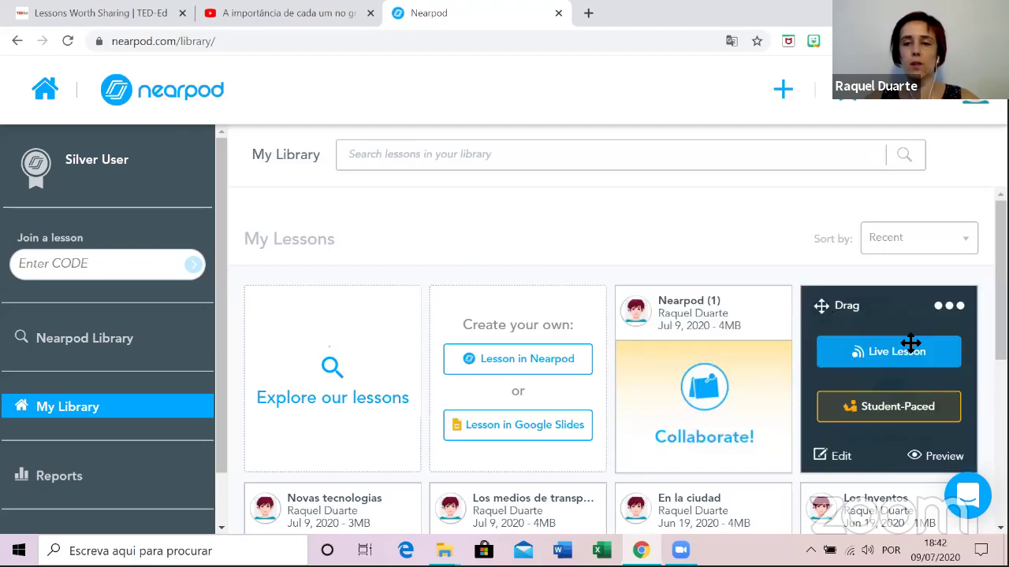
{"action": "left_click_drag", "start_coordinate": [836, 319], "coordinate": [916, 325]}
{"action": "left_click", "coordinate": [837, 455]}
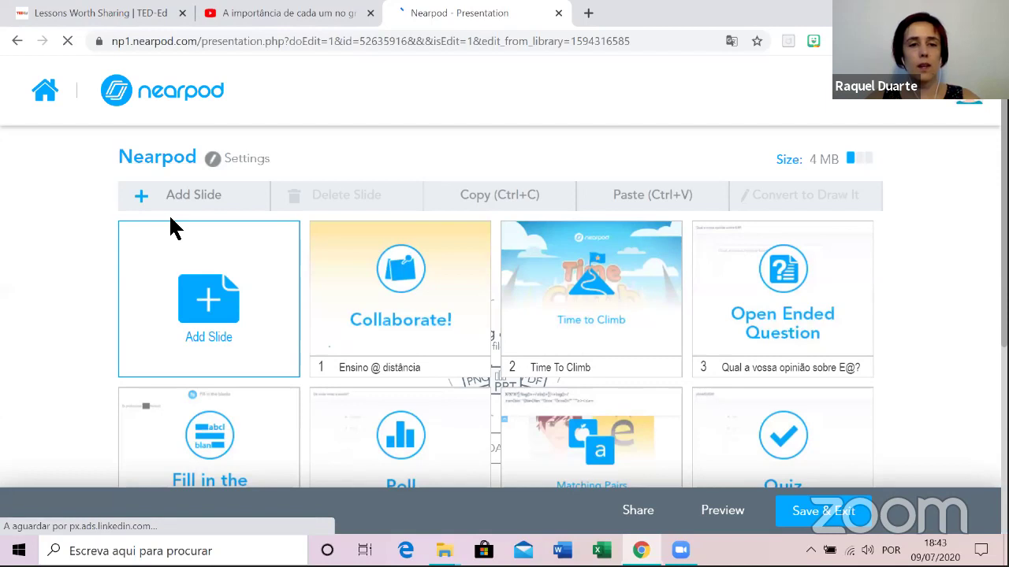
{"action": "left_click", "coordinate": [237, 231]}
{"action": "left_click", "coordinate": [334, 163]}
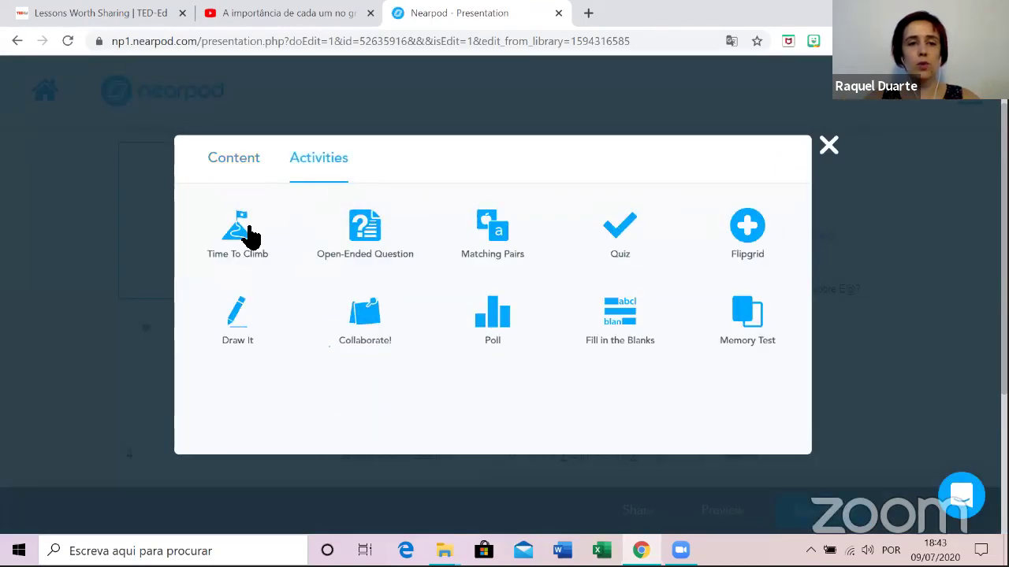
{"action": "left_click", "coordinate": [250, 237]}
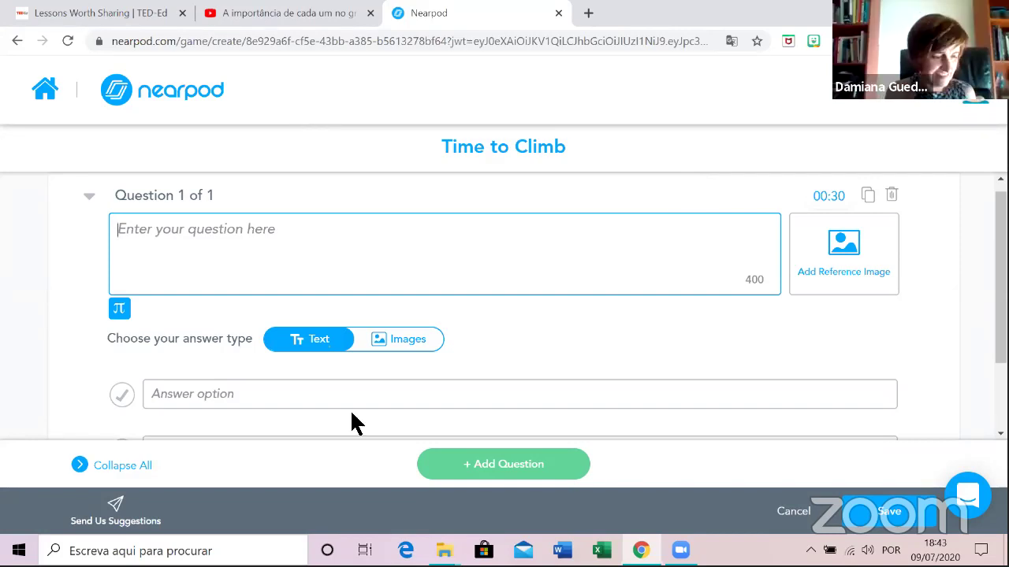
{"action": "left_click", "coordinate": [52, 99]}
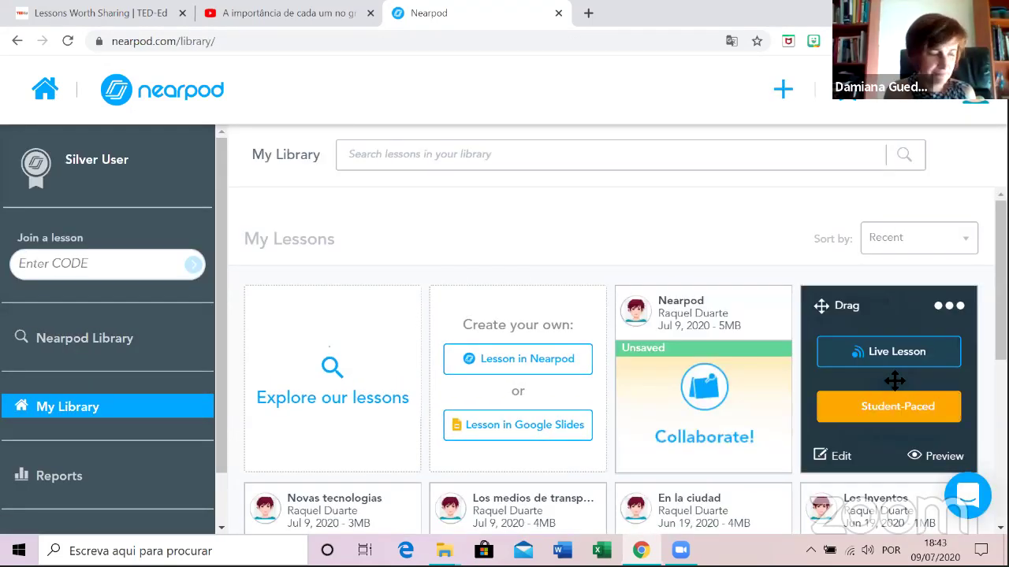
Launch the Nearpod (1) copy as a live lesson, dismiss the join code, and go to its Time to Climb slide.
{"action": "left_click", "coordinate": [878, 362]}
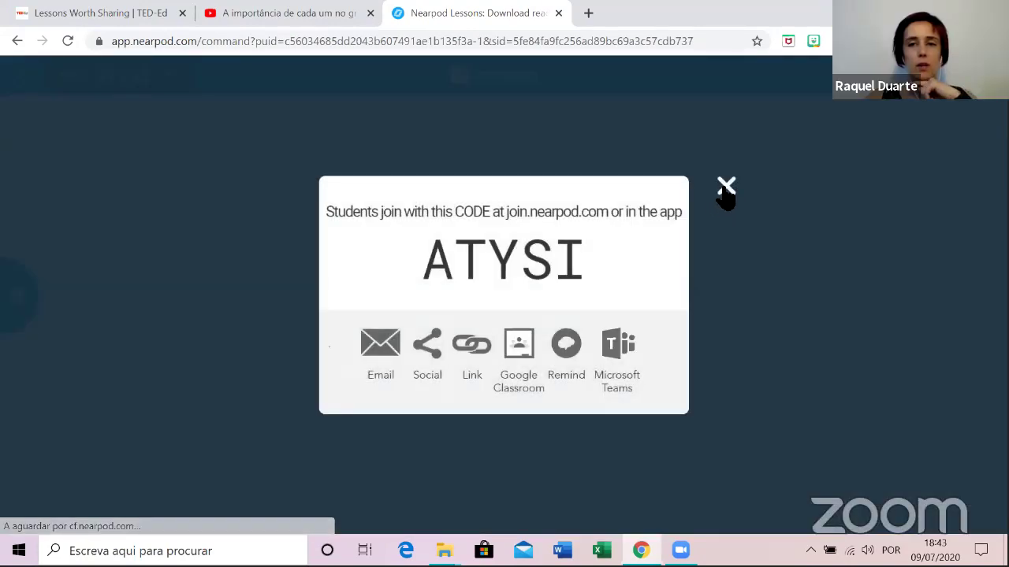
{"action": "left_click", "coordinate": [726, 187]}
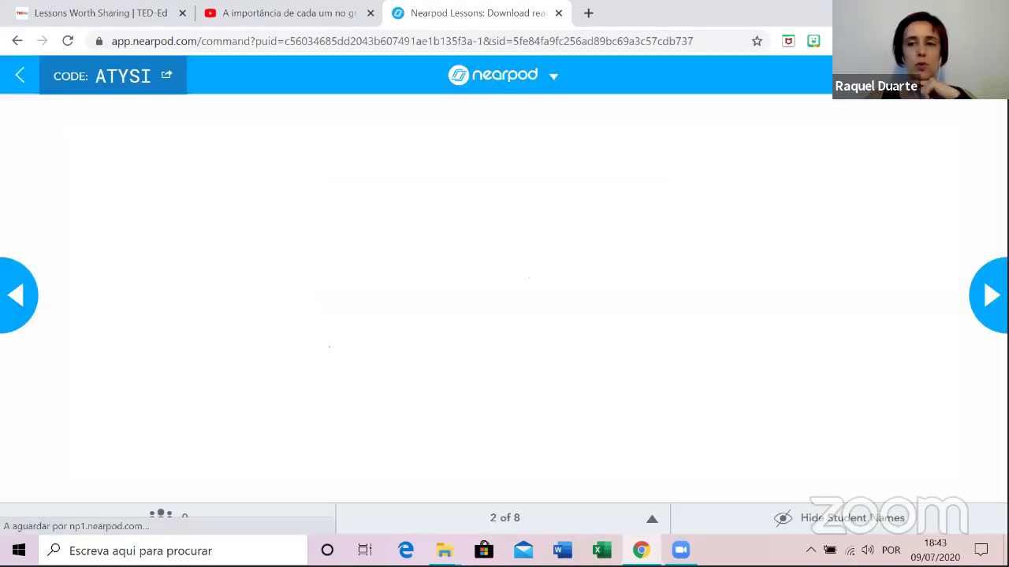
{"action": "left_click", "coordinate": [15, 299]}
{"action": "key", "text": "Right"}
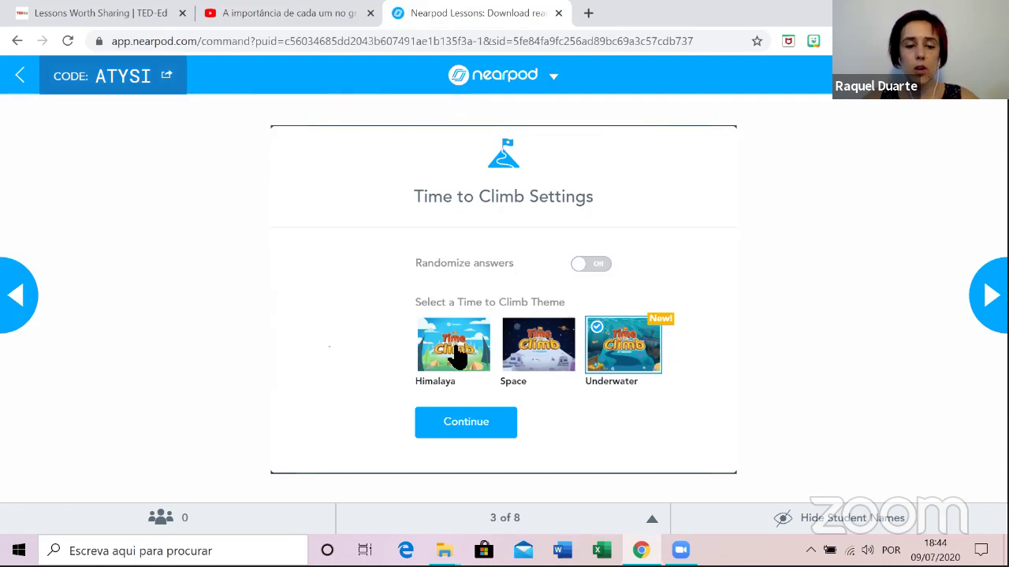
Try the Space and Himalaya themes for Time to Climb, choose Underwater, and continue to the player waiting screen.
{"action": "left_click", "coordinate": [531, 347]}
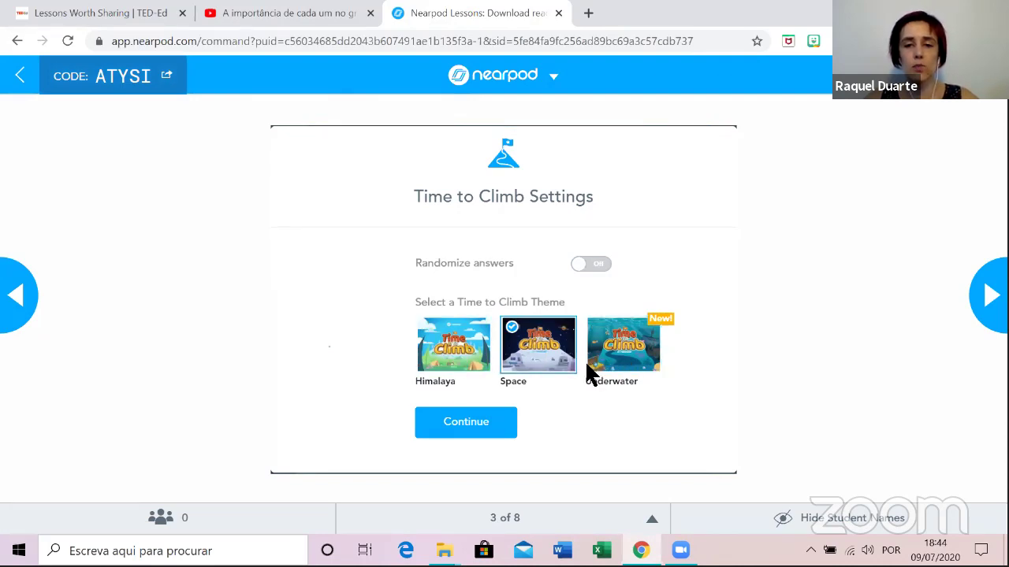
{"action": "left_click", "coordinate": [443, 372]}
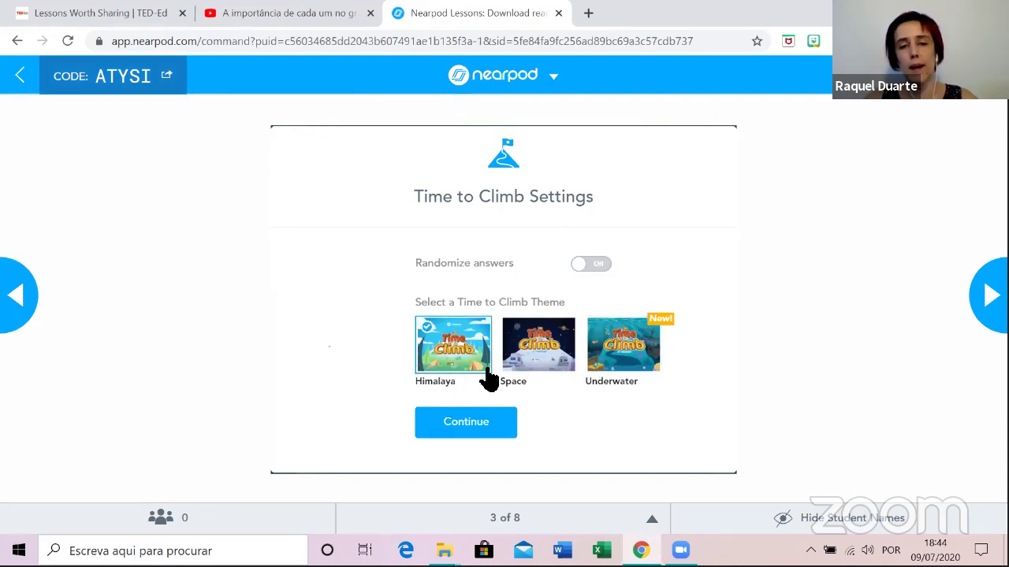
{"action": "left_click", "coordinate": [534, 370]}
{"action": "left_click", "coordinate": [611, 364]}
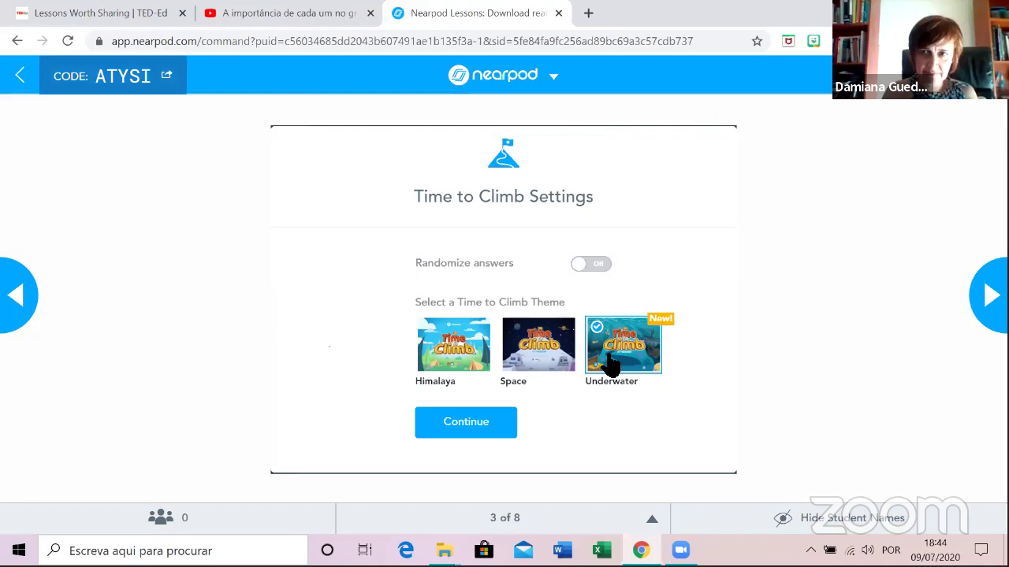
{"action": "left_click", "coordinate": [495, 429]}
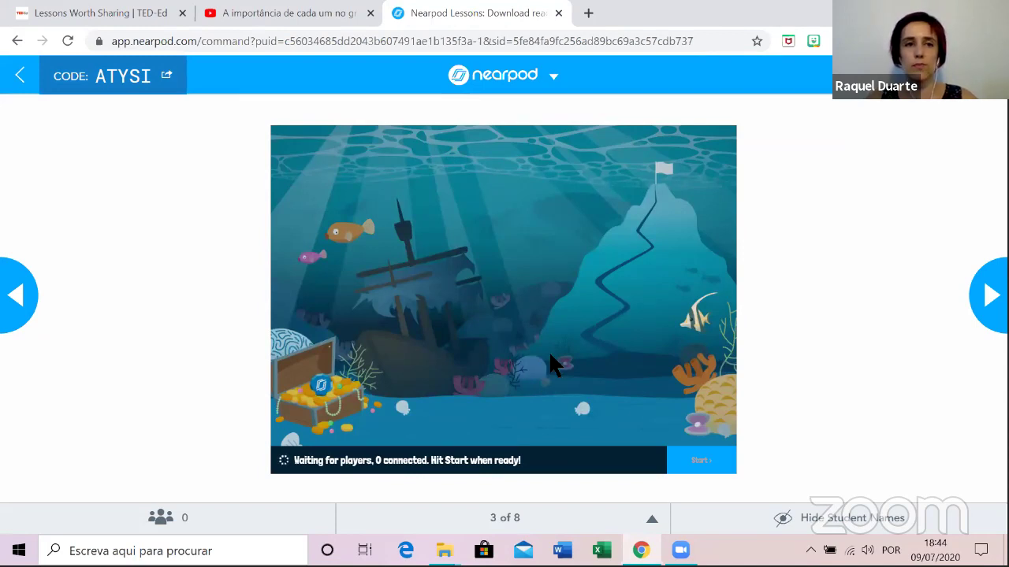
Step through the live lesson forward to slide 5 and back to slide 2, and exit the session to the library.
{"action": "left_click", "coordinate": [21, 77]}
{"action": "left_click", "coordinate": [669, 158]}
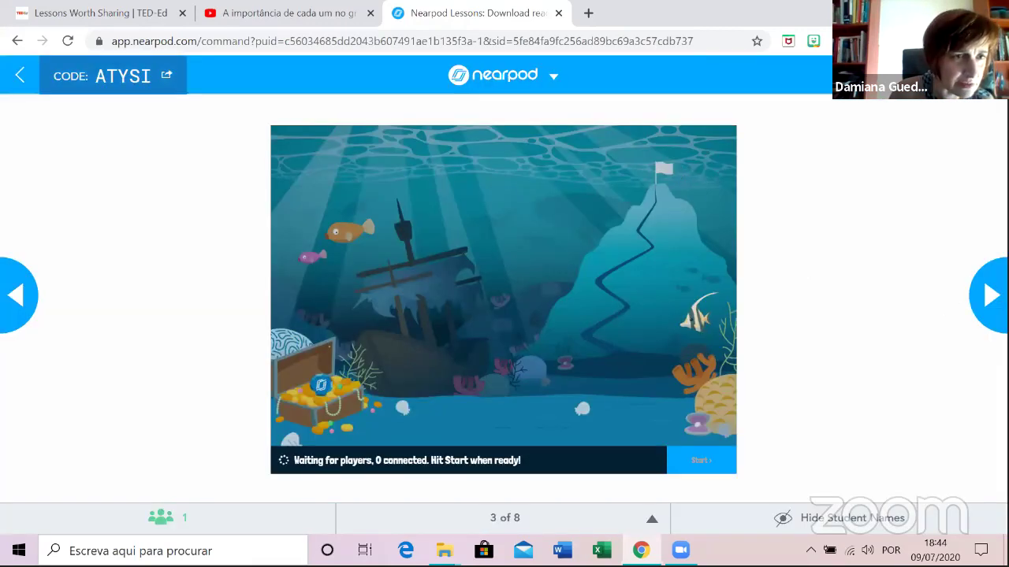
{"action": "key", "text": "Right"}
{"action": "key", "text": "Right"}
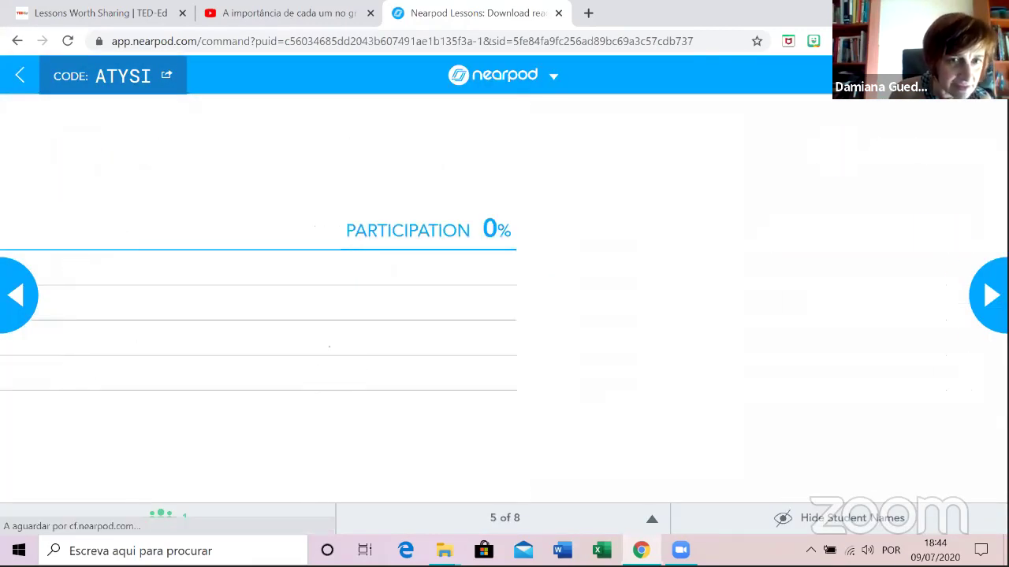
{"action": "left_click", "coordinate": [23, 296]}
{"action": "left_click", "coordinate": [24, 297]}
{"action": "left_click", "coordinate": [24, 297]}
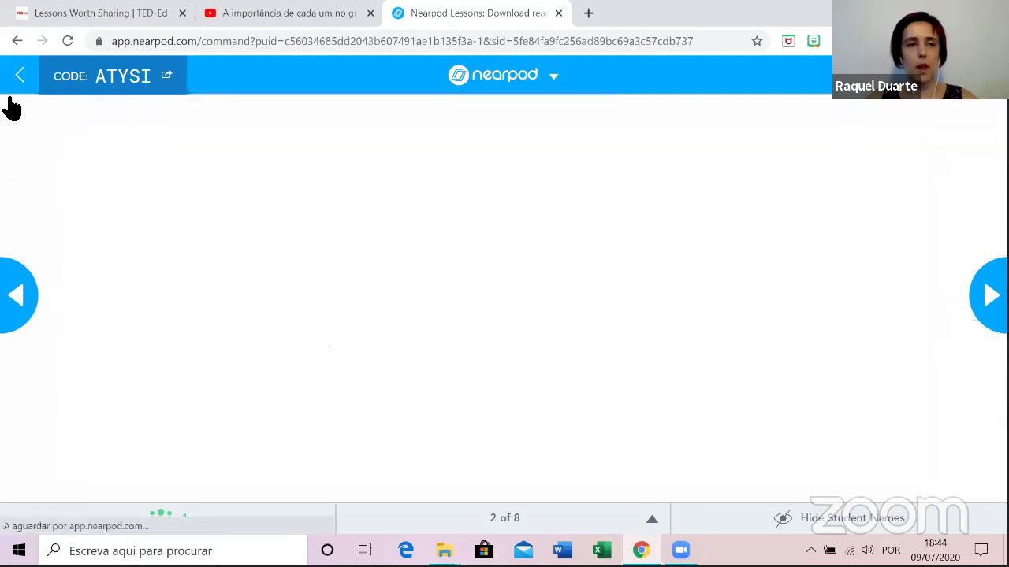
{"action": "left_click", "coordinate": [16, 78]}
{"action": "left_click", "coordinate": [534, 230]}
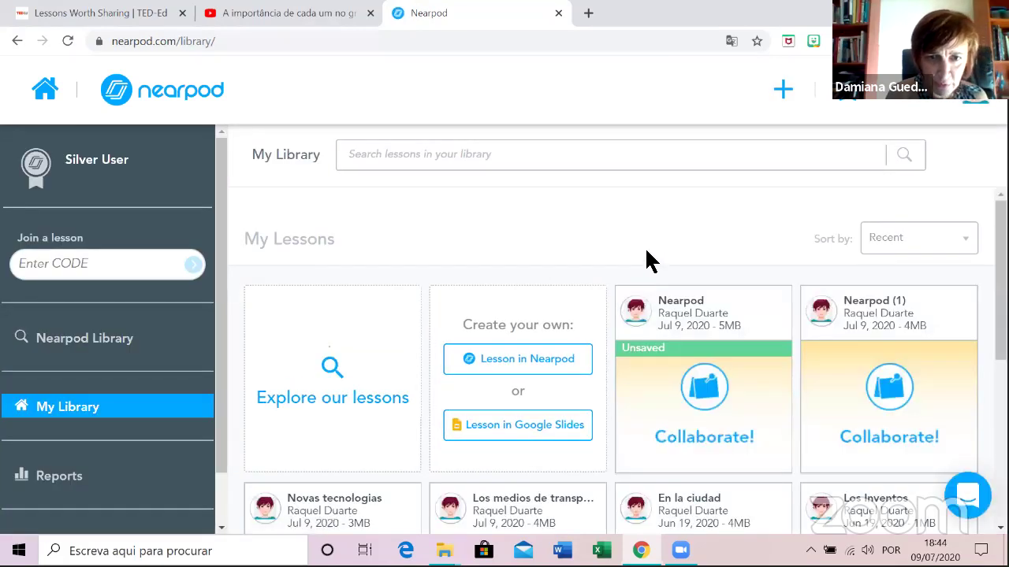
Open the Nearpod (1) lesson for editing, accepting that its active code will be lost.
{"action": "scroll", "coordinate": [647, 260], "scroll_direction": "down", "scroll_amount": 1}
{"action": "mouse_move", "coordinate": [872, 304]}
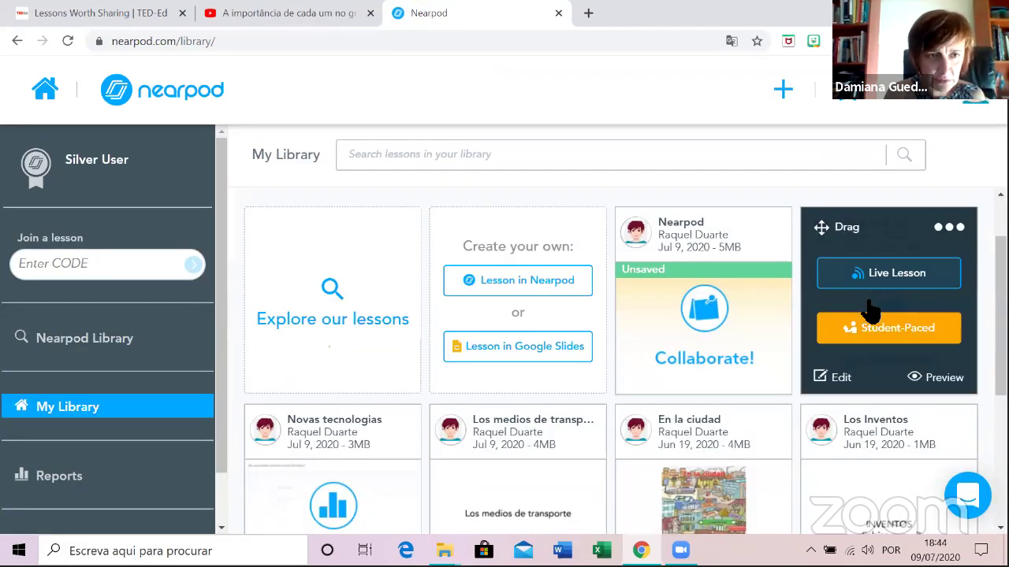
{"action": "left_click_drag", "start_coordinate": [848, 322], "coordinate": [750, 291]}
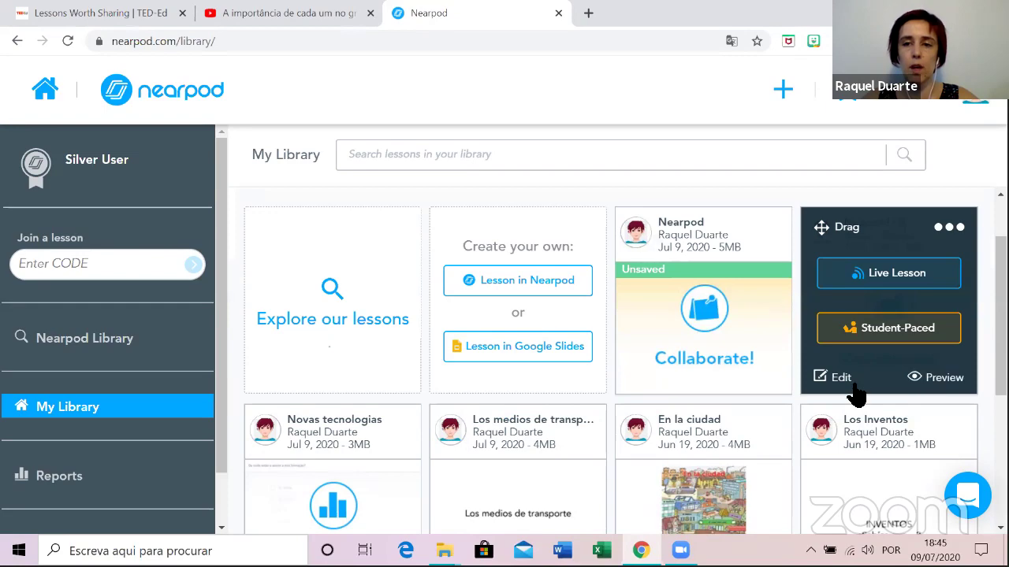
{"action": "left_click", "coordinate": [842, 378]}
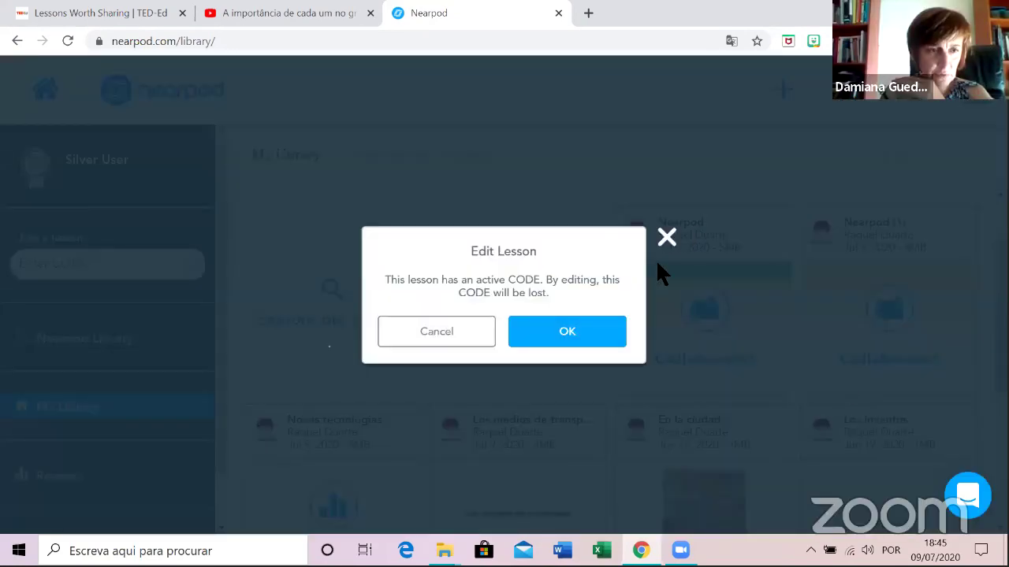
{"action": "left_click", "coordinate": [666, 237]}
{"action": "left_click", "coordinate": [835, 382]}
{"action": "left_click", "coordinate": [583, 332]}
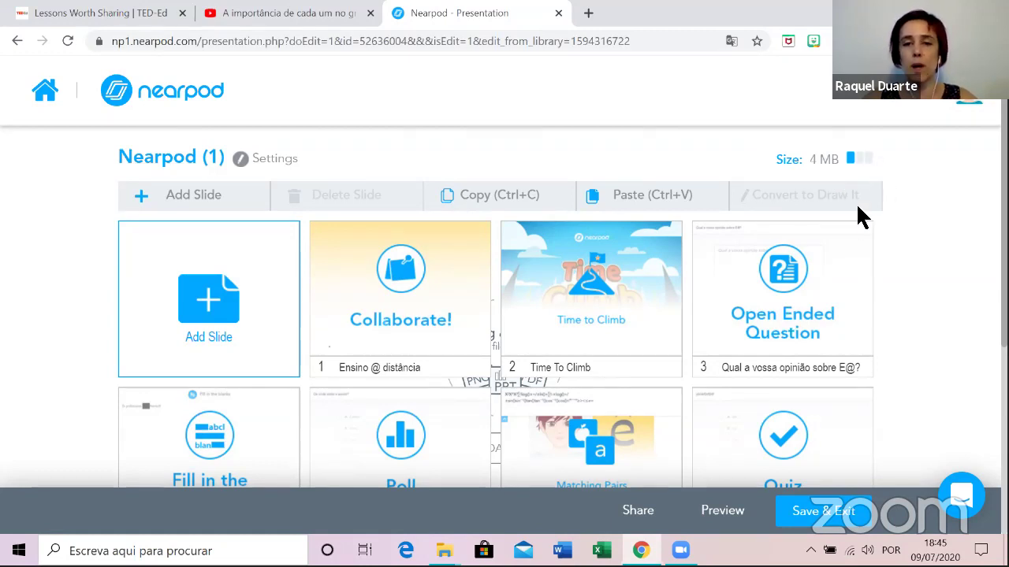
Enable student audio recordings on the open-ended question "Qual a vossa opinião sobre E@?" and save the slide.
{"action": "scroll", "coordinate": [919, 330], "scroll_direction": "down", "scroll_amount": 1}
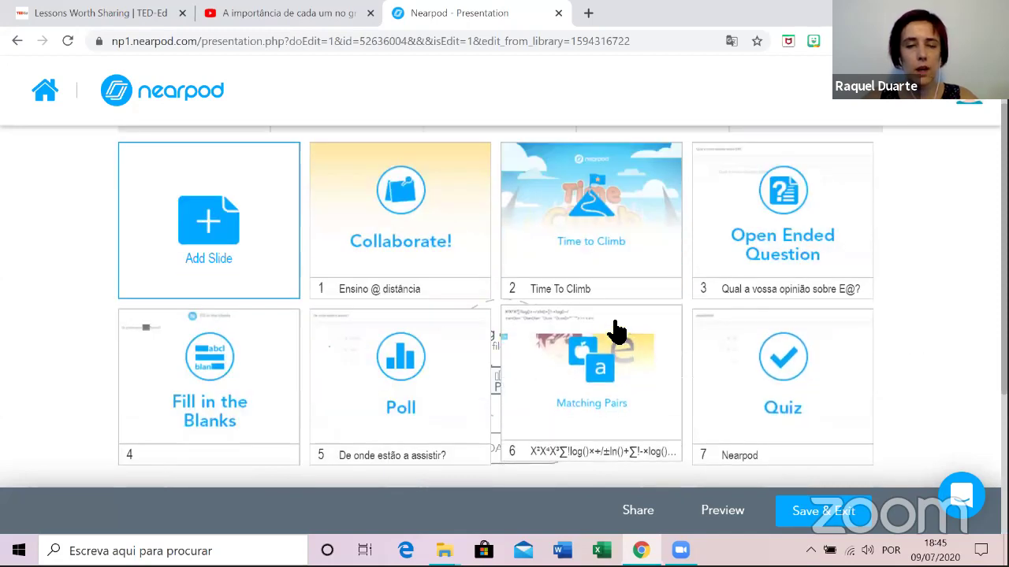
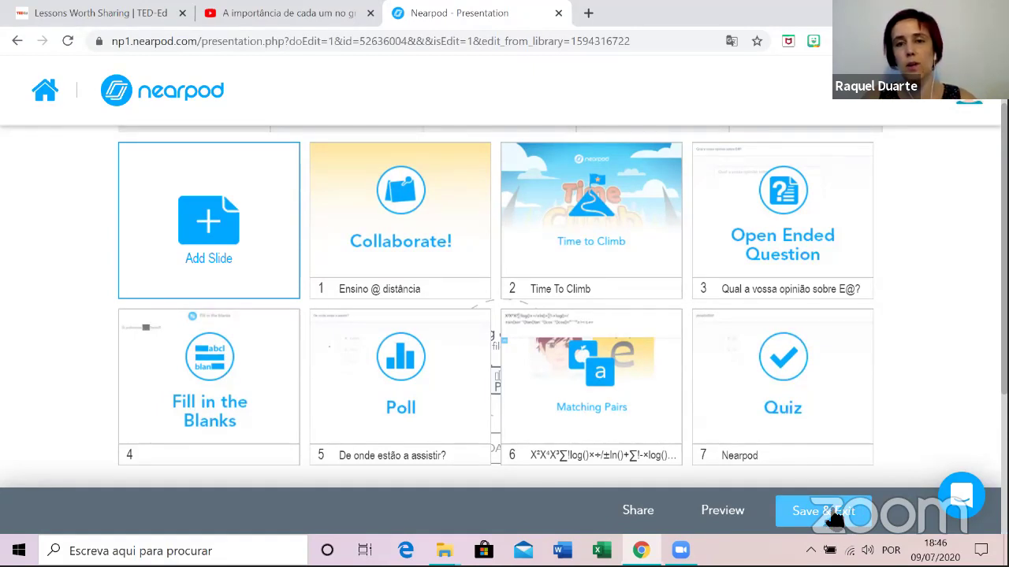
{"action": "left_click", "coordinate": [784, 248]}
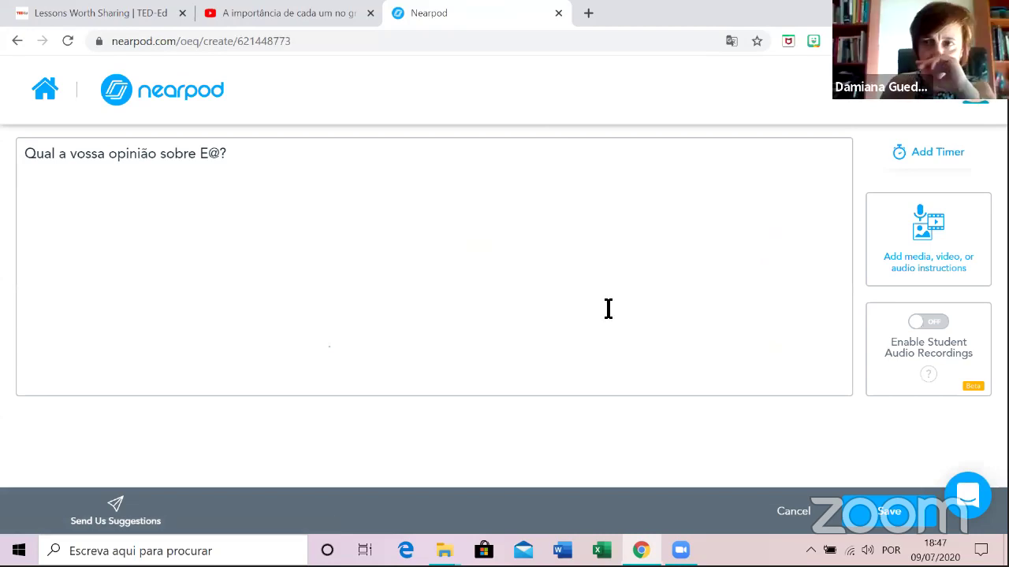
{"action": "left_click", "coordinate": [946, 328]}
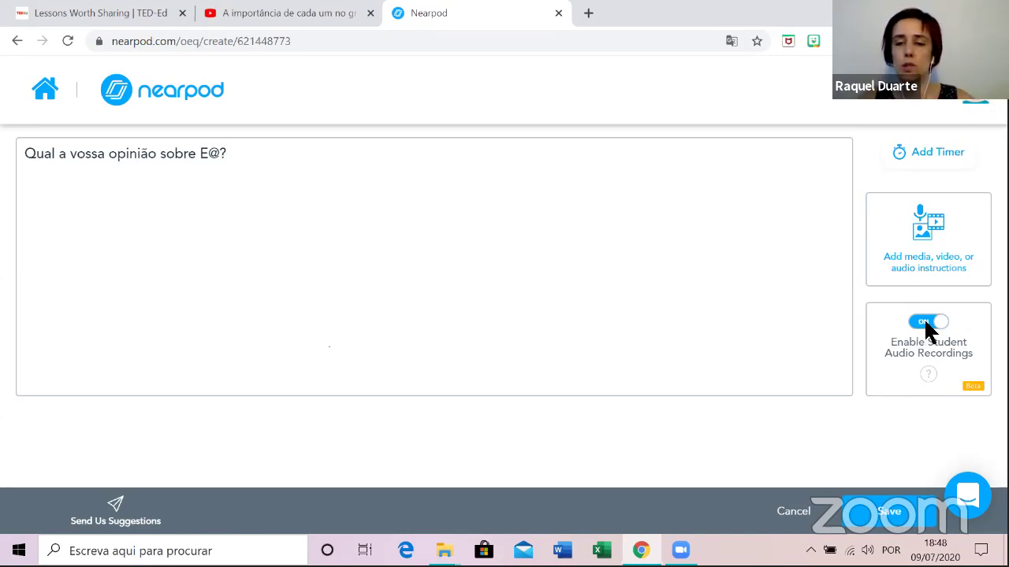
{"action": "left_click", "coordinate": [899, 514]}
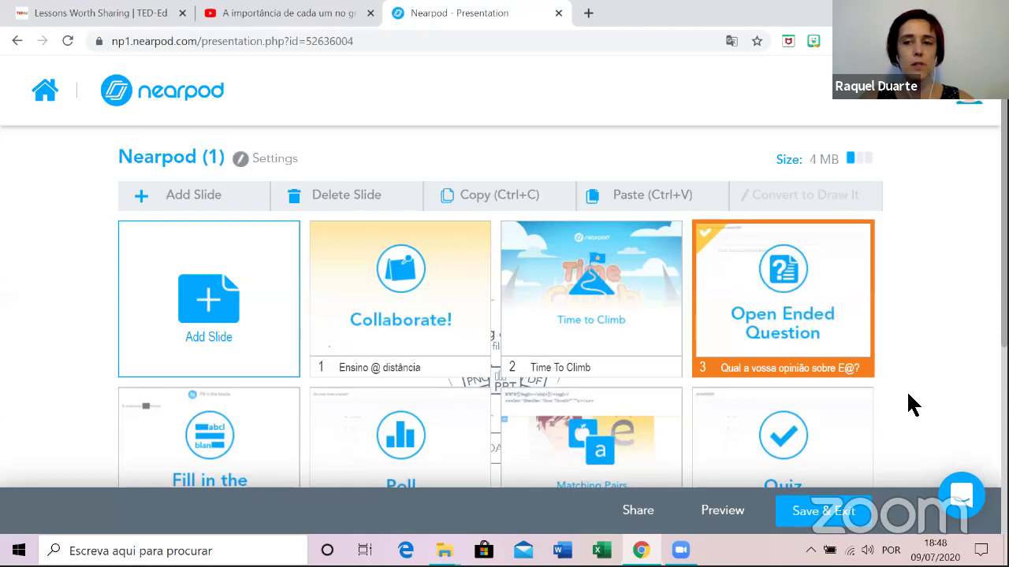
Review both questions of the quiz on slide 7, save it, and save and exit the Nearpod (1) lesson.
{"action": "scroll", "coordinate": [914, 407], "scroll_direction": "down", "scroll_amount": 1}
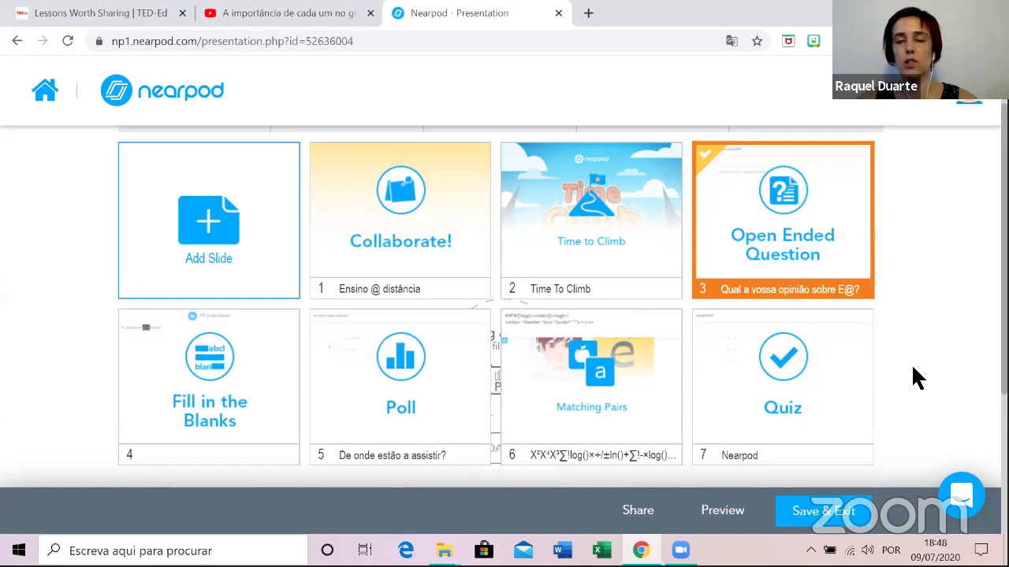
{"action": "left_click", "coordinate": [842, 370]}
{"action": "left_click", "coordinate": [841, 370]}
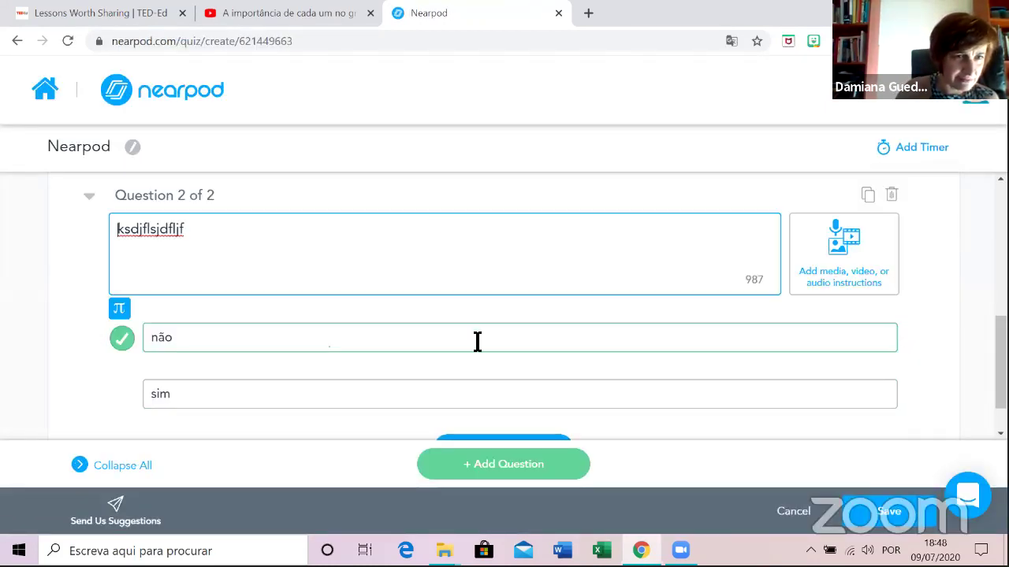
{"action": "scroll", "coordinate": [477, 342], "scroll_direction": "down", "scroll_amount": 1}
{"action": "scroll", "coordinate": [477, 342], "scroll_direction": "up", "scroll_amount": 5}
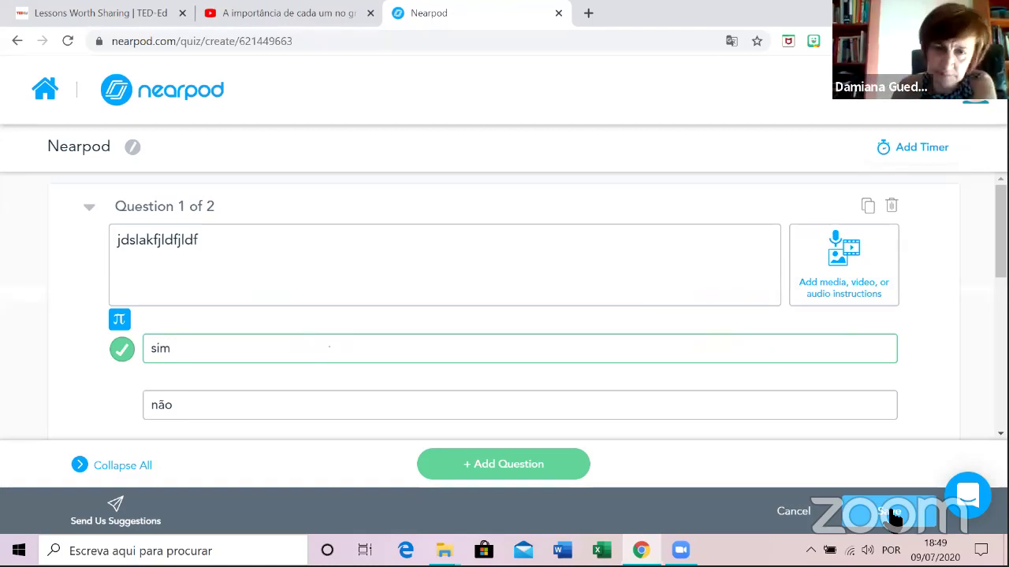
{"action": "left_click", "coordinate": [890, 512]}
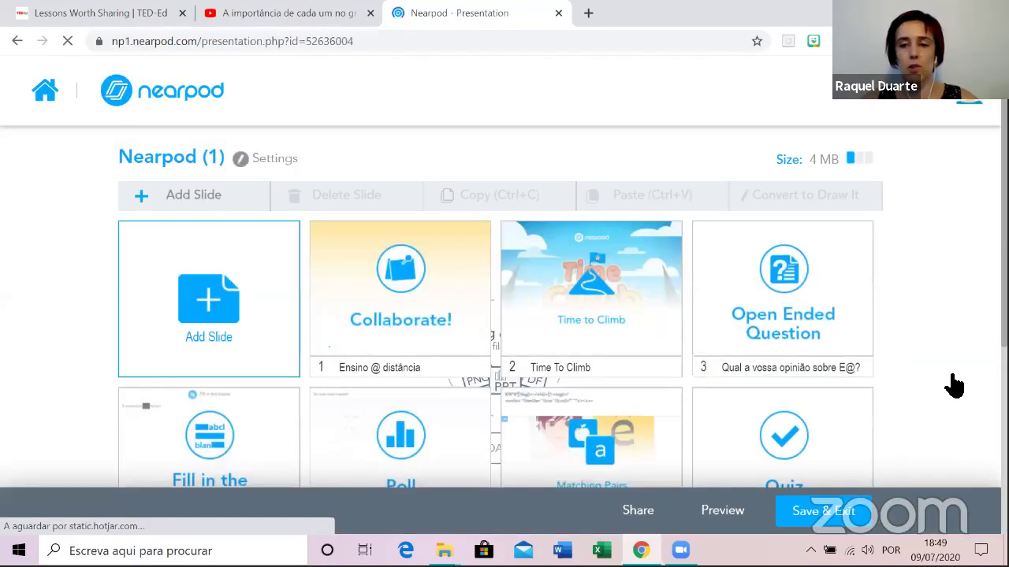
{"action": "left_click", "coordinate": [825, 520]}
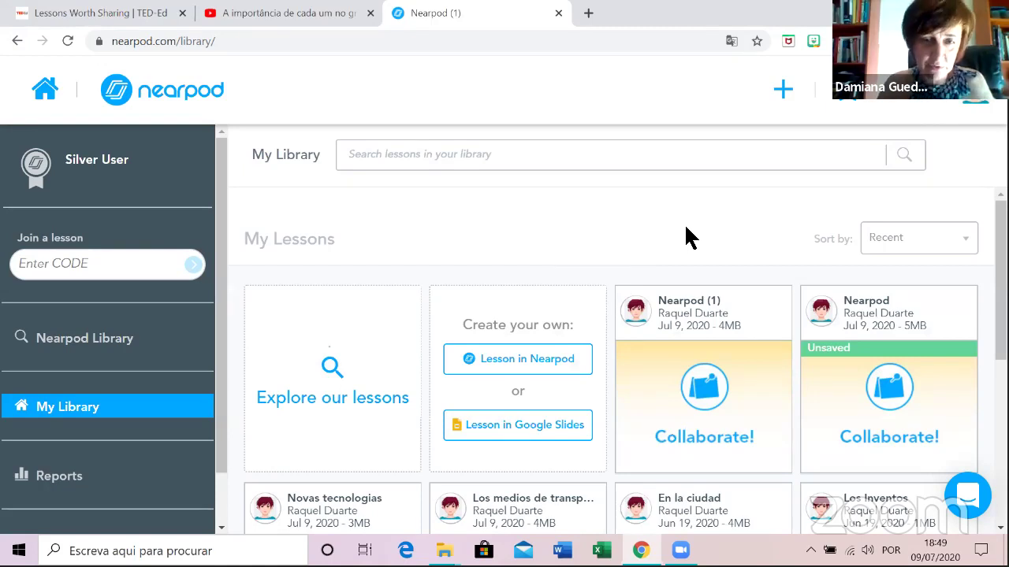
Open the post-session reports, check the Nearpod (1) sessions, and open the Novas tecnologias report for the 2020-7-9 5:50 pm session.
{"action": "left_click", "coordinate": [65, 481]}
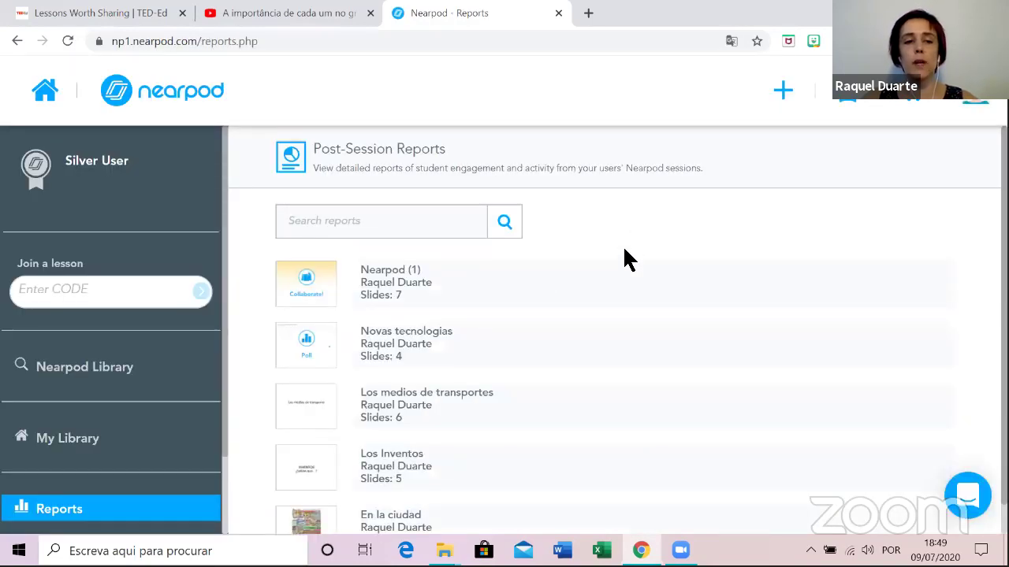
{"action": "scroll", "coordinate": [599, 284], "scroll_direction": "down", "scroll_amount": 1}
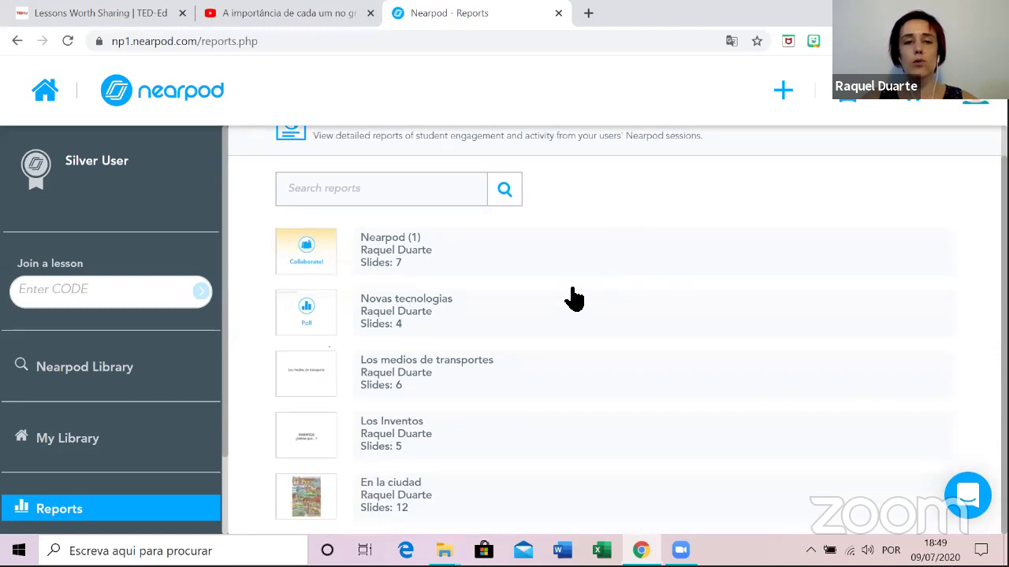
{"action": "left_click", "coordinate": [398, 254]}
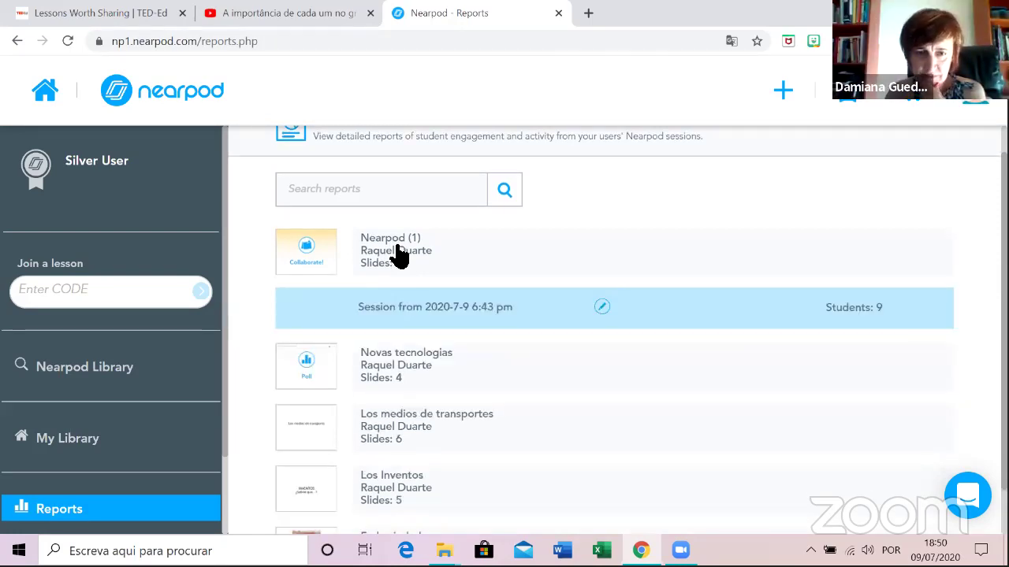
{"action": "left_click", "coordinate": [401, 364]}
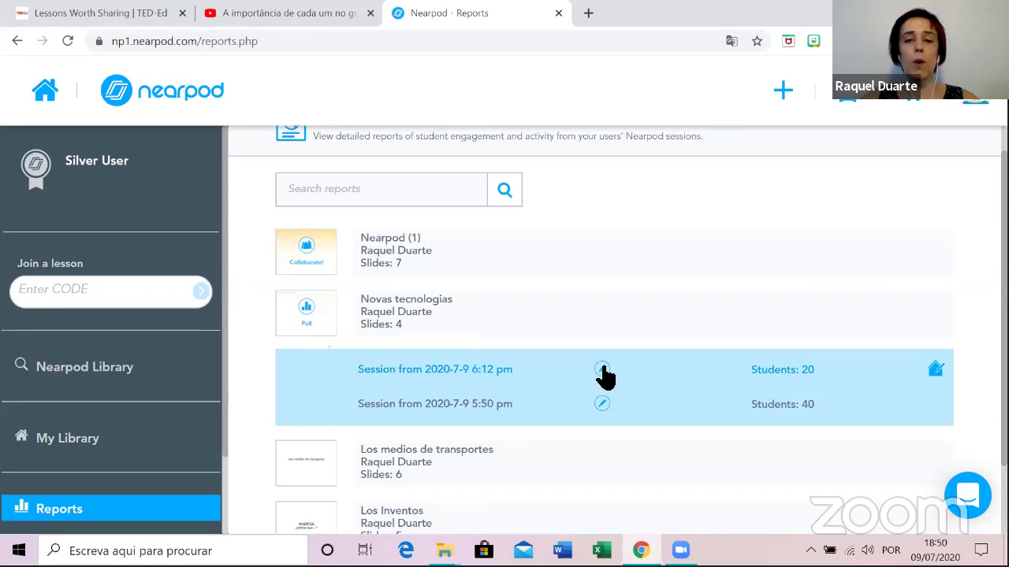
{"action": "left_click", "coordinate": [805, 410]}
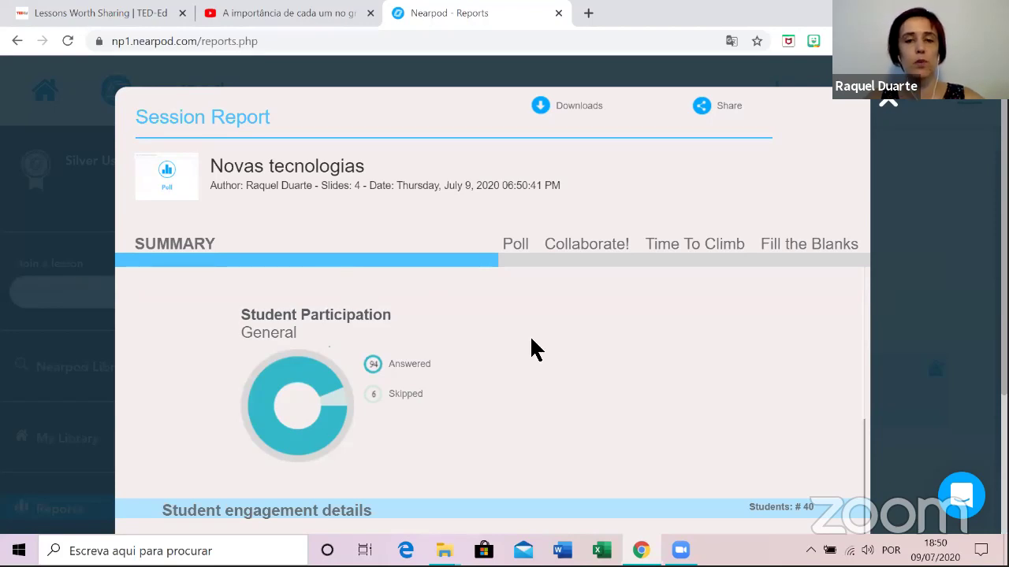
Examine the general student participation chart and the per-student engagement details in the report summary.
{"action": "scroll", "coordinate": [532, 349], "scroll_direction": "down", "scroll_amount": 8}
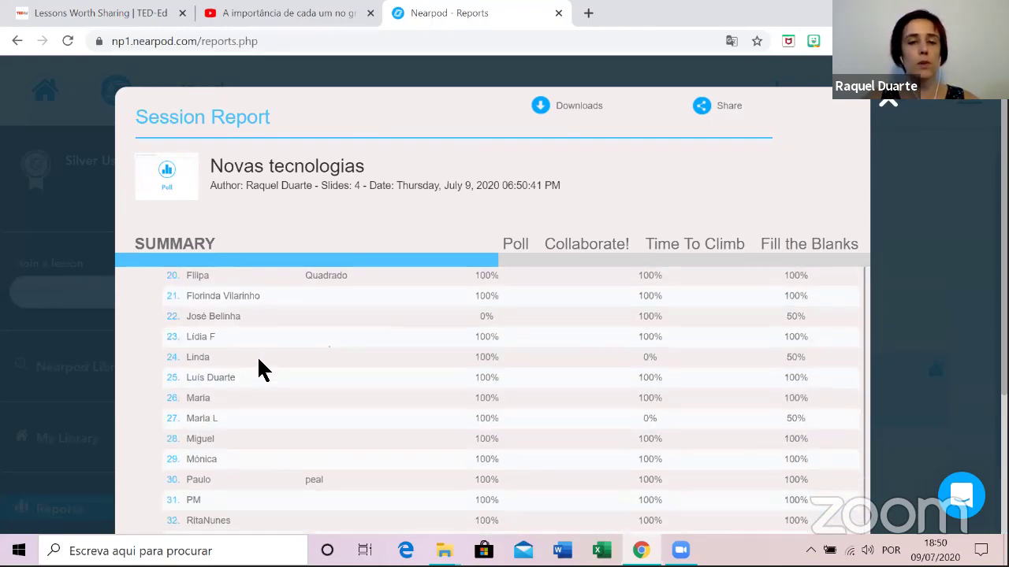
{"action": "scroll", "coordinate": [259, 360], "scroll_direction": "up", "scroll_amount": 7}
{"action": "scroll", "coordinate": [448, 328], "scroll_direction": "up", "scroll_amount": 2}
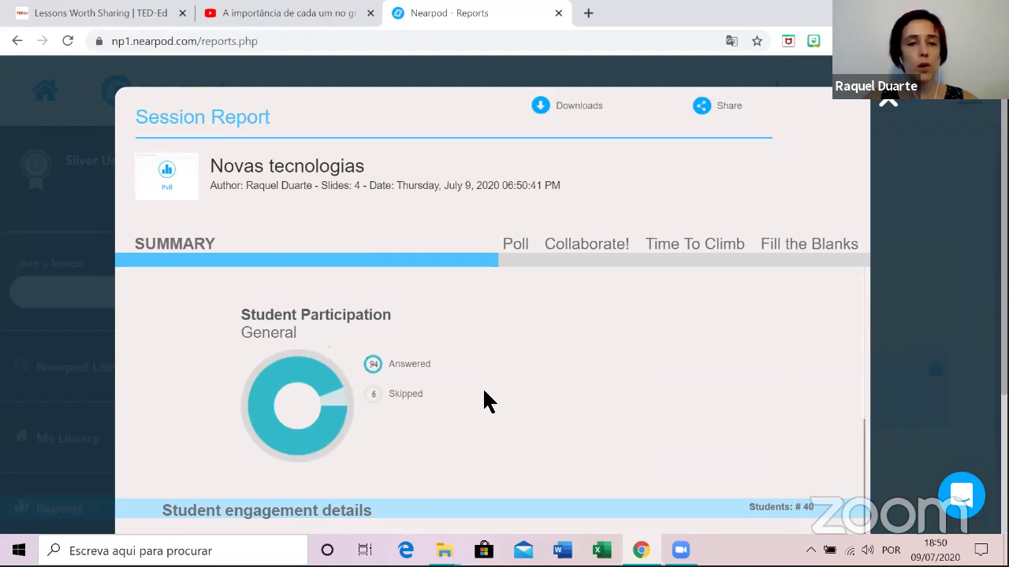
{"action": "scroll", "coordinate": [520, 368], "scroll_direction": "down", "scroll_amount": 5}
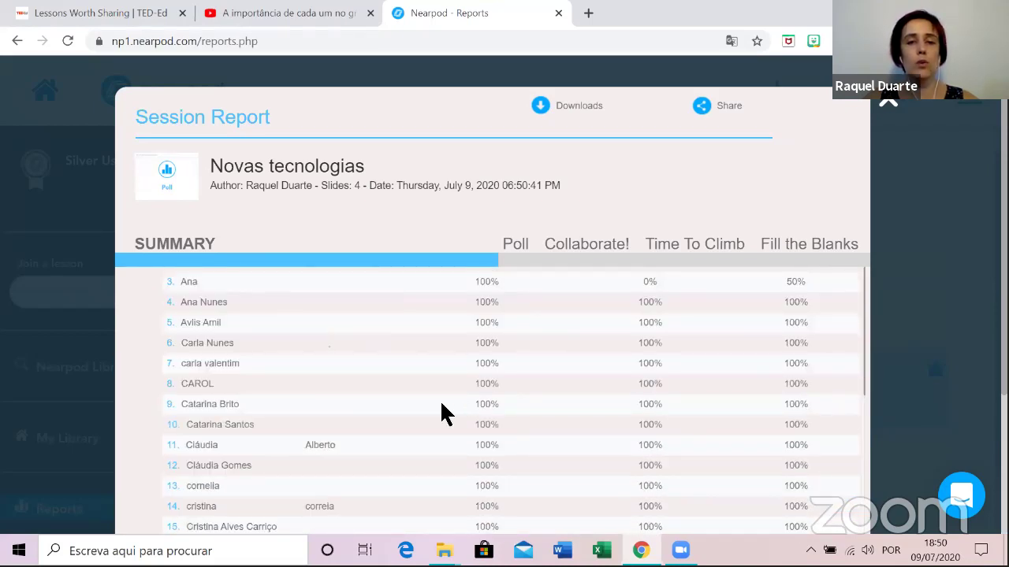
Browse the report's Collaborate!, Poll, Time To Climb and Fill the Blanks sections.
{"action": "left_click", "coordinate": [593, 254]}
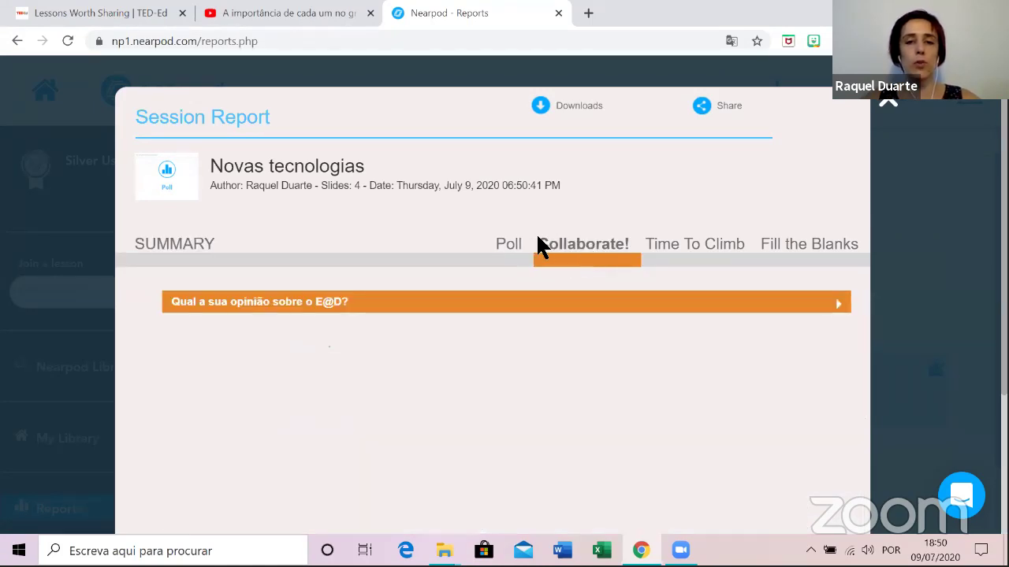
{"action": "left_click", "coordinate": [514, 250]}
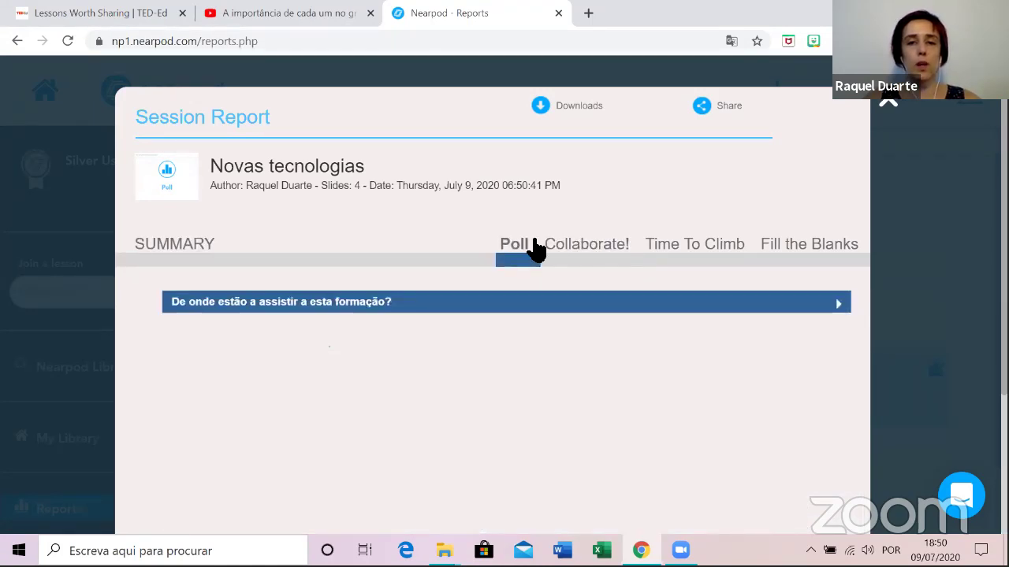
{"action": "left_click", "coordinate": [580, 250]}
{"action": "left_click", "coordinate": [666, 249]}
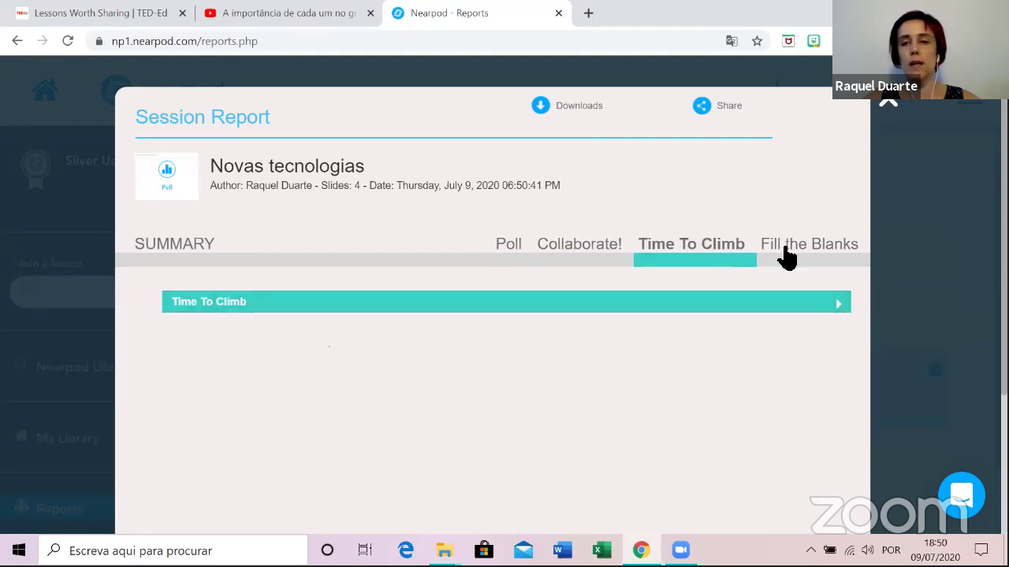
{"action": "left_click", "coordinate": [785, 252]}
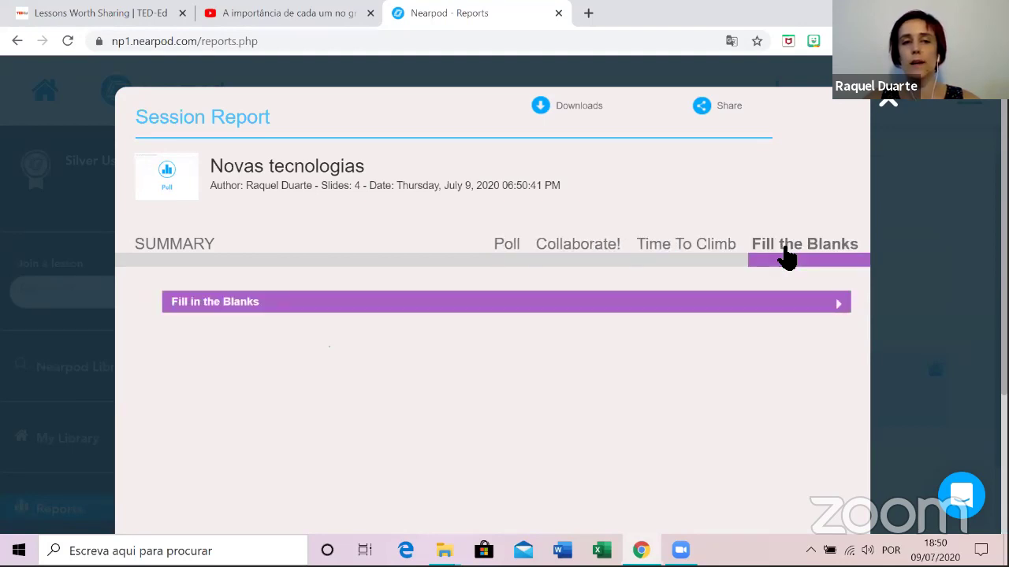
Expand the poll question "De onde estão a assistir a esta formação?" and examine the student responses and chart.
{"action": "left_click", "coordinate": [509, 246]}
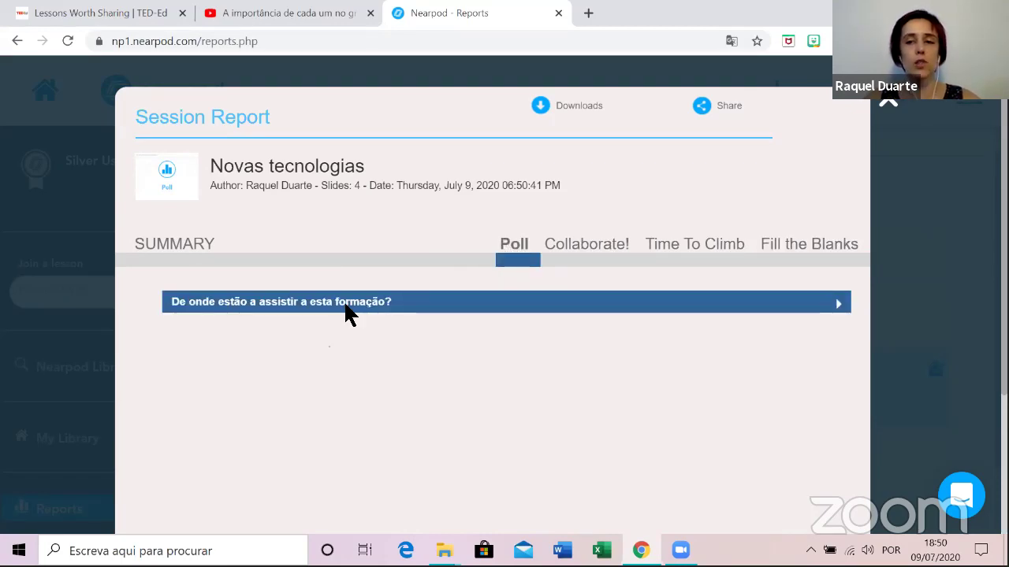
{"action": "scroll", "coordinate": [637, 294], "scroll_direction": "down", "scroll_amount": 1}
{"action": "scroll", "coordinate": [641, 255], "scroll_direction": "up", "scroll_amount": 1}
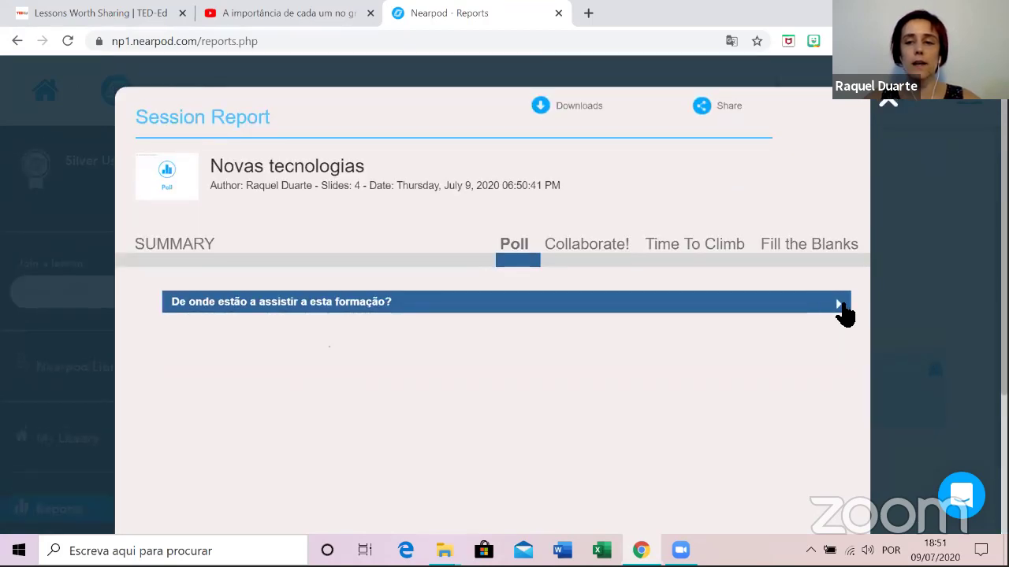
{"action": "left_click", "coordinate": [840, 305]}
{"action": "scroll", "coordinate": [445, 363], "scroll_direction": "down", "scroll_amount": 4}
{"action": "scroll", "coordinate": [444, 405], "scroll_direction": "down", "scroll_amount": 5}
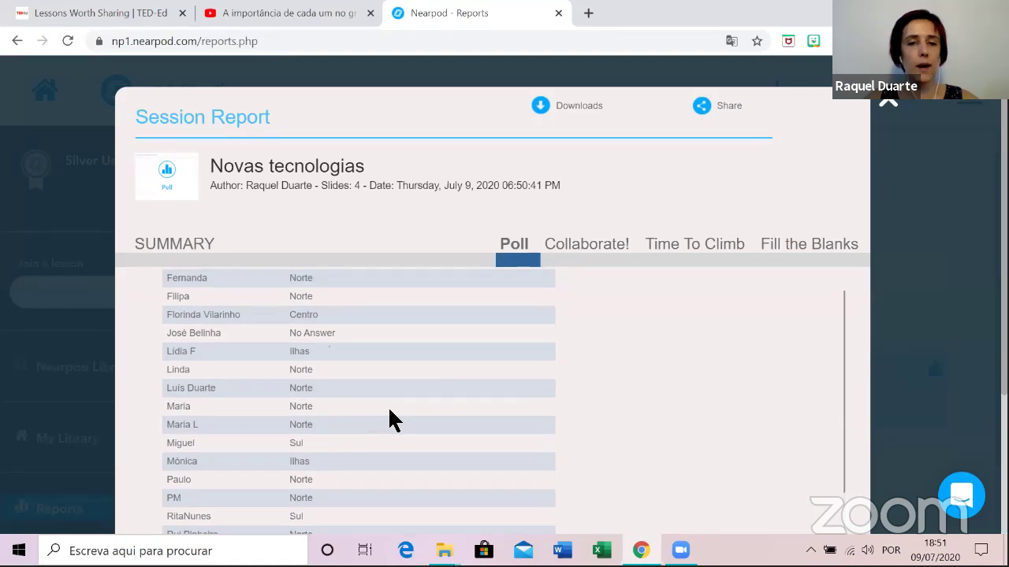
{"action": "scroll", "coordinate": [390, 420], "scroll_direction": "up", "scroll_amount": 10}
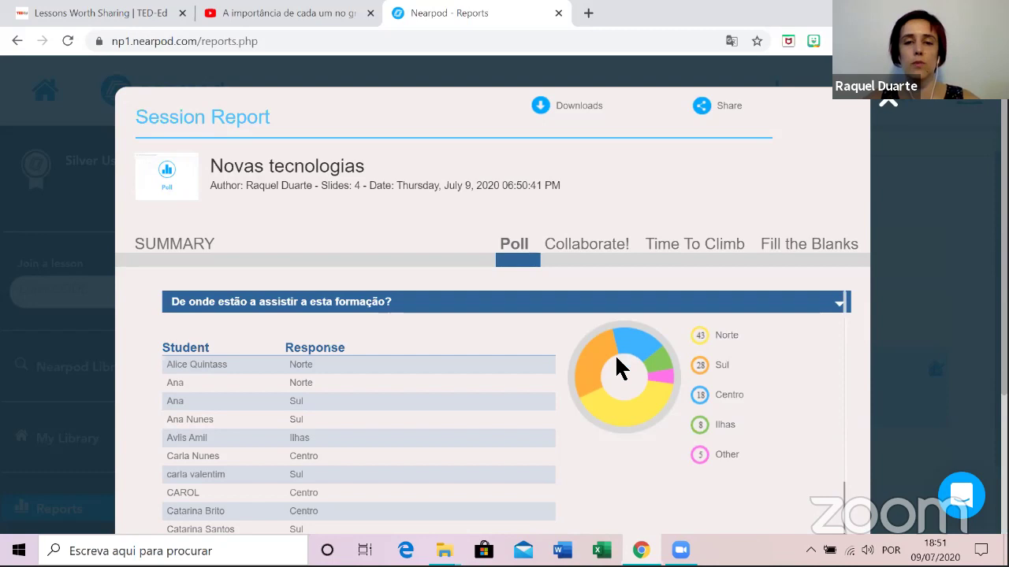
View the view-only class board for the Collaborate! question "Qual a sua opinião sobre o E@D?", and close it.
{"action": "left_click", "coordinate": [593, 252]}
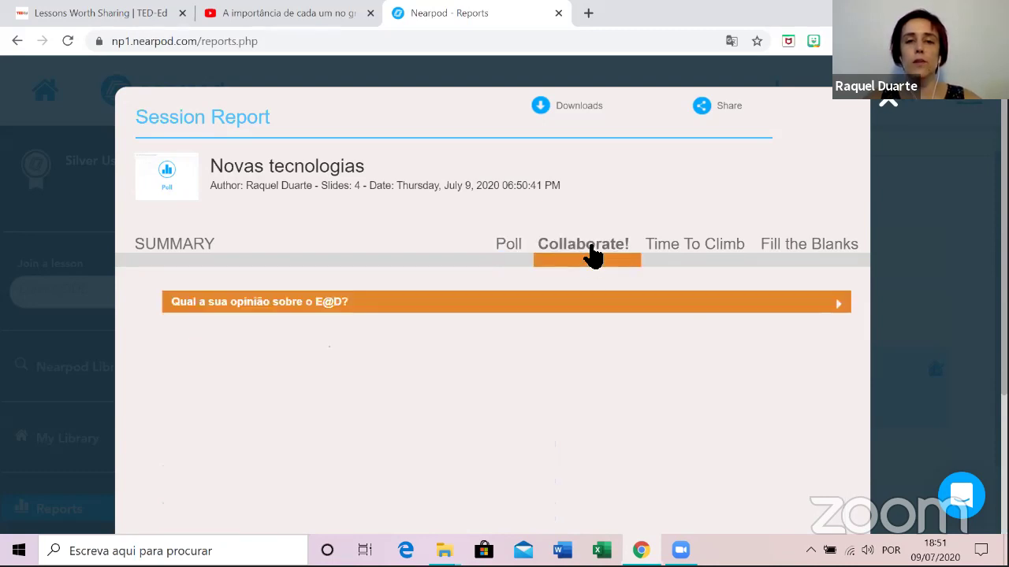
{"action": "left_click", "coordinate": [840, 307]}
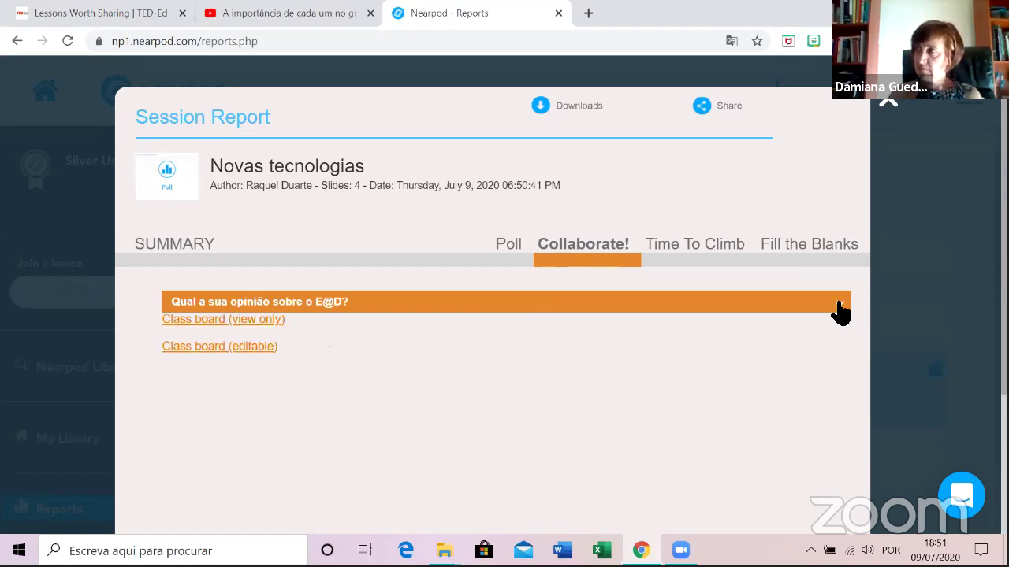
{"action": "left_click", "coordinate": [240, 320]}
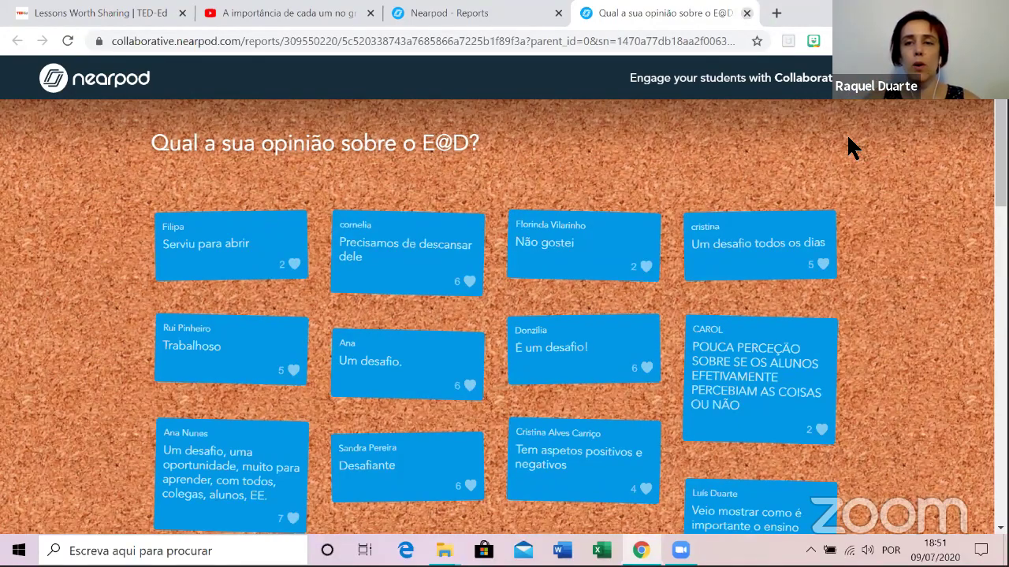
{"action": "left_click", "coordinate": [746, 13]}
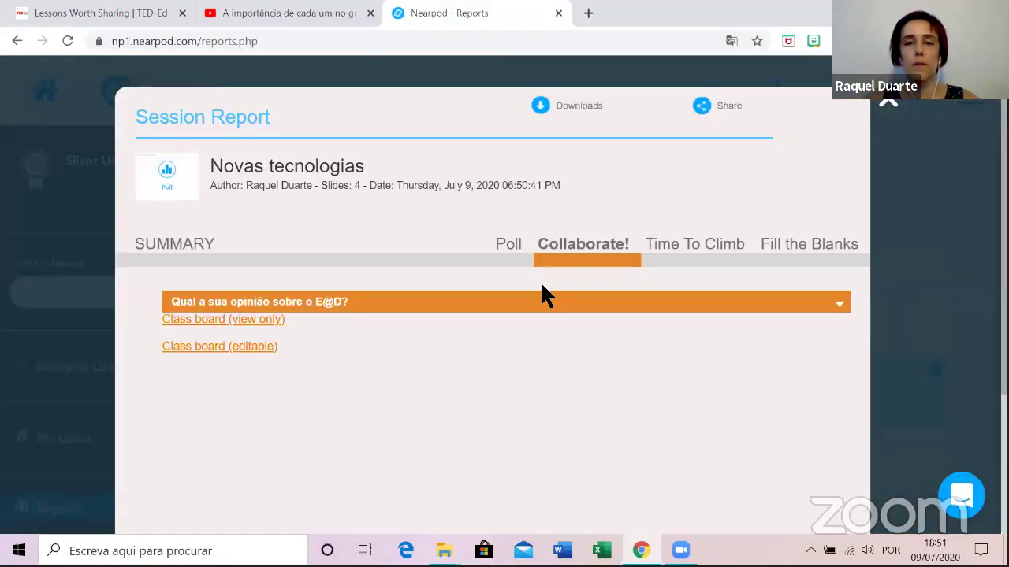
Expand the Time To Climb entry in the session report and locate its class board.
{"action": "left_click", "coordinate": [688, 250]}
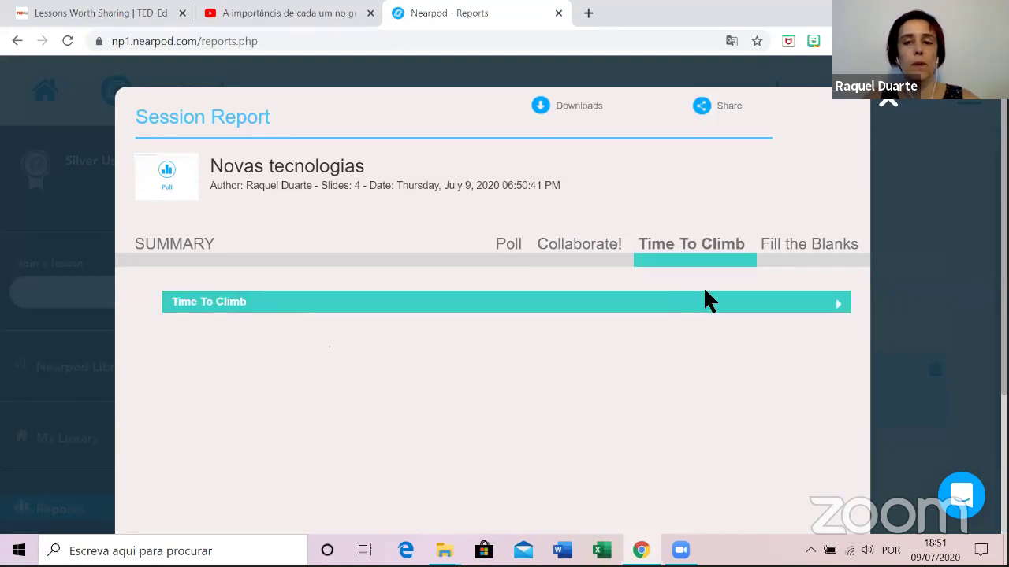
{"action": "left_click", "coordinate": [730, 308]}
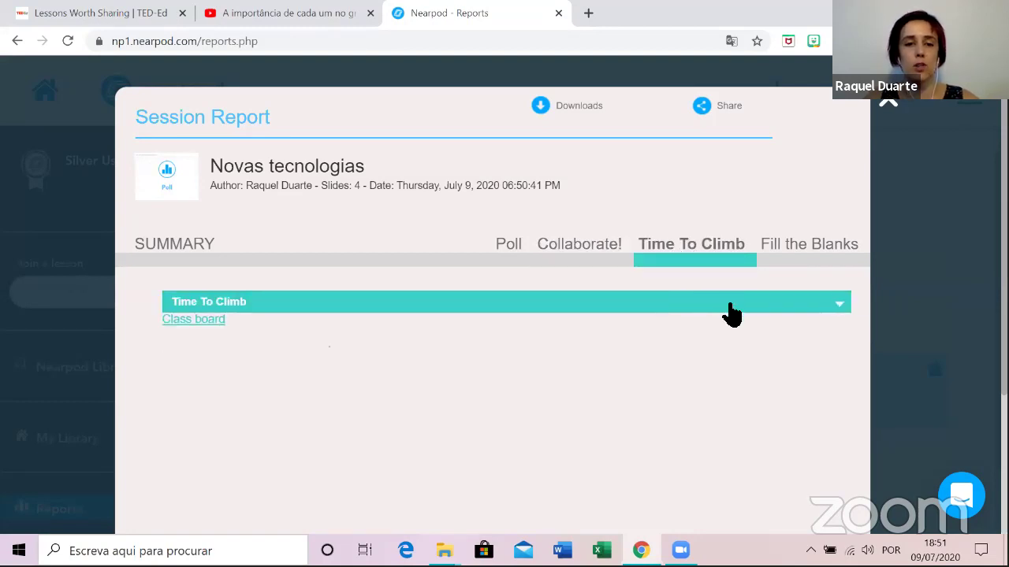
{"action": "left_click", "coordinate": [197, 319]}
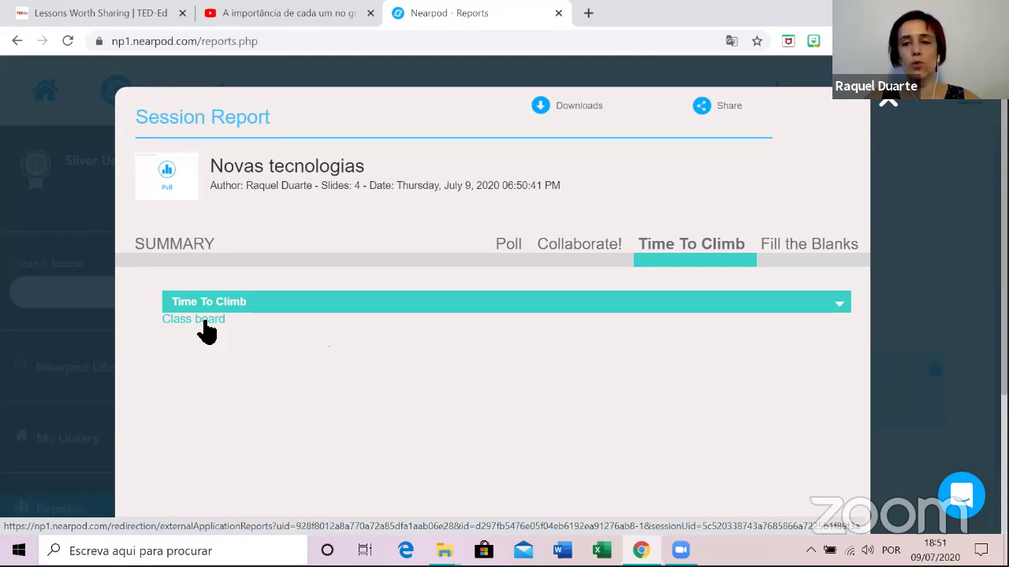
Expand the Fill in the Blanks results and examine each student's score and the completion chart.
{"action": "left_click", "coordinate": [793, 251]}
{"action": "left_click", "coordinate": [569, 304]}
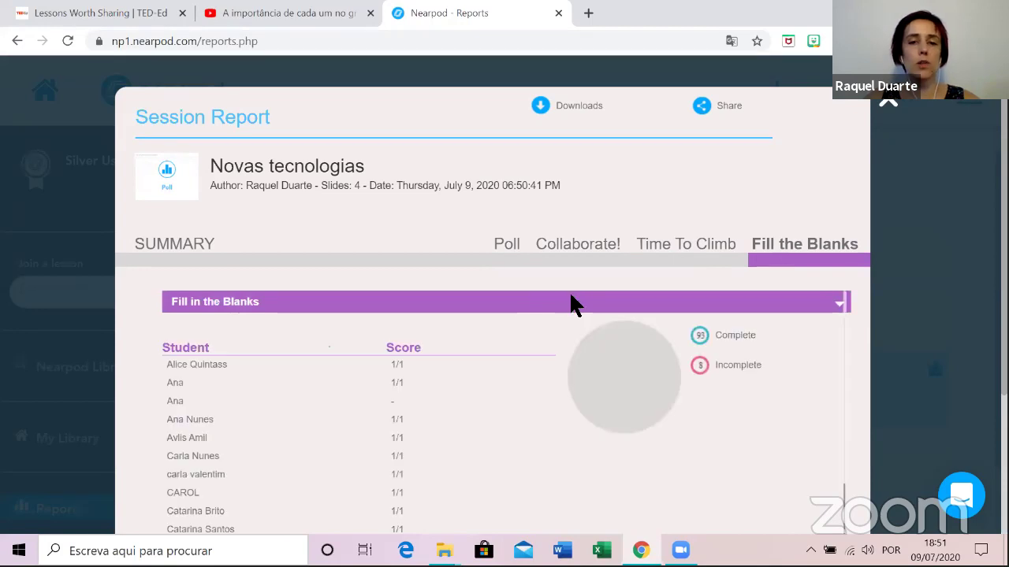
{"action": "scroll", "coordinate": [570, 304], "scroll_direction": "down", "scroll_amount": 4}
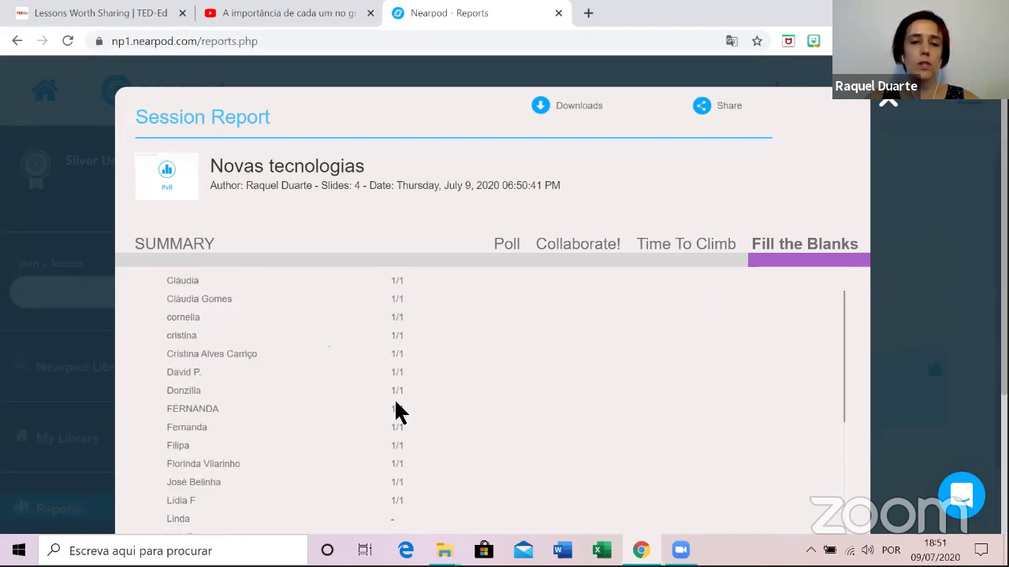
{"action": "scroll", "coordinate": [378, 318], "scroll_direction": "up", "scroll_amount": 5}
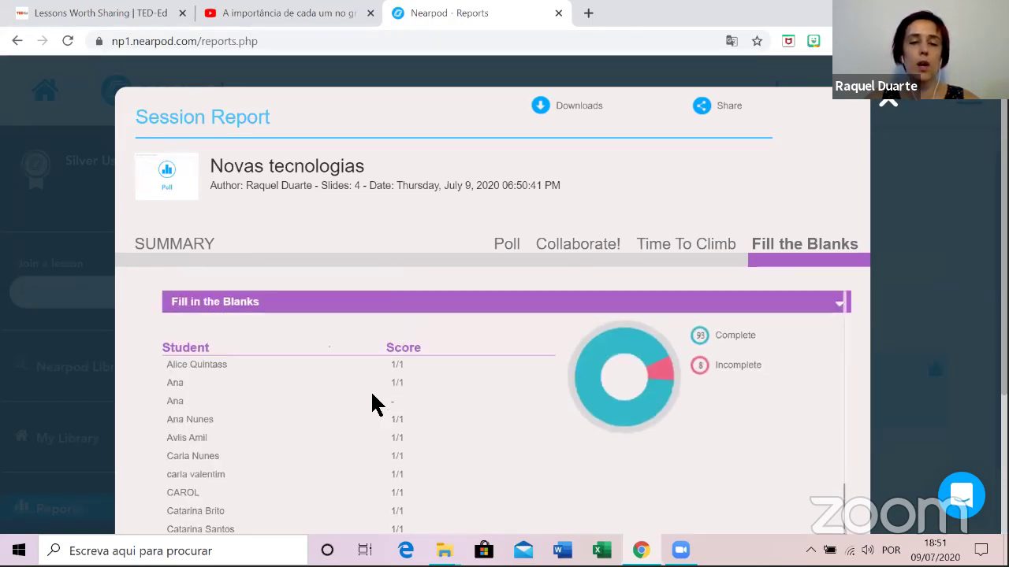
{"action": "scroll", "coordinate": [527, 404], "scroll_direction": "down", "scroll_amount": 3}
{"action": "scroll", "coordinate": [528, 405], "scroll_direction": "down", "scroll_amount": 6}
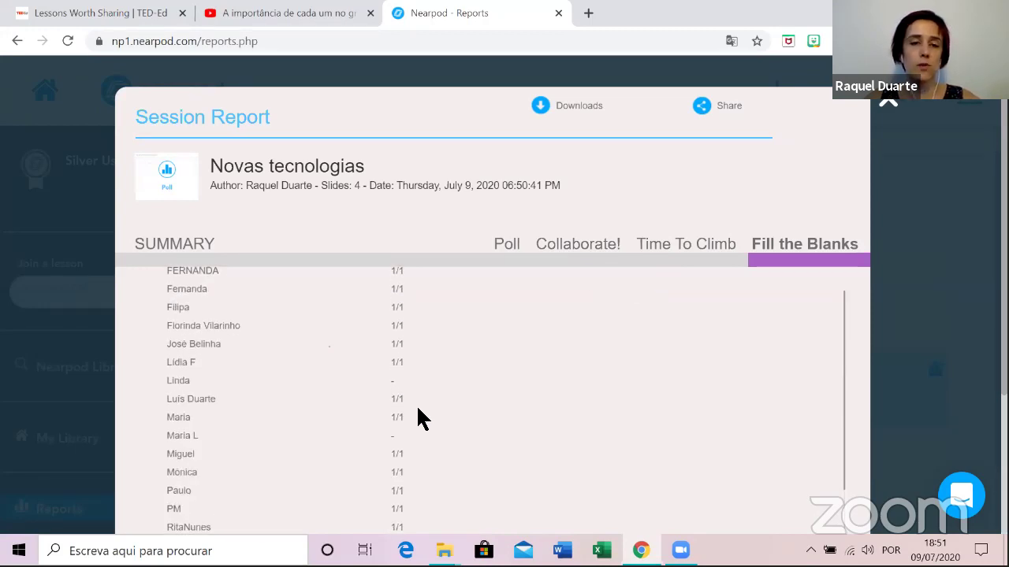
{"action": "scroll", "coordinate": [400, 398], "scroll_direction": "up", "scroll_amount": 9}
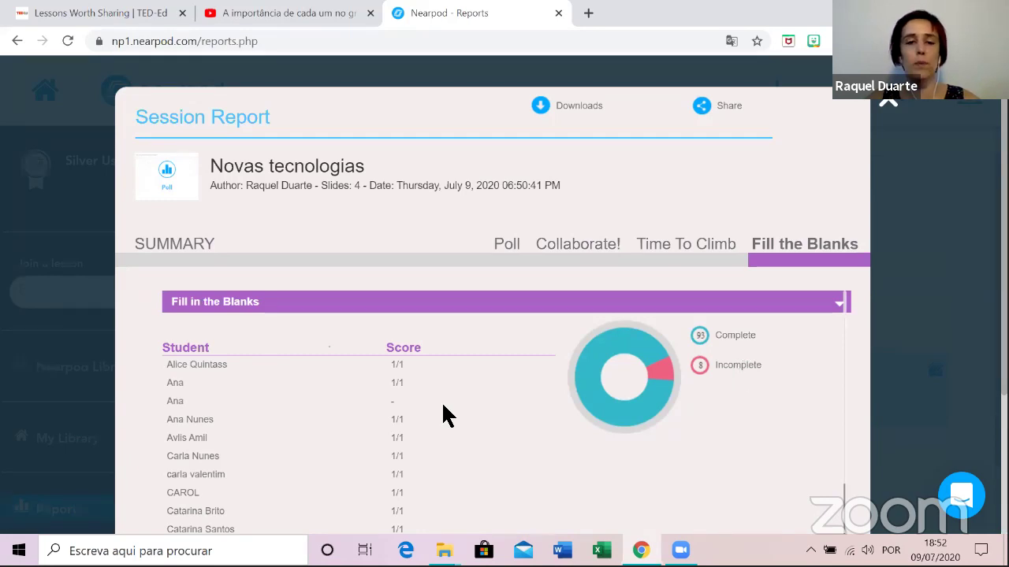
{"action": "scroll", "coordinate": [403, 398], "scroll_direction": "down", "scroll_amount": 5}
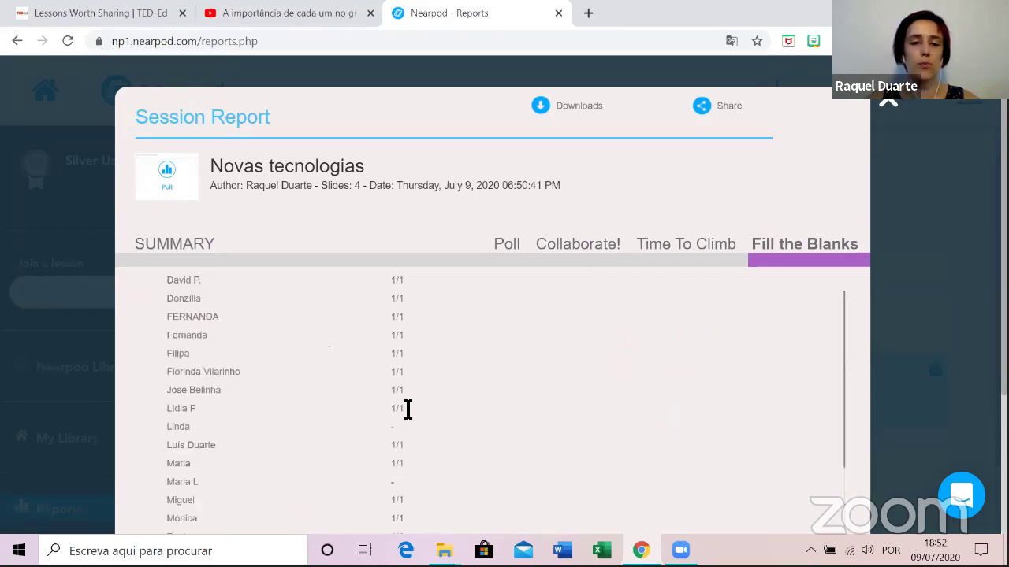
{"action": "scroll", "coordinate": [408, 409], "scroll_direction": "down", "scroll_amount": 1}
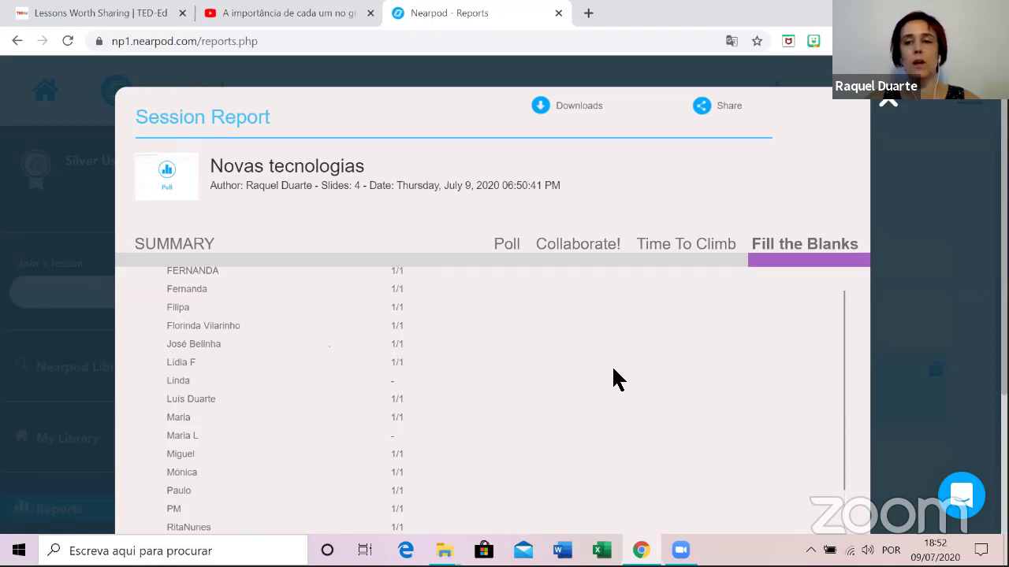
Check the report's download and e-mail sharing options without sending it, and close the session report.
{"action": "scroll", "coordinate": [613, 370], "scroll_direction": "up", "scroll_amount": 6}
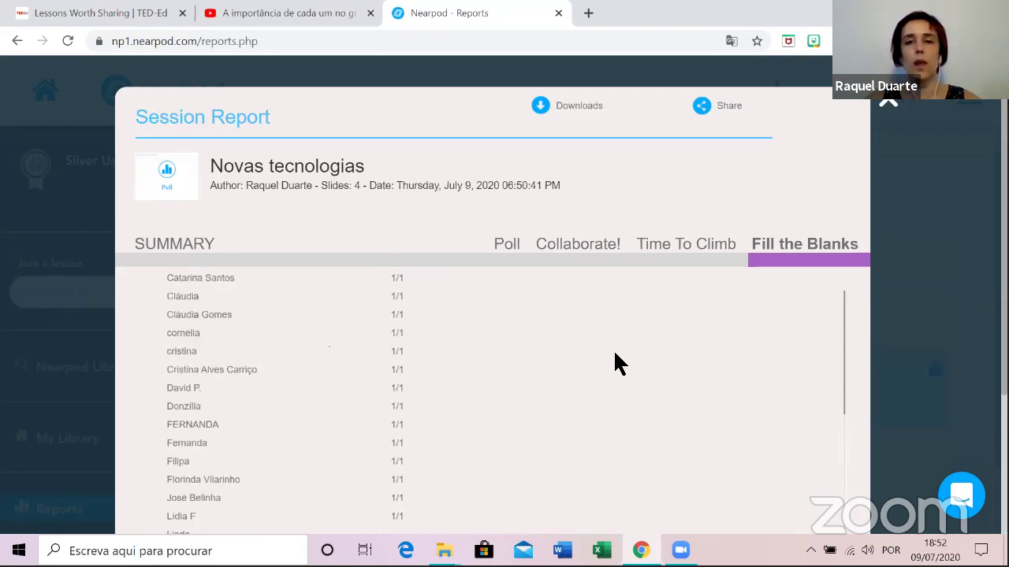
{"action": "left_click", "coordinate": [589, 115]}
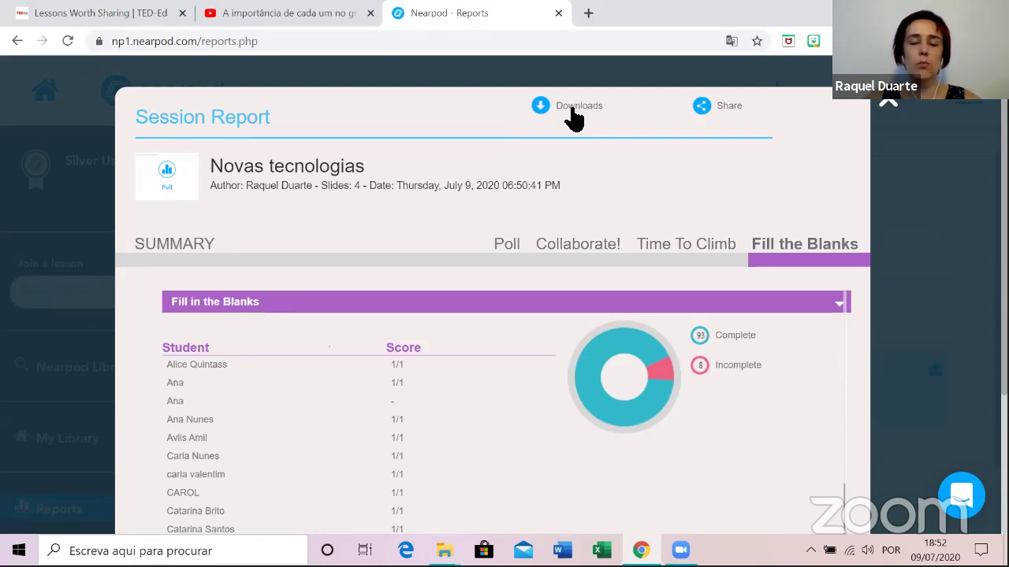
{"action": "left_click", "coordinate": [729, 107]}
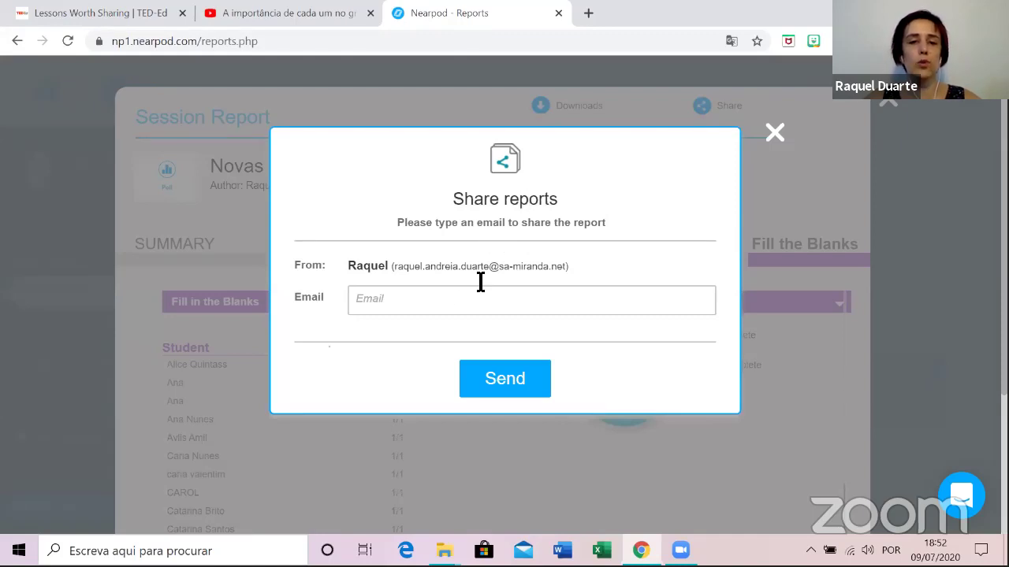
{"action": "left_click", "coordinate": [776, 133]}
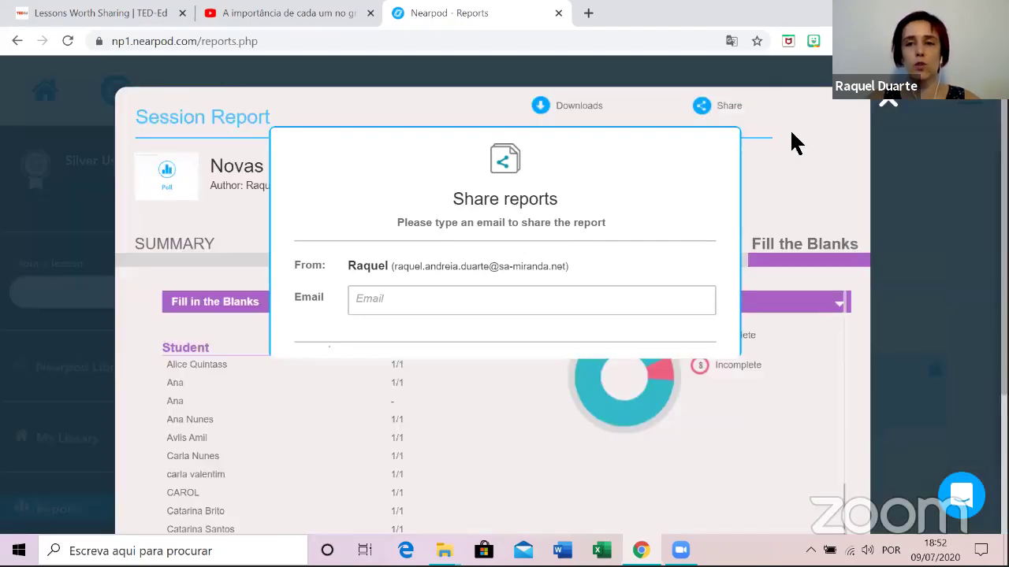
{"action": "left_click", "coordinate": [896, 103]}
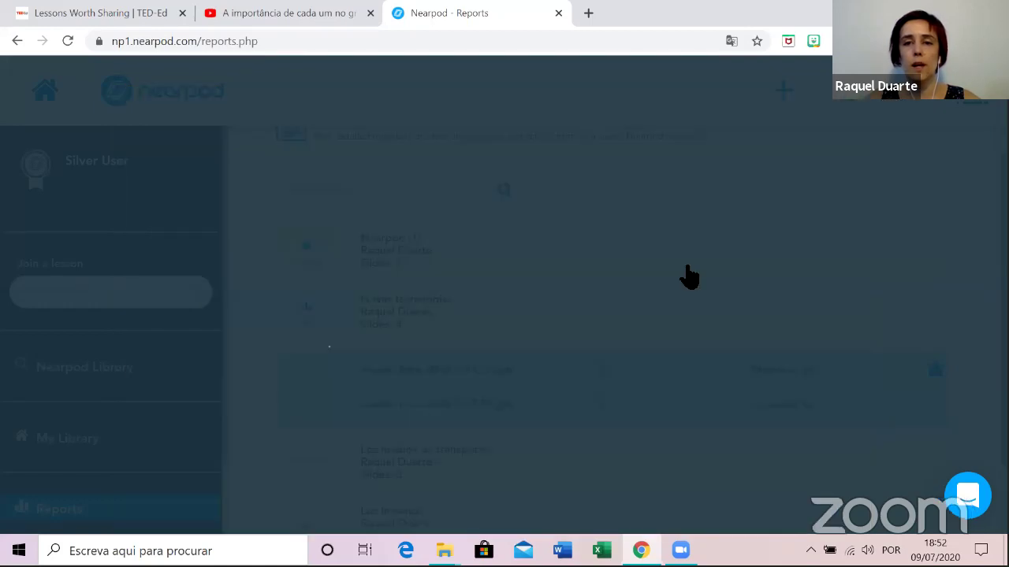
Open the report of the "Novas tecnologias" session from 2020-7-9 6:12 pm, examine student participation and engagement details, and close it.
{"action": "scroll", "coordinate": [690, 315], "scroll_direction": "down", "scroll_amount": 1}
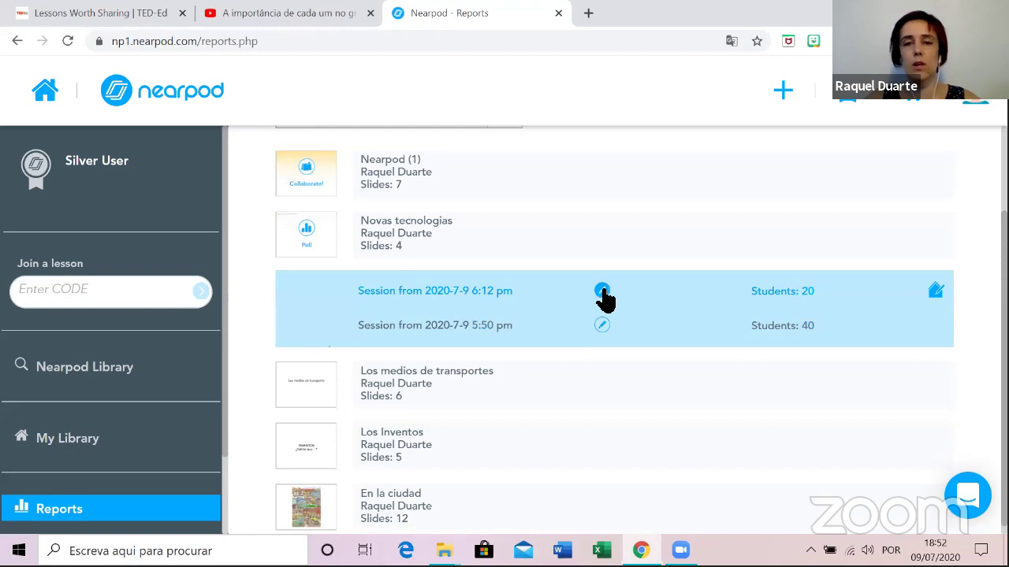
{"action": "left_click", "coordinate": [440, 291]}
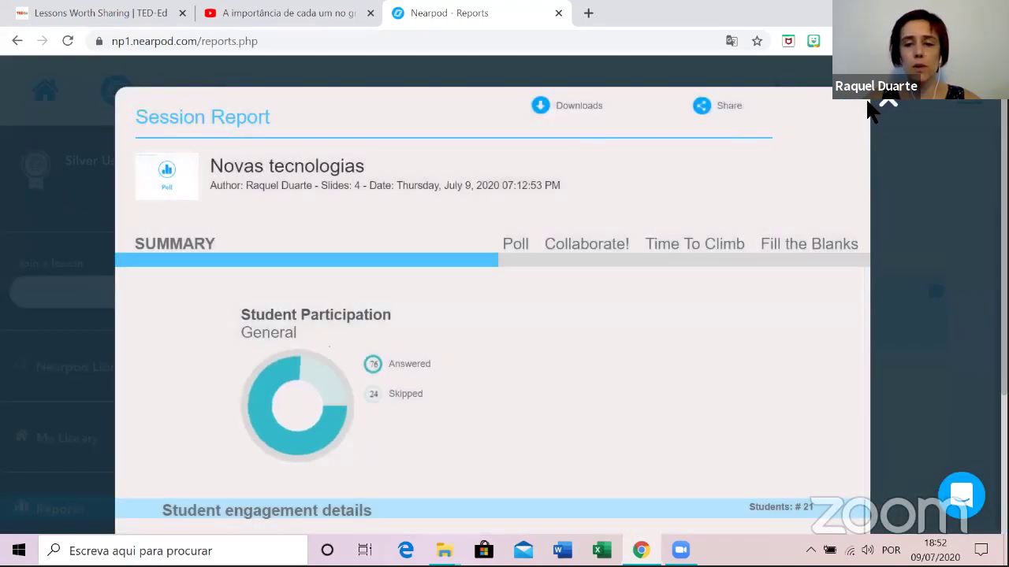
{"action": "scroll", "coordinate": [514, 354], "scroll_direction": "down", "scroll_amount": 1}
{"action": "scroll", "coordinate": [514, 392], "scroll_direction": "down", "scroll_amount": 3}
{"action": "scroll", "coordinate": [646, 281], "scroll_direction": "up", "scroll_amount": 4}
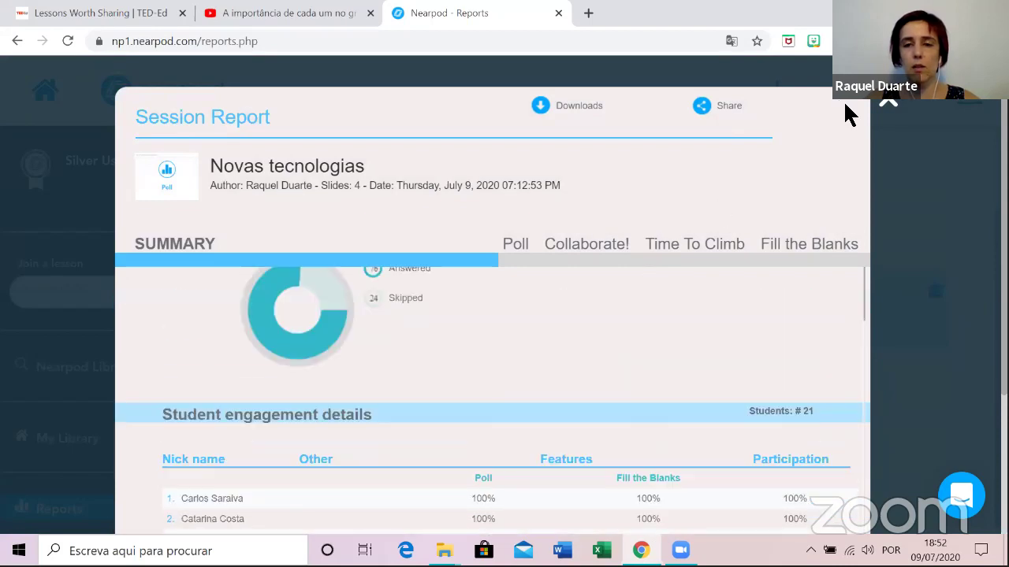
{"action": "left_click", "coordinate": [887, 108]}
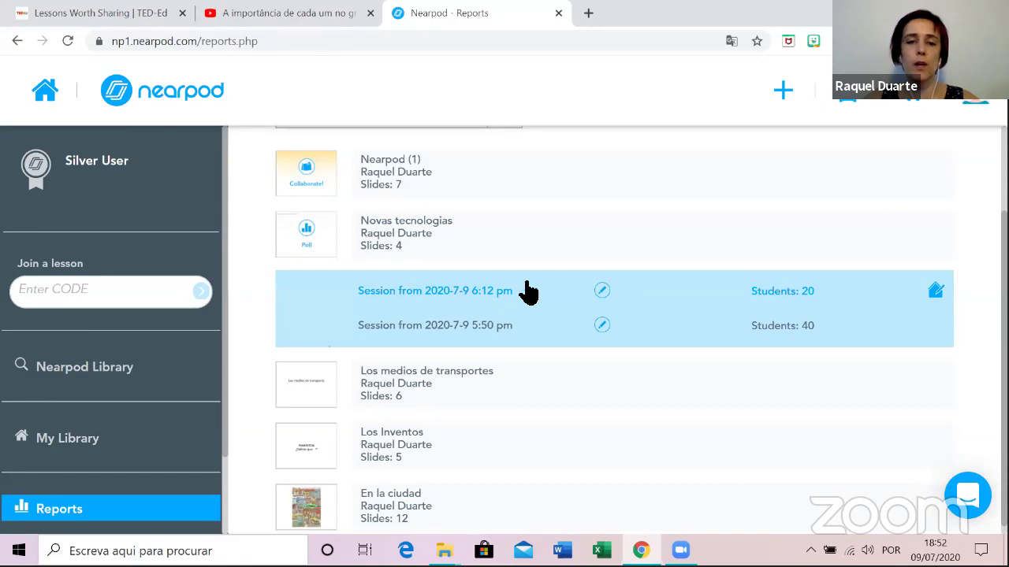
{"action": "left_click", "coordinate": [607, 293]}
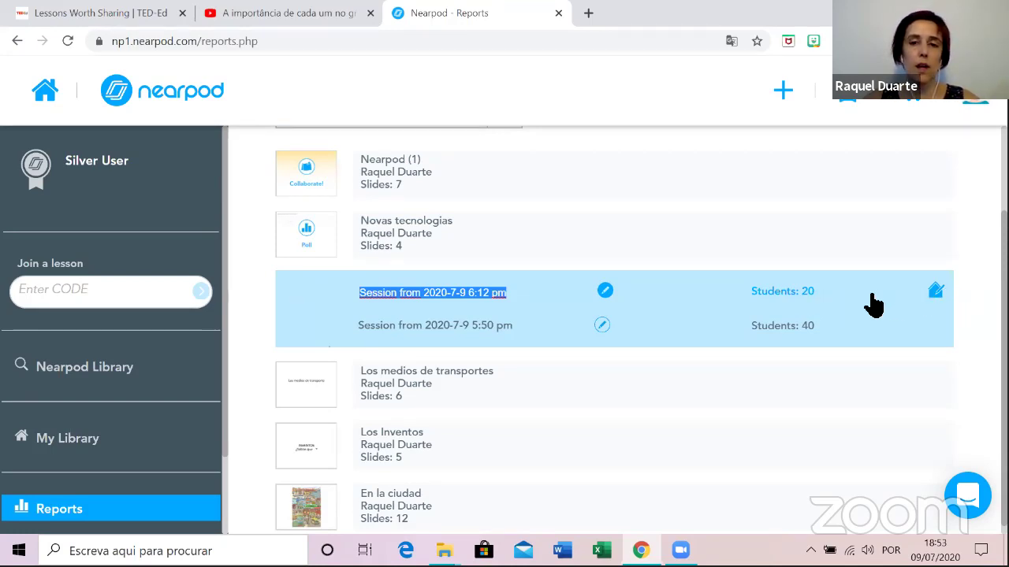
{"action": "left_click", "coordinate": [936, 298]}
{"action": "left_click", "coordinate": [936, 296]}
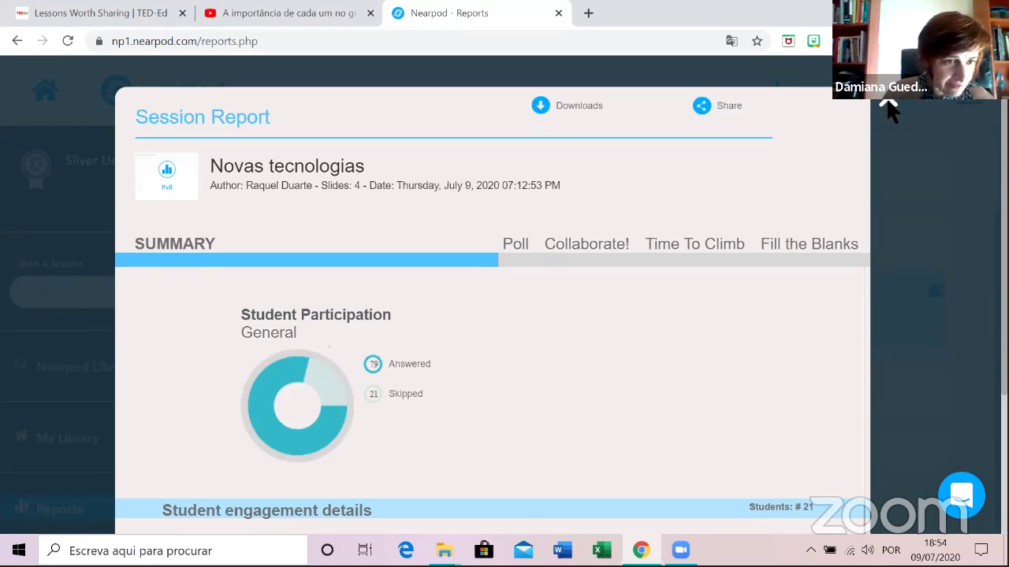
{"action": "left_click", "coordinate": [889, 109]}
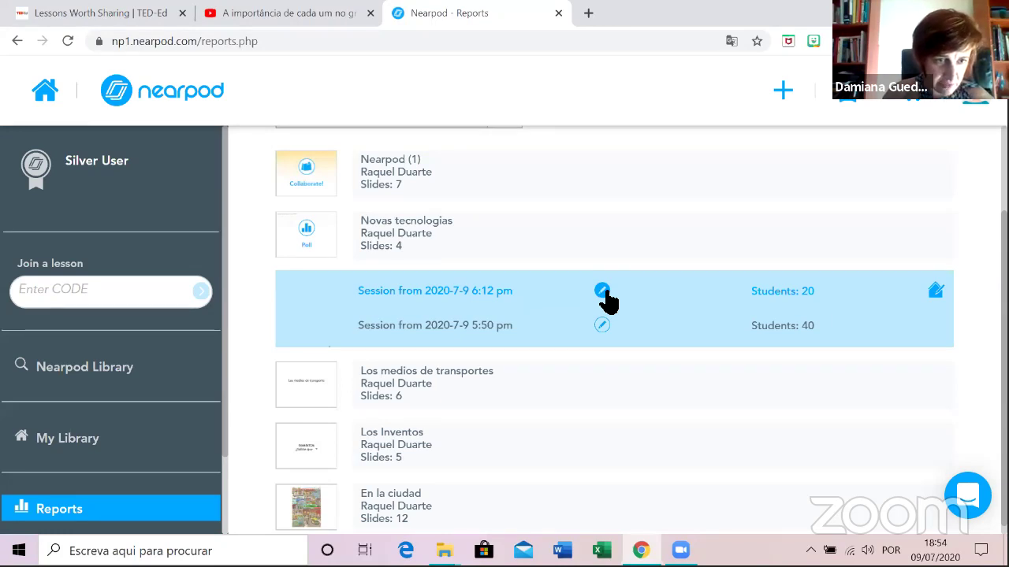
{"action": "left_click", "coordinate": [603, 293]}
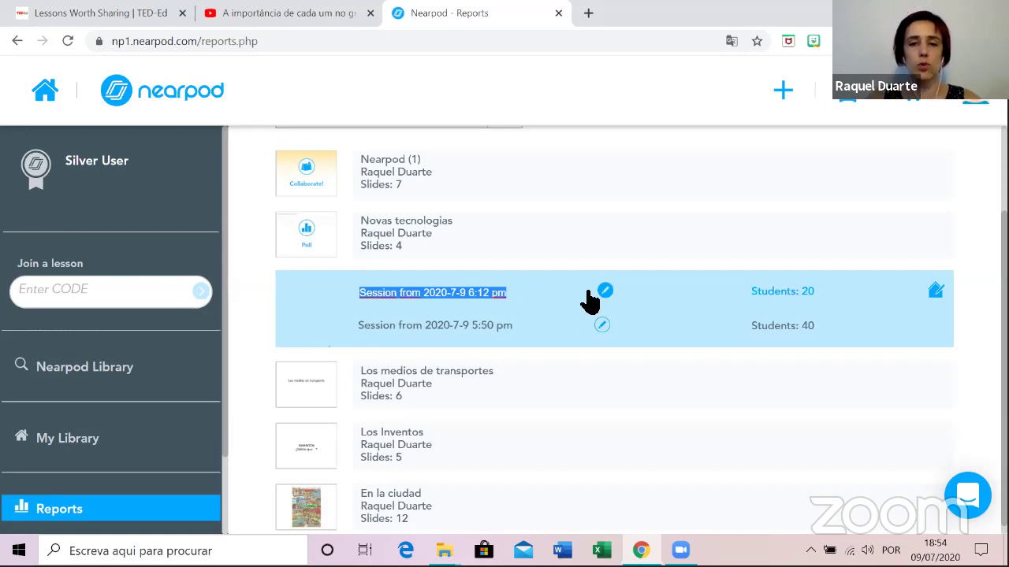
{"action": "left_click", "coordinate": [507, 298]}
{"action": "left_click_drag", "start_coordinate": [510, 295], "coordinate": [427, 295]}
{"action": "left_click", "coordinate": [344, 297]}
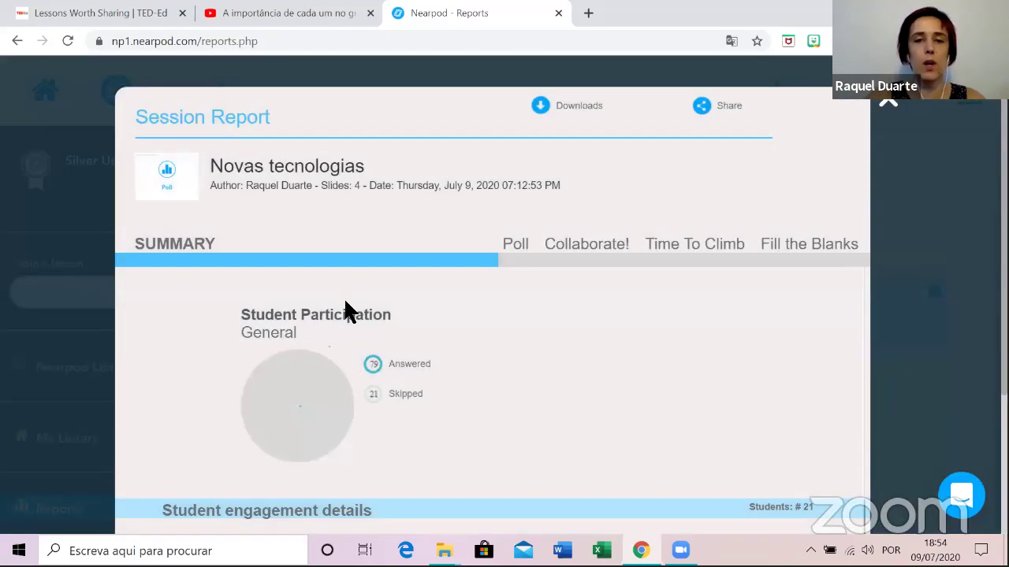
{"action": "left_click", "coordinate": [887, 101]}
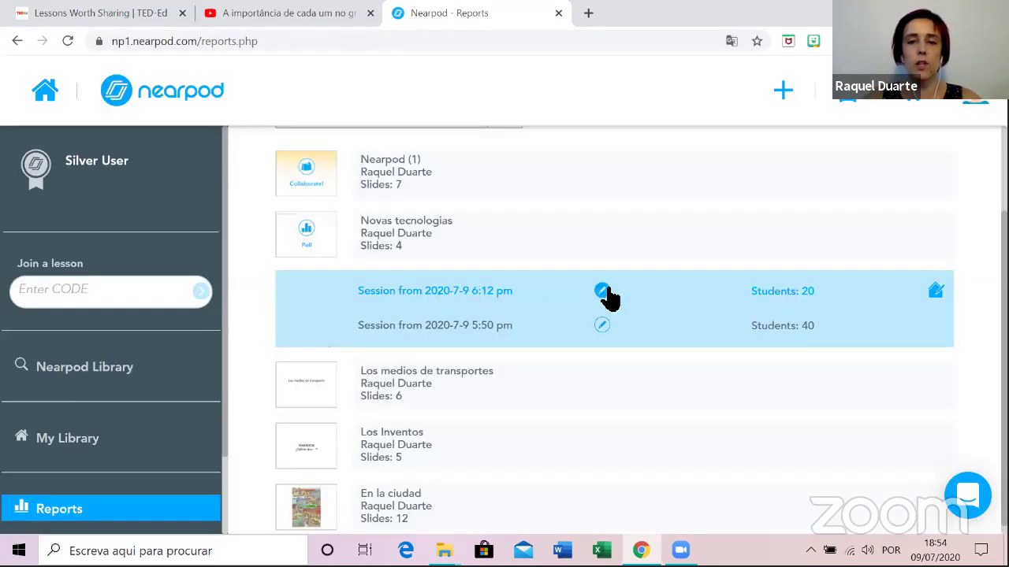
Rename the "Novas tecnologias" session from 2020-7-9 6:12 pm as "10º09".
{"action": "left_click", "coordinate": [604, 292]}
{"action": "left_click", "coordinate": [512, 301]}
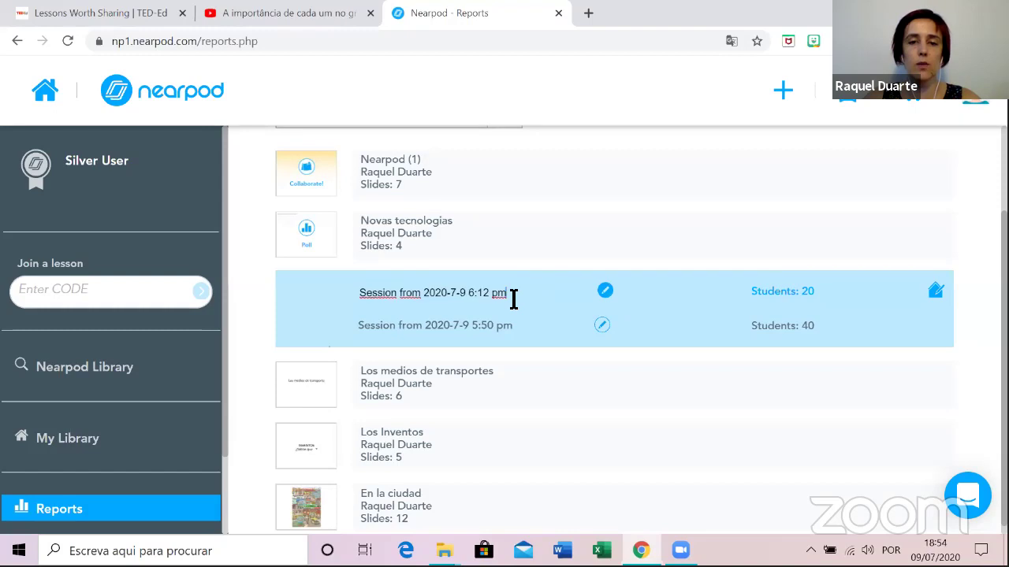
{"action": "key", "text": "BackSpace"}
{"action": "key", "text": "BackSpace"}
{"action": "key", "text": "BackSpace"}
{"action": "key", "text": "BackSpace"}
{"action": "key", "text": "BackSpace"}
{"action": "key", "text": "BackSpace"}
{"action": "key", "text": "BackSpace"}
{"action": "key", "text": "BackSpace"}
{"action": "key", "text": "BackSpace"}
{"action": "key", "text": "BackSpace"}
{"action": "key", "text": "BackSpace"}
{"action": "key", "text": "BackSpace"}
{"action": "key", "text": "BackSpace"}
{"action": "key", "text": "BackSpace"}
{"action": "key", "text": "BackSpace"}
{"action": "key", "text": "BackSpace"}
{"action": "key", "text": "BackSpace"}
{"action": "key", "text": "BackSpace"}
{"action": "key", "text": "BackSpace"}
{"action": "key", "text": "BackSpace"}
{"action": "key", "text": "BackSpace"}
{"action": "key", "text": "BackSpace"}
{"action": "key", "text": "BackSpace"}
{"action": "key", "text": "BackSpace"}
{"action": "key", "text": "BackSpace"}
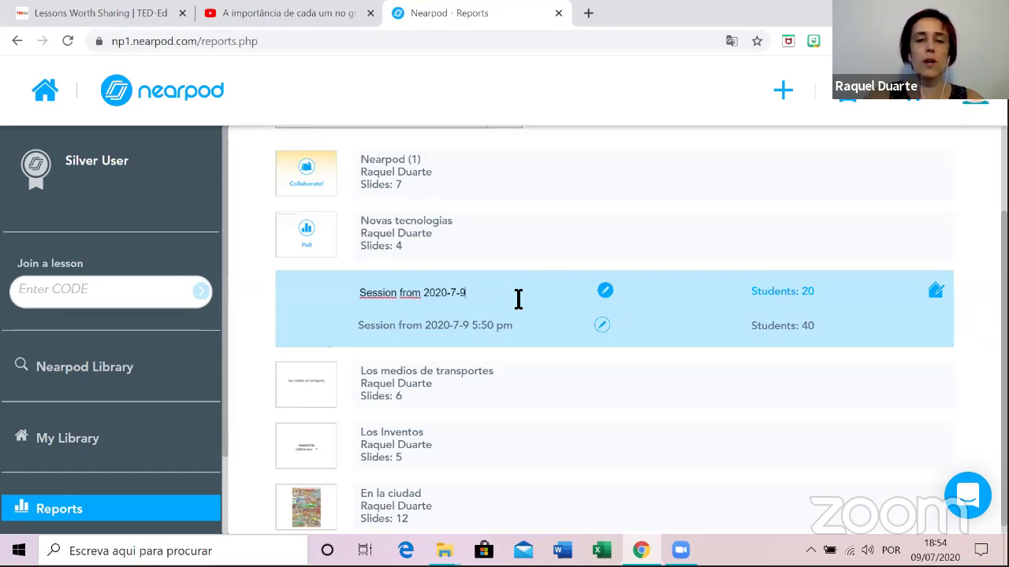
{"action": "key", "text": "BackSpace"}
{"action": "key", "text": "BackSpace"}
{"action": "key", "text": "BackSpace"}
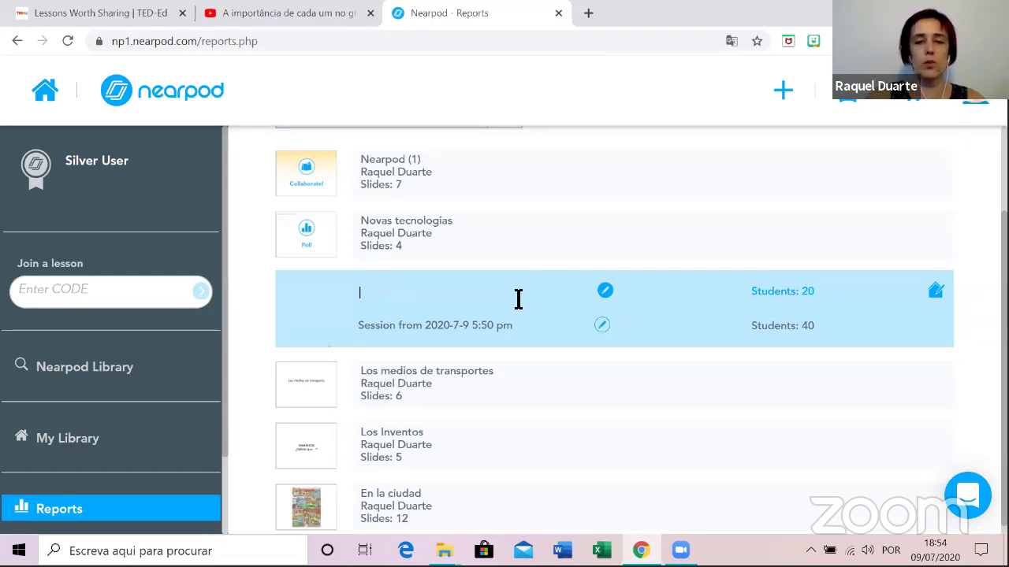
{"action": "type", "text": "10º09"}
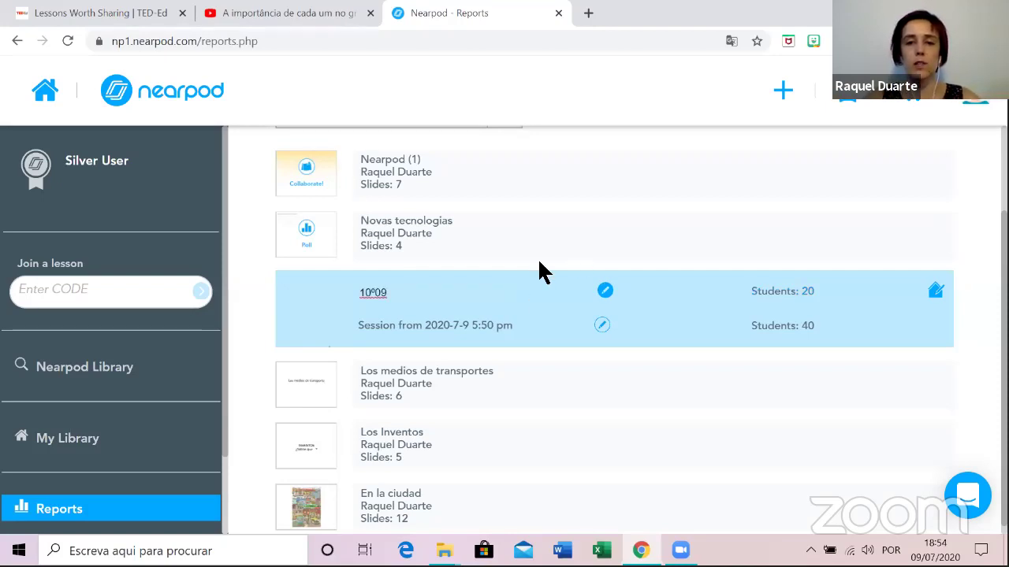
{"action": "key", "text": "Return"}
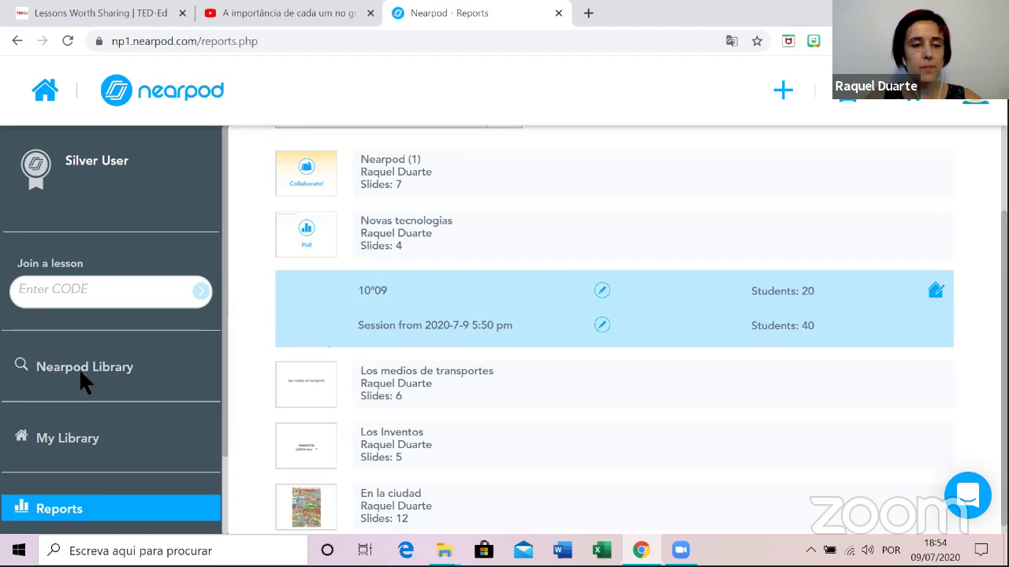
Return to My Library and launch the lesson "Nearpod (1)" as a student-paced session.
{"action": "left_click", "coordinate": [77, 451]}
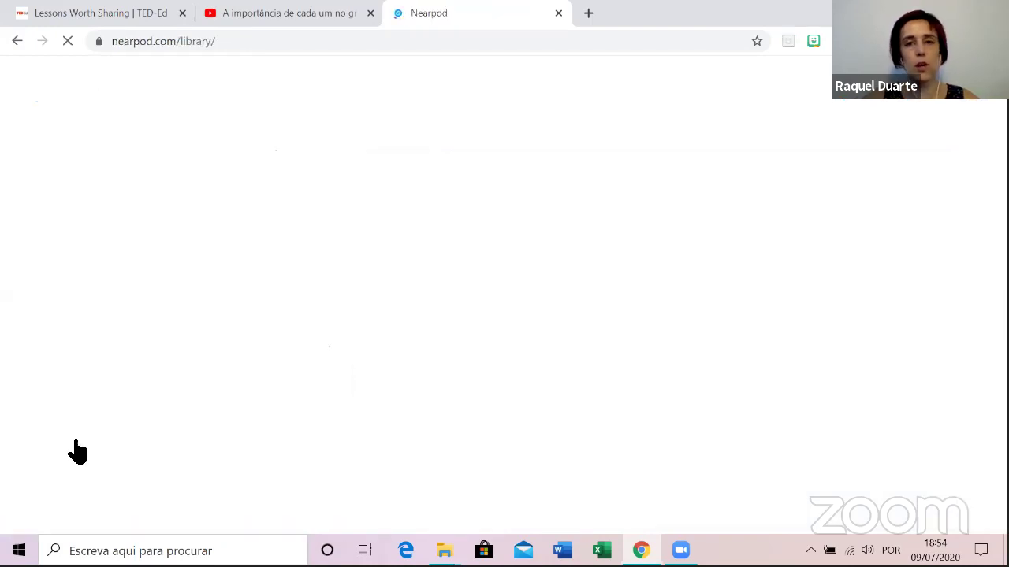
{"action": "mouse_move", "coordinate": [709, 323]}
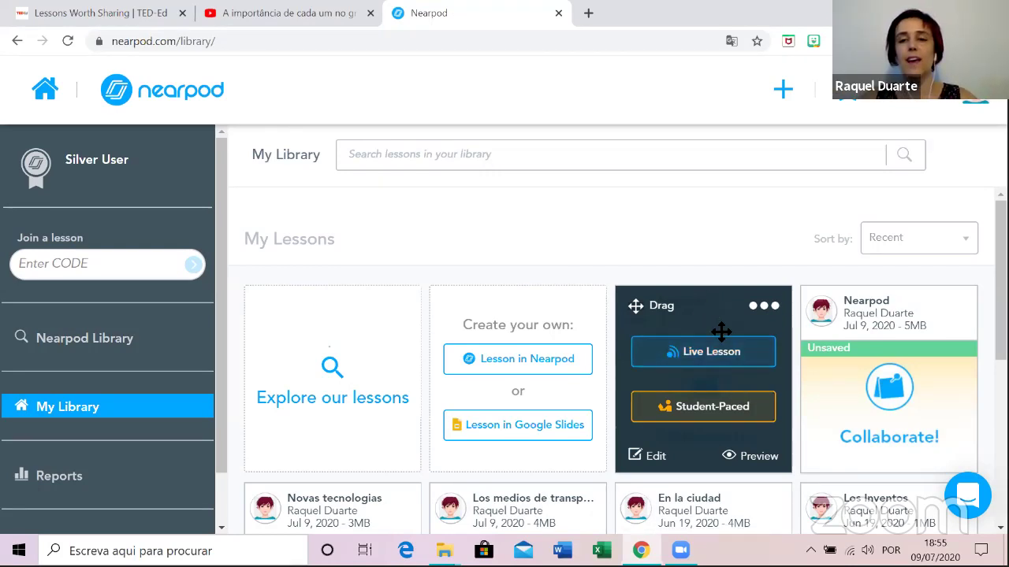
{"action": "left_click", "coordinate": [711, 407]}
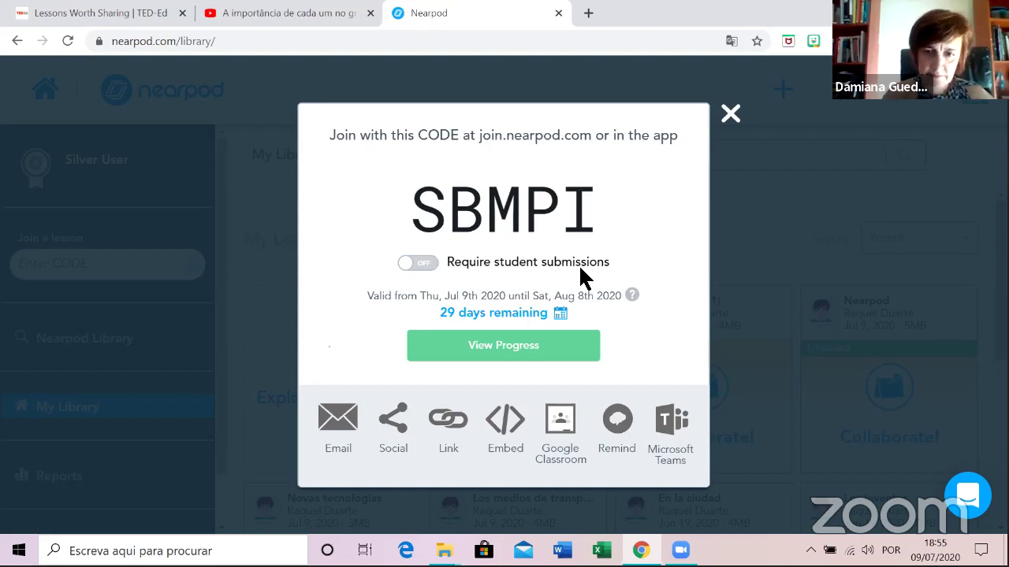
Turn the required student submissions option on and back off, and close the join code window.
{"action": "left_click", "coordinate": [433, 268]}
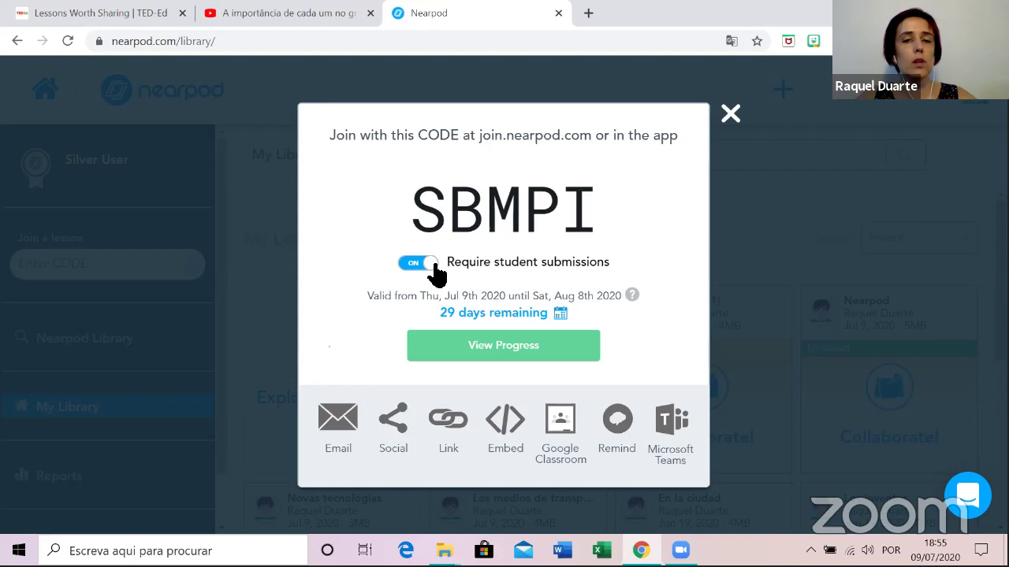
{"action": "left_click", "coordinate": [403, 268]}
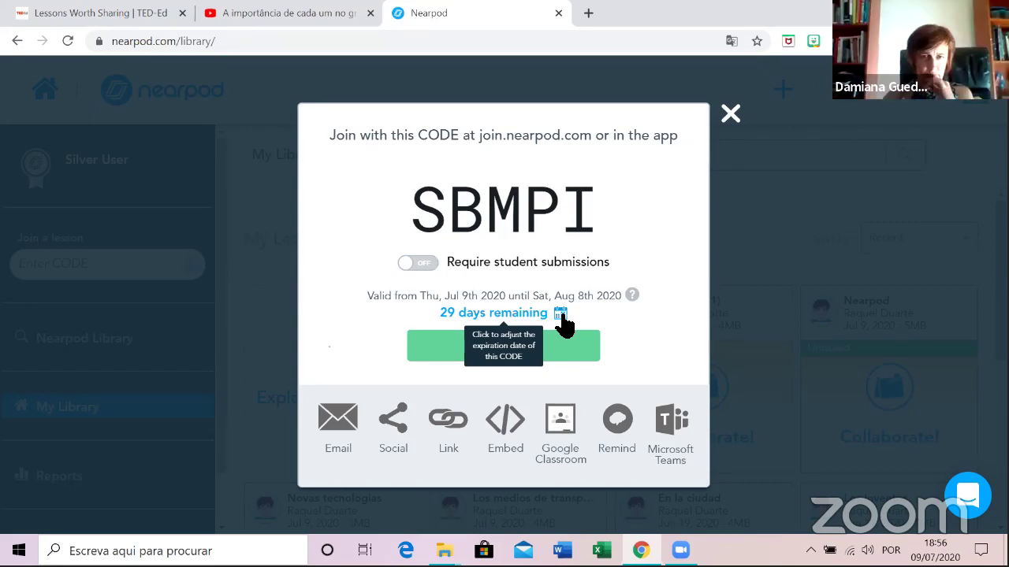
{"action": "left_click", "coordinate": [730, 113]}
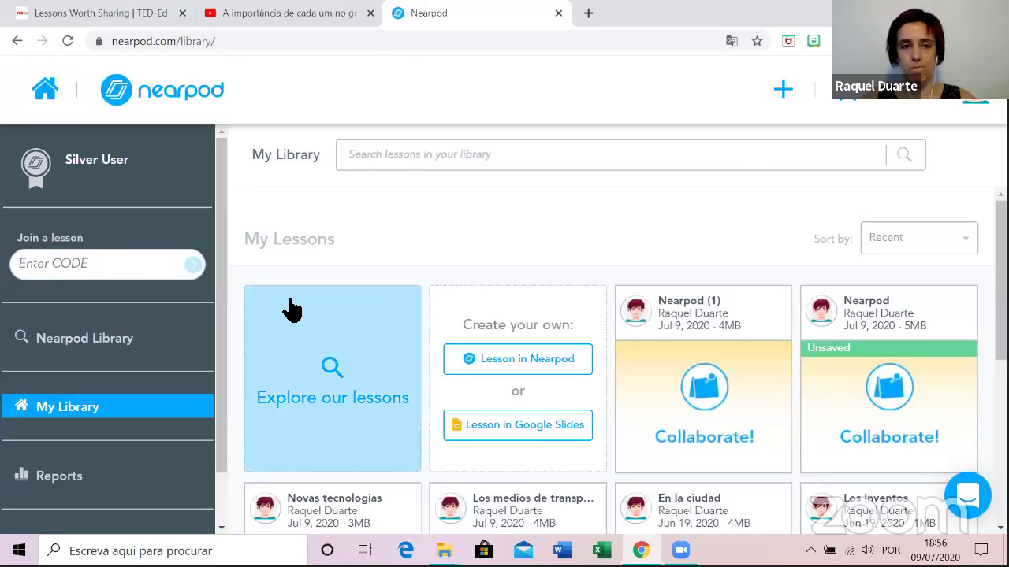
{"action": "scroll", "coordinate": [223, 282], "scroll_direction": "down", "scroll_amount": 1}
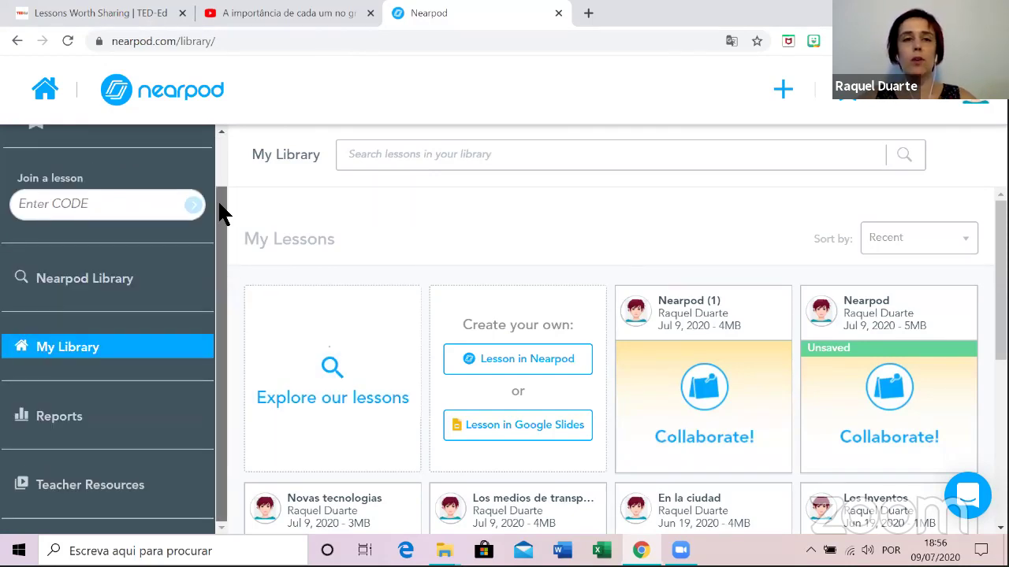
{"action": "scroll", "coordinate": [218, 209], "scroll_direction": "up", "scroll_amount": 1}
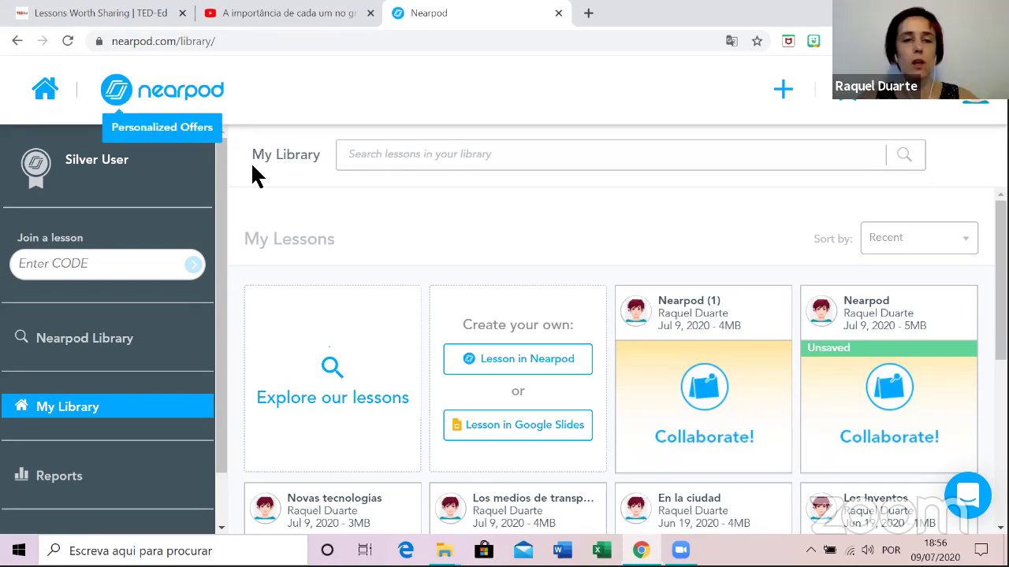
{"action": "scroll", "coordinate": [481, 397], "scroll_direction": "down", "scroll_amount": 2}
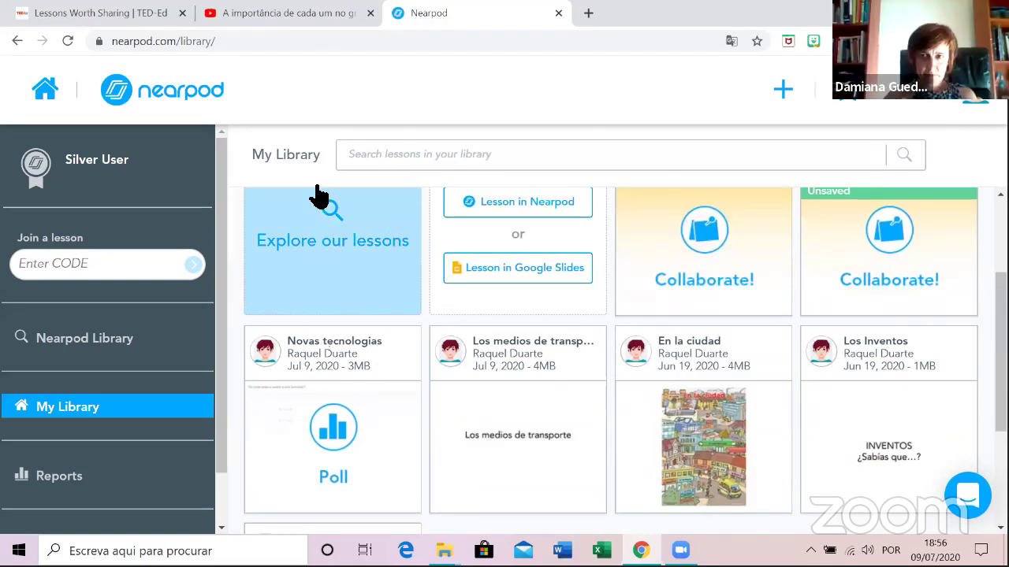
{"action": "scroll", "coordinate": [310, 191], "scroll_direction": "up", "scroll_amount": 1}
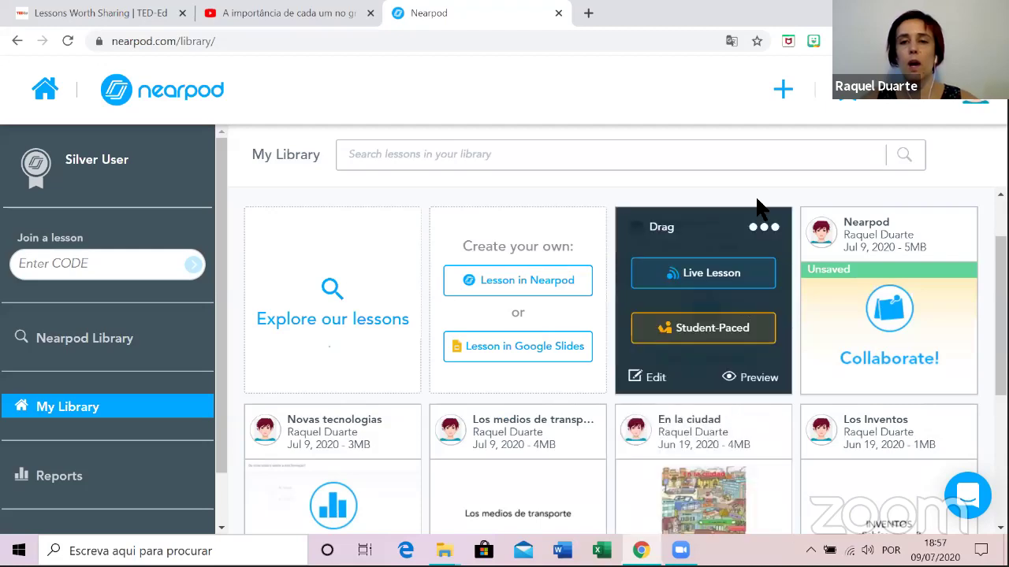
Preview the lesson "En la ciudad" from My Library, paging through its slides up to the open-ended question on slide 8.
{"action": "scroll", "coordinate": [760, 196], "scroll_direction": "down", "scroll_amount": 2}
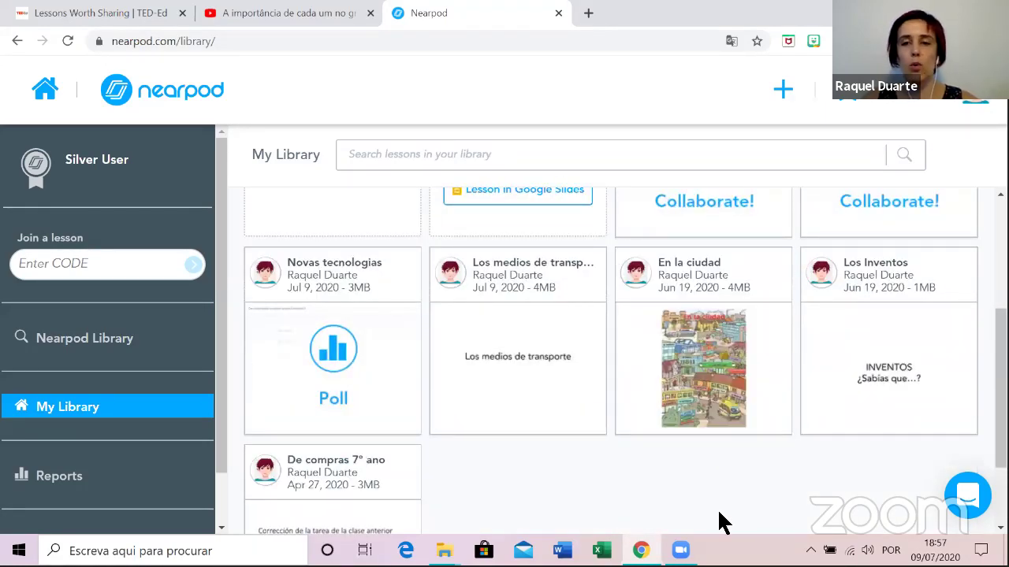
{"action": "mouse_move", "coordinate": [711, 405]}
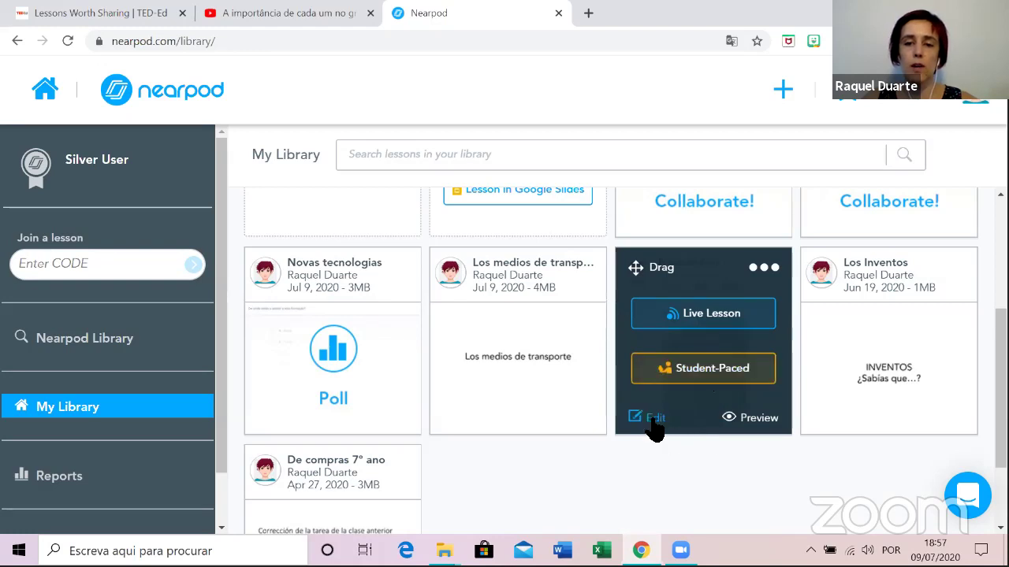
{"action": "left_click", "coordinate": [756, 418]}
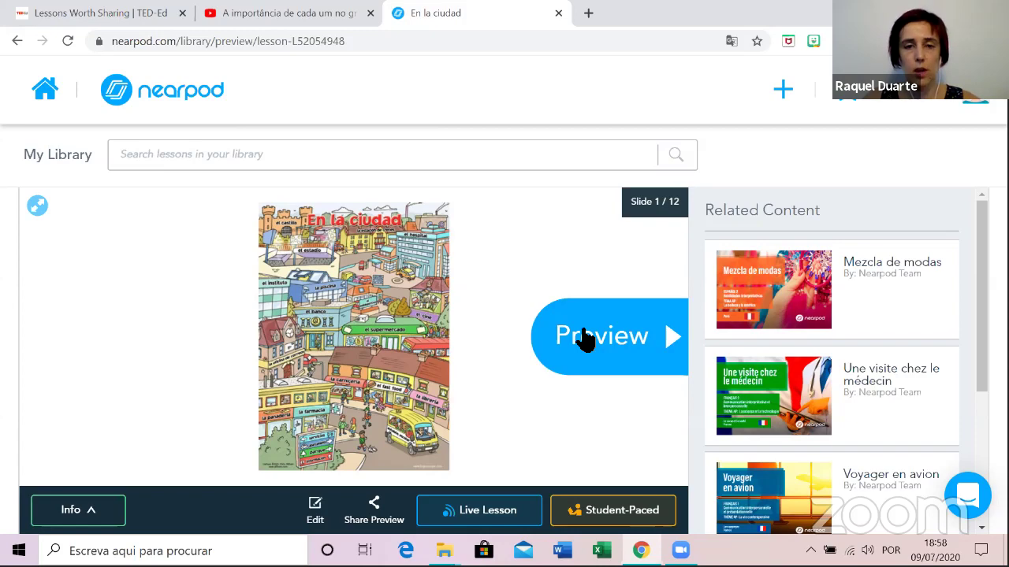
{"action": "left_click", "coordinate": [583, 339]}
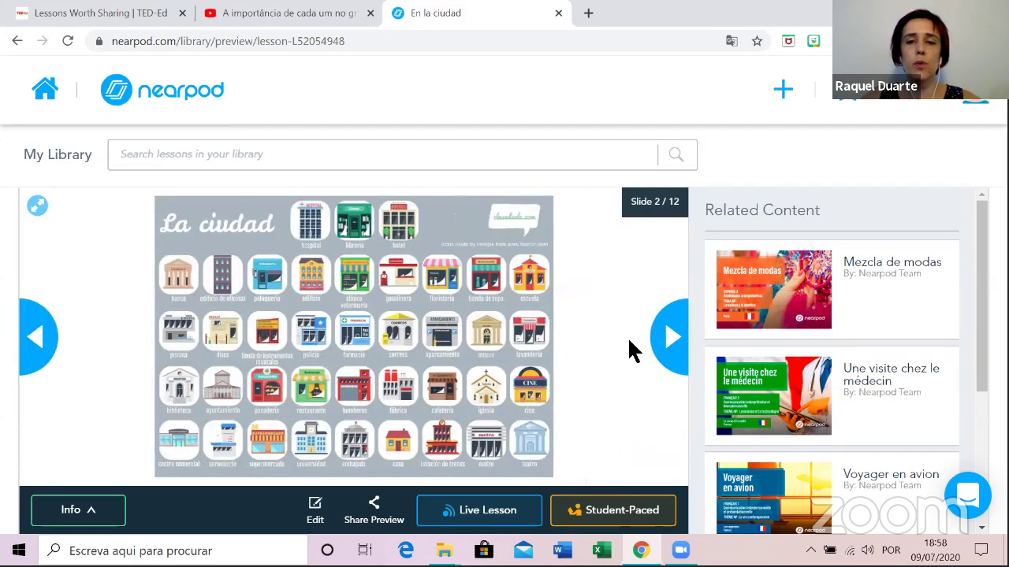
{"action": "left_click", "coordinate": [673, 339]}
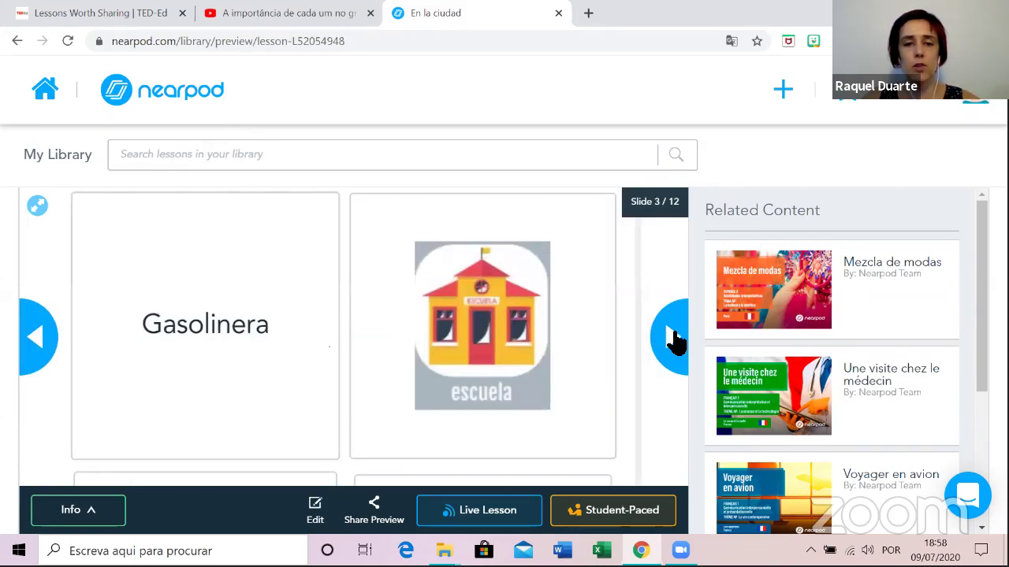
{"action": "left_click", "coordinate": [671, 339]}
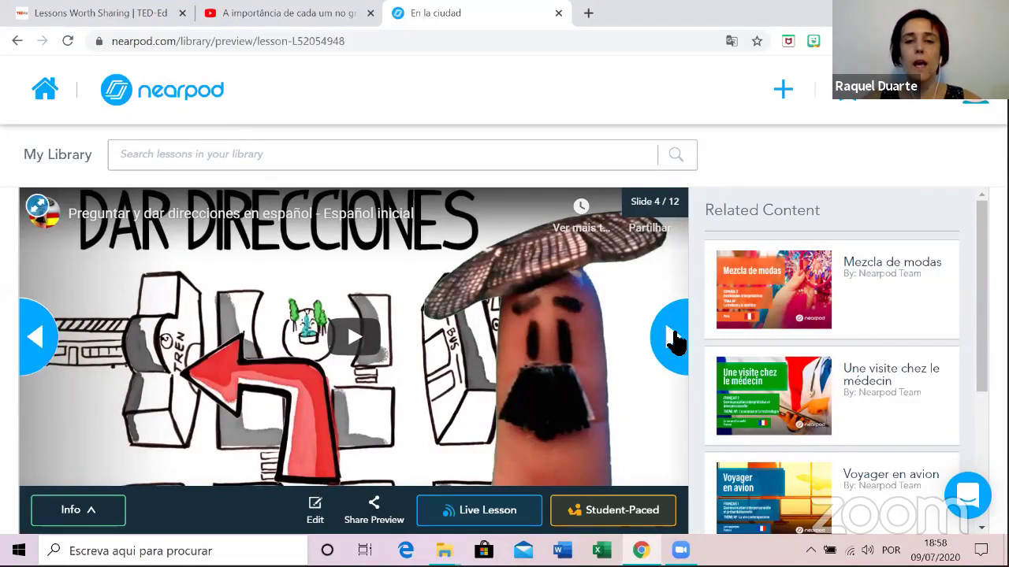
{"action": "left_click", "coordinate": [670, 337]}
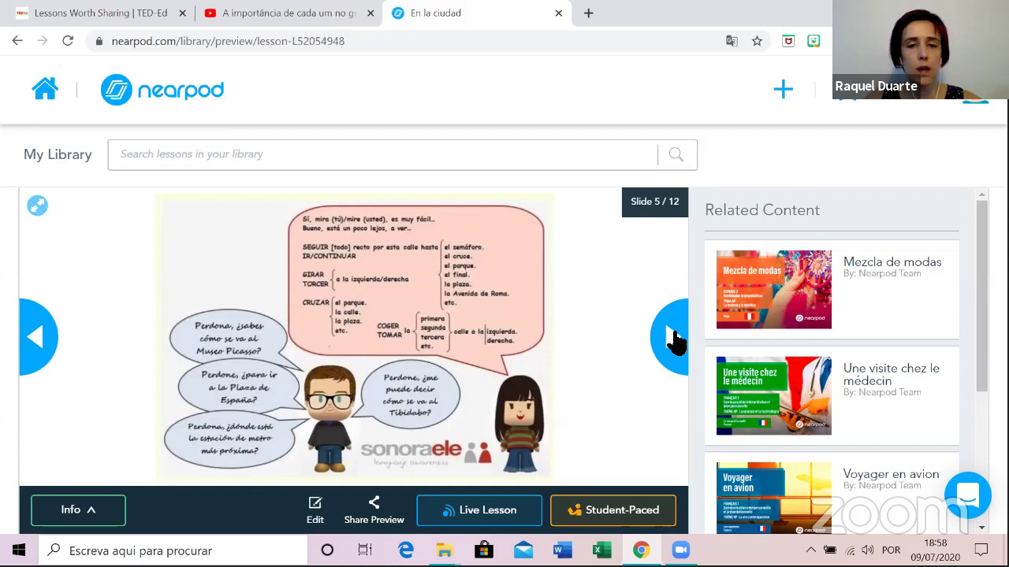
{"action": "left_click", "coordinate": [670, 338]}
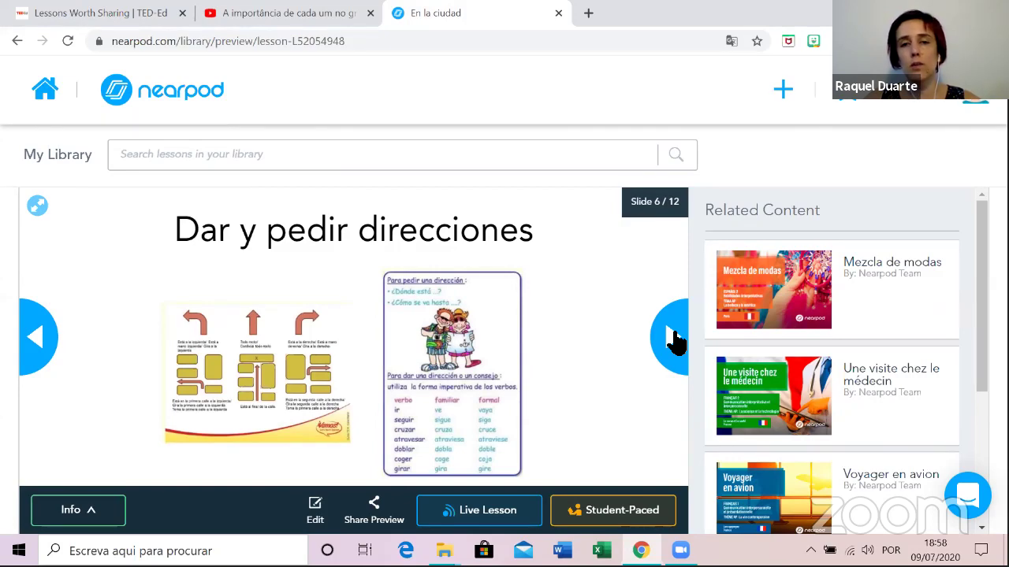
{"action": "left_click", "coordinate": [673, 338]}
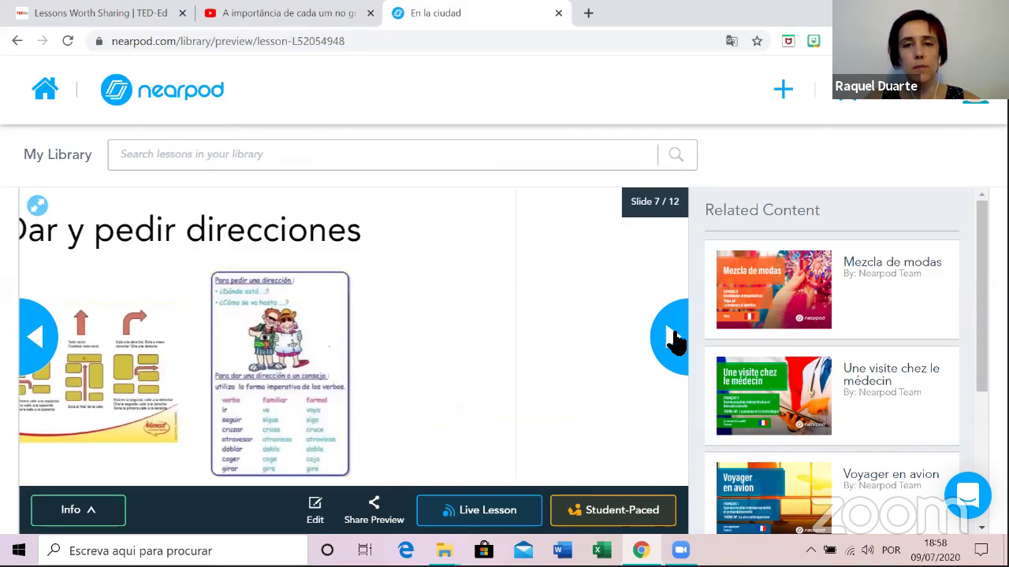
{"action": "left_click", "coordinate": [665, 341]}
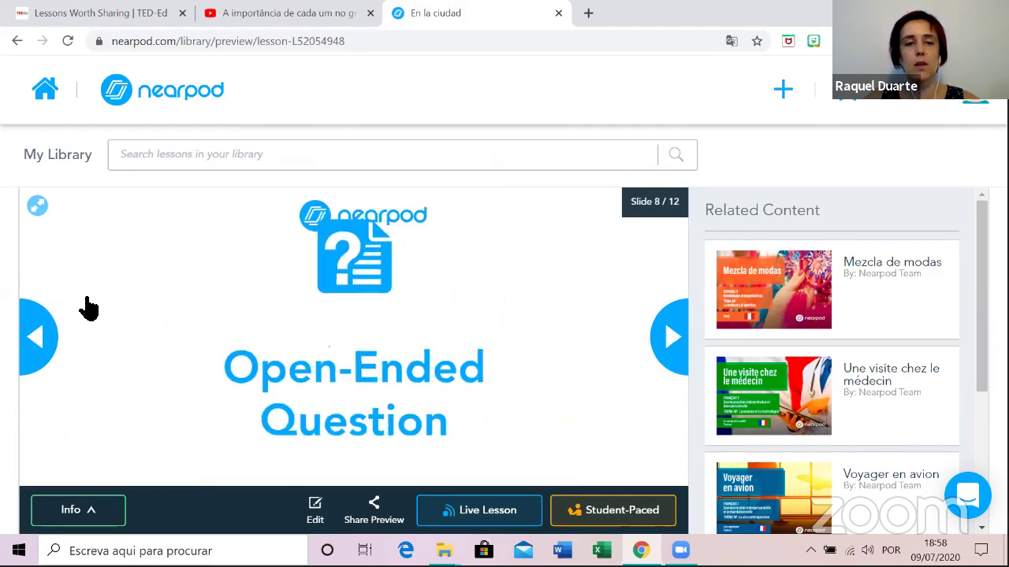
Review the map on slide 7, enlarge and close the reference image of the slide 8 question, and advance to slide 9.
{"action": "left_click", "coordinate": [36, 339]}
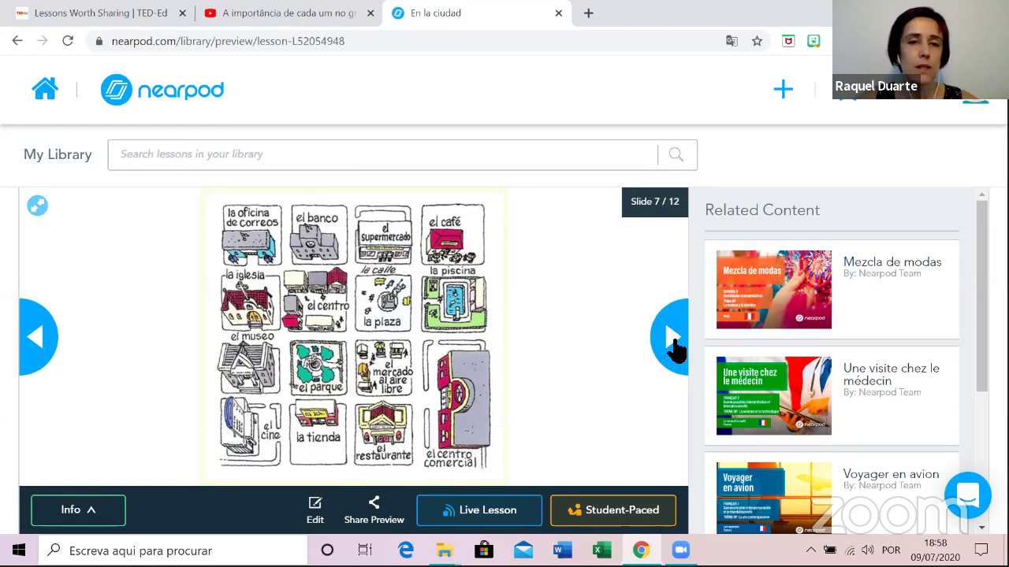
{"action": "left_click", "coordinate": [675, 349]}
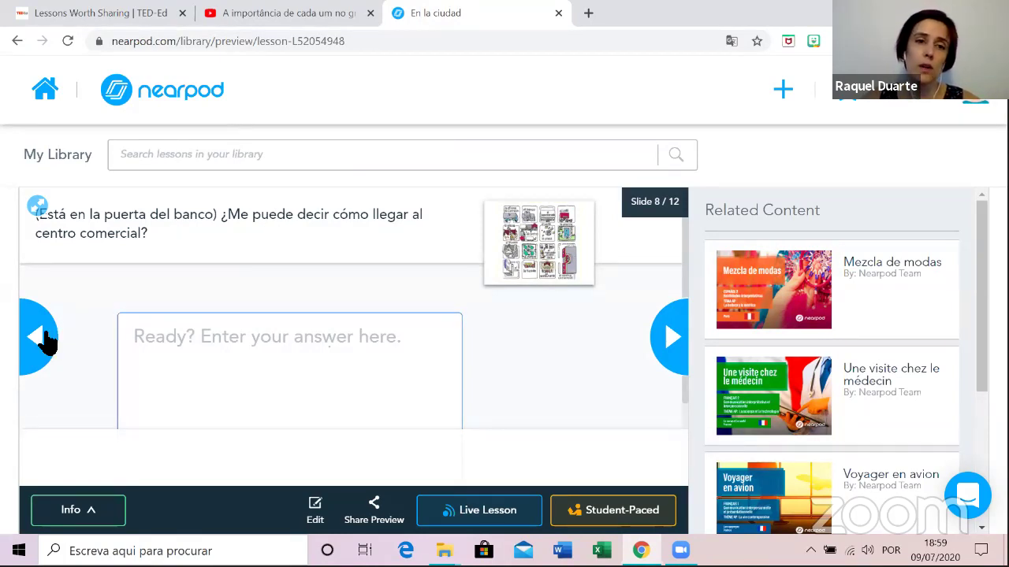
{"action": "left_click", "coordinate": [547, 248]}
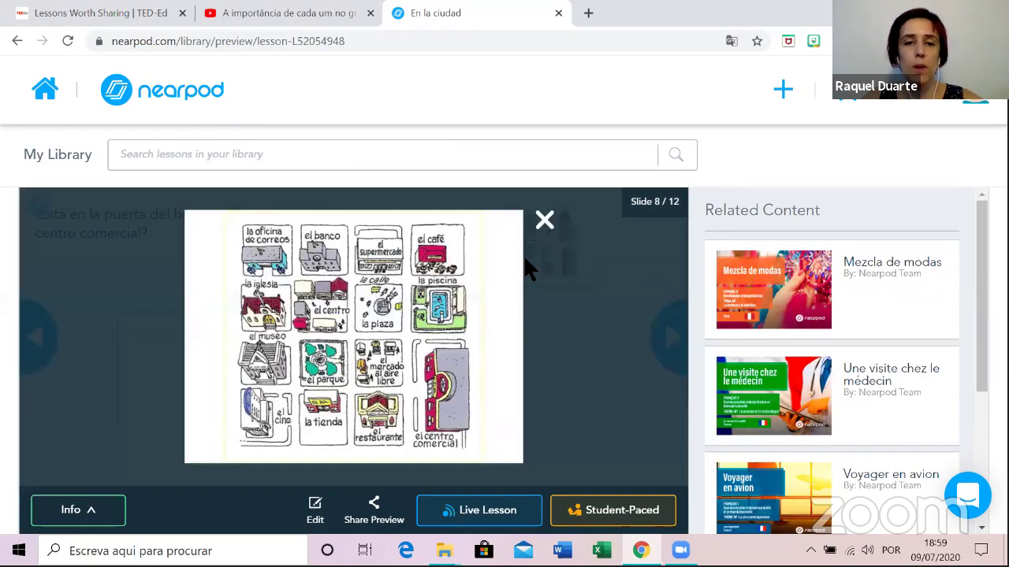
{"action": "left_click", "coordinate": [546, 220]}
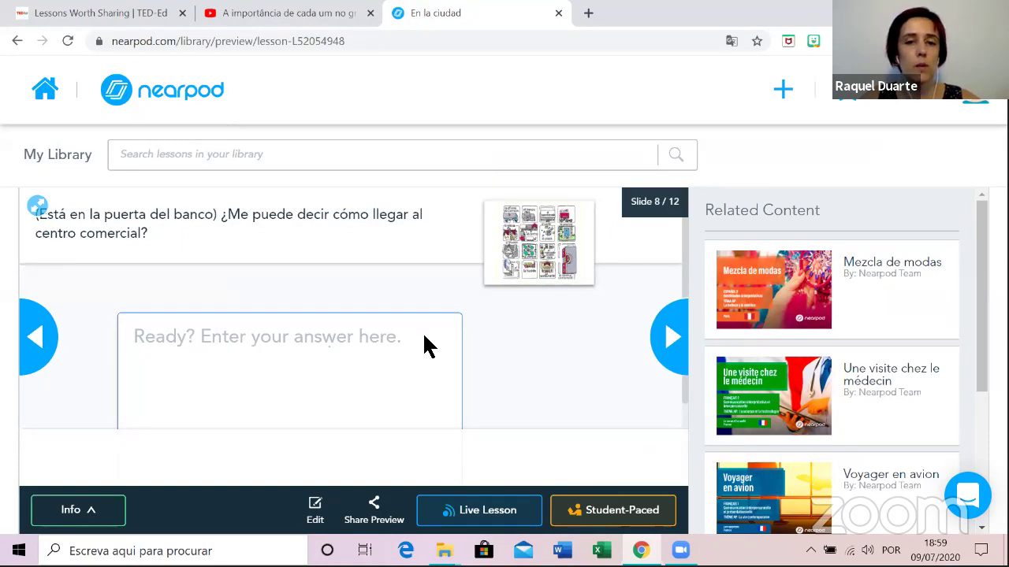
{"action": "left_click", "coordinate": [670, 334]}
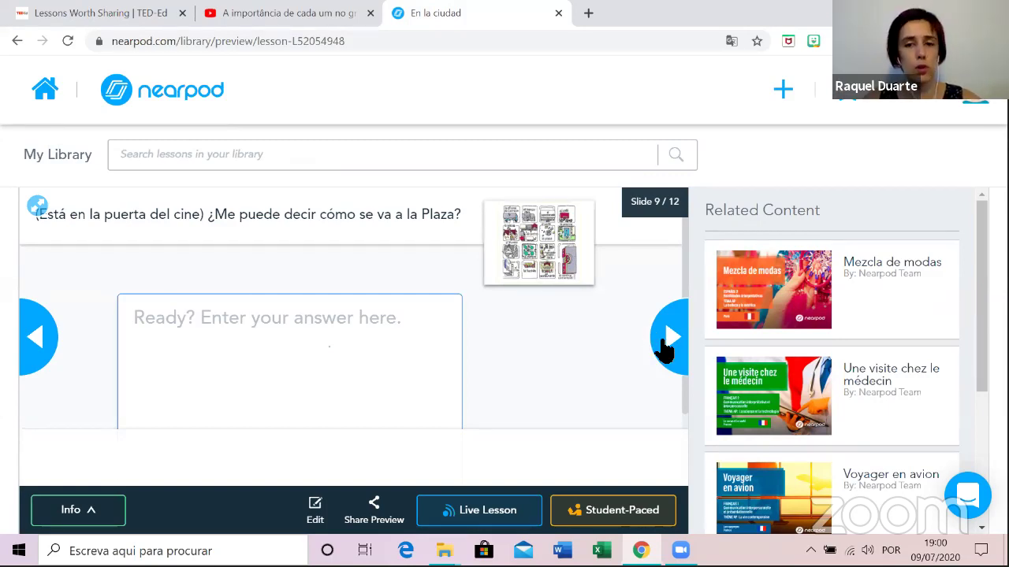
Return to My Library and open the lesson "Novas tecnologias" for editing, accepting the loss of its active code.
{"action": "left_click", "coordinate": [46, 93]}
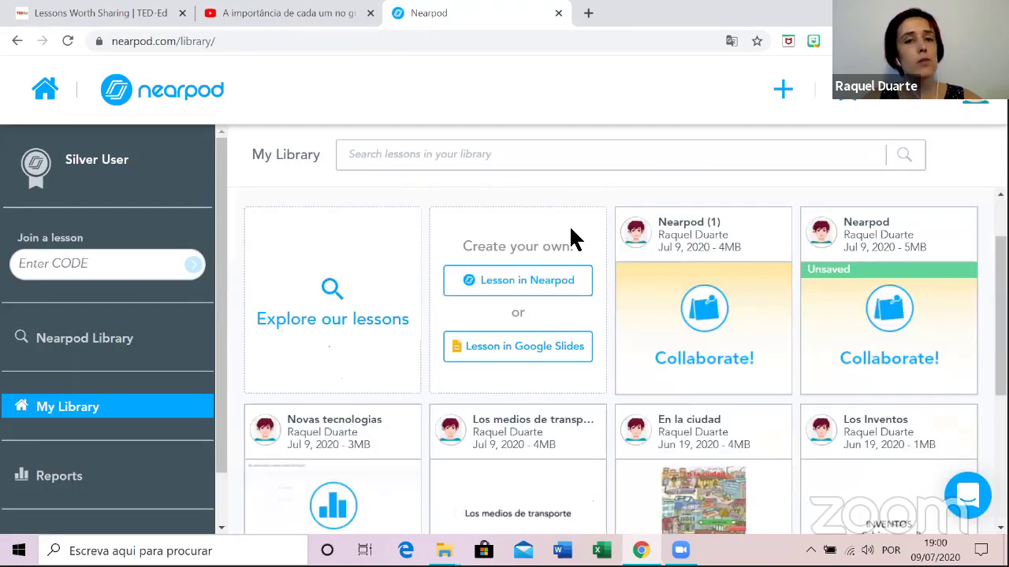
{"action": "scroll", "coordinate": [567, 268], "scroll_direction": "down", "scroll_amount": 3}
{"action": "scroll", "coordinate": [567, 477], "scroll_direction": "down", "scroll_amount": 2}
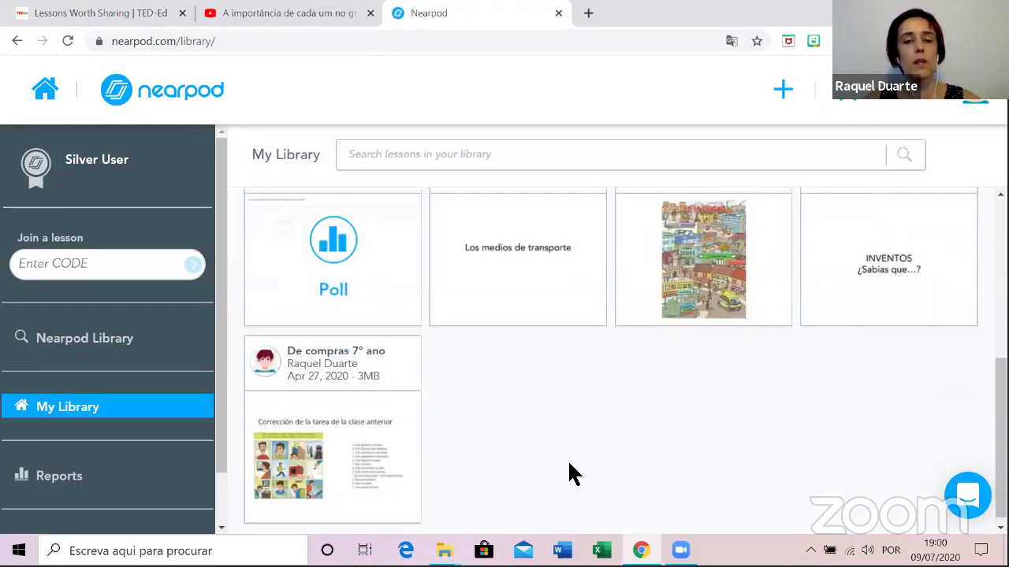
{"action": "scroll", "coordinate": [567, 473], "scroll_direction": "up", "scroll_amount": 2}
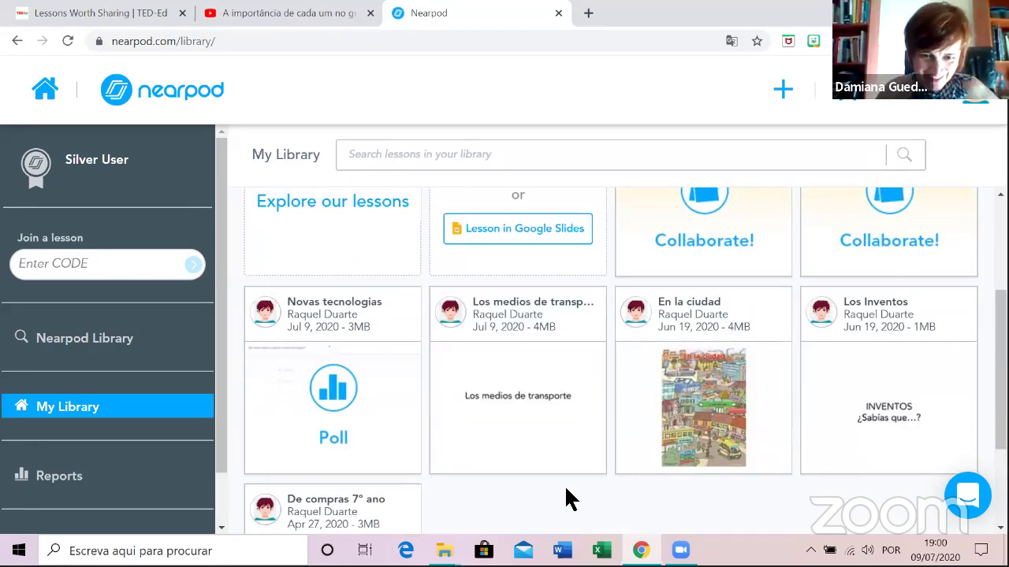
{"action": "scroll", "coordinate": [578, 500], "scroll_direction": "down", "scroll_amount": 1}
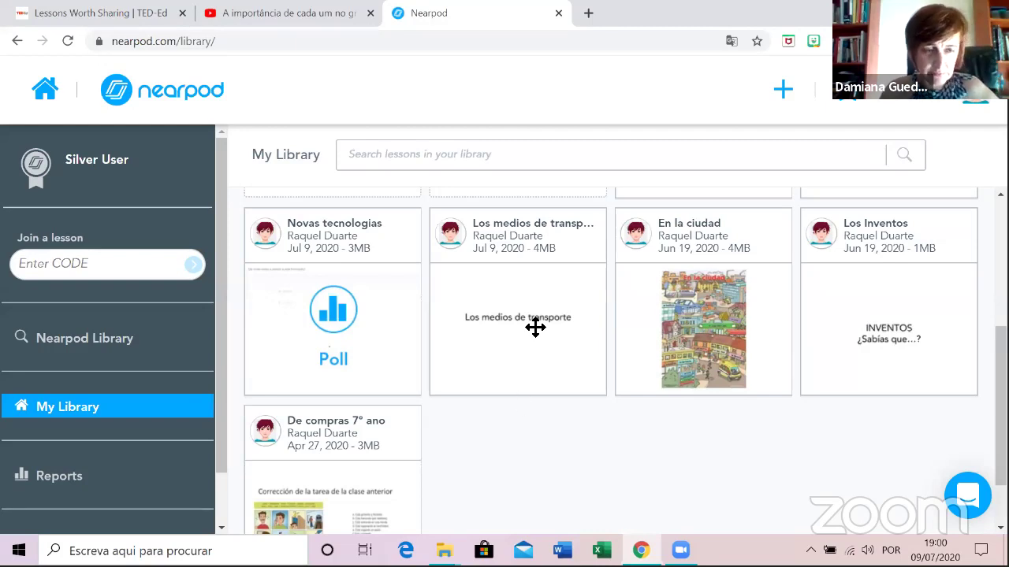
{"action": "scroll", "coordinate": [504, 457], "scroll_direction": "up", "scroll_amount": 1}
{"action": "mouse_move", "coordinate": [313, 326]}
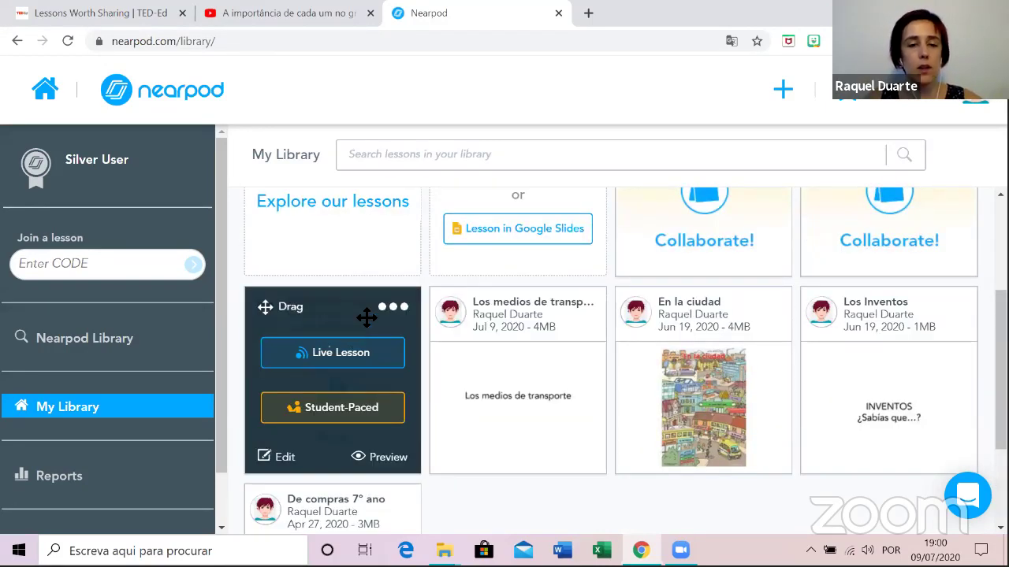
{"action": "left_click", "coordinate": [276, 458]}
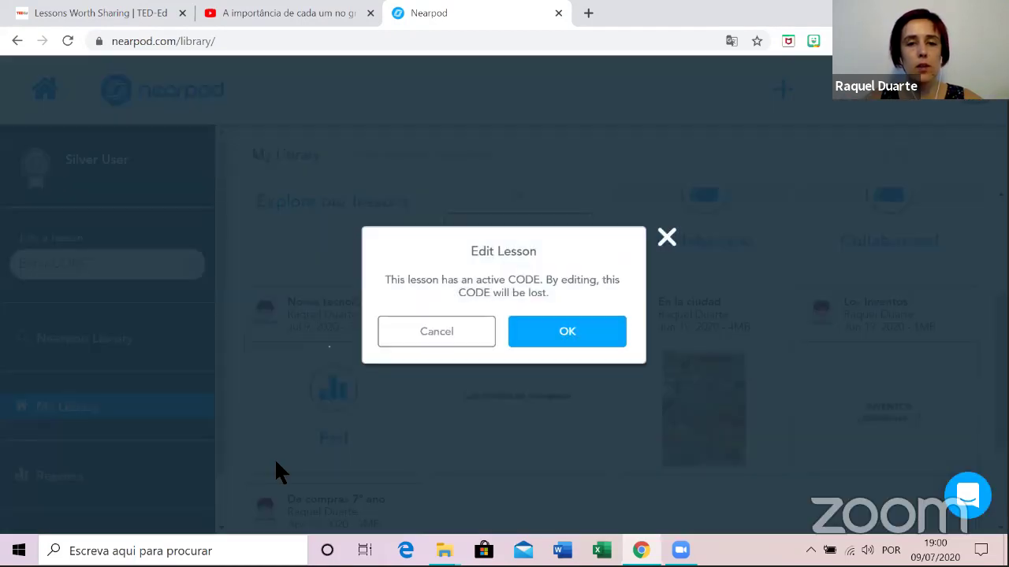
{"action": "left_click", "coordinate": [578, 335]}
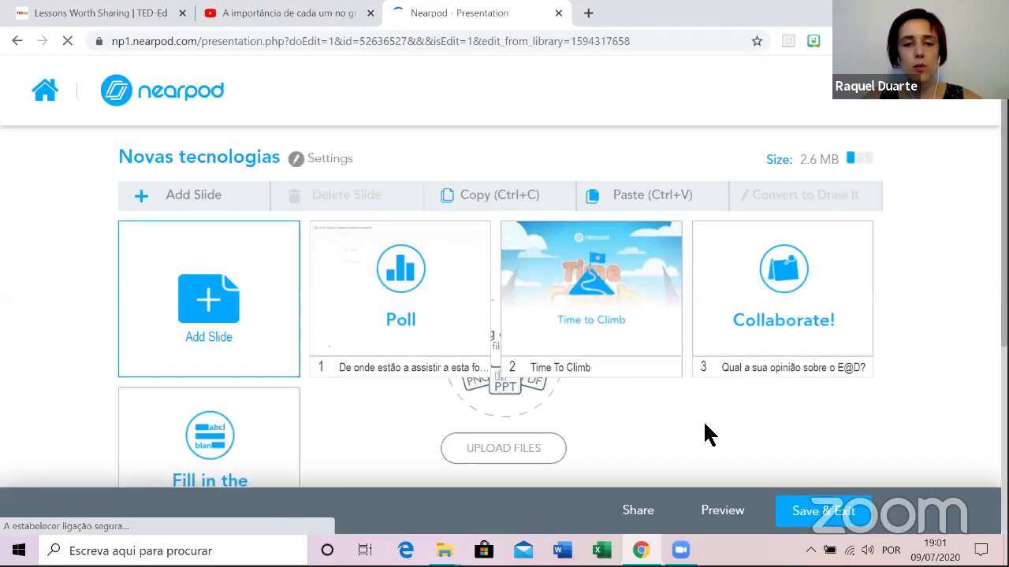
Start a new Quiz activity in the "Novas tecnologias" lesson.
{"action": "left_click", "coordinate": [244, 277]}
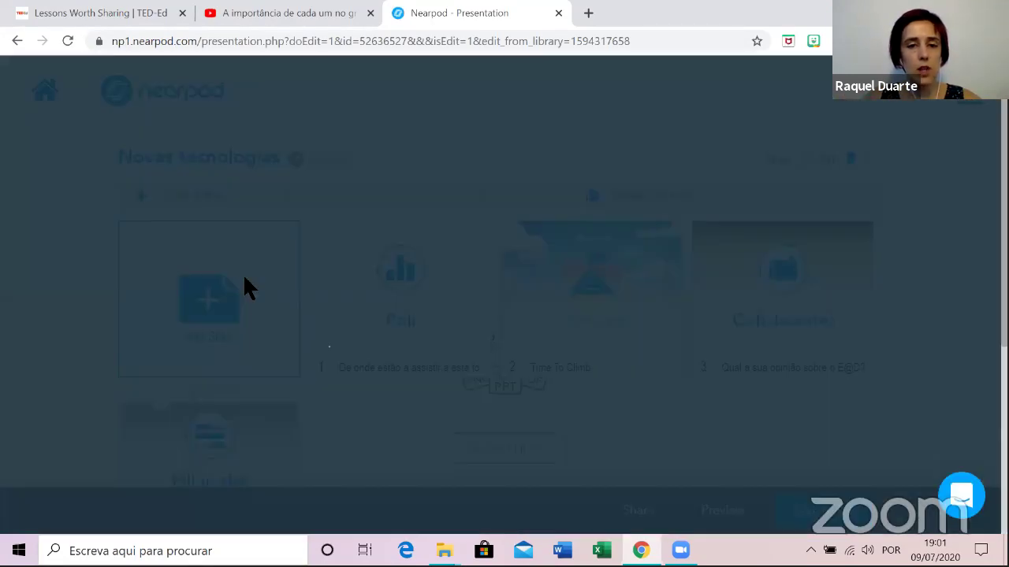
{"action": "left_click", "coordinate": [334, 165]}
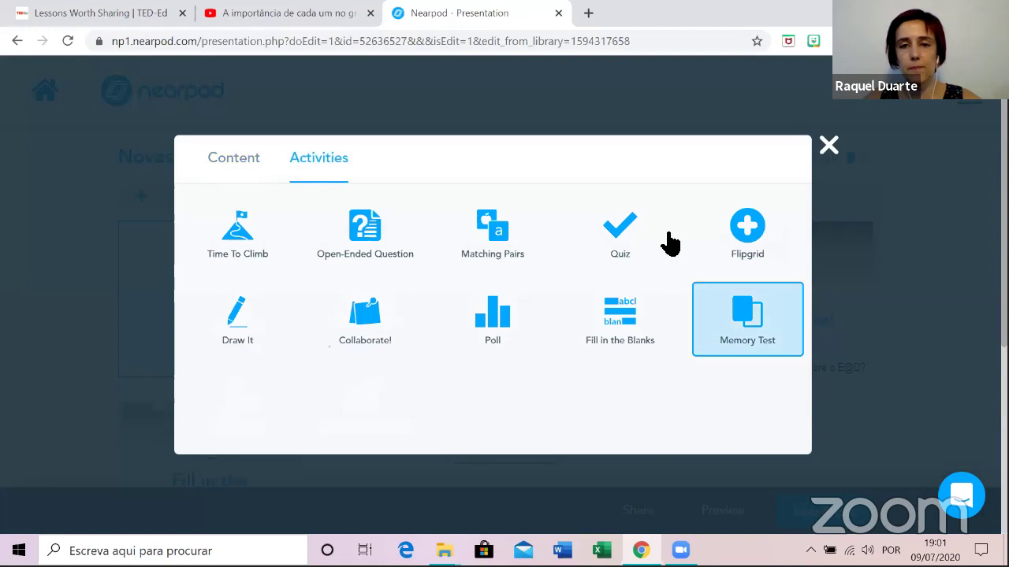
{"action": "left_click", "coordinate": [638, 244]}
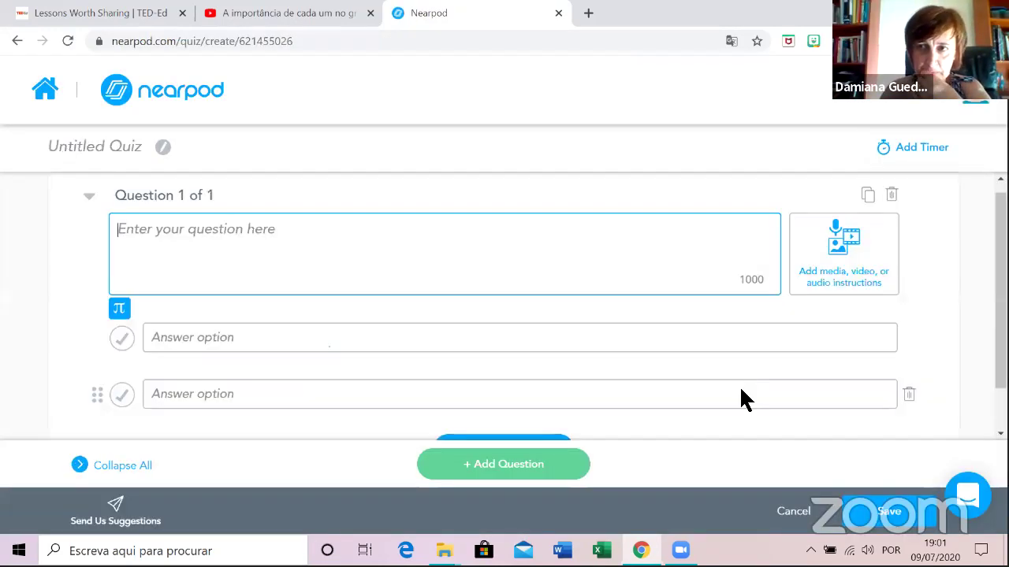
Examine the blank quiz's question, media, answer and timer options, and cancel the quiz without saving.
{"action": "scroll", "coordinate": [878, 423], "scroll_direction": "down", "scroll_amount": 1}
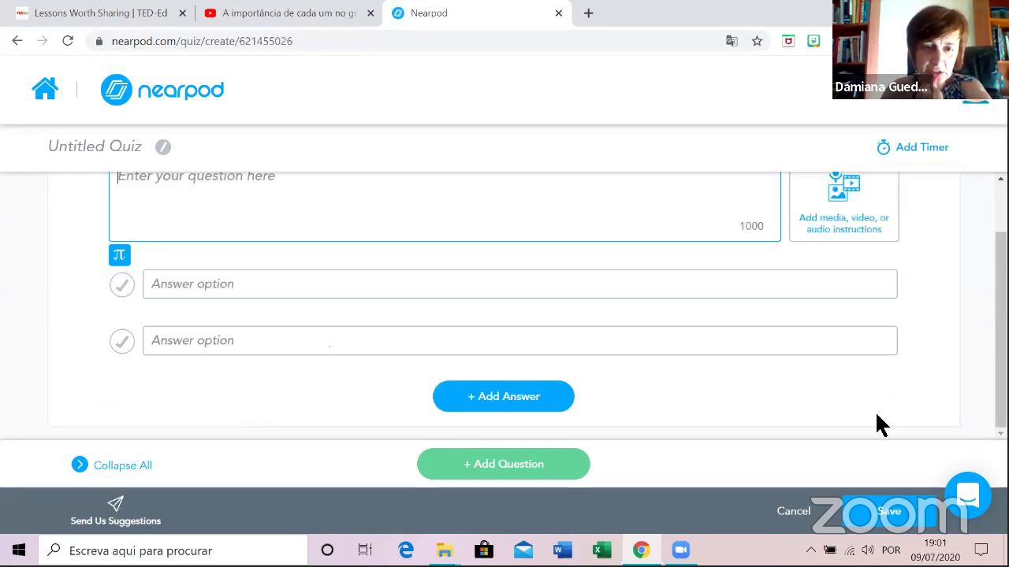
{"action": "scroll", "coordinate": [945, 300], "scroll_direction": "up", "scroll_amount": 1}
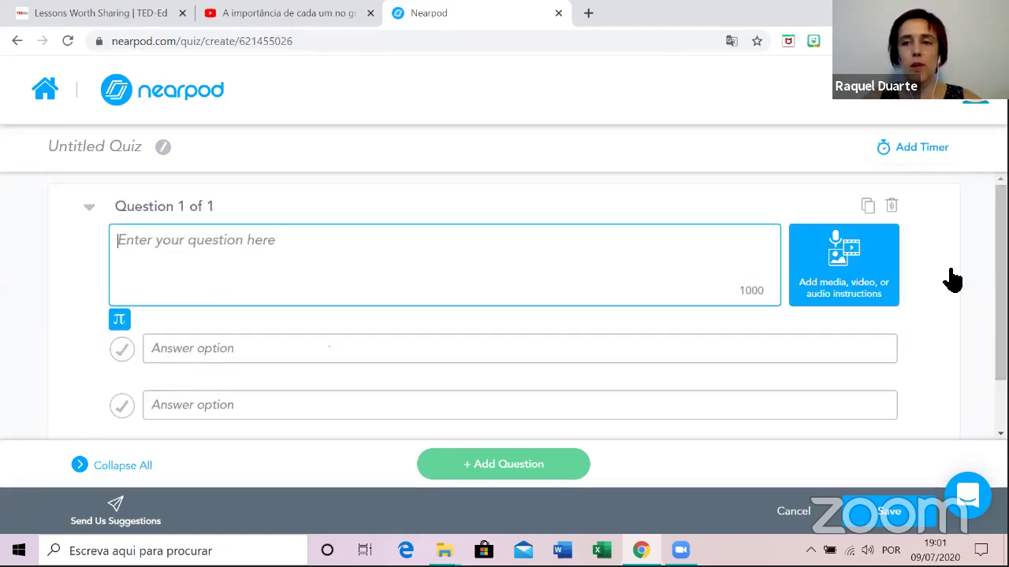
{"action": "scroll", "coordinate": [928, 332], "scroll_direction": "down", "scroll_amount": 1}
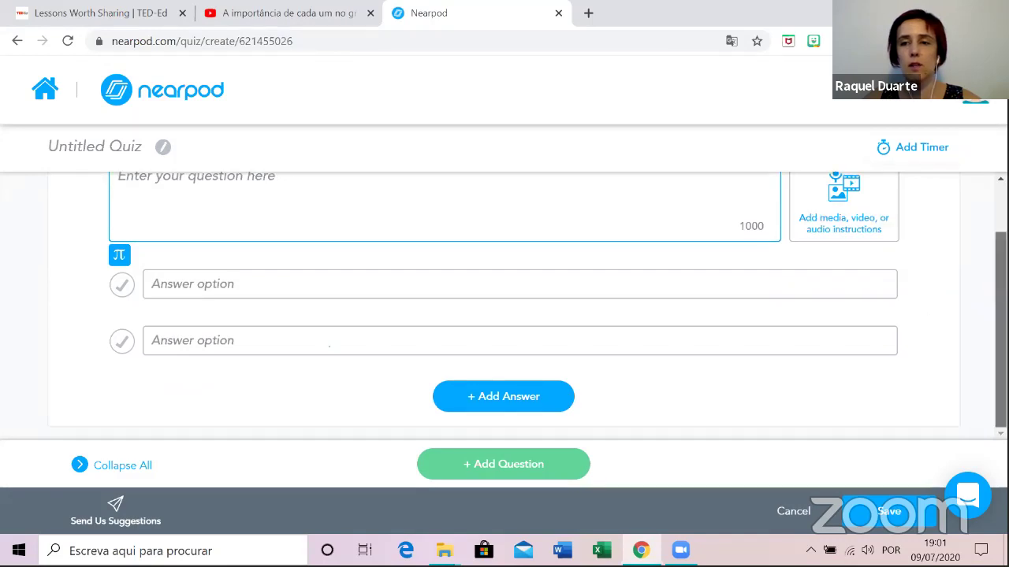
{"action": "scroll", "coordinate": [934, 331], "scroll_direction": "up", "scroll_amount": 1}
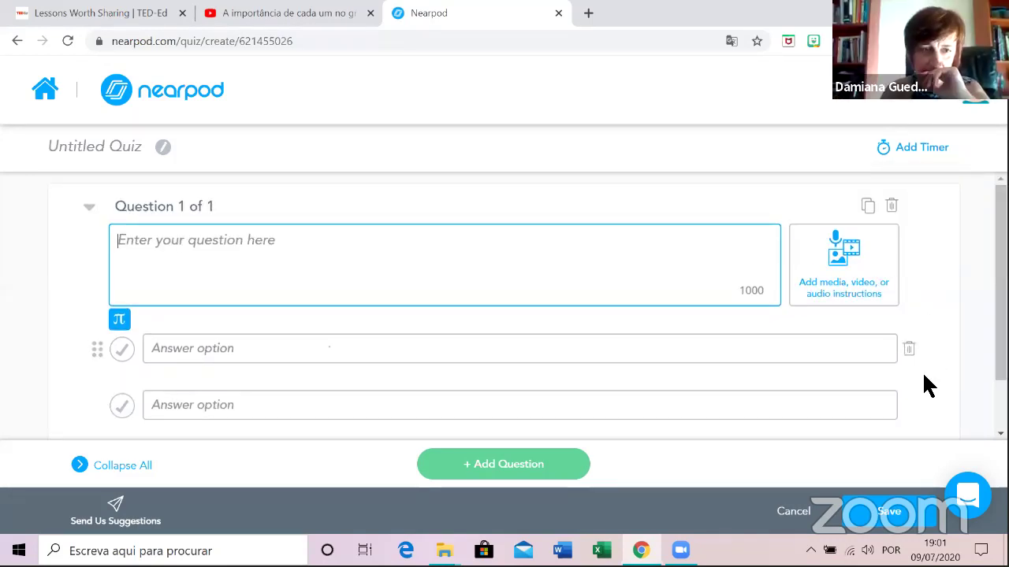
{"action": "scroll", "coordinate": [922, 378], "scroll_direction": "down", "scroll_amount": 1}
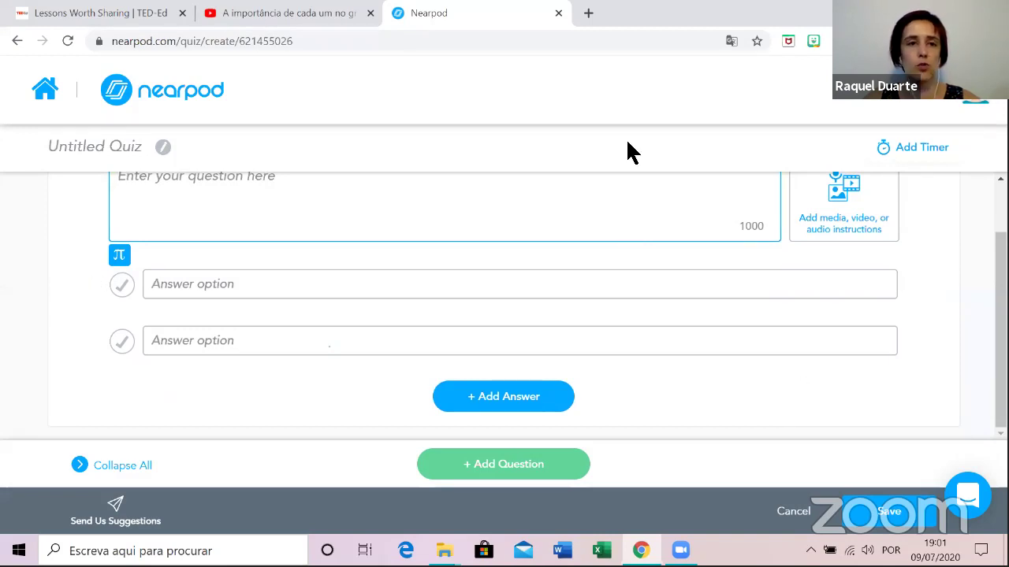
{"action": "left_click", "coordinate": [268, 168]}
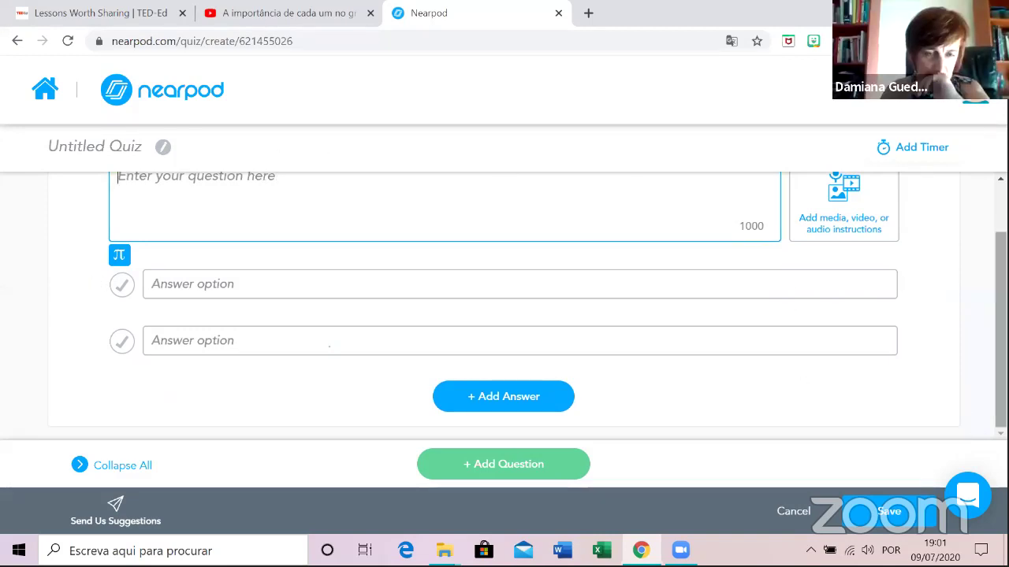
{"action": "scroll", "coordinate": [902, 300], "scroll_direction": "up", "scroll_amount": 2}
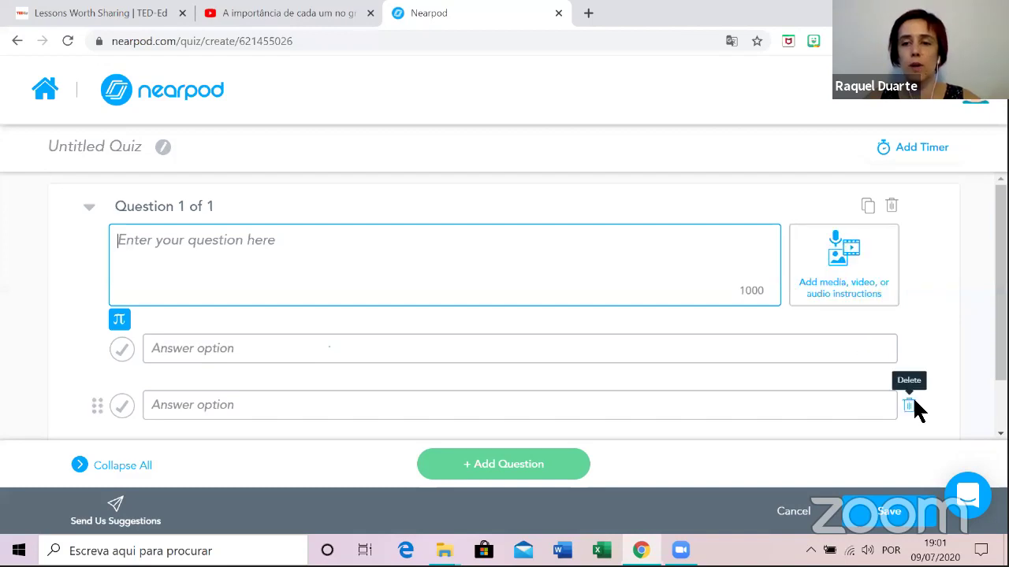
{"action": "scroll", "coordinate": [849, 425], "scroll_direction": "down", "scroll_amount": 2}
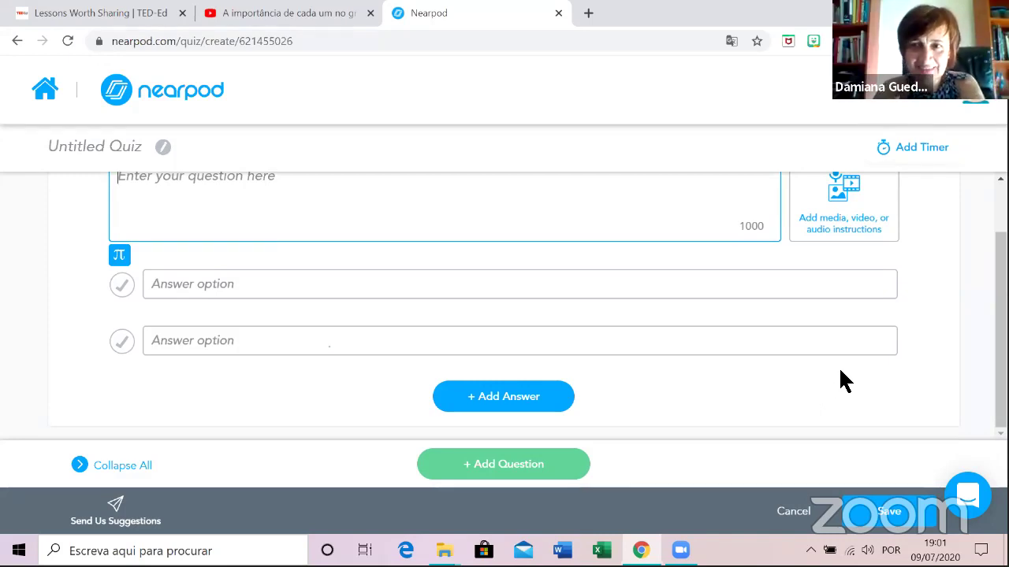
{"action": "left_click", "coordinate": [792, 516]}
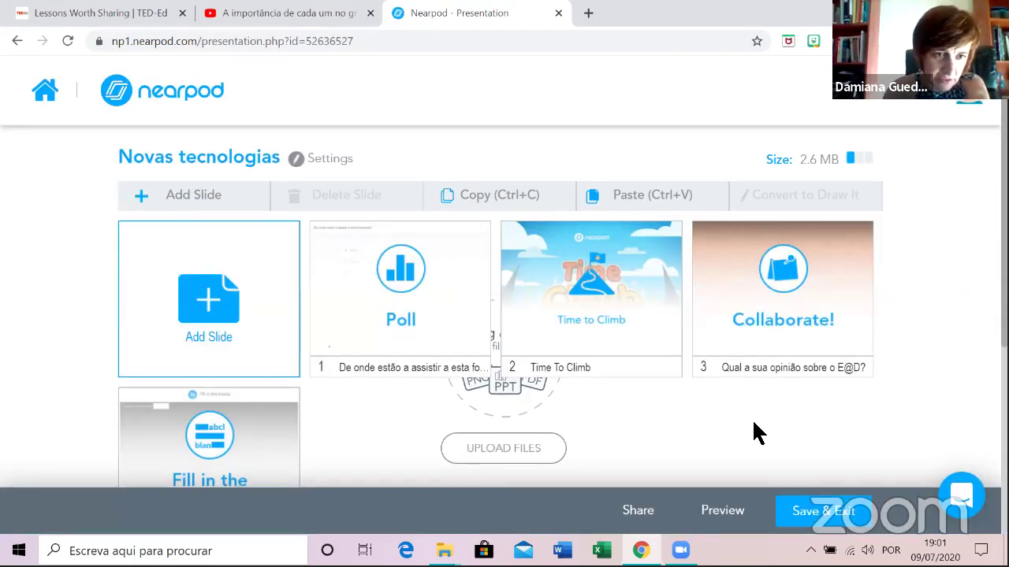
Review the activity types available for a new slide without adding one, and save and exit the "Novas tecnologias" lesson.
{"action": "left_click", "coordinate": [190, 203]}
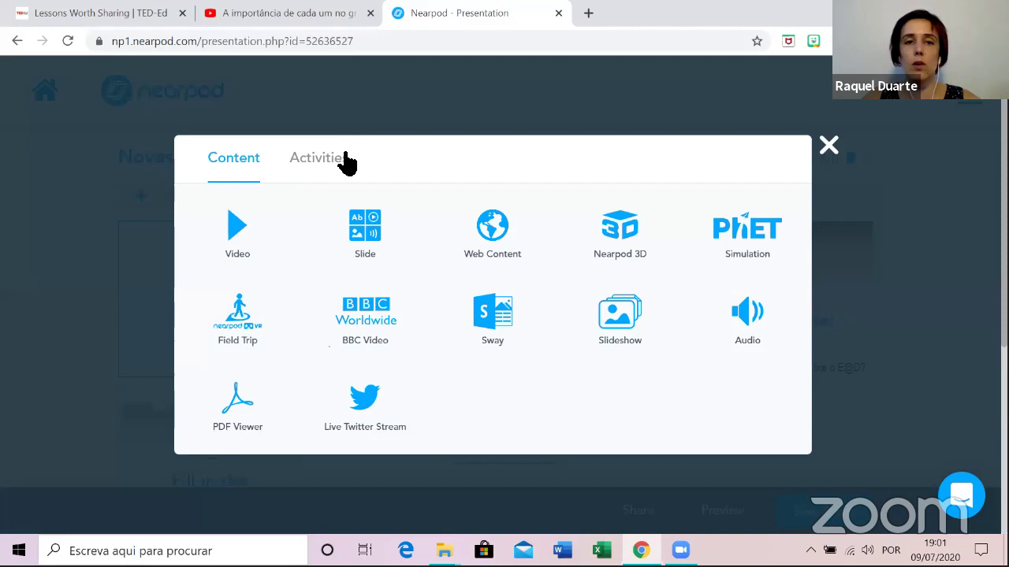
{"action": "left_click", "coordinate": [345, 160]}
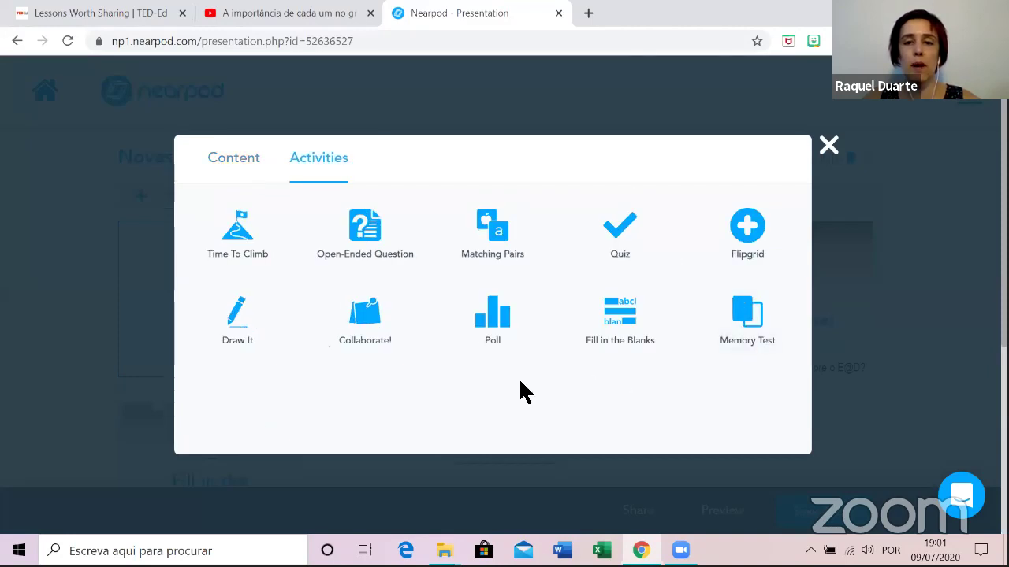
{"action": "left_click", "coordinate": [829, 146]}
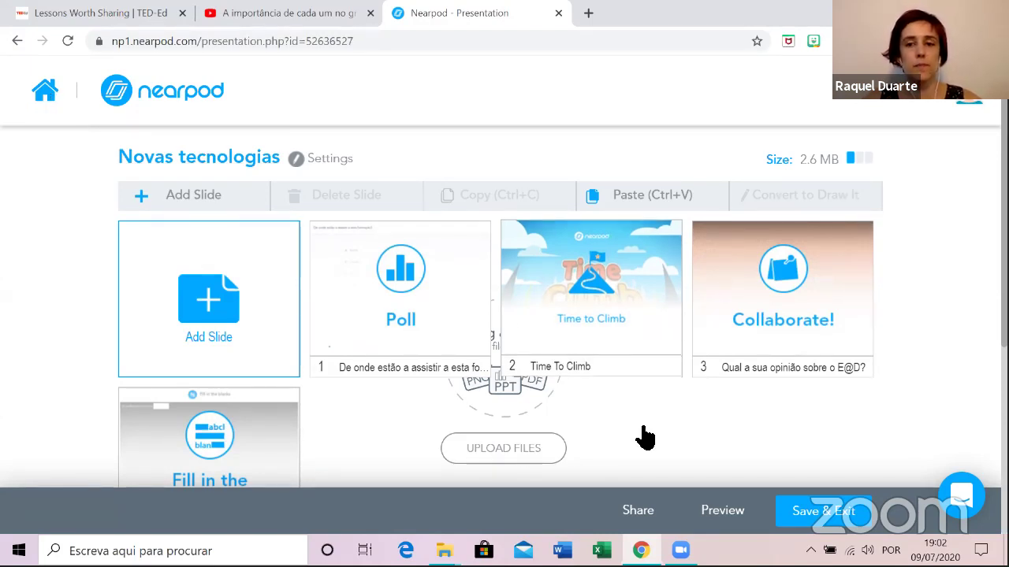
{"action": "left_click", "coordinate": [831, 516]}
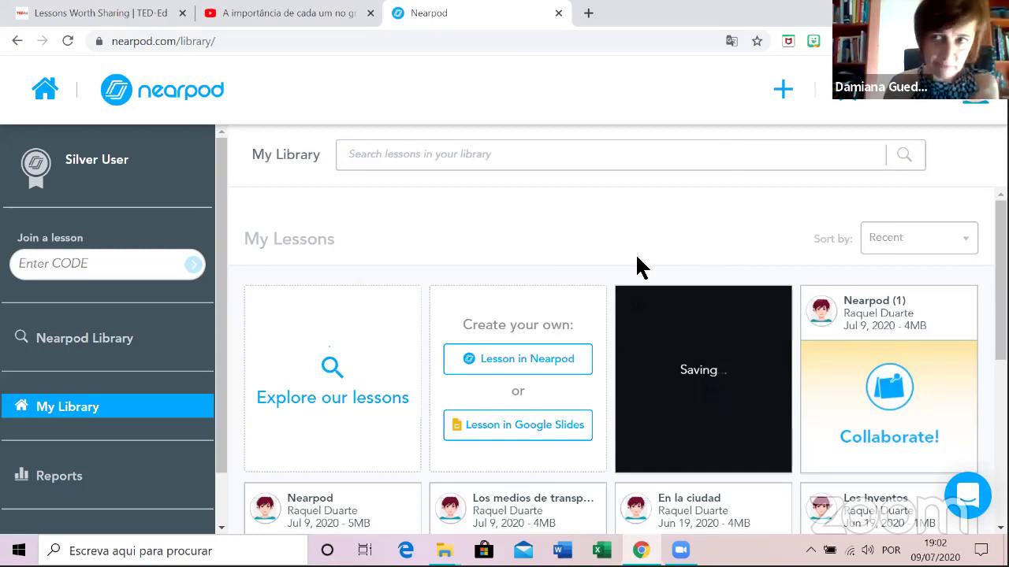
Close the Nearpod library and switch to the TED-Ed website.
{"action": "mouse_move", "coordinate": [640, 550]}
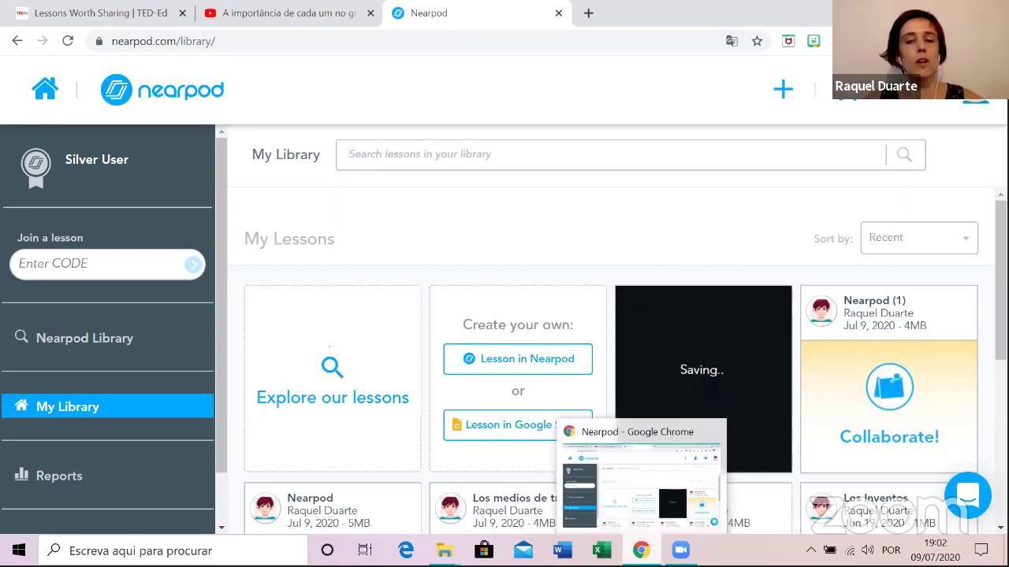
{"action": "scroll", "coordinate": [621, 209], "scroll_direction": "down", "scroll_amount": 2}
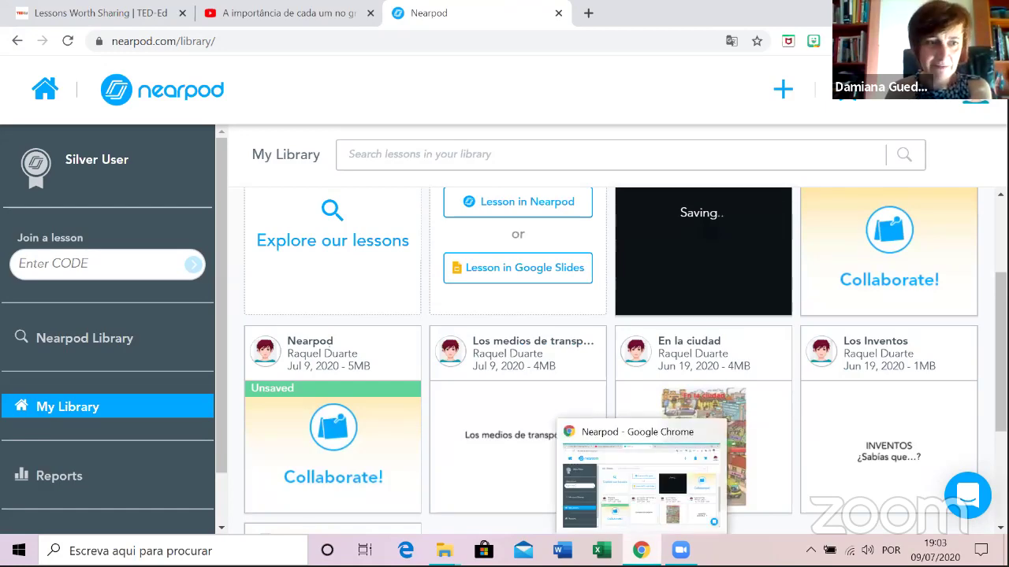
{"action": "left_click", "coordinate": [641, 550]}
{"action": "left_click", "coordinate": [640, 550]}
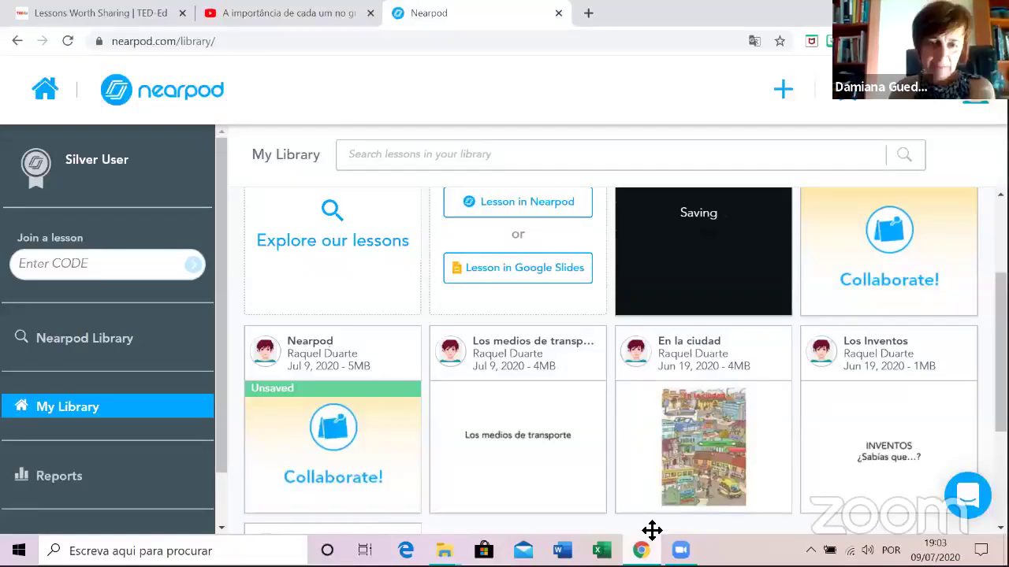
{"action": "mouse_move", "coordinate": [668, 194]}
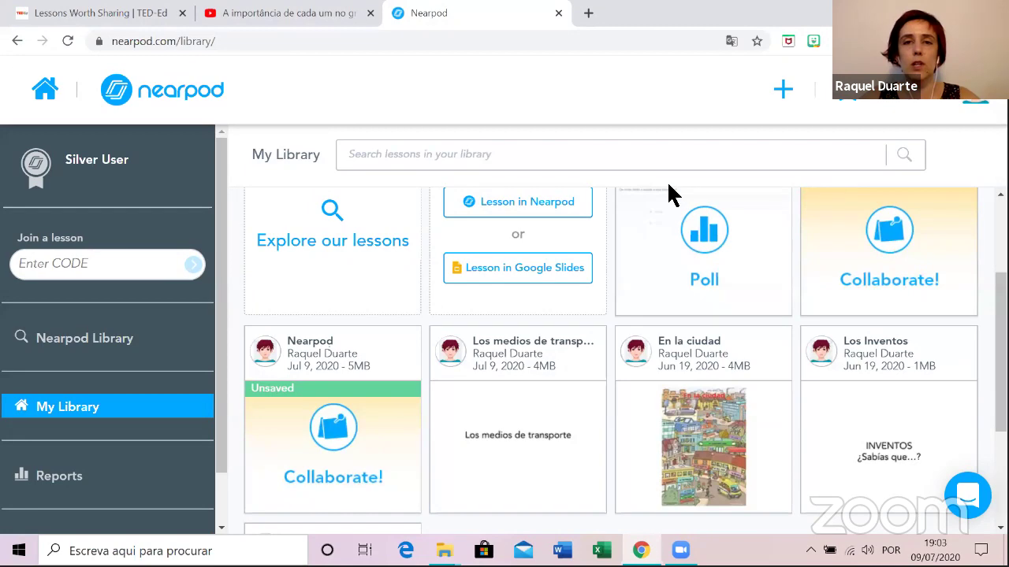
{"action": "left_click", "coordinate": [558, 15]}
{"action": "left_click", "coordinate": [109, 19]}
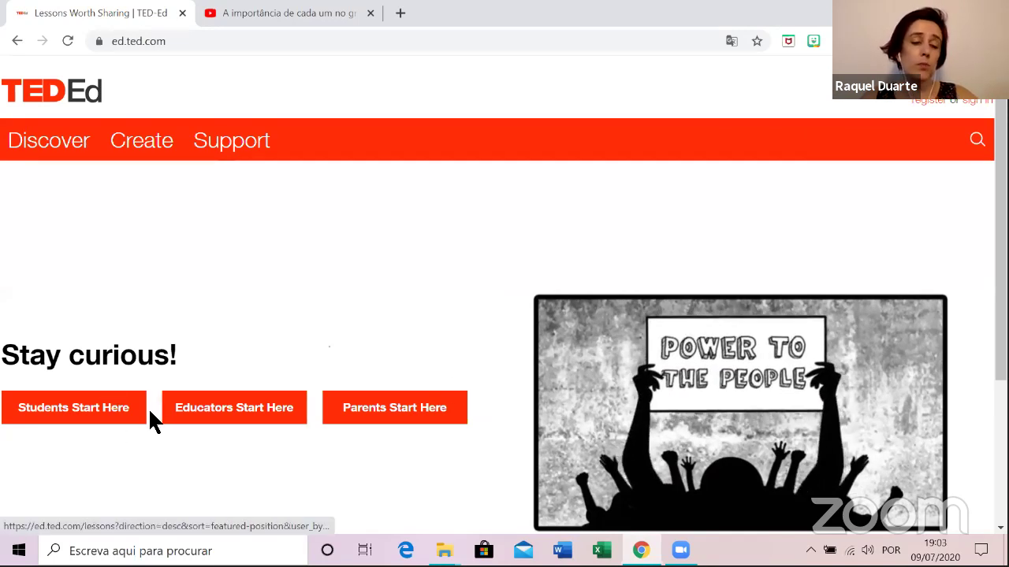
Look over the start page for educators and return to the TED-Ed home page.
{"action": "left_click", "coordinate": [102, 411]}
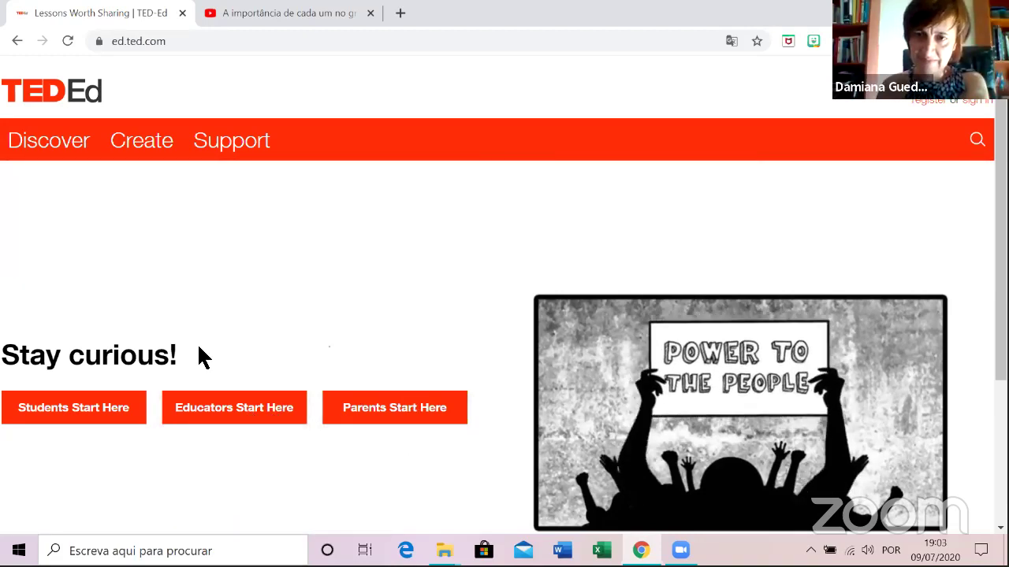
{"action": "left_click", "coordinate": [236, 416]}
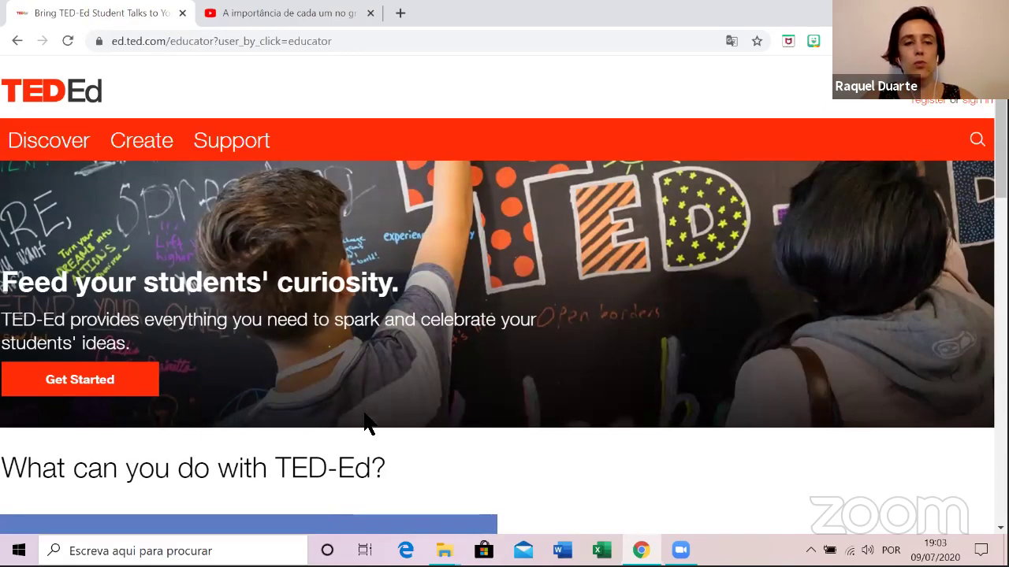
{"action": "scroll", "coordinate": [626, 407], "scroll_direction": "down", "scroll_amount": 3}
{"action": "scroll", "coordinate": [799, 356], "scroll_direction": "up", "scroll_amount": 3}
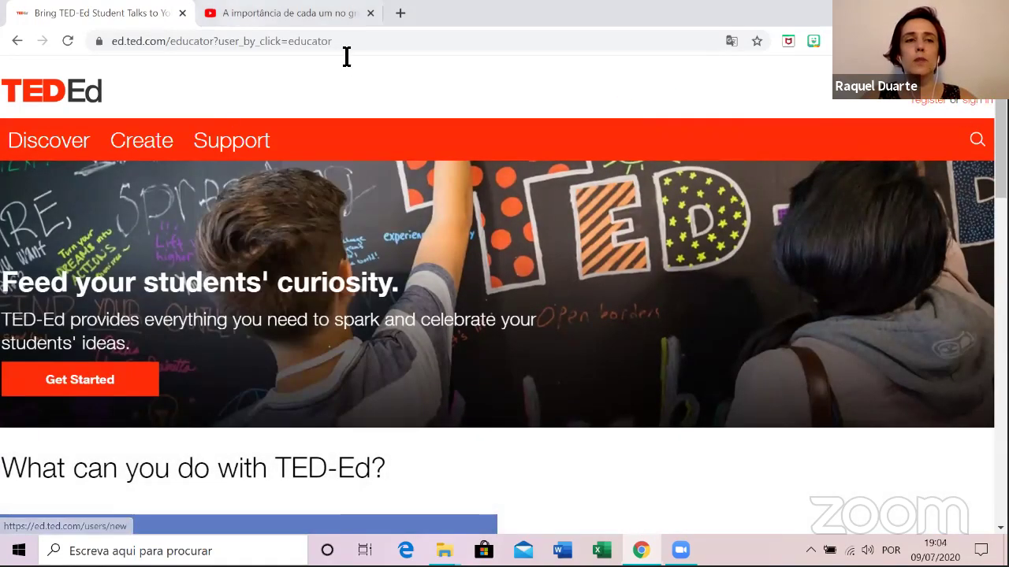
{"action": "left_click", "coordinate": [17, 41]}
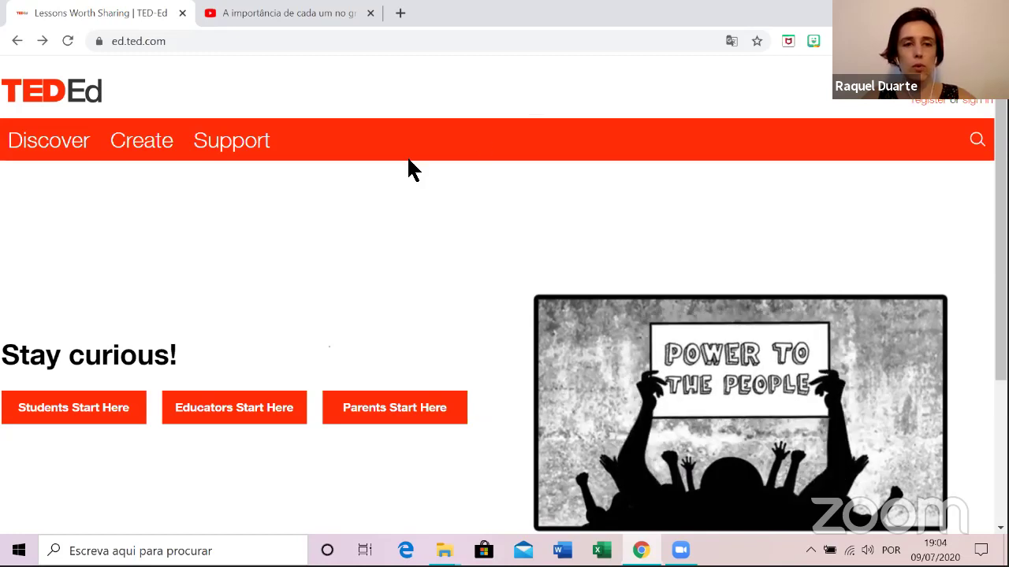
Examine the site's Create and Discover options and open its search field.
{"action": "left_click", "coordinate": [162, 157]}
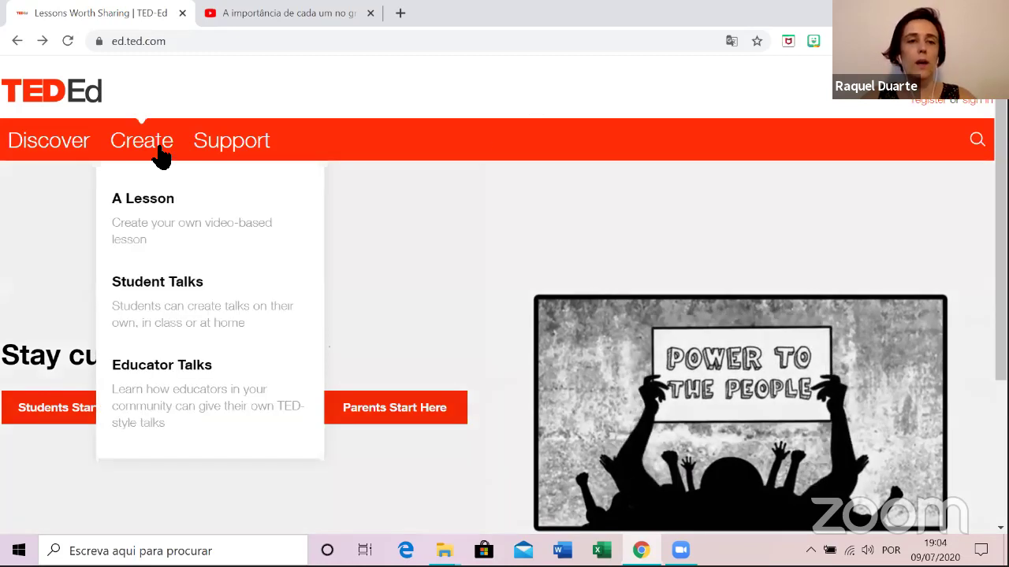
{"action": "left_click", "coordinate": [77, 153]}
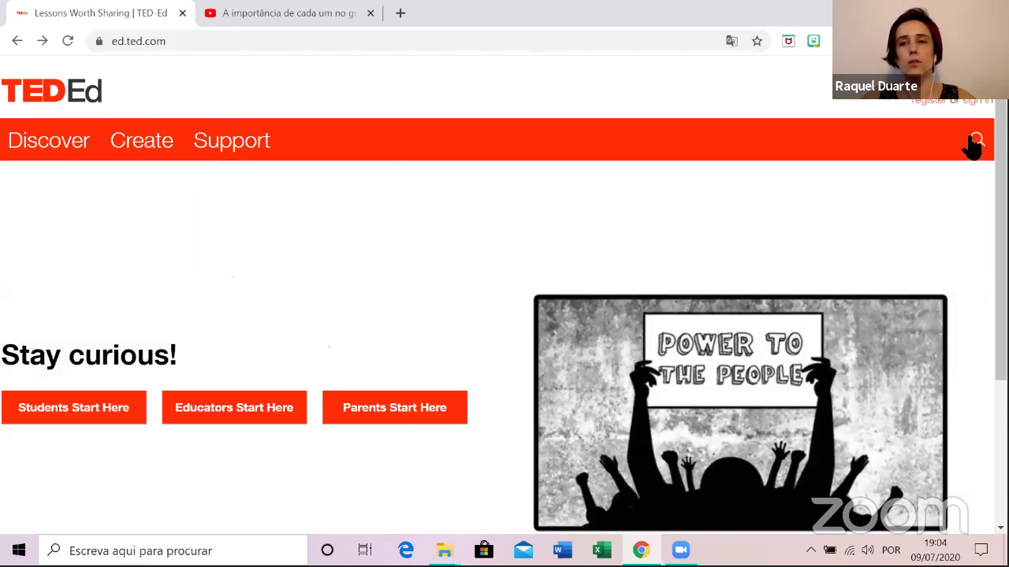
{"action": "left_click", "coordinate": [974, 143]}
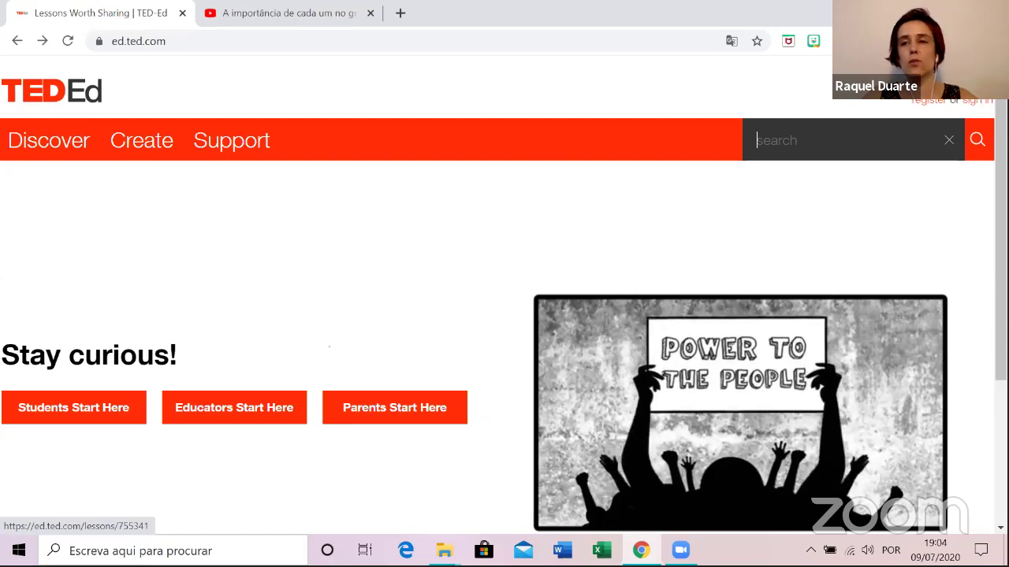
Sign in to TED-Ed with the Google account.
{"action": "left_click", "coordinate": [909, 135]}
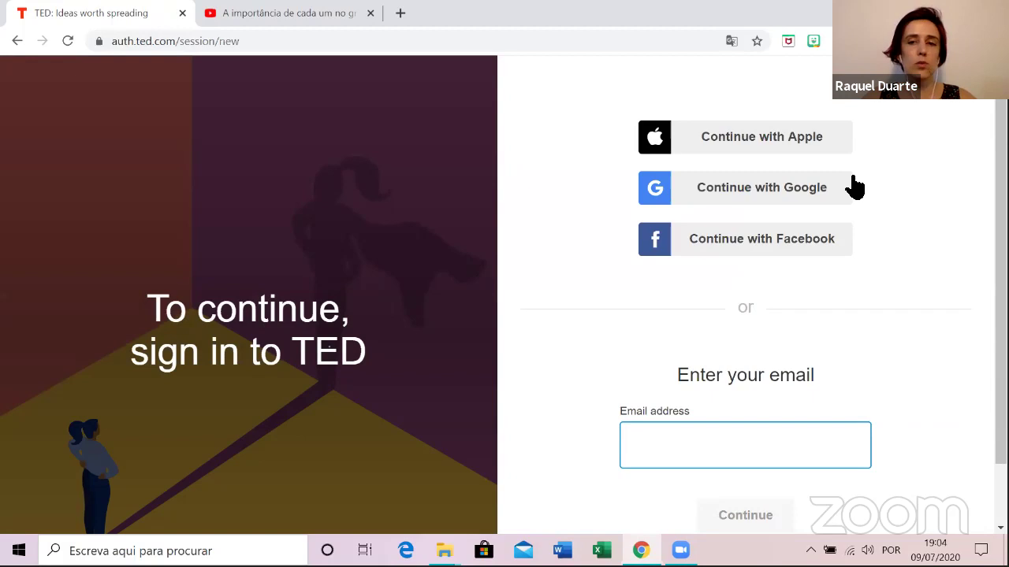
{"action": "left_click", "coordinate": [851, 180]}
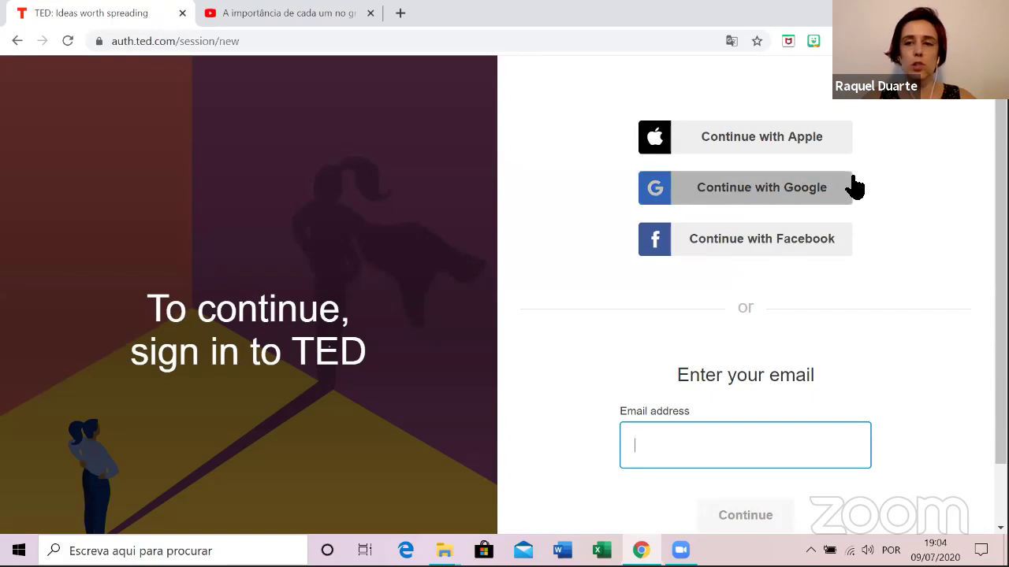
{"action": "left_click", "coordinate": [812, 185]}
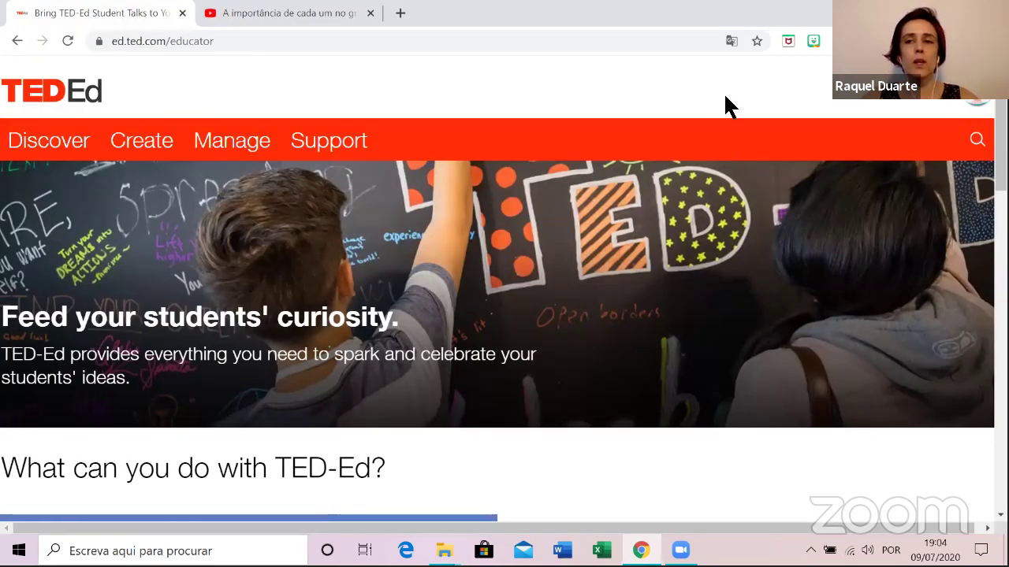
Look through the Support and Manage options, and open and review the account's own lessons list.
{"action": "mouse_move", "coordinate": [144, 140]}
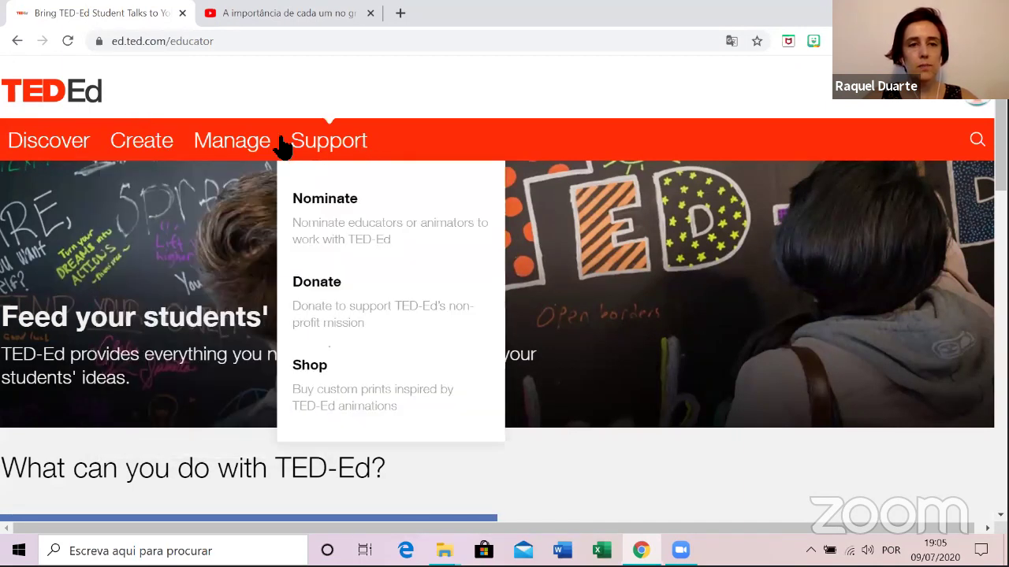
{"action": "mouse_move", "coordinate": [281, 144]}
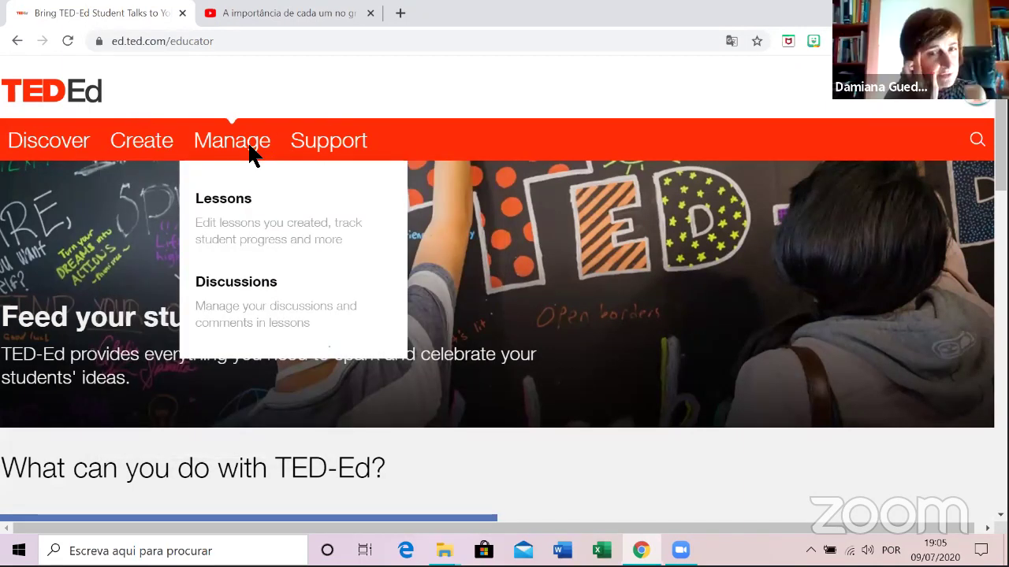
{"action": "left_click", "coordinate": [41, 144]}
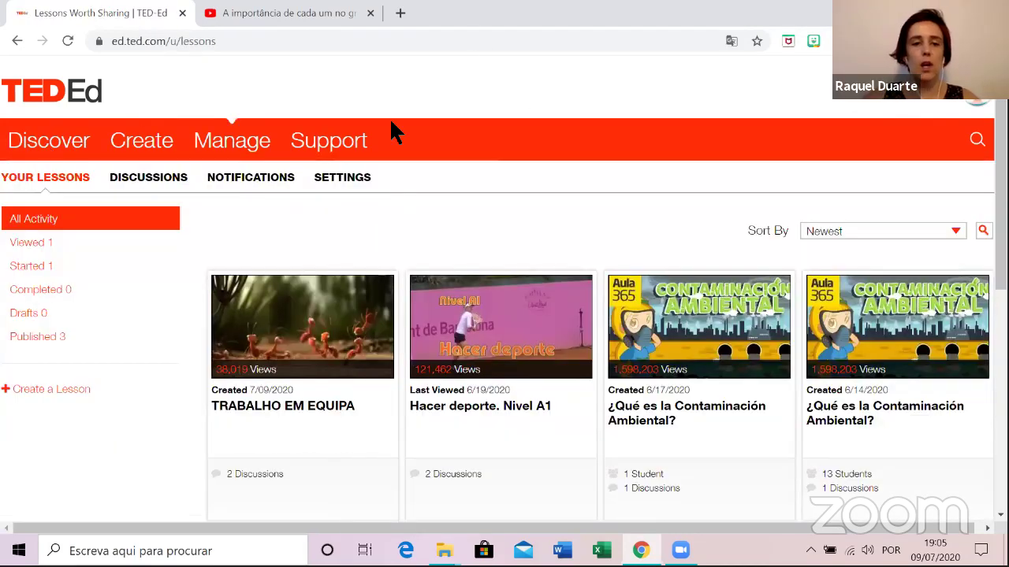
{"action": "scroll", "coordinate": [440, 150], "scroll_direction": "down", "scroll_amount": 1}
{"action": "scroll", "coordinate": [440, 150], "scroll_direction": "up", "scroll_amount": 1}
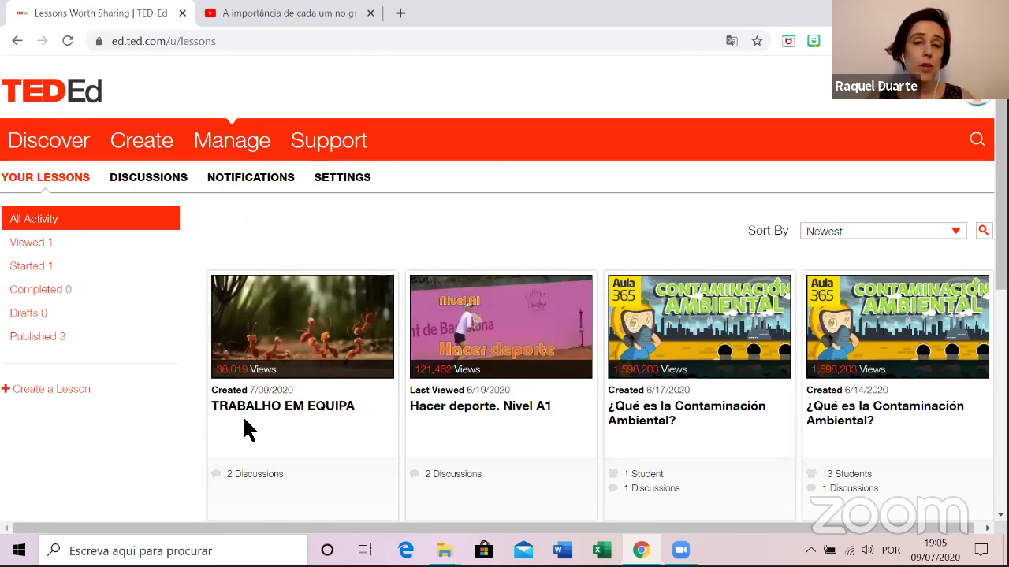
Open the sharing options of the lesson "TRABALHO EM EQUIPA", copy its link to the clipboard and close the sharing dialog.
{"action": "left_click", "coordinate": [318, 414]}
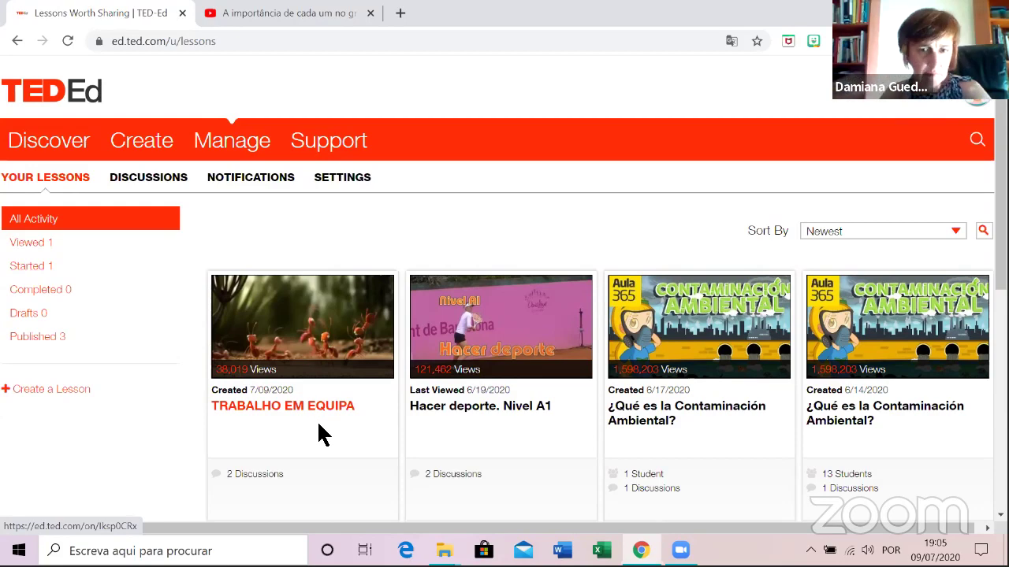
{"action": "scroll", "coordinate": [276, 445], "scroll_direction": "down", "scroll_amount": 1}
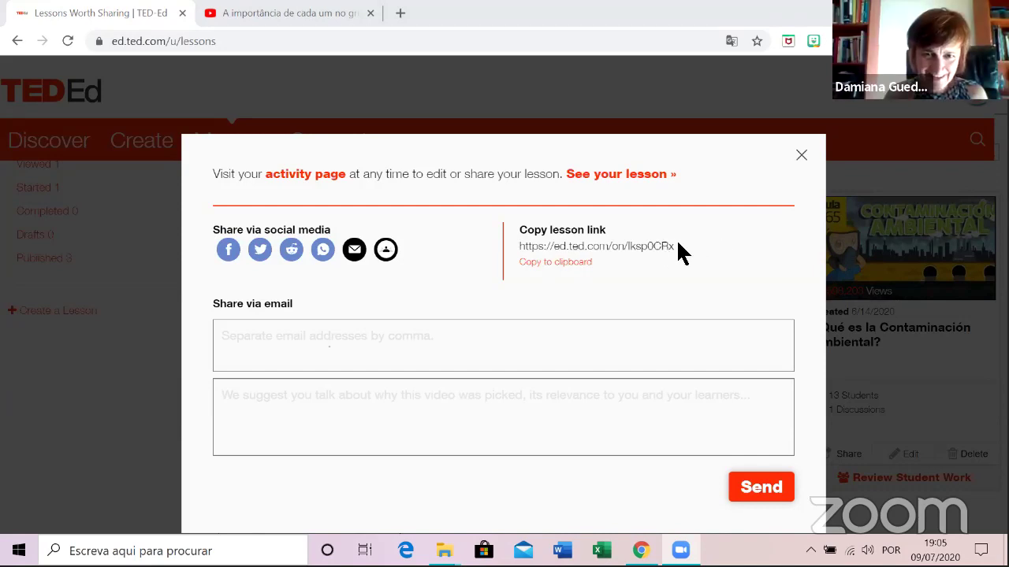
{"action": "left_click", "coordinate": [539, 262]}
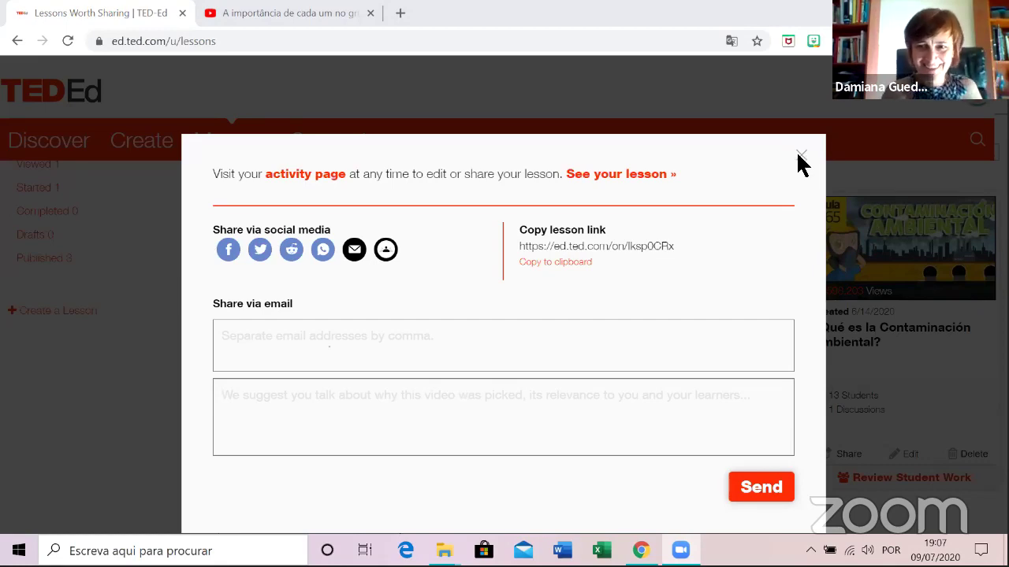
{"action": "key", "text": "Escape"}
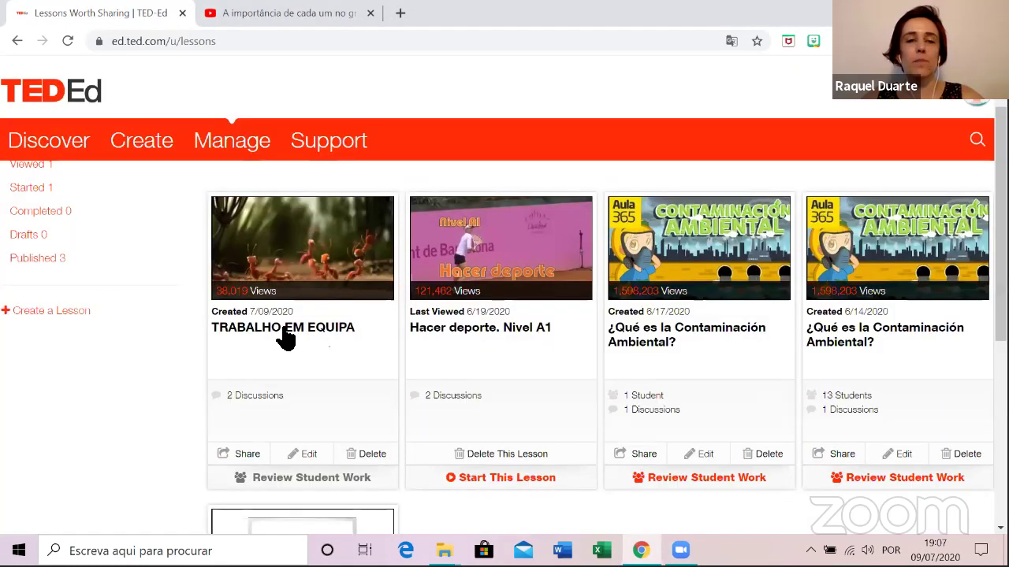
Open the lesson "TRABALHO EM EQUIPA" and look over its video and section list.
{"action": "left_click", "coordinate": [286, 337]}
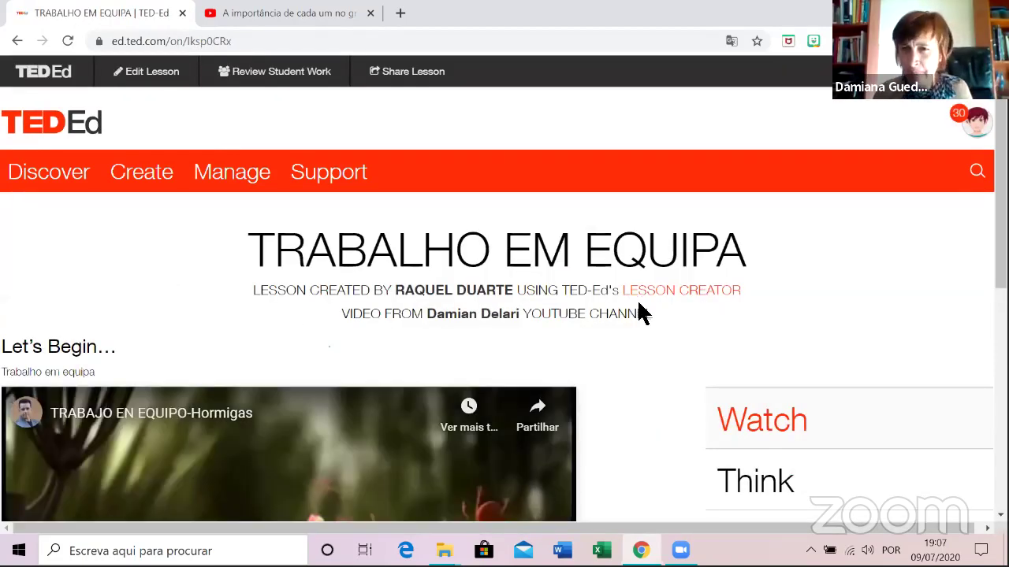
{"action": "scroll", "coordinate": [643, 313], "scroll_direction": "down", "scroll_amount": 3}
{"action": "scroll", "coordinate": [637, 312], "scroll_direction": "down", "scroll_amount": 1}
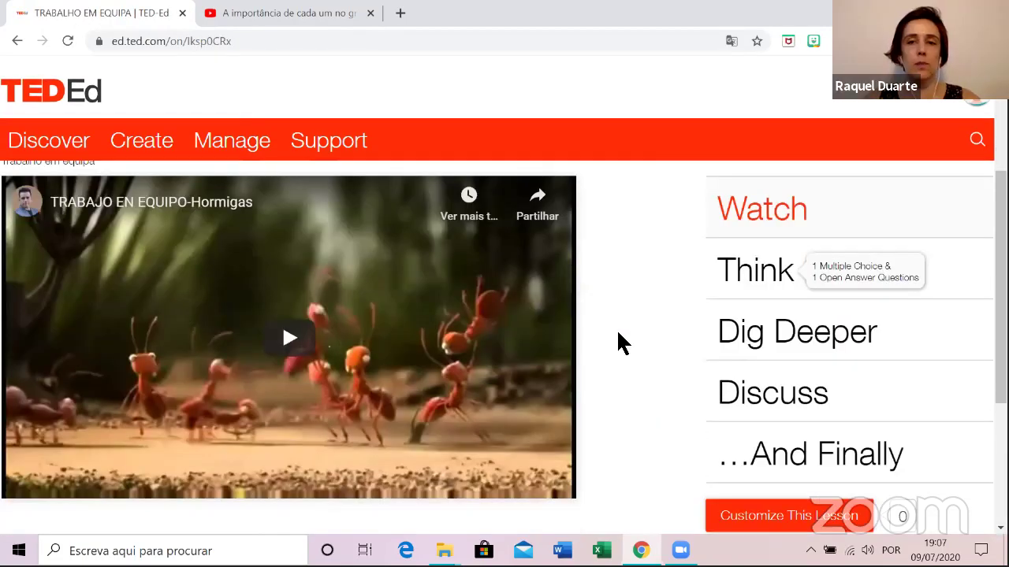
{"action": "scroll", "coordinate": [622, 350], "scroll_direction": "down", "scroll_amount": 1}
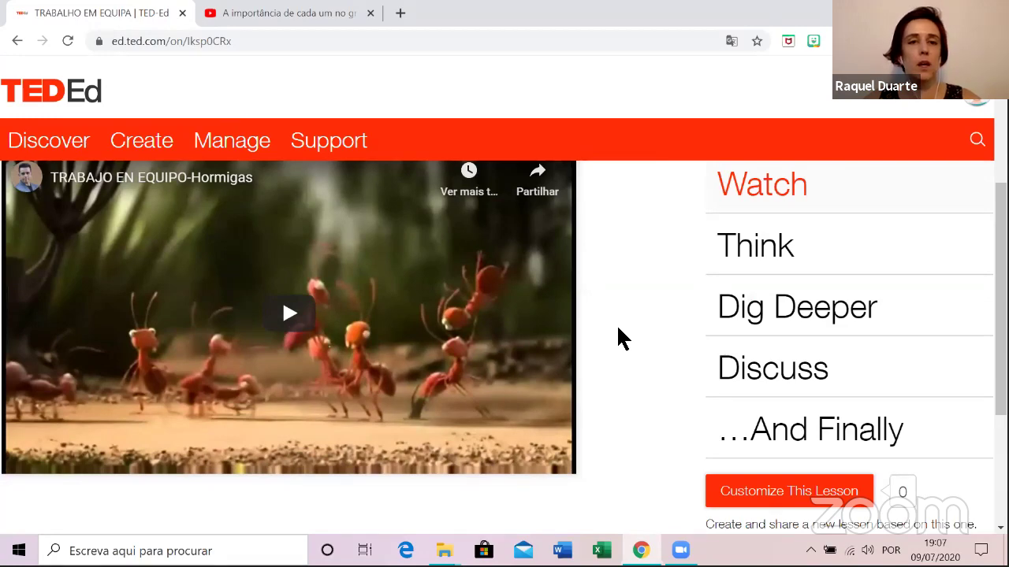
{"action": "scroll", "coordinate": [622, 331], "scroll_direction": "up", "scroll_amount": 1}
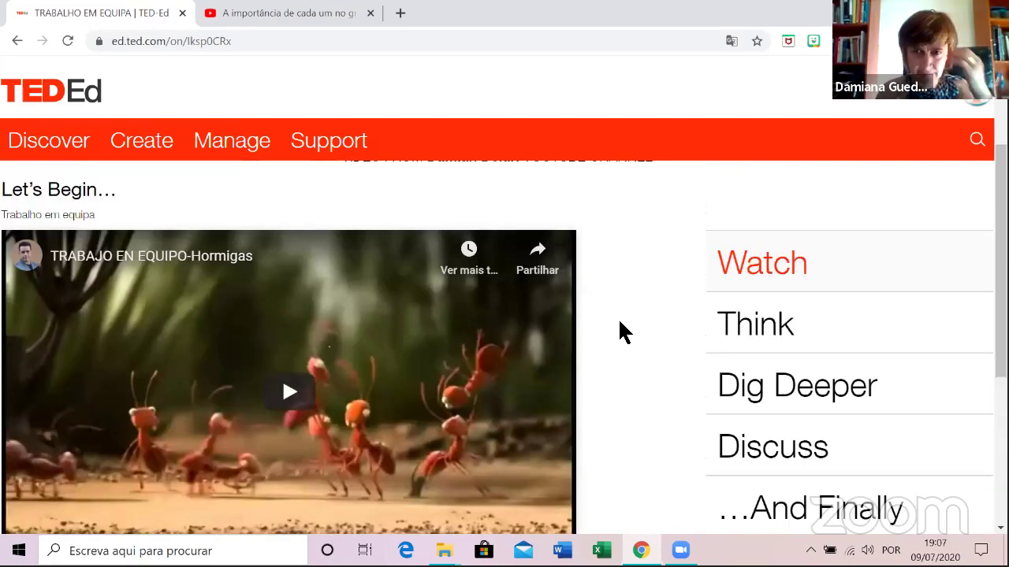
Open the lesson's Think section, review the multiple-choice question and advance to the open-answer question 2.
{"action": "scroll", "coordinate": [622, 331], "scroll_direction": "down", "scroll_amount": 1}
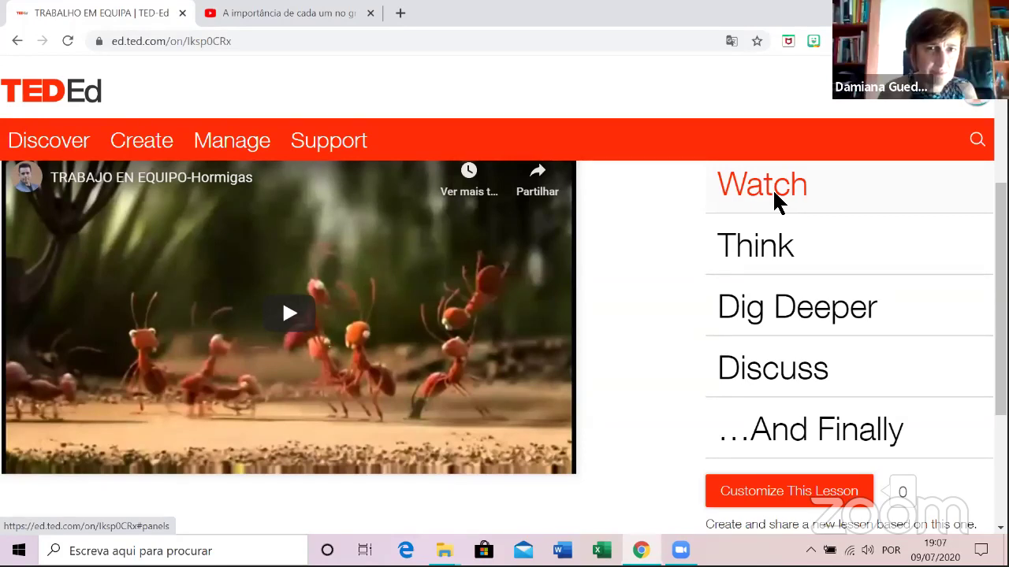
{"action": "mouse_move", "coordinate": [771, 247]}
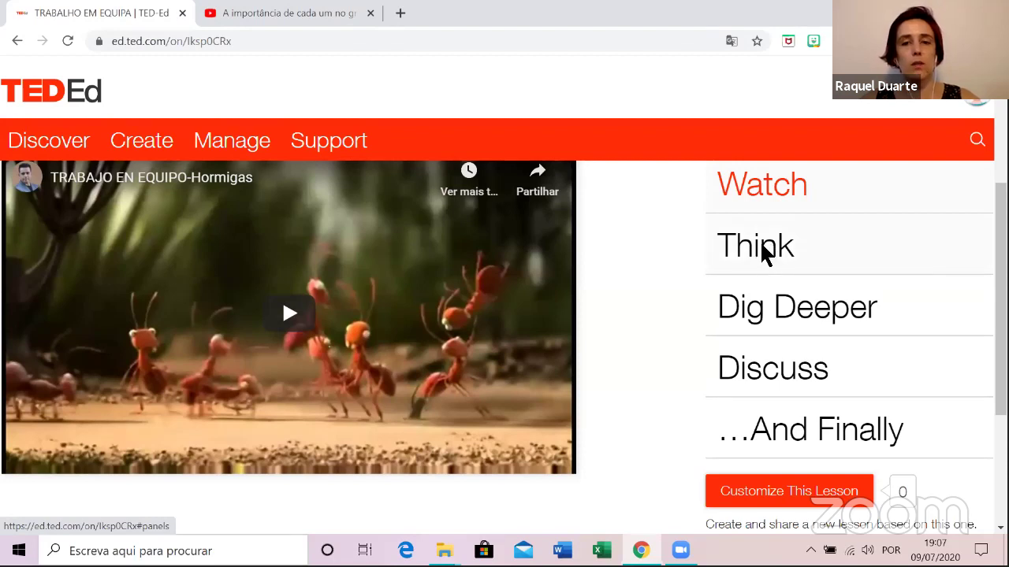
{"action": "left_click", "coordinate": [761, 250]}
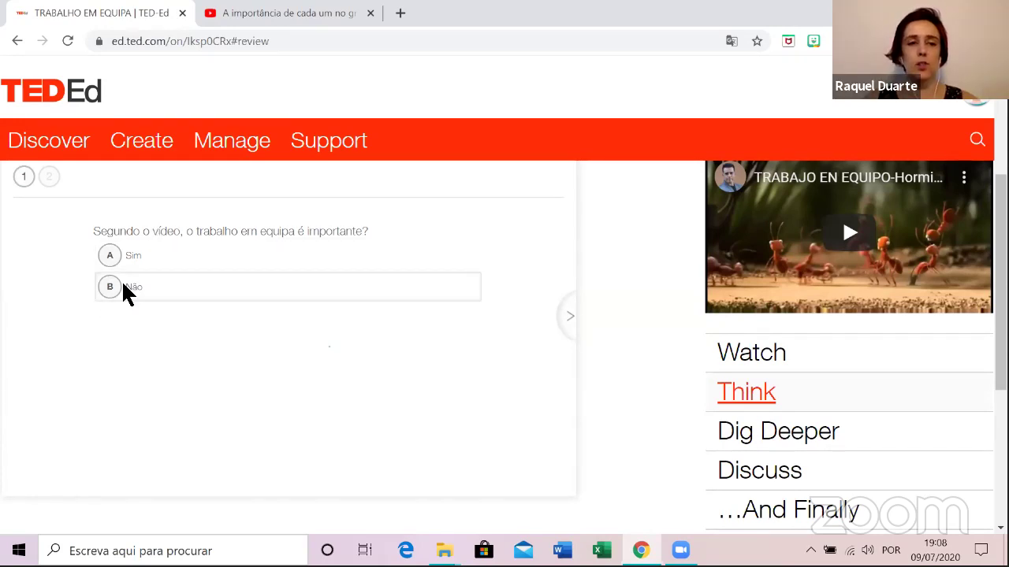
{"action": "left_click", "coordinate": [572, 322]}
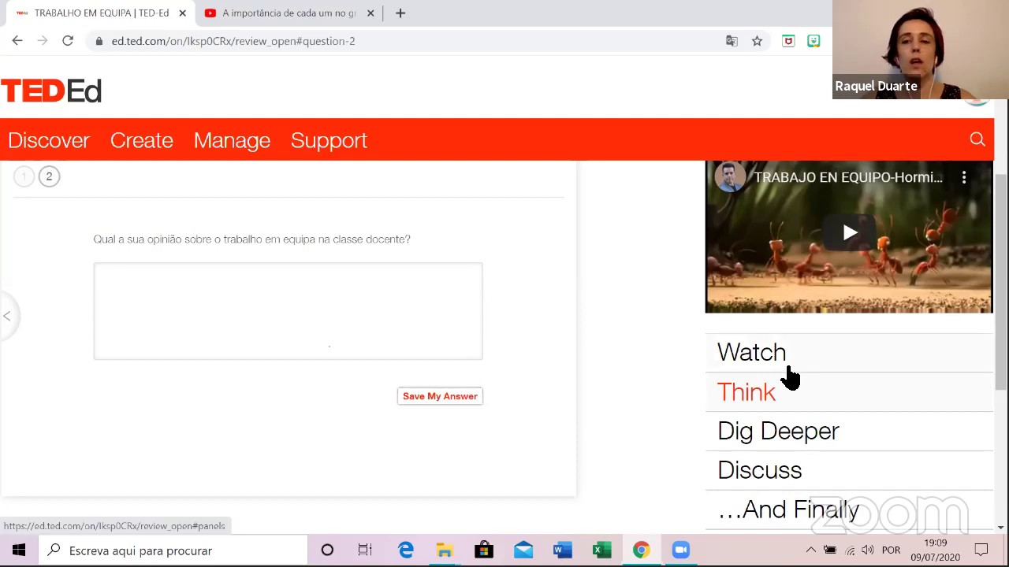
Review the Think section again, going back to the multiple-choice question 1 and returning to the open-answer question 2.
{"action": "mouse_move", "coordinate": [804, 429]}
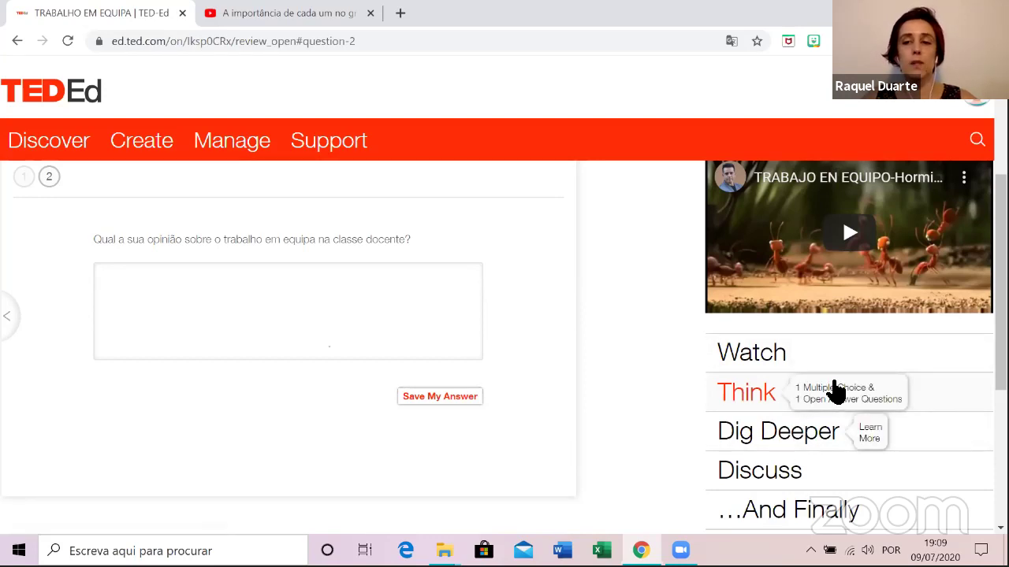
{"action": "scroll", "coordinate": [833, 390], "scroll_direction": "down", "scroll_amount": 1}
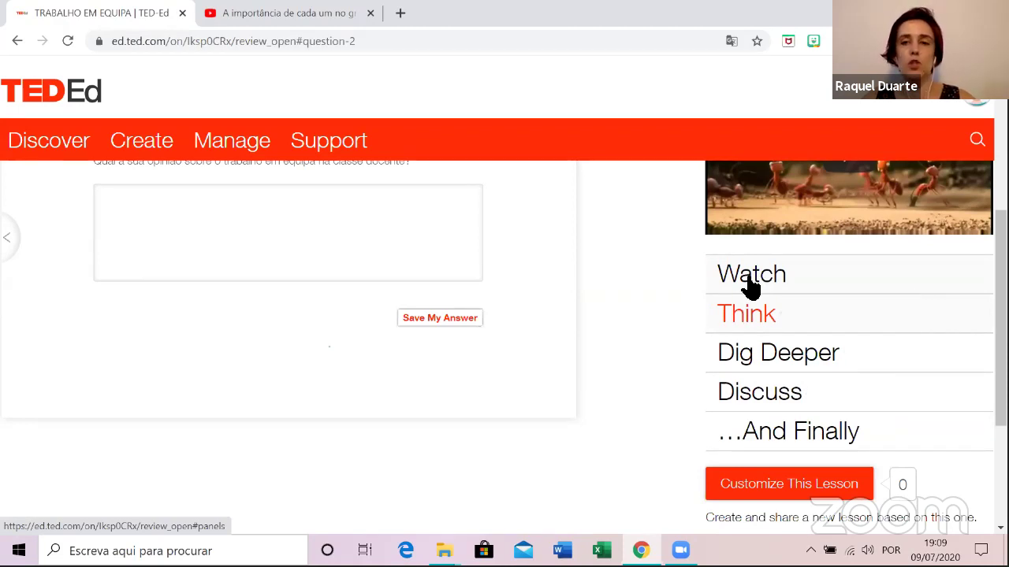
{"action": "mouse_move", "coordinate": [745, 316]}
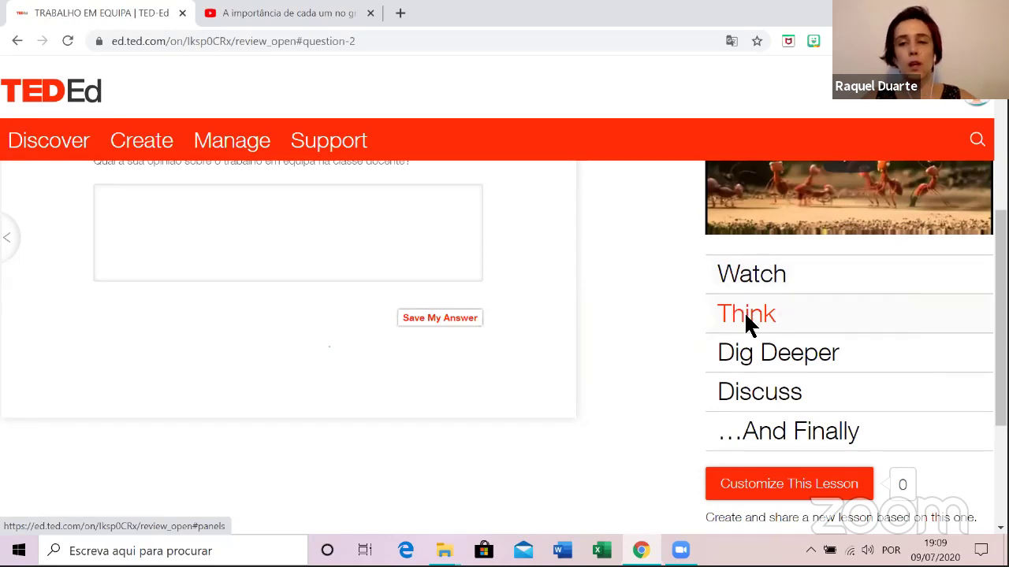
{"action": "scroll", "coordinate": [15, 333], "scroll_direction": "up", "scroll_amount": 1}
{"action": "left_click", "coordinate": [14, 333]}
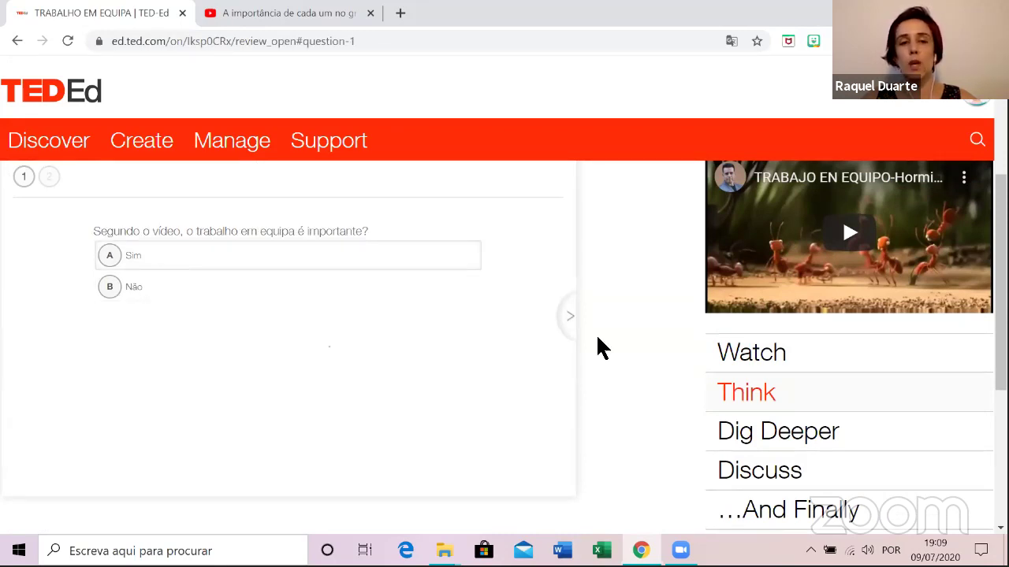
{"action": "mouse_move", "coordinate": [758, 397]}
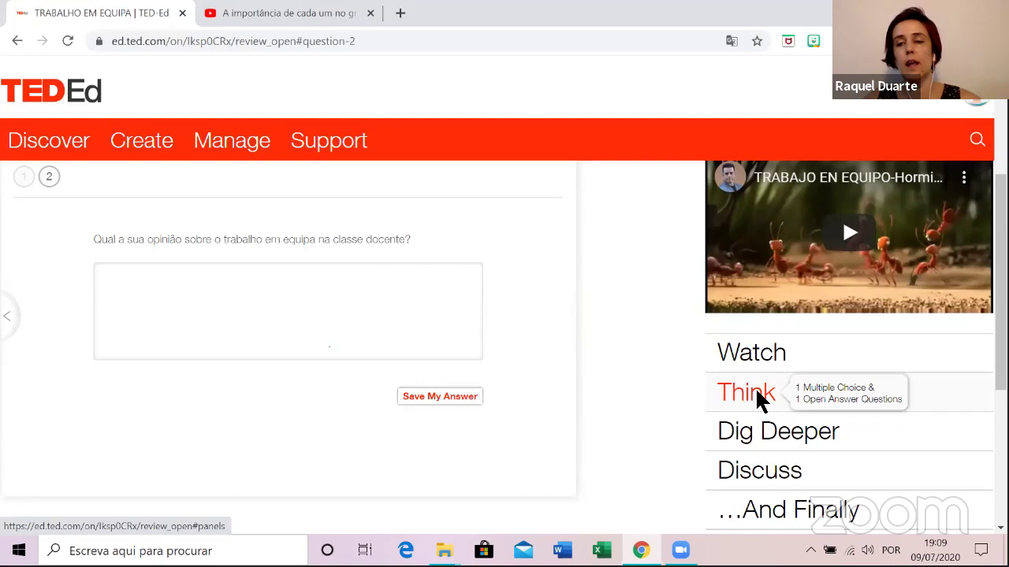
Open the lesson's Dig Deeper section with its additional resources, and look over the guided discussions in the Discuss section.
{"action": "left_click", "coordinate": [745, 435]}
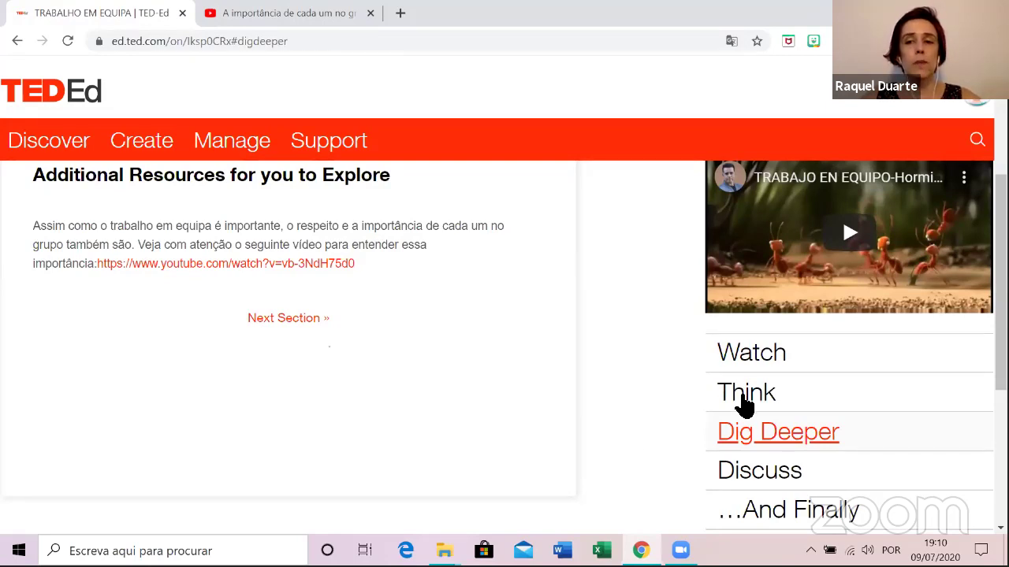
{"action": "scroll", "coordinate": [743, 405], "scroll_direction": "down", "scroll_amount": 1}
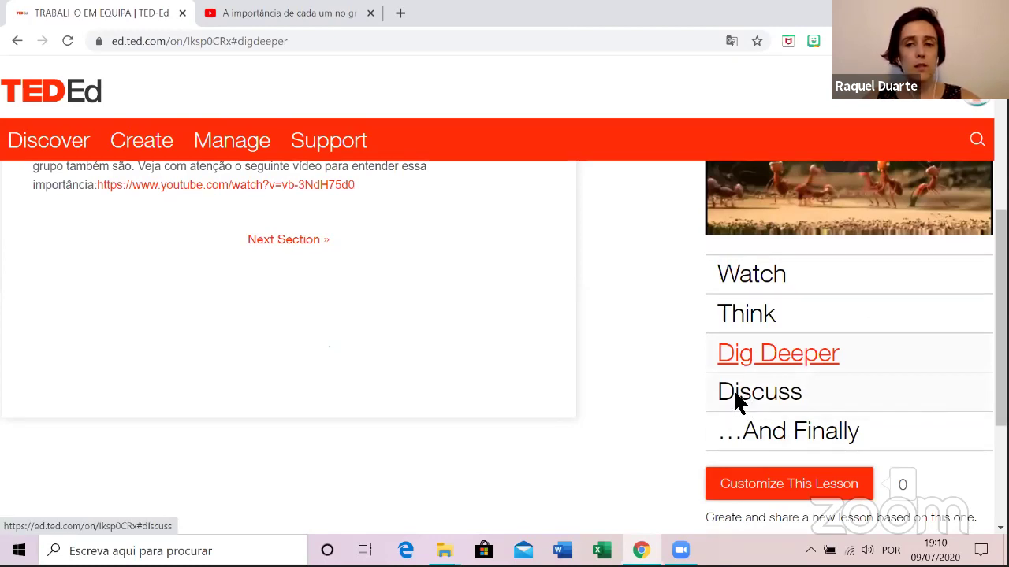
{"action": "left_click", "coordinate": [743, 405]}
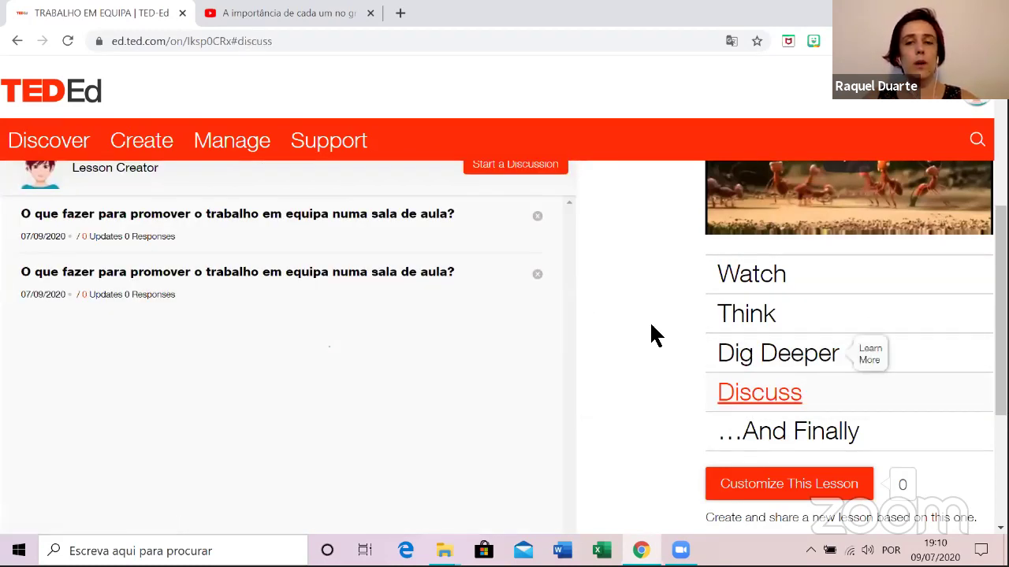
{"action": "scroll", "coordinate": [651, 336], "scroll_direction": "up", "scroll_amount": 1}
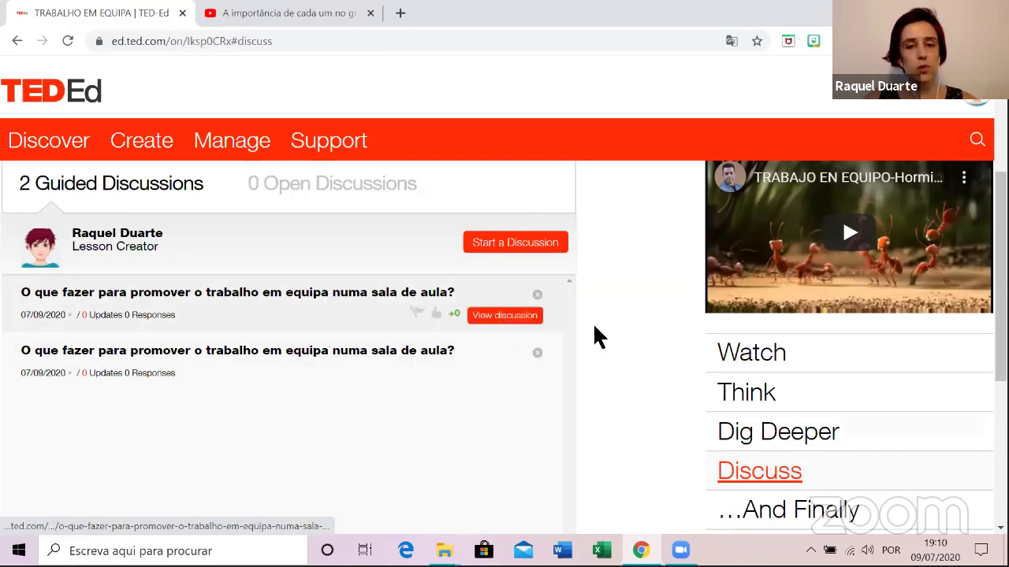
{"action": "scroll", "coordinate": [848, 437], "scroll_direction": "down", "scroll_amount": 1}
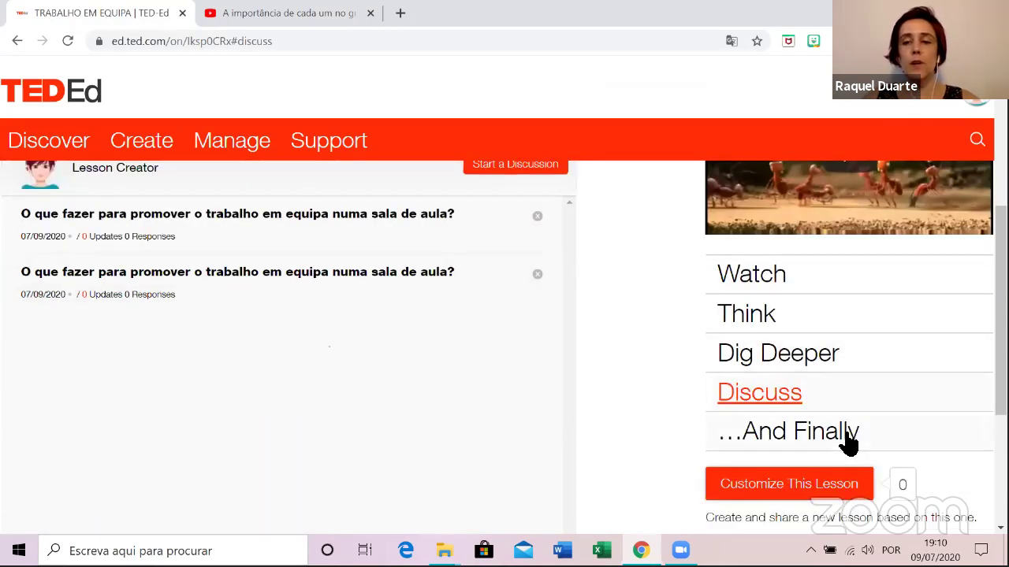
Open the lesson's "…And Finally" section and look over its closing message and the rest of the lesson page.
{"action": "left_click", "coordinate": [834, 446]}
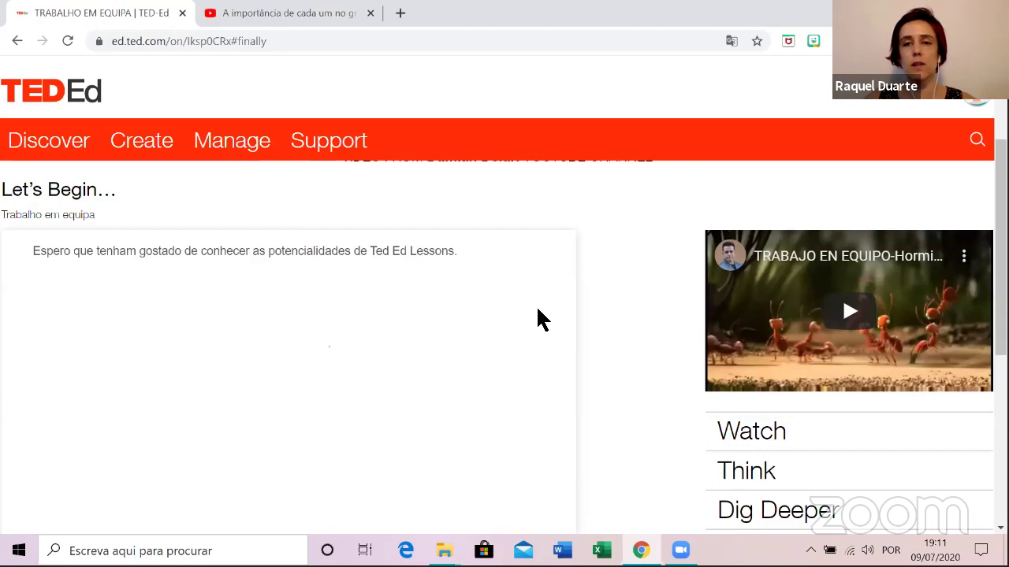
{"action": "scroll", "coordinate": [631, 326], "scroll_direction": "up", "scroll_amount": 1}
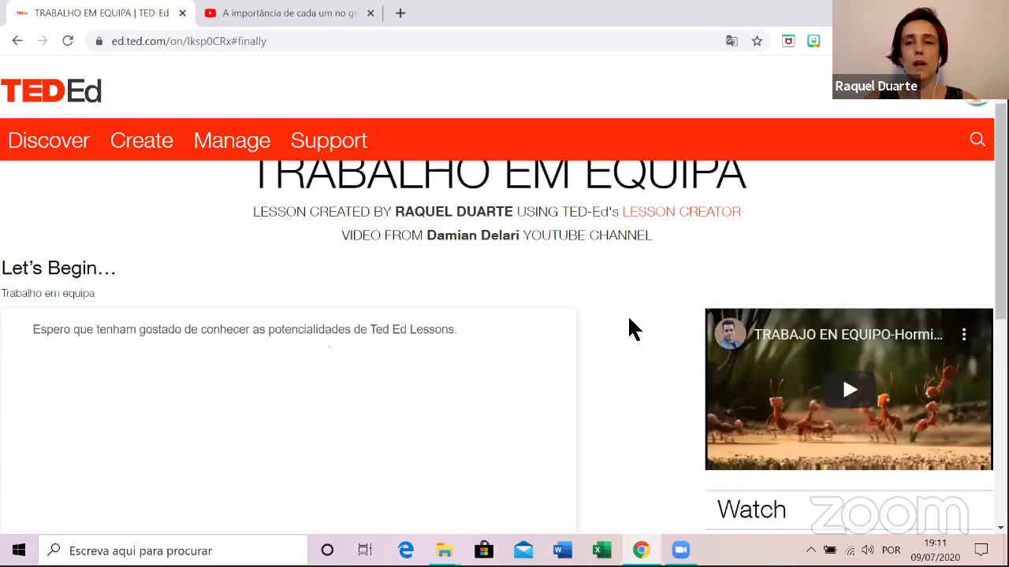
{"action": "scroll", "coordinate": [630, 327], "scroll_direction": "down", "scroll_amount": 1}
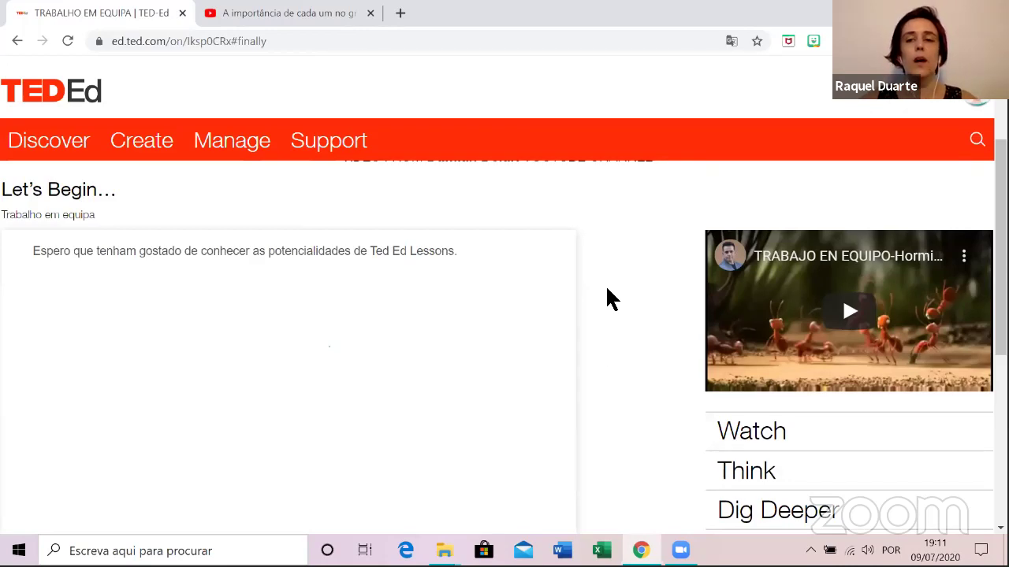
{"action": "scroll", "coordinate": [605, 315], "scroll_direction": "down", "scroll_amount": 1}
{"action": "scroll", "coordinate": [610, 386], "scroll_direction": "down", "scroll_amount": 1}
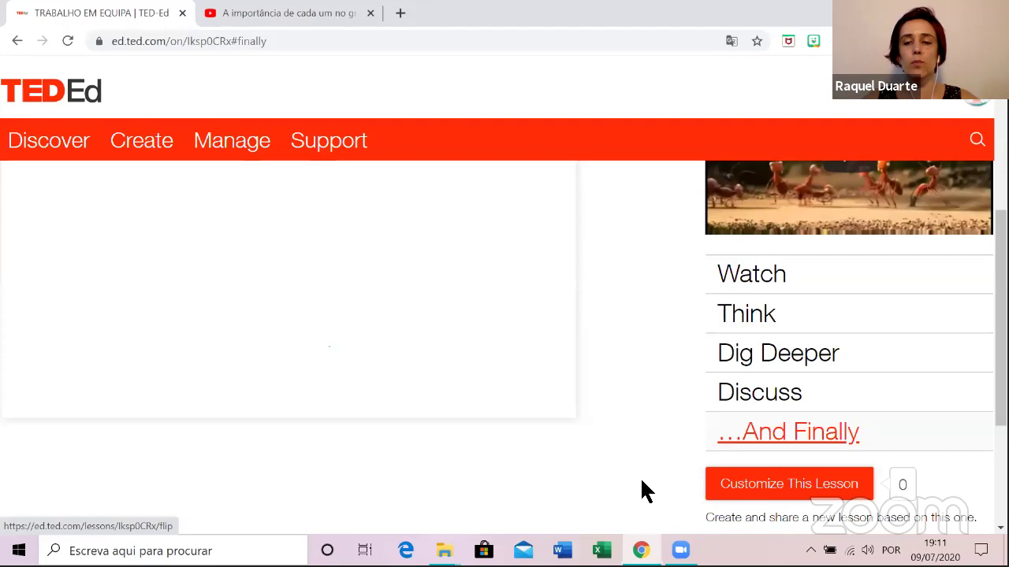
Start customizing the lesson in the lesson editor, and look over the account options such as Lessons, Discussions and Notifications.
{"action": "left_click", "coordinate": [741, 494]}
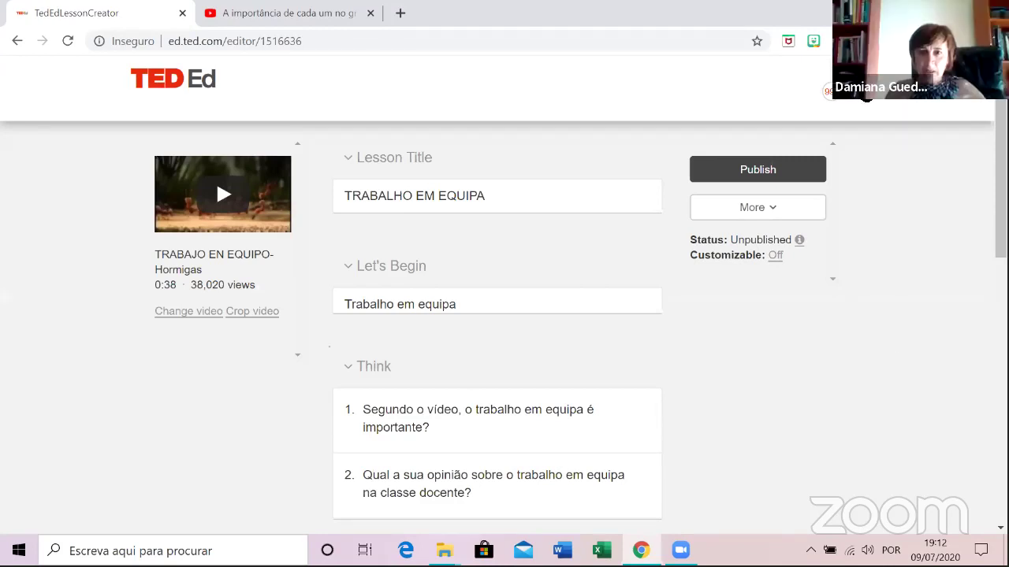
{"action": "left_click", "coordinate": [865, 98]}
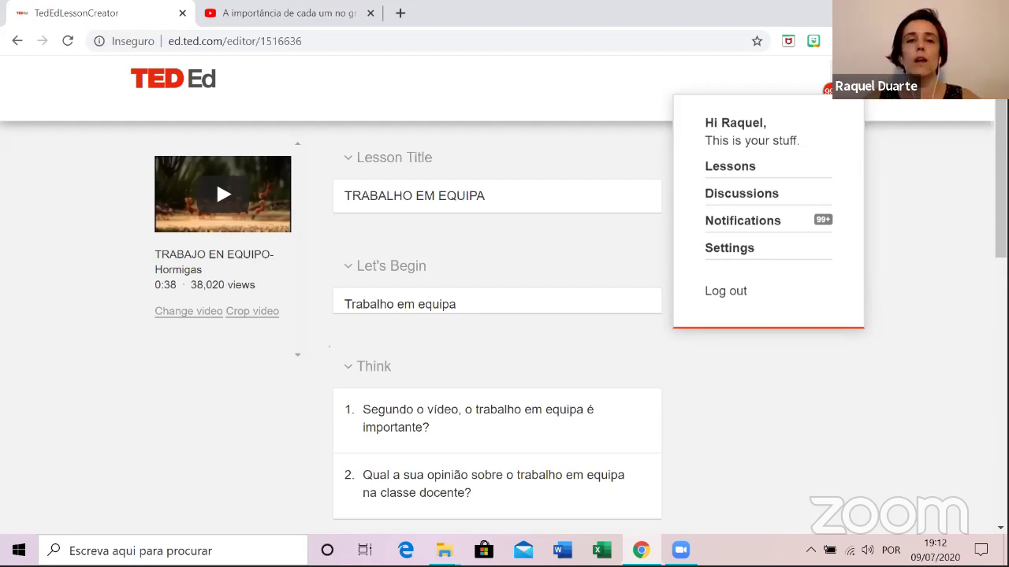
{"action": "left_click", "coordinate": [859, 102]}
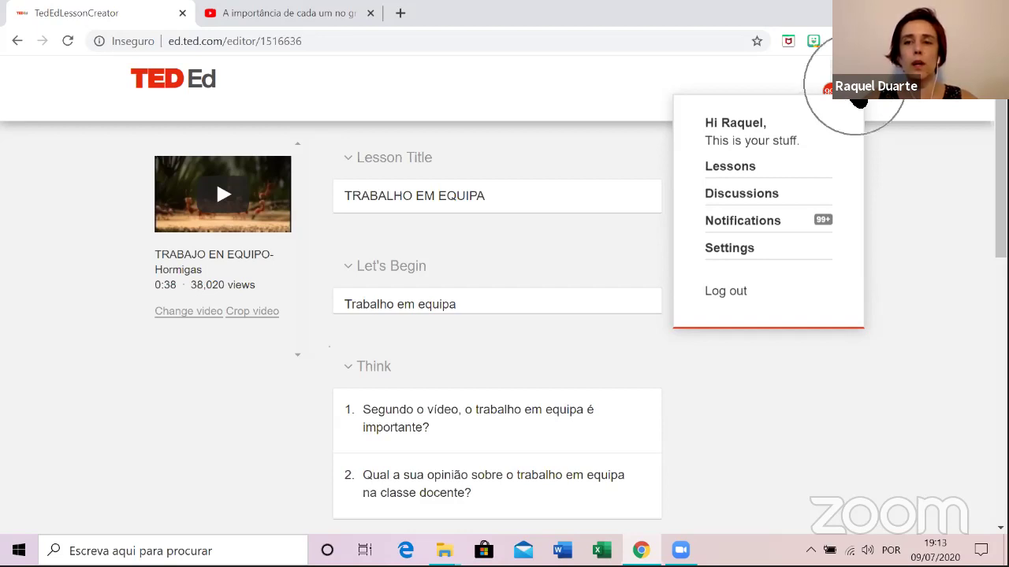
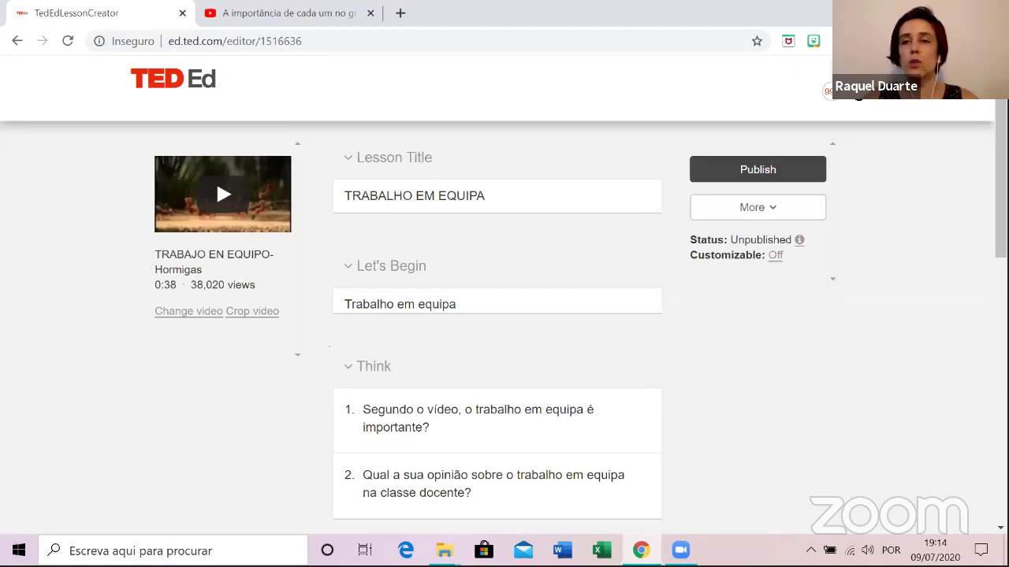
{"action": "mouse_move", "coordinate": [859, 94]}
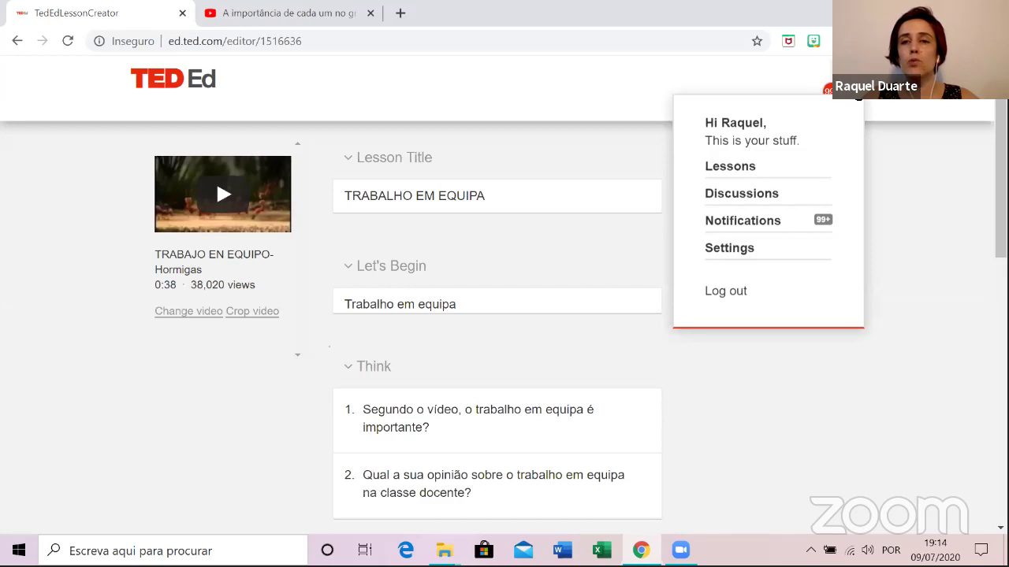
{"action": "left_click", "coordinate": [734, 222]}
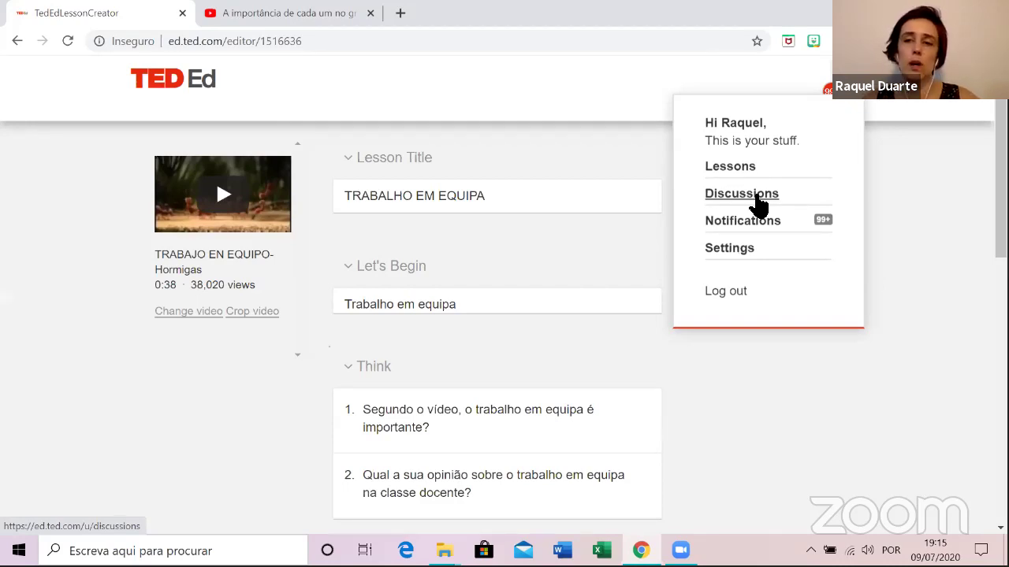
{"action": "left_click", "coordinate": [597, 270]}
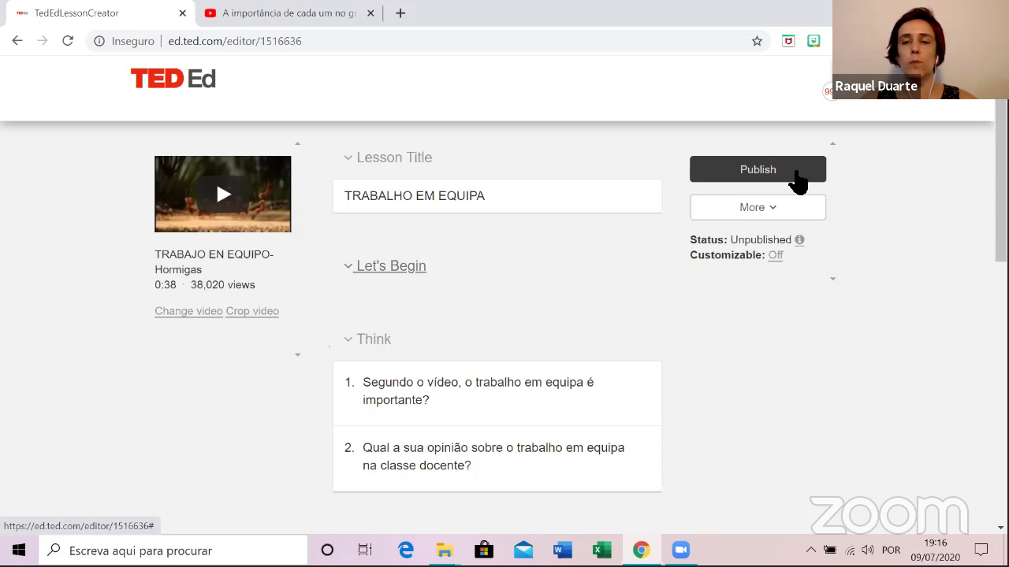
Review the lesson's module, sharing and student settings, make the lesson customizable and save the settings.
{"action": "left_click", "coordinate": [777, 262]}
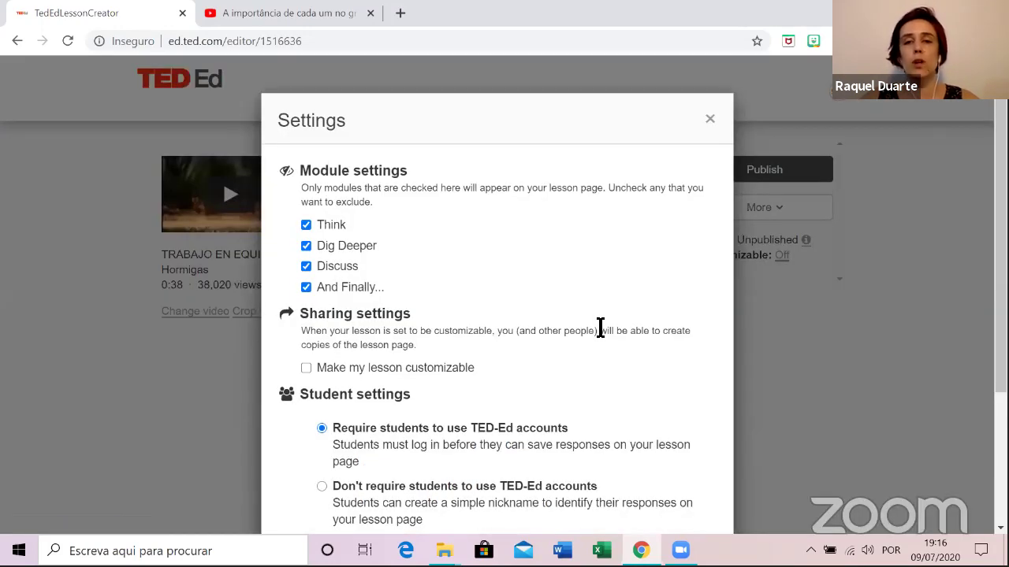
{"action": "scroll", "coordinate": [593, 330], "scroll_direction": "down", "scroll_amount": 1}
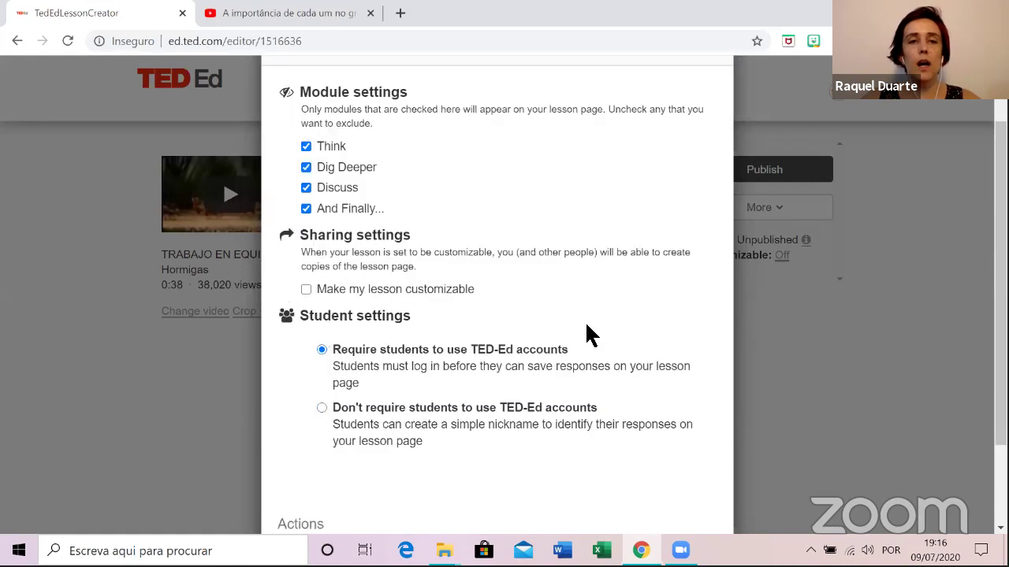
{"action": "scroll", "coordinate": [593, 330], "scroll_direction": "up", "scroll_amount": 1}
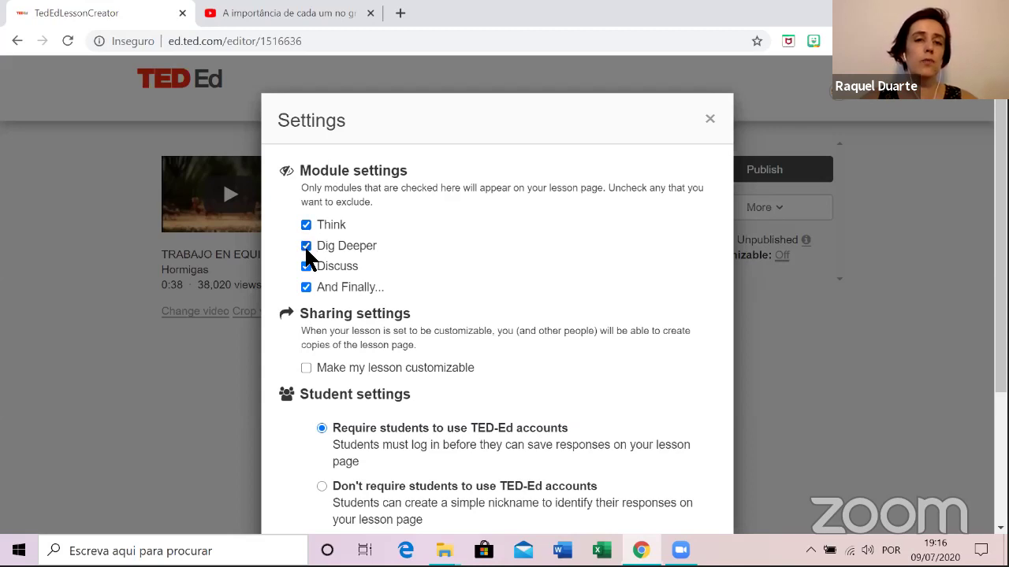
{"action": "scroll", "coordinate": [307, 298], "scroll_direction": "down", "scroll_amount": 1}
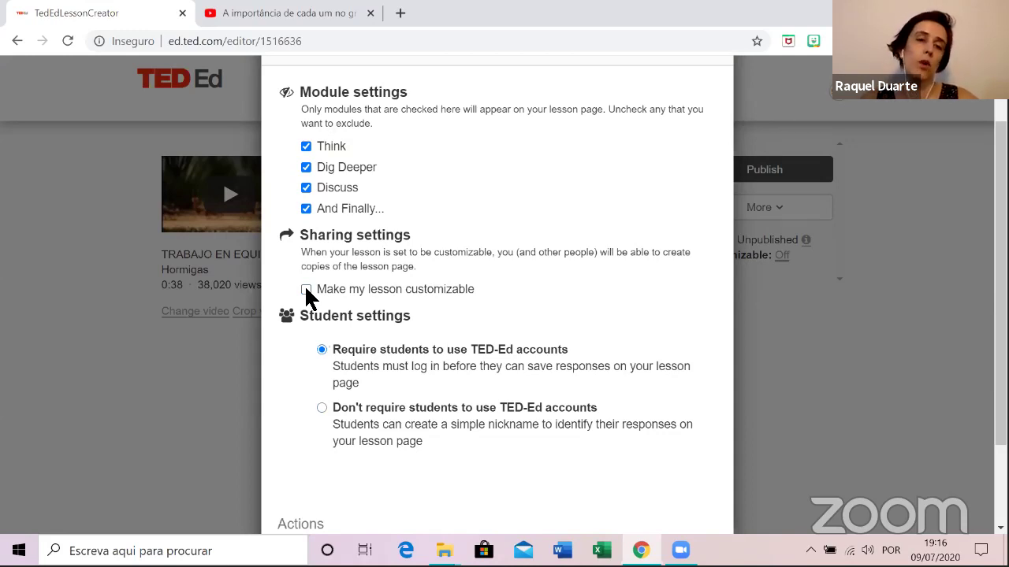
{"action": "left_click", "coordinate": [307, 290]}
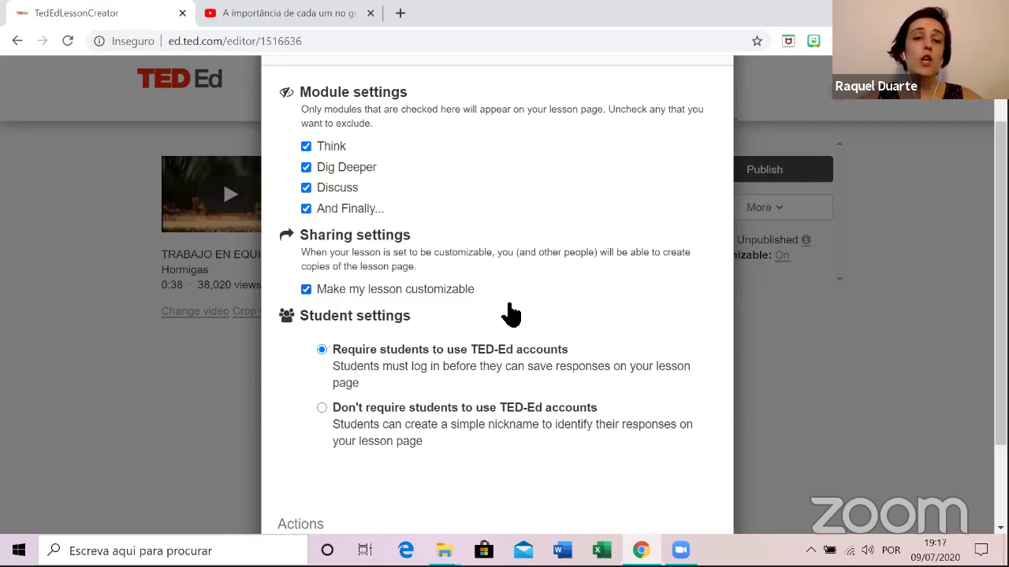
{"action": "scroll", "coordinate": [508, 313], "scroll_direction": "down", "scroll_amount": 1}
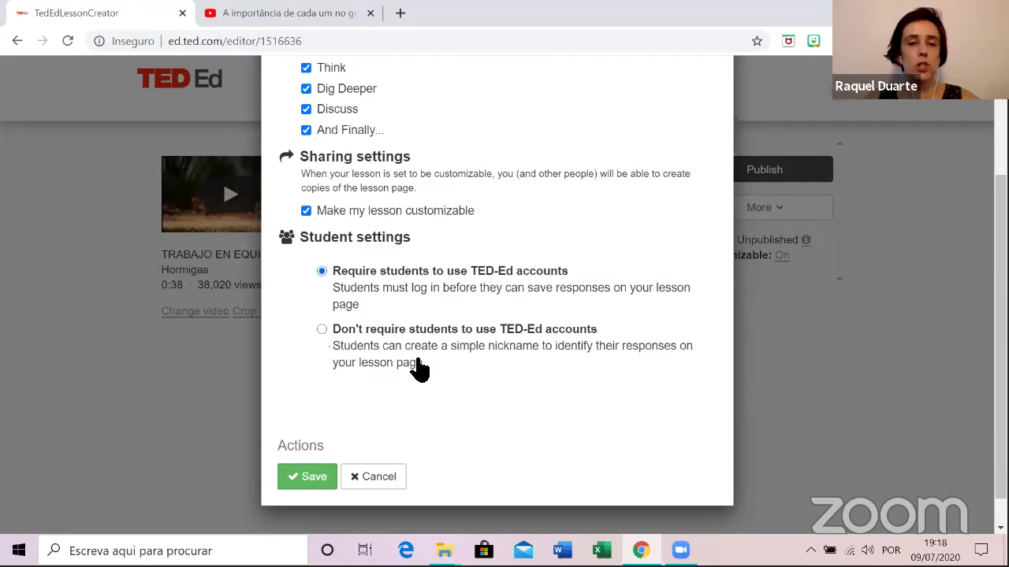
{"action": "left_click", "coordinate": [311, 482]}
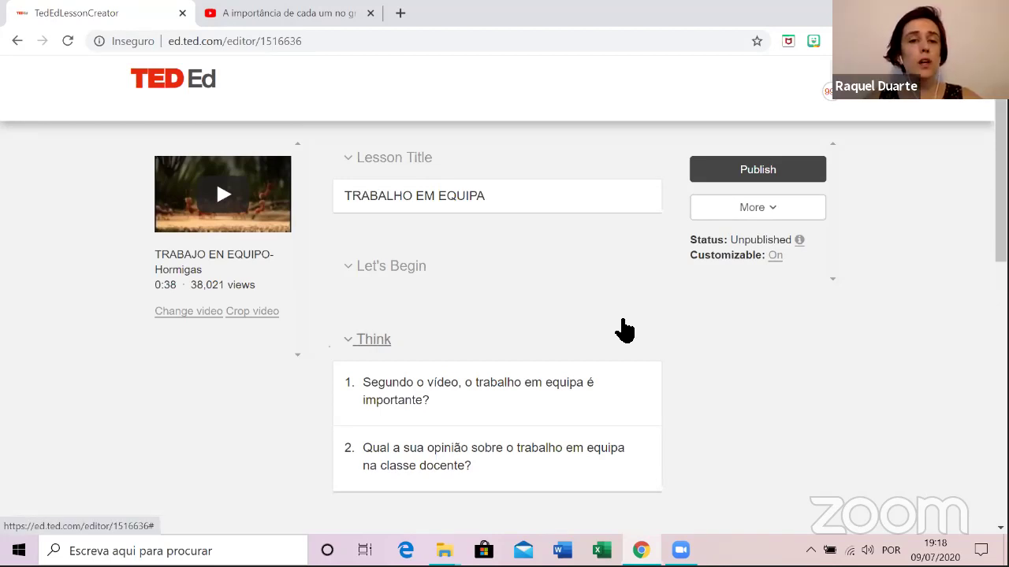
Look over the lesson editor's sections, then open the option for replacing the lesson's YouTube video and cancel it.
{"action": "scroll", "coordinate": [624, 331], "scroll_direction": "down", "scroll_amount": 1}
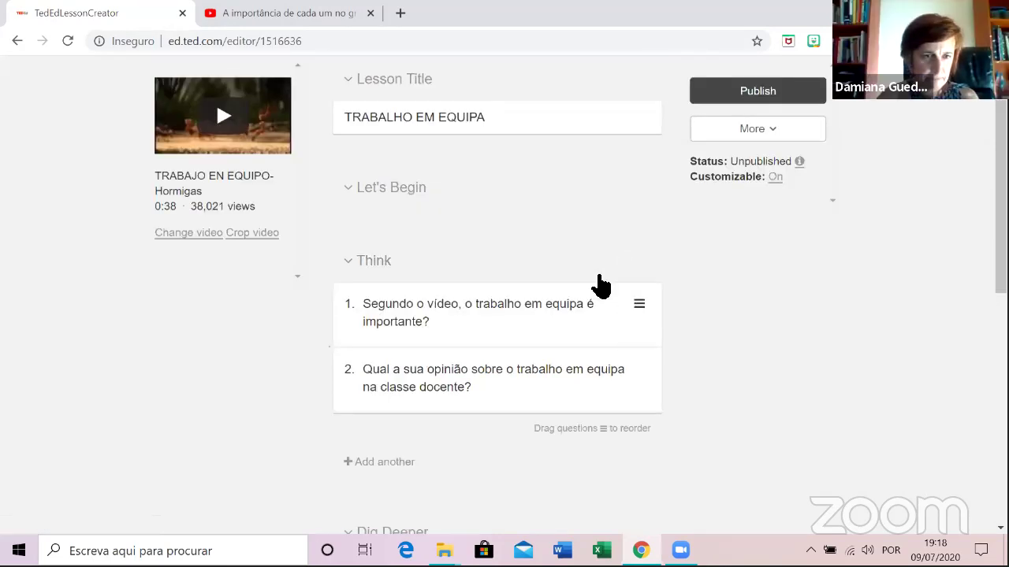
{"action": "scroll", "coordinate": [601, 285], "scroll_direction": "up", "scroll_amount": 1}
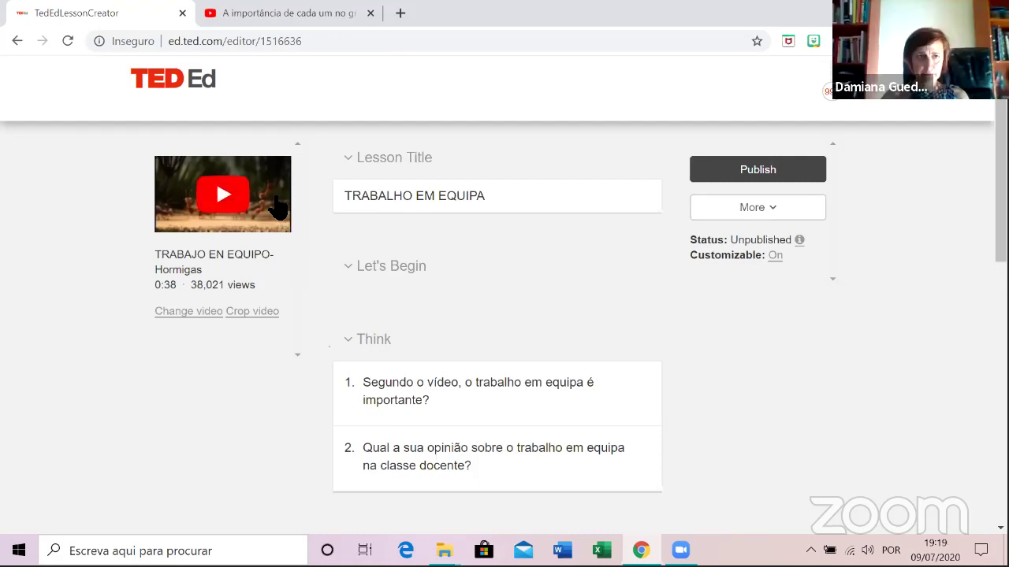
{"action": "left_click", "coordinate": [189, 312]}
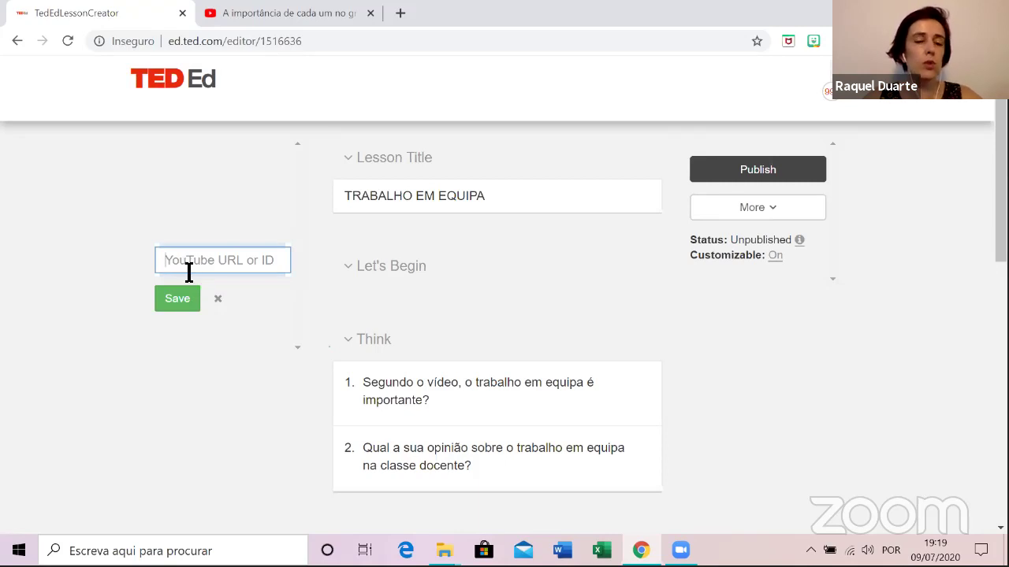
{"action": "left_click", "coordinate": [218, 300]}
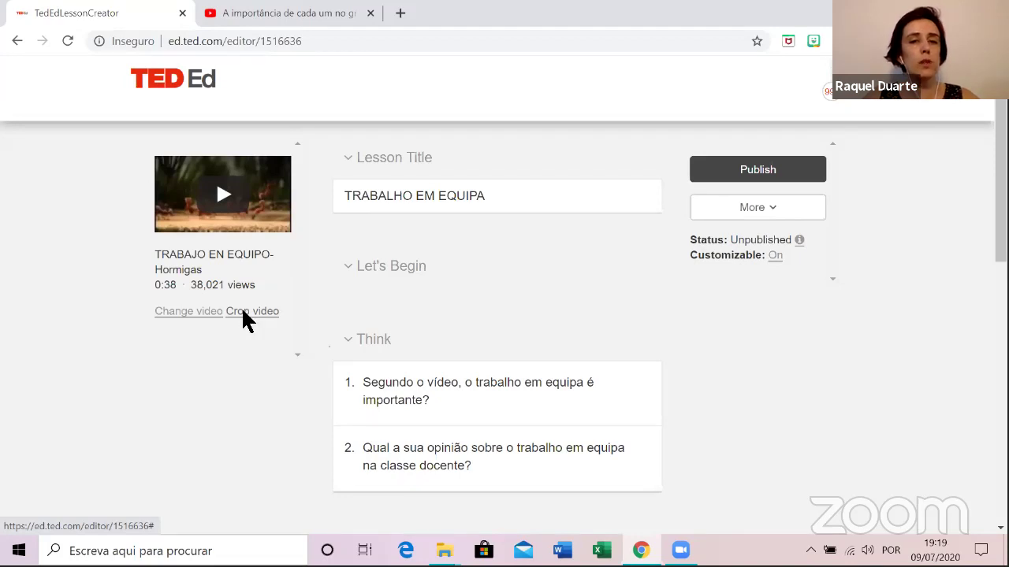
Open the crop settings for the lesson's video and look over its playback and the start and end time controls.
{"action": "left_click", "coordinate": [244, 314]}
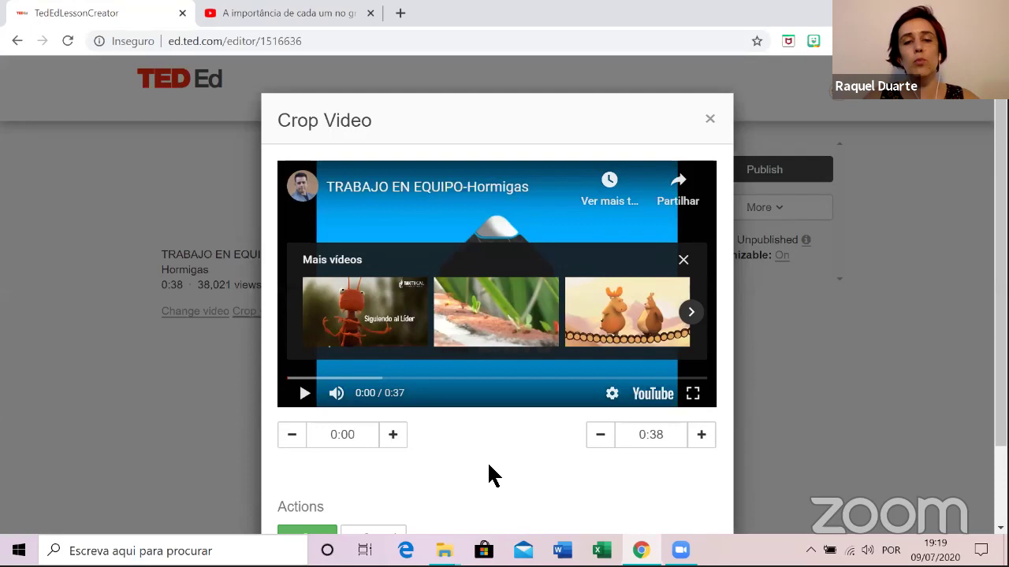
{"action": "scroll", "coordinate": [488, 465], "scroll_direction": "down", "scroll_amount": 1}
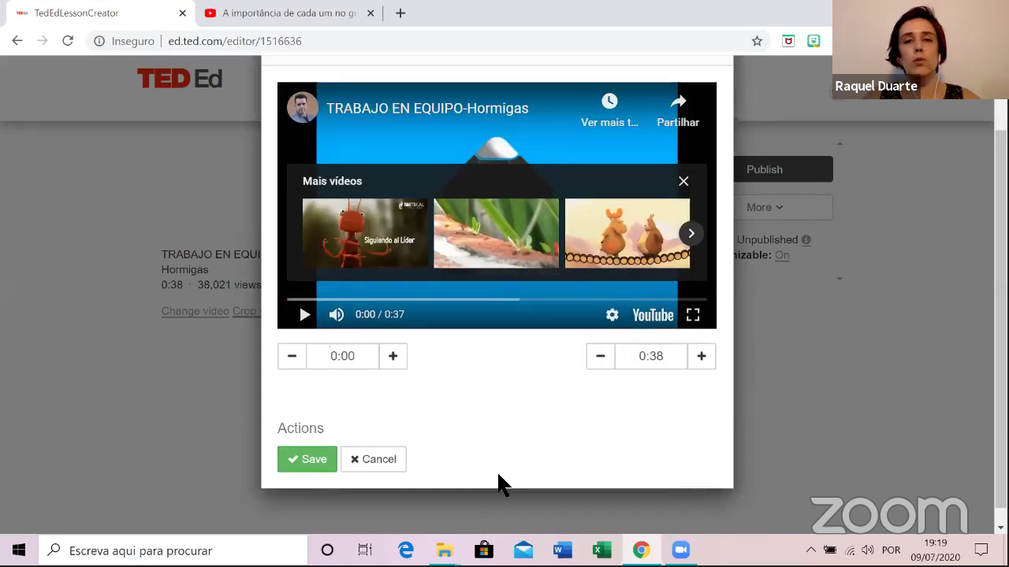
{"action": "scroll", "coordinate": [497, 481], "scroll_direction": "up", "scroll_amount": 1}
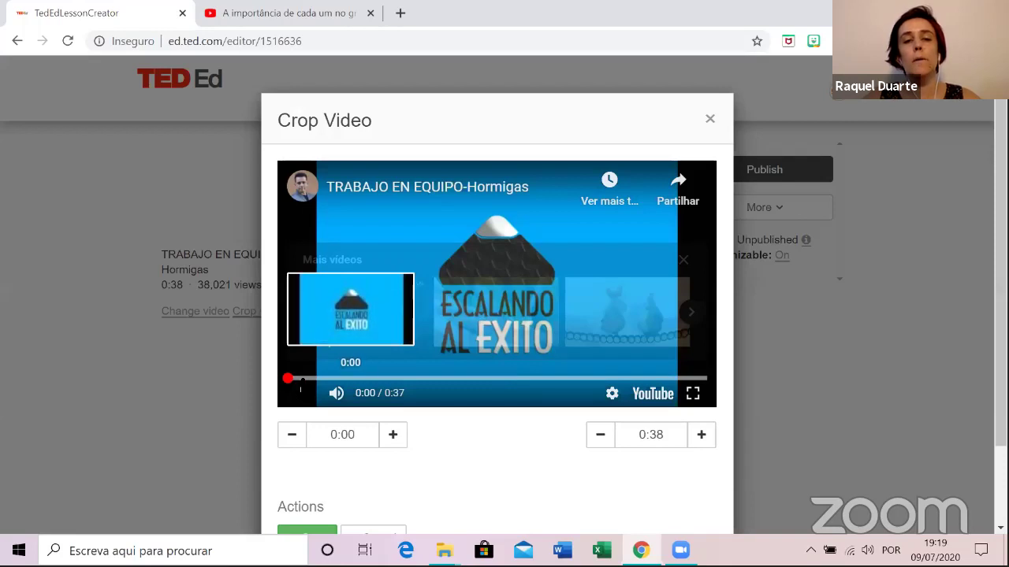
{"action": "left_click", "coordinate": [299, 380]}
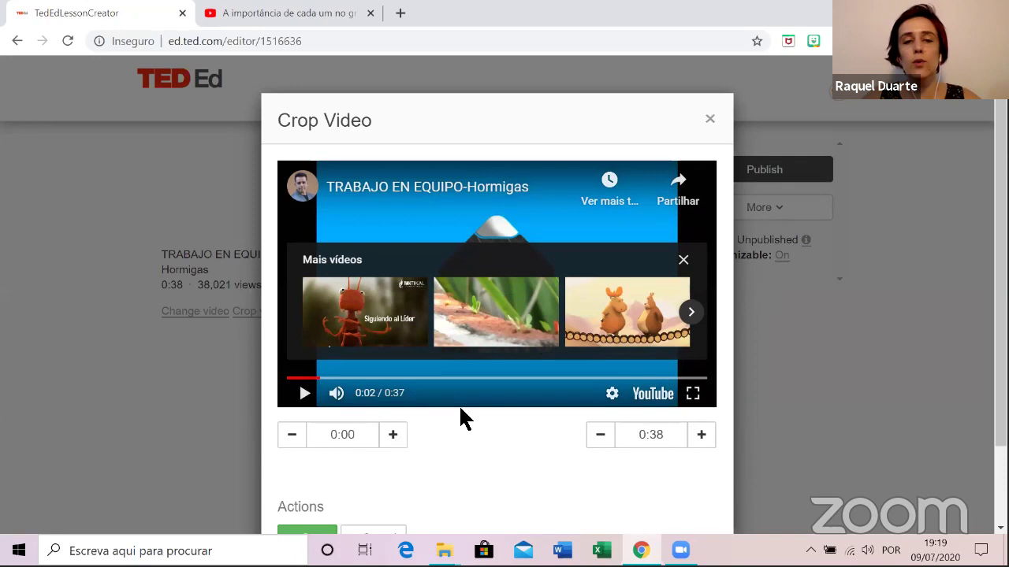
{"action": "scroll", "coordinate": [442, 394], "scroll_direction": "down", "scroll_amount": 1}
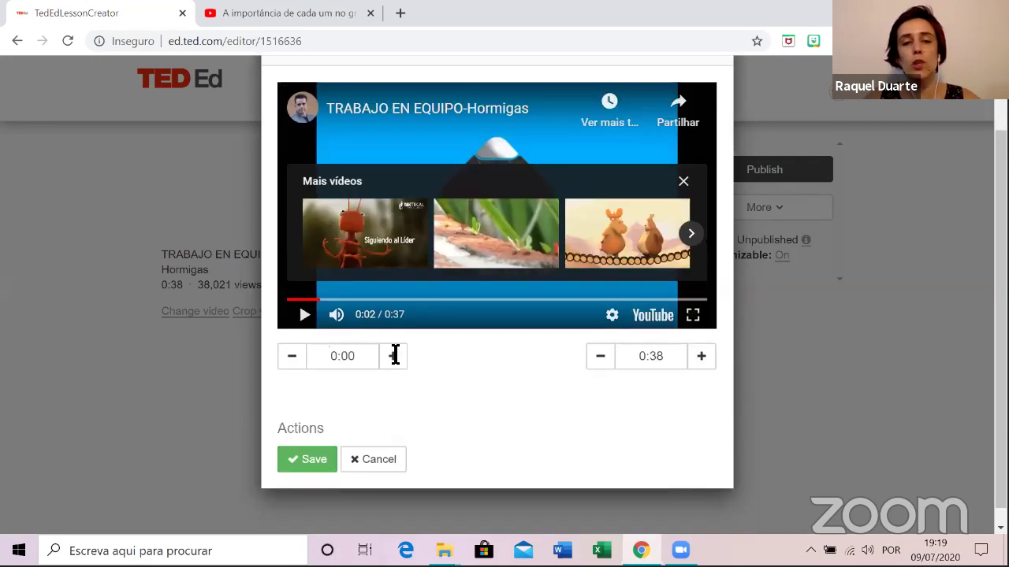
Try cropping the lesson's video to start at 0:10 and end at 0:35, and discard the changes.
{"action": "left_click", "coordinate": [399, 364]}
{"action": "left_click", "coordinate": [400, 364]}
{"action": "left_click", "coordinate": [393, 357]}
{"action": "left_click", "coordinate": [393, 356]}
{"action": "left_click", "coordinate": [393, 356]}
{"action": "left_click", "coordinate": [393, 356]}
{"action": "left_click", "coordinate": [393, 356]}
{"action": "left_click", "coordinate": [394, 356]}
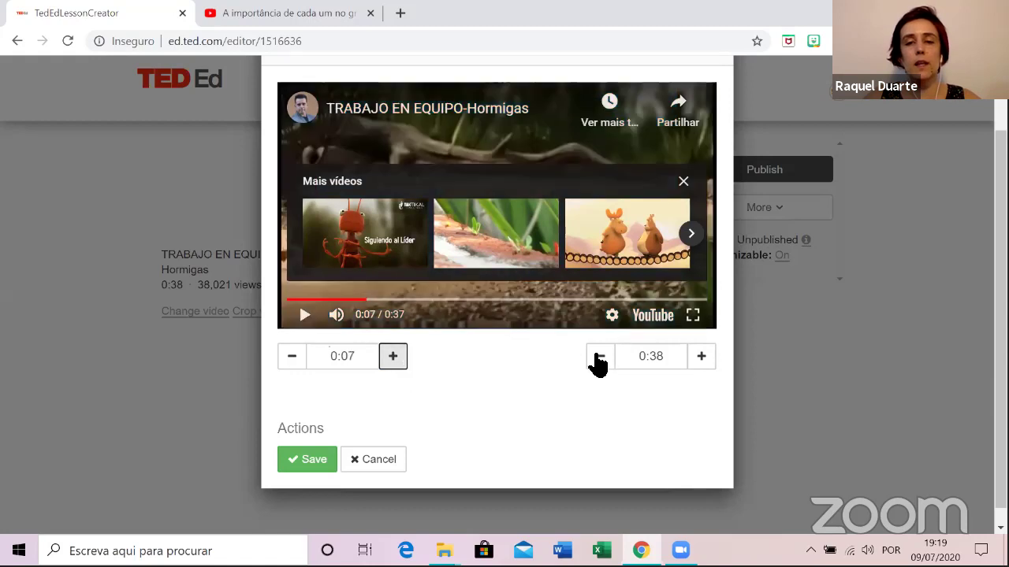
{"action": "left_click", "coordinate": [600, 356]}
{"action": "left_click", "coordinate": [599, 357]}
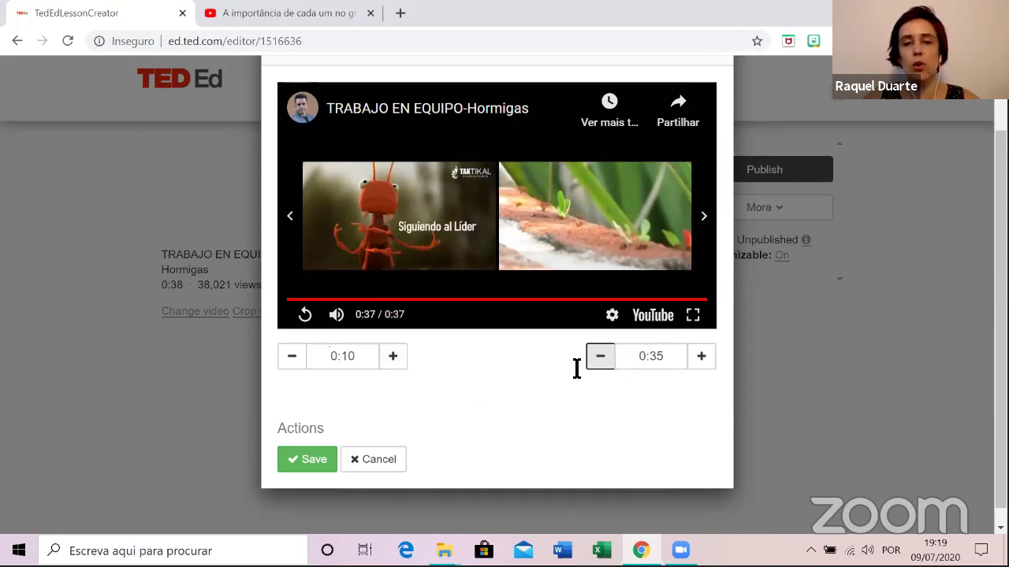
{"action": "left_click", "coordinate": [307, 459]}
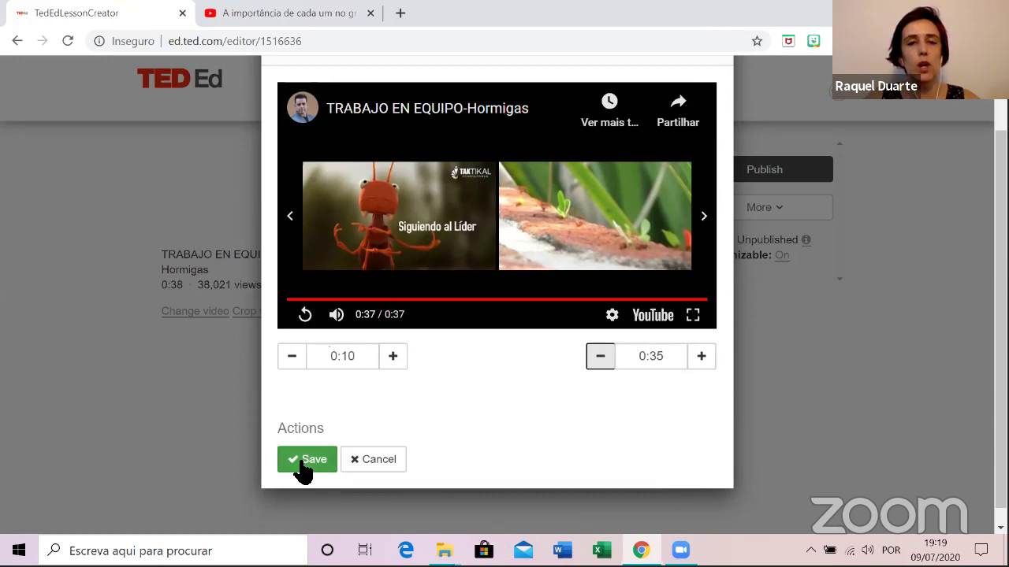
{"action": "left_click", "coordinate": [394, 470]}
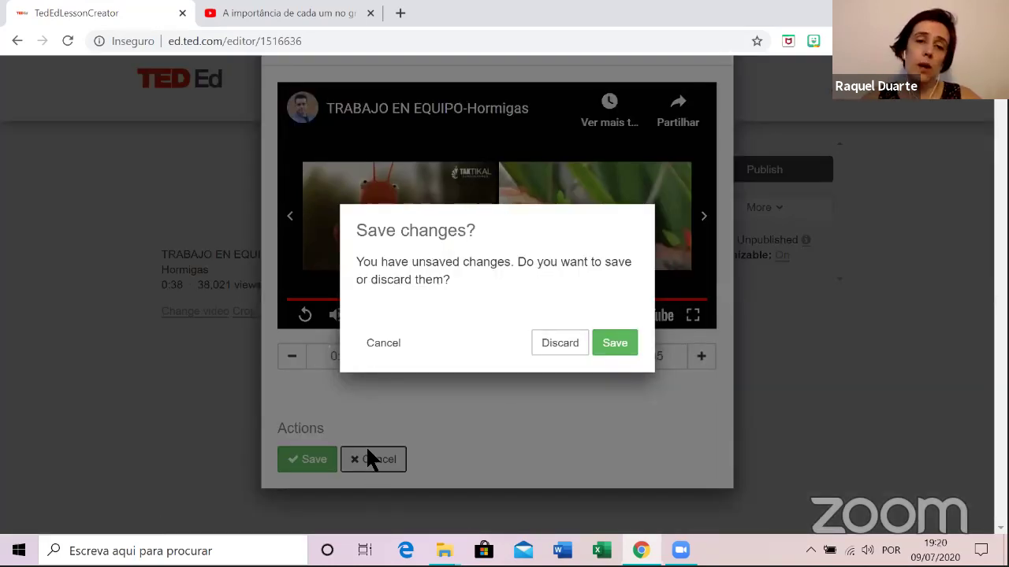
{"action": "left_click", "coordinate": [561, 347]}
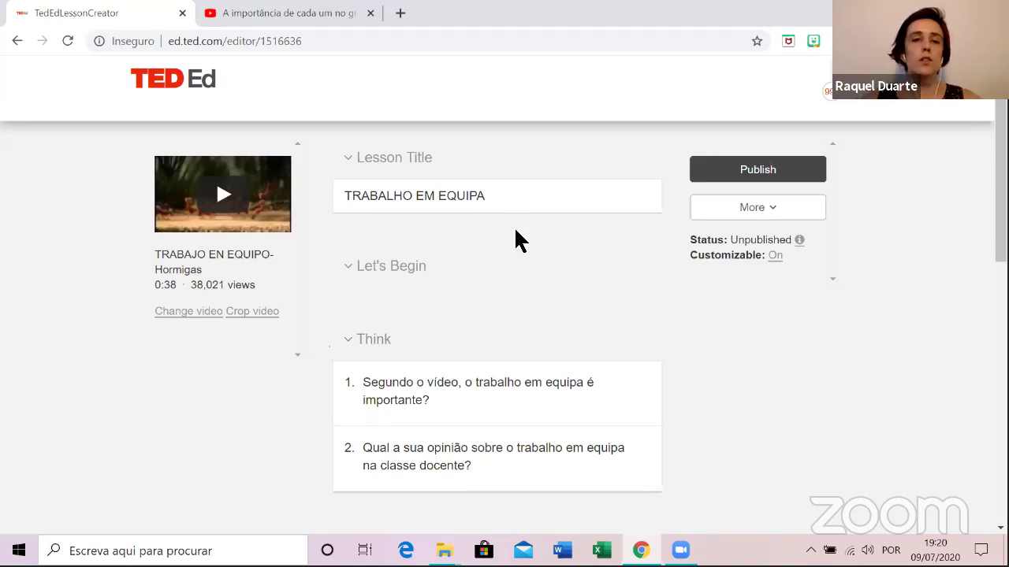
Look over the lesson's sections, change the lesson title to "TRABALHO EM EQuipa" and save it.
{"action": "scroll", "coordinate": [516, 240], "scroll_direction": "down", "scroll_amount": 4}
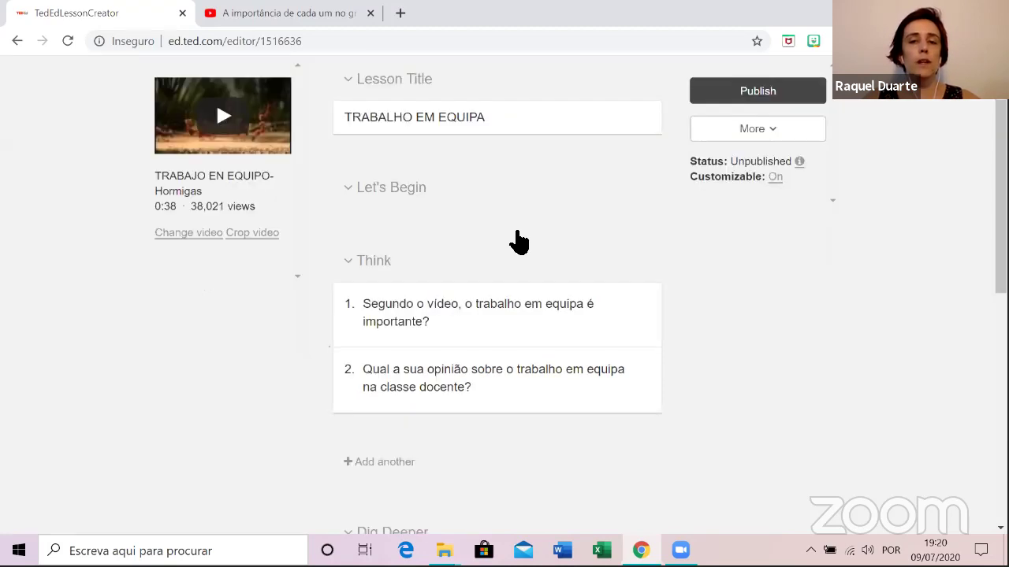
{"action": "scroll", "coordinate": [549, 337], "scroll_direction": "down", "scroll_amount": 1}
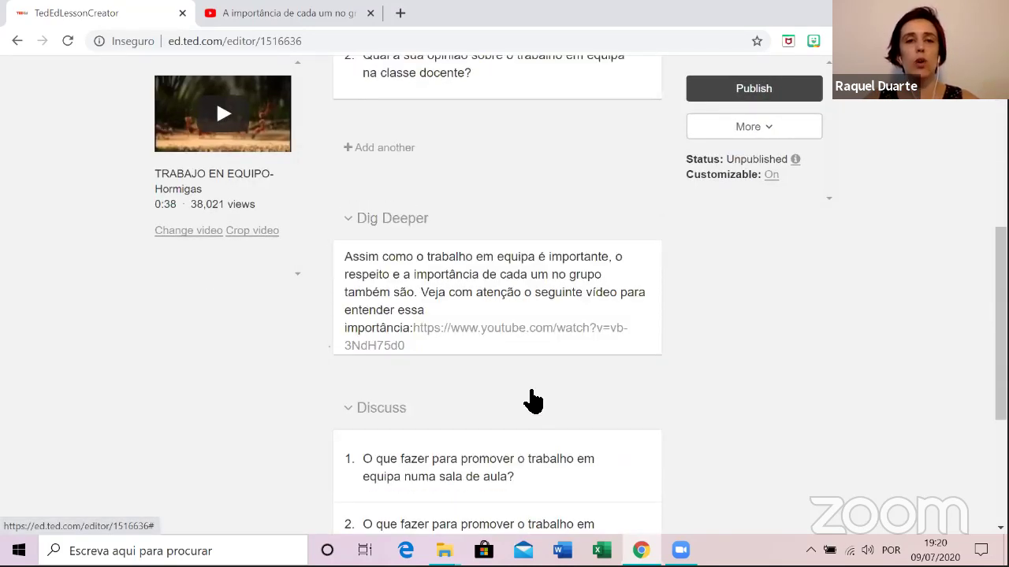
{"action": "scroll", "coordinate": [567, 402], "scroll_direction": "up", "scroll_amount": 3}
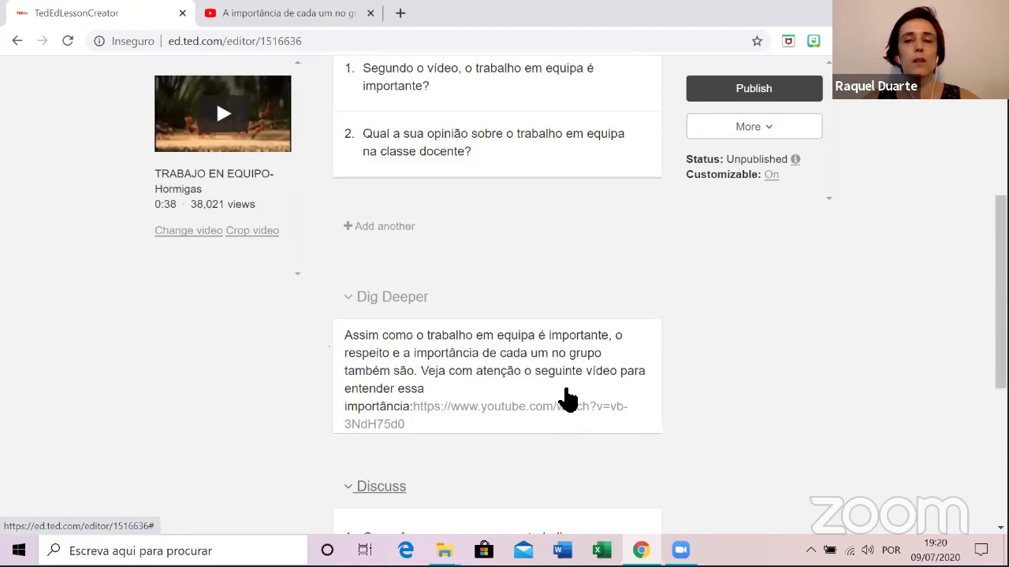
{"action": "scroll", "coordinate": [568, 397], "scroll_direction": "up", "scroll_amount": 2}
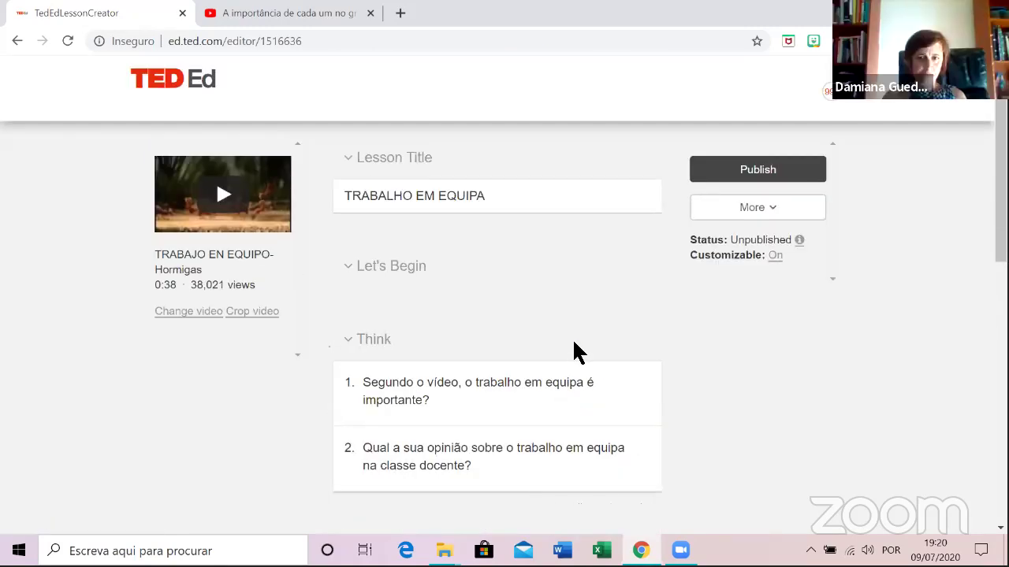
{"action": "left_click", "coordinate": [490, 202]}
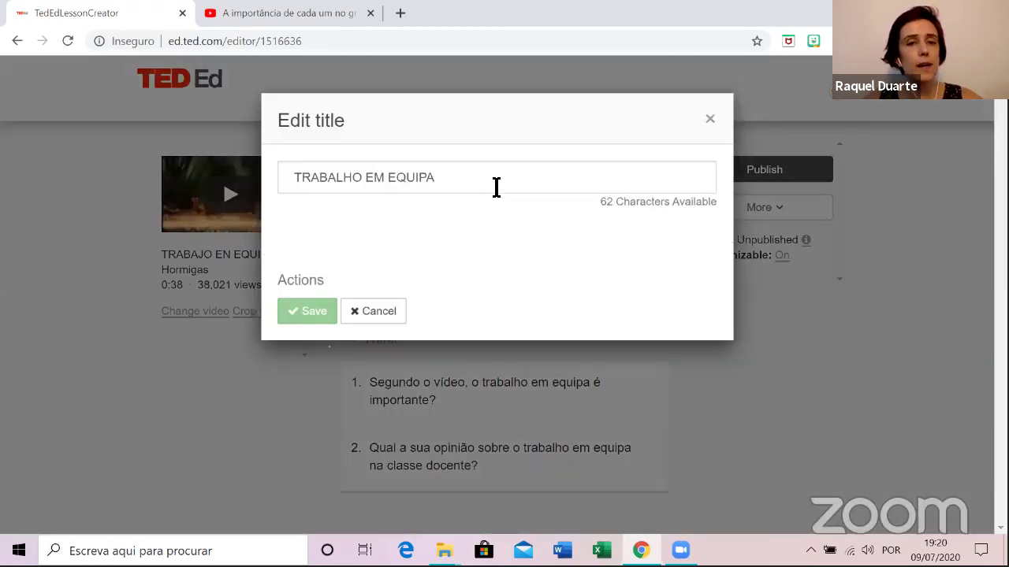
{"action": "left_click", "coordinate": [495, 184]}
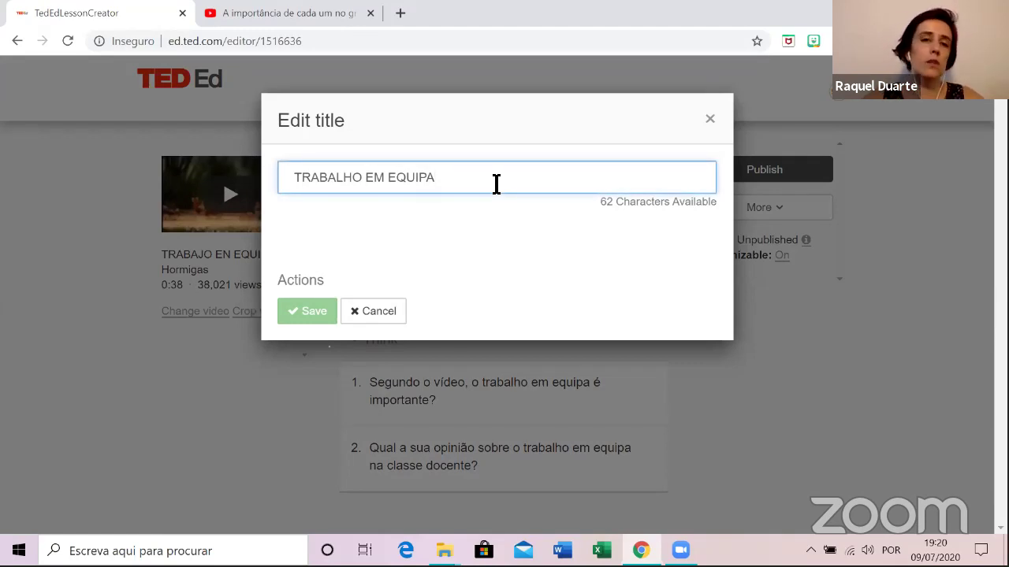
{"action": "key", "text": "BackSpace"}
{"action": "key", "text": "BackSpace"}
{"action": "key", "text": "BackSpace"}
{"action": "key", "text": "BackSpace"}
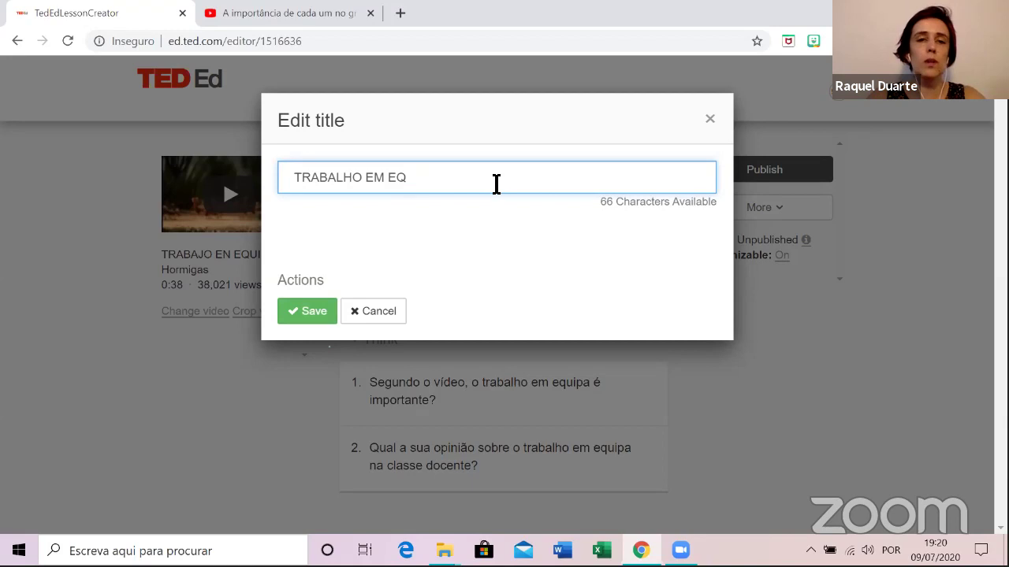
{"action": "type", "text": "uipa"}
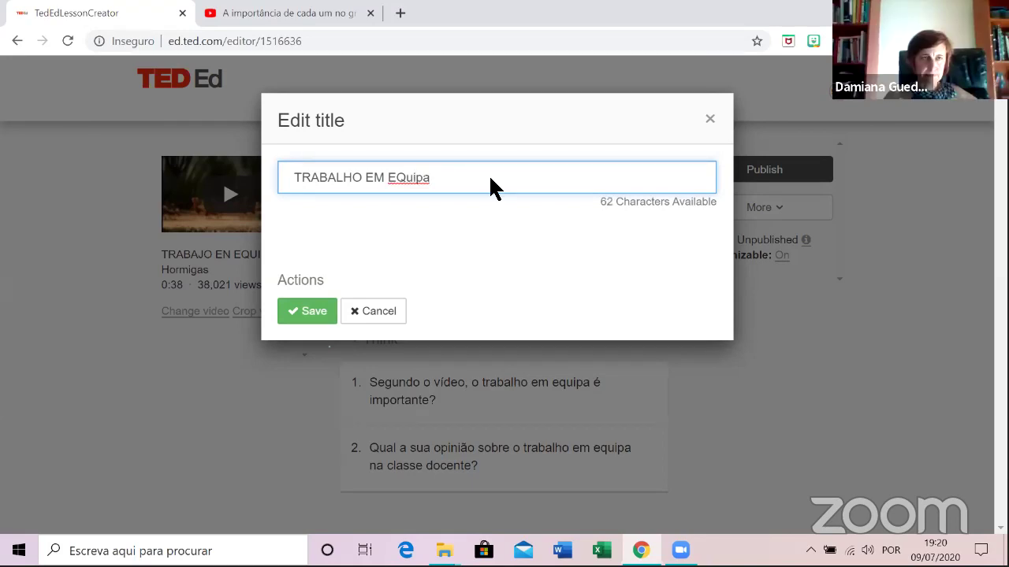
{"action": "left_click", "coordinate": [320, 323]}
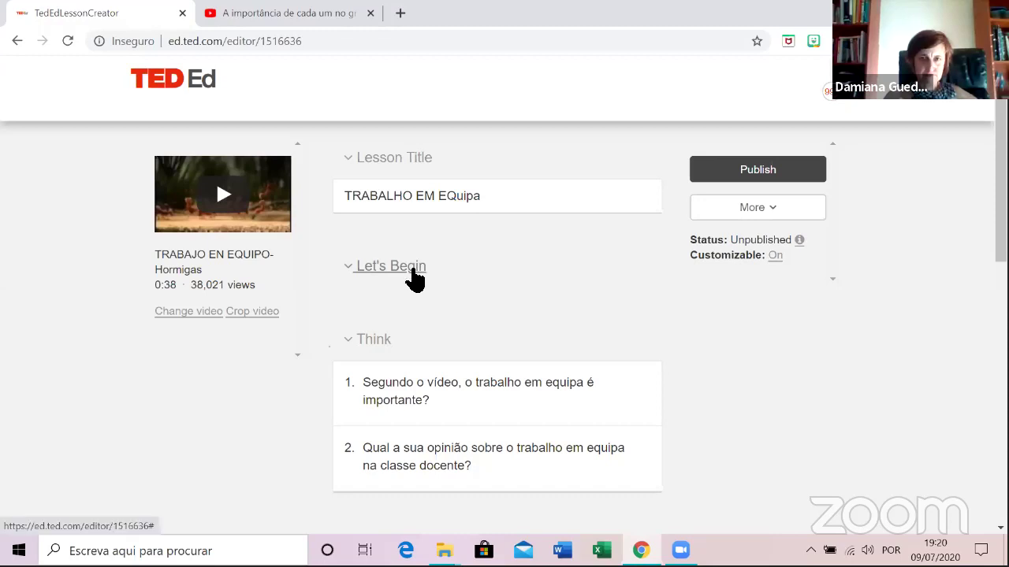
Open the introduction text of the "Let's Begin" section for editing and append "kajsdljkdljsljdasd" to it.
{"action": "left_click", "coordinate": [412, 274]}
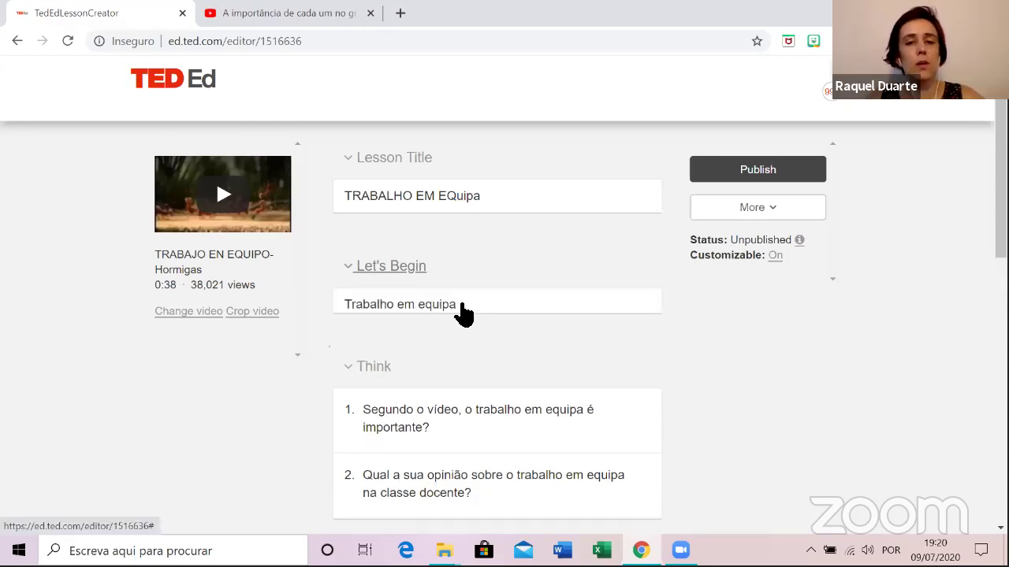
{"action": "left_click", "coordinate": [462, 310]}
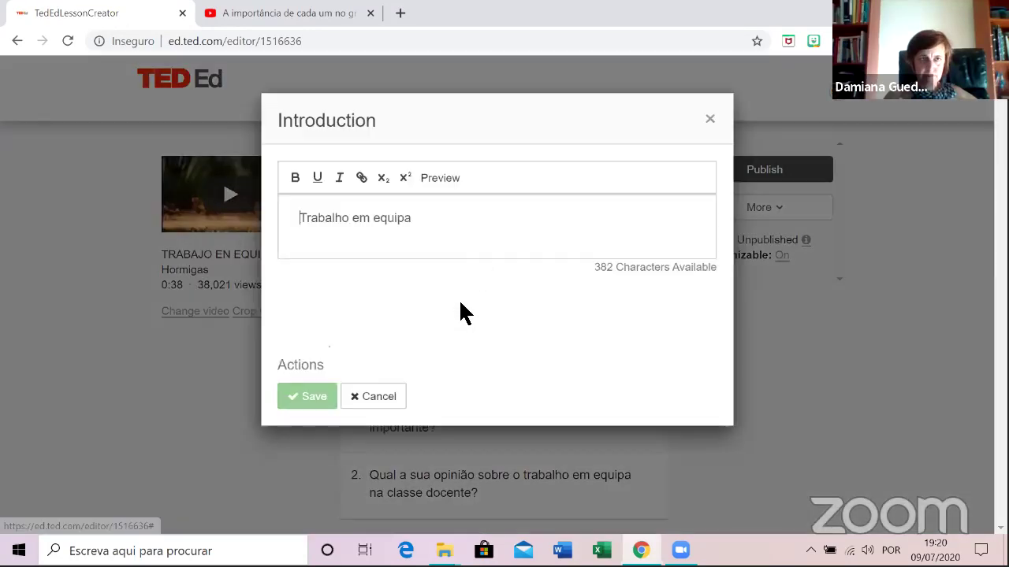
{"action": "type", "text": "ka"}
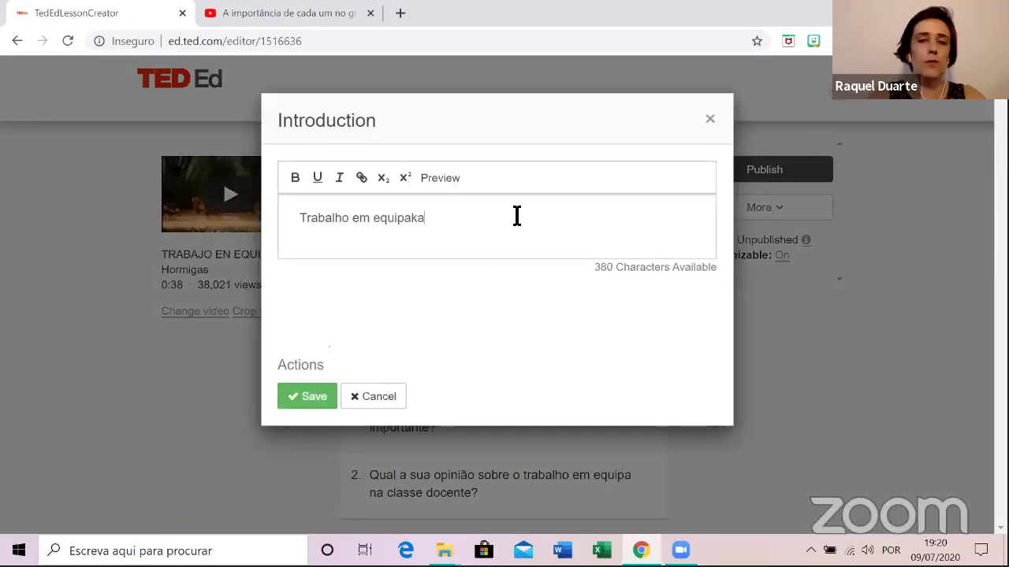
{"action": "type", "text": "jsdljkdljsljdasd"}
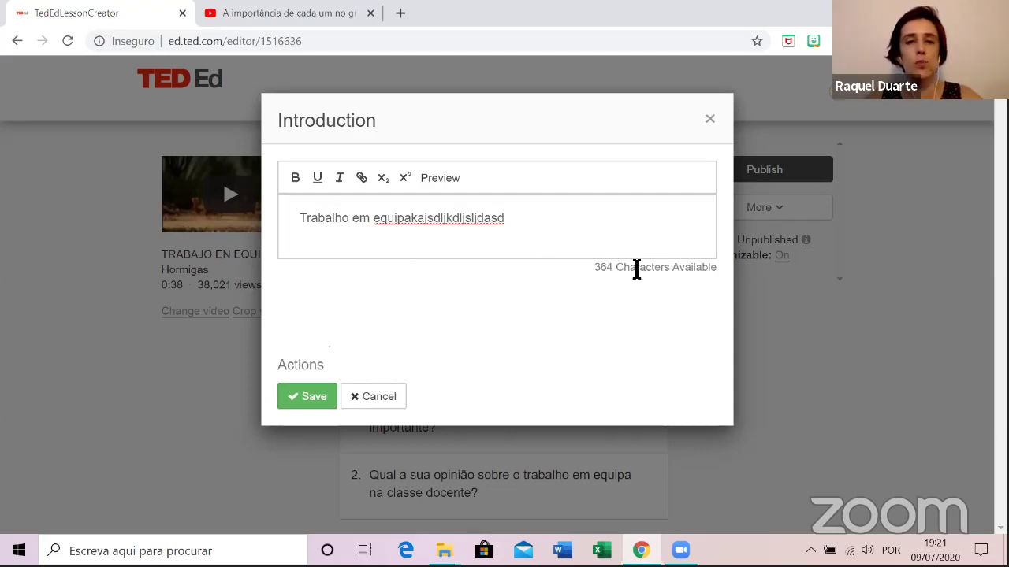
Make the introduction text bold and underlined from "ho em" to the end of the line.
{"action": "left_click_drag", "start_coordinate": [336, 220], "coordinate": [495, 232]}
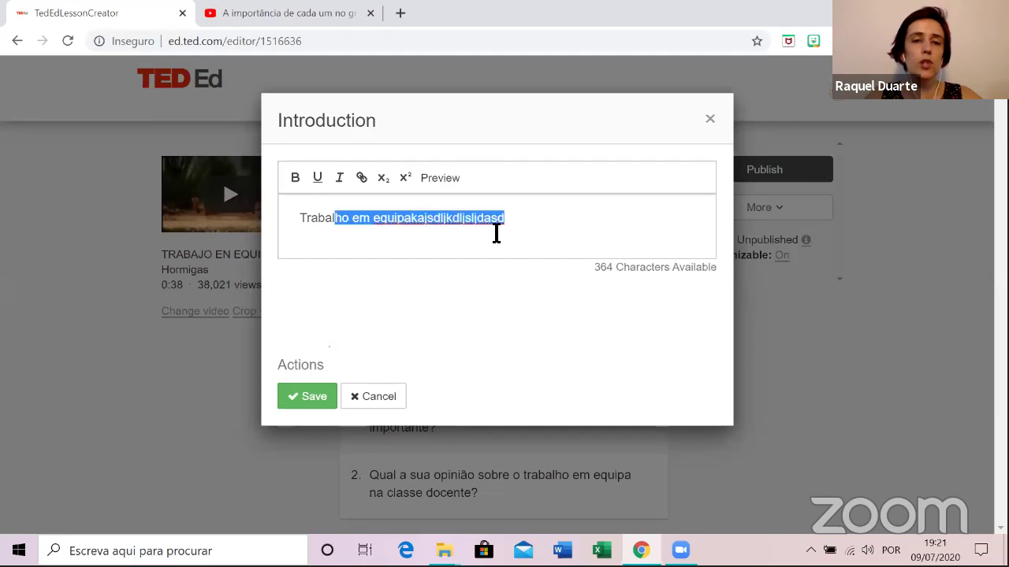
{"action": "left_click", "coordinate": [297, 180]}
{"action": "left_click", "coordinate": [319, 179]}
{"action": "left_click", "coordinate": [540, 238]}
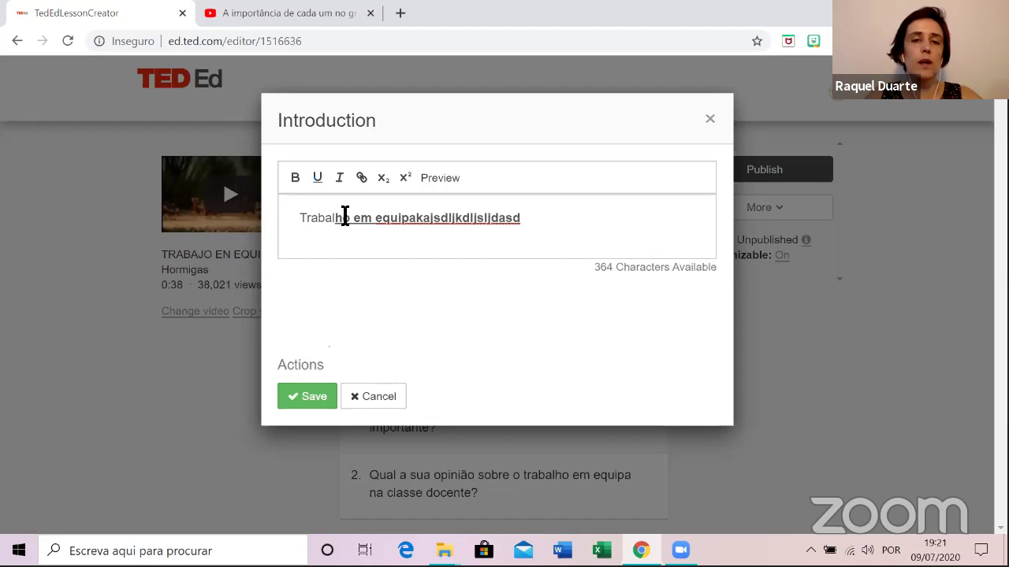
Add "dsdsd" in italic subscript below the formatted introduction text, and preview how it looks in the lesson.
{"action": "left_click", "coordinate": [340, 179]}
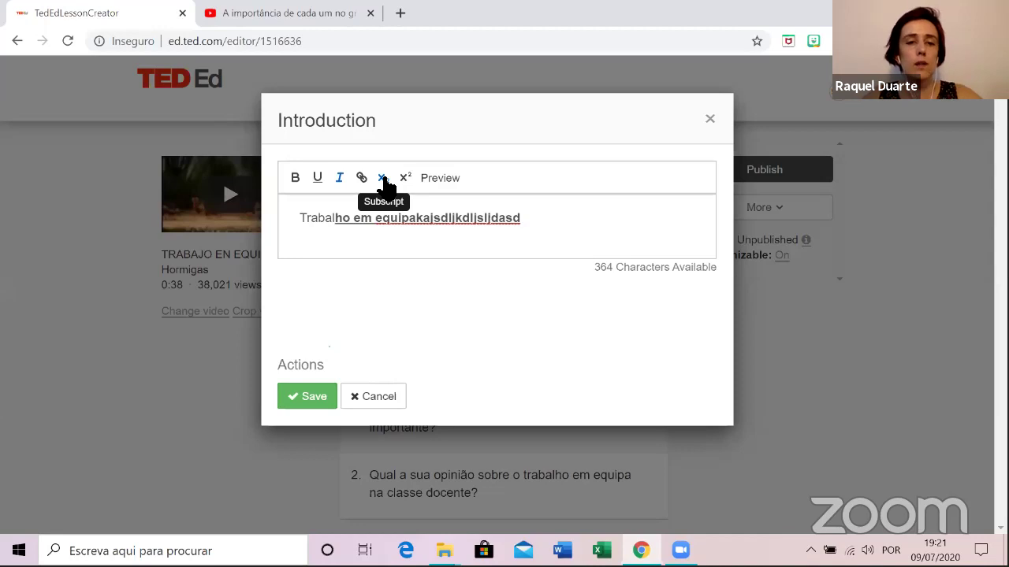
{"action": "type", "text": "dsdsd"}
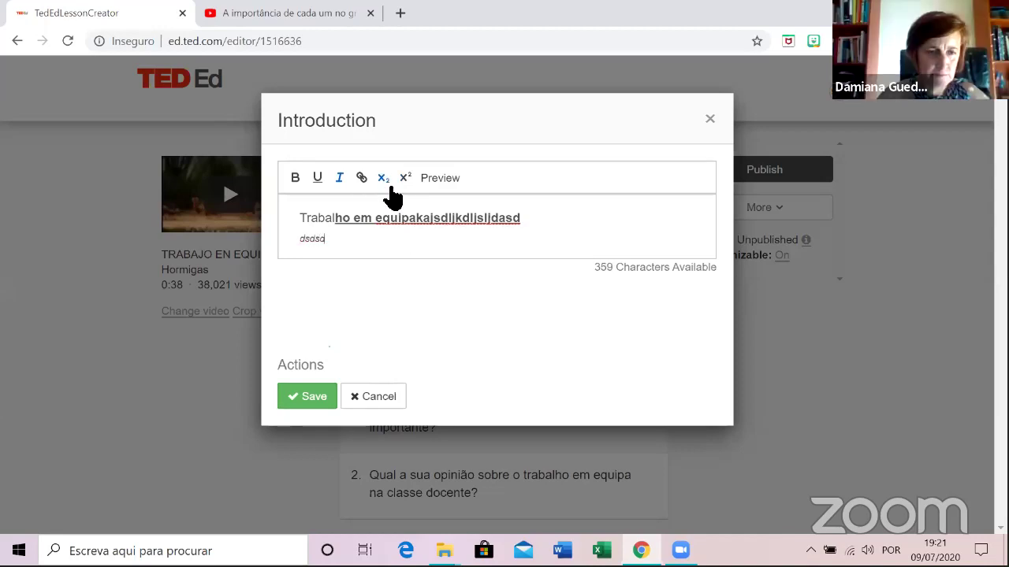
{"action": "left_click", "coordinate": [438, 178]}
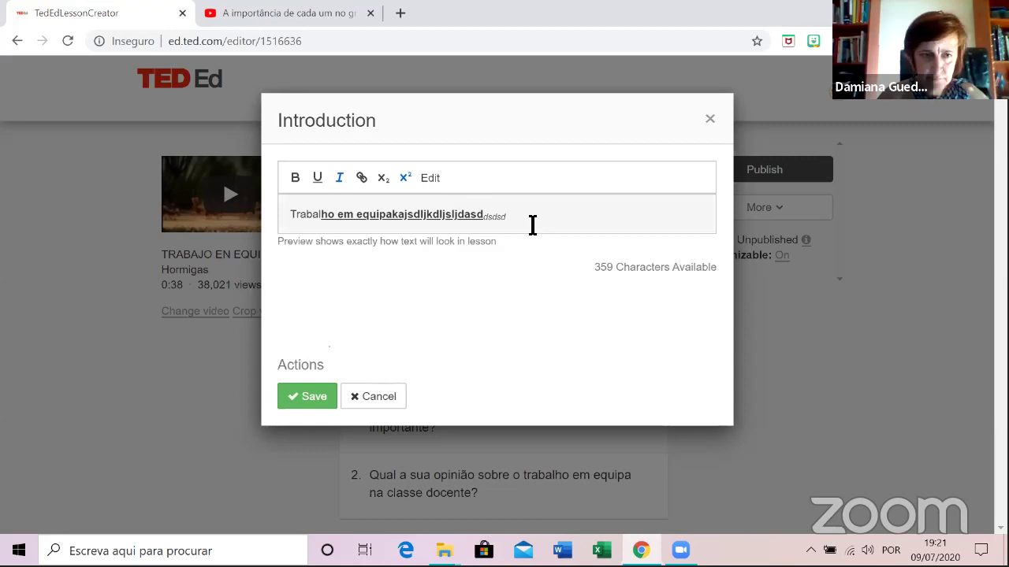
{"action": "left_click", "coordinate": [435, 181]}
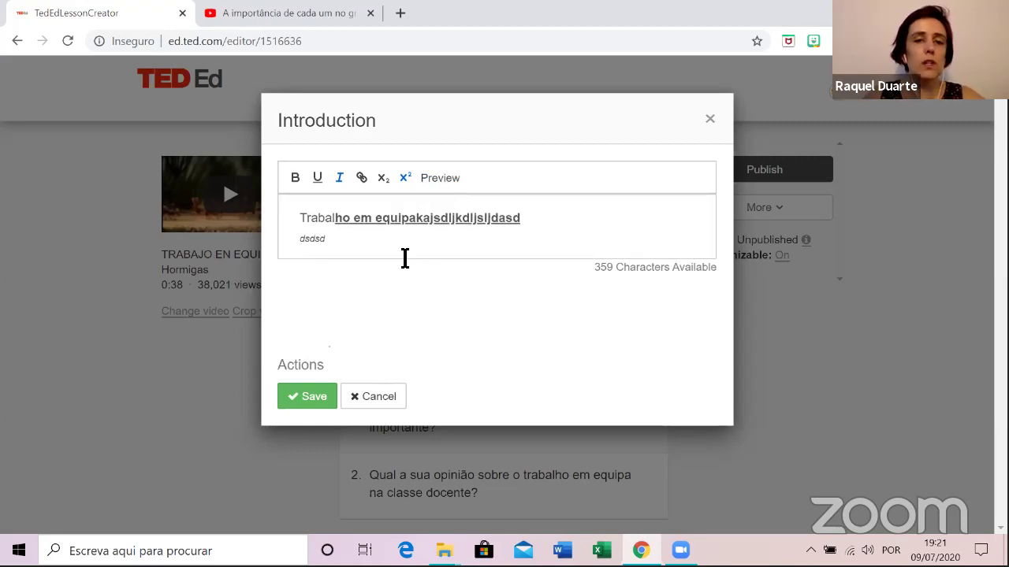
Add "dfgdfgdggf" in italic superscript after the subscript text and save the introduction.
{"action": "type", "text": "dfg"}
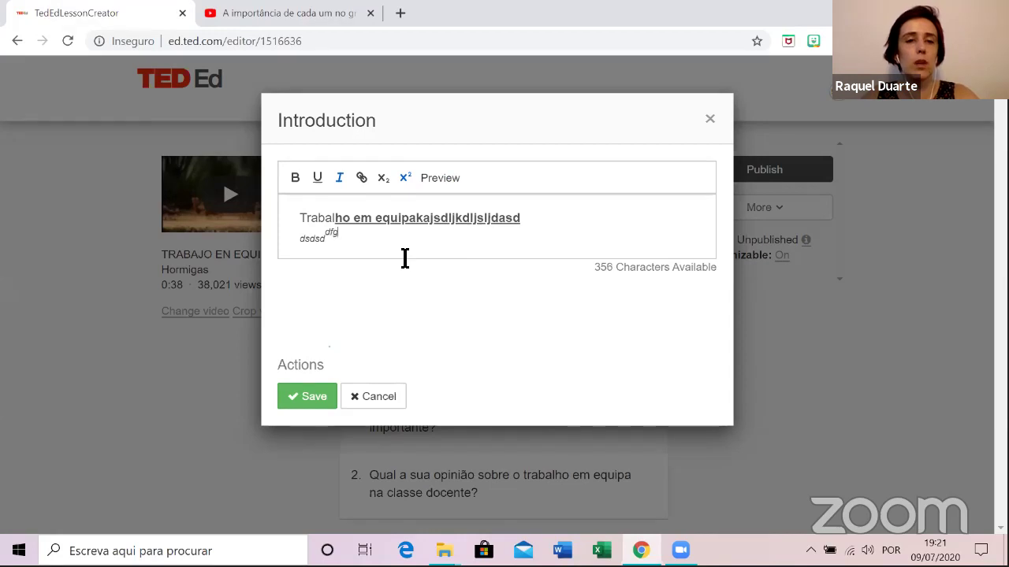
{"action": "type", "text": "dfgdggf"}
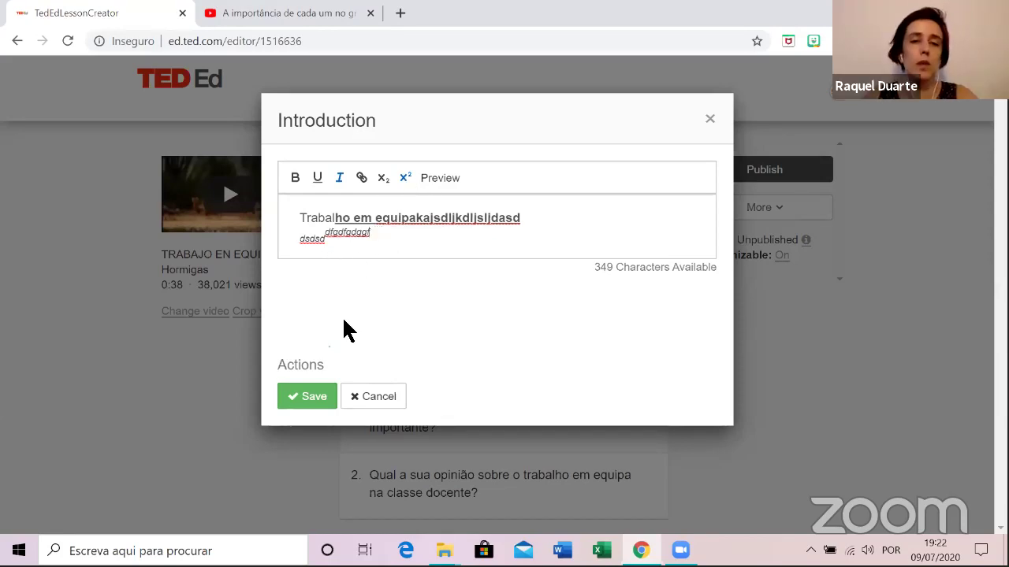
{"action": "left_click", "coordinate": [309, 400]}
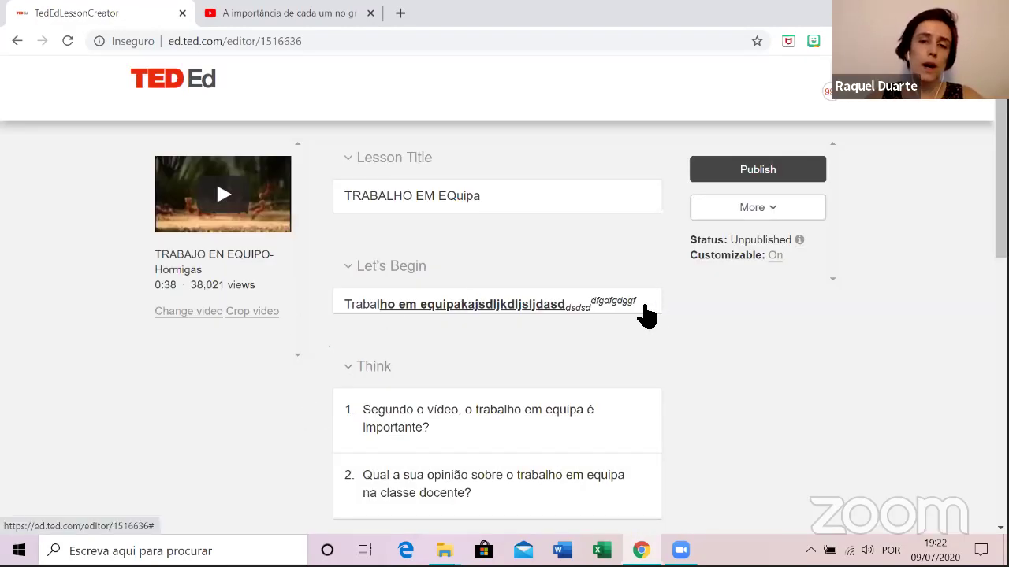
Add the plain text line "ghfdhfgdhfghghfh" below the formatted introduction text and save the introduction.
{"action": "left_click", "coordinate": [502, 314]}
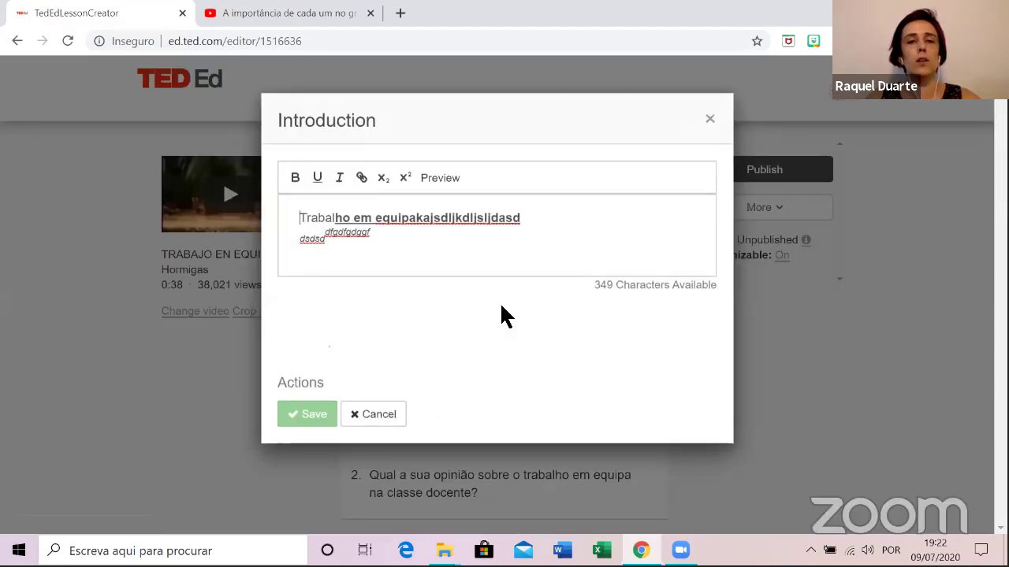
{"action": "left_click", "coordinate": [410, 252]}
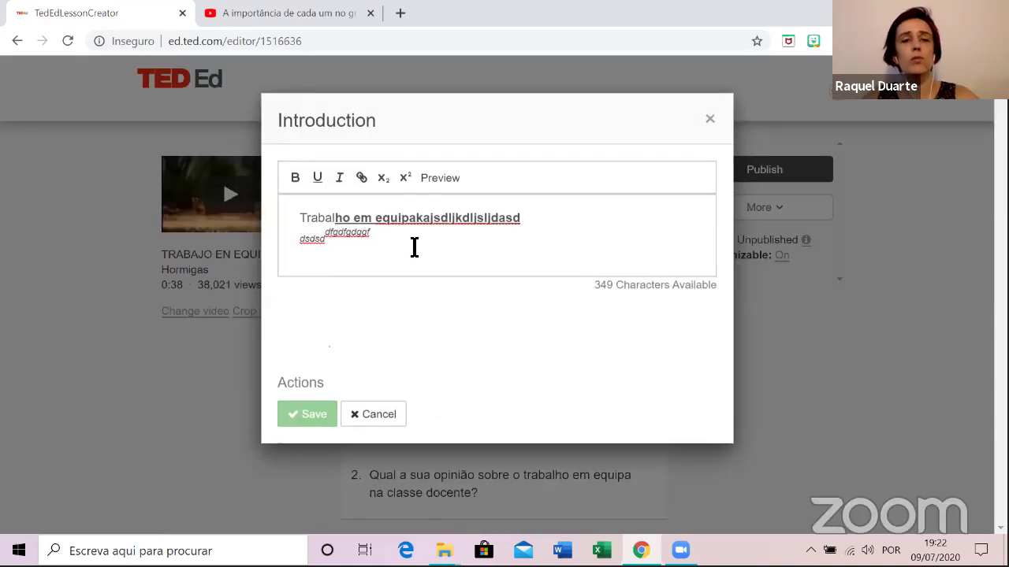
{"action": "type", "text": "ghfdhfgdhfghghfh"}
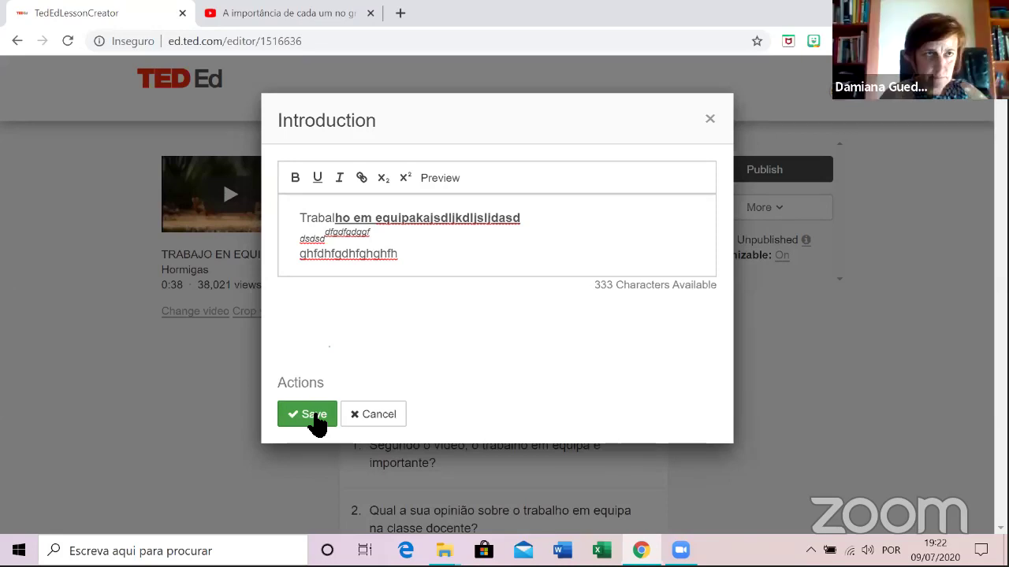
{"action": "left_click", "coordinate": [314, 416]}
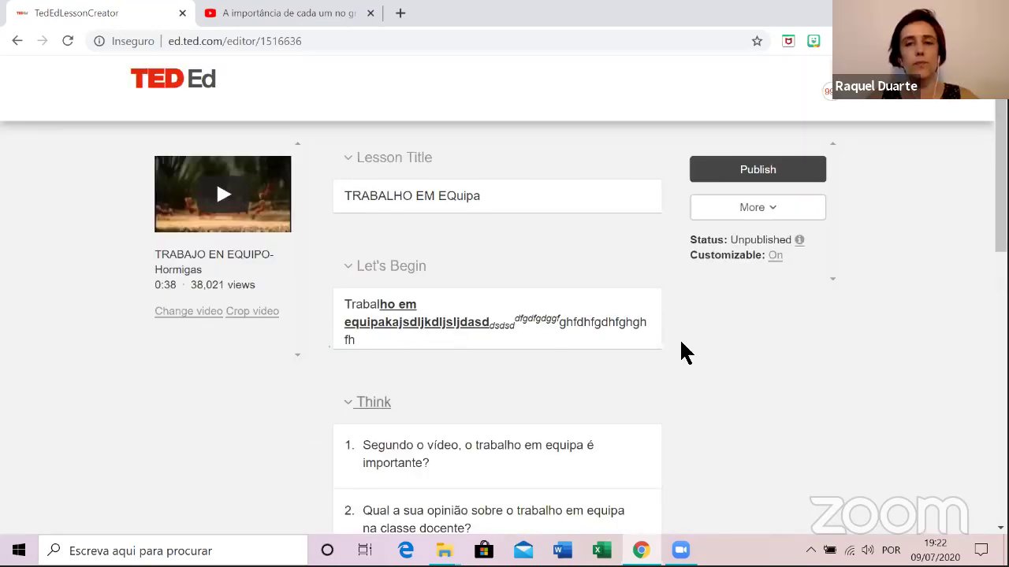
Collapse the "Think" section of the lesson and expand it again.
{"action": "scroll", "coordinate": [730, 342], "scroll_direction": "down", "scroll_amount": 1}
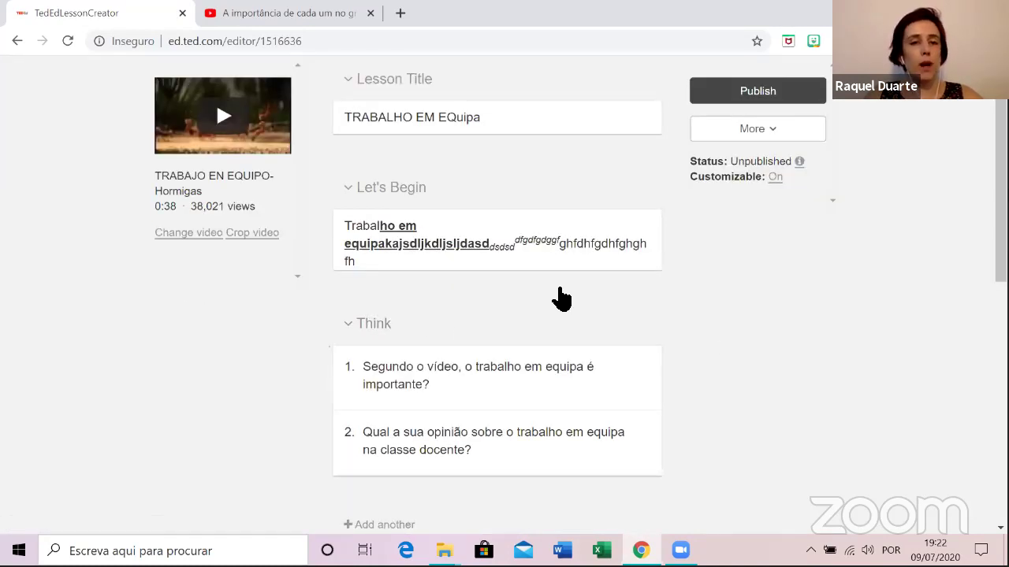
{"action": "scroll", "coordinate": [642, 306], "scroll_direction": "down", "scroll_amount": 1}
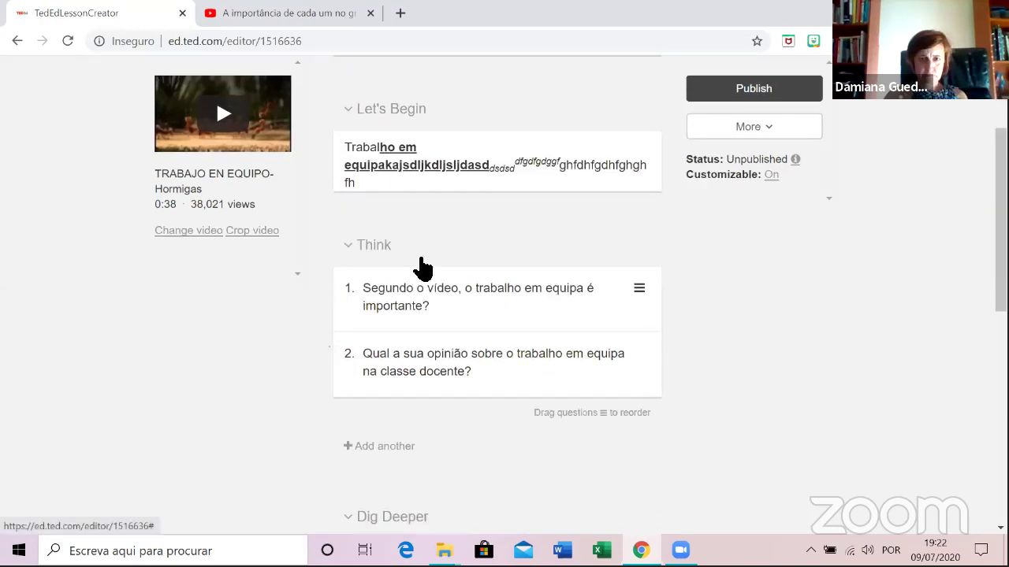
{"action": "left_click", "coordinate": [376, 251]}
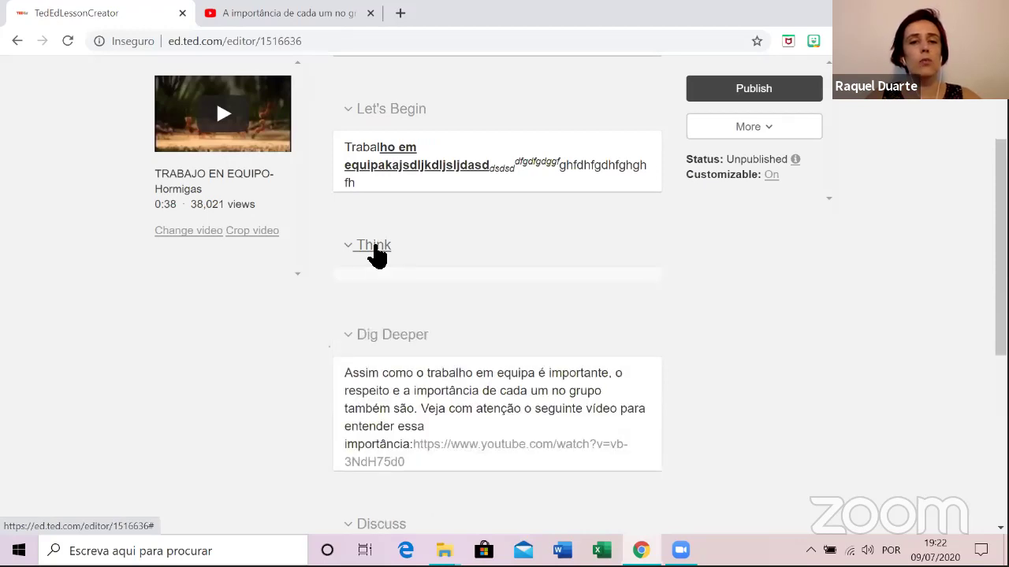
{"action": "left_click", "coordinate": [385, 250]}
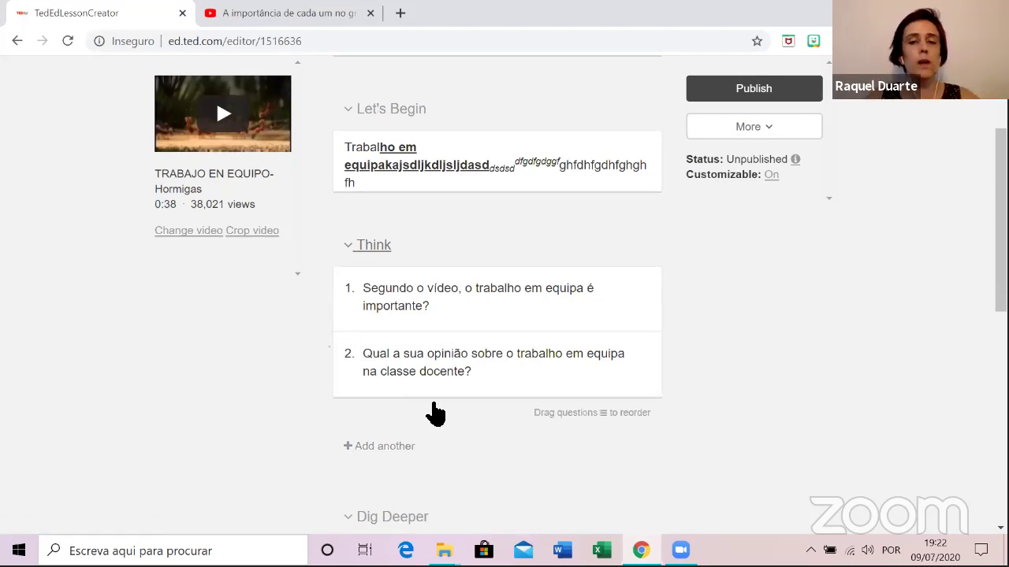
Try out reordering the two "Think" questions, ending with "Qual a sua opinião sobre o trabalho em equipa na classe docente?" in first place.
{"action": "left_click_drag", "start_coordinate": [642, 357], "coordinate": [641, 279]}
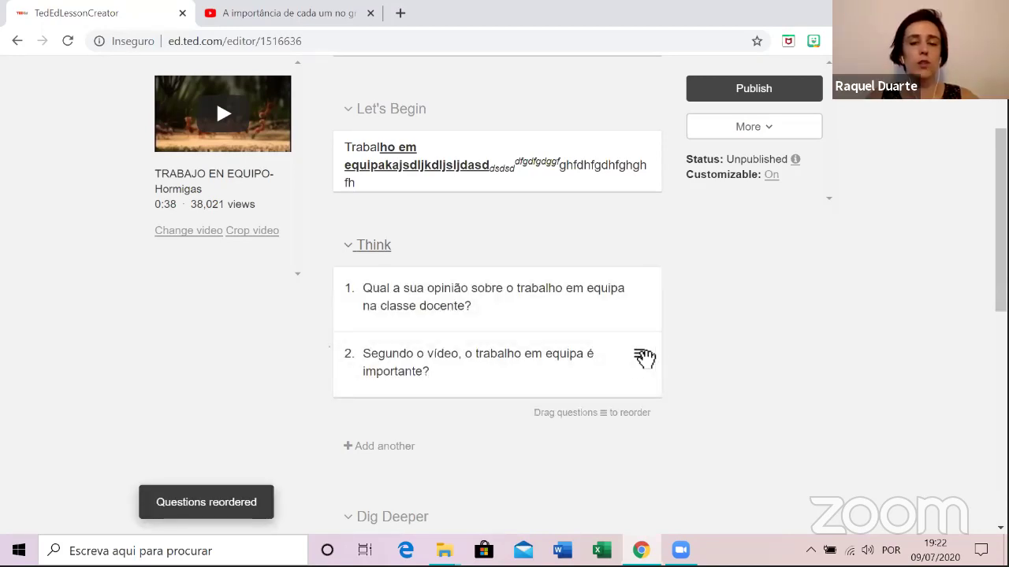
{"action": "left_click_drag", "start_coordinate": [646, 360], "coordinate": [644, 293]}
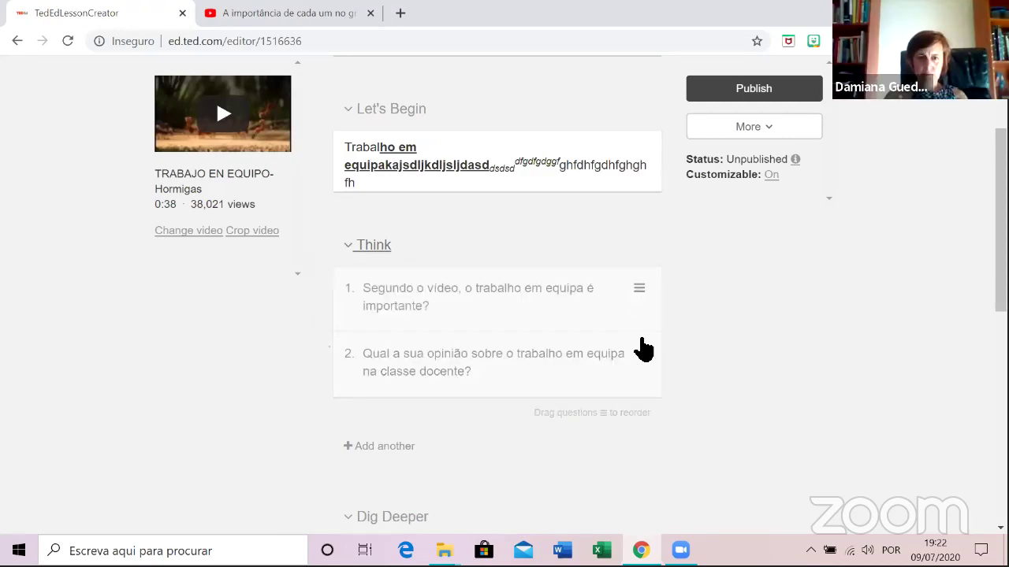
{"action": "left_click_drag", "start_coordinate": [646, 363], "coordinate": [651, 279]}
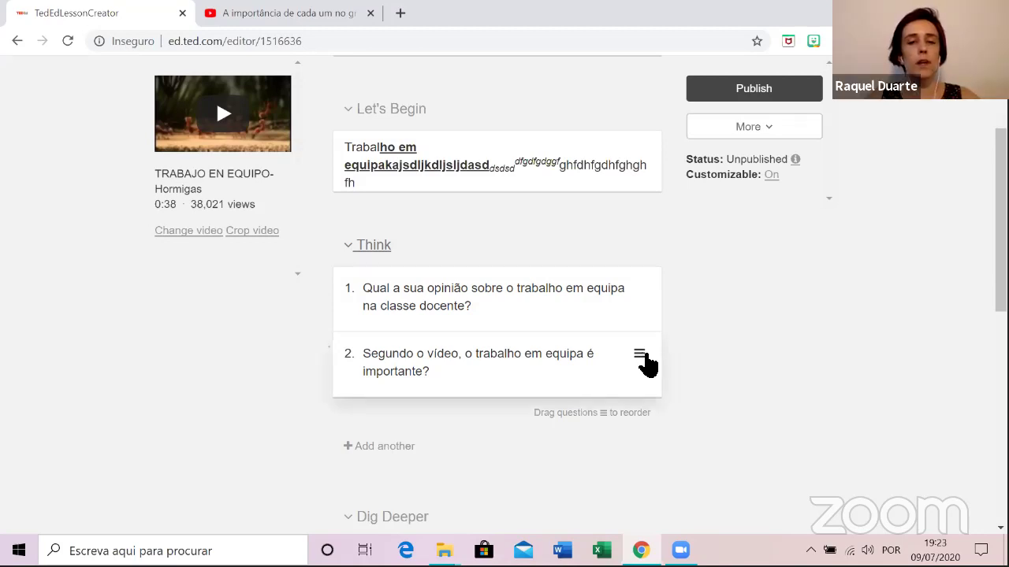
{"action": "left_click_drag", "start_coordinate": [641, 355], "coordinate": [646, 289]}
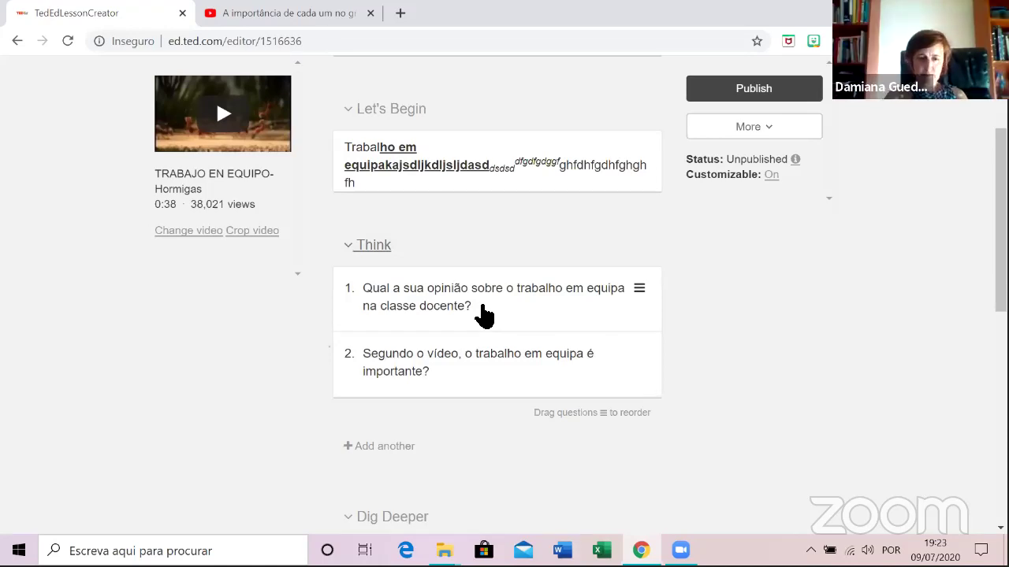
Add a new multiple choice question to the "Think" section with the question text "sdfsdfsfsfd".
{"action": "left_click", "coordinate": [402, 448]}
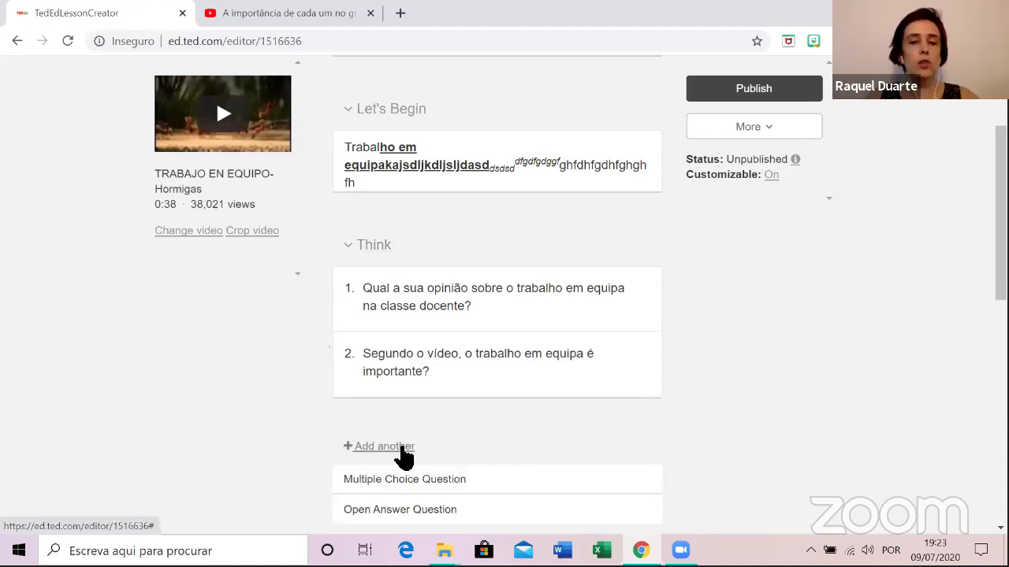
{"action": "scroll", "coordinate": [445, 347], "scroll_direction": "down", "scroll_amount": 3}
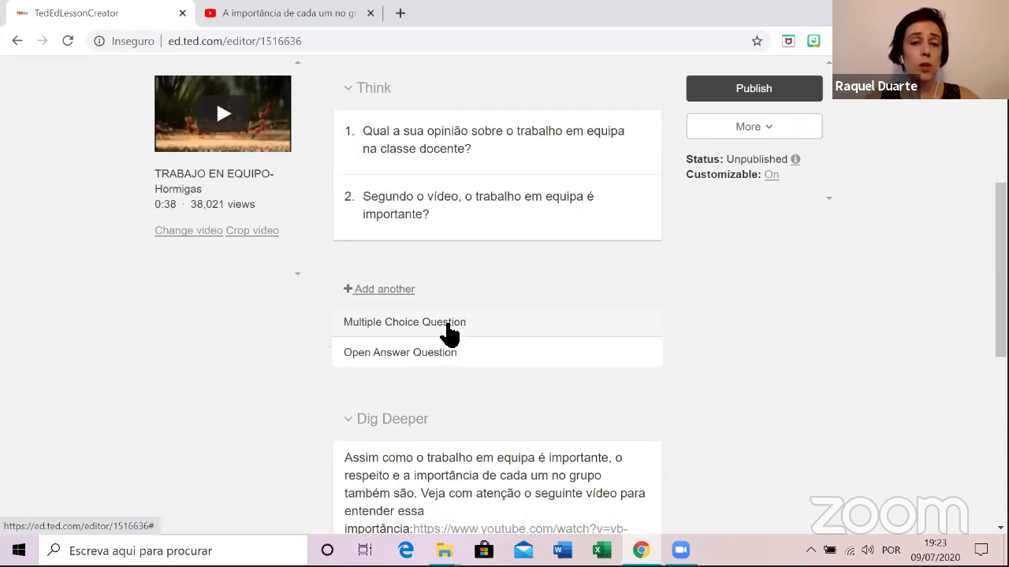
{"action": "left_click", "coordinate": [444, 322]}
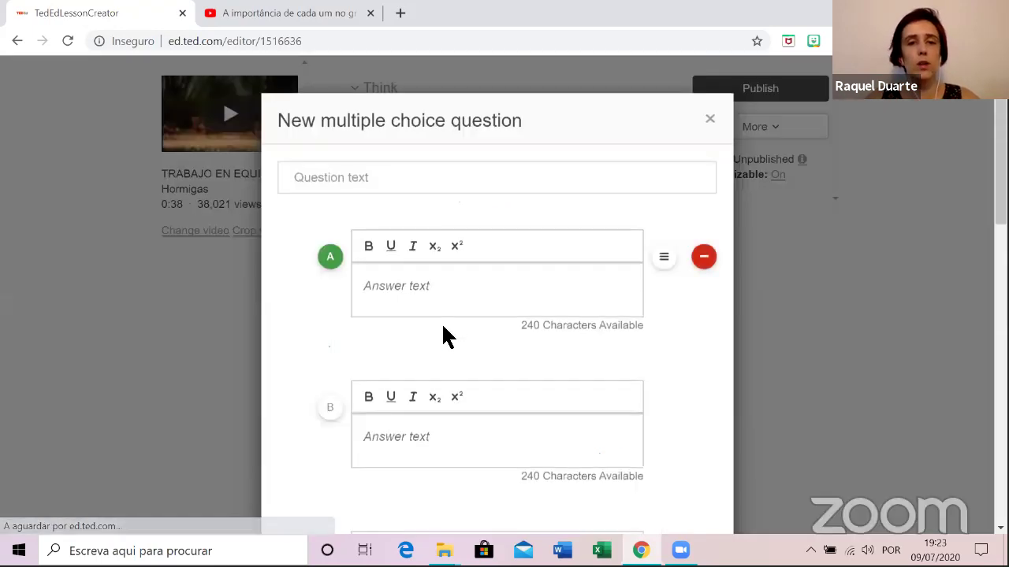
{"action": "scroll", "coordinate": [612, 385], "scroll_direction": "down", "scroll_amount": 1}
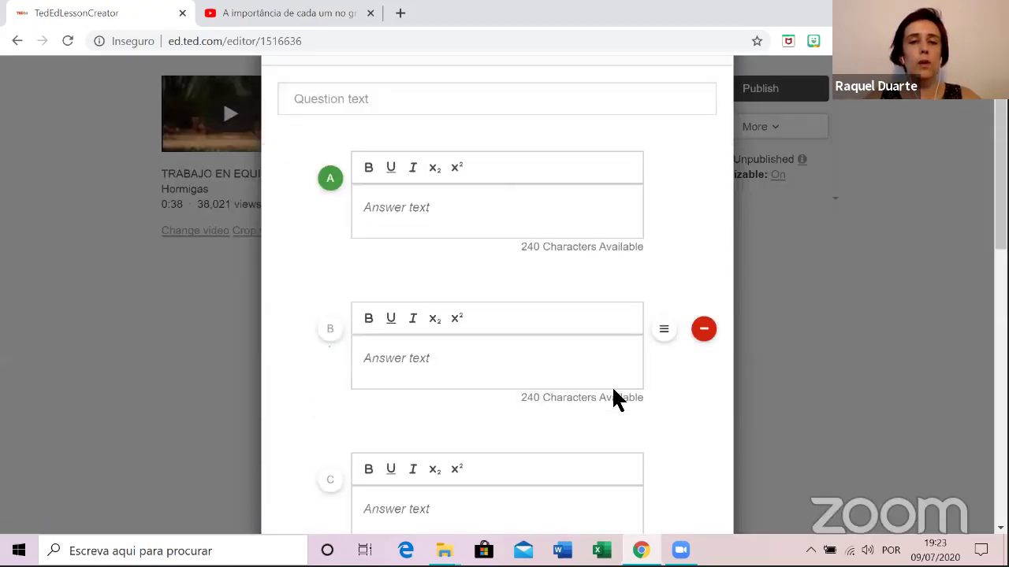
{"action": "scroll", "coordinate": [611, 386], "scroll_direction": "up", "scroll_amount": 1}
{"action": "left_click", "coordinate": [461, 189]}
{"action": "type", "text": "sd"}
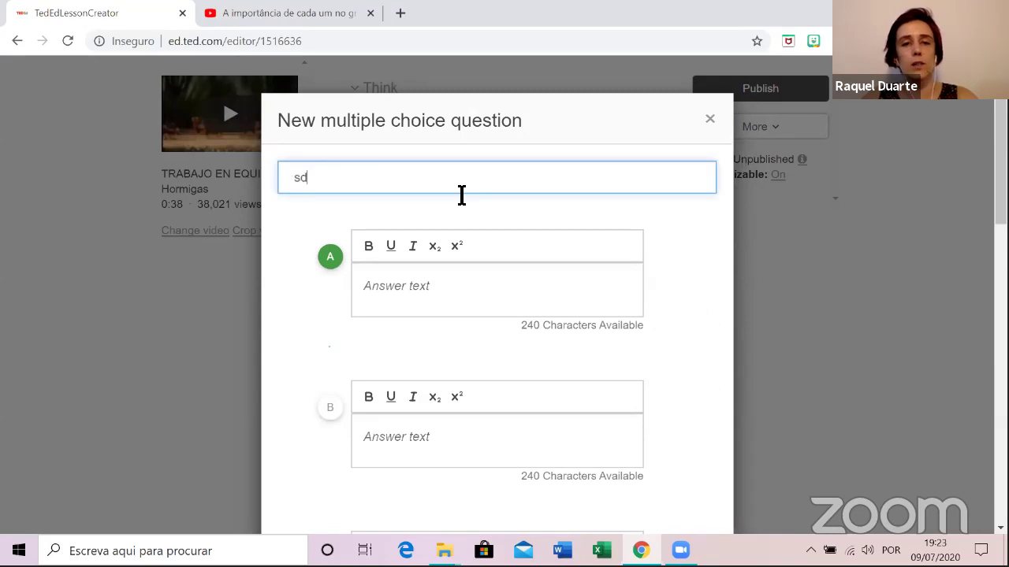
{"action": "type", "text": "fsdfsfsfd"}
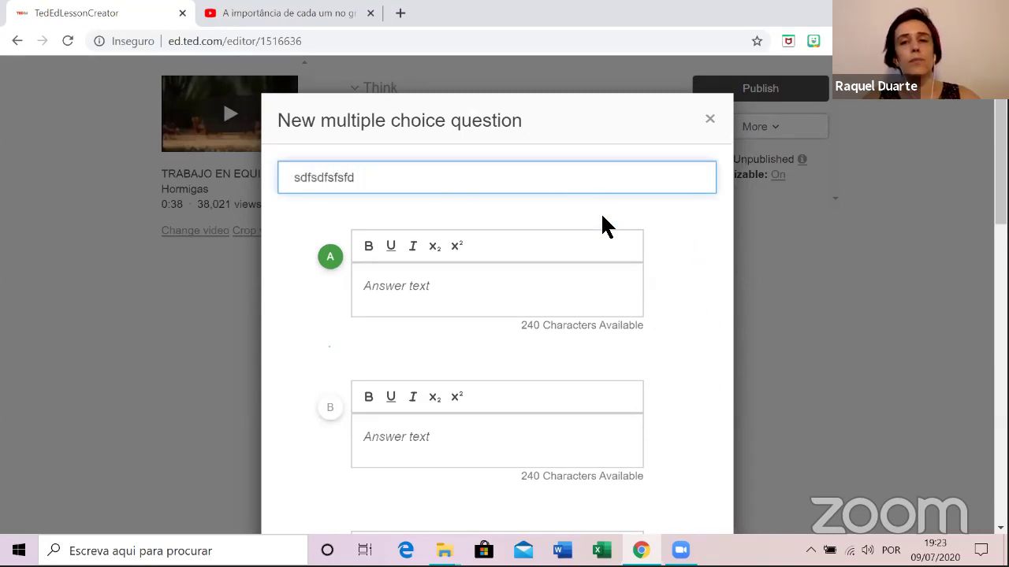
Mark answer B as the correct answer of the new question, and switch the correct answer to C.
{"action": "left_click", "coordinate": [394, 288]}
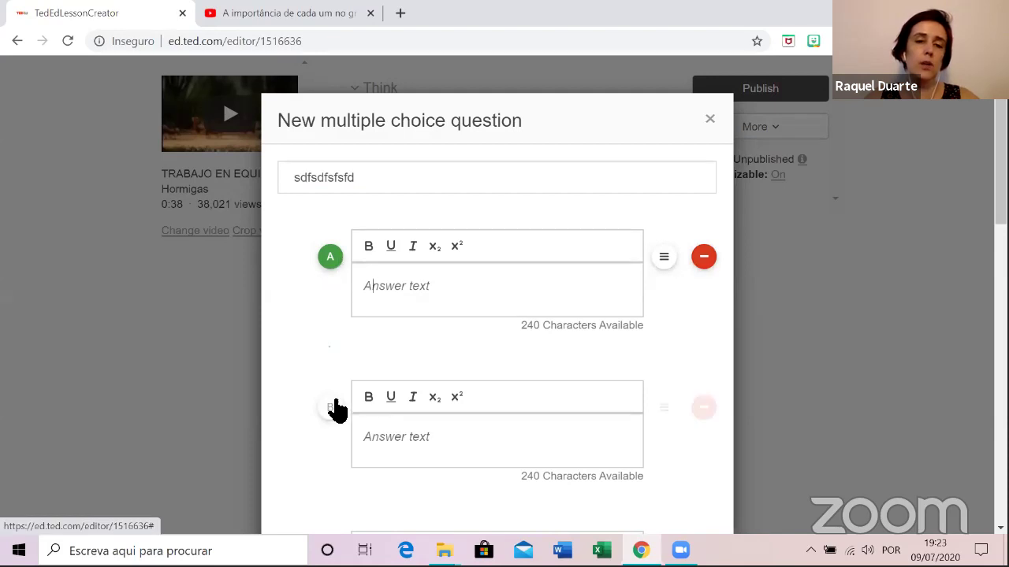
{"action": "left_click", "coordinate": [331, 429]}
{"action": "scroll", "coordinate": [331, 430], "scroll_direction": "down", "scroll_amount": 2}
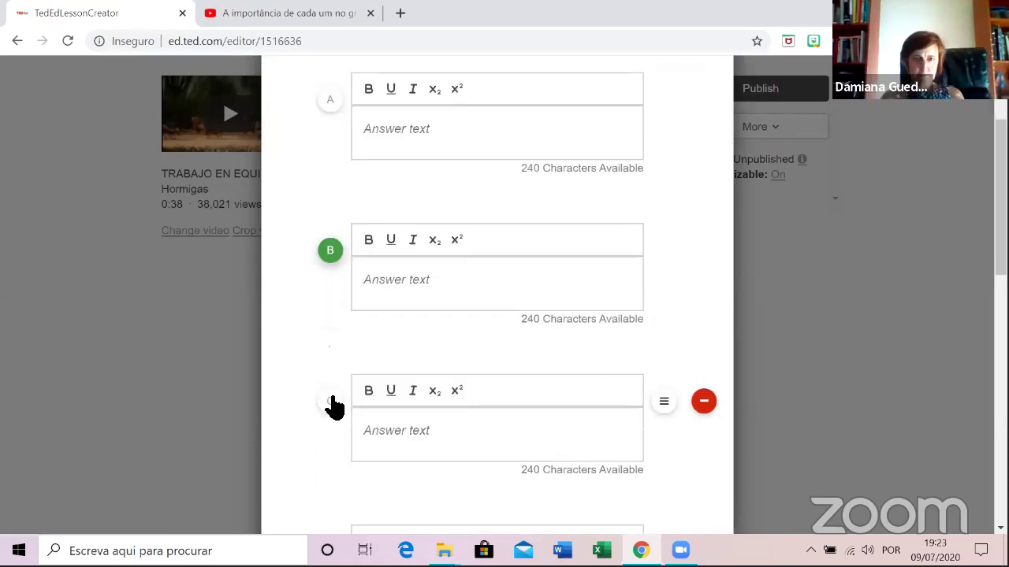
{"action": "left_click", "coordinate": [332, 406]}
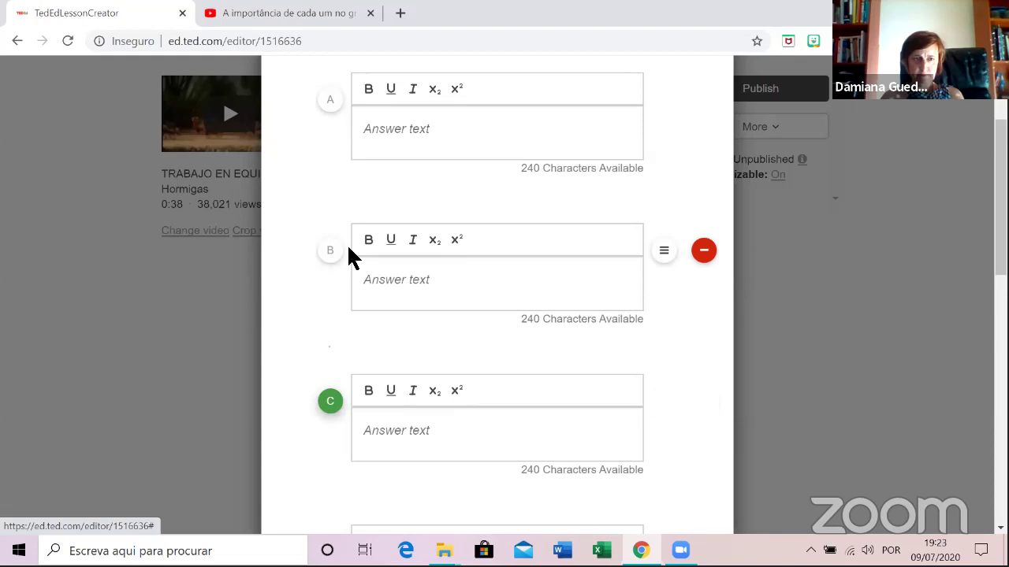
{"action": "scroll", "coordinate": [352, 261], "scroll_direction": "up", "scroll_amount": 1}
{"action": "scroll", "coordinate": [416, 277], "scroll_direction": "up", "scroll_amount": 1}
Enter "ccdcdv" as answer A with "dcdv" underlined, followed by "vsvsvsvsvs" in underlined superscript.
{"action": "left_click", "coordinate": [412, 290]}
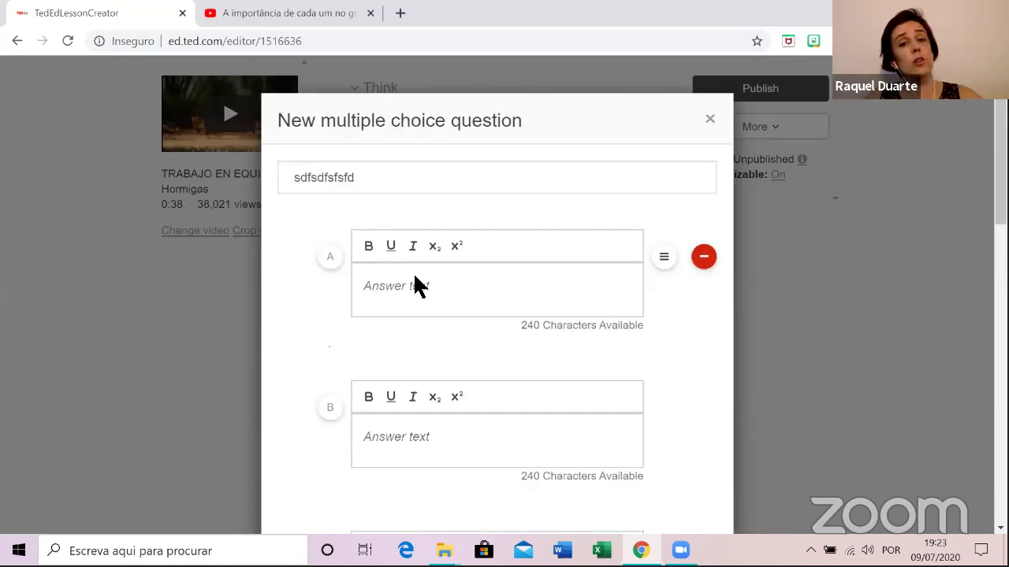
{"action": "type", "text": "cc"}
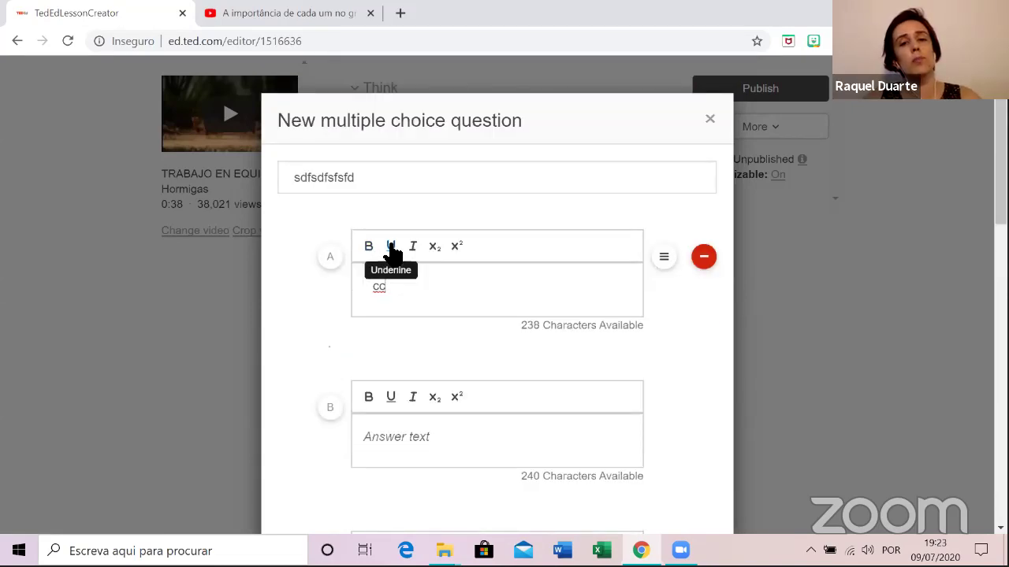
{"action": "type", "text": "dcdv"}
{"action": "left_click", "coordinate": [457, 248]}
{"action": "type", "text": "dvvsvsvs"}
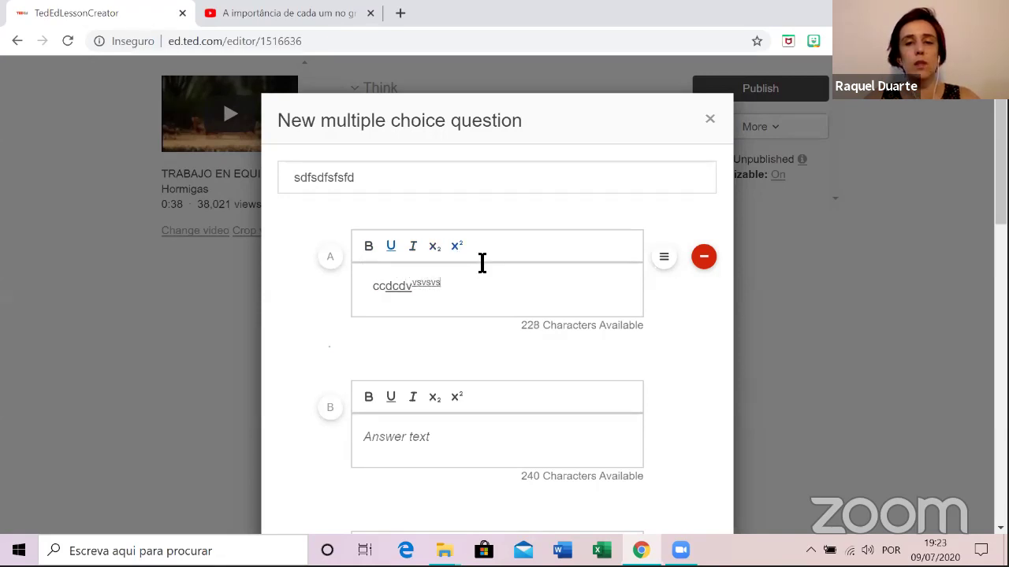
{"action": "type", "text": "vsvs"}
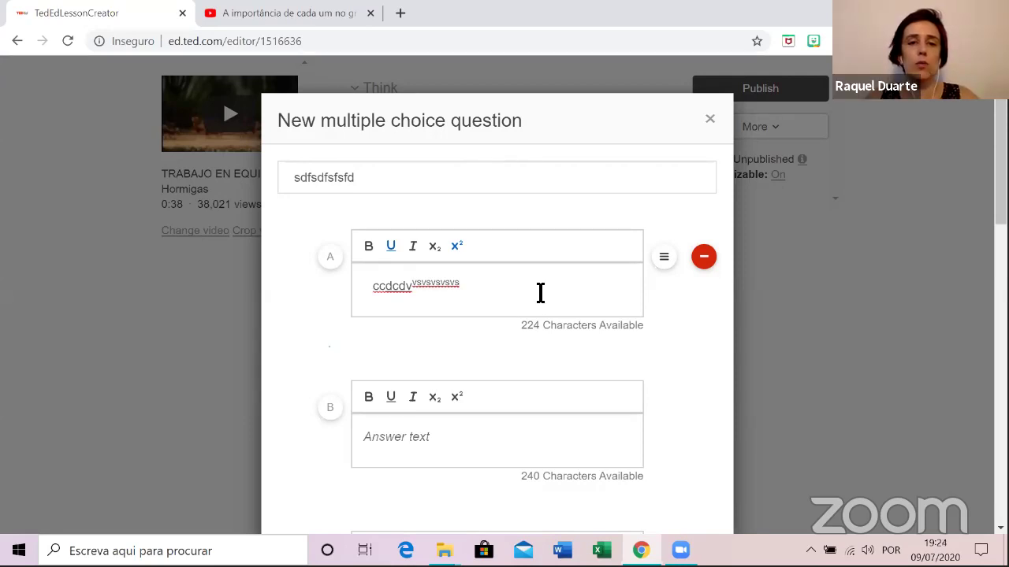
Delete the formatted answer A, and enter "sdfsdsdgsdgs" and "adasdasda" as the texts of the first two remaining answers.
{"action": "left_click", "coordinate": [704, 258]}
{"action": "left_click", "coordinate": [706, 264]}
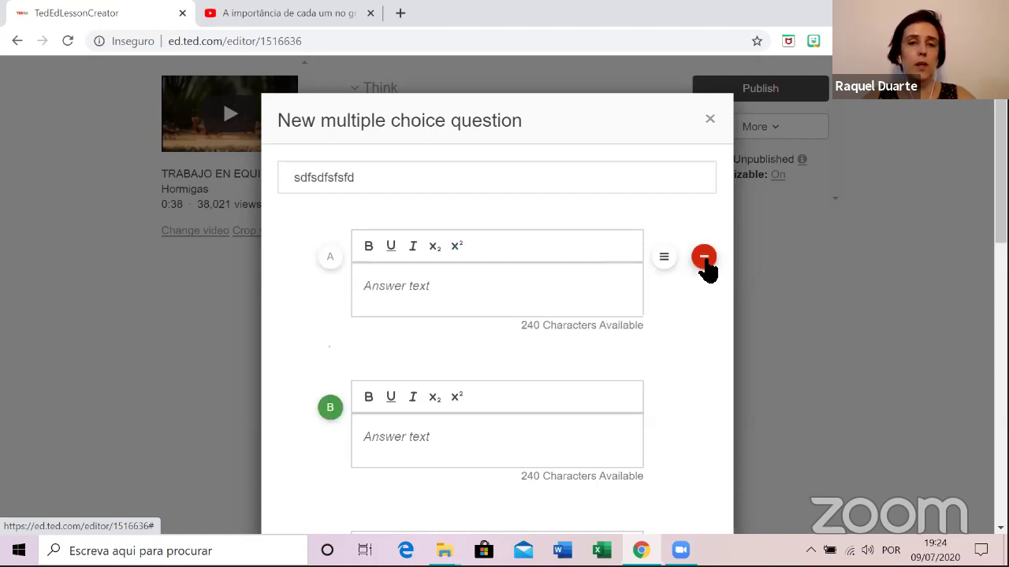
{"action": "scroll", "coordinate": [626, 356], "scroll_direction": "down", "scroll_amount": 1}
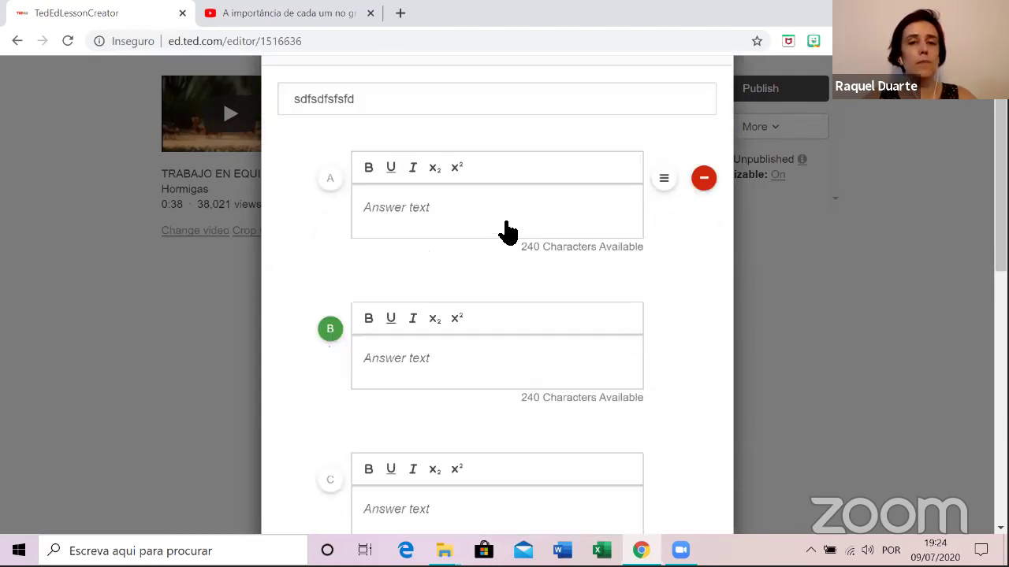
{"action": "left_click", "coordinate": [502, 213]}
{"action": "type", "text": "sdfsdsdgsdgs"}
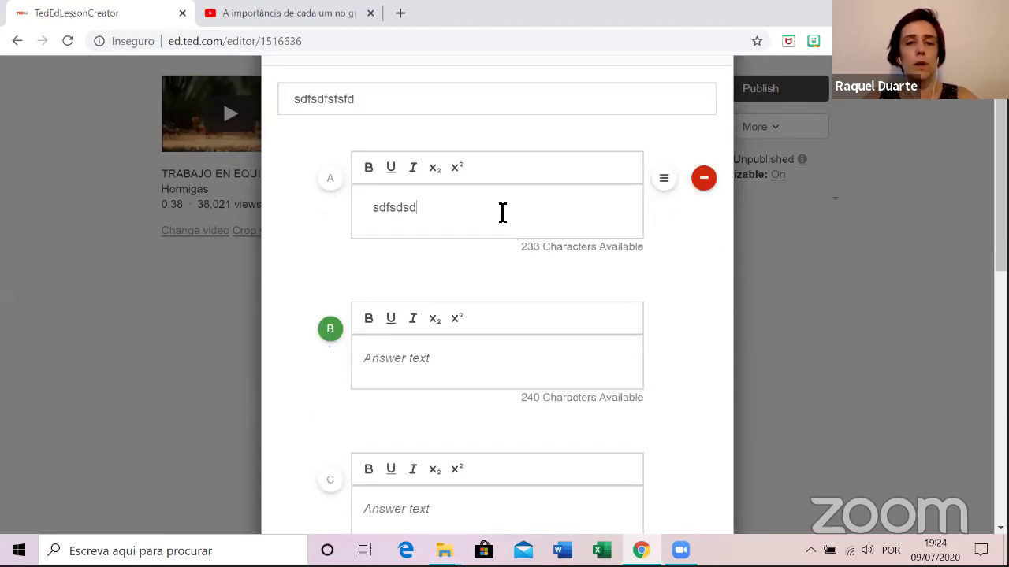
{"action": "left_click", "coordinate": [479, 360]}
{"action": "type", "text": "adasdasda"}
Enter "dasdadasda" as the text of answer C and add an empty answer D below it.
{"action": "scroll", "coordinate": [478, 361], "scroll_direction": "down", "scroll_amount": 3}
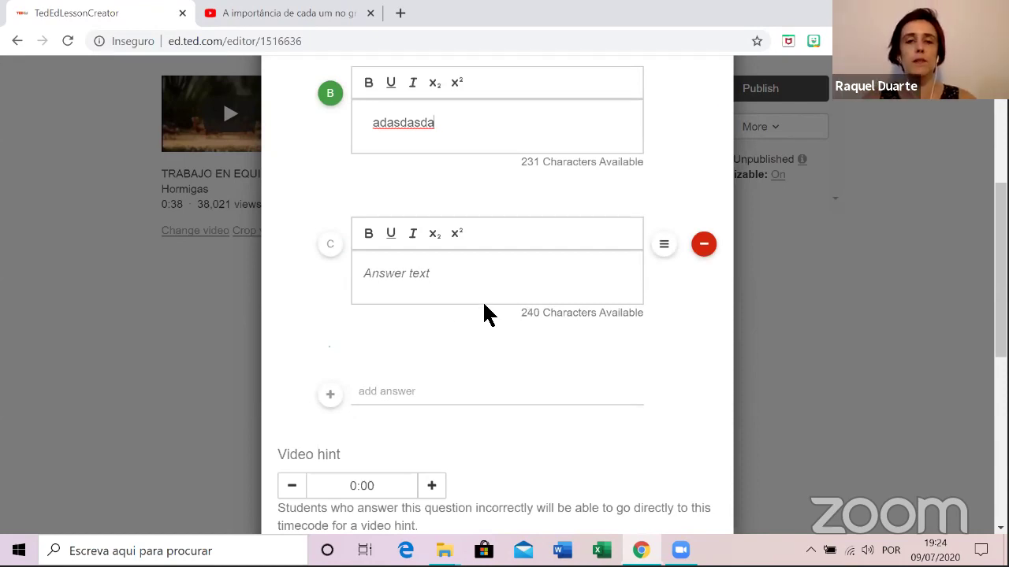
{"action": "scroll", "coordinate": [535, 304], "scroll_direction": "up", "scroll_amount": 1}
{"action": "scroll", "coordinate": [542, 310], "scroll_direction": "up", "scroll_amount": 3}
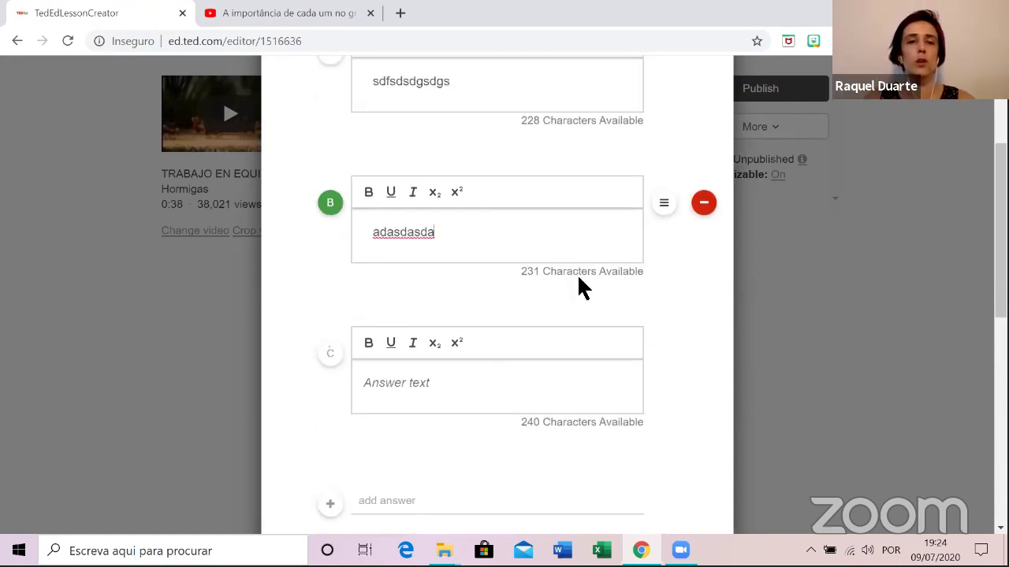
{"action": "scroll", "coordinate": [612, 427], "scroll_direction": "down", "scroll_amount": 2}
{"action": "scroll", "coordinate": [615, 430], "scroll_direction": "down", "scroll_amount": 2}
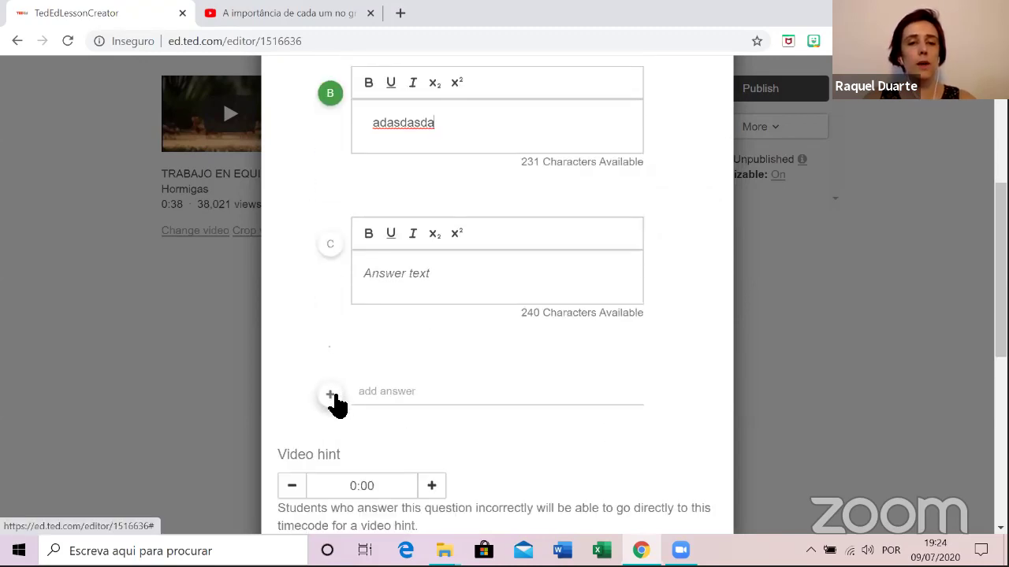
{"action": "left_click", "coordinate": [444, 286]}
{"action": "type", "text": "dasd"}
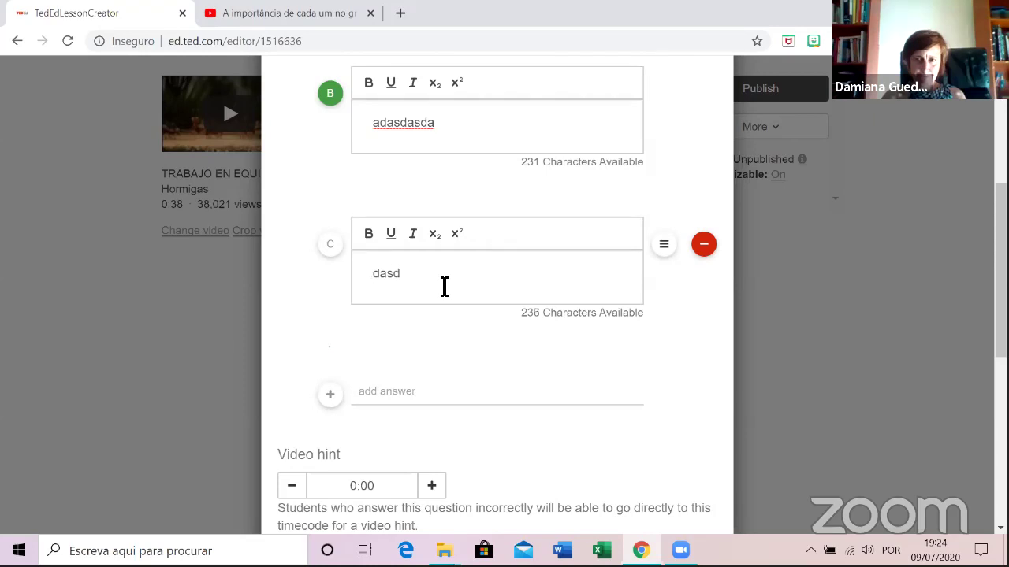
{"action": "type", "text": "adasda"}
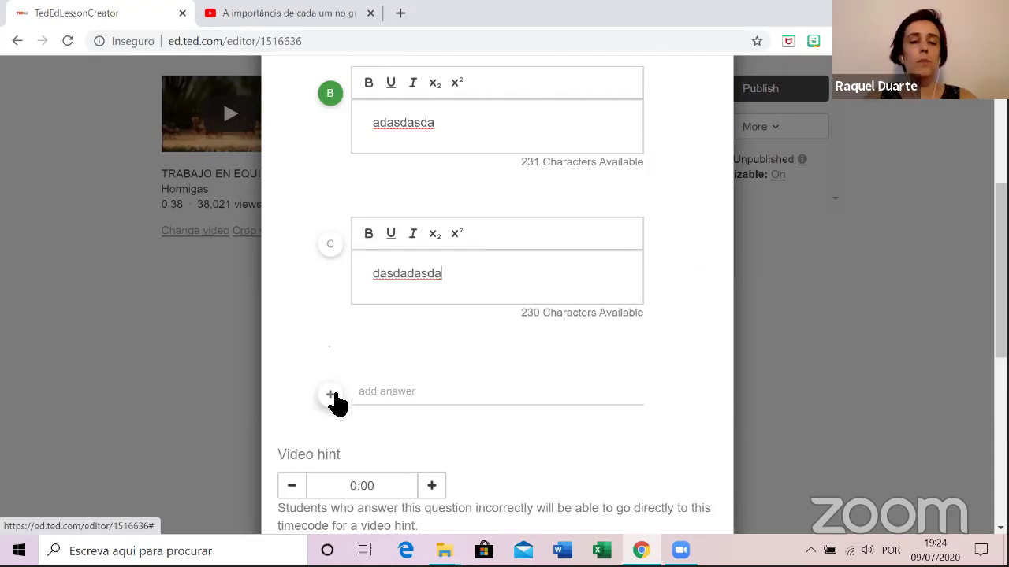
{"action": "left_click", "coordinate": [331, 395]}
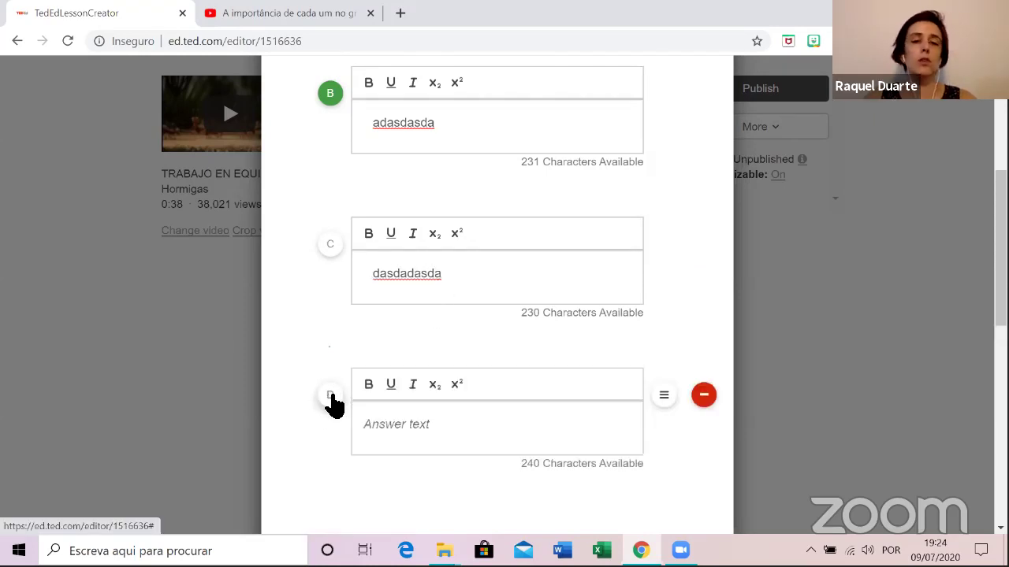
{"action": "scroll", "coordinate": [410, 430], "scroll_direction": "down", "scroll_amount": 1}
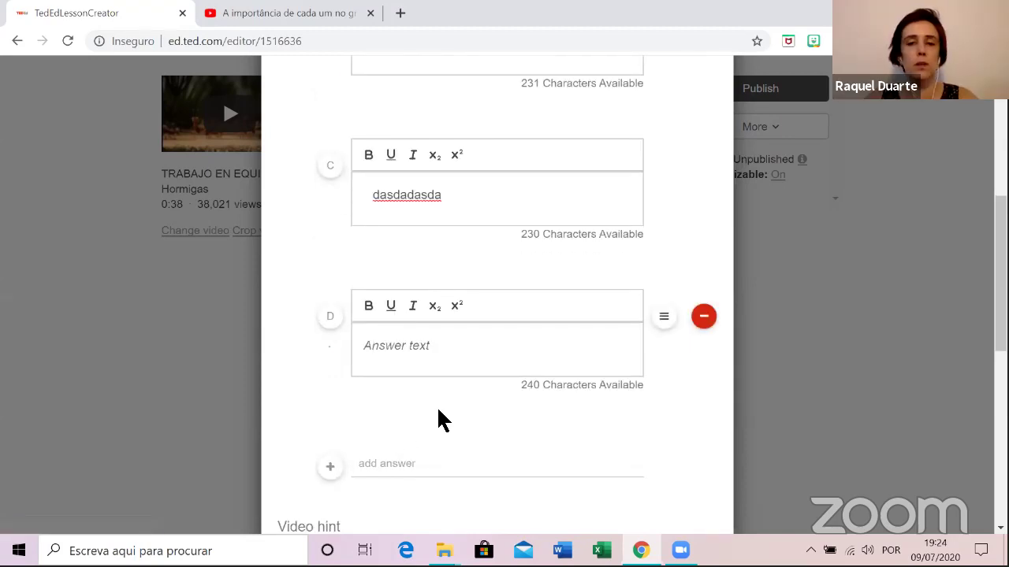
Review the multiple choice question's answers and the video hint section below them.
{"action": "scroll", "coordinate": [439, 412], "scroll_direction": "down", "scroll_amount": 1}
{"action": "scroll", "coordinate": [461, 354], "scroll_direction": "up", "scroll_amount": 2}
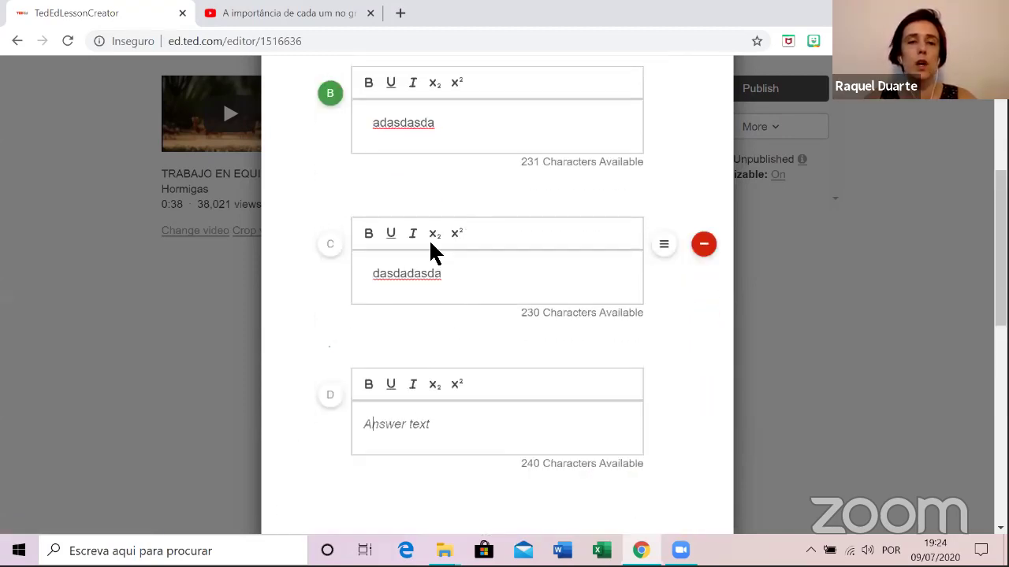
{"action": "scroll", "coordinate": [452, 351], "scroll_direction": "down", "scroll_amount": 1}
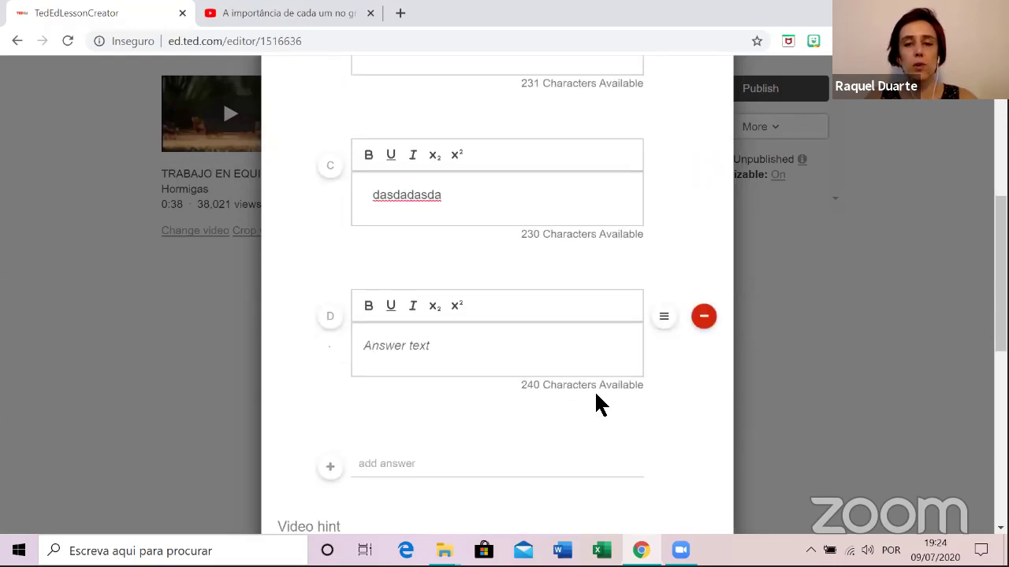
{"action": "scroll", "coordinate": [615, 360], "scroll_direction": "down", "scroll_amount": 2}
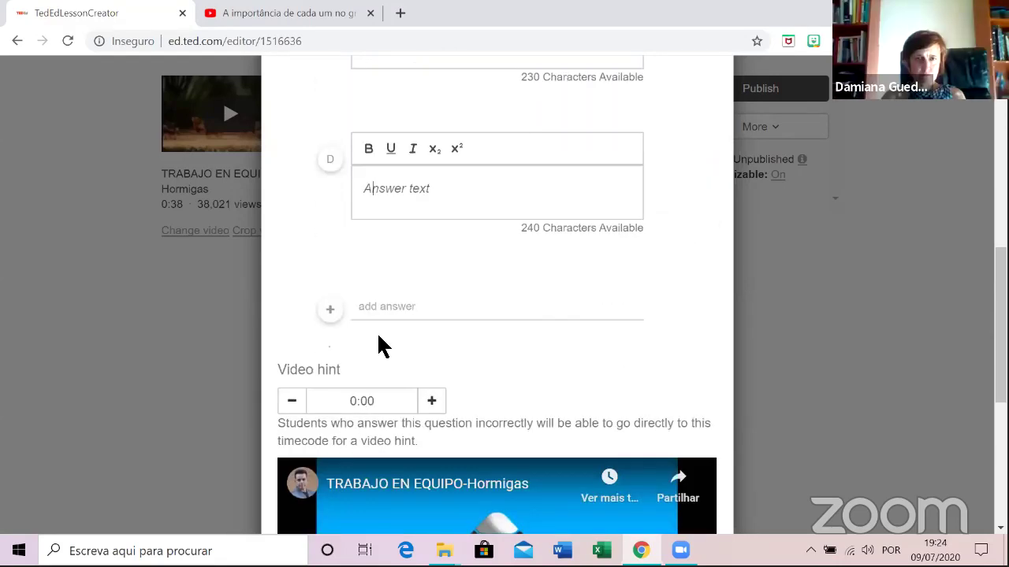
{"action": "scroll", "coordinate": [387, 333], "scroll_direction": "down", "scroll_amount": 1}
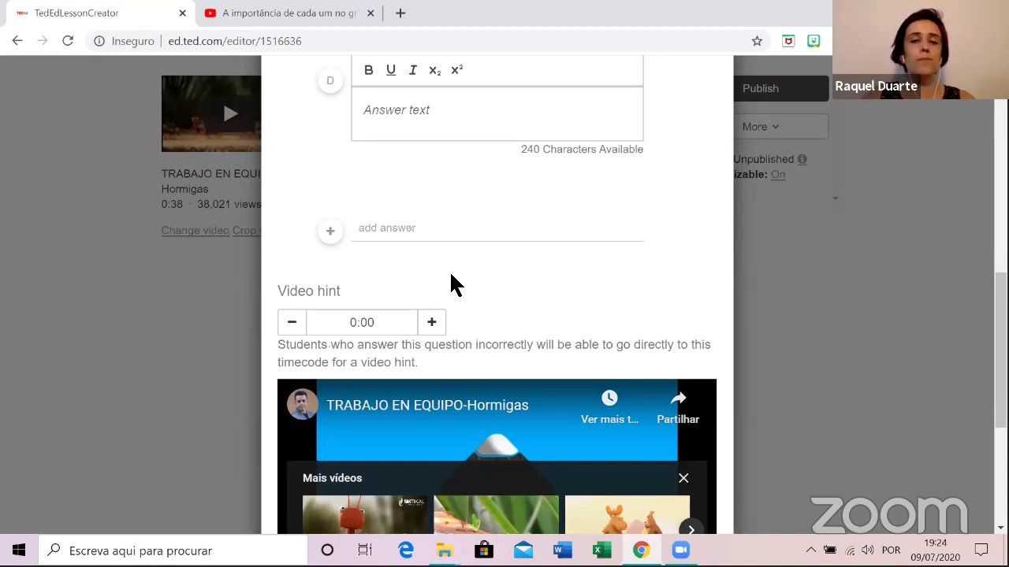
{"action": "scroll", "coordinate": [504, 276], "scroll_direction": "down", "scroll_amount": 1}
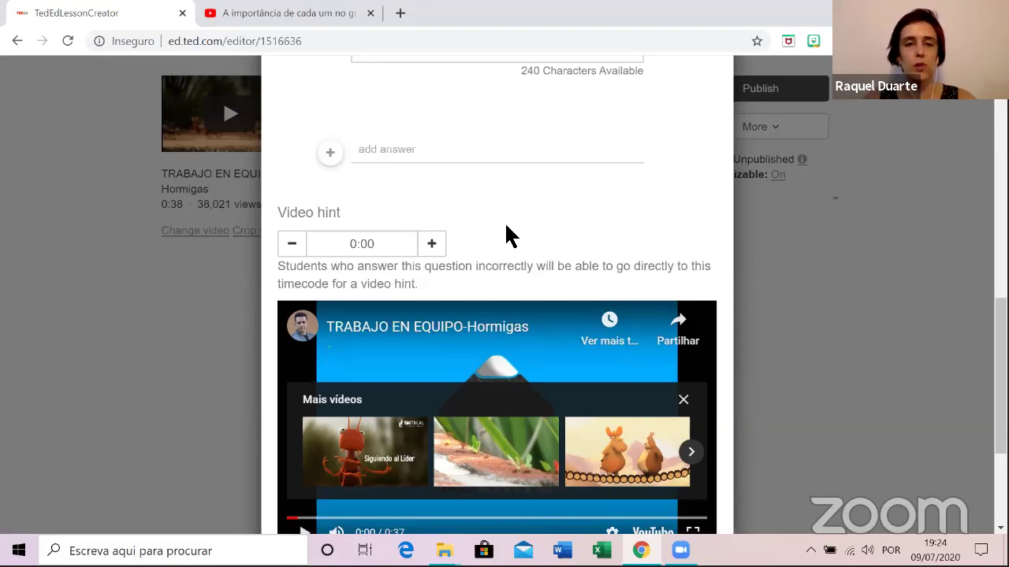
{"action": "scroll", "coordinate": [539, 212], "scroll_direction": "down", "scroll_amount": 1}
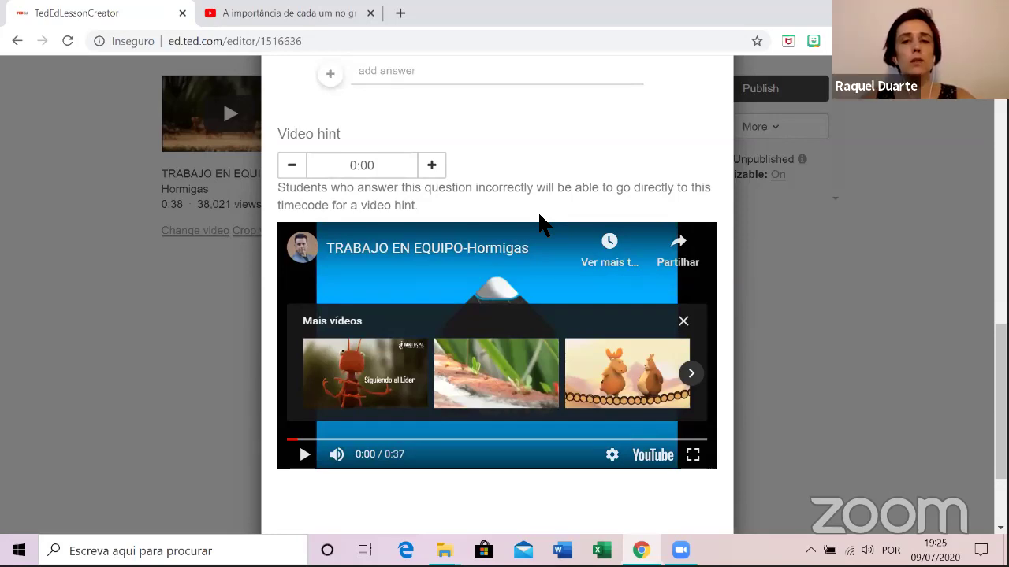
{"action": "scroll", "coordinate": [543, 225], "scroll_direction": "down", "scroll_amount": 1}
{"action": "scroll", "coordinate": [552, 265], "scroll_direction": "up", "scroll_amount": 1}
{"action": "scroll", "coordinate": [563, 199], "scroll_direction": "up", "scroll_amount": 1}
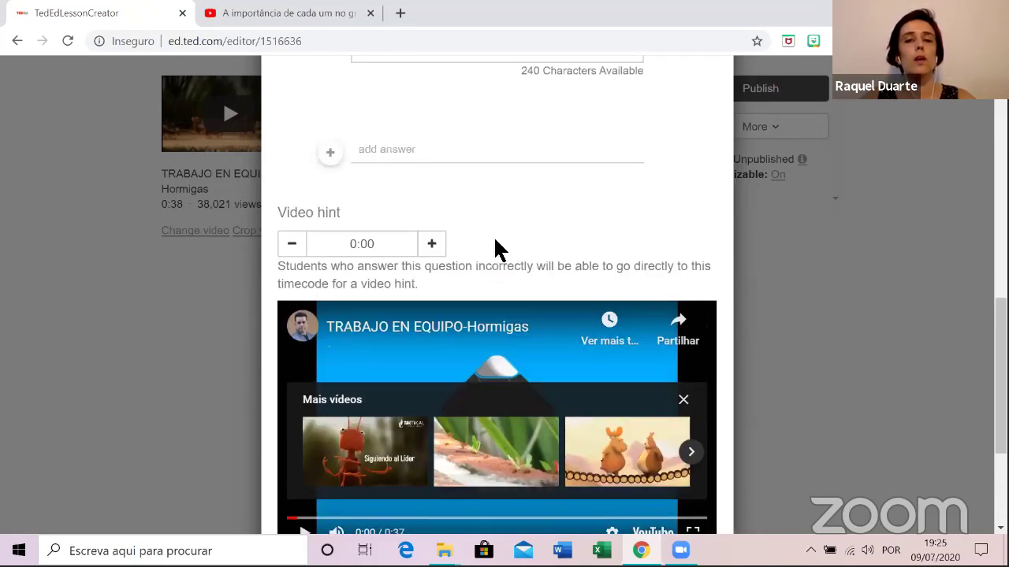
{"action": "scroll", "coordinate": [498, 233], "scroll_direction": "down", "scroll_amount": 1}
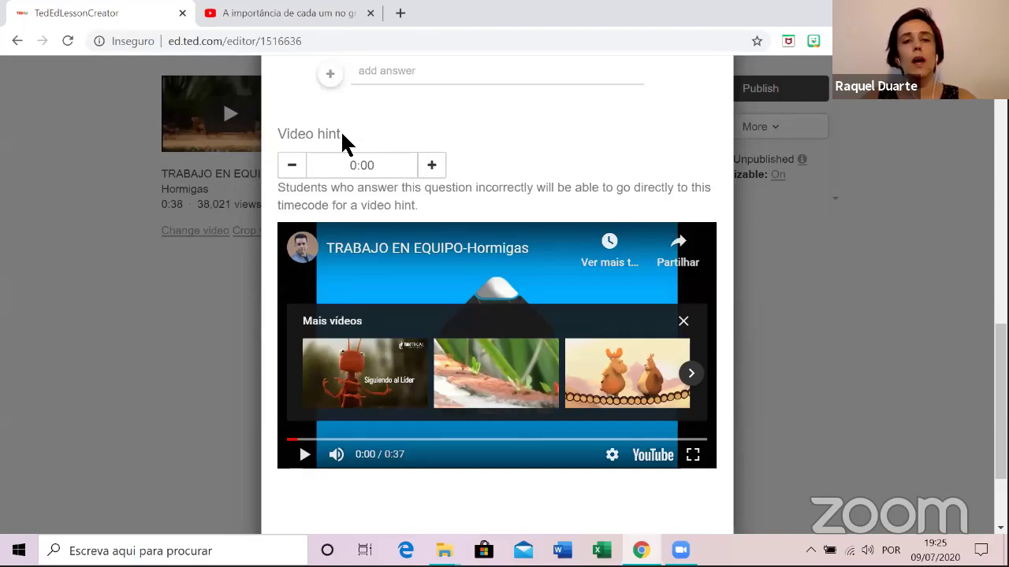
Set the question's video hint timecode to 0:44.
{"action": "left_click", "coordinate": [387, 169]}
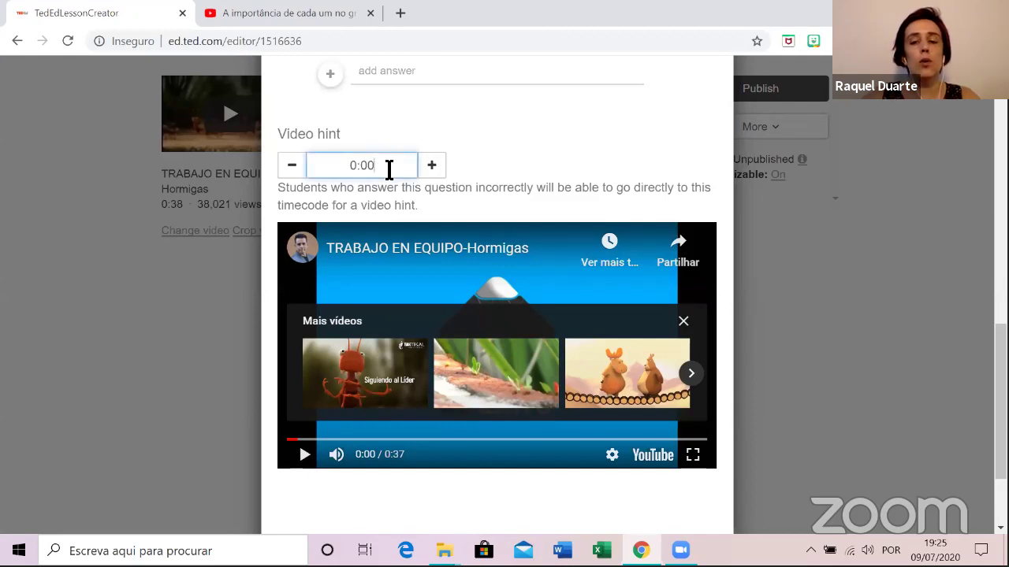
{"action": "key", "text": "BackSpace"}
{"action": "key", "text": "BackSpace"}
{"action": "key", "text": "BackSpace"}
{"action": "key", "text": "BackSpace"}
{"action": "type", "text": "0:44"}
{"action": "key", "text": "BackSpace"}
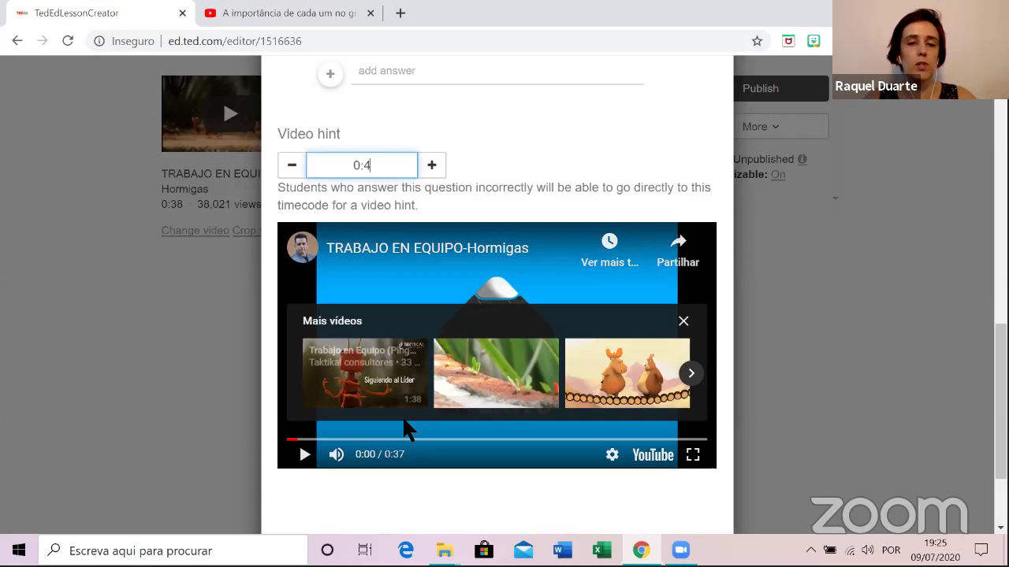
{"action": "type", "text": "4"}
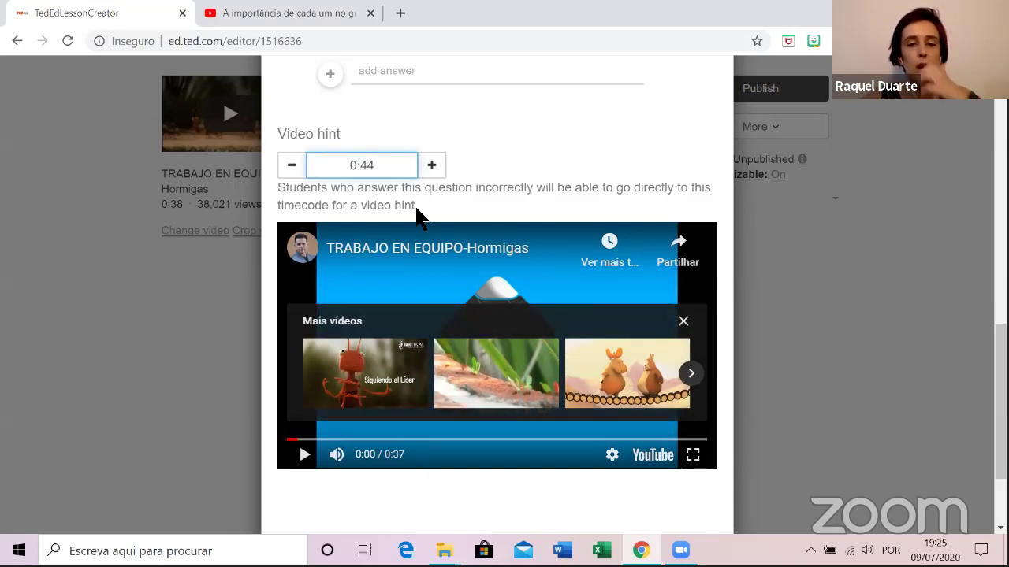
Set the video hint timecode to 0:3 and save the multiple choice question.
{"action": "key", "text": "BackSpace"}
{"action": "key", "text": "BackSpace"}
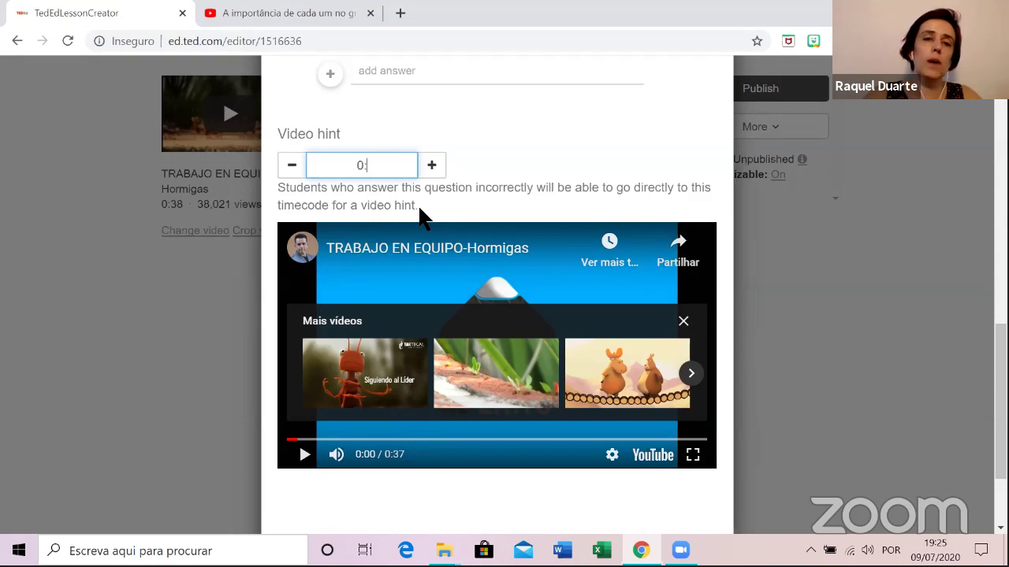
{"action": "type", "text": "3"}
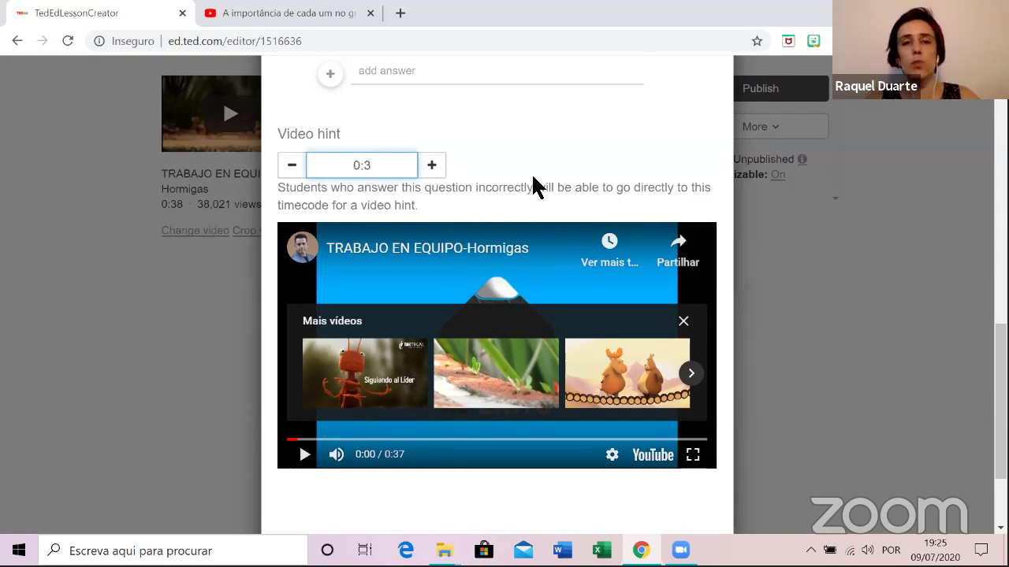
{"action": "scroll", "coordinate": [529, 180], "scroll_direction": "up", "scroll_amount": 4}
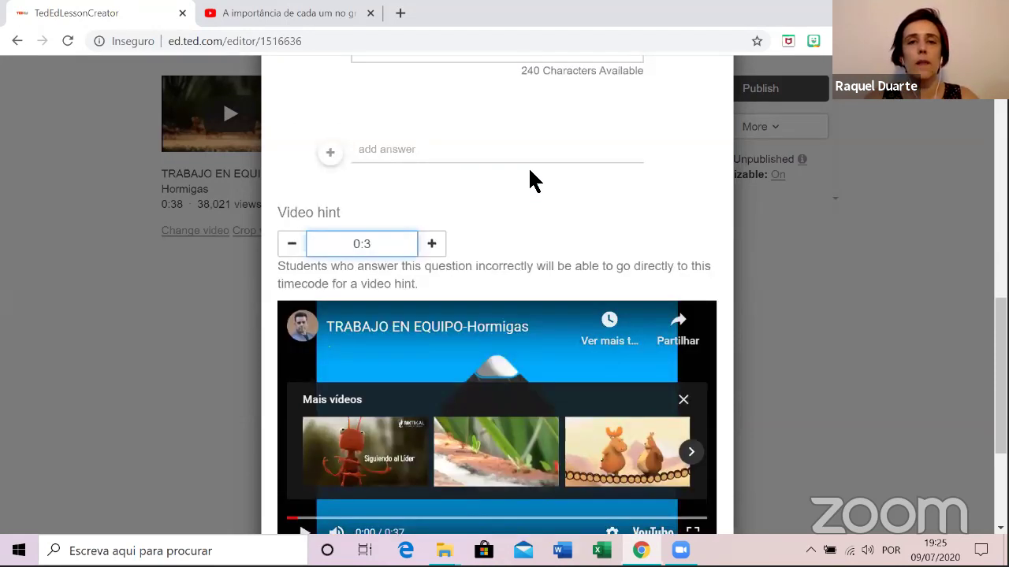
{"action": "scroll", "coordinate": [529, 180], "scroll_direction": "up", "scroll_amount": 1}
{"action": "scroll", "coordinate": [528, 180], "scroll_direction": "down", "scroll_amount": 4}
{"action": "scroll", "coordinate": [528, 225], "scroll_direction": "down", "scroll_amount": 2}
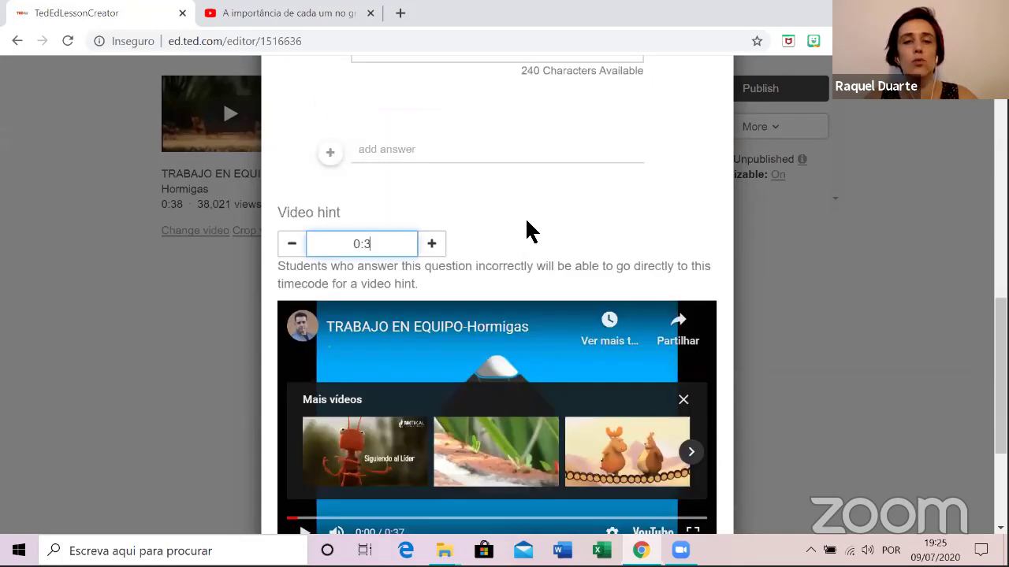
{"action": "scroll", "coordinate": [539, 227], "scroll_direction": "down", "scroll_amount": 2}
{"action": "scroll", "coordinate": [410, 503], "scroll_direction": "down", "scroll_amount": 1}
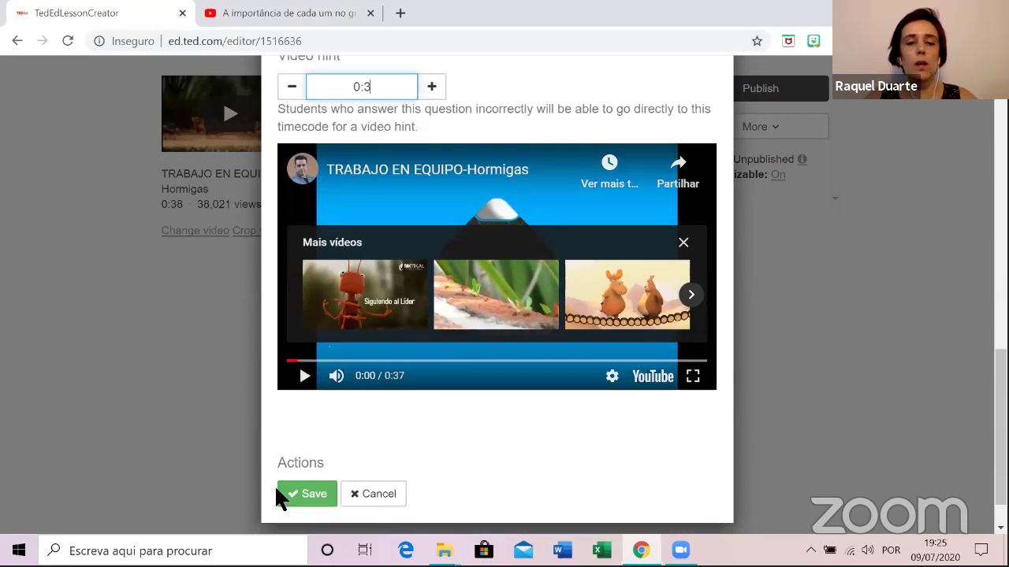
{"action": "left_click", "coordinate": [304, 502]}
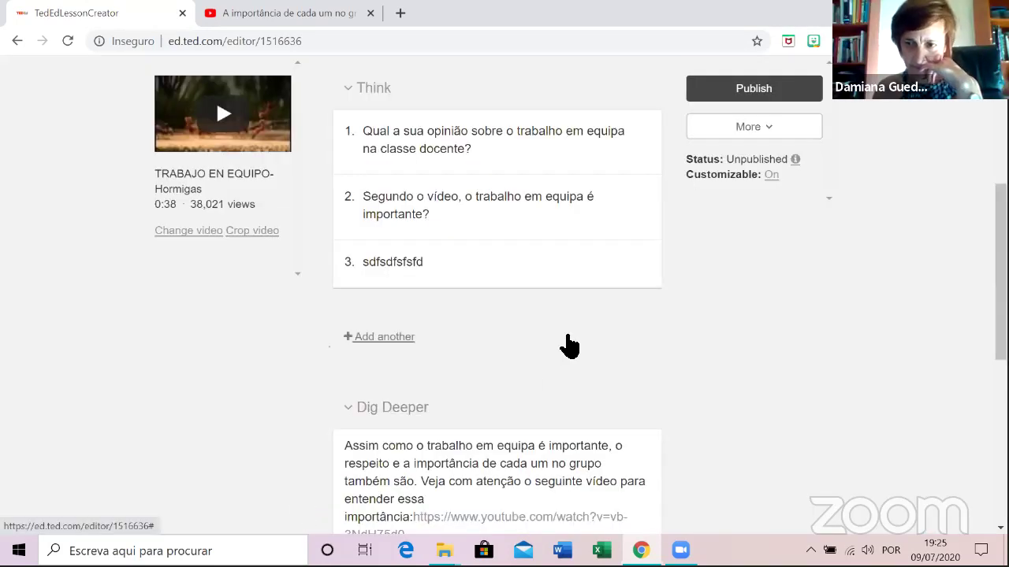
Create a new open answer question in the Think section.
{"action": "scroll", "coordinate": [562, 344], "scroll_direction": "up", "scroll_amount": 1}
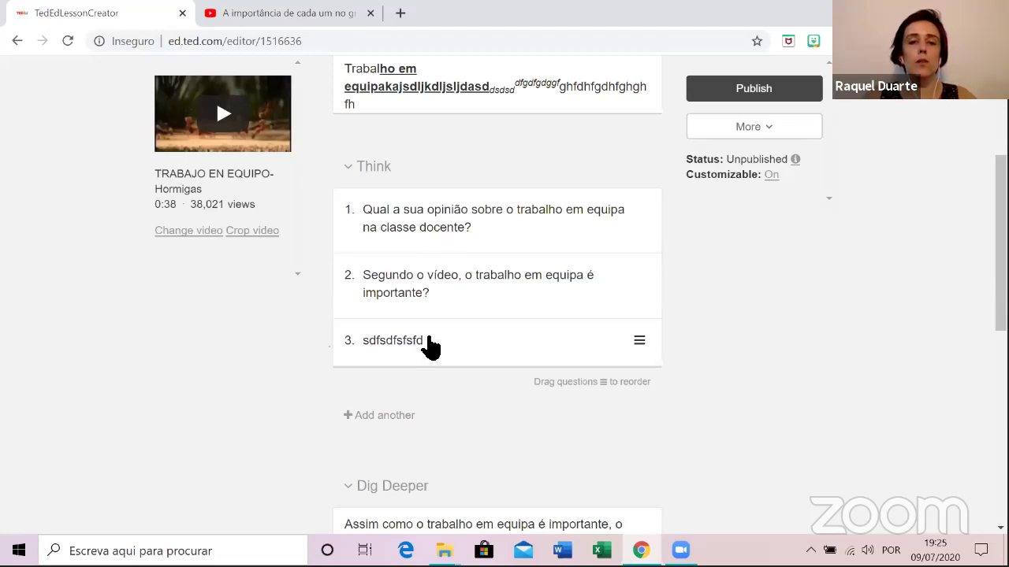
{"action": "left_click", "coordinate": [393, 421]}
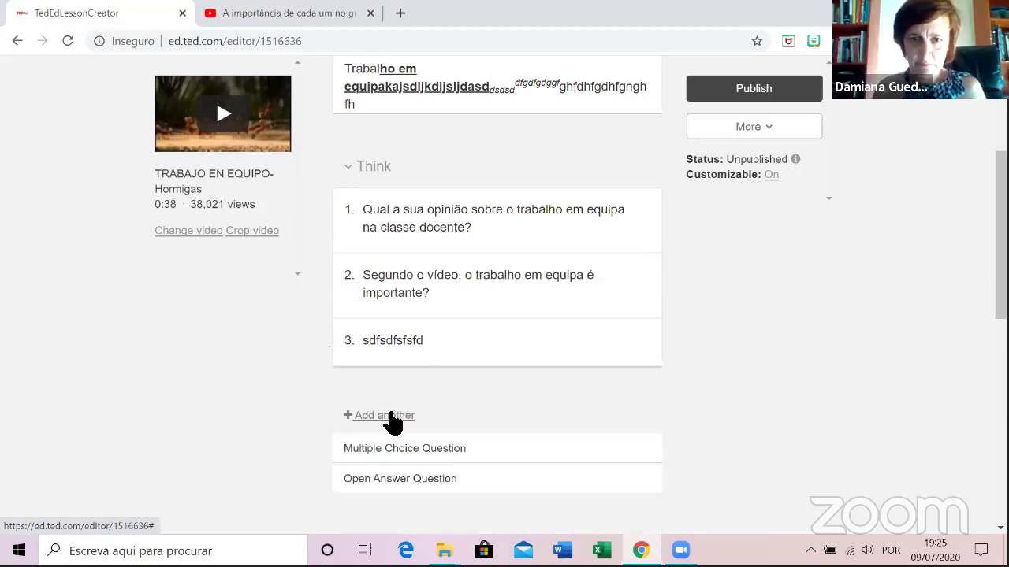
{"action": "scroll", "coordinate": [394, 418], "scroll_direction": "down", "scroll_amount": 1}
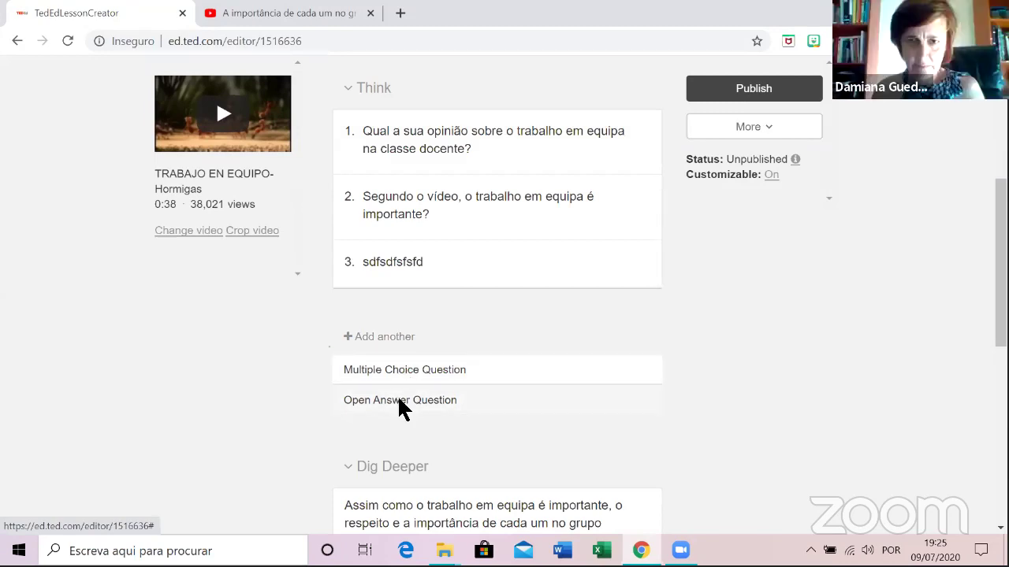
{"action": "left_click", "coordinate": [400, 402]}
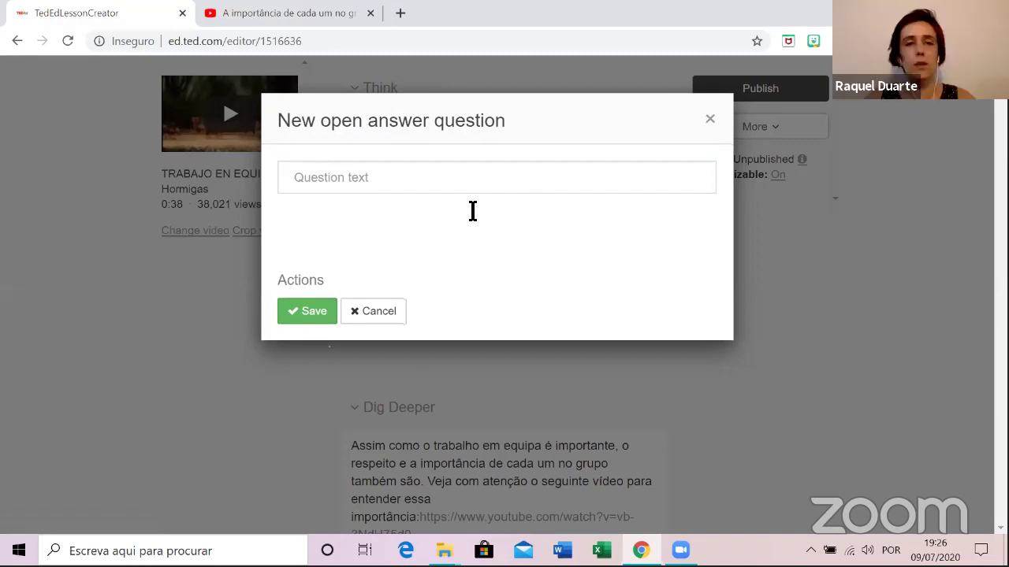
{"action": "left_click", "coordinate": [473, 192]}
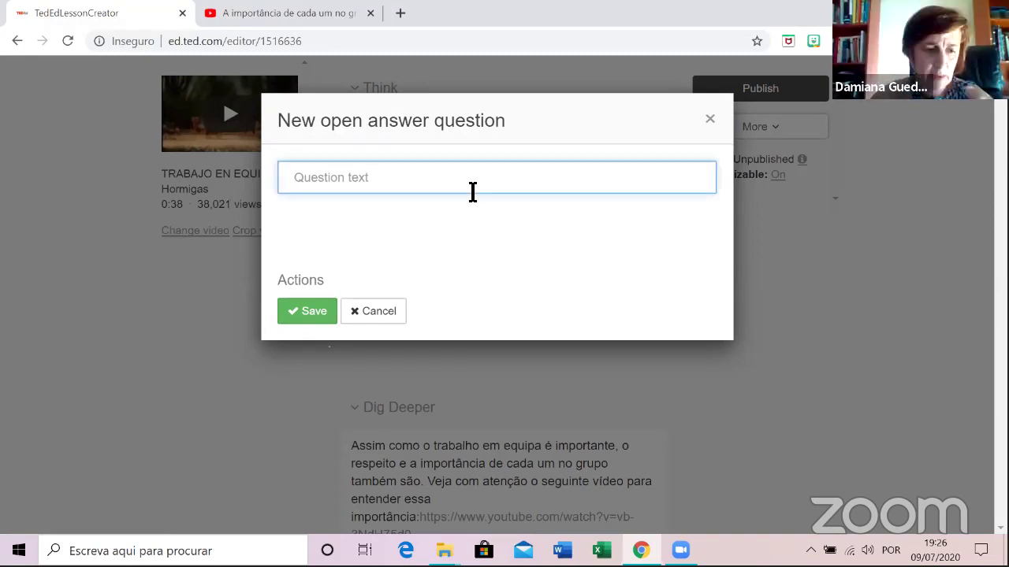
Enter "Consideras importante o trabalho em equipa? Dá a tua opinião" as the open answer question's text and save it.
{"action": "type", "text": "con"}
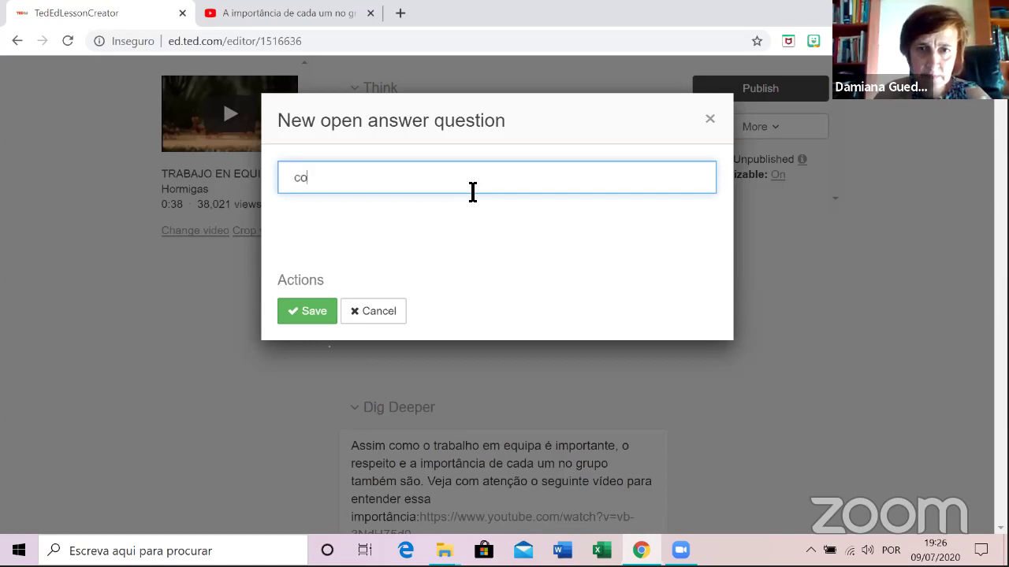
{"action": "key", "text": "BackSpace"}
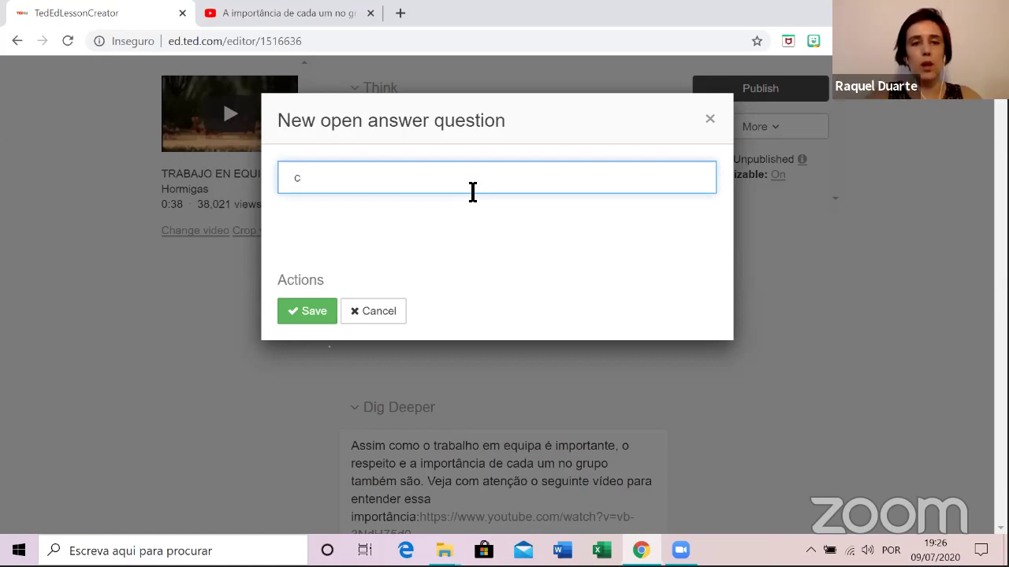
{"action": "key", "text": "BackSpace"}
{"action": "type", "text": "S"}
{"action": "key", "text": "BackSpace"}
{"action": "type", "text": "Consi"}
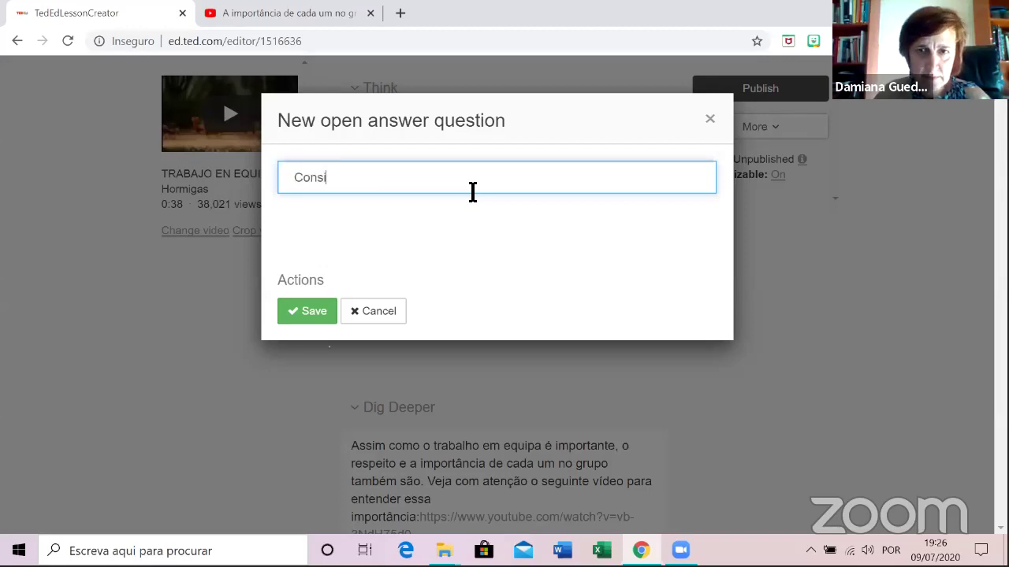
{"action": "type", "text": "deras importanten"}
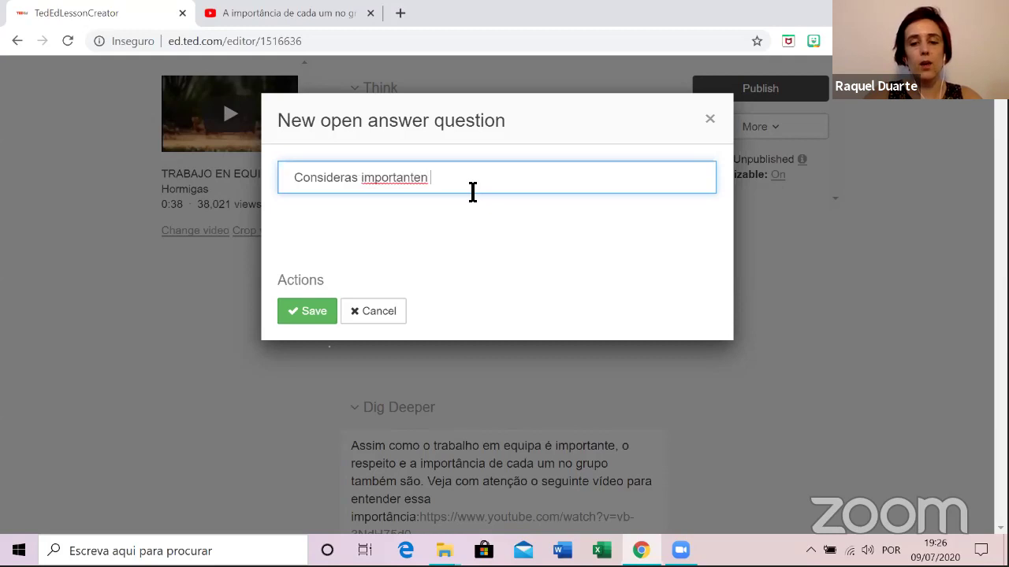
{"action": "key", "text": "BackSpace"}
{"action": "type", "text": "o "}
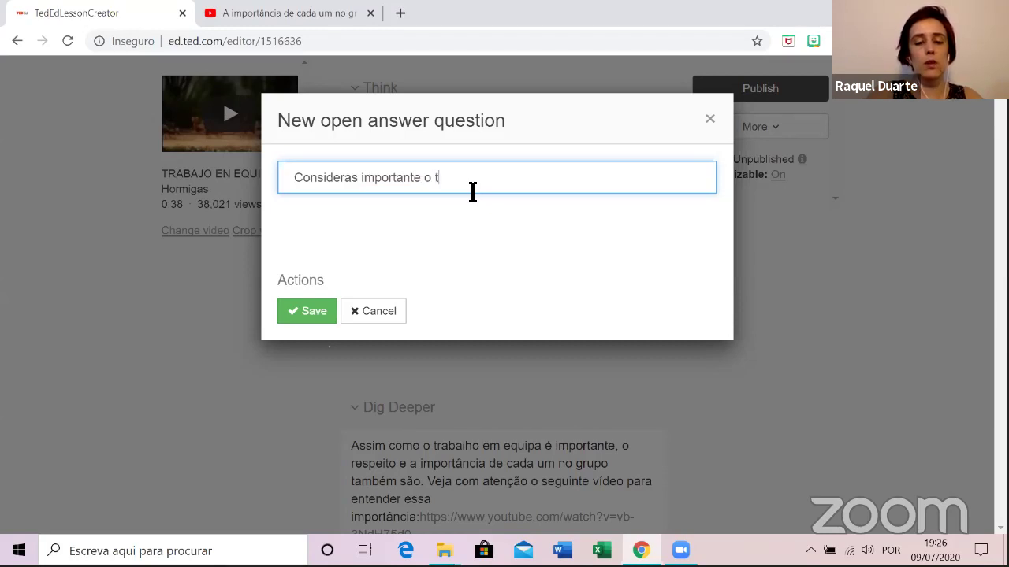
{"action": "type", "text": "trabalho em equipa"}
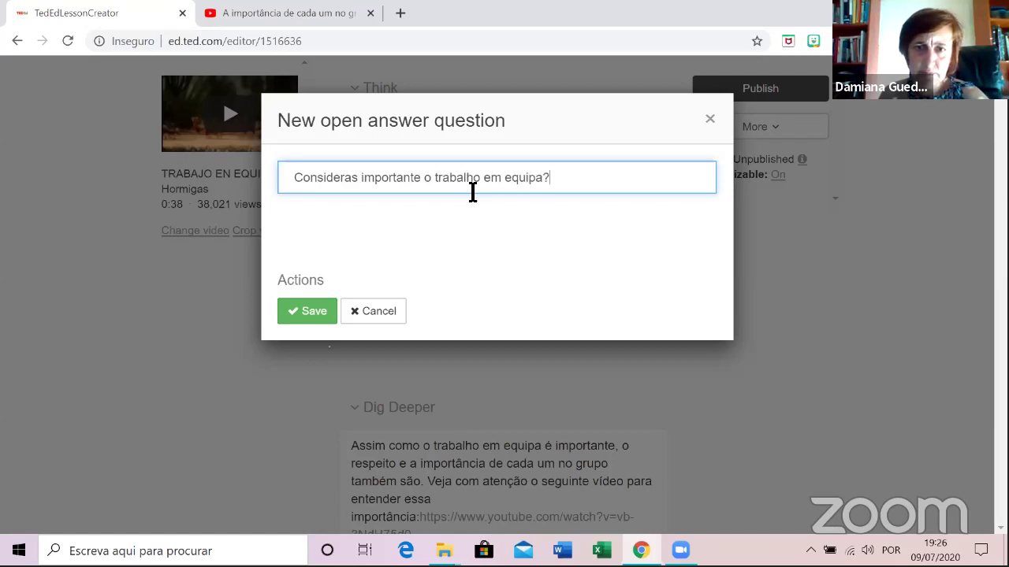
{"action": "type", "text": "? d"}
{"action": "type", "text": "Dá "}
{"action": "type", "text": "a tua opinião"}
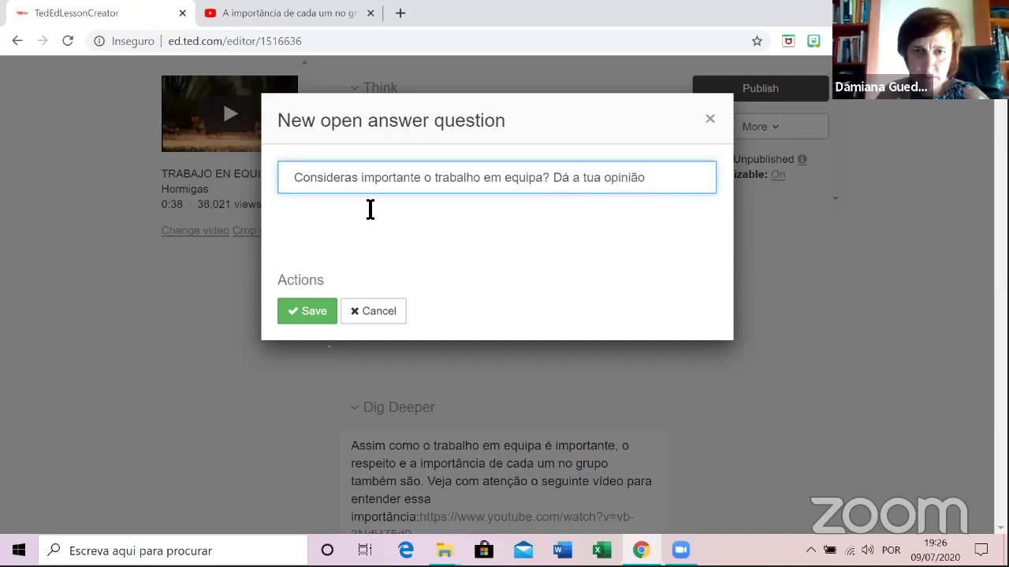
{"action": "left_click", "coordinate": [312, 312]}
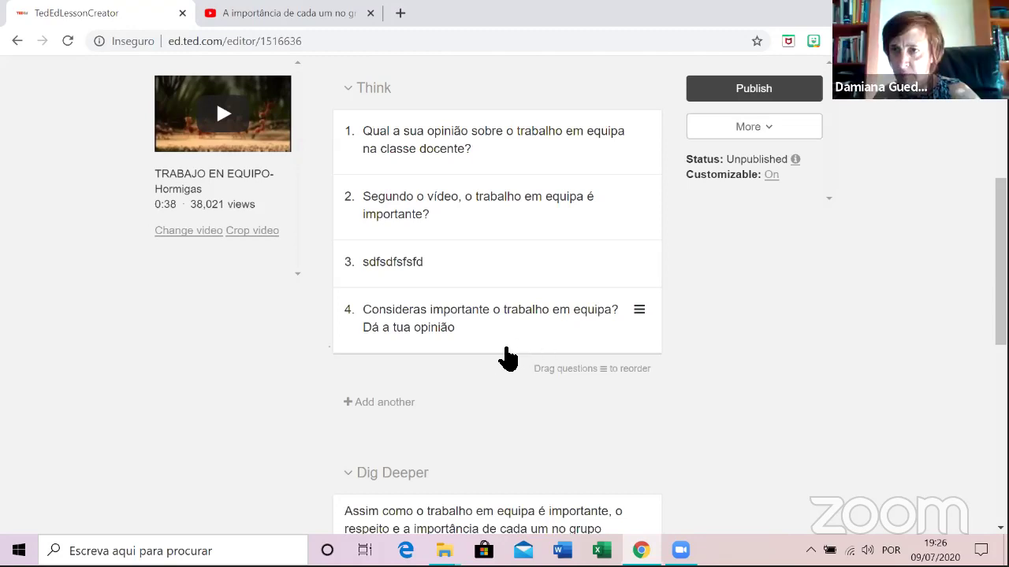
Reorder the Think questions so that "Consideras importante o trabalho em equipa?" comes third, above "sdfsdfsfsfd".
{"action": "scroll", "coordinate": [457, 371], "scroll_direction": "down", "scroll_amount": 1}
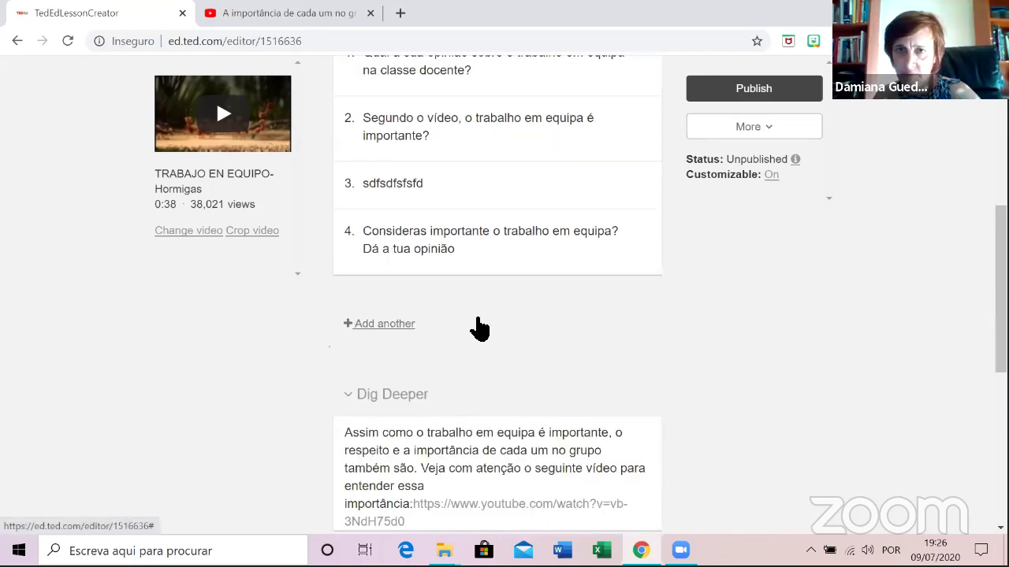
{"action": "triple_click", "coordinate": [480, 254]}
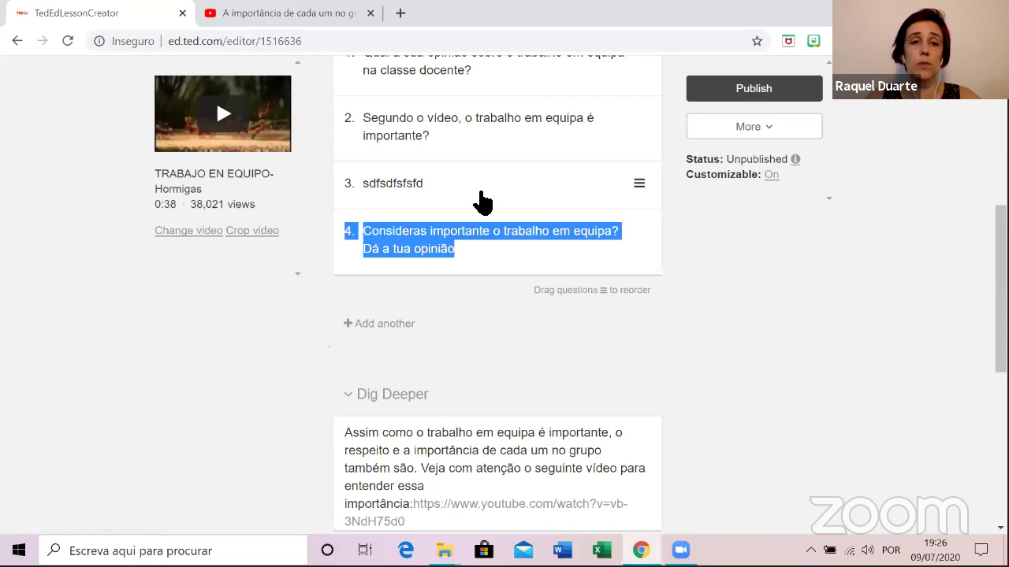
{"action": "left_click_drag", "start_coordinate": [642, 230], "coordinate": [643, 182]}
{"action": "left_click_drag", "start_coordinate": [643, 246], "coordinate": [650, 183]}
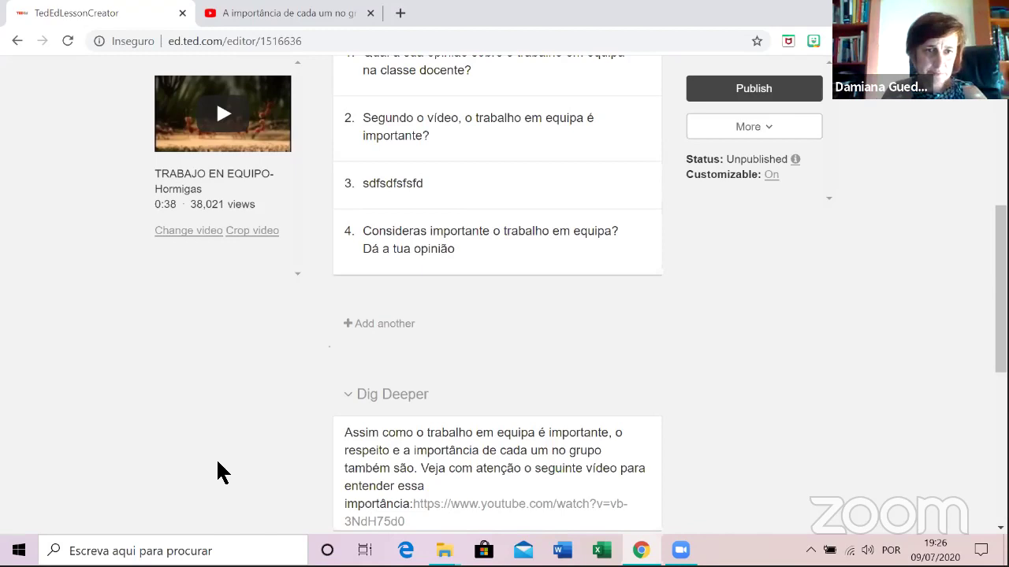
{"action": "left_click_drag", "start_coordinate": [642, 238], "coordinate": [637, 176]}
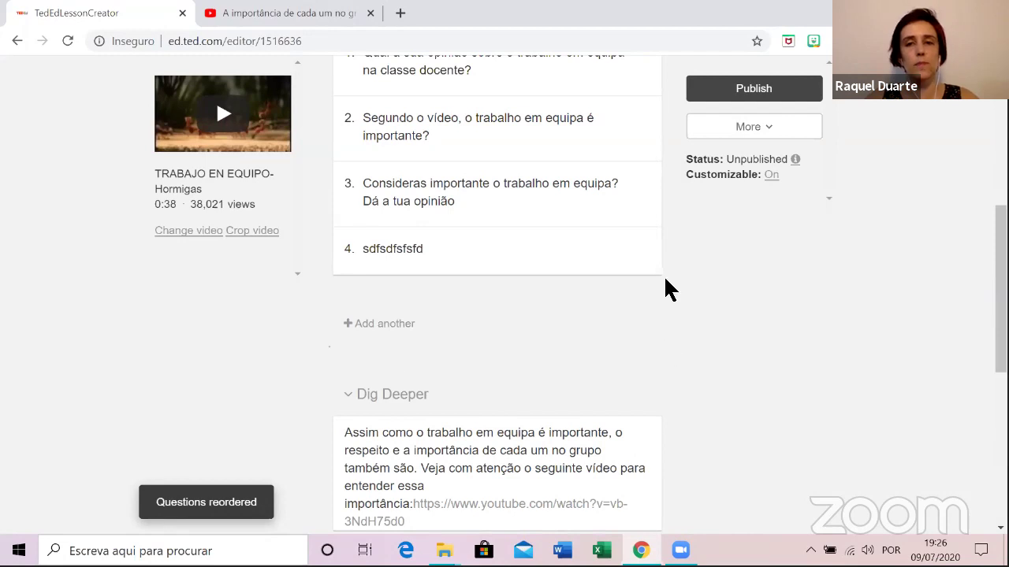
{"action": "scroll", "coordinate": [664, 297], "scroll_direction": "up", "scroll_amount": 1}
{"action": "scroll", "coordinate": [664, 297], "scroll_direction": "down", "scroll_amount": 2}
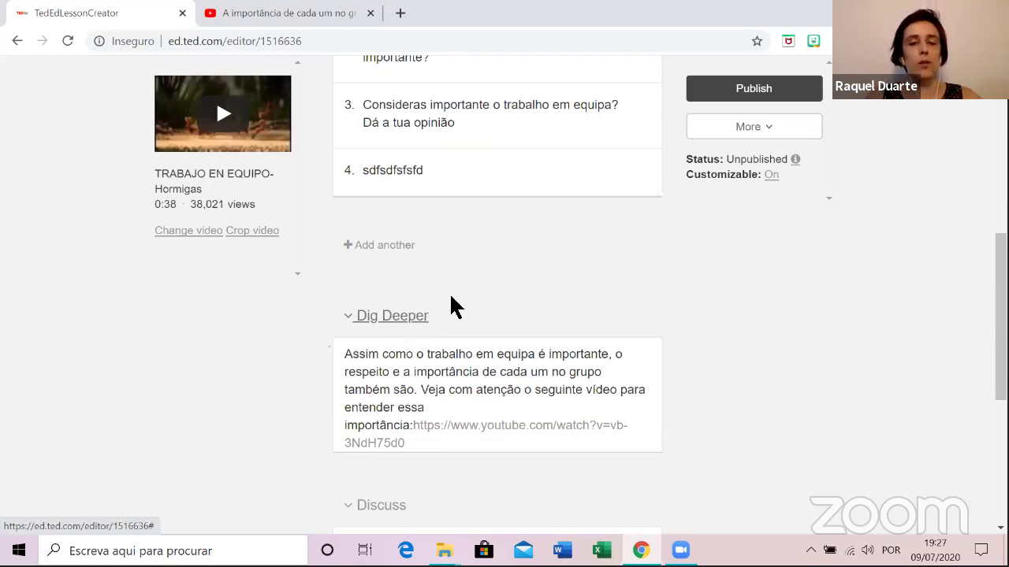
Open the Dig Deeper section's supplemental info, preview how the text will look in the lesson, and return to editing.
{"action": "scroll", "coordinate": [492, 298], "scroll_direction": "down", "scroll_amount": 1}
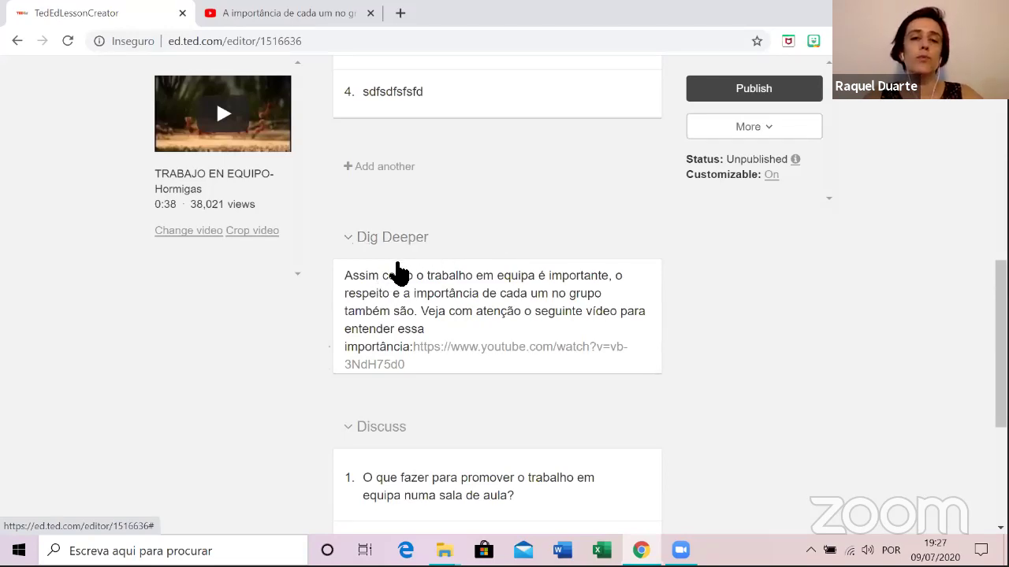
{"action": "scroll", "coordinate": [412, 293], "scroll_direction": "down", "scroll_amount": 2}
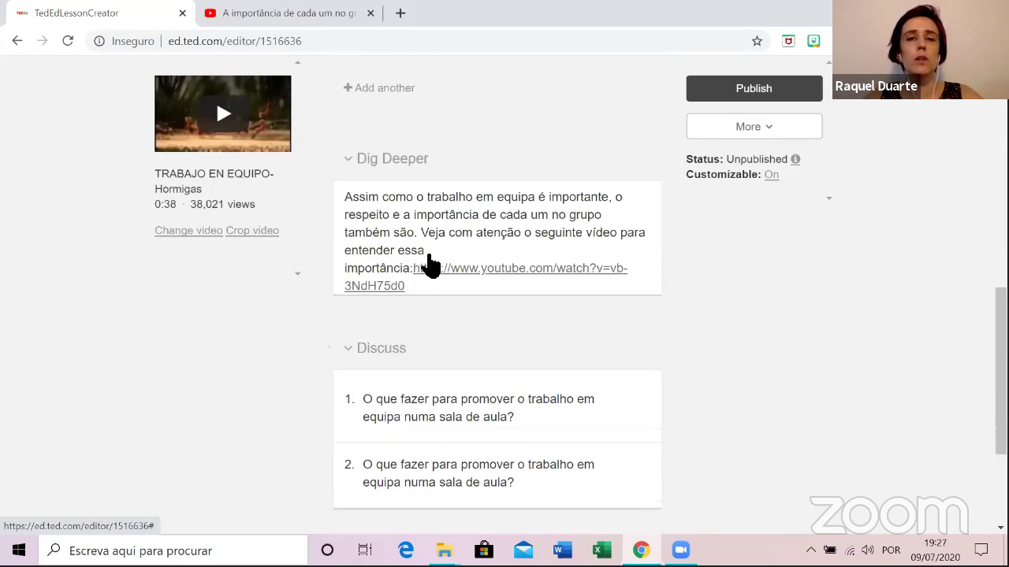
{"action": "left_click", "coordinate": [470, 236]}
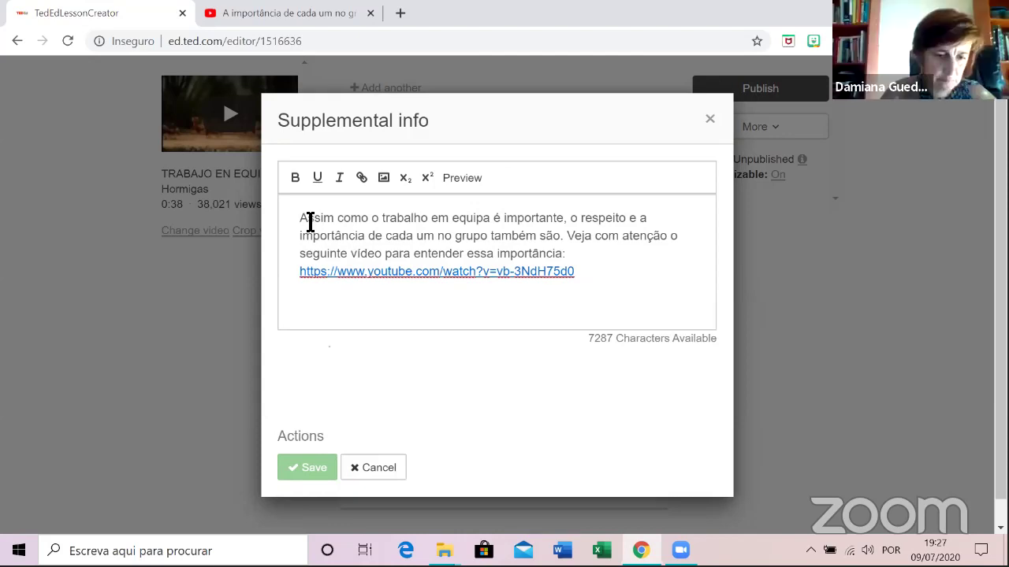
{"action": "left_click", "coordinate": [388, 234]}
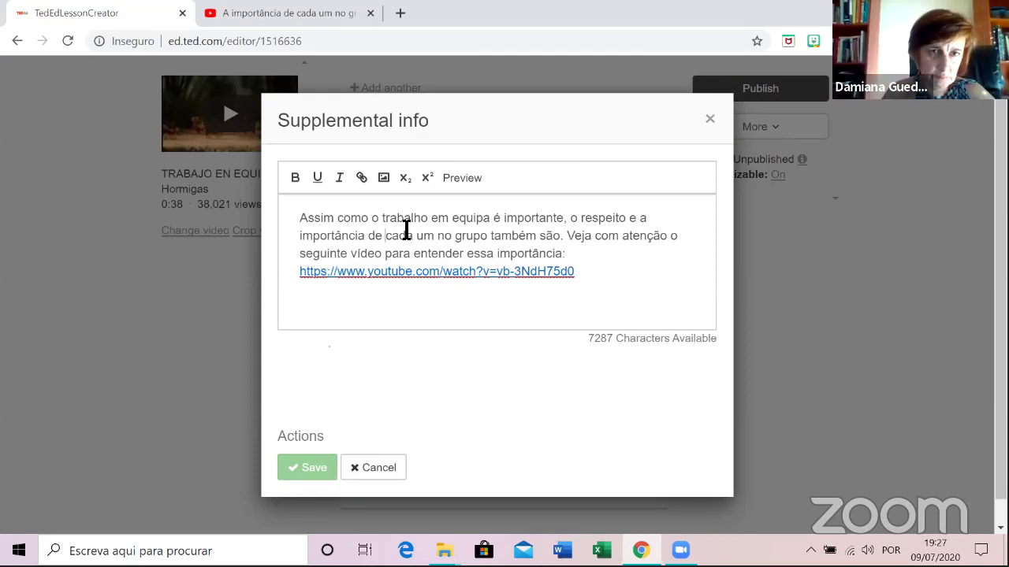
{"action": "left_click", "coordinate": [589, 256]}
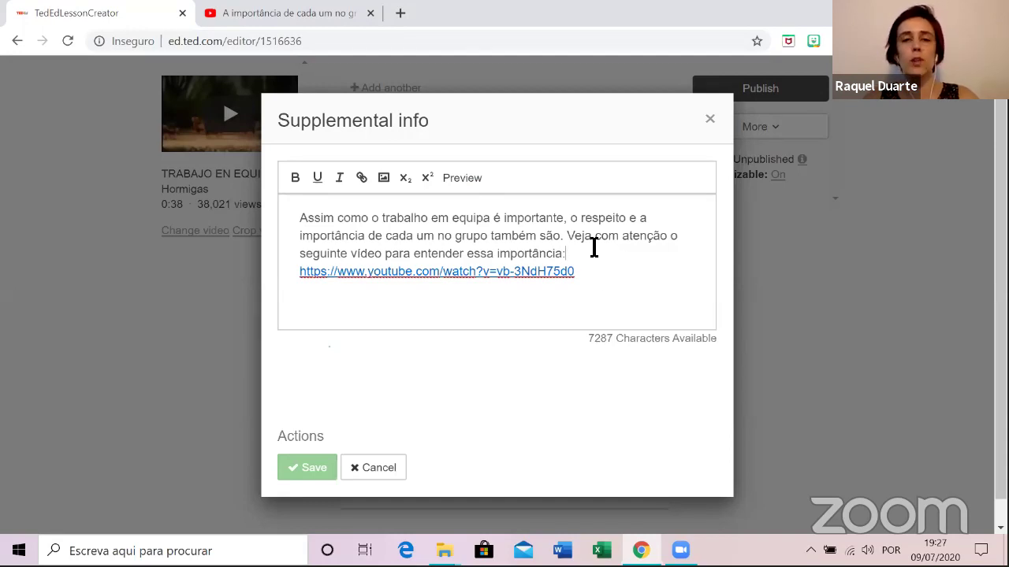
{"action": "left_click", "coordinate": [461, 180]}
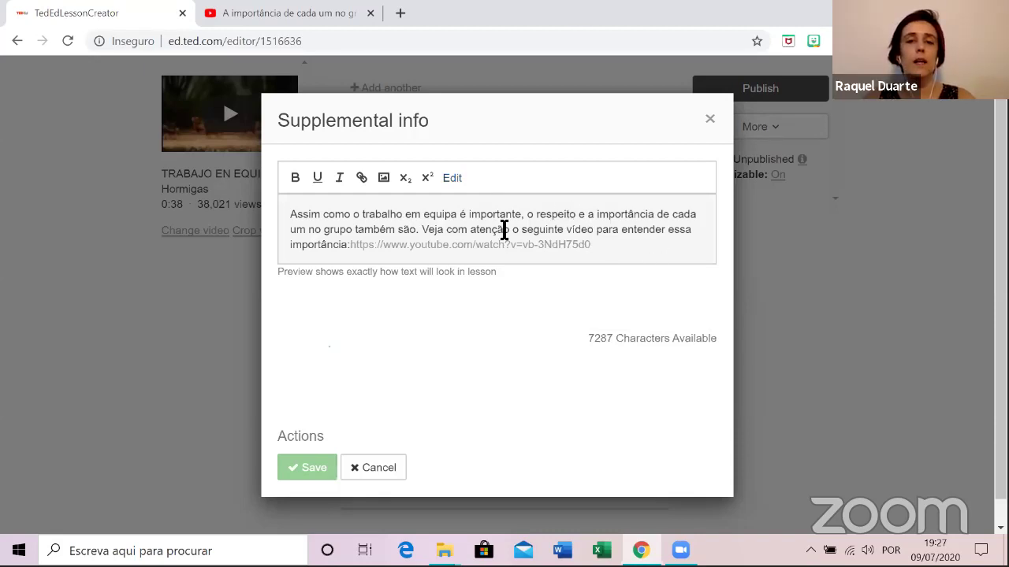
{"action": "left_click", "coordinate": [453, 180]}
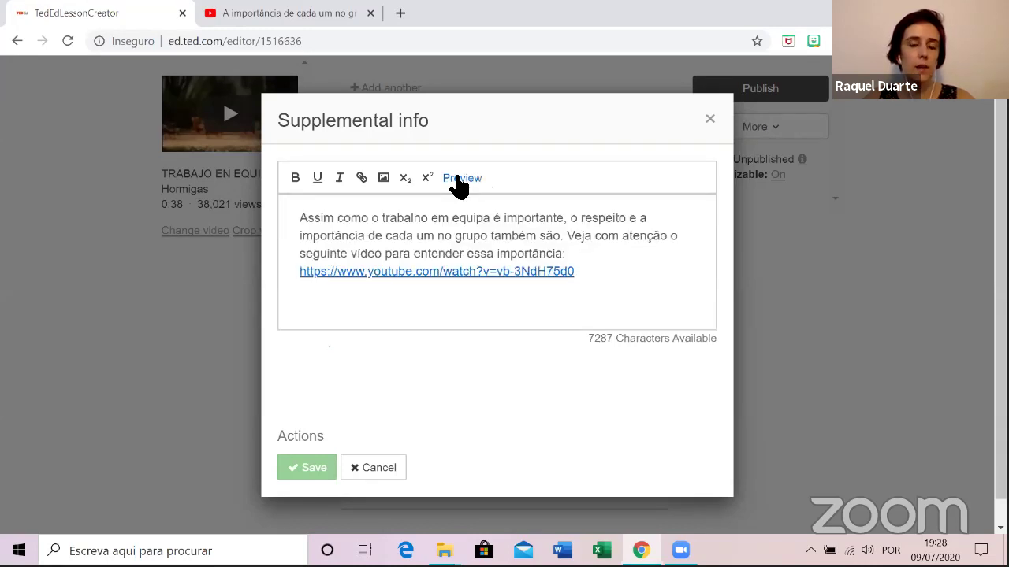
Add a blank line after the YouTube link in the Dig Deeper supplemental info and save it.
{"action": "left_click", "coordinate": [613, 262]}
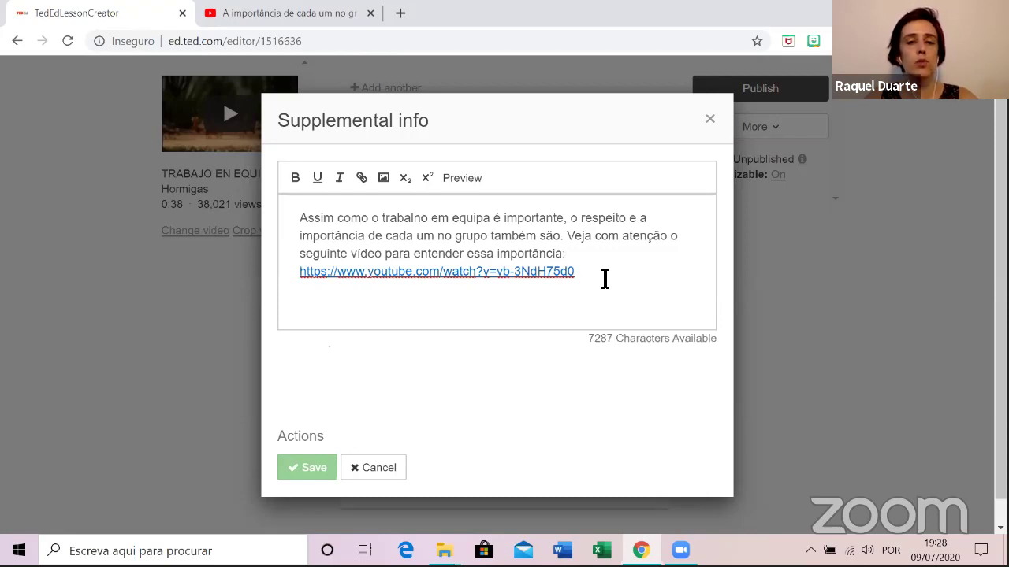
{"action": "key", "text": "Return"}
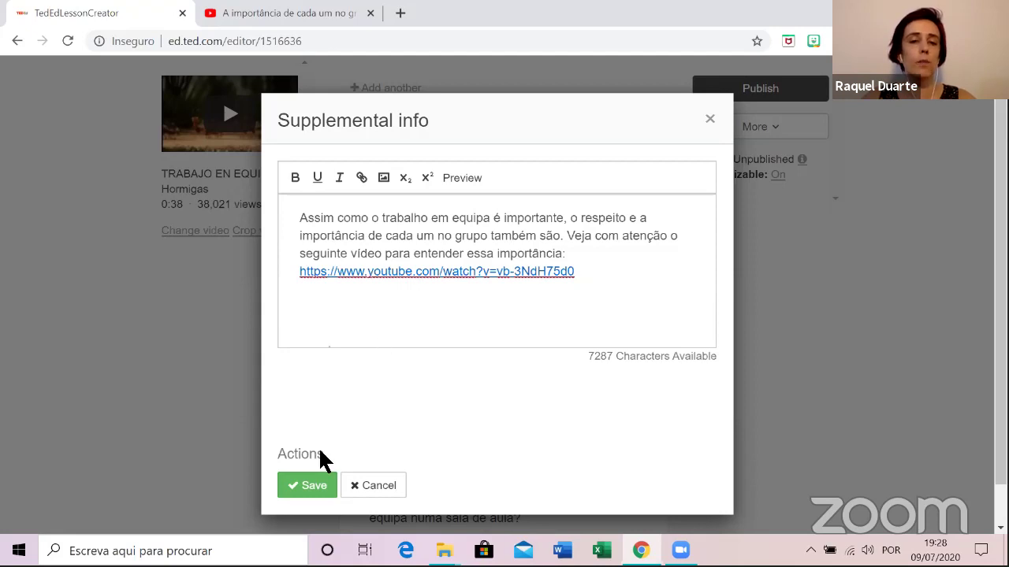
{"action": "left_click", "coordinate": [307, 485]}
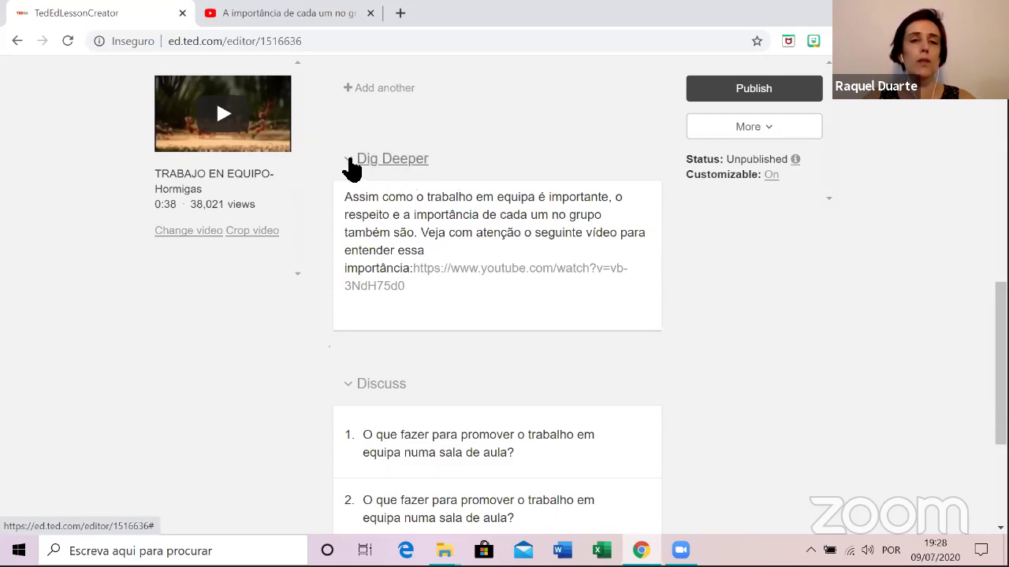
{"action": "scroll", "coordinate": [547, 247], "scroll_direction": "up", "scroll_amount": 2}
{"action": "scroll", "coordinate": [547, 248], "scroll_direction": "up", "scroll_amount": 3}
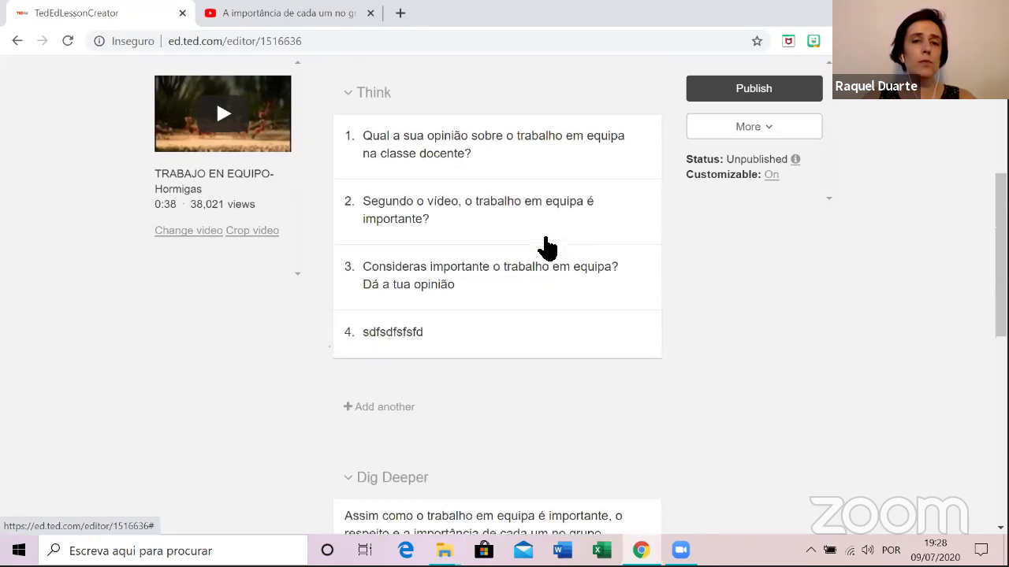
Collapse the Dig Deeper section of the lesson so that its text is hidden.
{"action": "scroll", "coordinate": [546, 248], "scroll_direction": "down", "scroll_amount": 2}
{"action": "scroll", "coordinate": [547, 247], "scroll_direction": "down", "scroll_amount": 2}
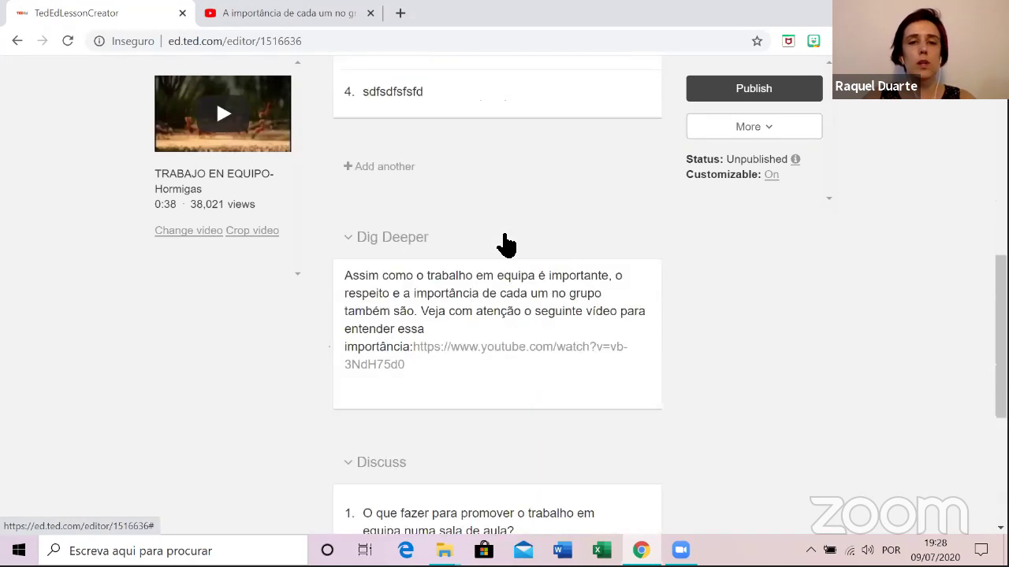
{"action": "left_click", "coordinate": [351, 238]}
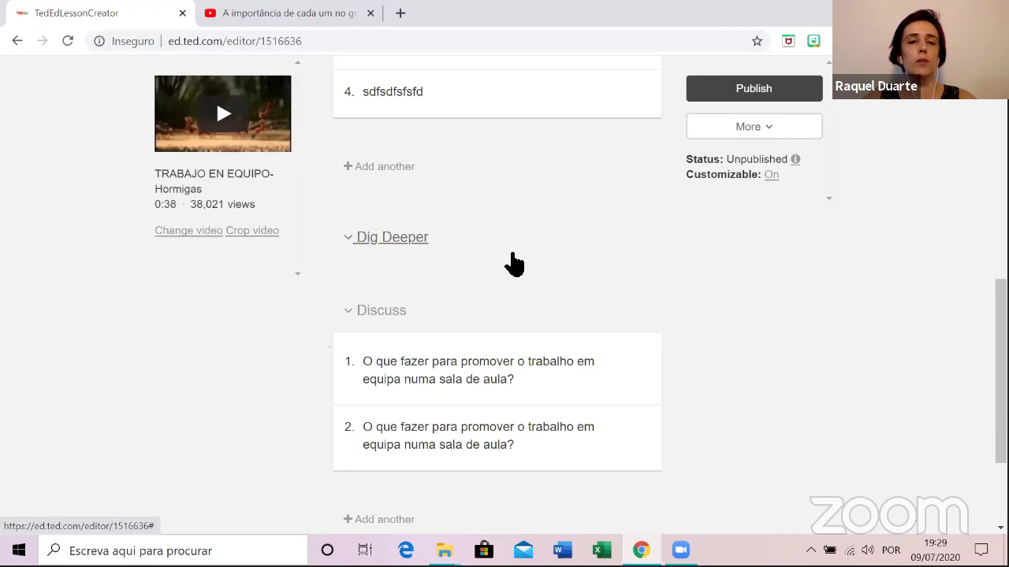
Try to move the second discussion question above the first in the Discuss section.
{"action": "scroll", "coordinate": [513, 264], "scroll_direction": "down", "scroll_amount": 2}
{"action": "scroll", "coordinate": [516, 260], "scroll_direction": "down", "scroll_amount": 1}
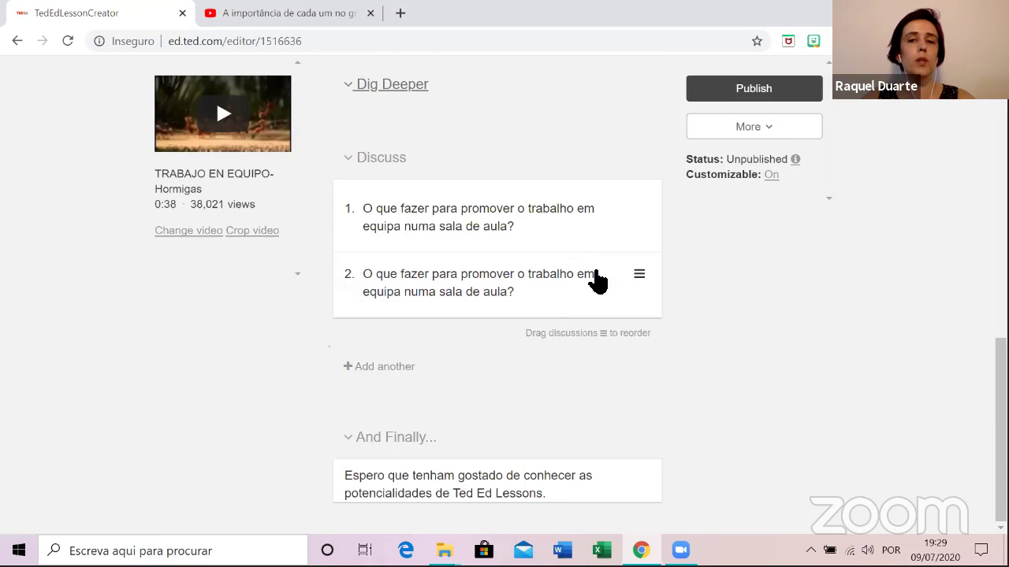
{"action": "left_click_drag", "start_coordinate": [639, 275], "coordinate": [637, 239]}
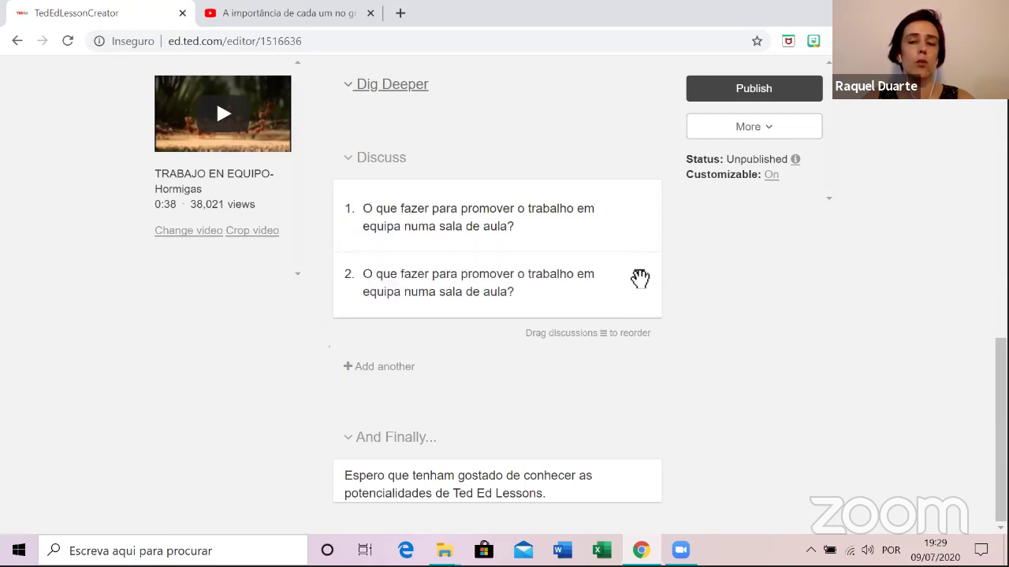
{"action": "left_click", "coordinate": [398, 369]}
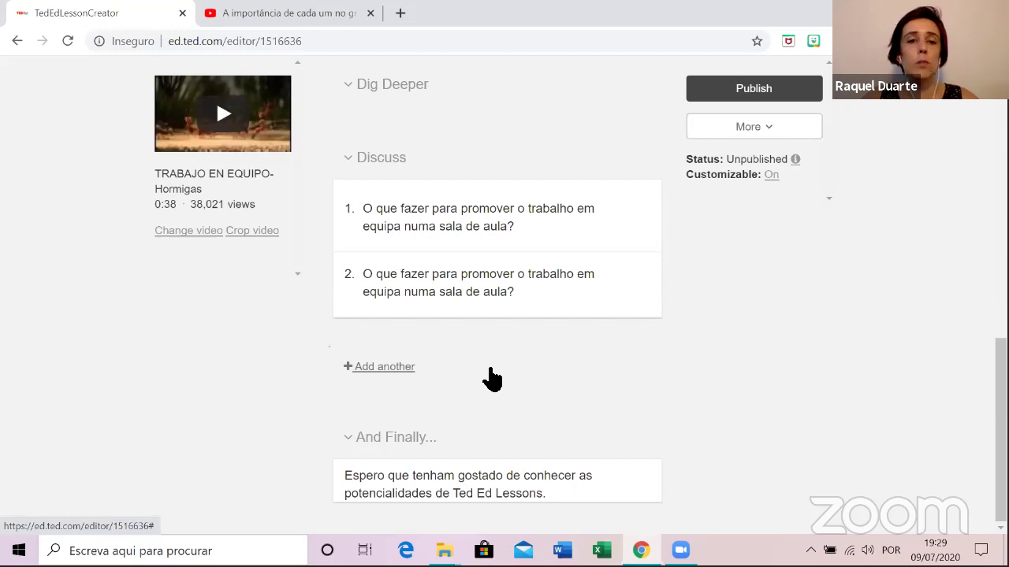
{"action": "left_click", "coordinate": [386, 366]}
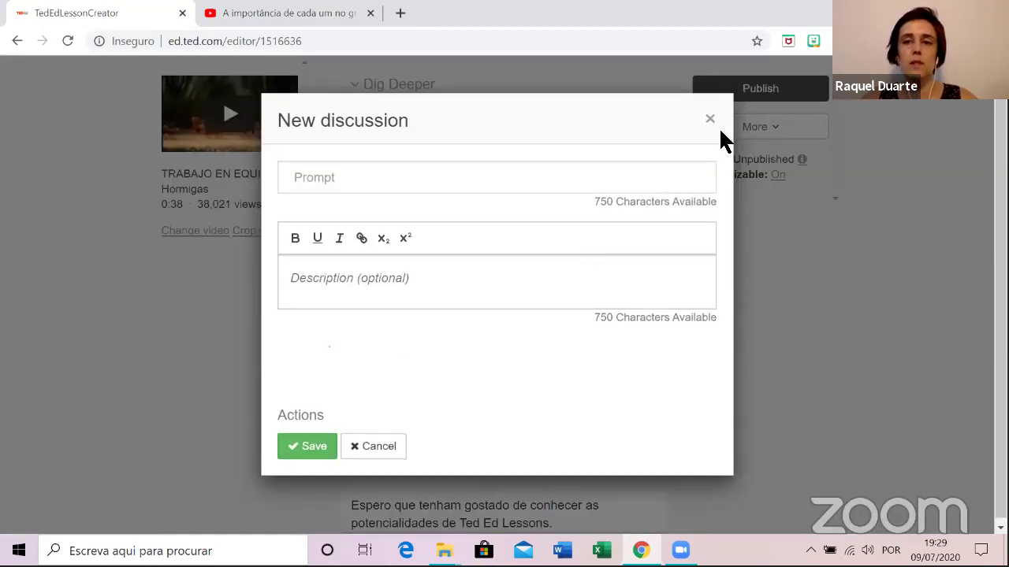
{"action": "left_click", "coordinate": [710, 120]}
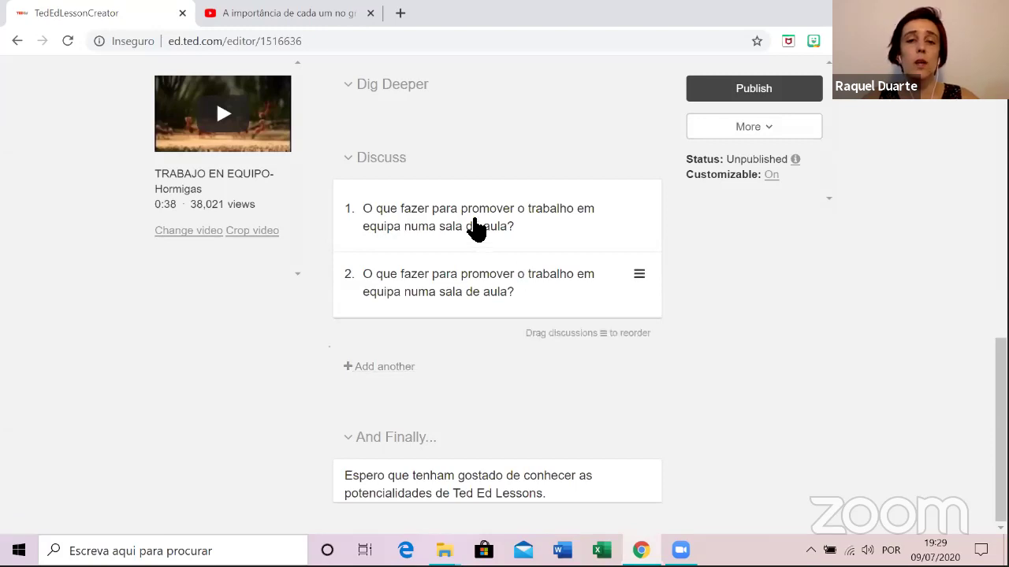
Edit the first question in the Discuss section and enter "sadfdsfsfsdfs" as its description.
{"action": "left_click", "coordinate": [474, 227]}
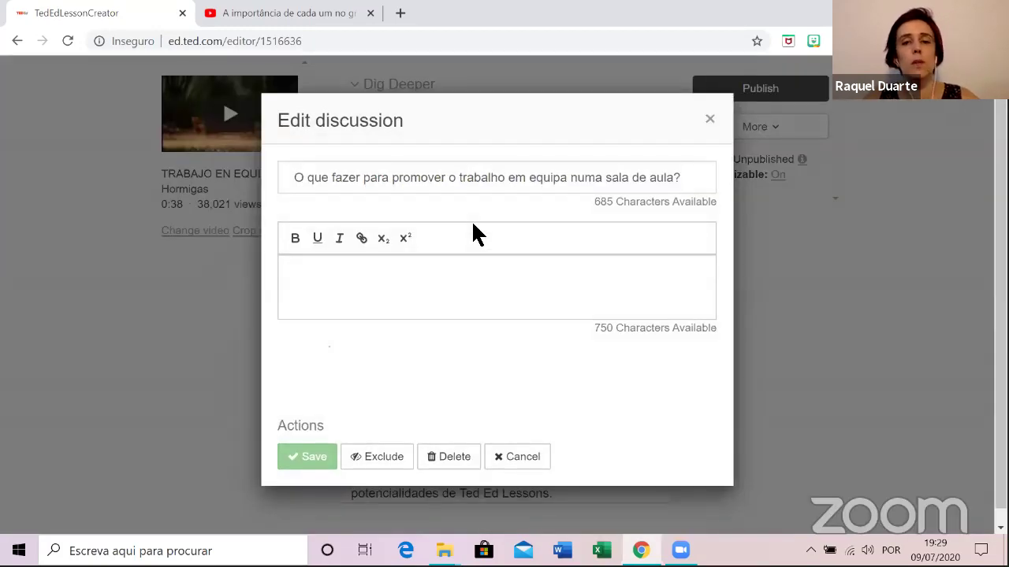
{"action": "left_click", "coordinate": [535, 175]}
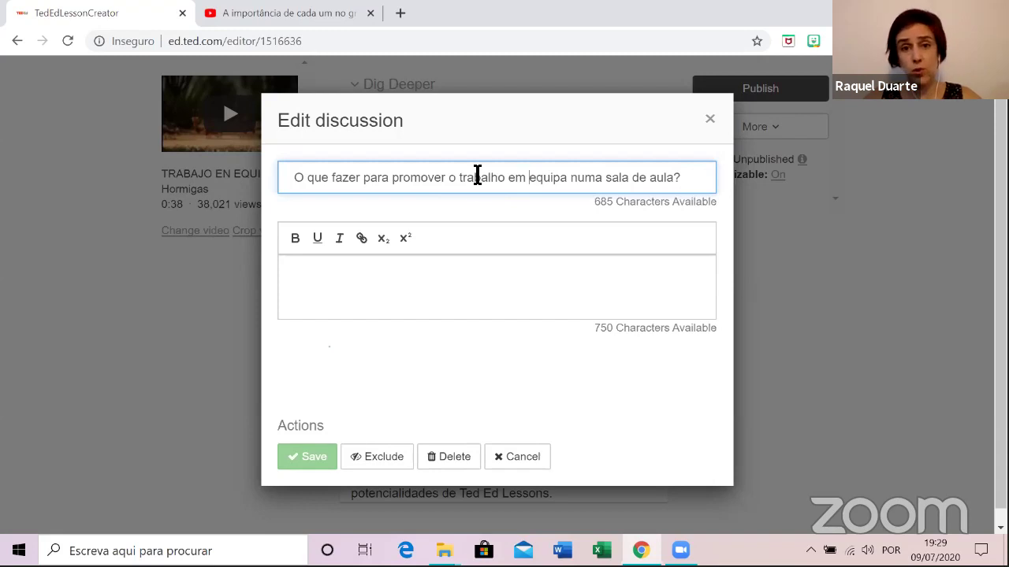
{"action": "left_click", "coordinate": [428, 282]}
{"action": "type", "text": "sadfdsfsfsdfs"}
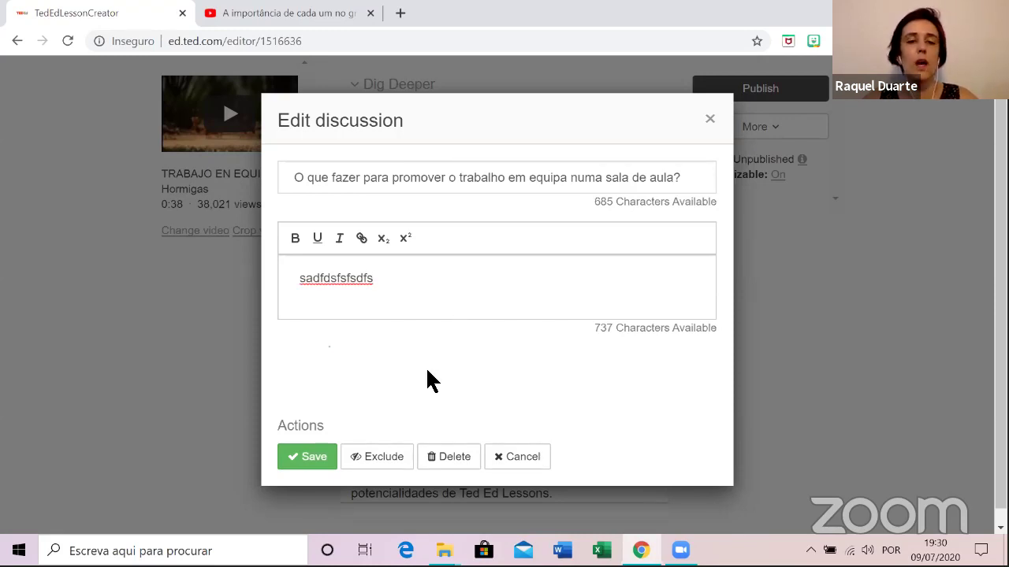
Exclude the first discussion question from the lesson and save the change.
{"action": "left_click", "coordinate": [366, 464]}
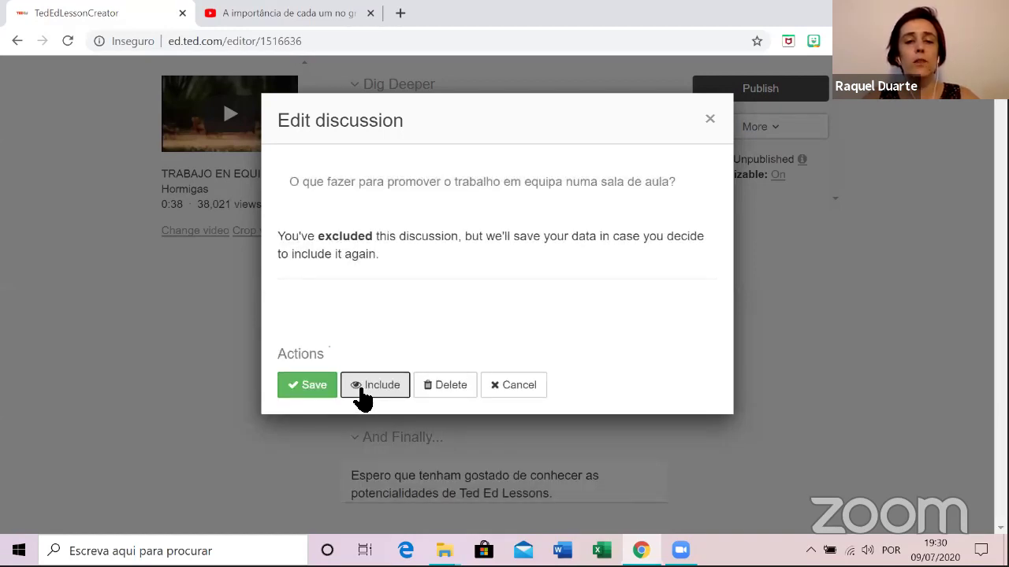
{"action": "left_click", "coordinate": [358, 386]}
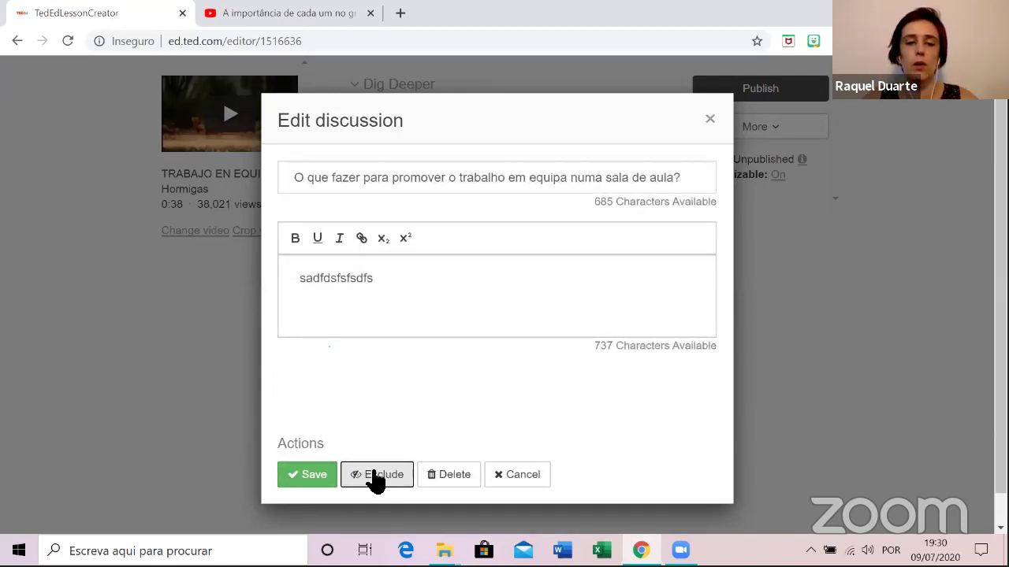
{"action": "left_click", "coordinate": [370, 472]}
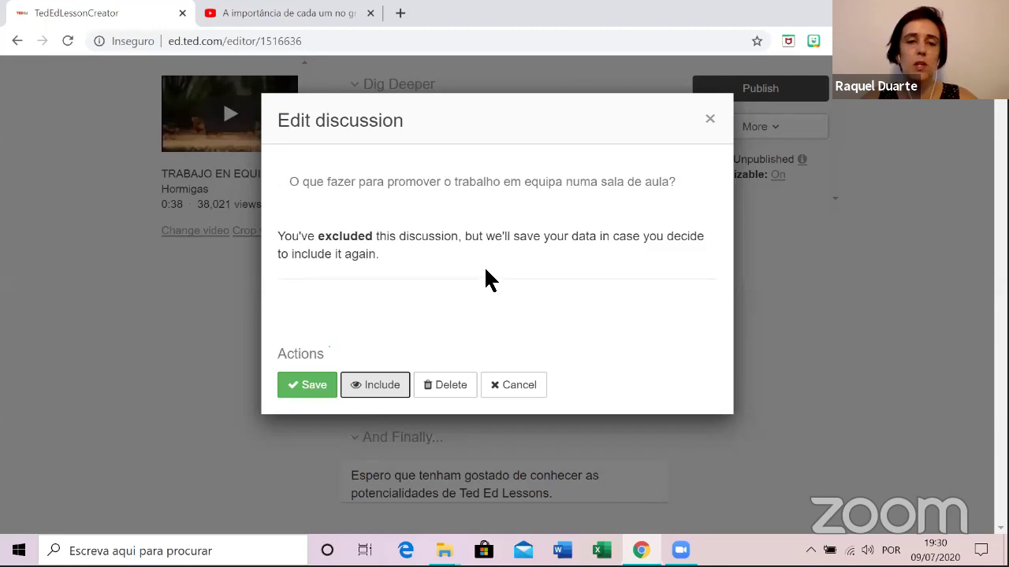
{"action": "left_click", "coordinate": [367, 386]}
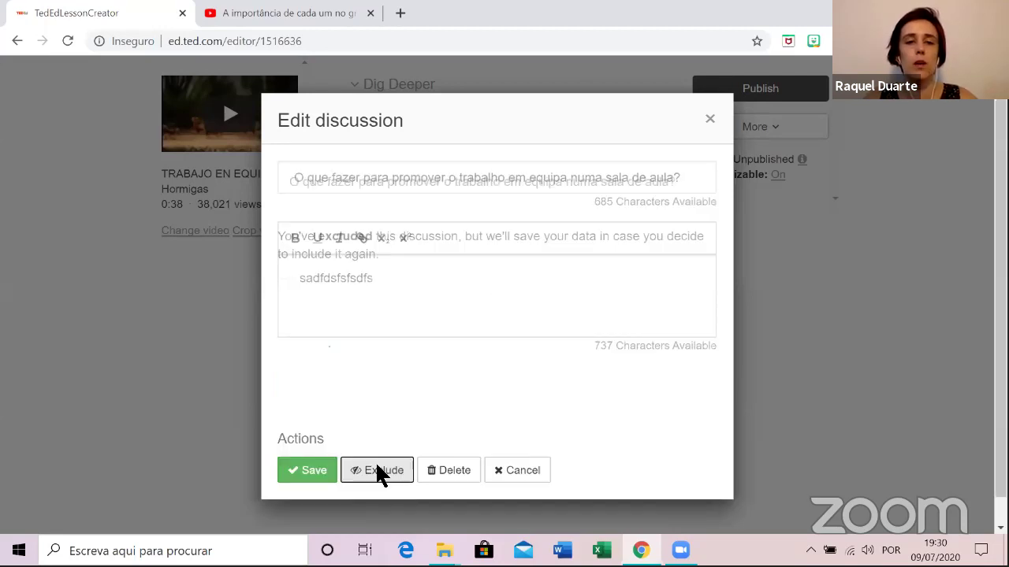
{"action": "left_click", "coordinate": [378, 472]}
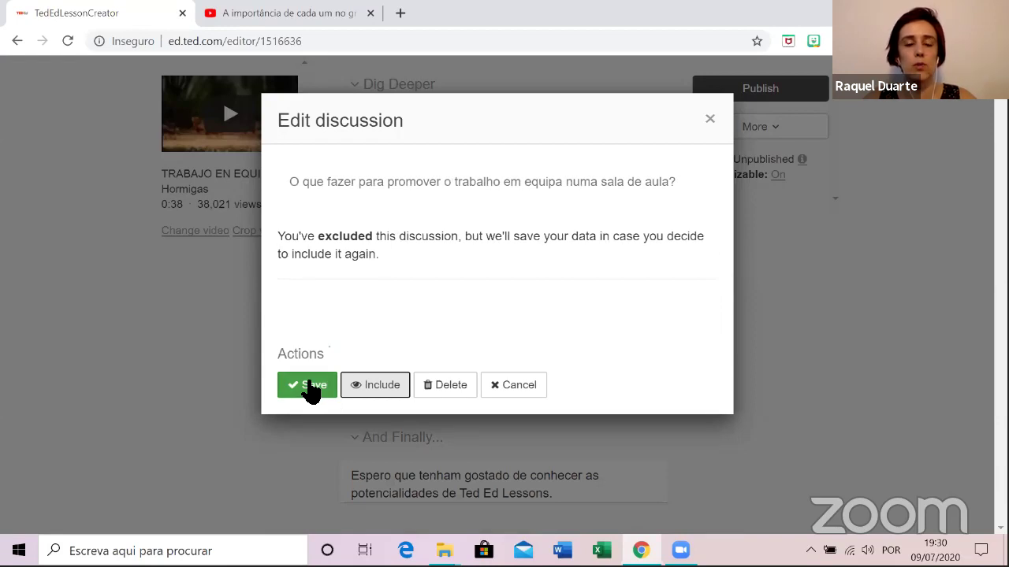
{"action": "left_click", "coordinate": [313, 386]}
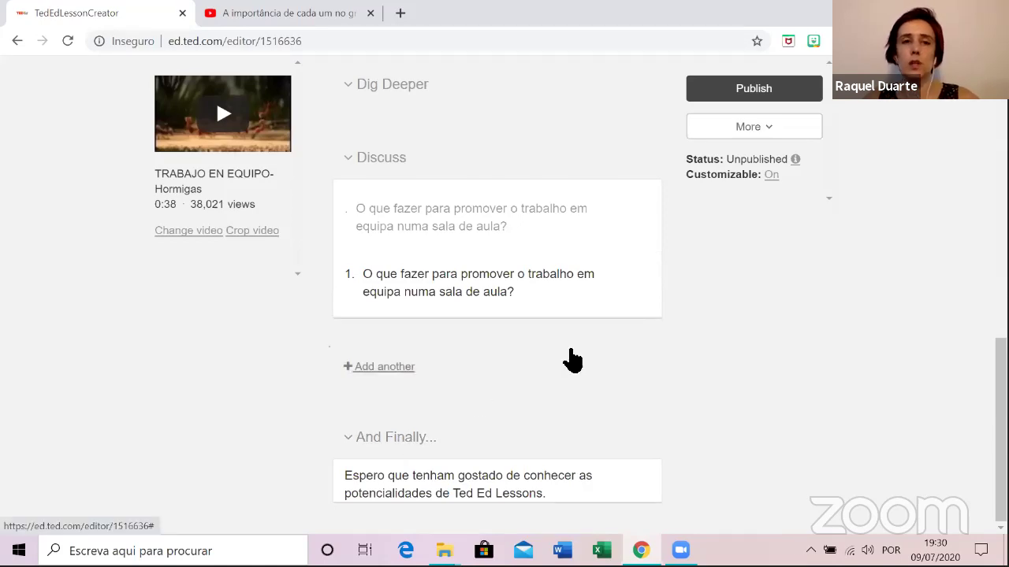
Append "cdsadfafasfasaf" to the closing text in the And Finally section and save it.
{"action": "left_click", "coordinate": [410, 449]}
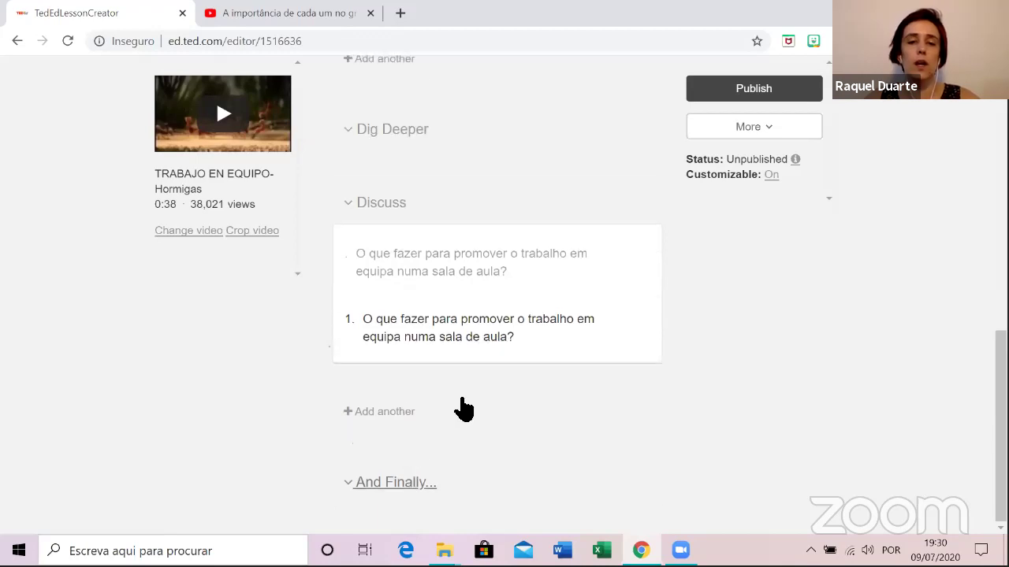
{"action": "left_click", "coordinate": [388, 487]}
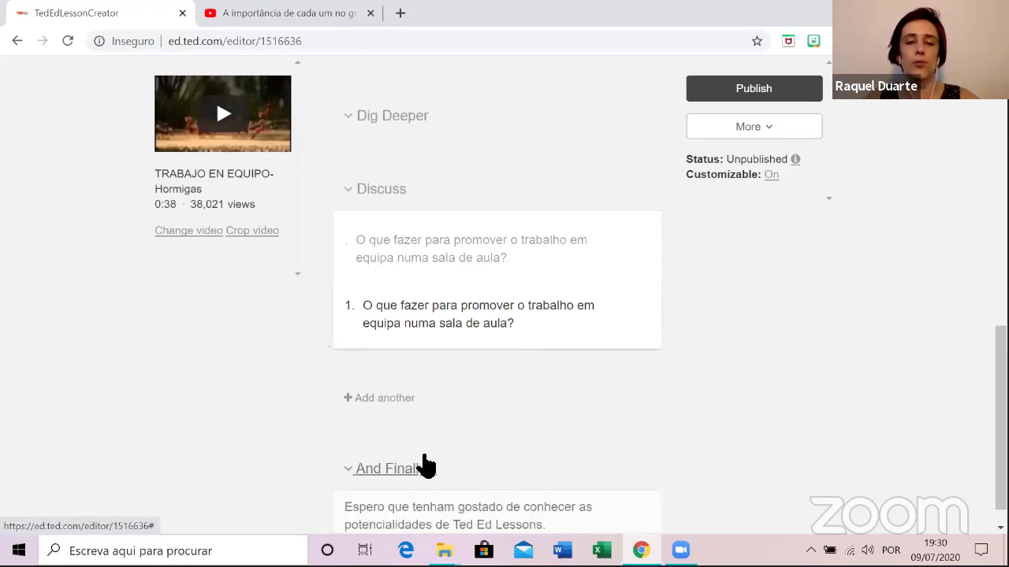
{"action": "left_click", "coordinate": [425, 506]}
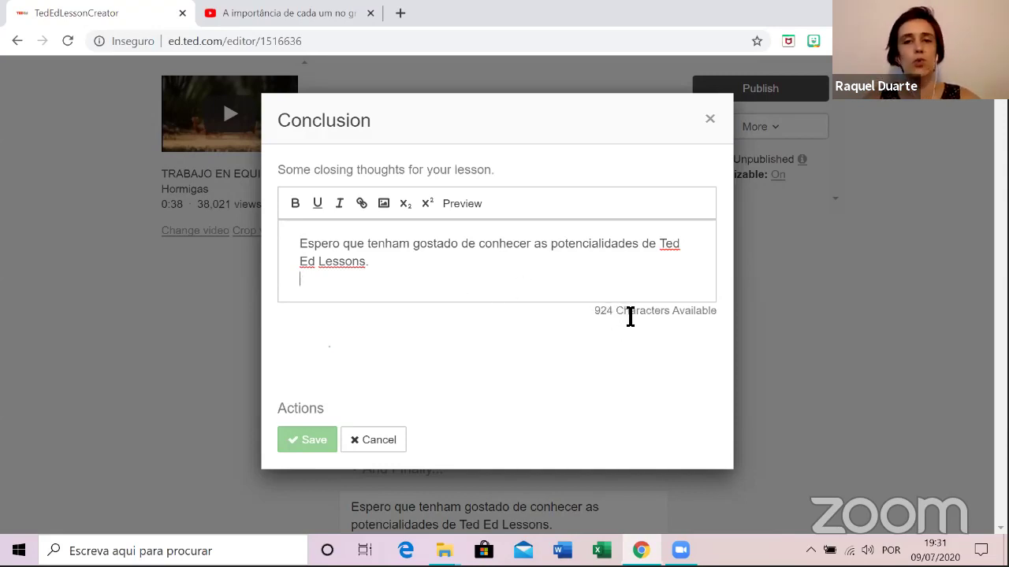
{"action": "left_click", "coordinate": [637, 267]}
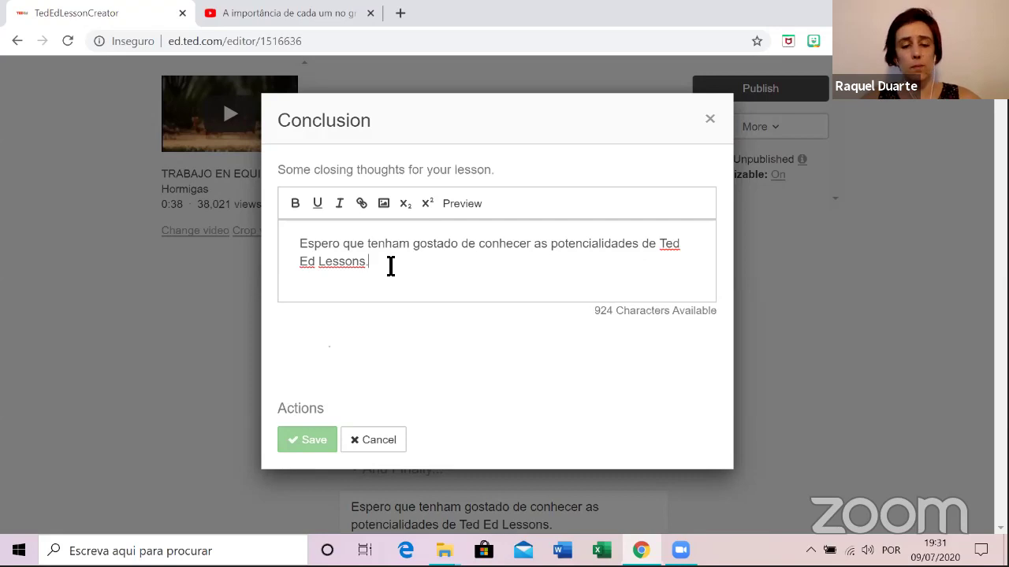
{"action": "type", "text": "cdsadfafasfa"}
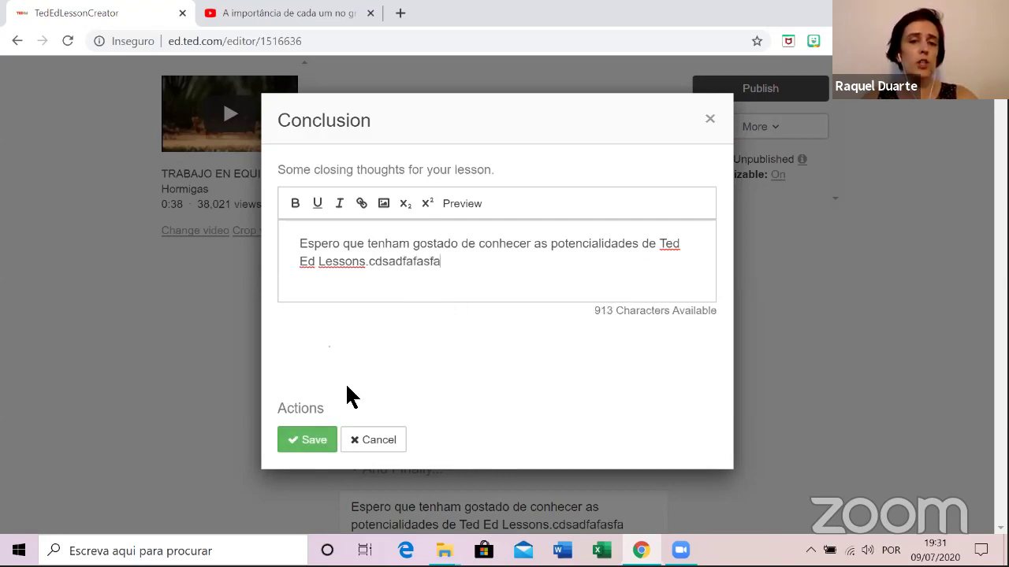
{"action": "type", "text": "saf"}
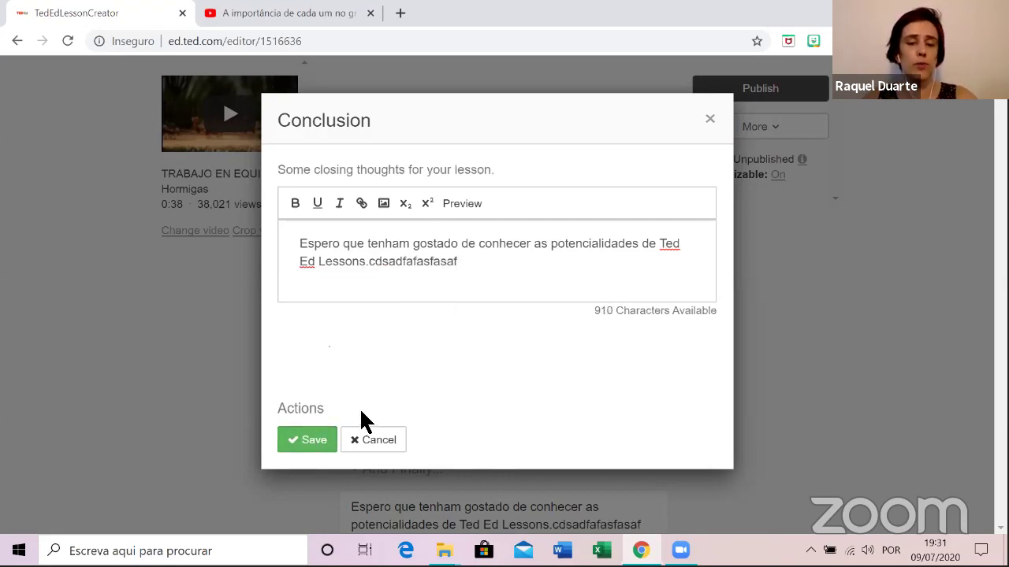
{"action": "left_click", "coordinate": [307, 443]}
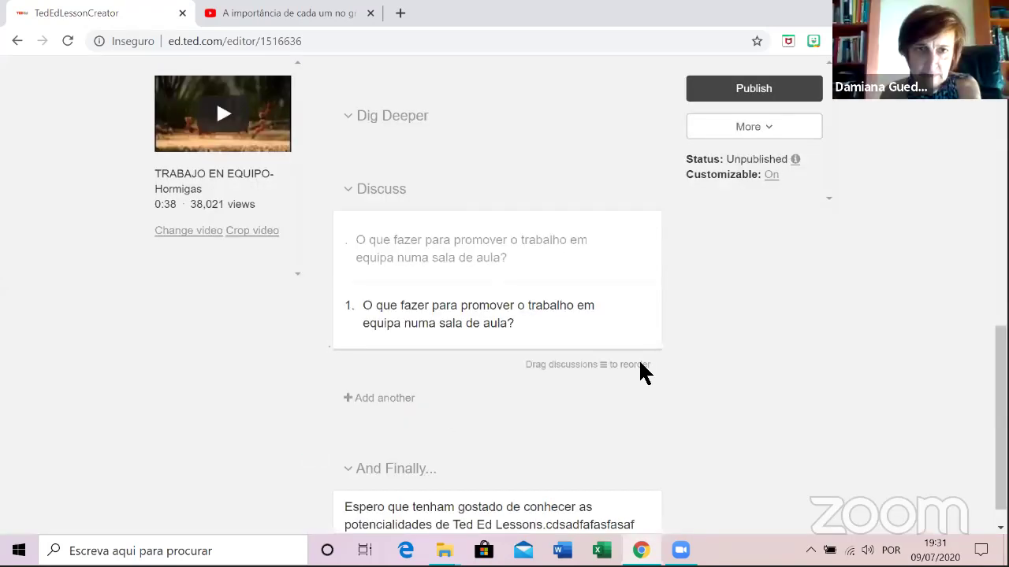
Read the explanation of the lesson's publication status and close it.
{"action": "scroll", "coordinate": [678, 406], "scroll_direction": "up", "scroll_amount": 5}
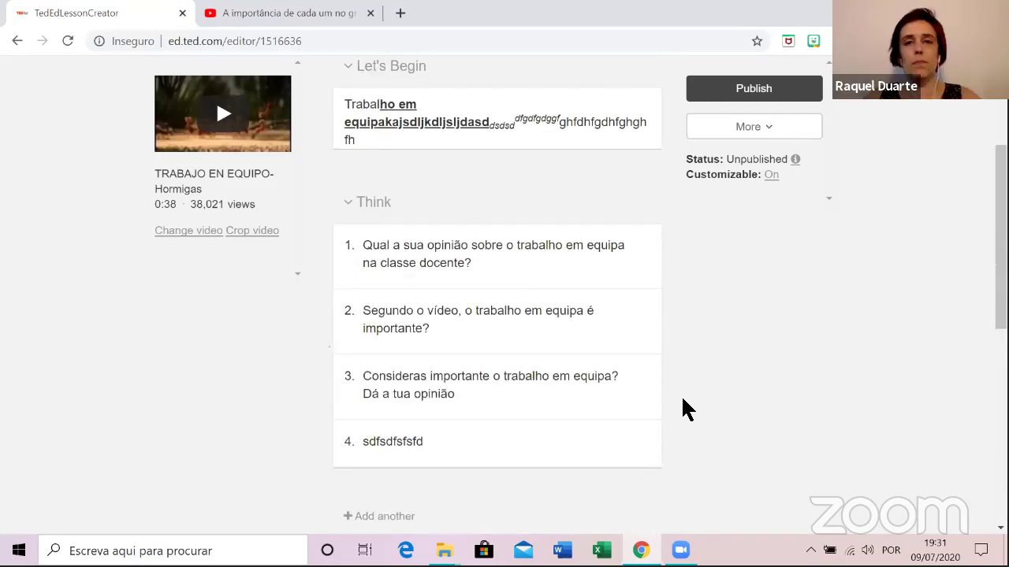
{"action": "scroll", "coordinate": [683, 408], "scroll_direction": "up", "scroll_amount": 3}
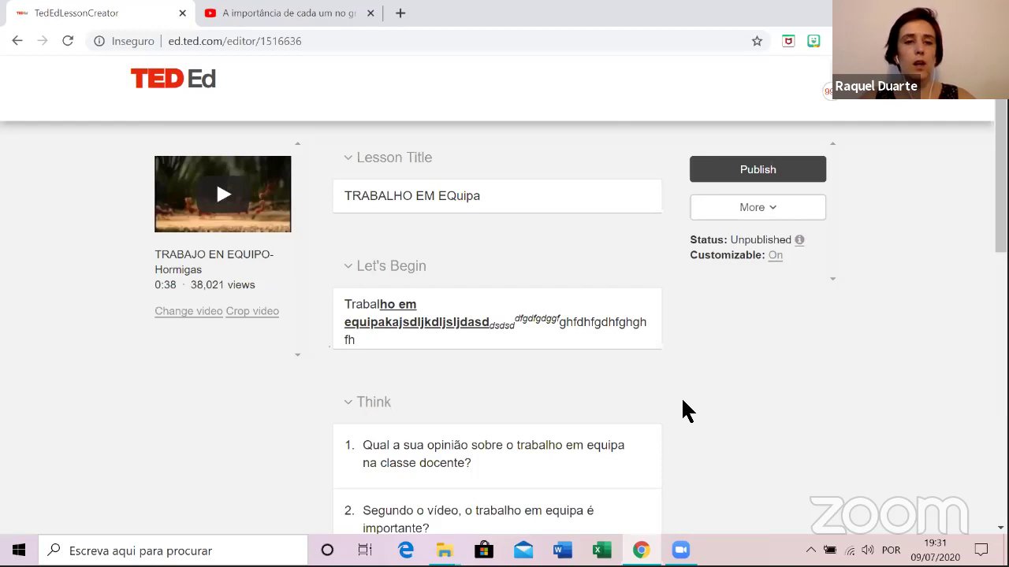
{"action": "left_click", "coordinate": [800, 241]}
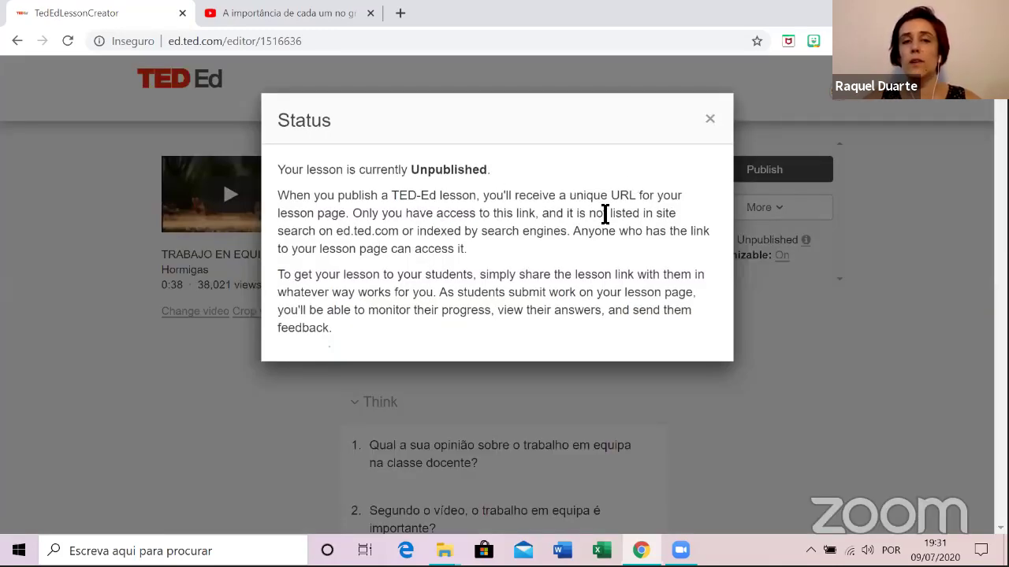
{"action": "left_click", "coordinate": [710, 145]}
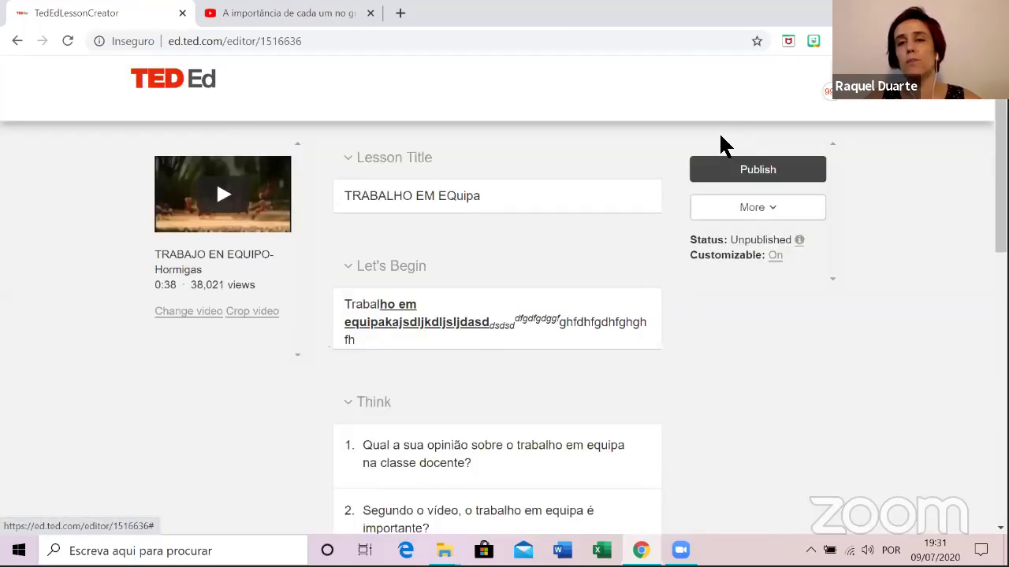
Preview the lesson and look over its video, section list and option for customizing the lesson.
{"action": "left_click", "coordinate": [772, 210]}
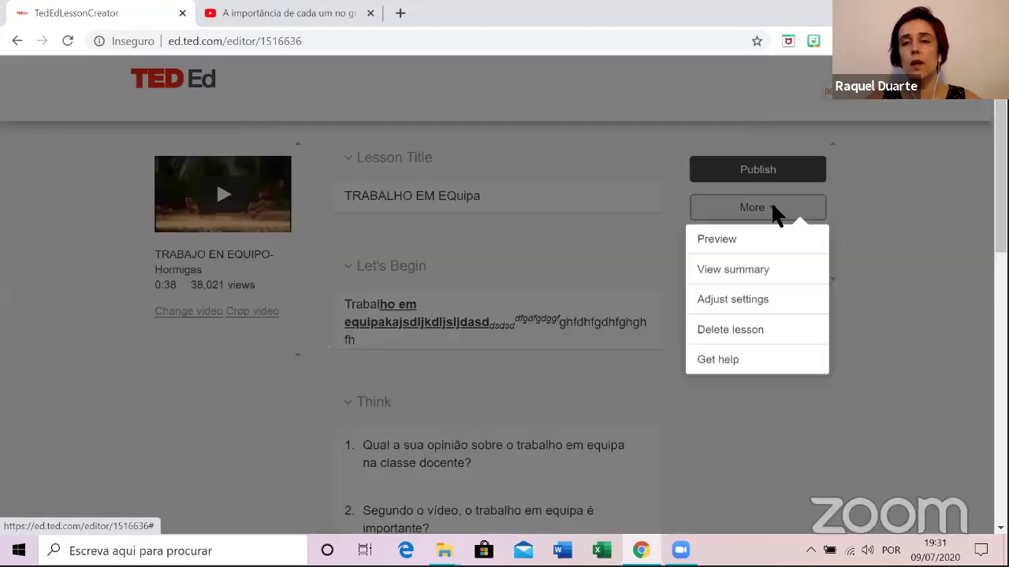
{"action": "left_click", "coordinate": [723, 248]}
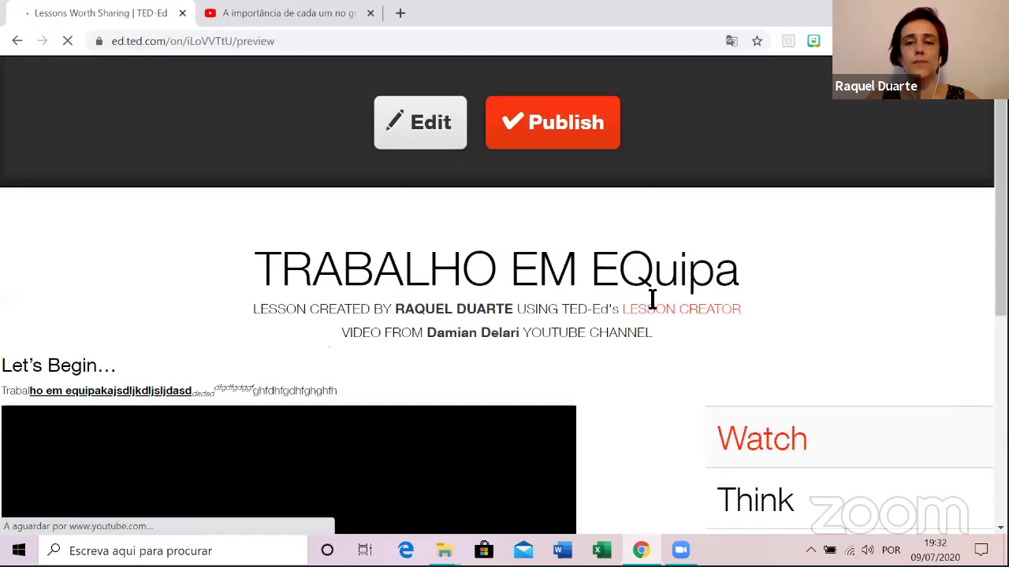
{"action": "scroll", "coordinate": [650, 297], "scroll_direction": "down", "scroll_amount": 5}
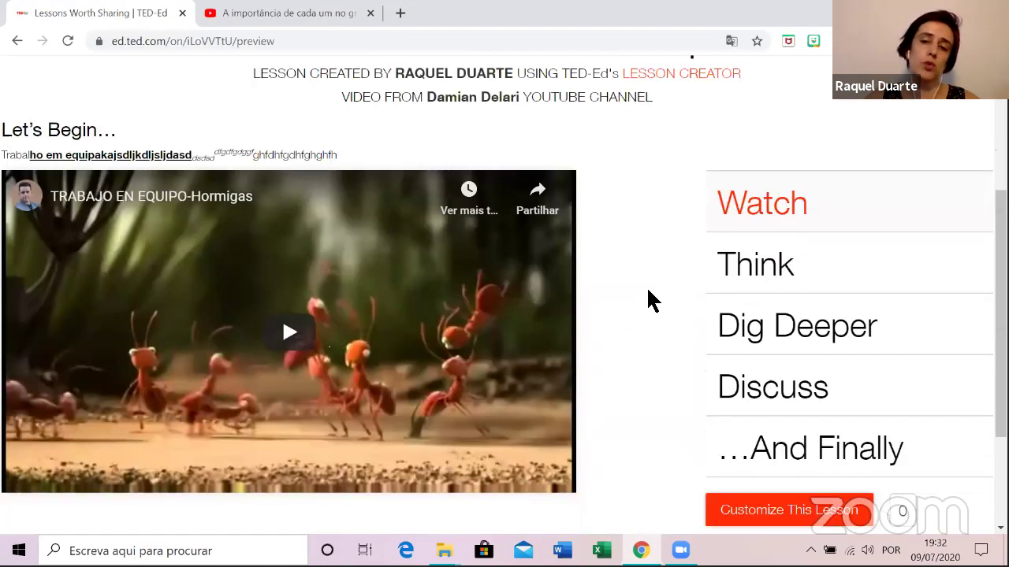
{"action": "scroll", "coordinate": [650, 300], "scroll_direction": "down", "scroll_amount": 1}
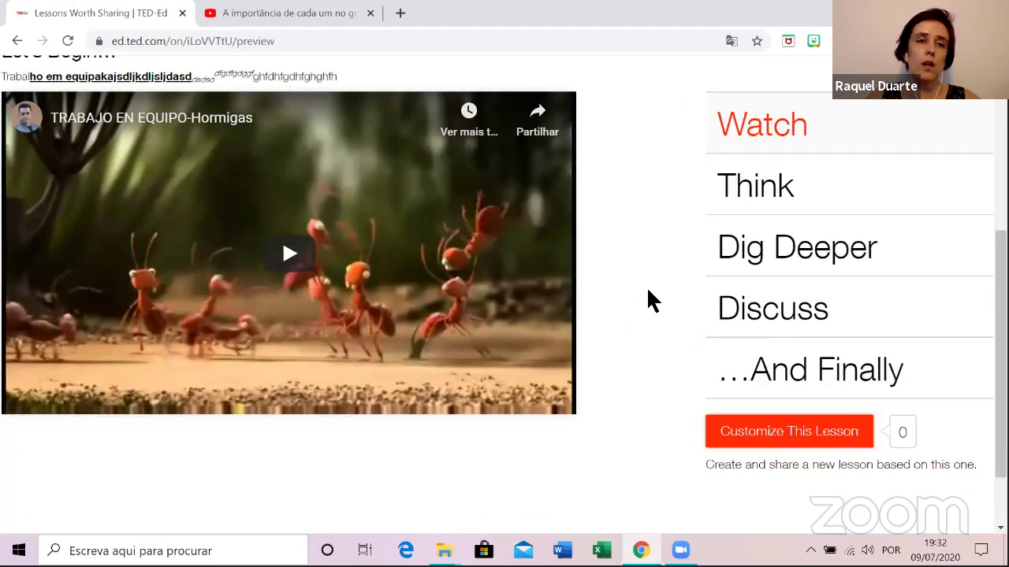
{"action": "scroll", "coordinate": [650, 299], "scroll_direction": "up", "scroll_amount": 2}
{"action": "scroll", "coordinate": [648, 299], "scroll_direction": "down", "scroll_amount": 1}
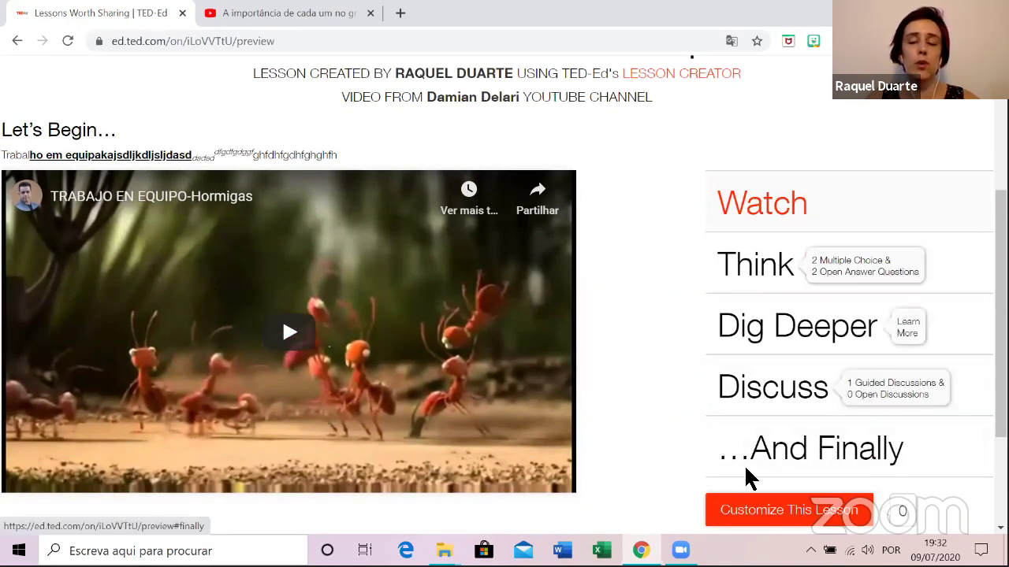
{"action": "scroll", "coordinate": [701, 428], "scroll_direction": "down", "scroll_amount": 1}
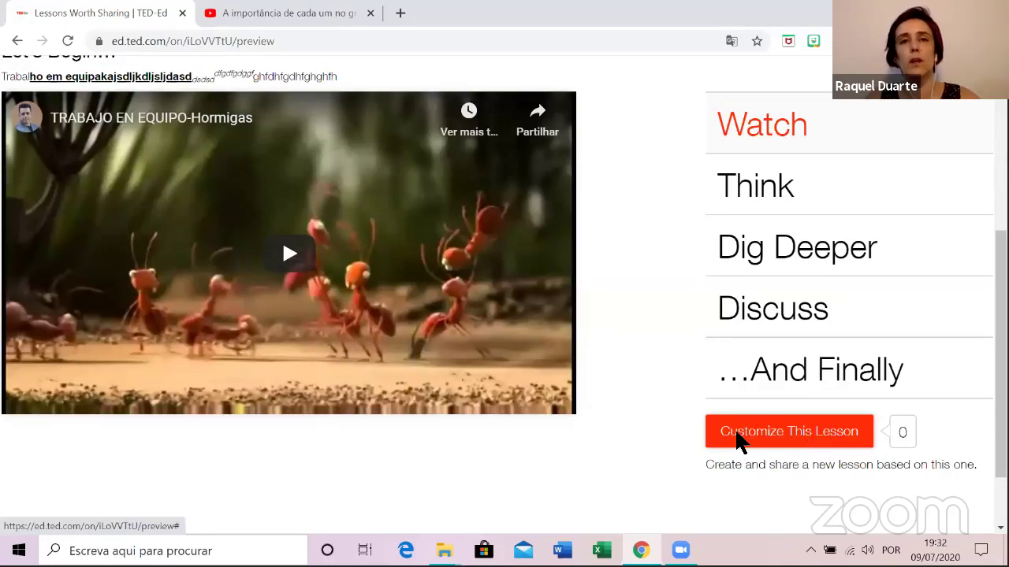
Leave the preview and go back to the Discuss section of the previously viewed lesson page.
{"action": "left_click", "coordinate": [17, 41]}
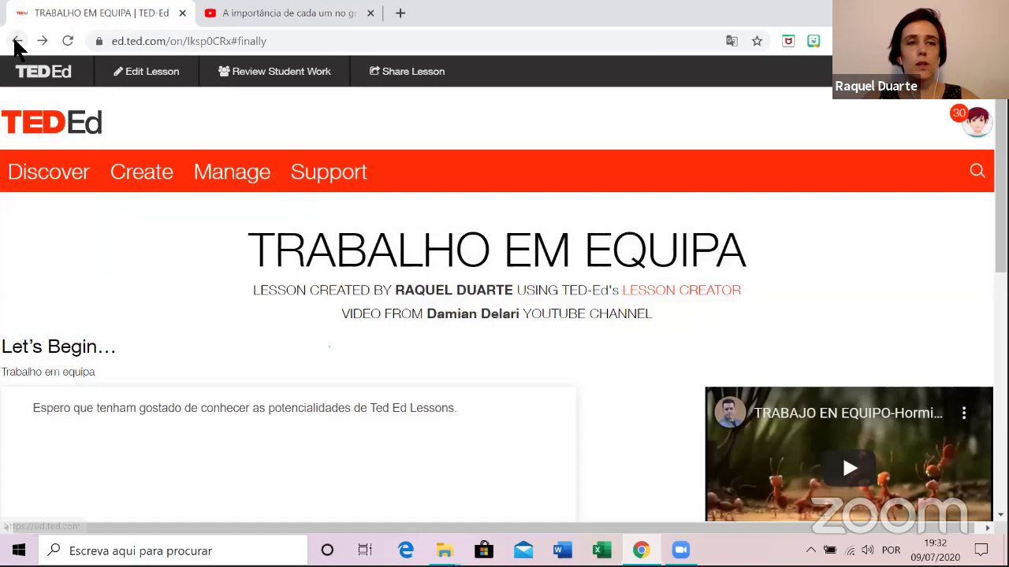
{"action": "left_click", "coordinate": [16, 41]}
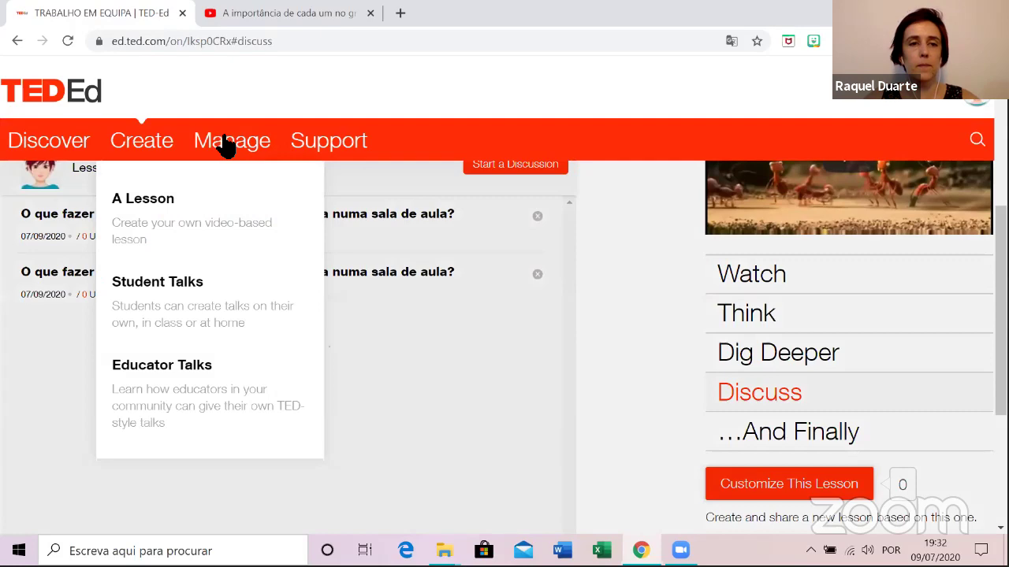
Filter the managed lessons to drafts and open the draft "TRABALHO EM EQuipa" to finish creating it.
{"action": "mouse_move", "coordinate": [228, 142]}
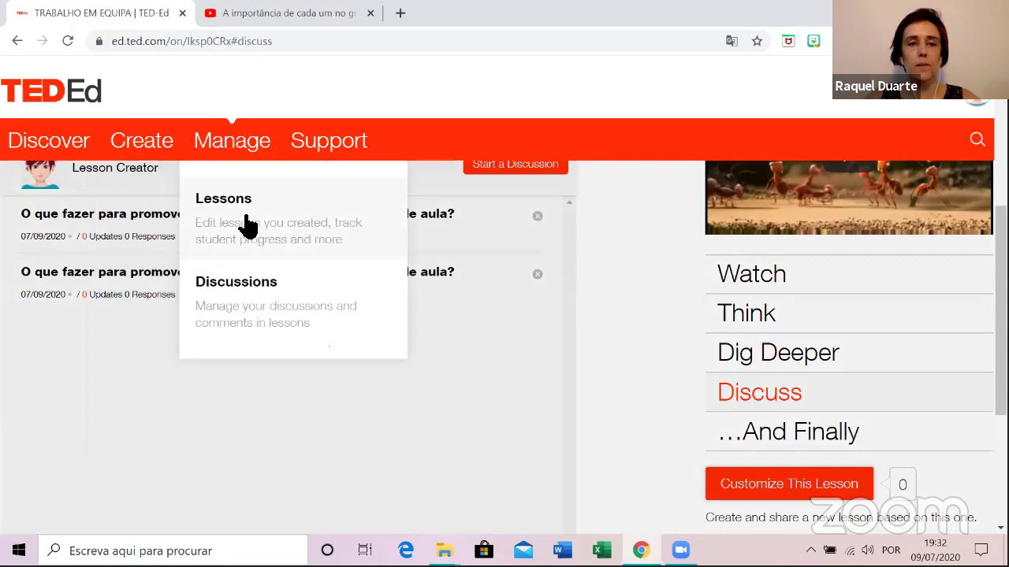
{"action": "left_click", "coordinate": [247, 225]}
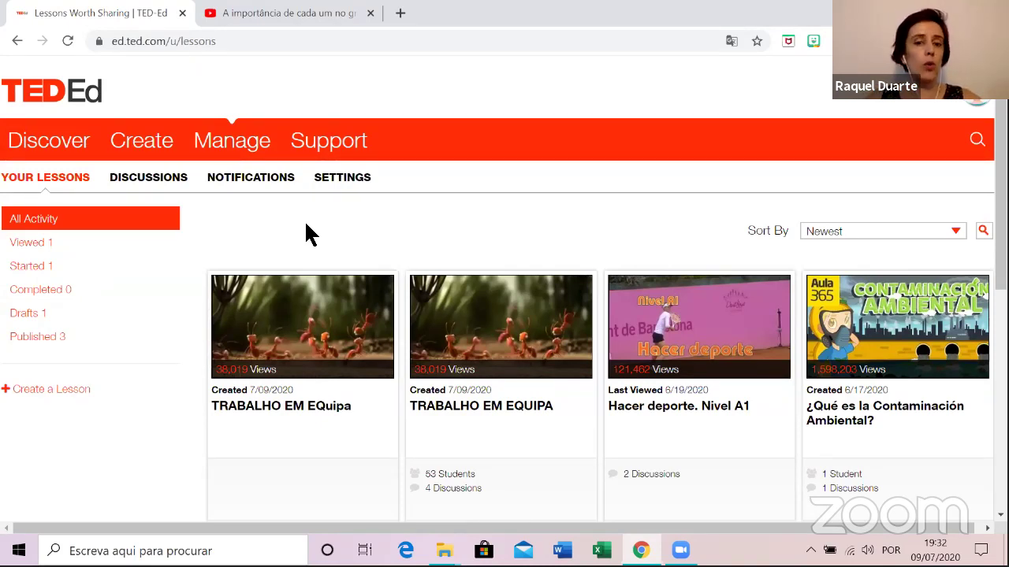
{"action": "left_click", "coordinate": [32, 321]}
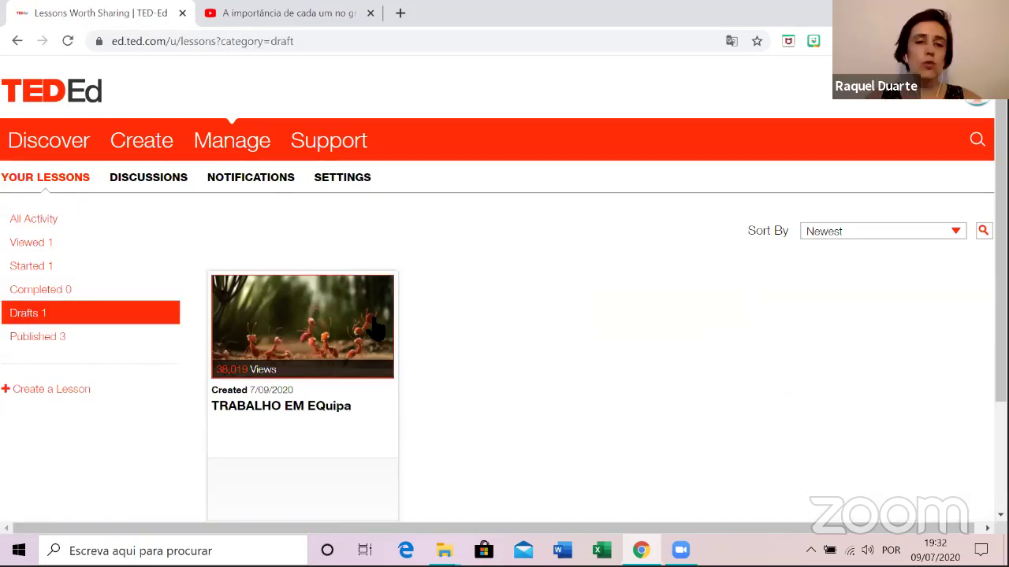
{"action": "scroll", "coordinate": [346, 337], "scroll_direction": "down", "scroll_amount": 1}
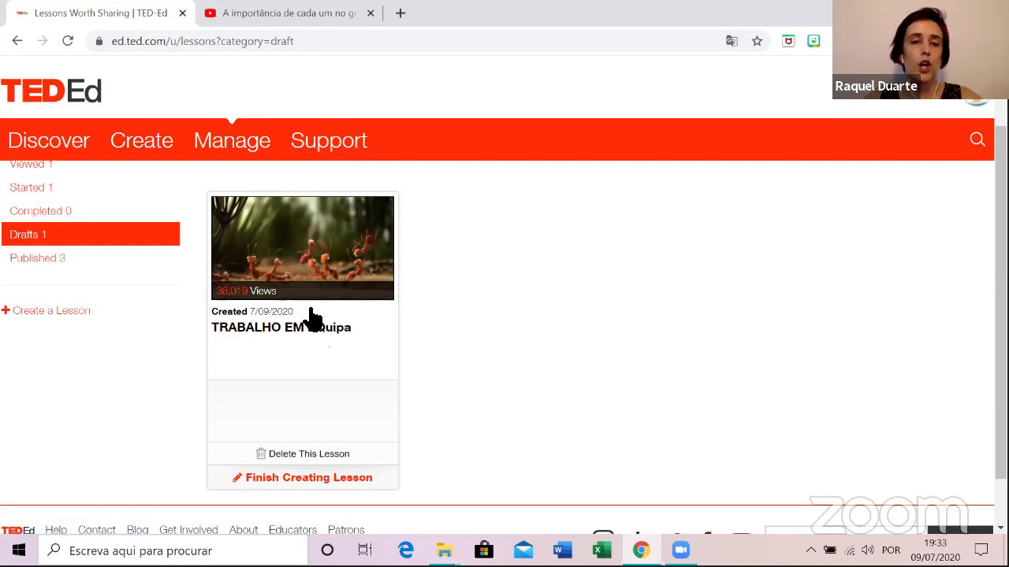
{"action": "left_click", "coordinate": [333, 480]}
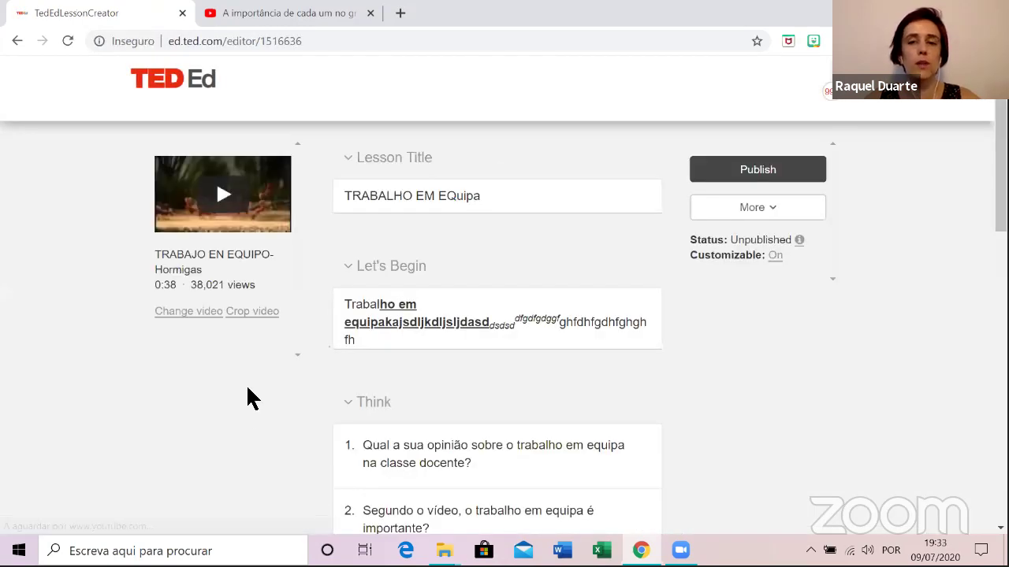
In the lesson settings, toggle the Dig Deeper module and customization off and on again, keep TED-Ed accounts required, and save.
{"action": "left_click", "coordinate": [773, 213]}
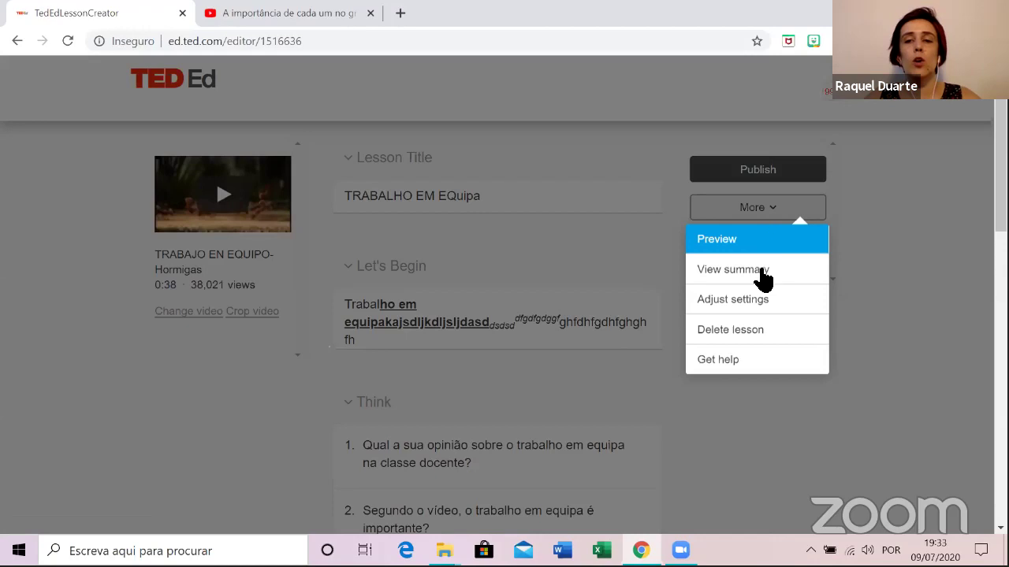
{"action": "left_click", "coordinate": [753, 308]}
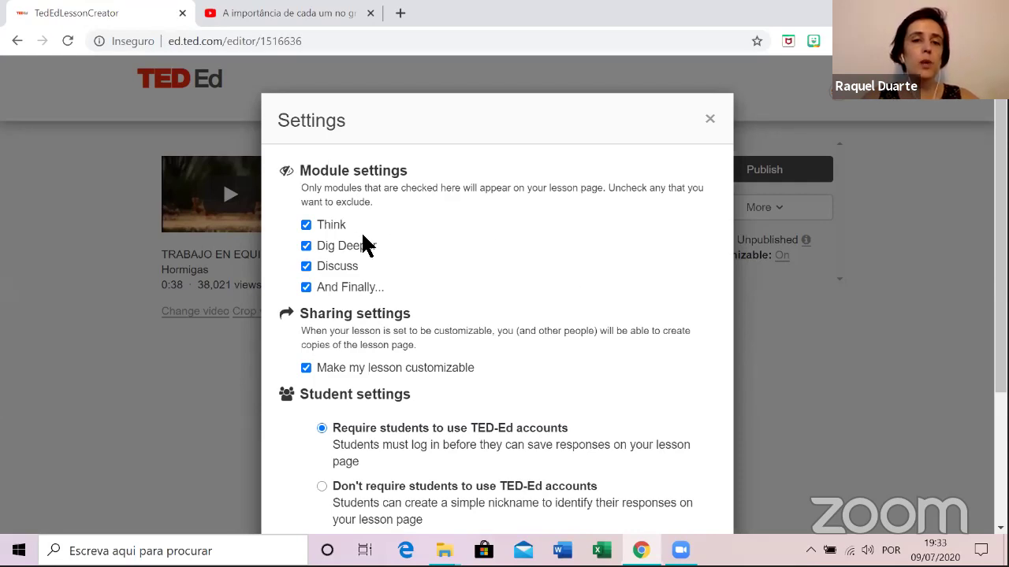
{"action": "left_click", "coordinate": [306, 246]}
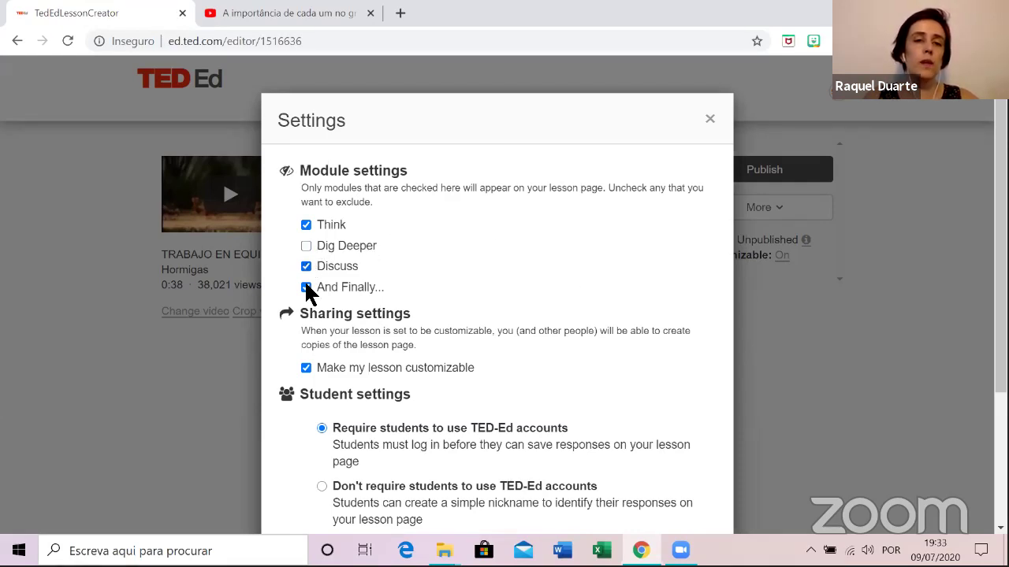
{"action": "left_click", "coordinate": [307, 246]}
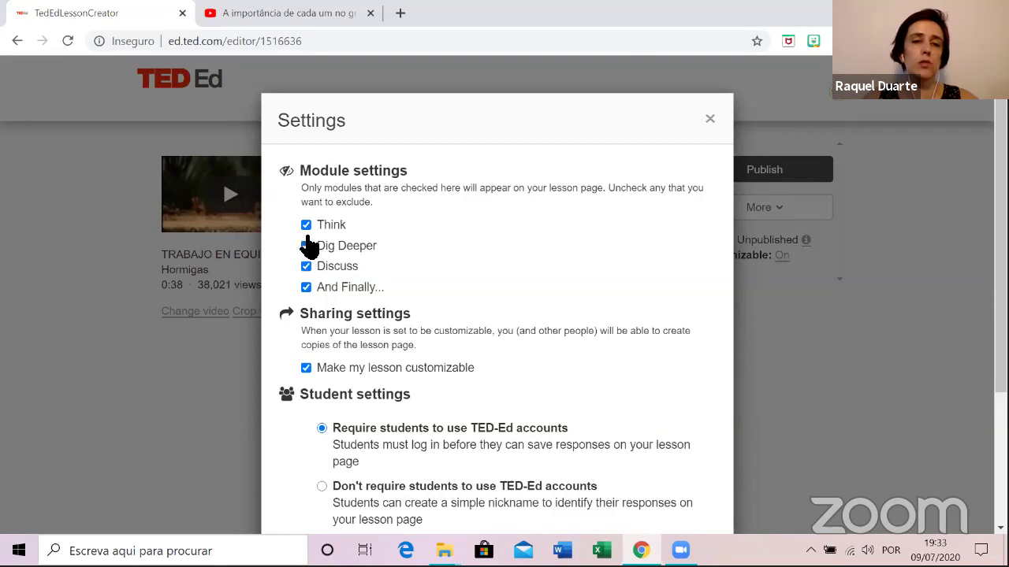
{"action": "scroll", "coordinate": [441, 272], "scroll_direction": "down", "scroll_amount": 1}
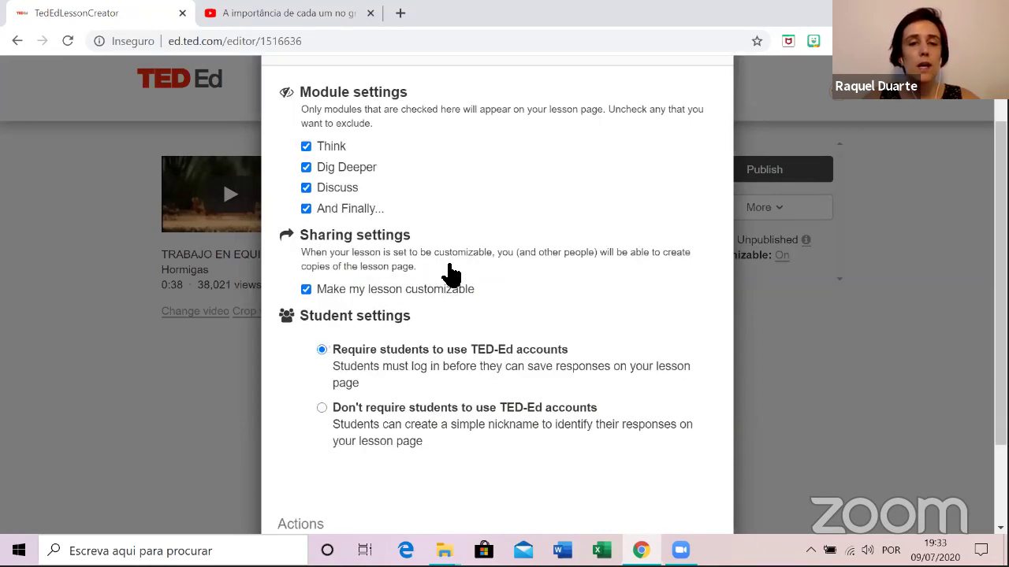
{"action": "left_click", "coordinate": [306, 290]}
{"action": "left_click", "coordinate": [305, 290]}
{"action": "scroll", "coordinate": [563, 374], "scroll_direction": "down", "scroll_amount": 2}
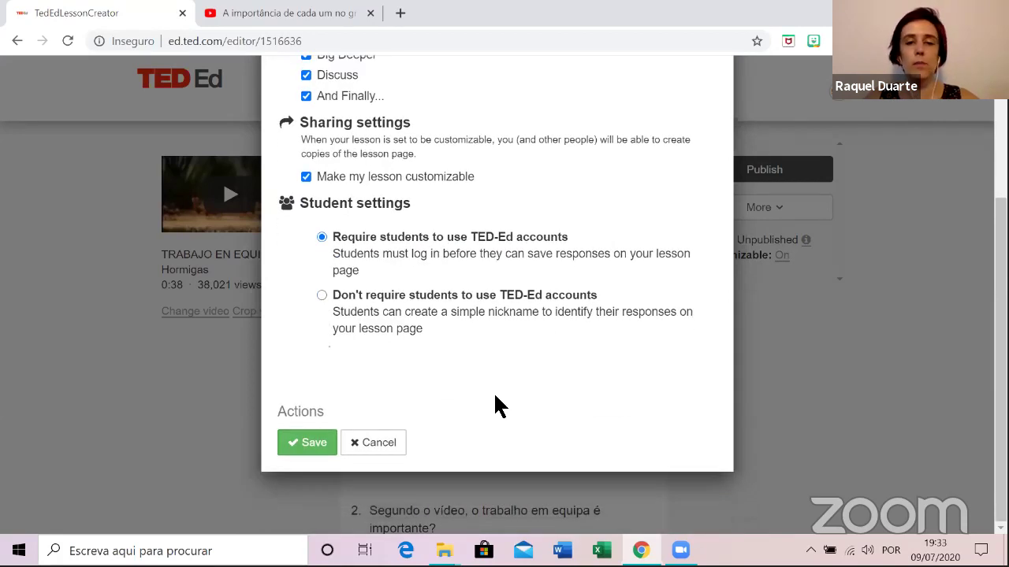
{"action": "left_click", "coordinate": [311, 443]}
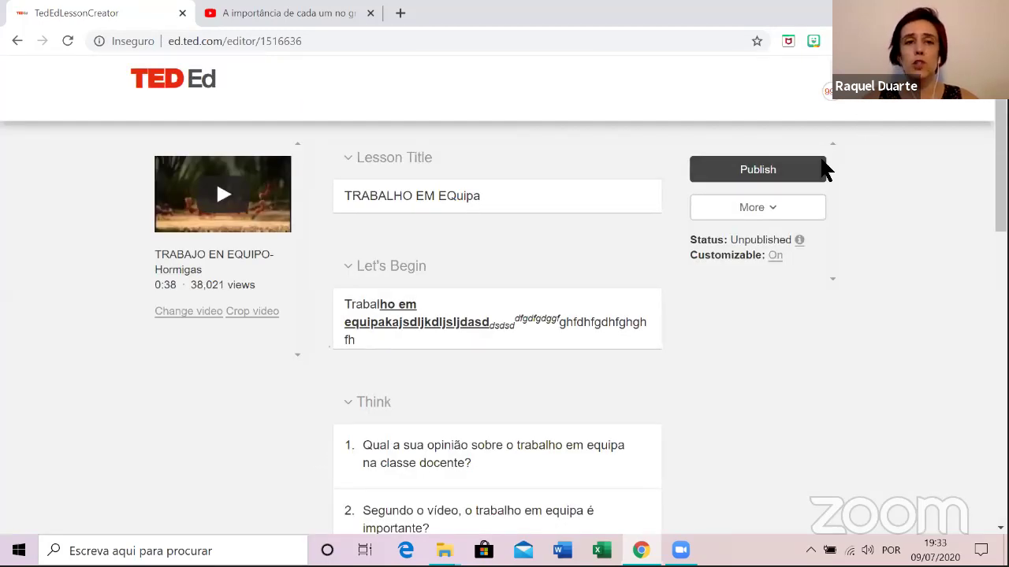
Publish the lesson and set student access to require TED-Ed accounts.
{"action": "left_click", "coordinate": [757, 180]}
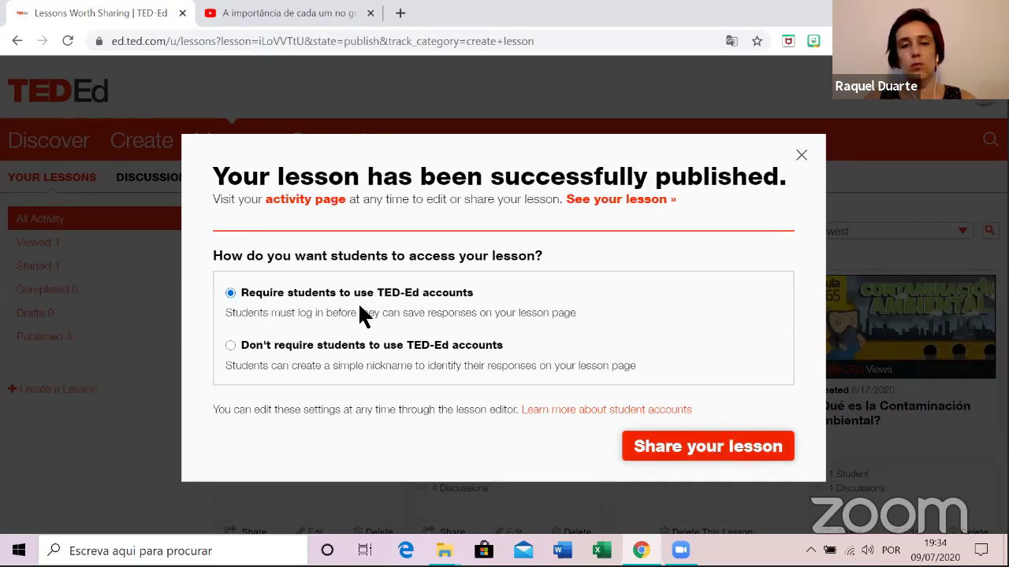
{"action": "left_click", "coordinate": [230, 346]}
{"action": "left_click", "coordinate": [230, 293]}
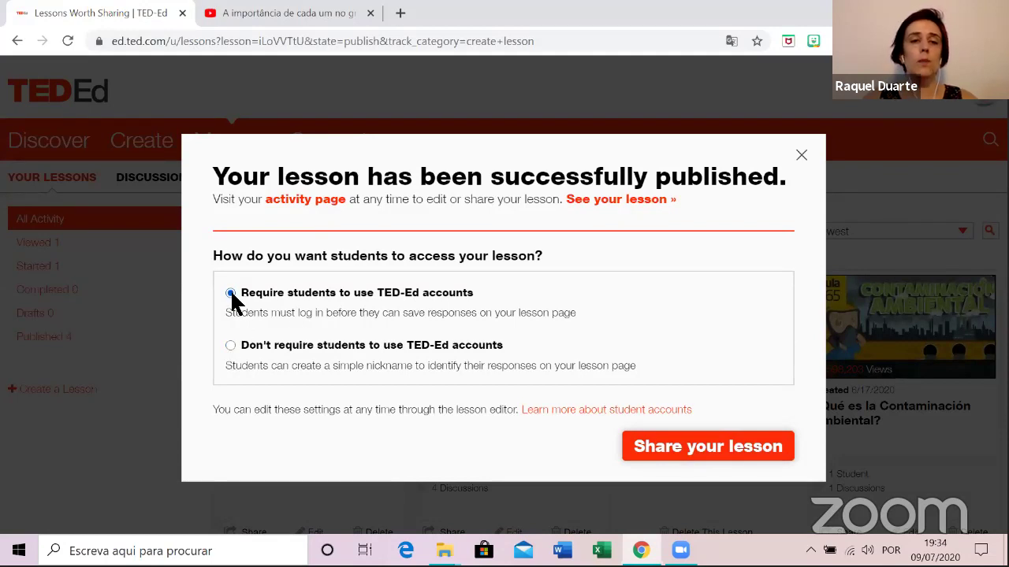
View the published lesson's sharing options, highlight its lesson link, and close the dialog.
{"action": "left_click", "coordinate": [770, 447]}
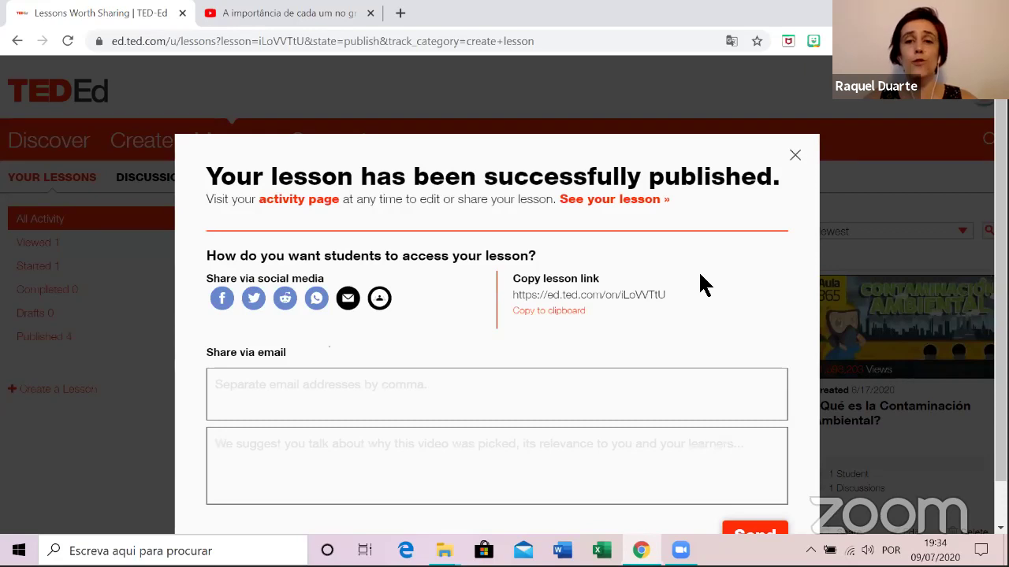
{"action": "scroll", "coordinate": [698, 270], "scroll_direction": "down", "scroll_amount": 1}
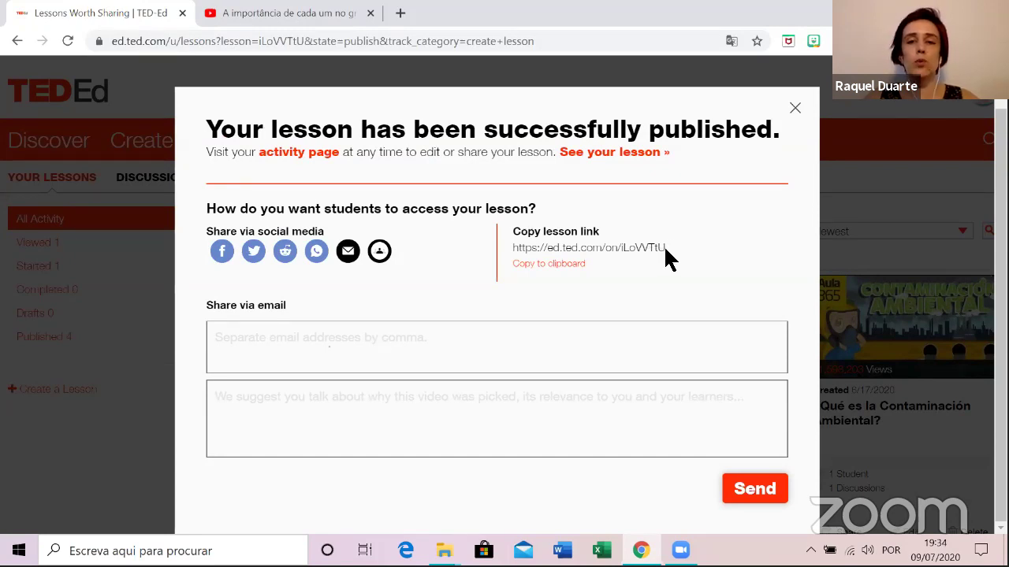
{"action": "left_click_drag", "start_coordinate": [664, 249], "coordinate": [502, 249]}
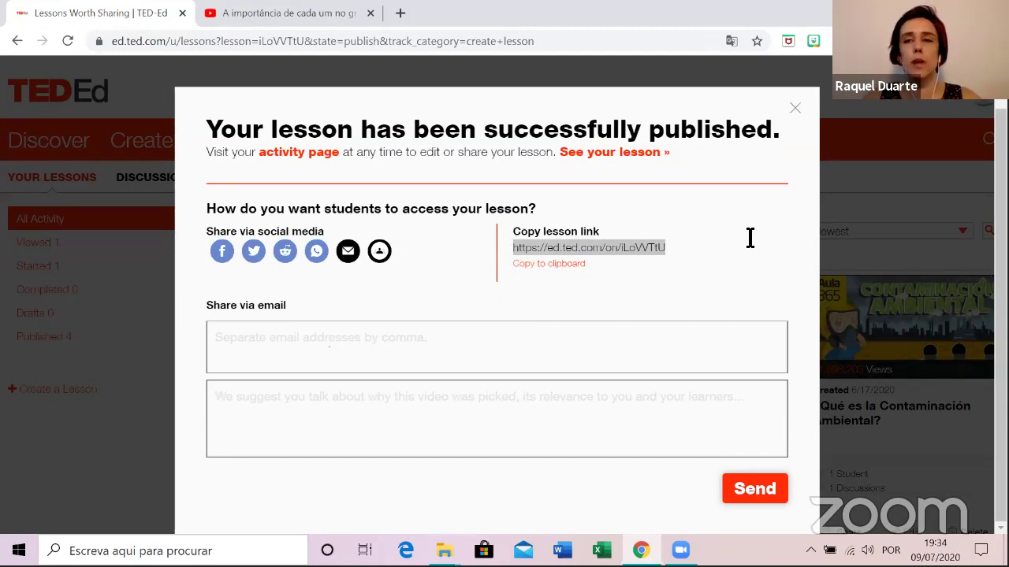
{"action": "key", "text": "Escape"}
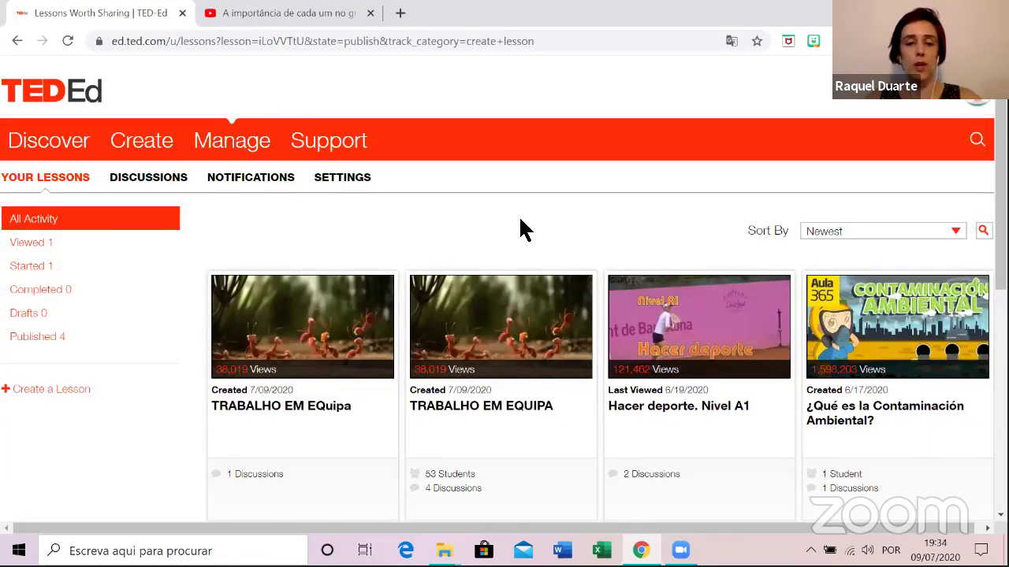
Look at the sharing options of the earlier "TRABALHO EM EQUIPA" lesson and close them.
{"action": "scroll", "coordinate": [519, 215], "scroll_direction": "down", "scroll_amount": 1}
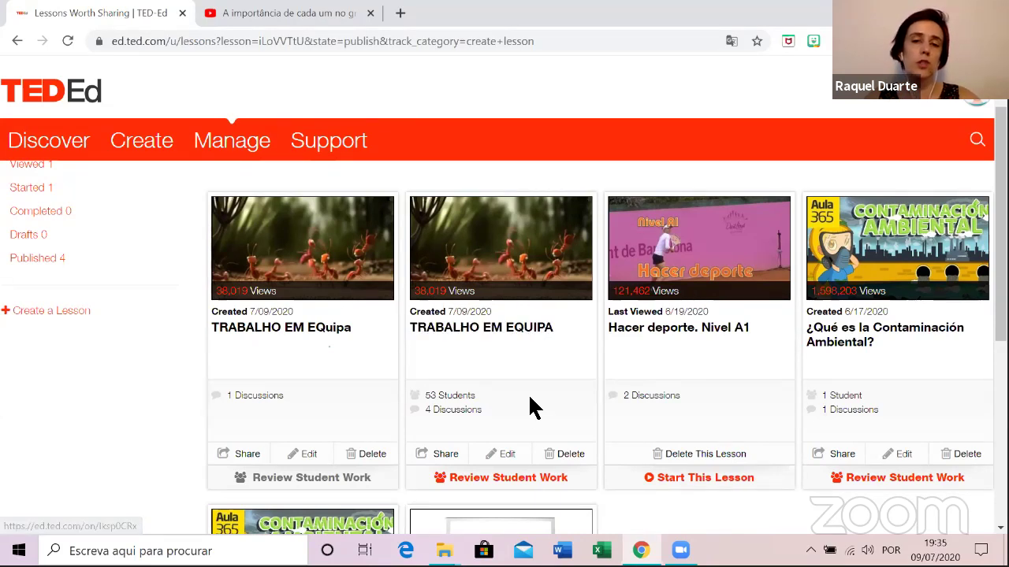
{"action": "left_click", "coordinate": [447, 457]}
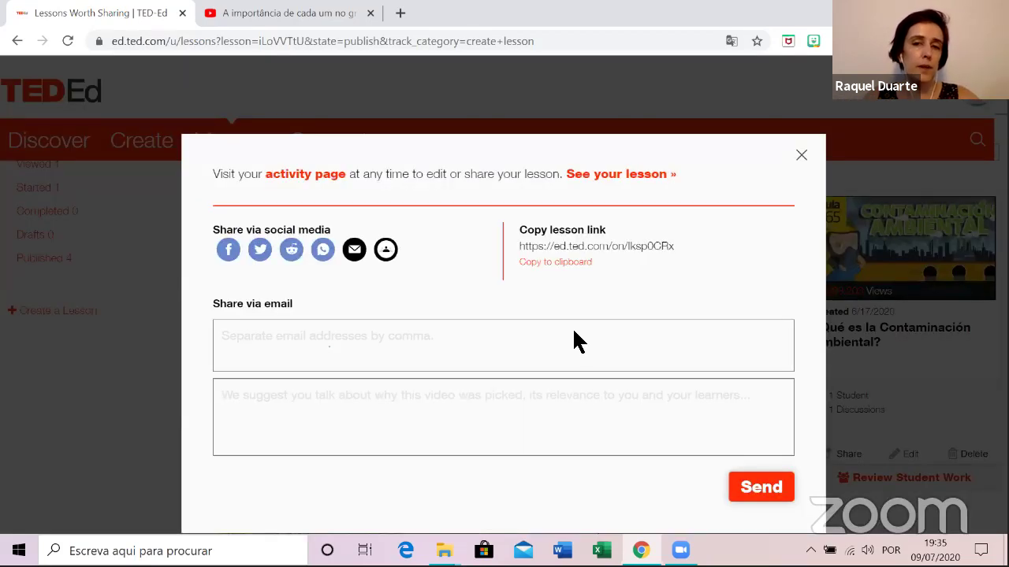
{"action": "left_click", "coordinate": [802, 155]}
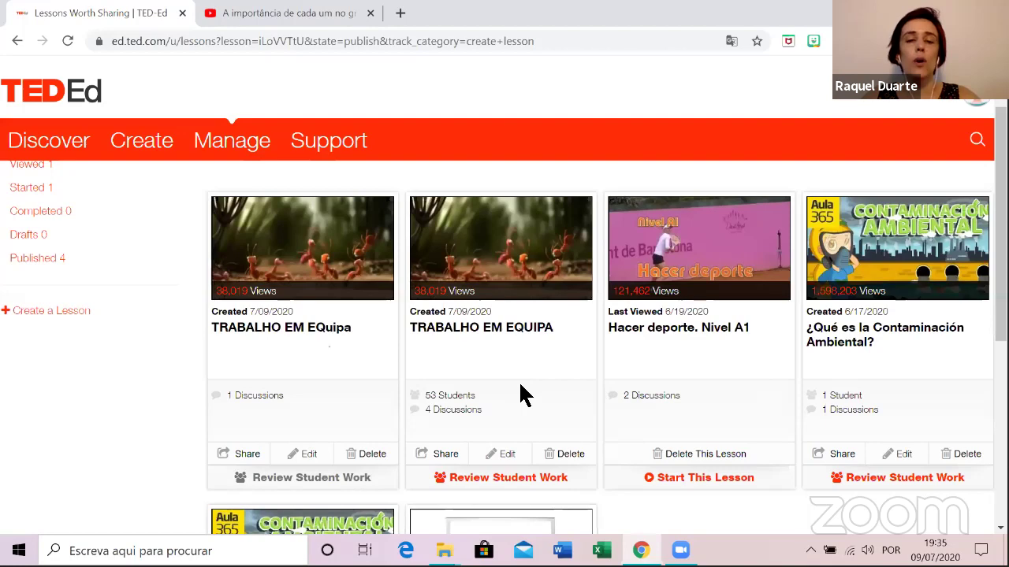
Look over the lesson cards and open the student work review for "TRABALHO EM EQUIPA".
{"action": "scroll", "coordinate": [520, 364], "scroll_direction": "down", "scroll_amount": 2}
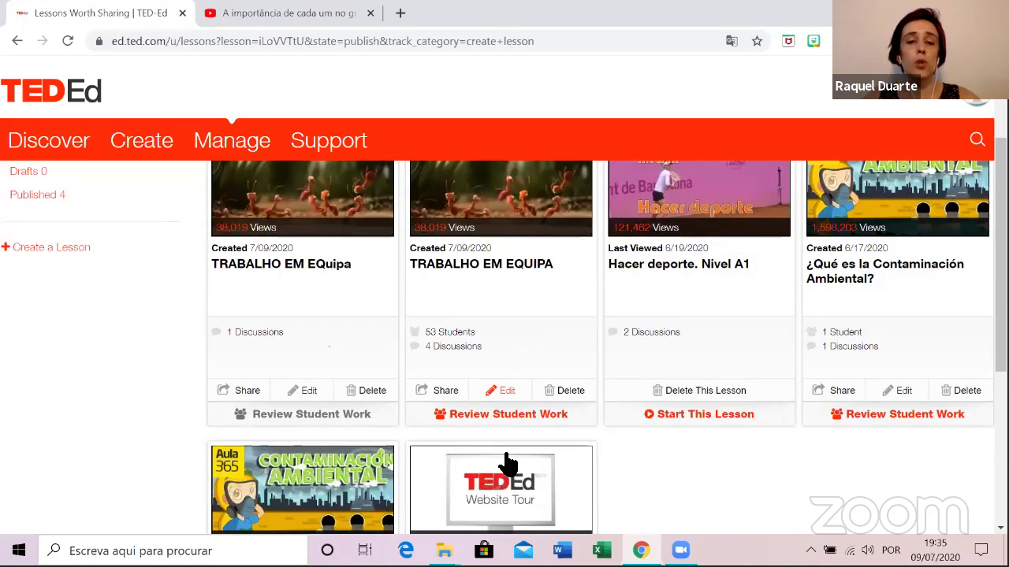
{"action": "scroll", "coordinate": [505, 463], "scroll_direction": "up", "scroll_amount": 2}
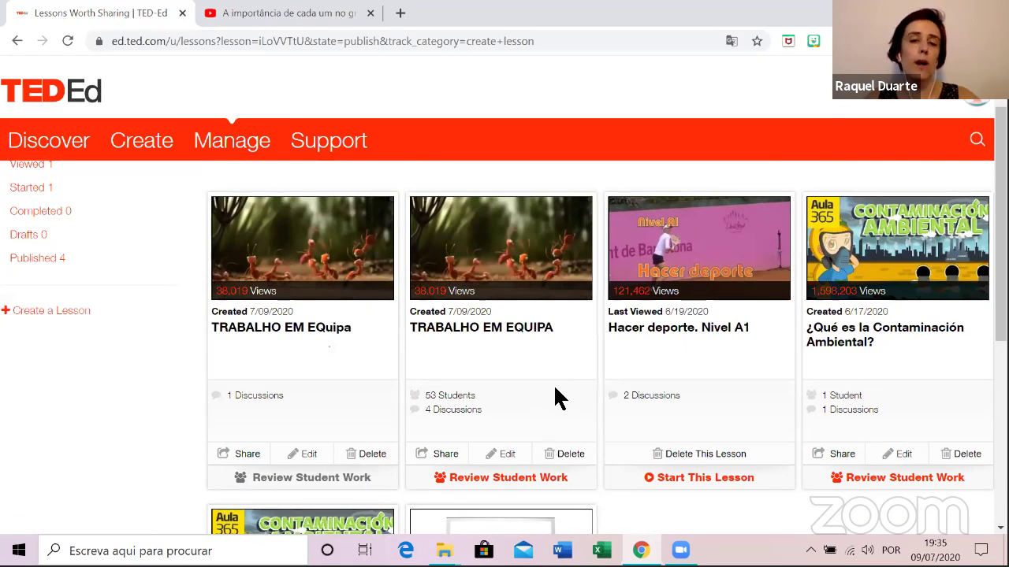
{"action": "scroll", "coordinate": [559, 367], "scroll_direction": "down", "scroll_amount": 1}
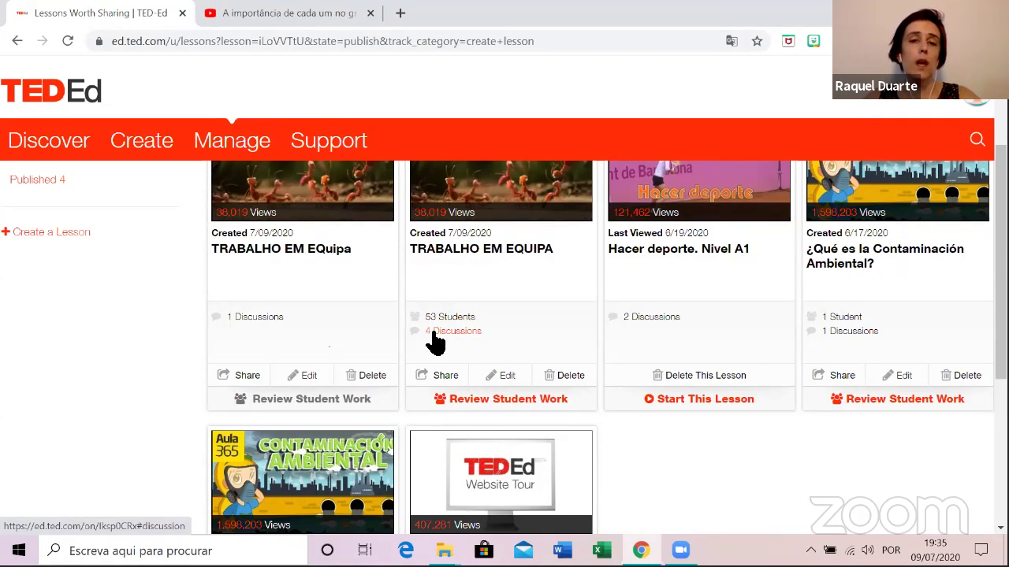
{"action": "left_click", "coordinate": [471, 408]}
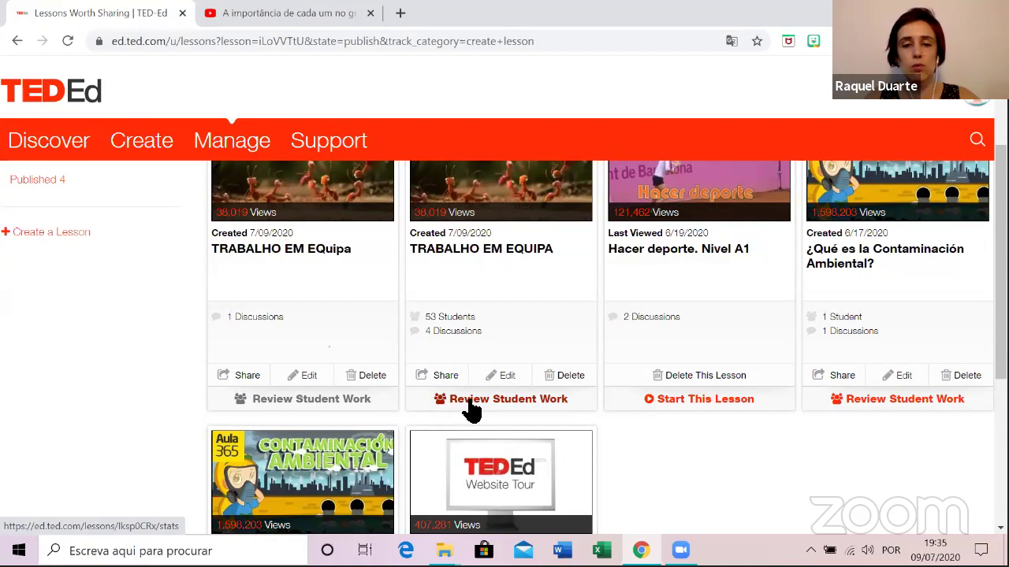
{"action": "left_click", "coordinate": [471, 408]}
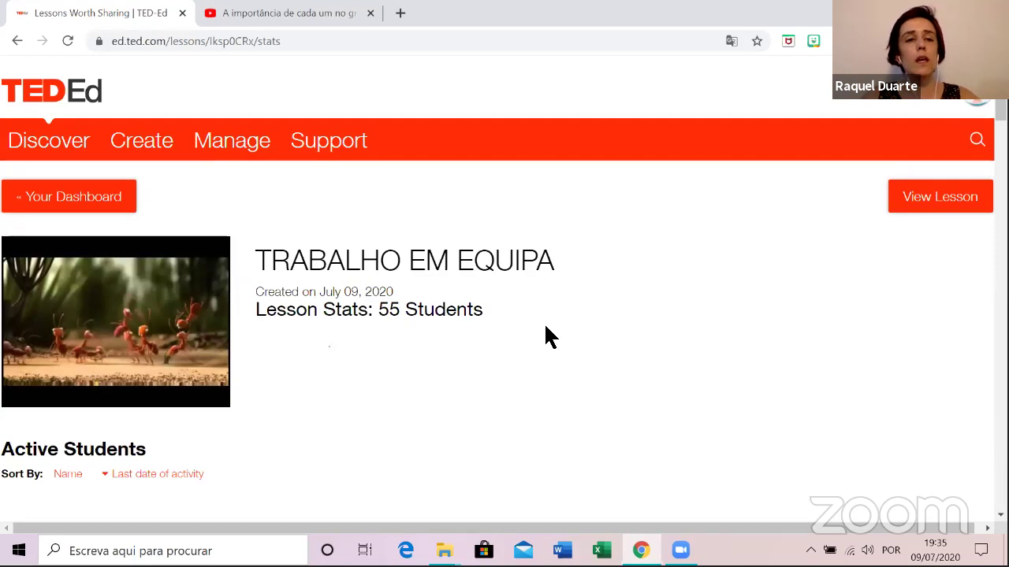
Browse the lesson's active students through page 2 to page 3.
{"action": "scroll", "coordinate": [539, 307], "scroll_direction": "down", "scroll_amount": 1}
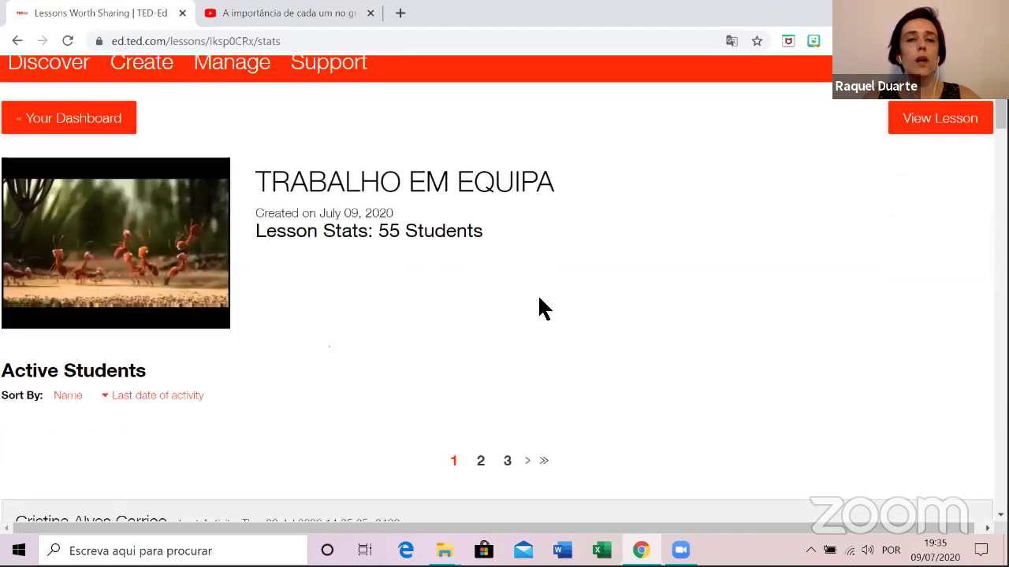
{"action": "left_click", "coordinate": [480, 465]}
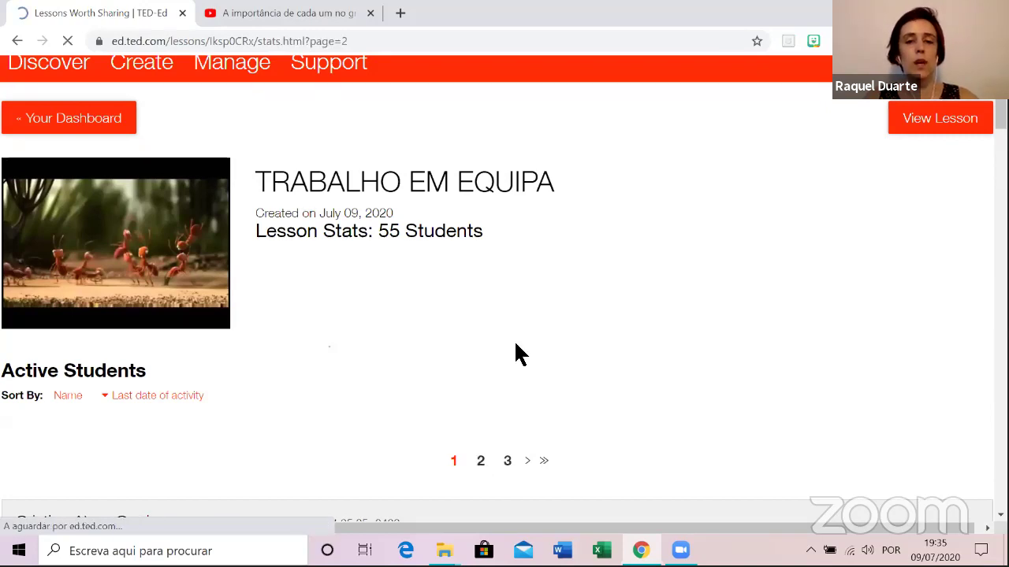
{"action": "scroll", "coordinate": [591, 370], "scroll_direction": "down", "scroll_amount": 1}
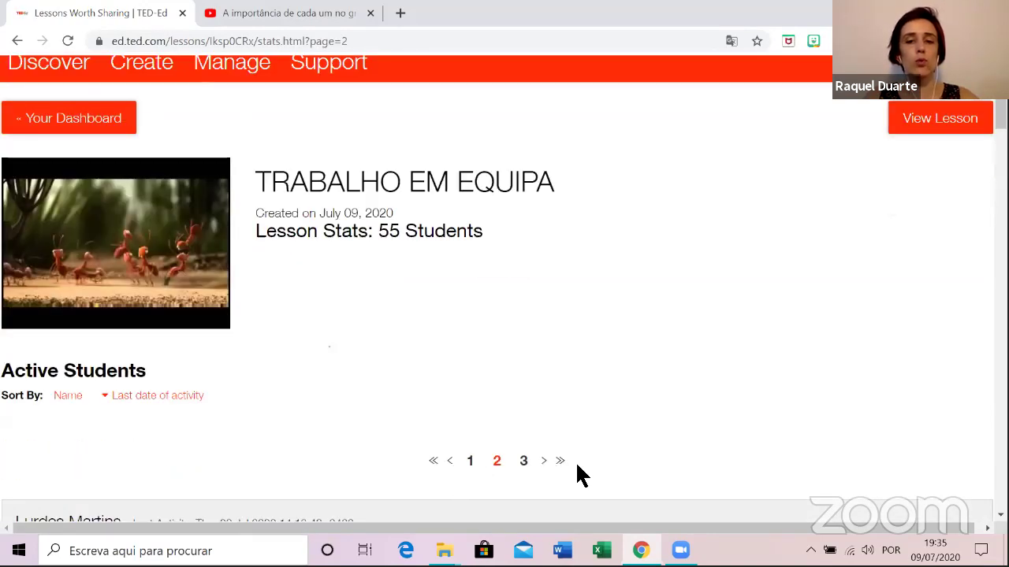
{"action": "left_click", "coordinate": [524, 462]}
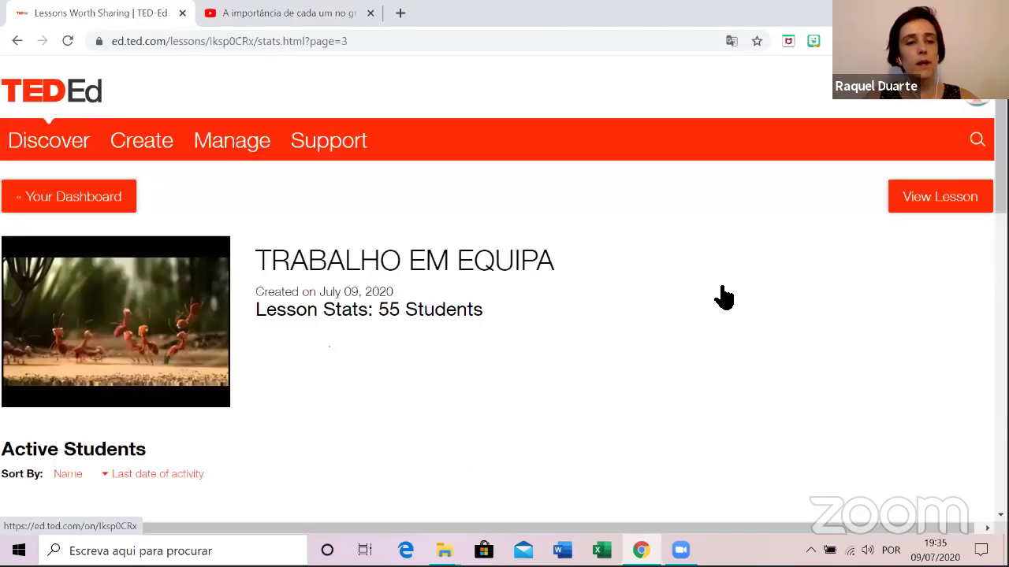
View the lesson page from the statistics and return to page 3 of the student statistics.
{"action": "left_click", "coordinate": [932, 206]}
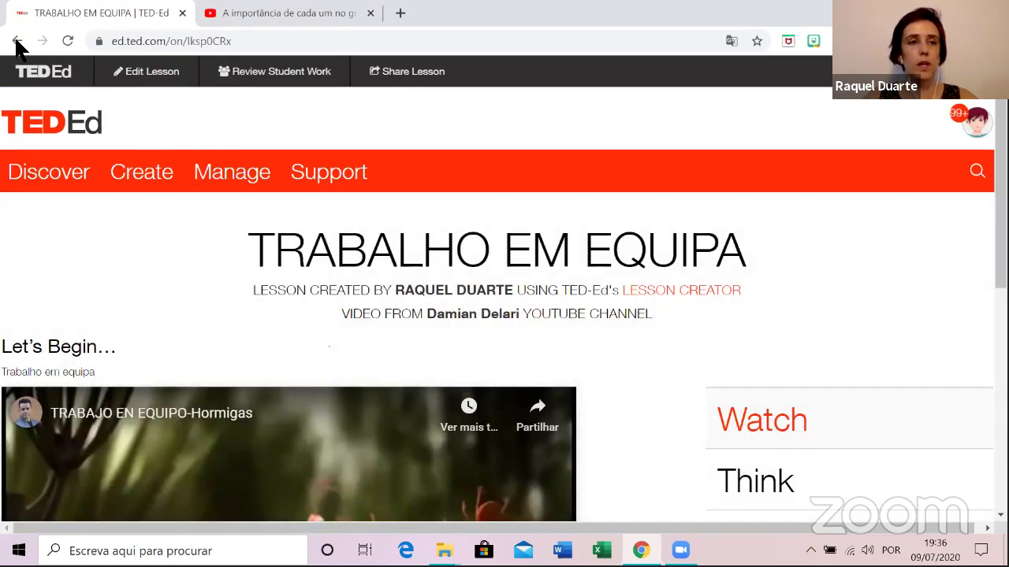
{"action": "left_click", "coordinate": [16, 41]}
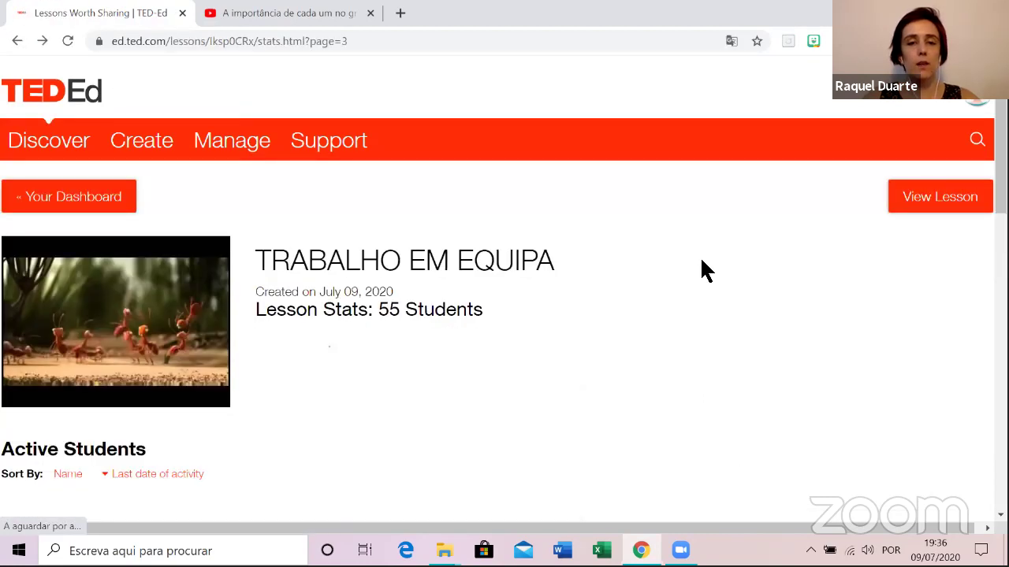
{"action": "scroll", "coordinate": [701, 263], "scroll_direction": "down", "scroll_amount": 4}
{"action": "scroll", "coordinate": [796, 251], "scroll_direction": "up", "scroll_amount": 4}
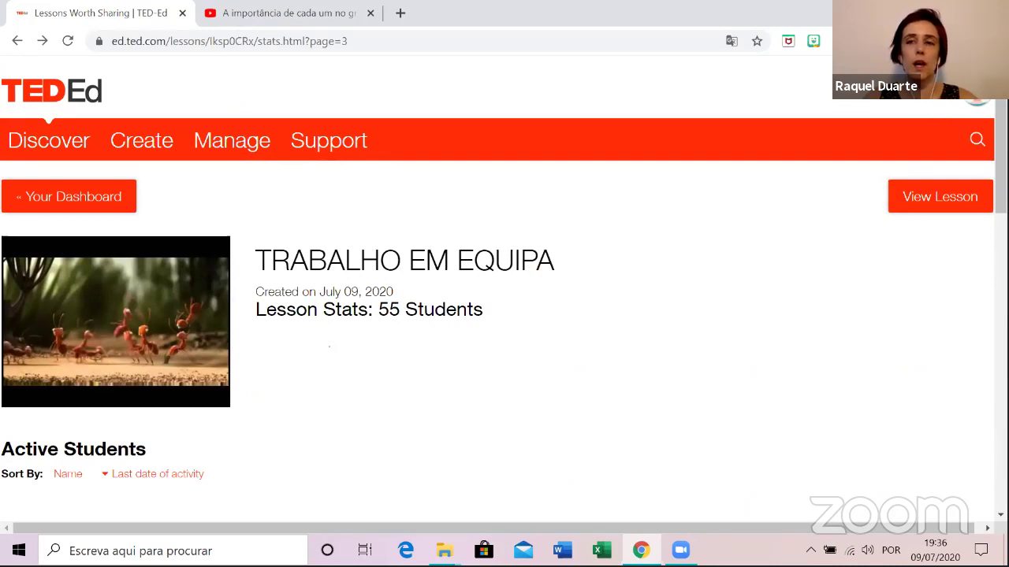
Examine the active students' multiple choice, open answer and discussion results on page 3.
{"action": "scroll", "coordinate": [768, 187], "scroll_direction": "down", "scroll_amount": 1}
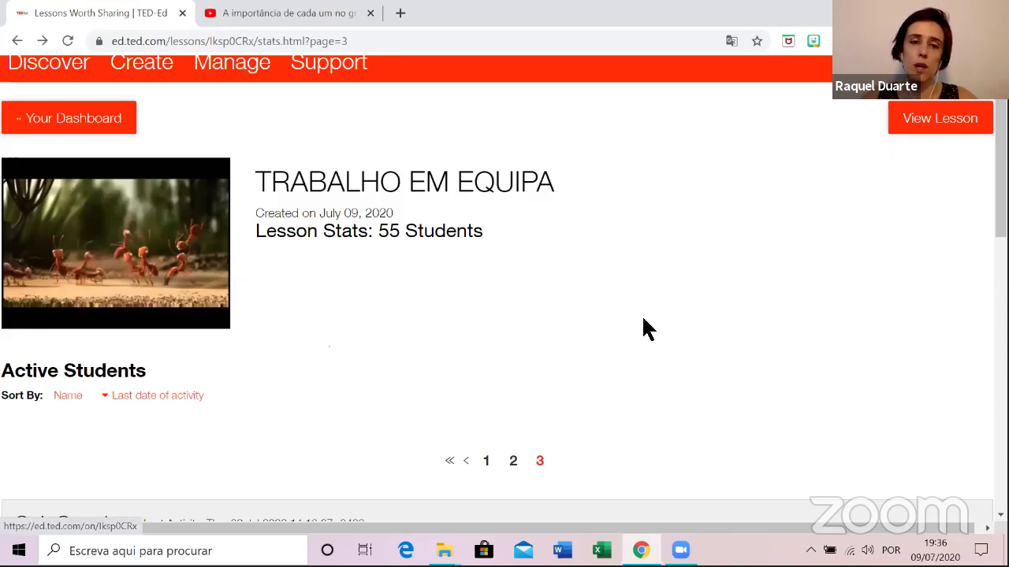
{"action": "scroll", "coordinate": [617, 270], "scroll_direction": "down", "scroll_amount": 2}
{"action": "scroll", "coordinate": [43, 388], "scroll_direction": "down", "scroll_amount": 1}
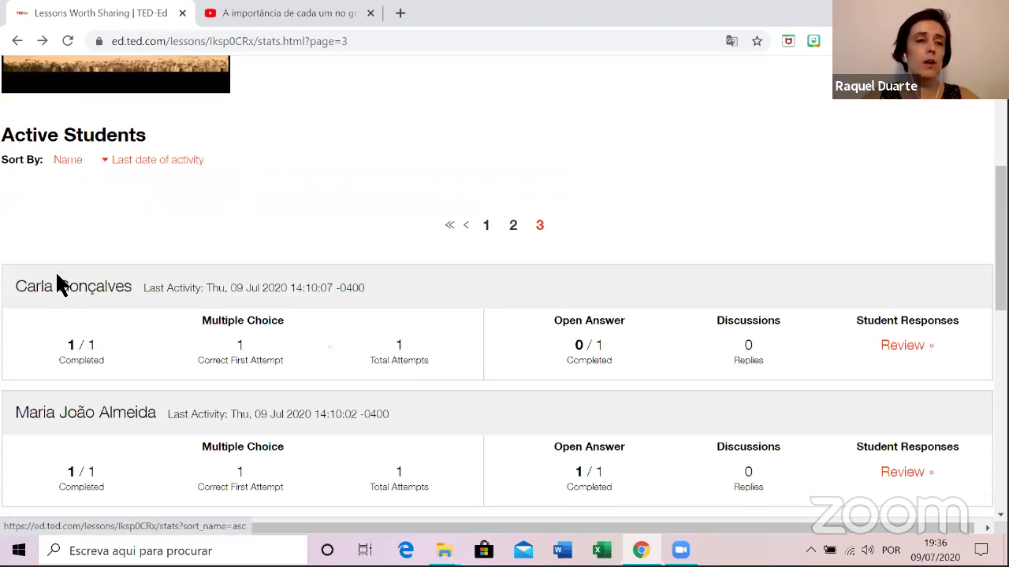
Look through the remaining active students on page 3 and go back to page 2 of the student statistics.
{"action": "scroll", "coordinate": [71, 299], "scroll_direction": "down", "scroll_amount": 2}
{"action": "scroll", "coordinate": [94, 343], "scroll_direction": "down", "scroll_amount": 4}
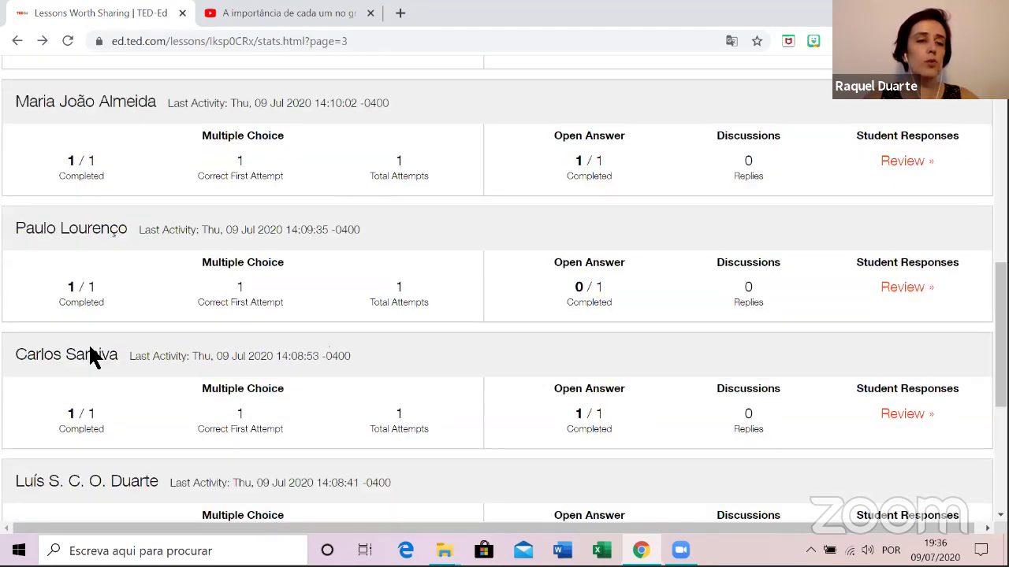
{"action": "scroll", "coordinate": [115, 402], "scroll_direction": "down", "scroll_amount": 1}
{"action": "scroll", "coordinate": [115, 398], "scroll_direction": "up", "scroll_amount": 1}
{"action": "scroll", "coordinate": [117, 324], "scroll_direction": "up", "scroll_amount": 2}
{"action": "scroll", "coordinate": [366, 471], "scroll_direction": "down", "scroll_amount": 3}
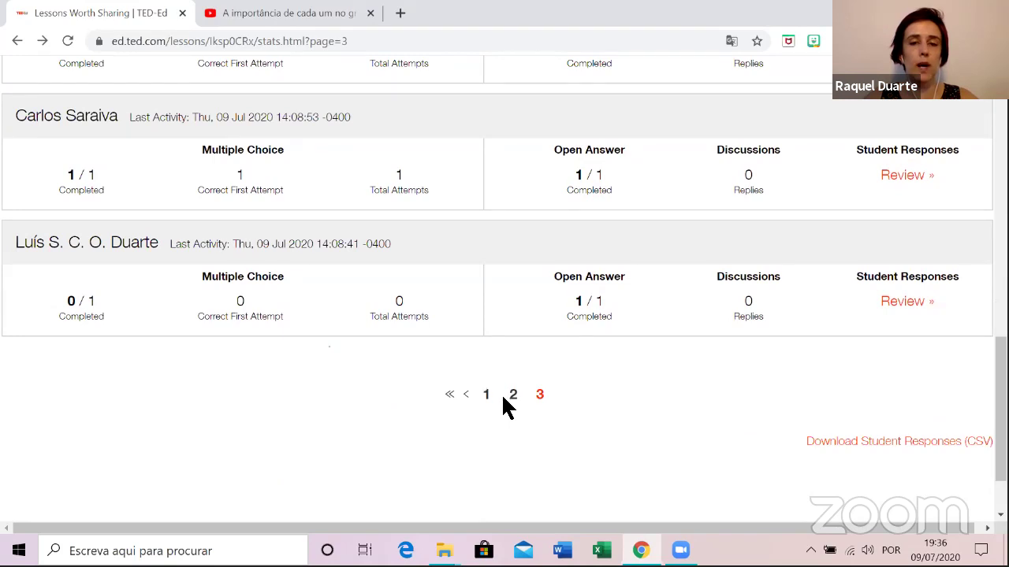
{"action": "left_click", "coordinate": [511, 396]}
Examine the active students' multiple choice, open answer and discussion results on page 2.
{"action": "scroll", "coordinate": [485, 407], "scroll_direction": "down", "scroll_amount": 5}
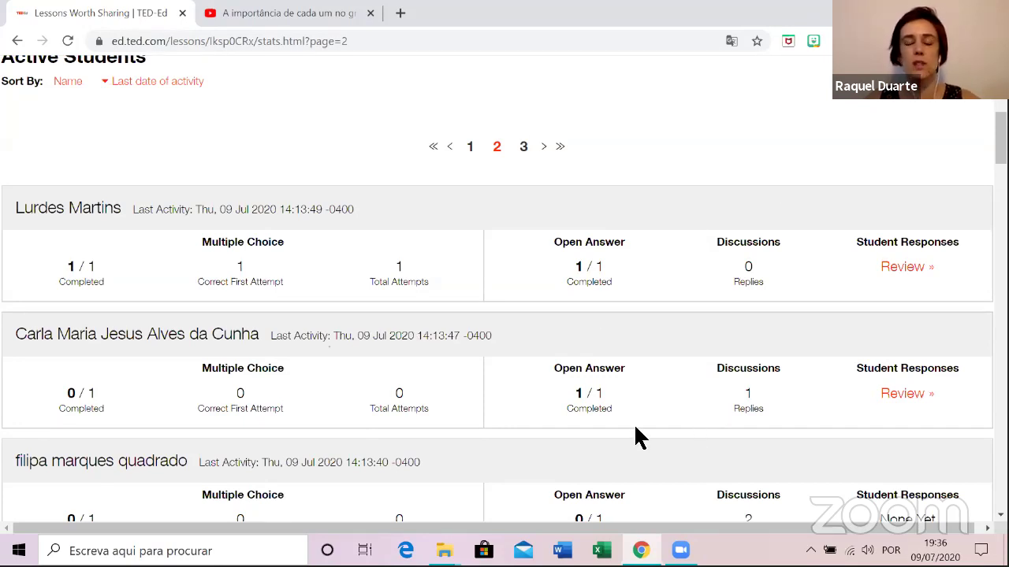
{"action": "scroll", "coordinate": [634, 434], "scroll_direction": "down", "scroll_amount": 4}
{"action": "scroll", "coordinate": [631, 429], "scroll_direction": "down", "scroll_amount": 3}
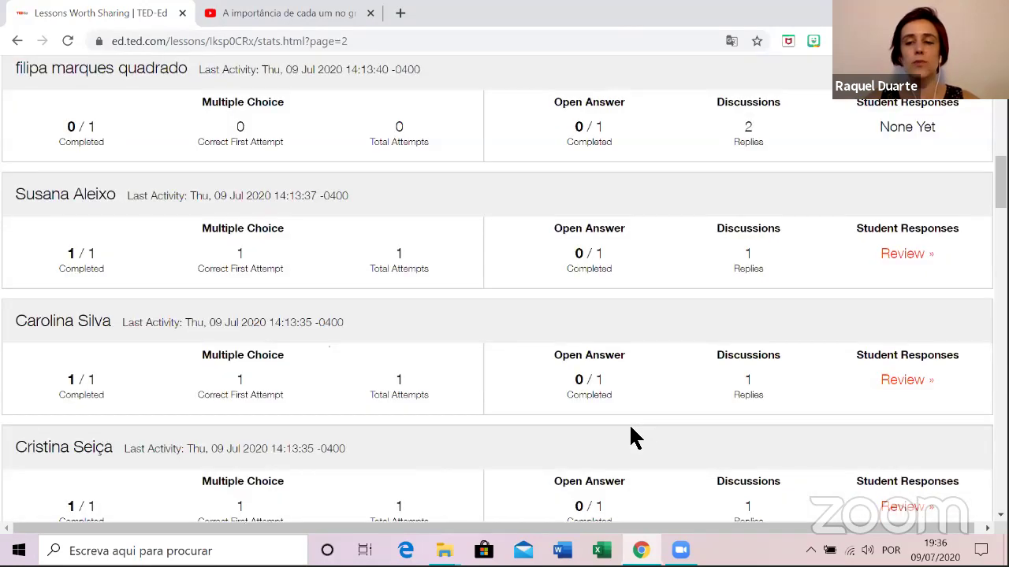
{"action": "scroll", "coordinate": [633, 431], "scroll_direction": "up", "scroll_amount": 6}
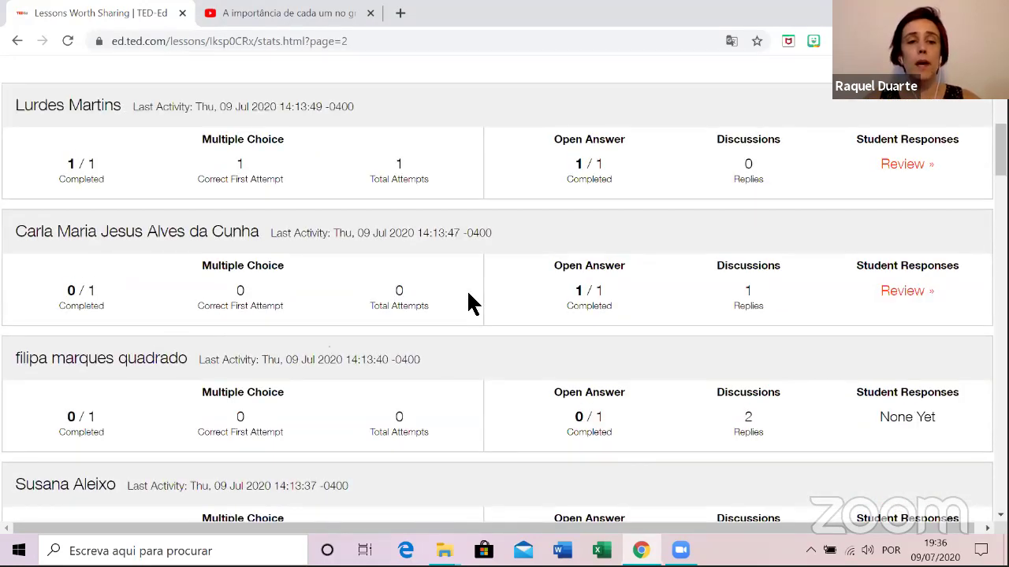
{"action": "scroll", "coordinate": [468, 299], "scroll_direction": "up", "scroll_amount": 2}
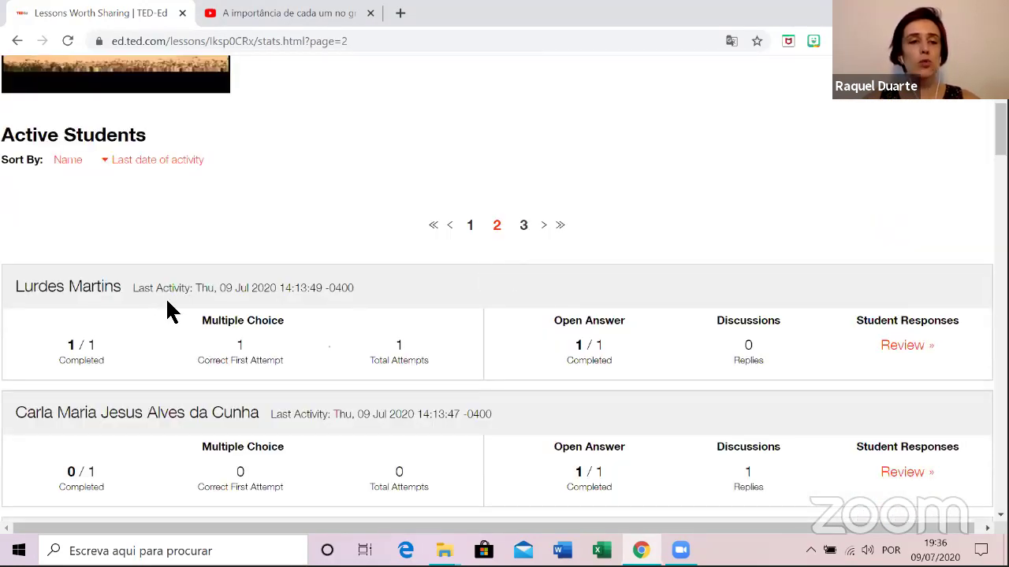
{"action": "scroll", "coordinate": [173, 312], "scroll_direction": "up", "scroll_amount": 1}
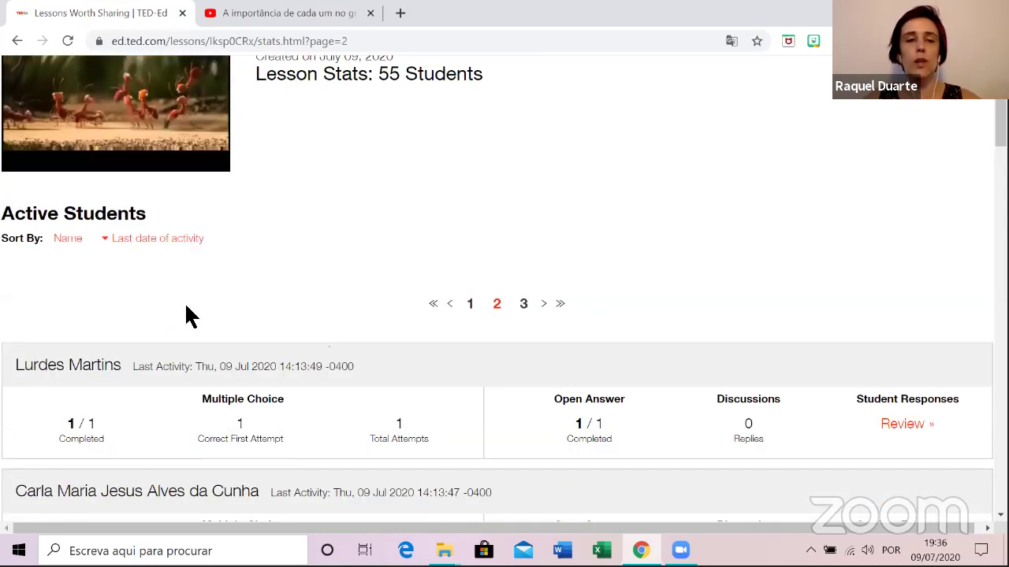
{"action": "scroll", "coordinate": [118, 320], "scroll_direction": "down", "scroll_amount": 1}
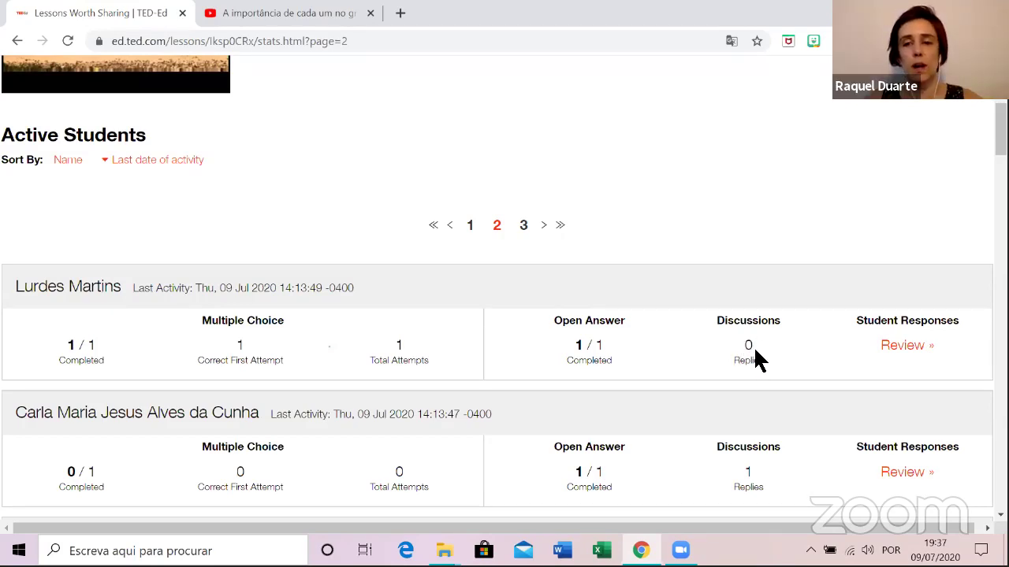
{"action": "scroll", "coordinate": [753, 356], "scroll_direction": "down", "scroll_amount": 2}
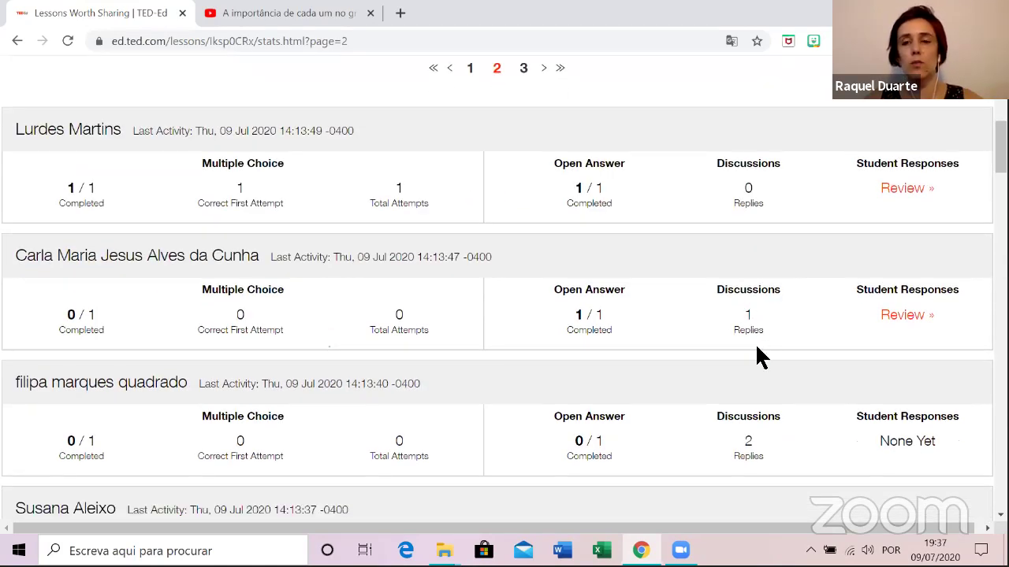
{"action": "scroll", "coordinate": [922, 286], "scroll_direction": "up", "scroll_amount": 1}
{"action": "scroll", "coordinate": [918, 316], "scroll_direction": "up", "scroll_amount": 1}
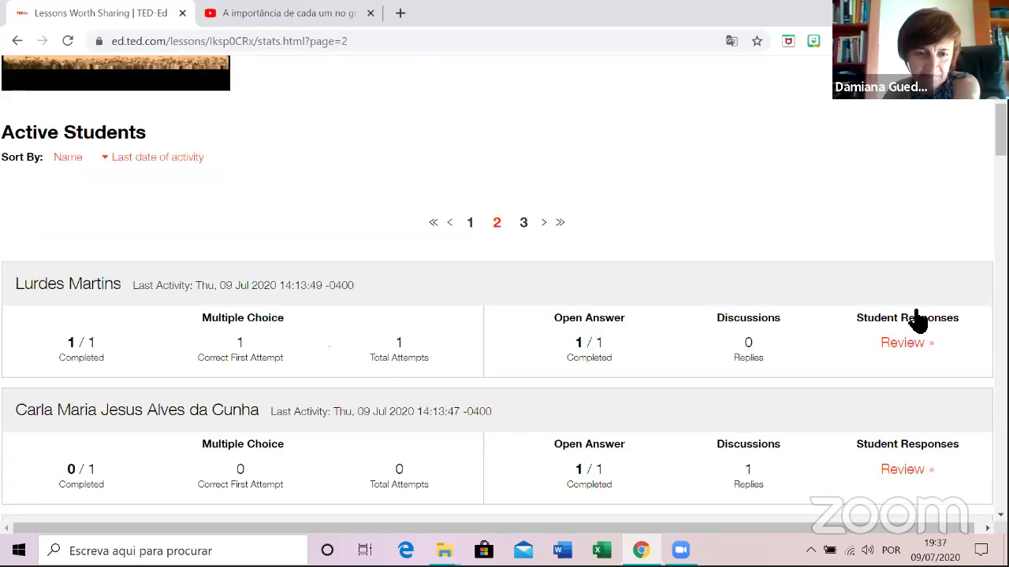
Open the response review for the first student on page 2 and examine the answer to question 1.
{"action": "left_click", "coordinate": [908, 346]}
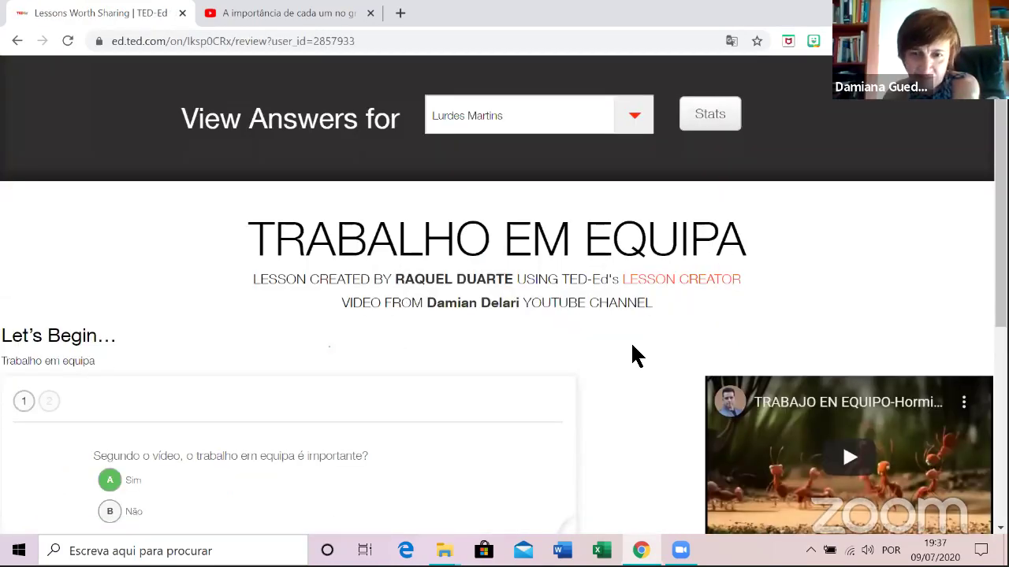
{"action": "scroll", "coordinate": [616, 337], "scroll_direction": "down", "scroll_amount": 2}
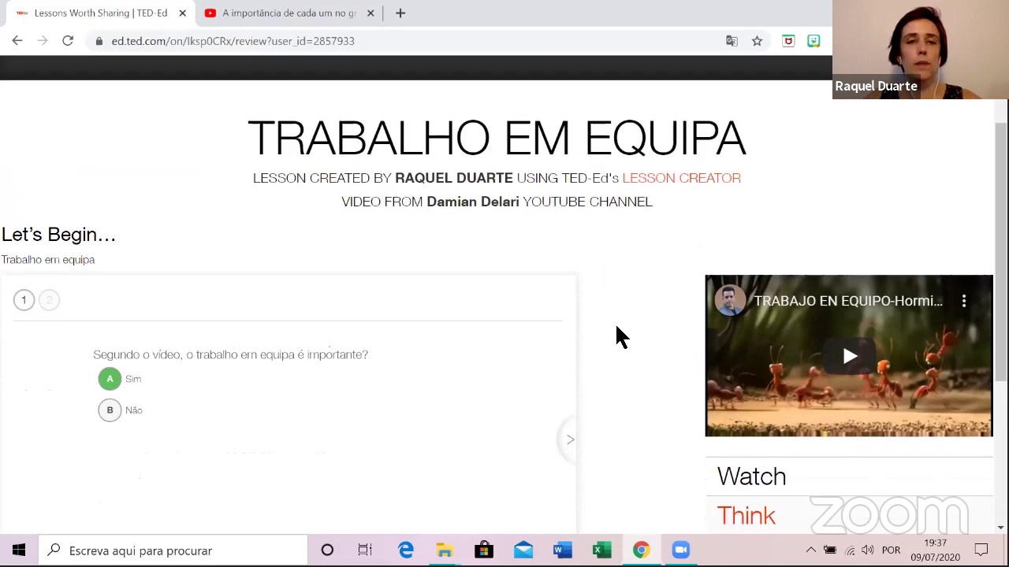
{"action": "scroll", "coordinate": [616, 338], "scroll_direction": "down", "scroll_amount": 1}
{"action": "scroll", "coordinate": [616, 337], "scroll_direction": "up", "scroll_amount": 2}
{"action": "scroll", "coordinate": [616, 338], "scroll_direction": "up", "scroll_amount": 1}
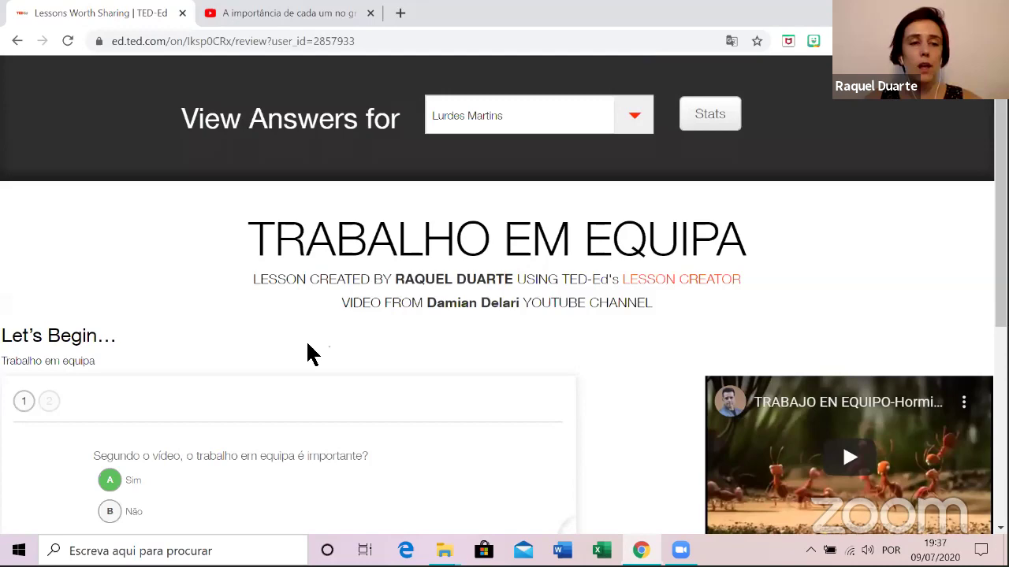
{"action": "scroll", "coordinate": [307, 349], "scroll_direction": "down", "scroll_amount": 1}
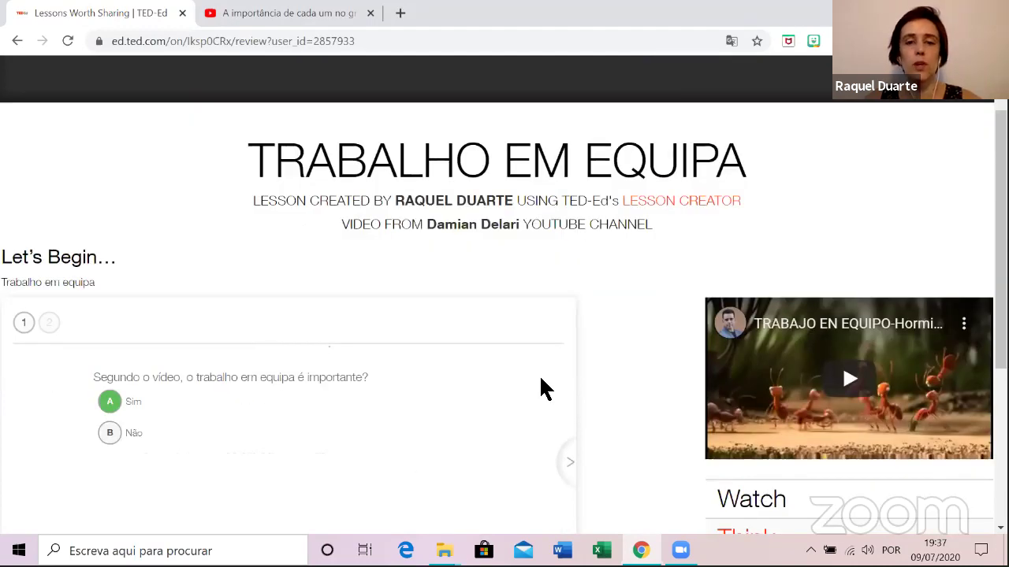
{"action": "scroll", "coordinate": [551, 387], "scroll_direction": "down", "scroll_amount": 1}
Go to the student's open answer to question 2 and submit the feedback "Muito bem".
{"action": "left_click", "coordinate": [568, 385]}
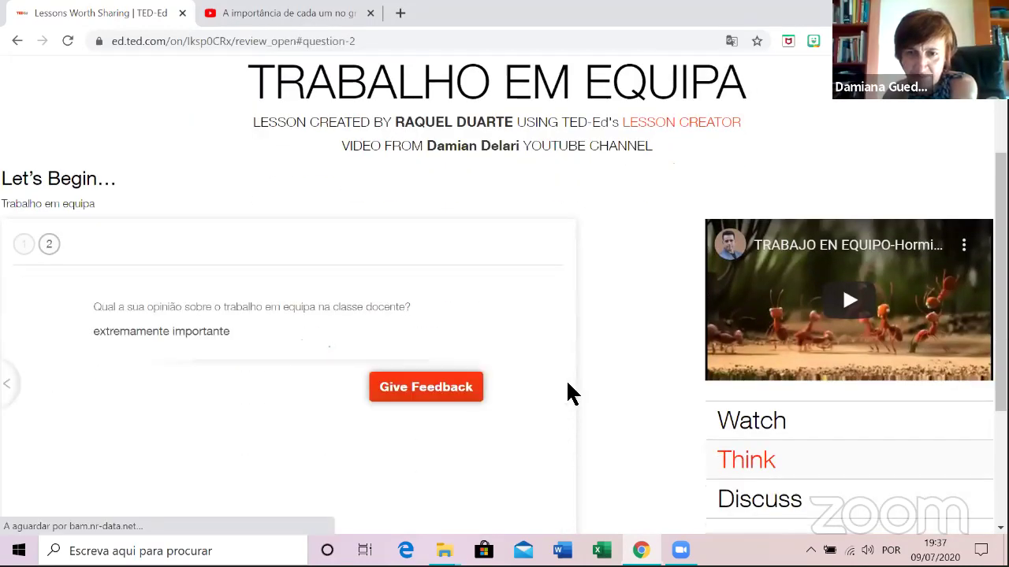
{"action": "scroll", "coordinate": [577, 301], "scroll_direction": "down", "scroll_amount": 1}
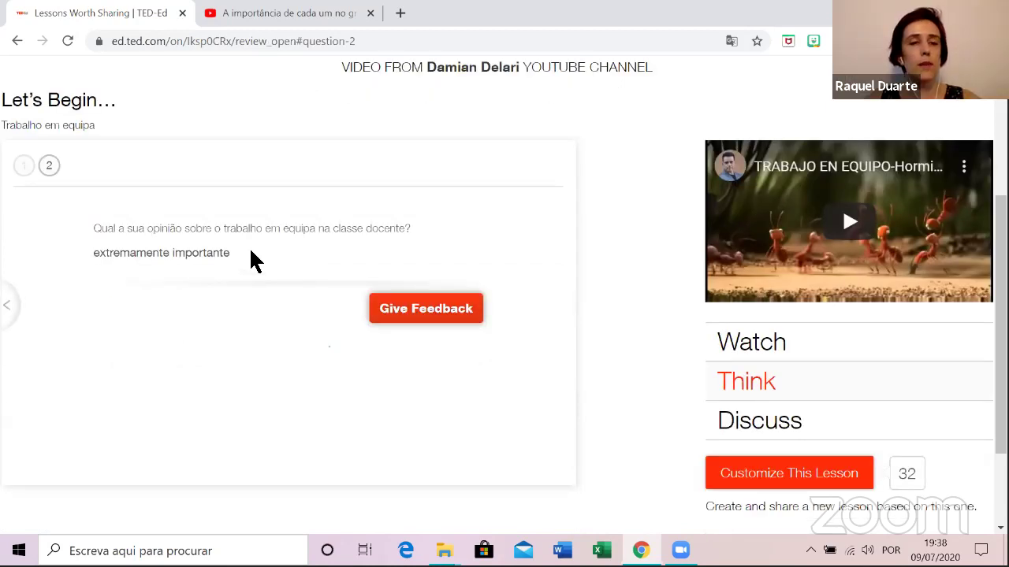
{"action": "left_click", "coordinate": [397, 308]}
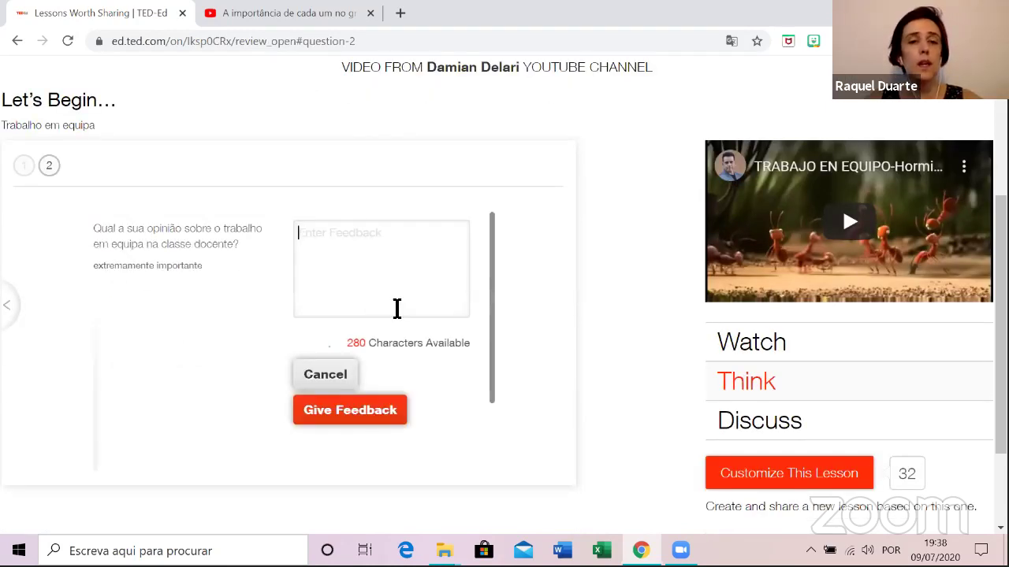
{"action": "type", "text": "m"}
{"action": "key", "text": "BackSpace"}
{"action": "type", "text": "Muito bem"}
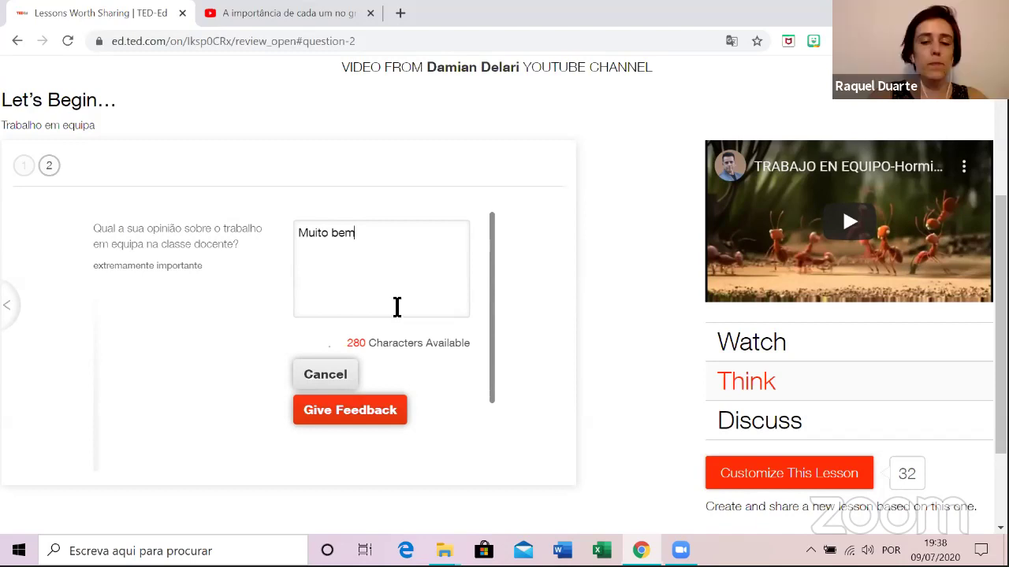
{"action": "left_click", "coordinate": [386, 415]}
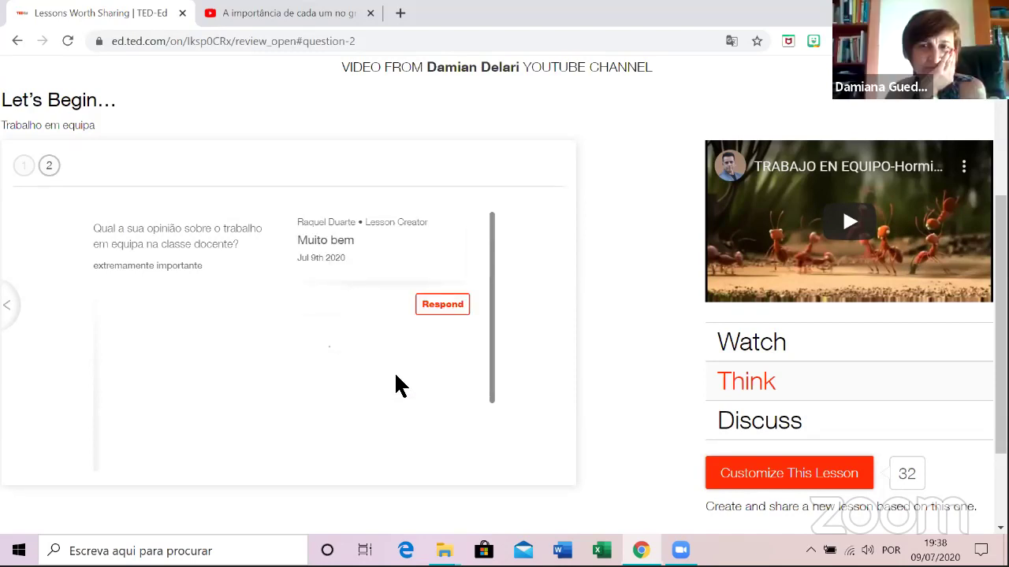
Add the follow-up response "Muito bem!" to the feedback on the student's open answer.
{"action": "left_click", "coordinate": [443, 305]}
{"action": "type", "text": "d"}
{"action": "key", "text": "BackSpace"}
{"action": "type", "text": "Muit"}
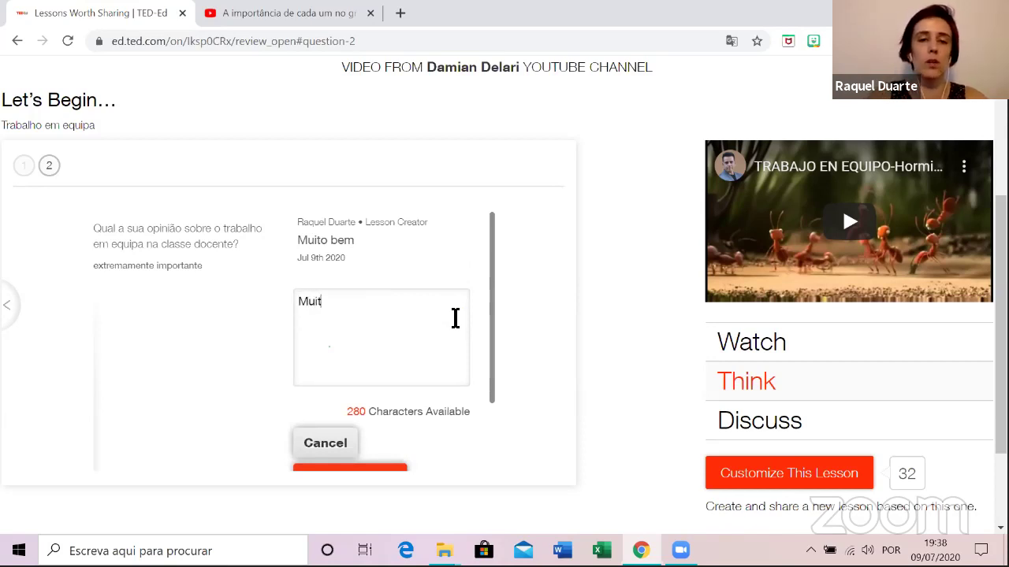
{"action": "type", "text": "o bem!"}
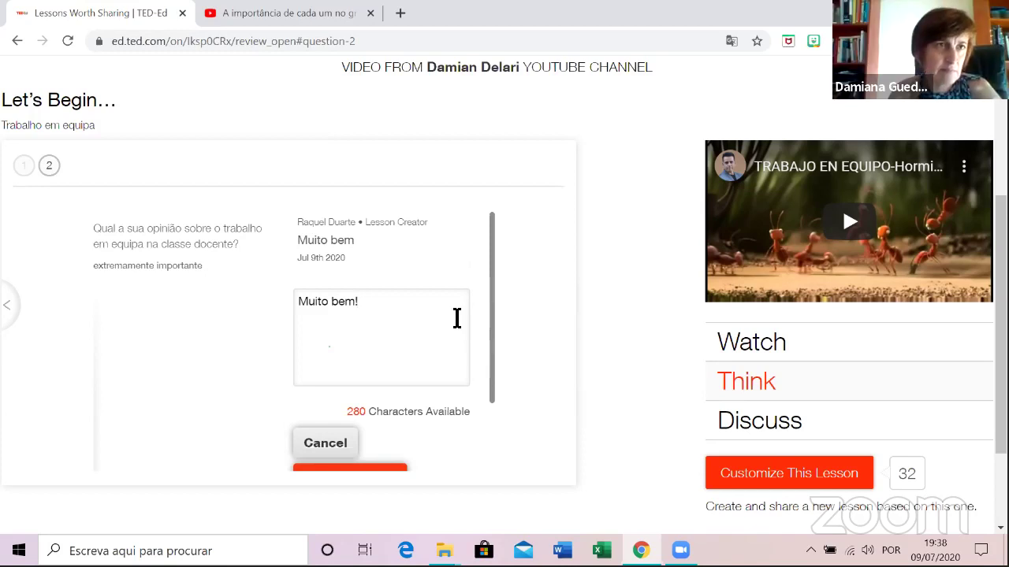
{"action": "scroll", "coordinate": [446, 338], "scroll_direction": "down", "scroll_amount": 1}
{"action": "left_click", "coordinate": [368, 408]}
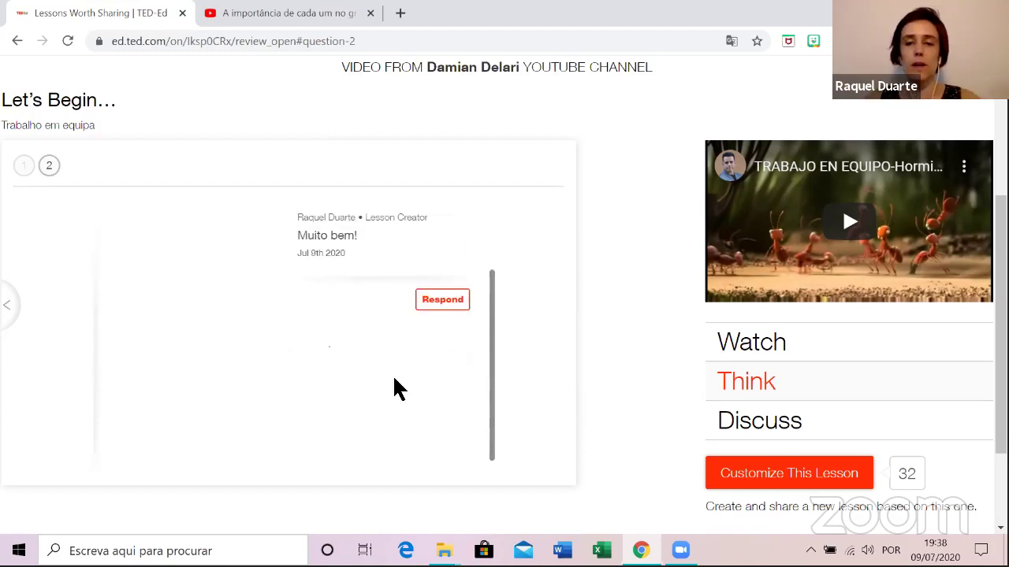
Look over the student's answer to question 2 together with the posted feedback messages.
{"action": "scroll", "coordinate": [572, 288], "scroll_direction": "up", "scroll_amount": 3}
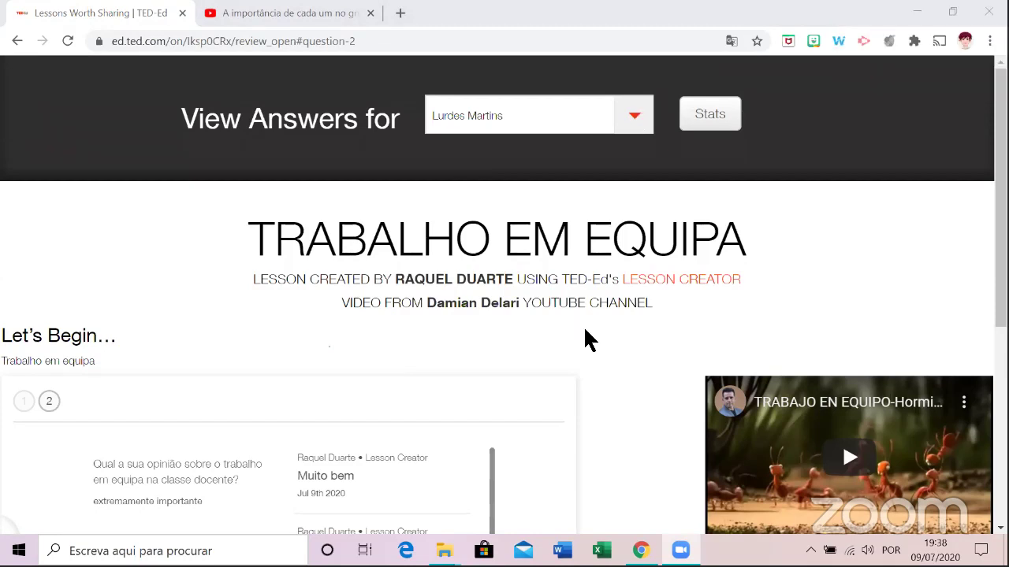
{"action": "scroll", "coordinate": [599, 327], "scroll_direction": "down", "scroll_amount": 1}
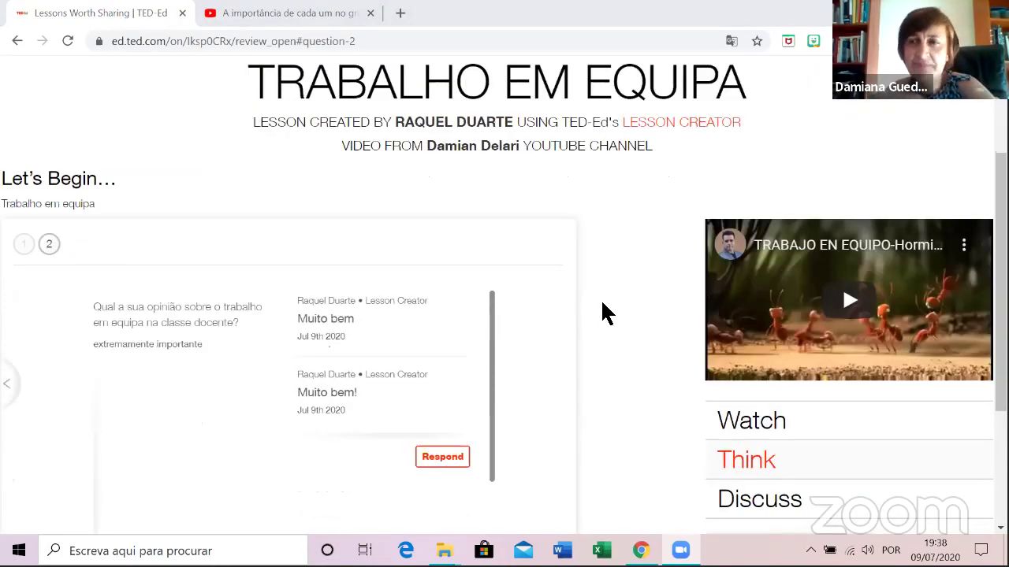
{"action": "scroll", "coordinate": [606, 313], "scroll_direction": "up", "scroll_amount": 1}
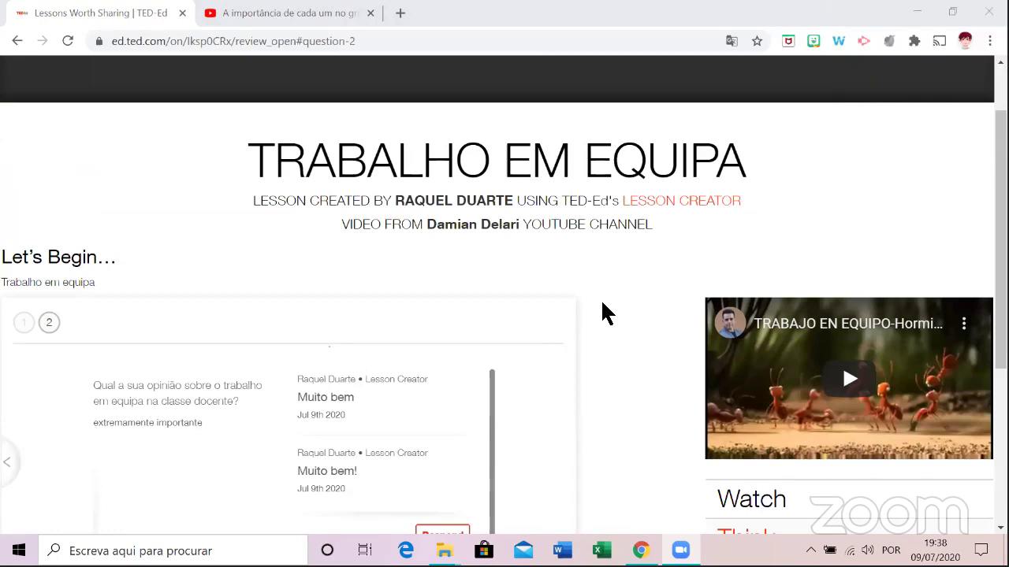
{"action": "scroll", "coordinate": [605, 312], "scroll_direction": "down", "scroll_amount": 1}
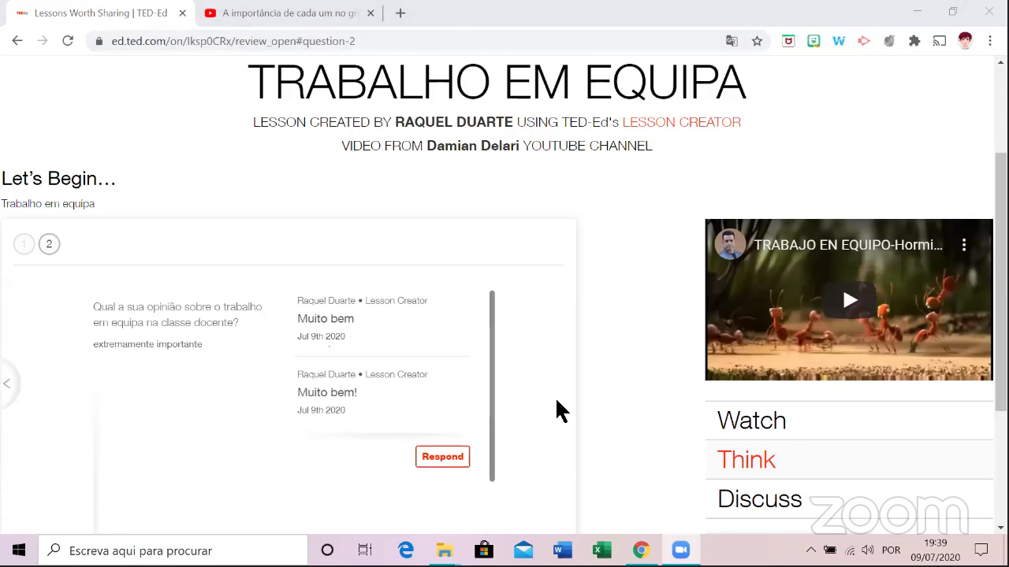
{"action": "scroll", "coordinate": [569, 405], "scroll_direction": "down", "scroll_amount": 3}
{"action": "scroll", "coordinate": [567, 405], "scroll_direction": "up", "scroll_amount": 3}
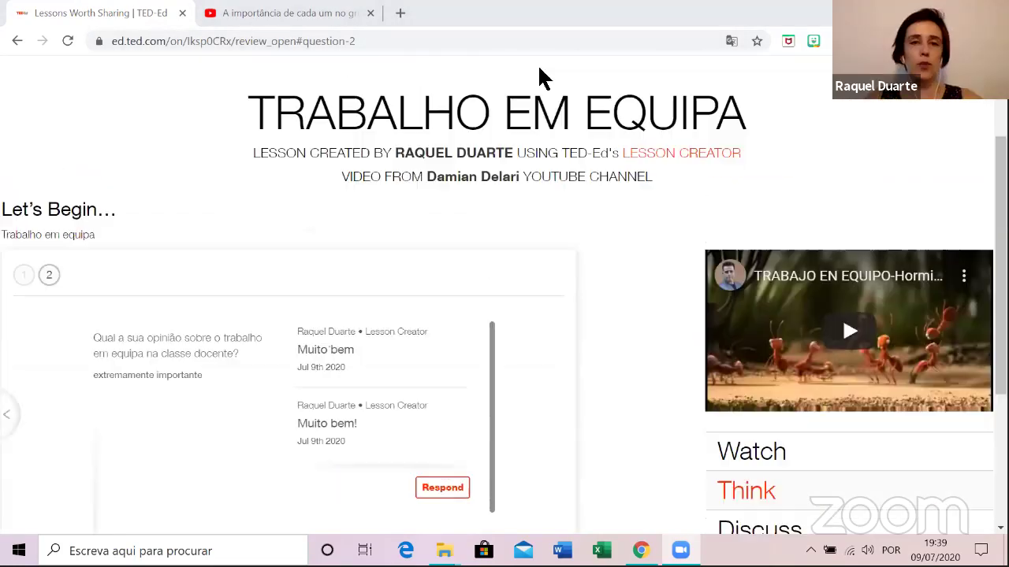
Reload the review page's address, go to question 1 and look over the lesson's sections.
{"action": "left_click", "coordinate": [534, 31]}
{"action": "key", "text": "Return"}
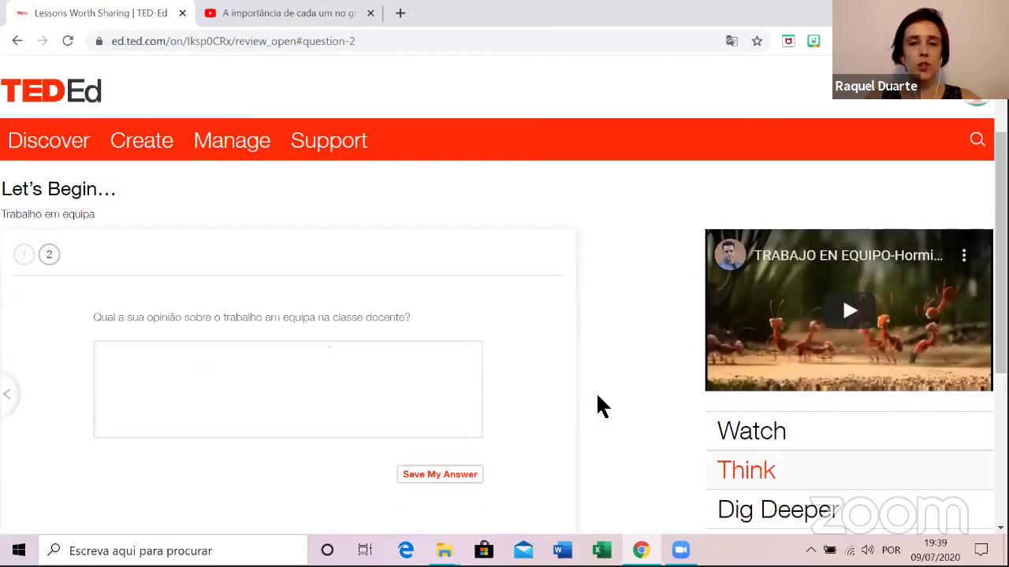
{"action": "left_click", "coordinate": [10, 394]}
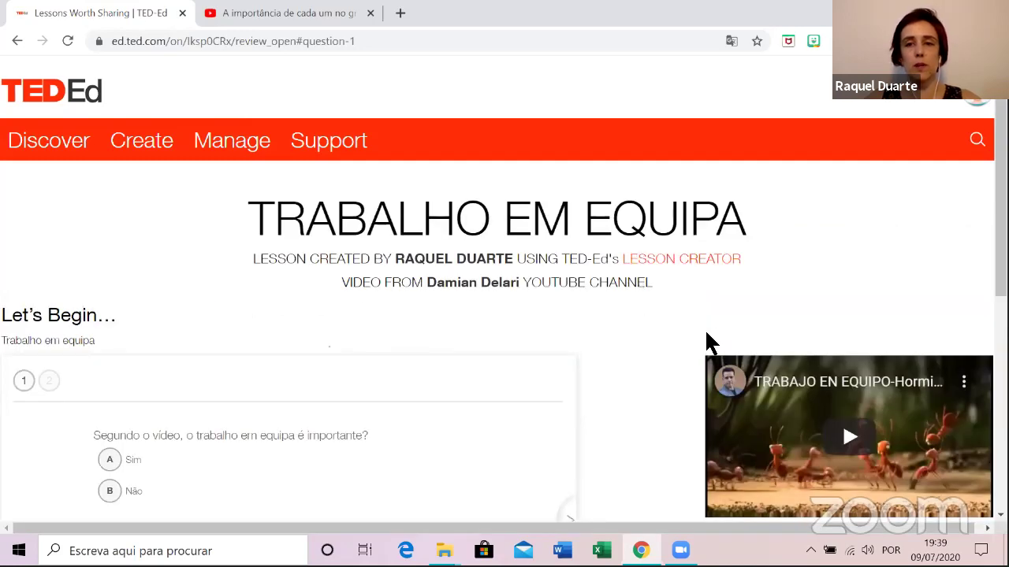
{"action": "scroll", "coordinate": [461, 342], "scroll_direction": "down", "scroll_amount": 1}
{"action": "scroll", "coordinate": [545, 401], "scroll_direction": "down", "scroll_amount": 3}
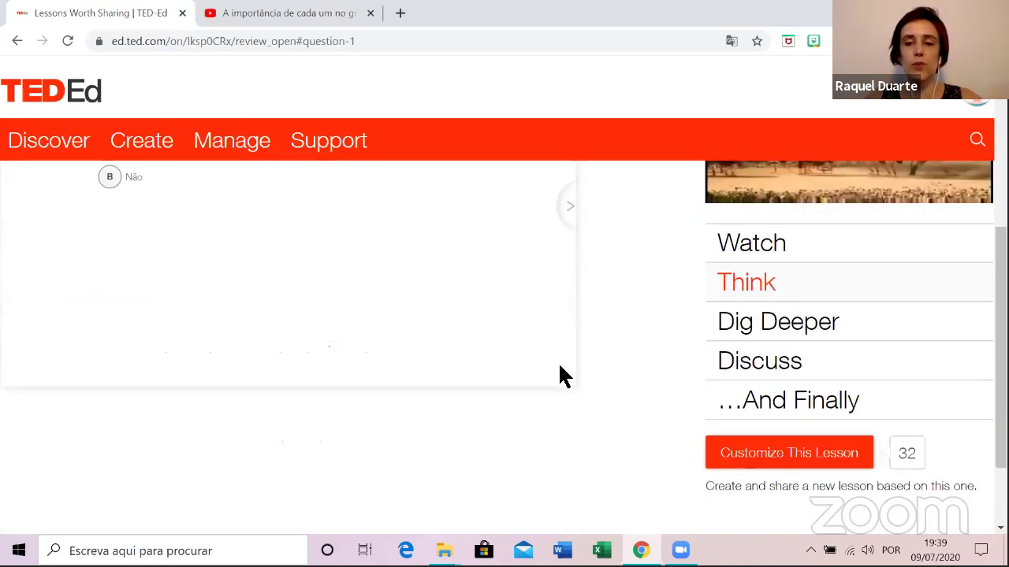
{"action": "scroll", "coordinate": [583, 360], "scroll_direction": "up", "scroll_amount": 4}
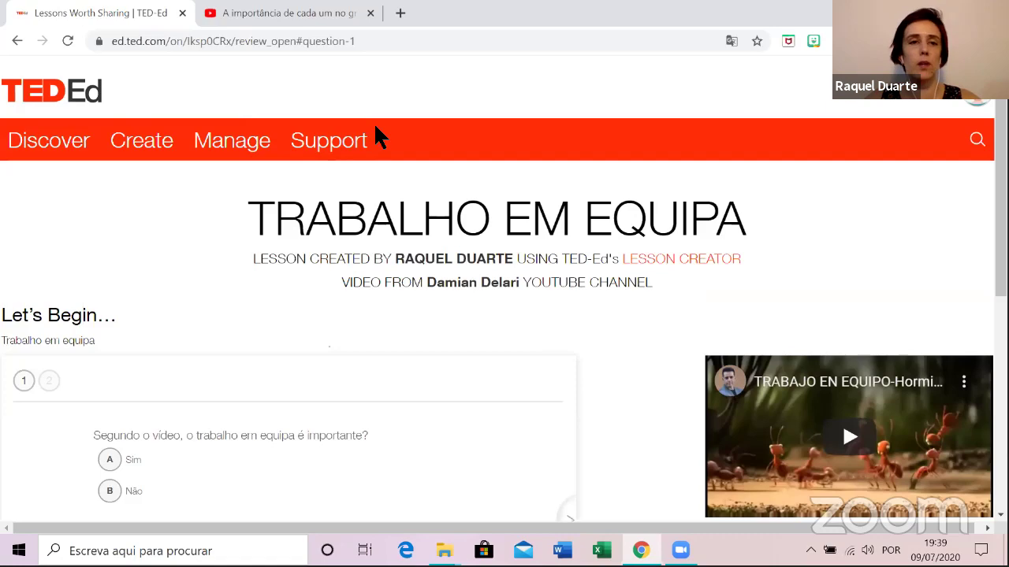
Return to the managed lessons and open the student work review for "TRABALHO EM EQUIPA".
{"action": "mouse_move", "coordinate": [235, 142]}
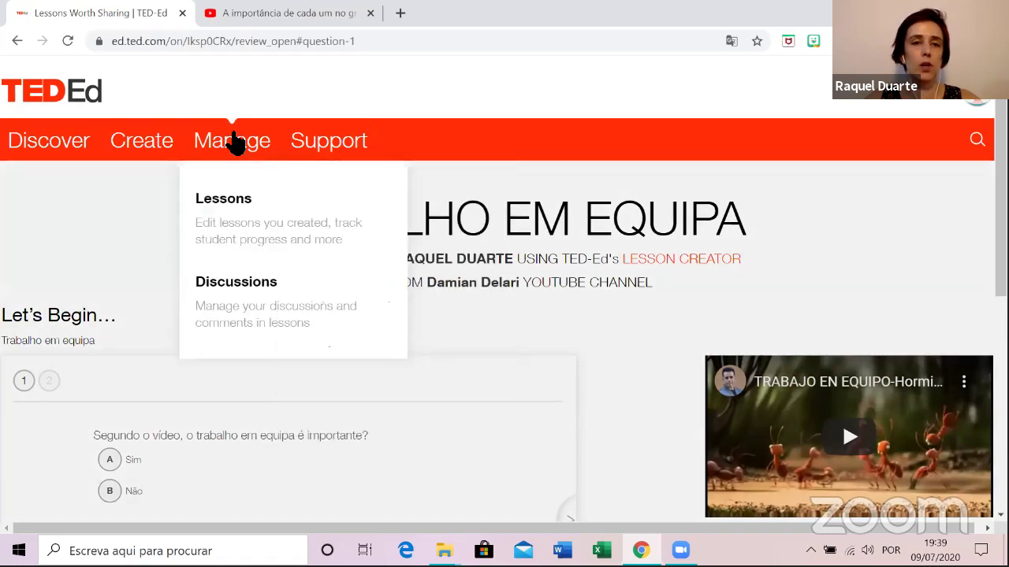
{"action": "left_click", "coordinate": [214, 231]}
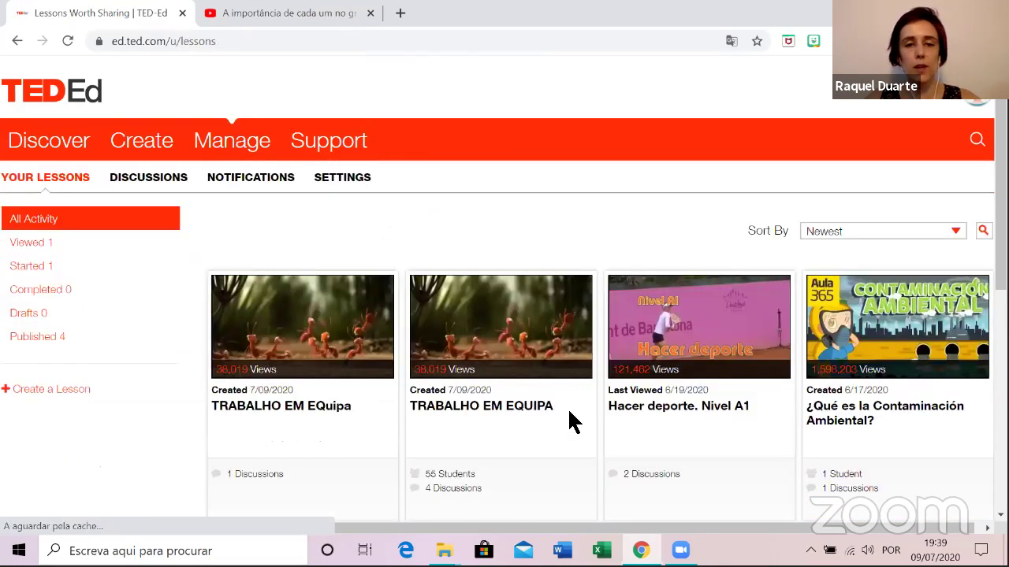
{"action": "scroll", "coordinate": [568, 420], "scroll_direction": "down", "scroll_amount": 2}
{"action": "left_click", "coordinate": [524, 400]}
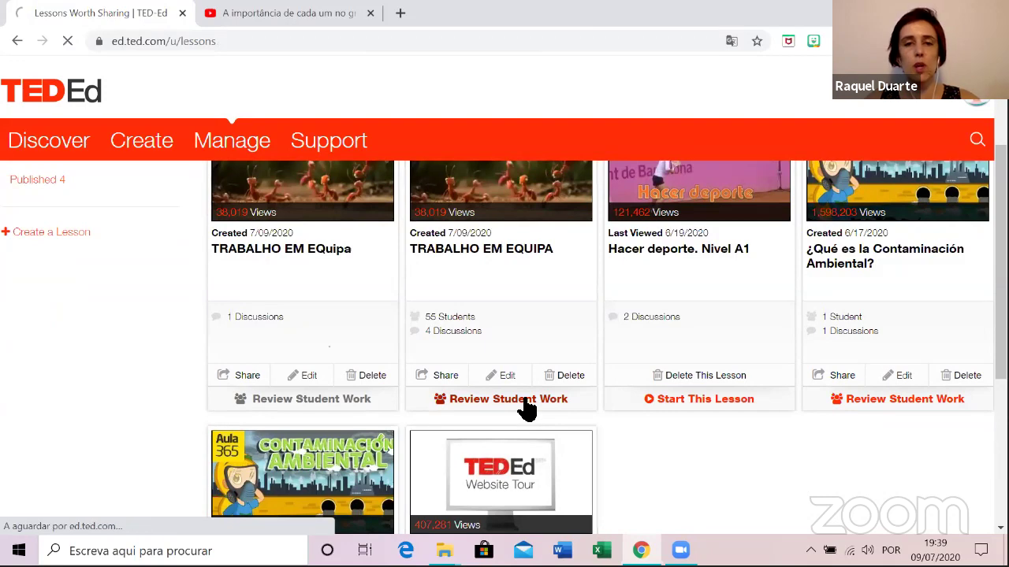
{"action": "scroll", "coordinate": [473, 316], "scroll_direction": "down", "scroll_amount": 6}
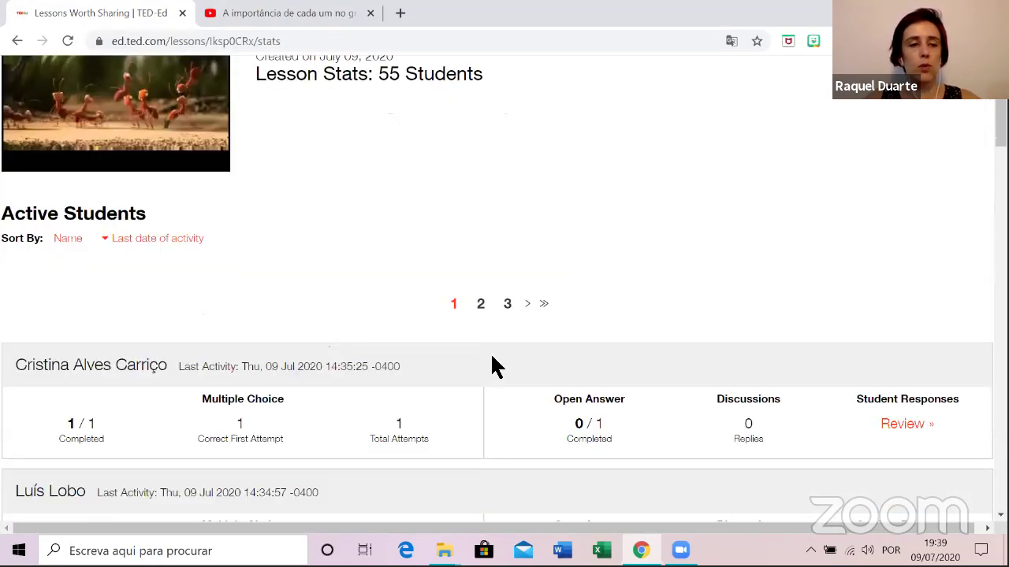
Look through the first page of active students, examining their multiple choice, open answer and discussion activity.
{"action": "scroll", "coordinate": [198, 305], "scroll_direction": "up", "scroll_amount": 2}
{"action": "scroll", "coordinate": [103, 312], "scroll_direction": "down", "scroll_amount": 3}
{"action": "scroll", "coordinate": [109, 339], "scroll_direction": "down", "scroll_amount": 4}
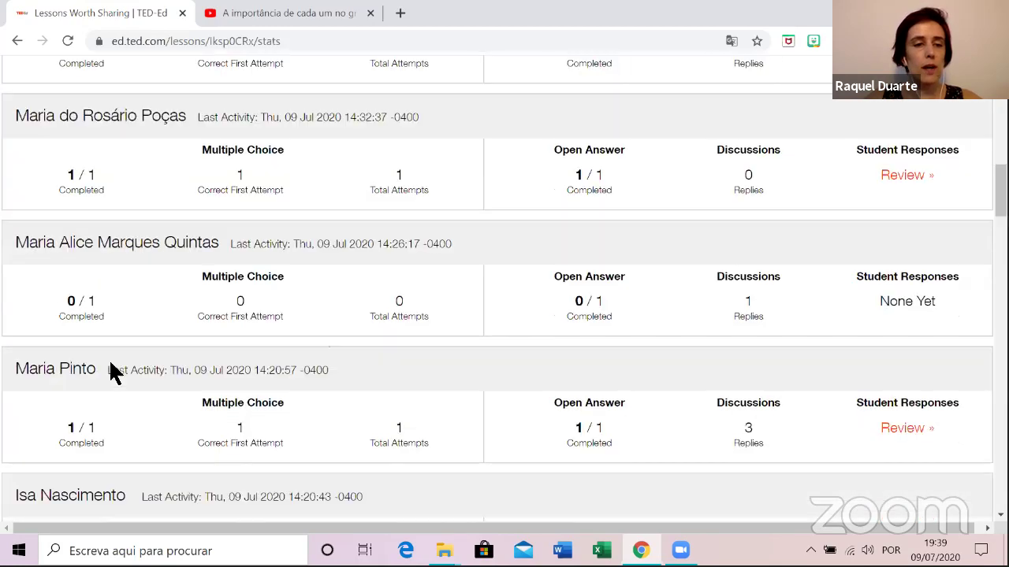
{"action": "scroll", "coordinate": [110, 367], "scroll_direction": "down", "scroll_amount": 3}
{"action": "scroll", "coordinate": [114, 386], "scroll_direction": "down", "scroll_amount": 7}
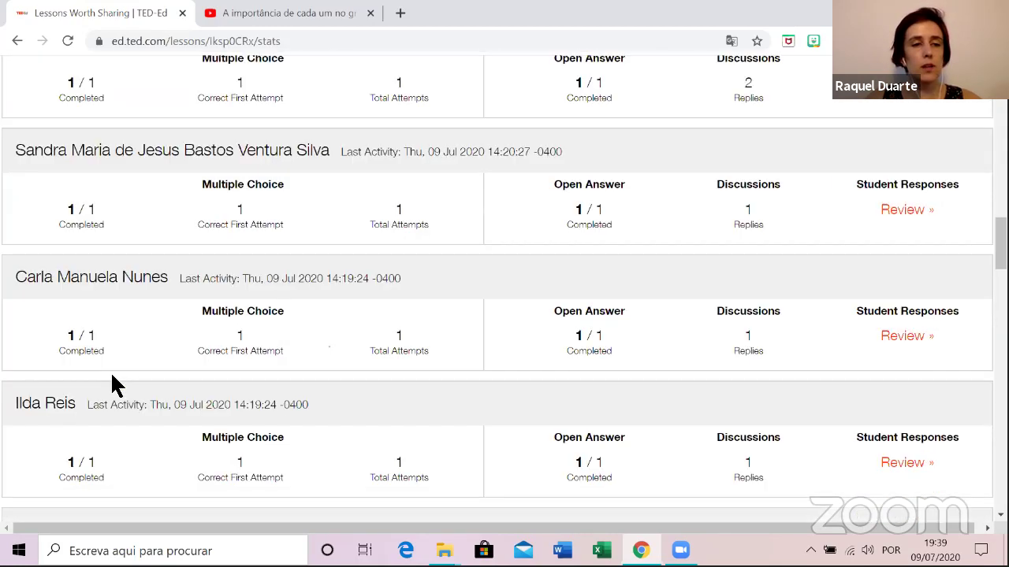
{"action": "scroll", "coordinate": [116, 394], "scroll_direction": "down", "scroll_amount": 6}
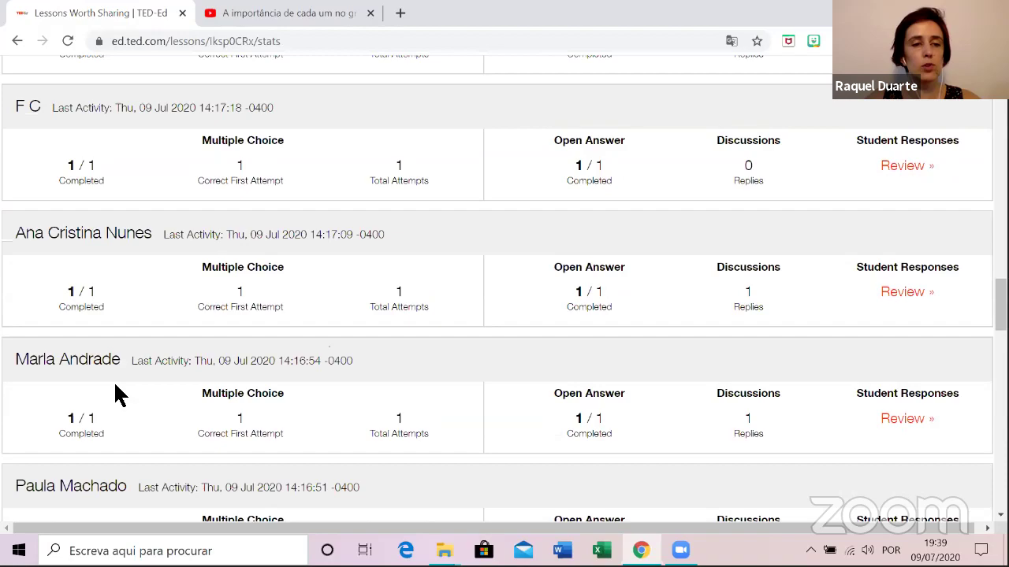
{"action": "scroll", "coordinate": [122, 394], "scroll_direction": "down", "scroll_amount": 7}
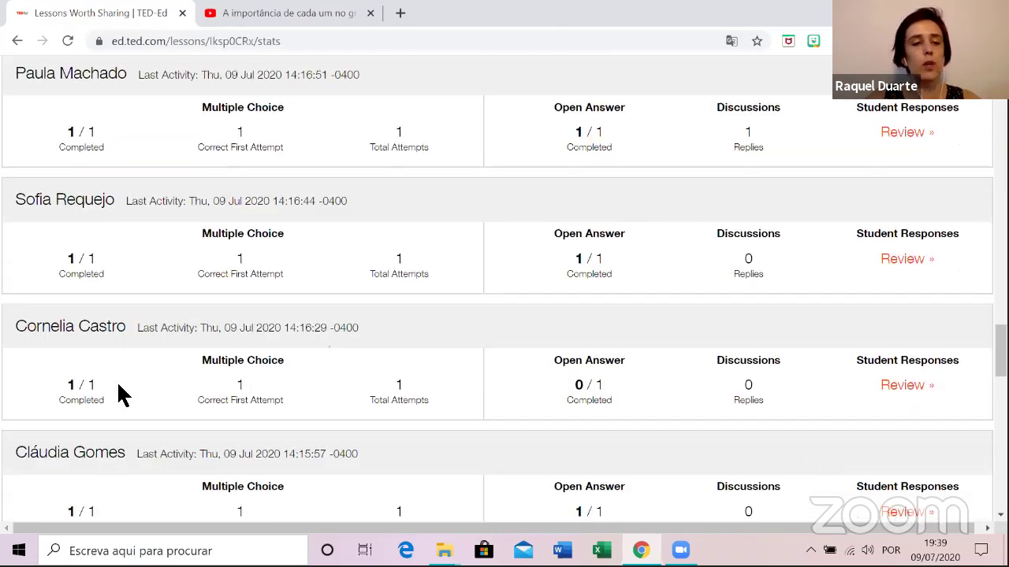
{"action": "scroll", "coordinate": [122, 394], "scroll_direction": "down", "scroll_amount": 6}
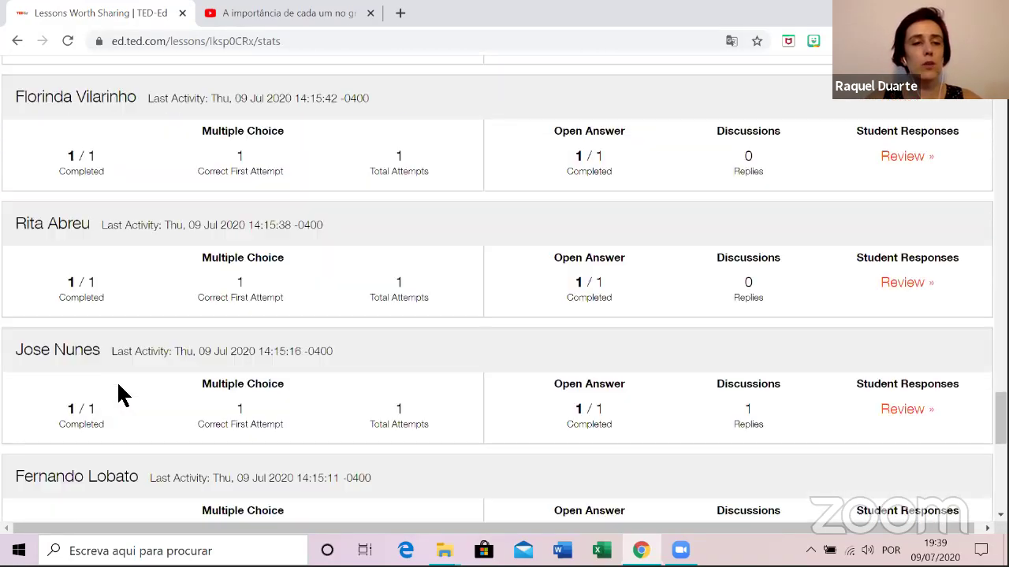
{"action": "scroll", "coordinate": [120, 394], "scroll_direction": "down", "scroll_amount": 4}
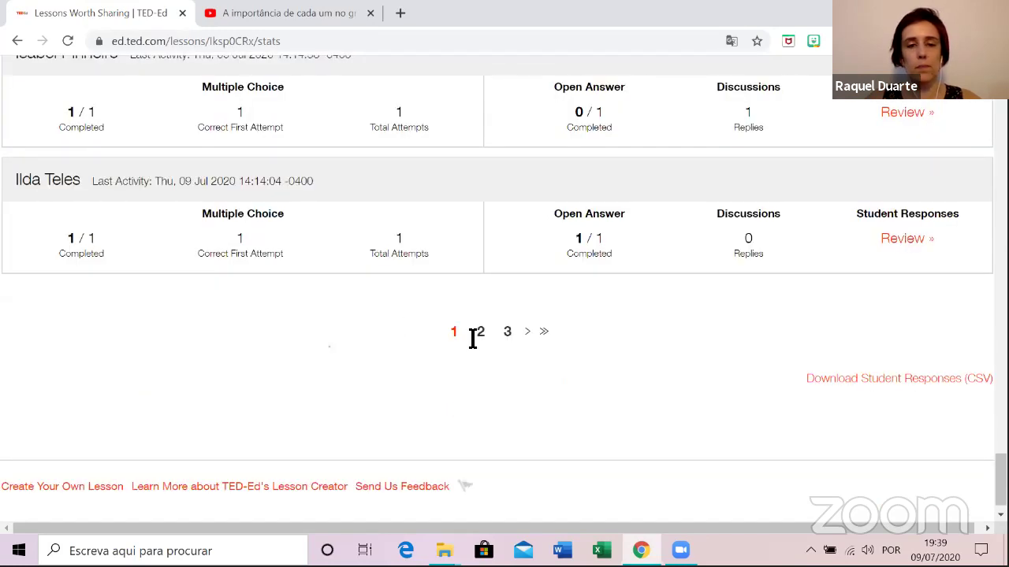
Go to page 2 of the active students and open the first listed student's responses for review.
{"action": "left_click", "coordinate": [480, 332]}
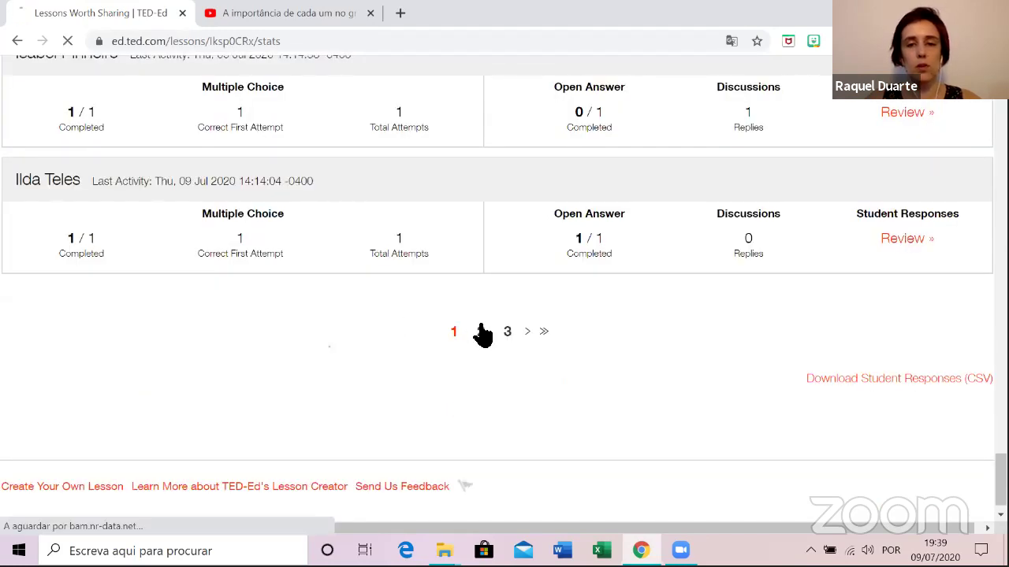
{"action": "scroll", "coordinate": [405, 354], "scroll_direction": "down", "scroll_amount": 4}
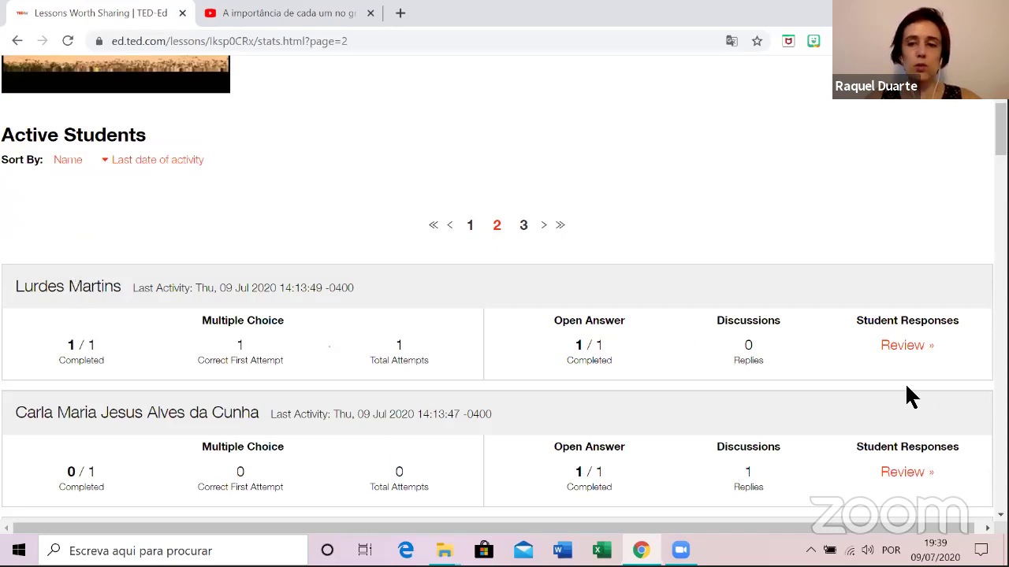
{"action": "left_click", "coordinate": [906, 351]}
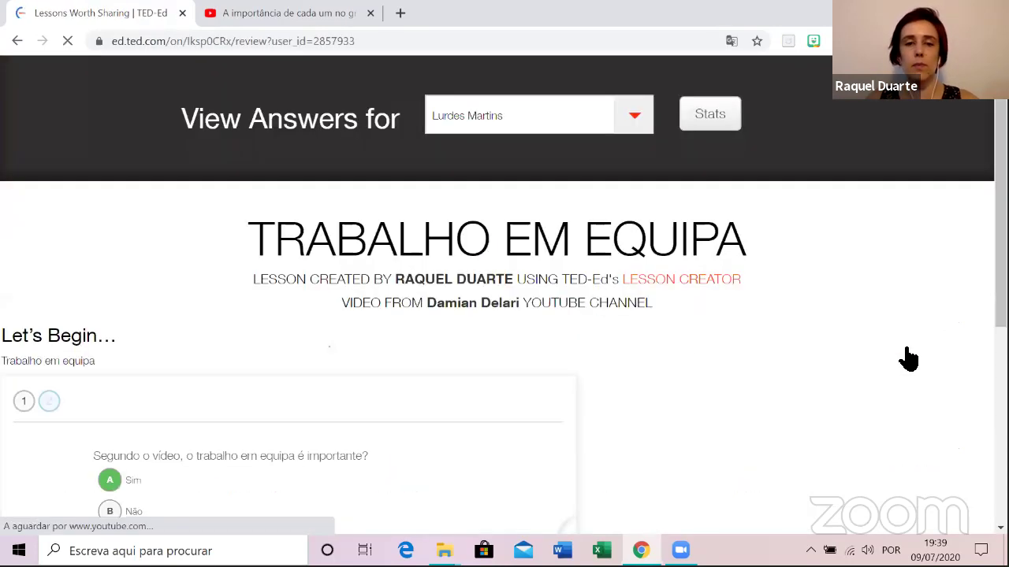
Go to question 2 of this student's work and look over the open answer and the exchanged feedback messages.
{"action": "scroll", "coordinate": [599, 339], "scroll_direction": "down", "scroll_amount": 3}
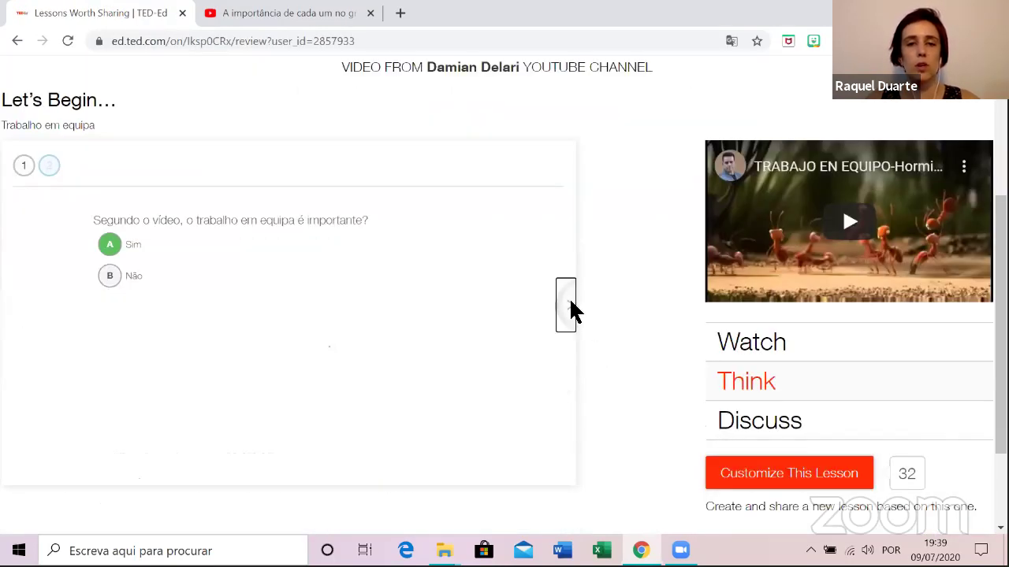
{"action": "left_click", "coordinate": [570, 304]}
{"action": "scroll", "coordinate": [559, 358], "scroll_direction": "up", "scroll_amount": 1}
{"action": "scroll", "coordinate": [473, 378], "scroll_direction": "down", "scroll_amount": 1}
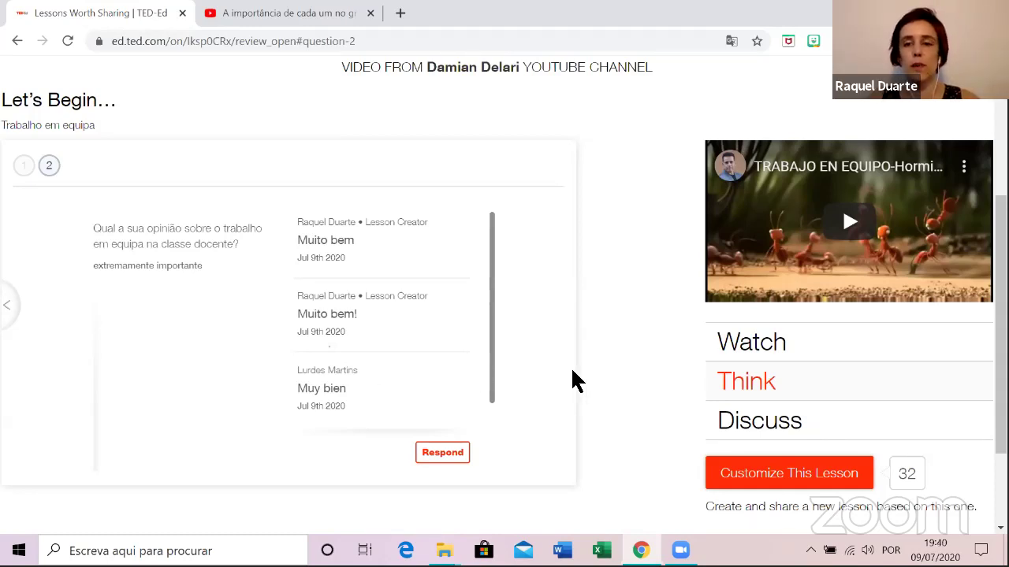
{"action": "scroll", "coordinate": [596, 383], "scroll_direction": "up", "scroll_amount": 1}
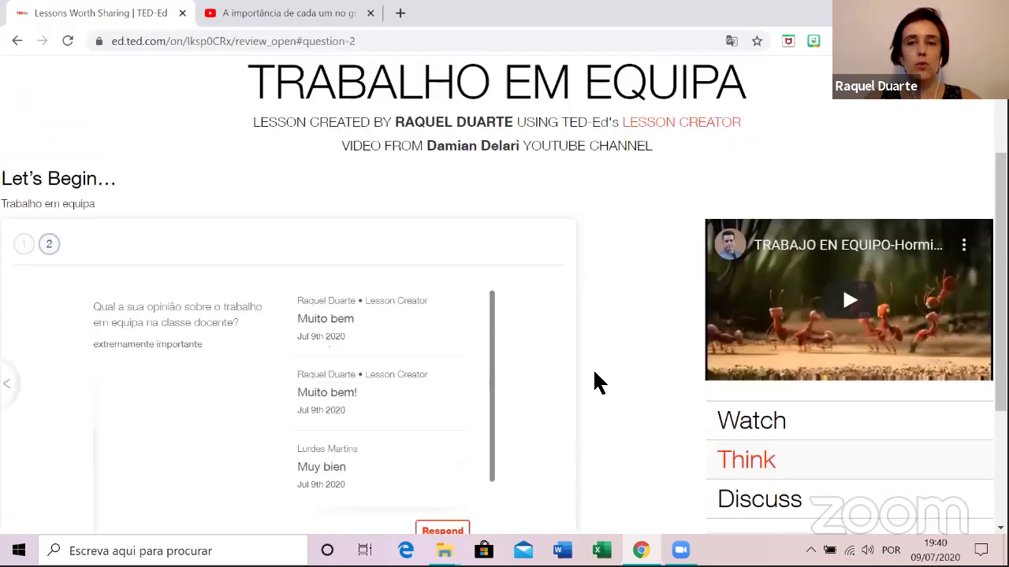
{"action": "scroll", "coordinate": [597, 383], "scroll_direction": "up", "scroll_amount": 2}
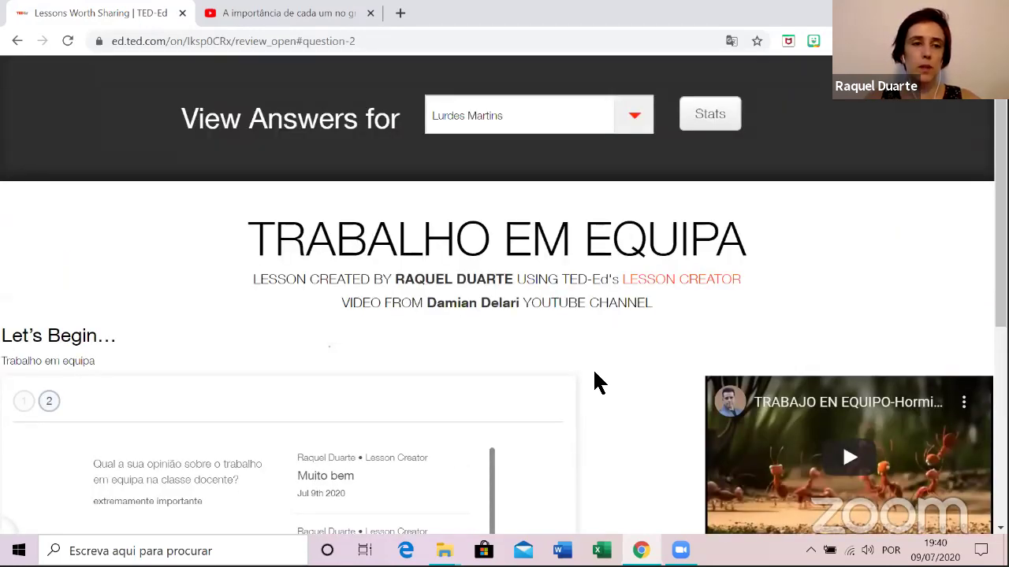
Switch the answer review to the fourth student in the list and go to the open answer for question 2.
{"action": "left_click", "coordinate": [645, 124]}
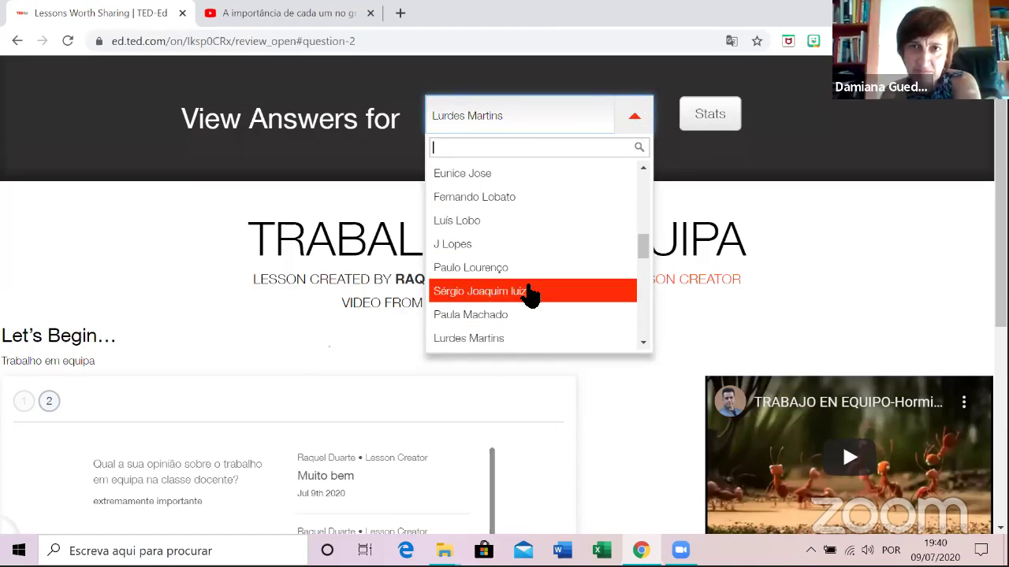
{"action": "left_click_drag", "start_coordinate": [642, 243], "coordinate": [644, 211]}
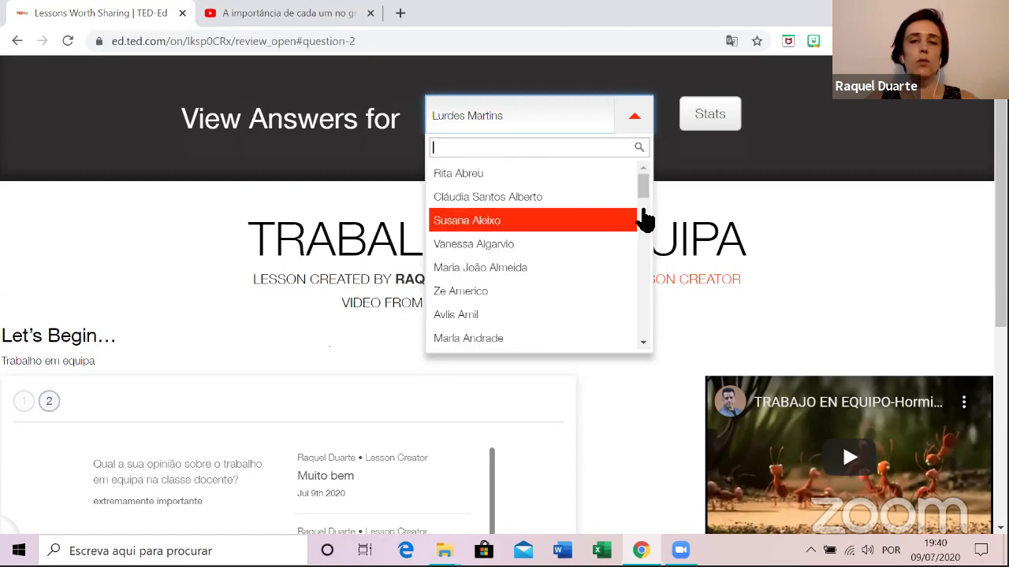
{"action": "left_click", "coordinate": [476, 248]}
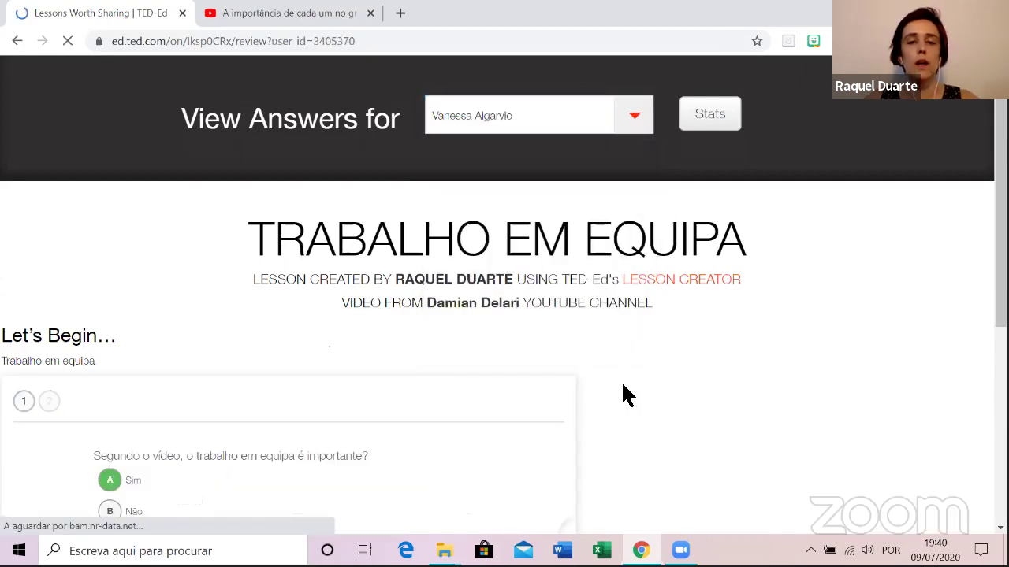
{"action": "scroll", "coordinate": [607, 398], "scroll_direction": "down", "scroll_amount": 2}
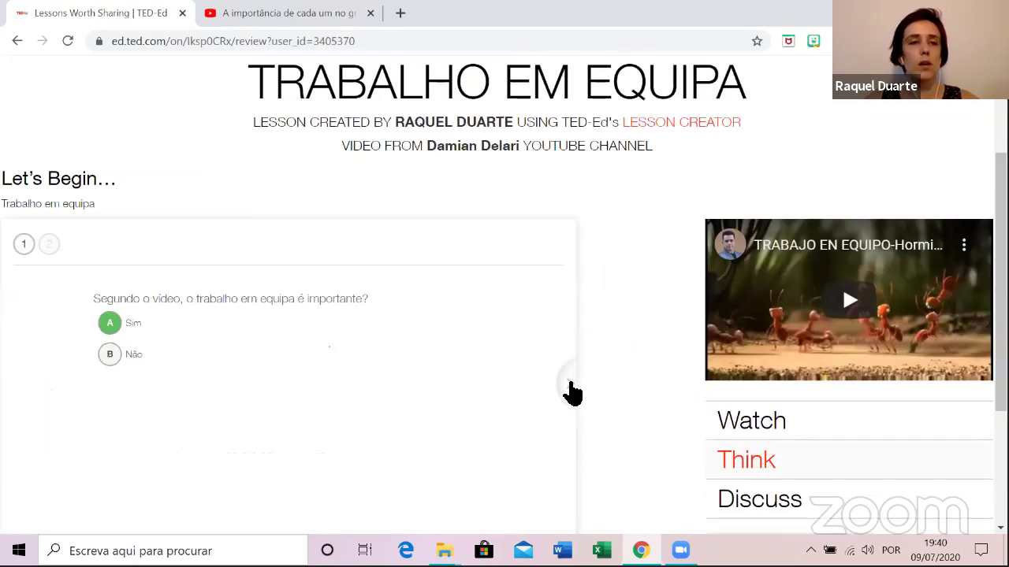
{"action": "left_click", "coordinate": [569, 385]}
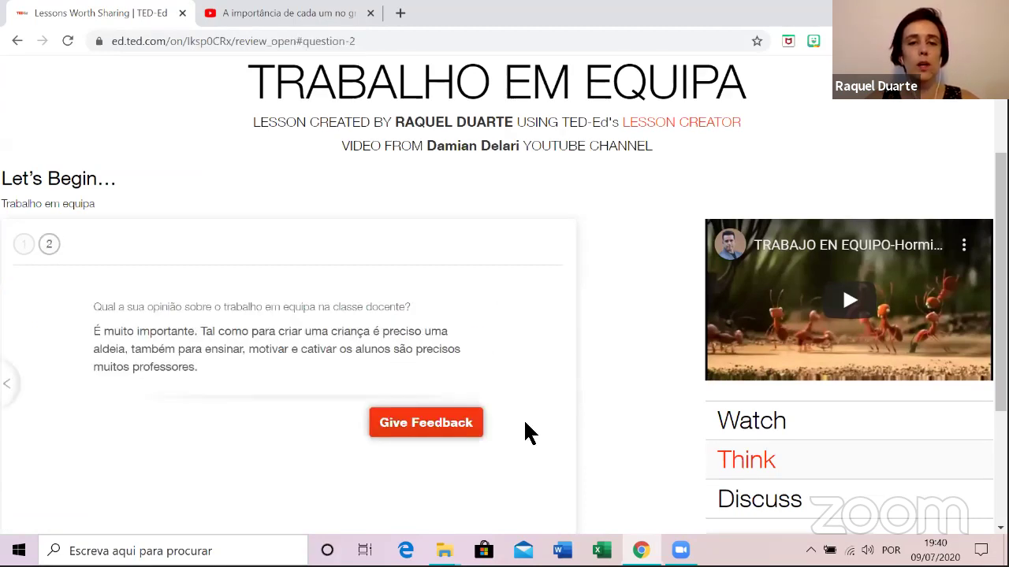
Give the feedback "muito bem!" on the student's open answer about teamwork in the teaching profession.
{"action": "left_click", "coordinate": [438, 426]}
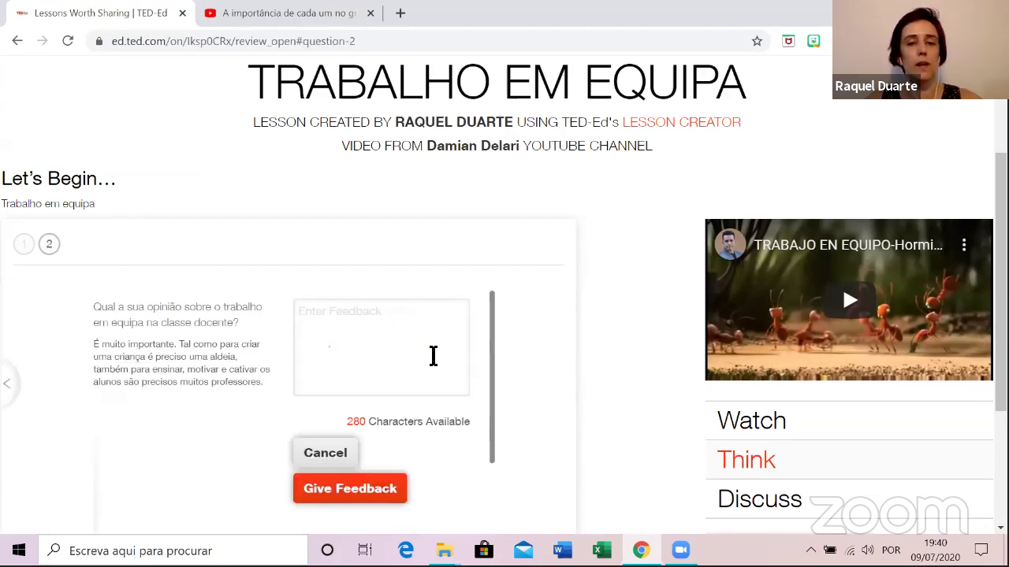
{"action": "type", "text": "muito bem"}
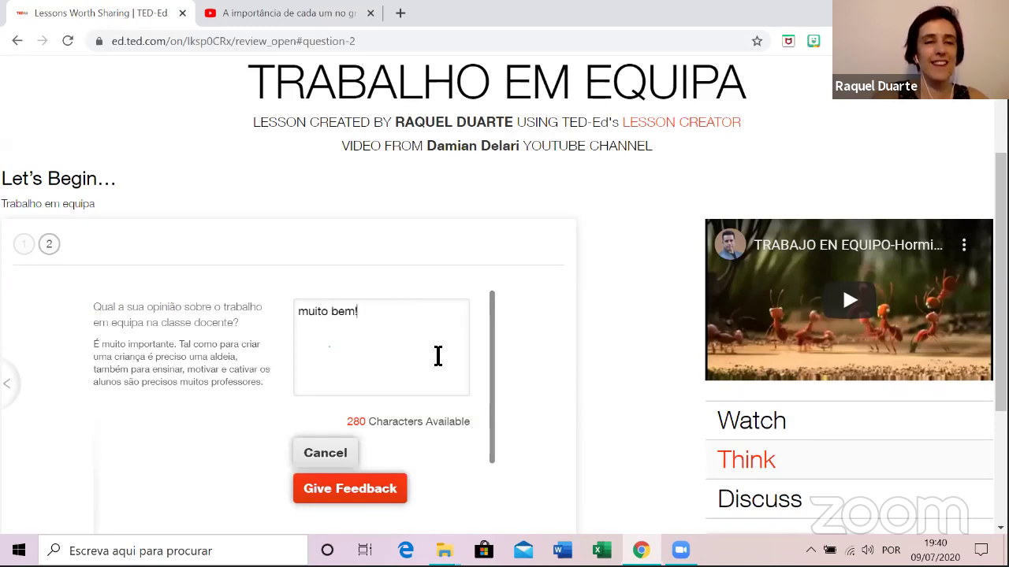
{"action": "type", "text": "!"}
{"action": "scroll", "coordinate": [402, 378], "scroll_direction": "down", "scroll_amount": 1}
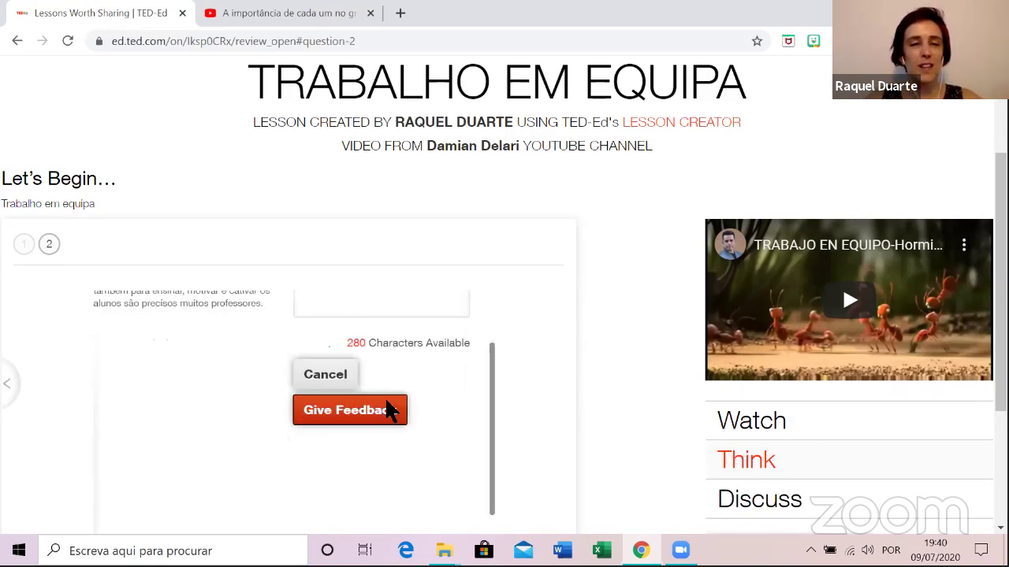
{"action": "left_click", "coordinate": [386, 410]}
{"action": "scroll", "coordinate": [270, 394], "scroll_direction": "up", "scroll_amount": 1}
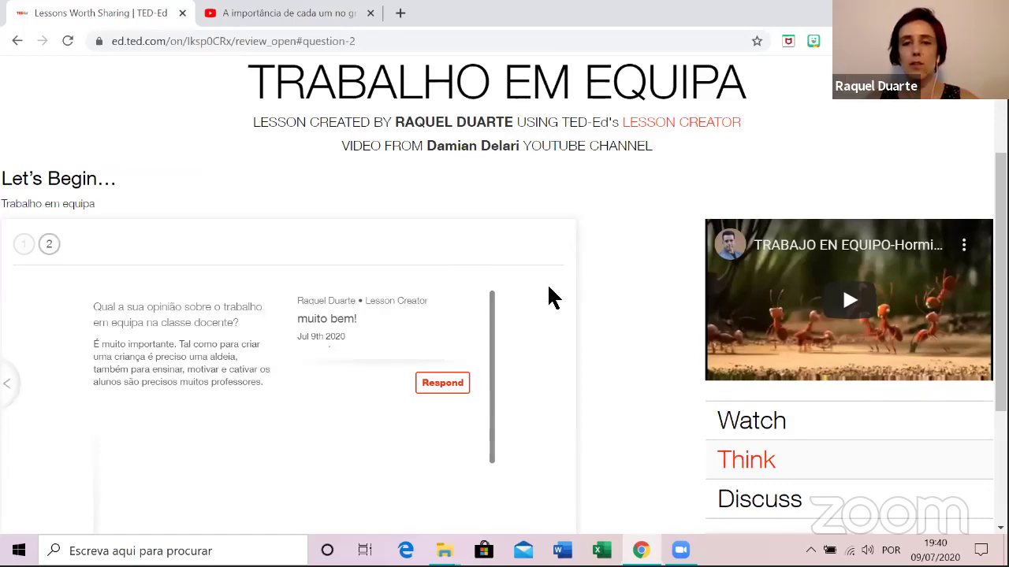
Switch the answer review to another student from the list and look over the review page.
{"action": "scroll", "coordinate": [549, 296], "scroll_direction": "down", "scroll_amount": 1}
{"action": "scroll", "coordinate": [568, 331], "scroll_direction": "down", "scroll_amount": 1}
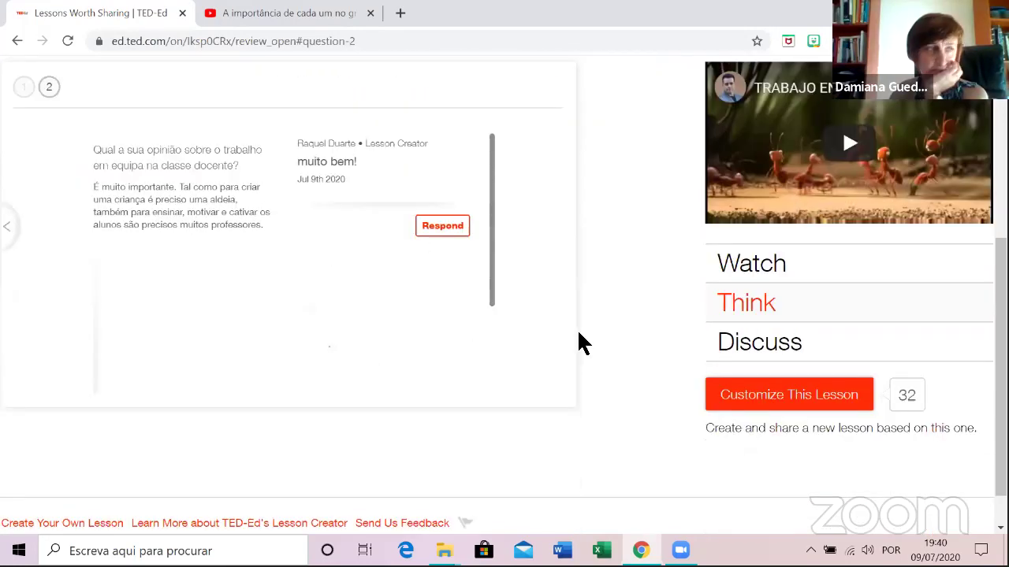
{"action": "scroll", "coordinate": [580, 356], "scroll_direction": "up", "scroll_amount": 4}
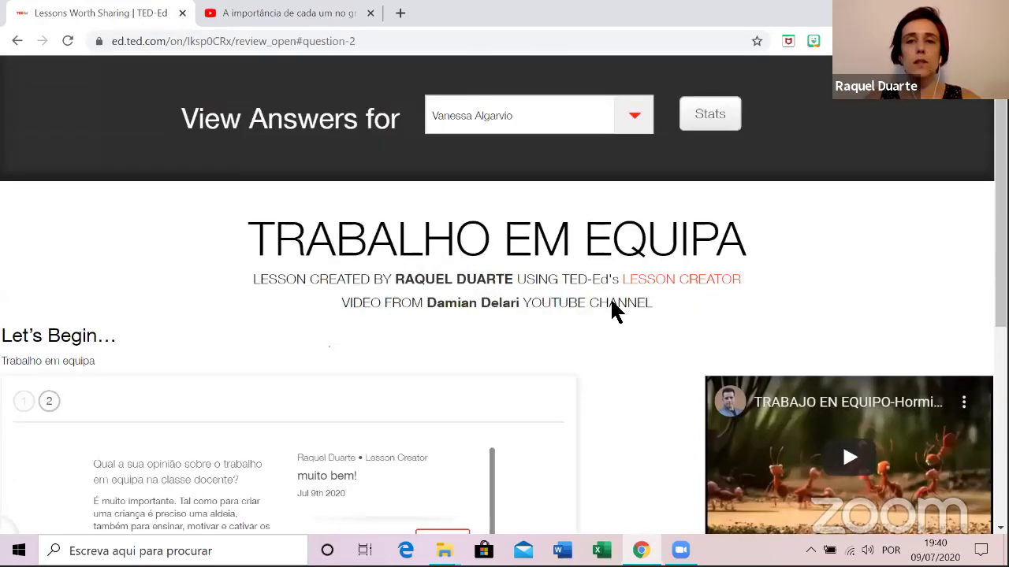
{"action": "left_click", "coordinate": [630, 129]}
{"action": "left_click", "coordinate": [465, 319]}
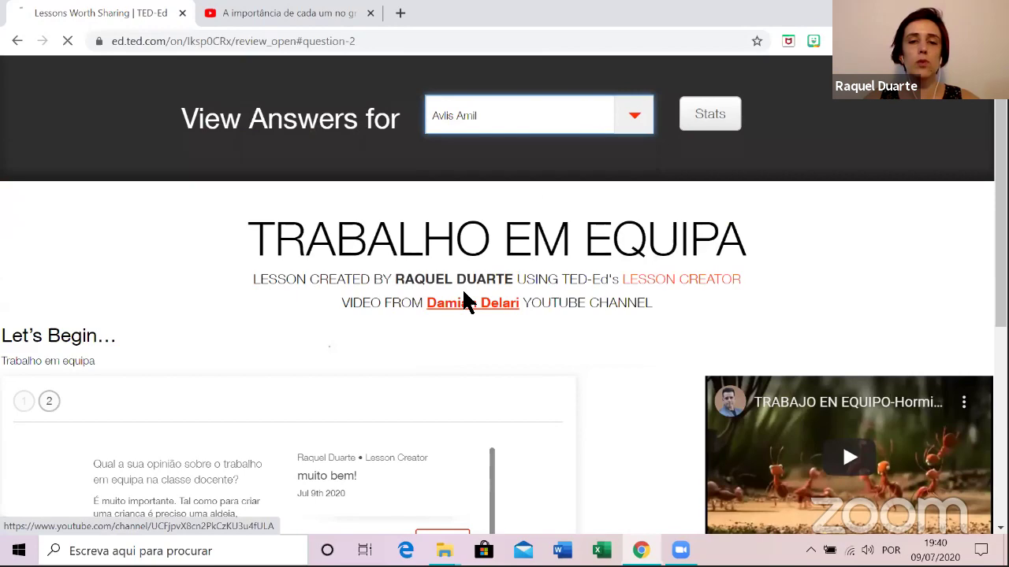
{"action": "scroll", "coordinate": [576, 392], "scroll_direction": "down", "scroll_amount": 2}
{"action": "scroll", "coordinate": [577, 392], "scroll_direction": "down", "scroll_amount": 3}
{"action": "scroll", "coordinate": [576, 379], "scroll_direction": "up", "scroll_amount": 5}
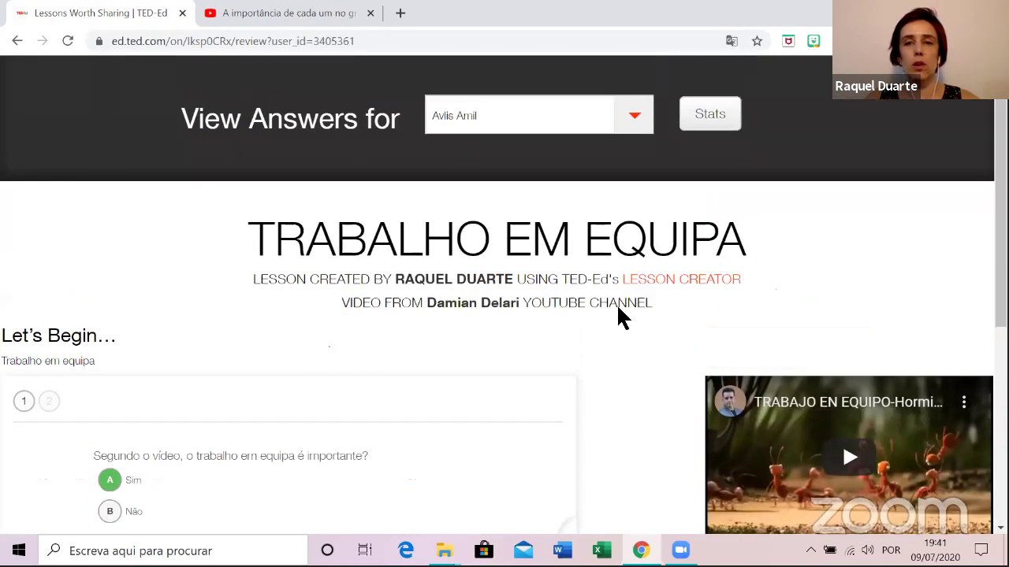
Go to the lesson's Discuss section and view the first guided discussion, "O que fazer para promover o trabalho em equipa numa sala de aula?".
{"action": "scroll", "coordinate": [583, 394], "scroll_direction": "down", "scroll_amount": 4}
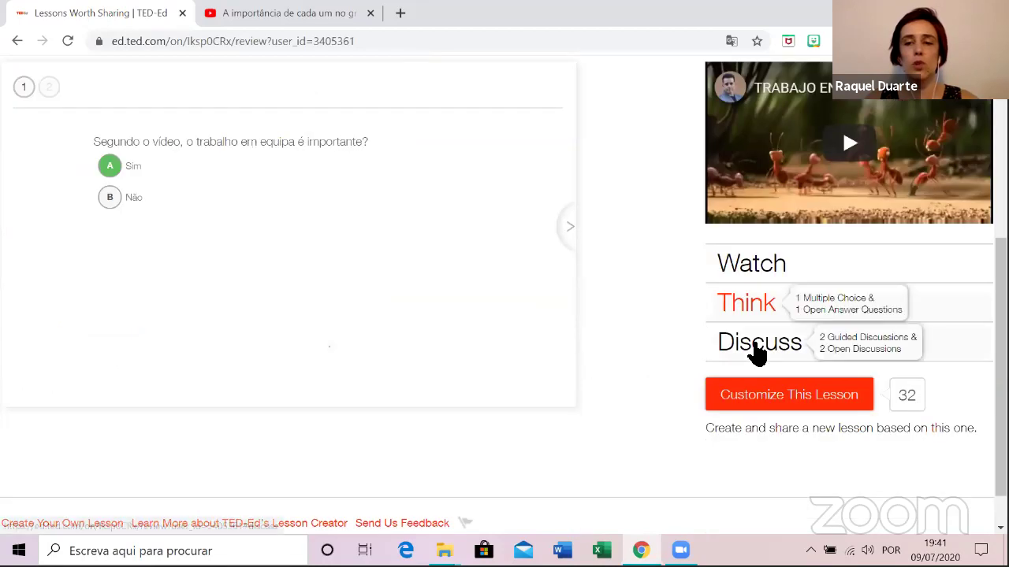
{"action": "left_click", "coordinate": [757, 351]}
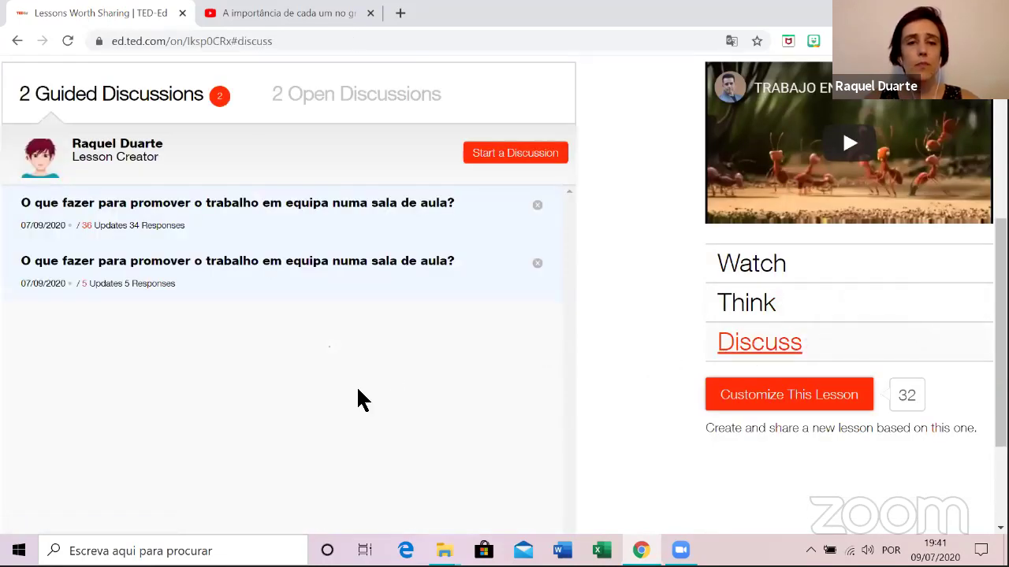
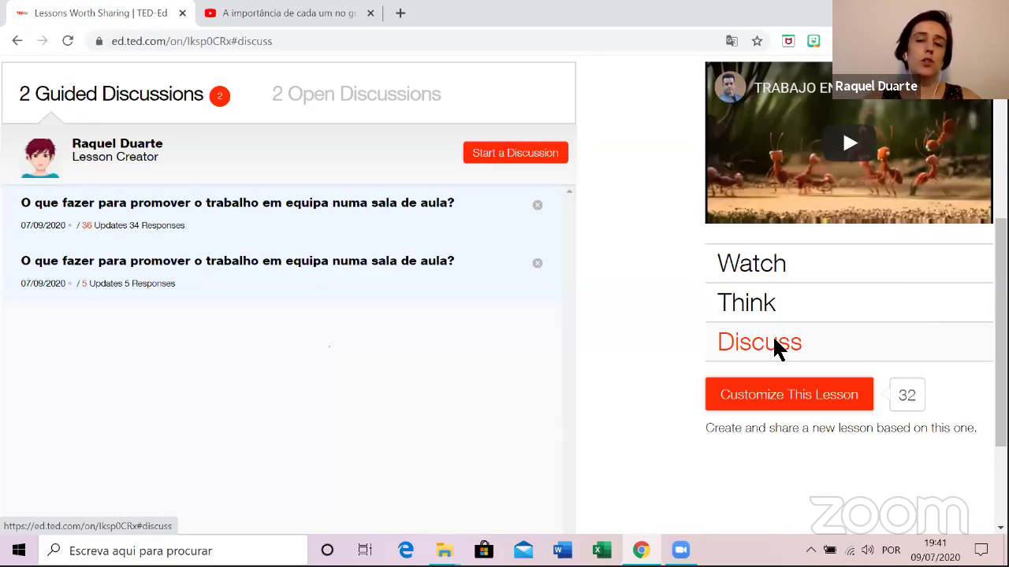
{"action": "left_click", "coordinate": [729, 342]}
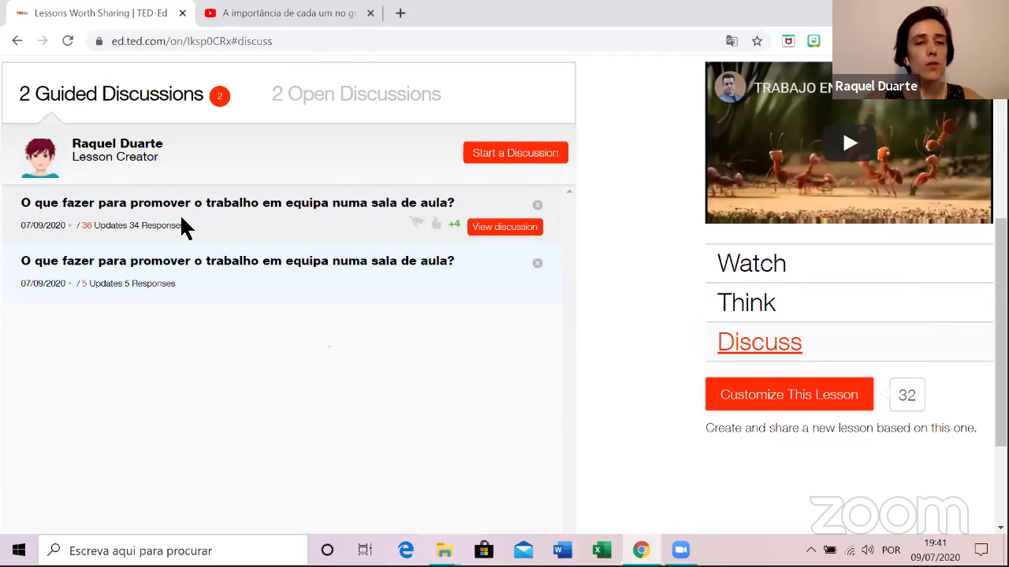
{"action": "left_click", "coordinate": [504, 228]}
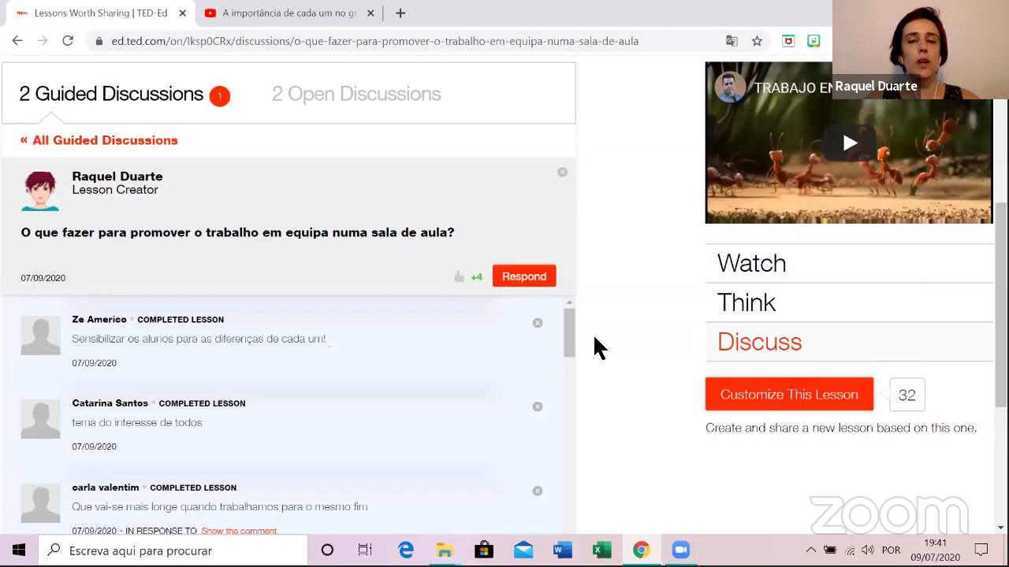
Look through the students' responses in the guided discussion and the options for replying to them.
{"action": "scroll", "coordinate": [591, 308], "scroll_direction": "down", "scroll_amount": 1}
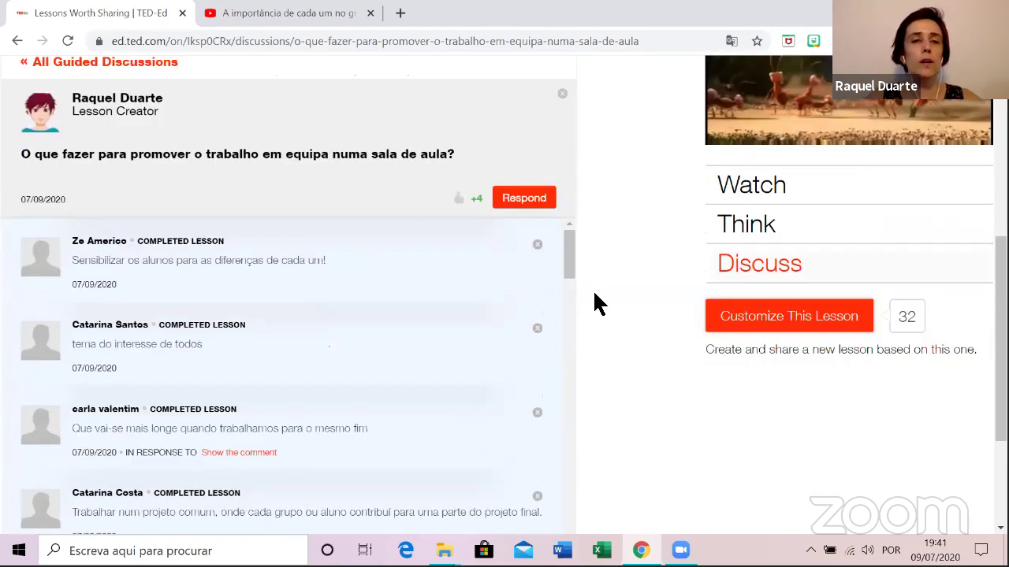
{"action": "scroll", "coordinate": [596, 304], "scroll_direction": "down", "scroll_amount": 1}
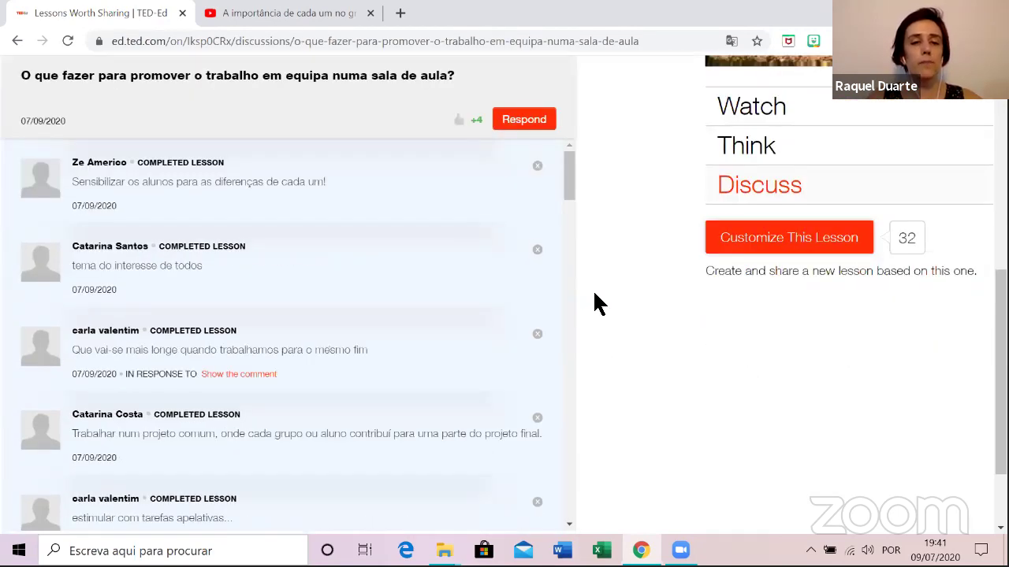
{"action": "scroll", "coordinate": [595, 306], "scroll_direction": "down", "scroll_amount": 1}
{"action": "scroll", "coordinate": [219, 387], "scroll_direction": "up", "scroll_amount": 1}
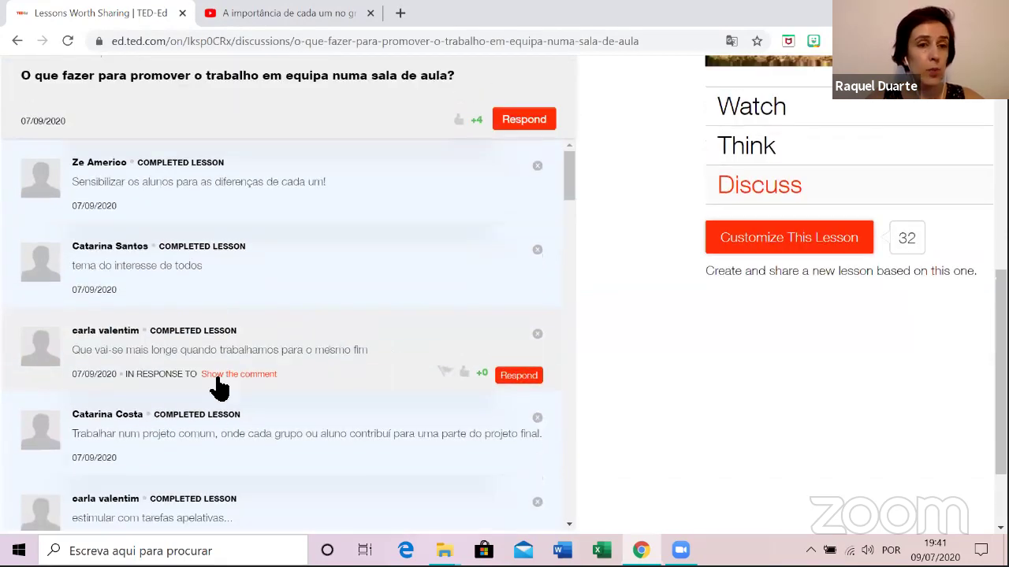
{"action": "scroll", "coordinate": [271, 335], "scroll_direction": "up", "scroll_amount": 1}
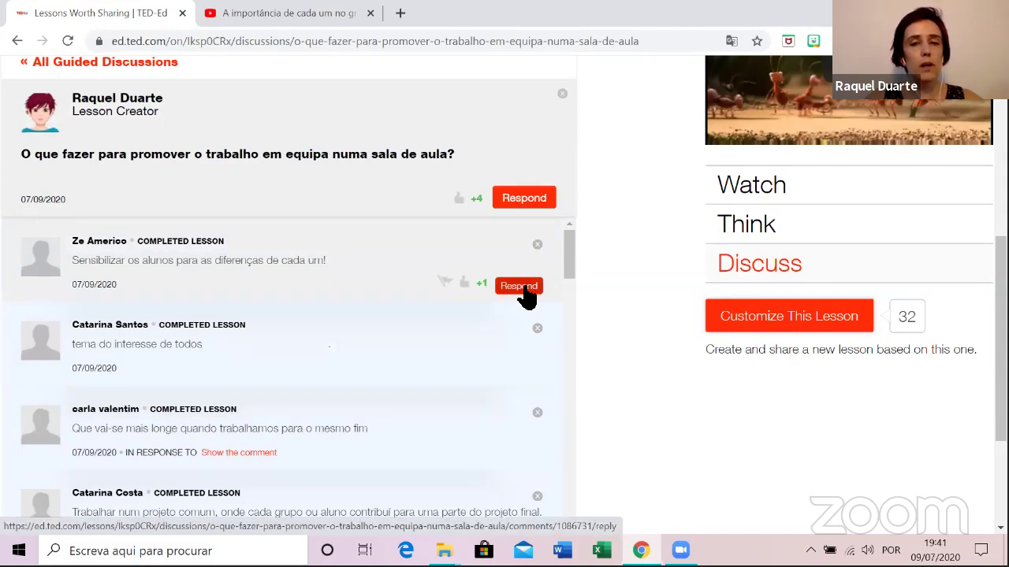
Reply "Sim, é muito importante." to the student response about raising pupils' awareness of each other's differences.
{"action": "left_click", "coordinate": [524, 289]}
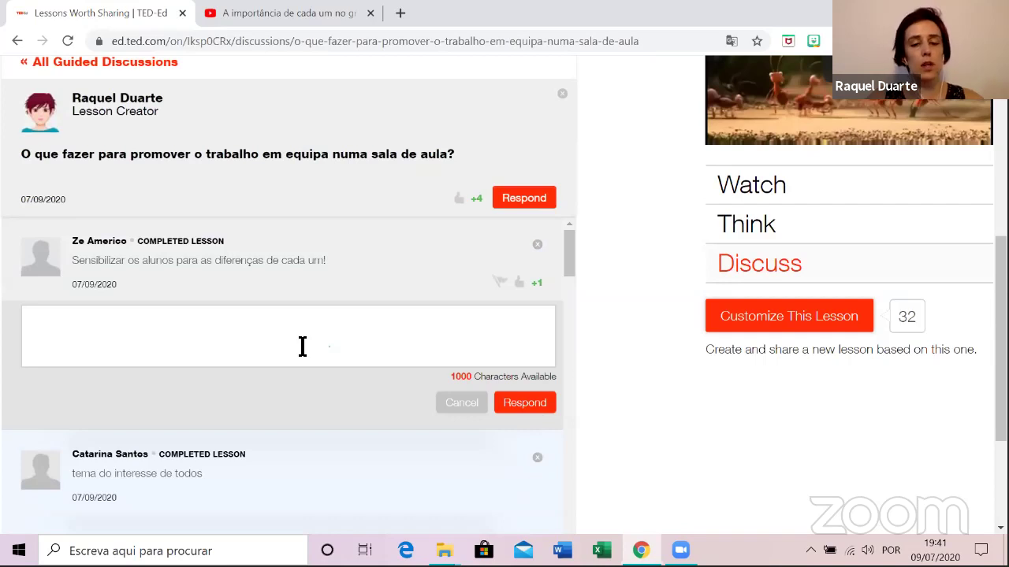
{"action": "type", "text": "Mu"}
{"action": "key", "text": "BackSpace"}
{"action": "key", "text": "BackSpace"}
{"action": "type", "text": "M"}
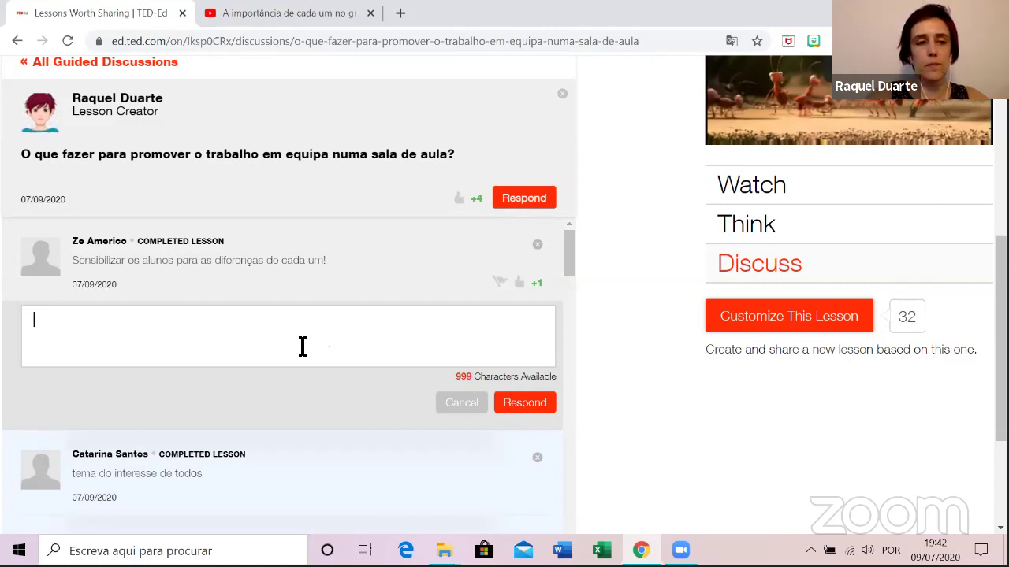
{"action": "type", "text": "M"}
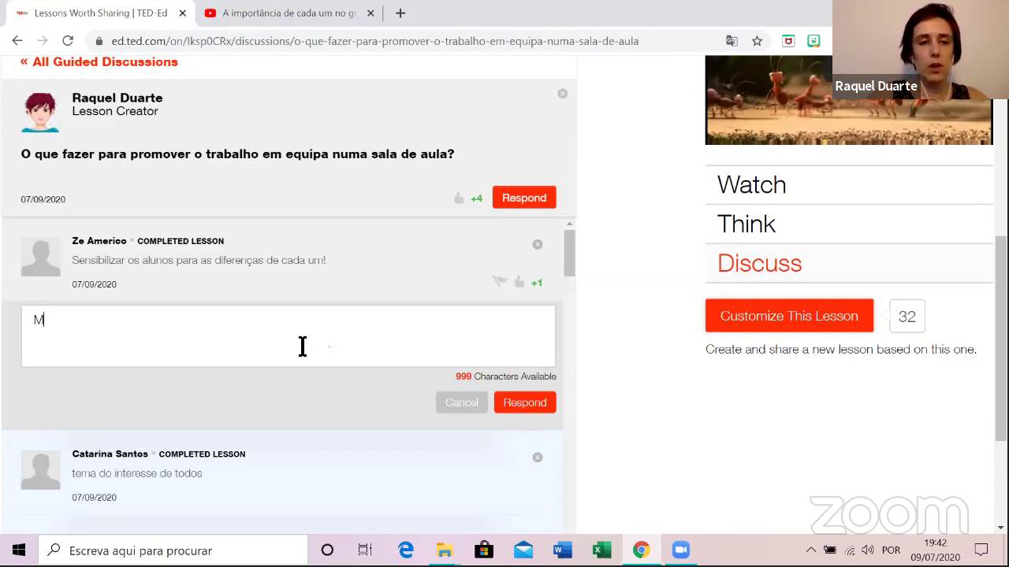
{"action": "type", "text": "im"}
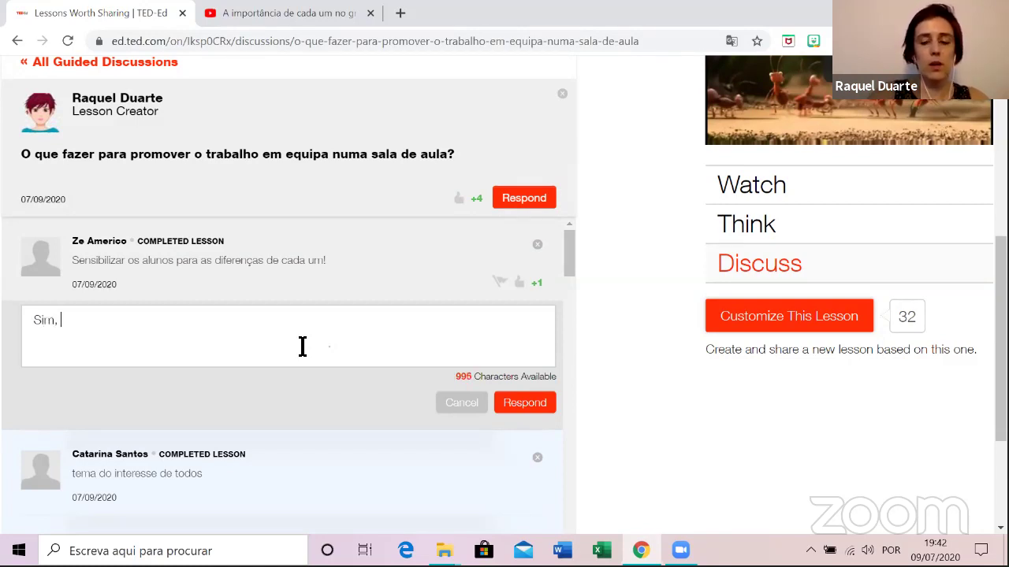
{"action": "type", "text": ", é muito im"}
{"action": "key", "text": "BackSpace"}
{"action": "type", "text": "tante"}
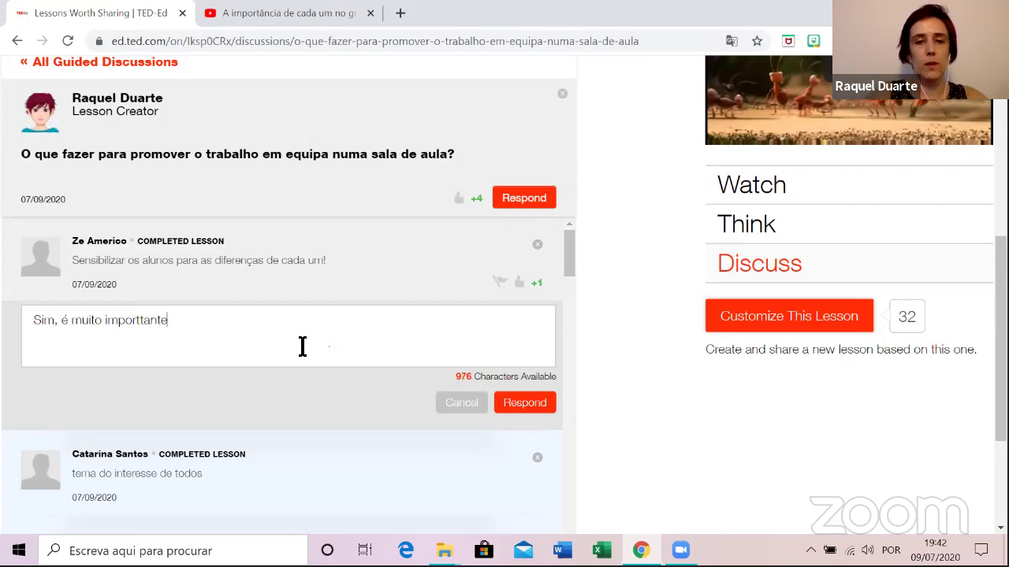
{"action": "key", "text": "BackSpace"}
{"action": "key", "text": "BackSpace"}
{"action": "key", "text": "BackSpace"}
{"action": "key", "text": "BackSpace"}
{"action": "key", "text": "BackSpace"}
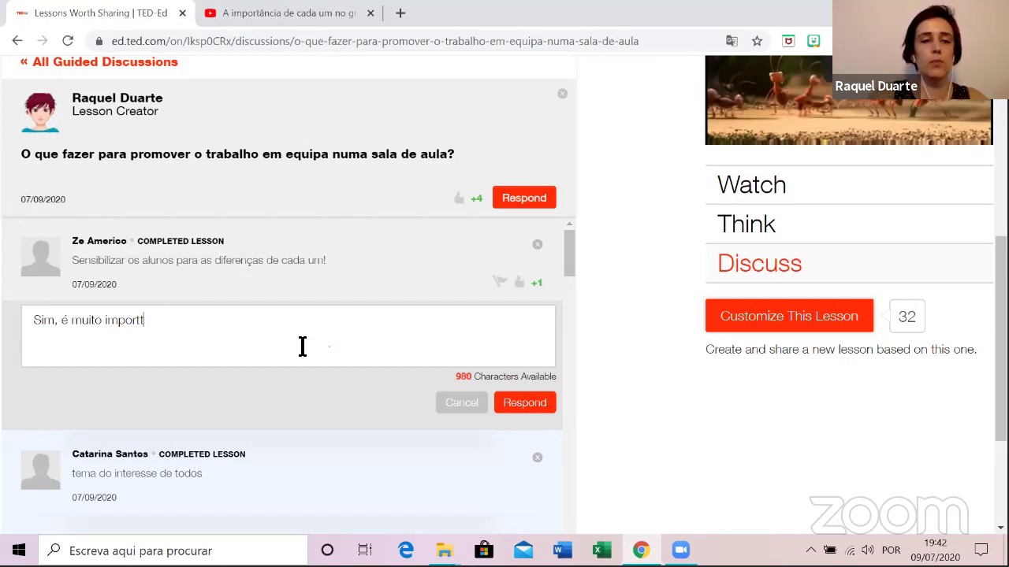
{"action": "type", "text": "ante."}
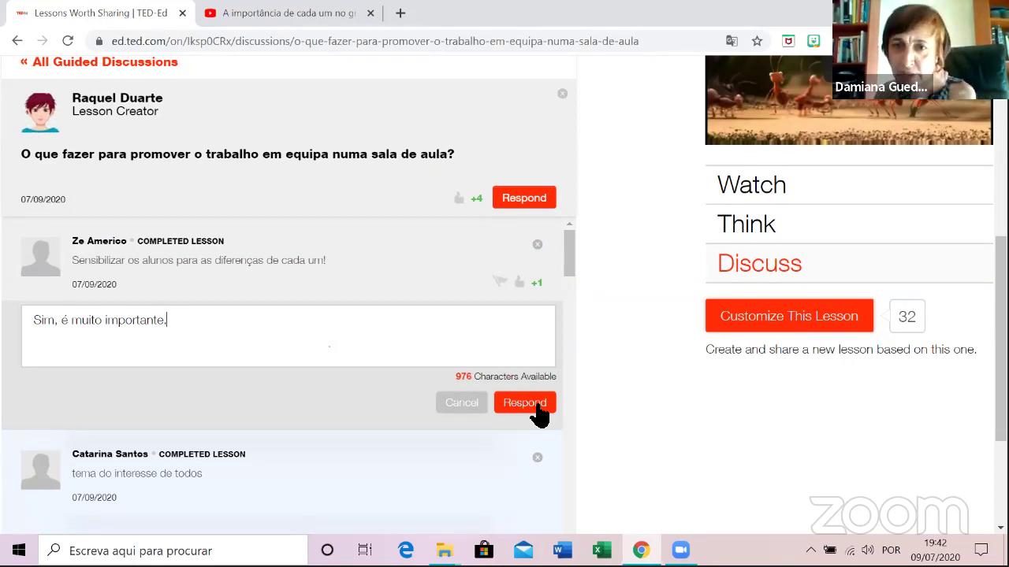
{"action": "left_click", "coordinate": [535, 403]}
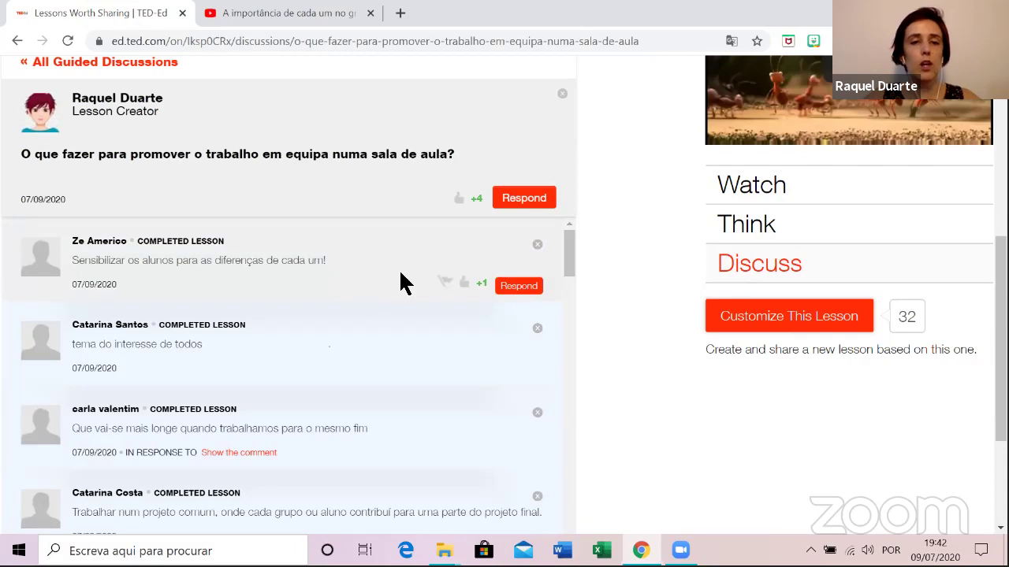
View the flagging options for that same response, cancel without flagging it, and like the response.
{"action": "left_click", "coordinate": [445, 282]}
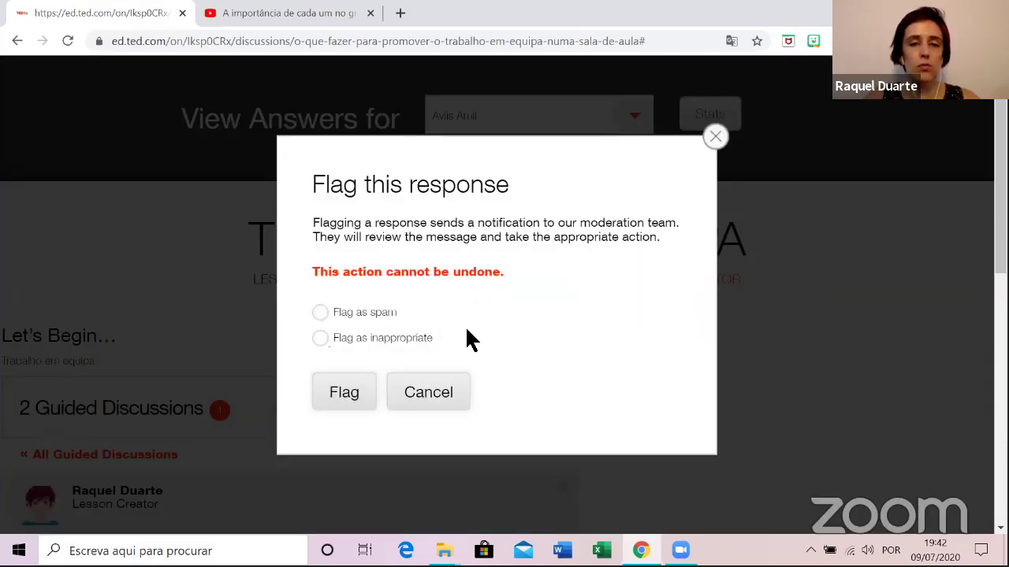
{"action": "left_click", "coordinate": [446, 391]}
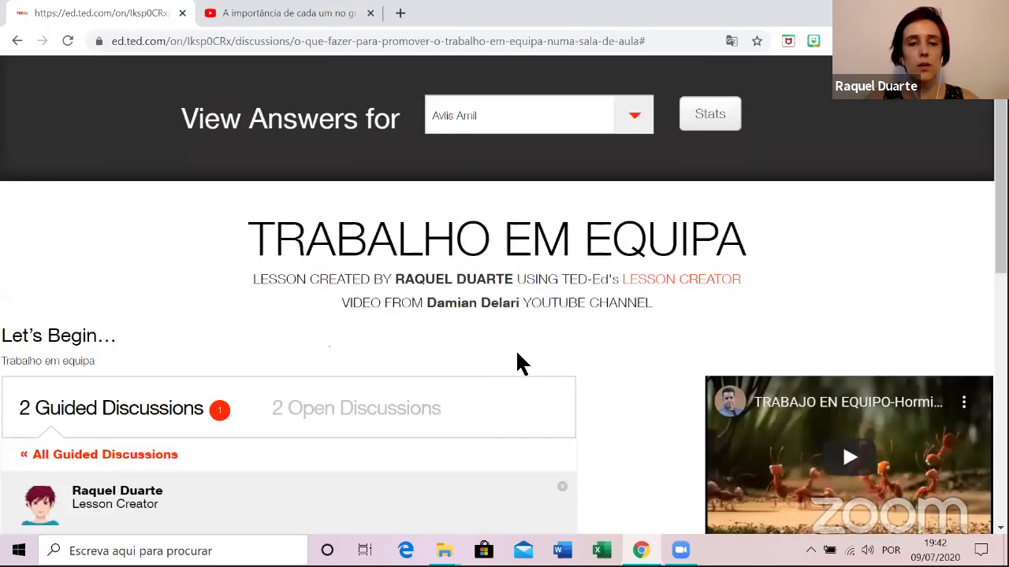
{"action": "scroll", "coordinate": [521, 362], "scroll_direction": "down", "scroll_amount": 3}
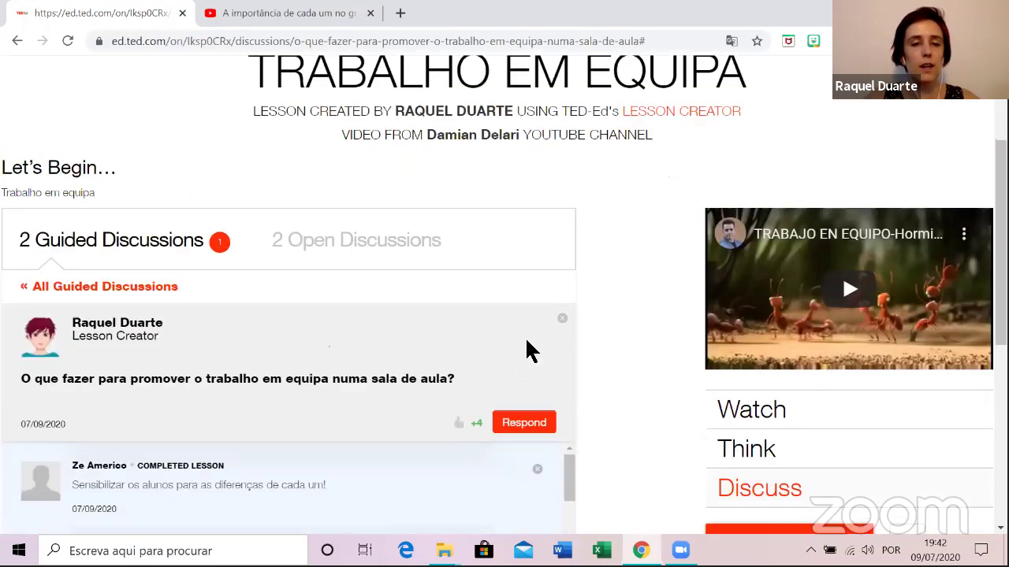
{"action": "scroll", "coordinate": [504, 372], "scroll_direction": "down", "scroll_amount": 1}
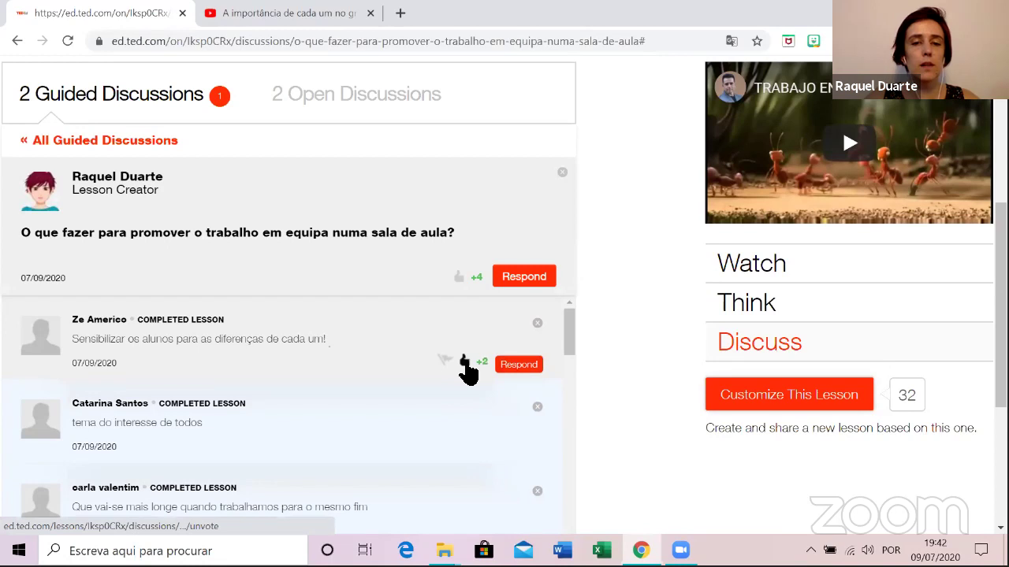
Read through the remaining student responses in the guided discussion on promoting teamwork in the classroom.
{"action": "scroll", "coordinate": [459, 364], "scroll_direction": "down", "scroll_amount": 1}
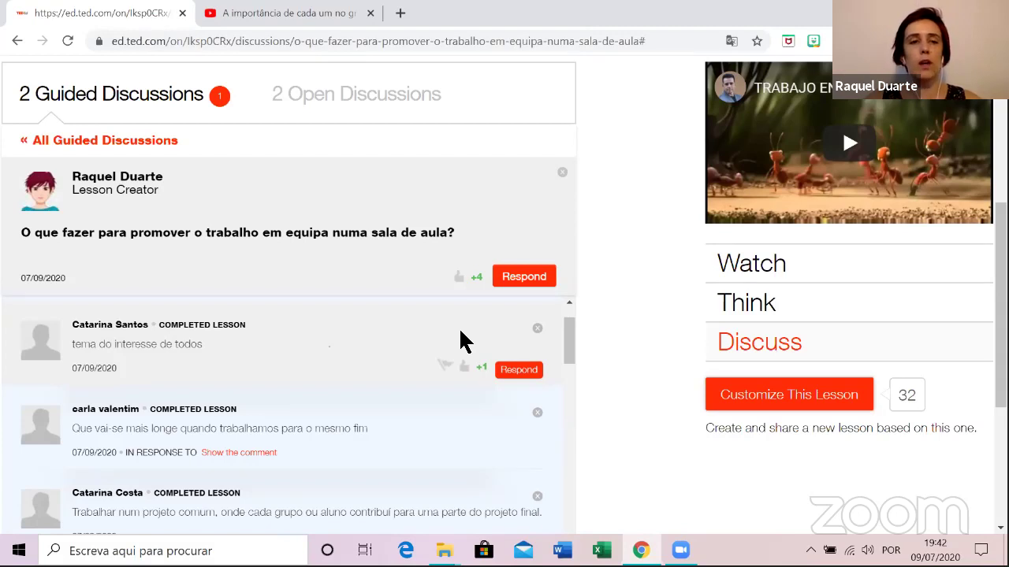
{"action": "scroll", "coordinate": [374, 347], "scroll_direction": "down", "scroll_amount": 1}
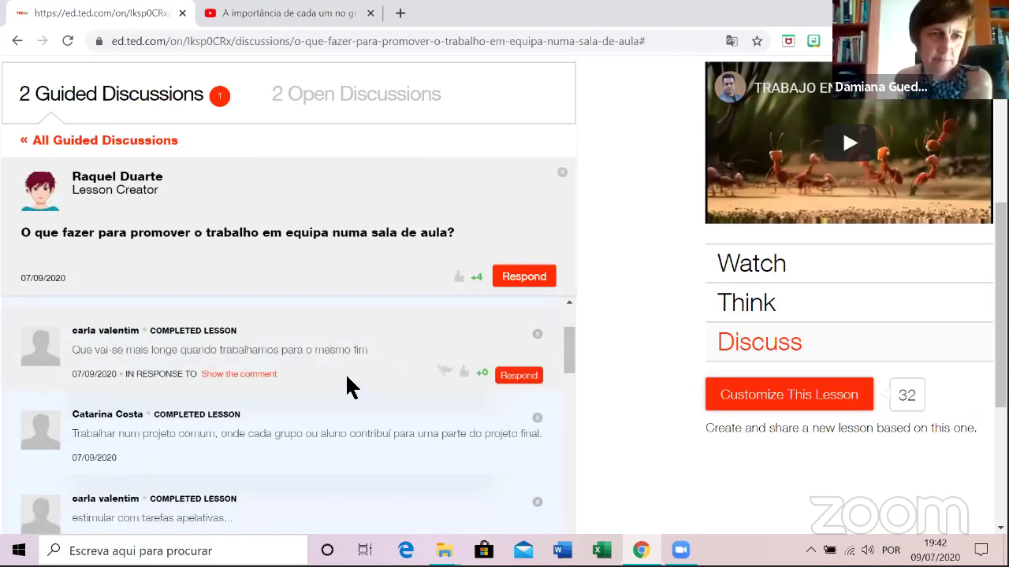
{"action": "scroll", "coordinate": [350, 386], "scroll_direction": "down", "scroll_amount": 1}
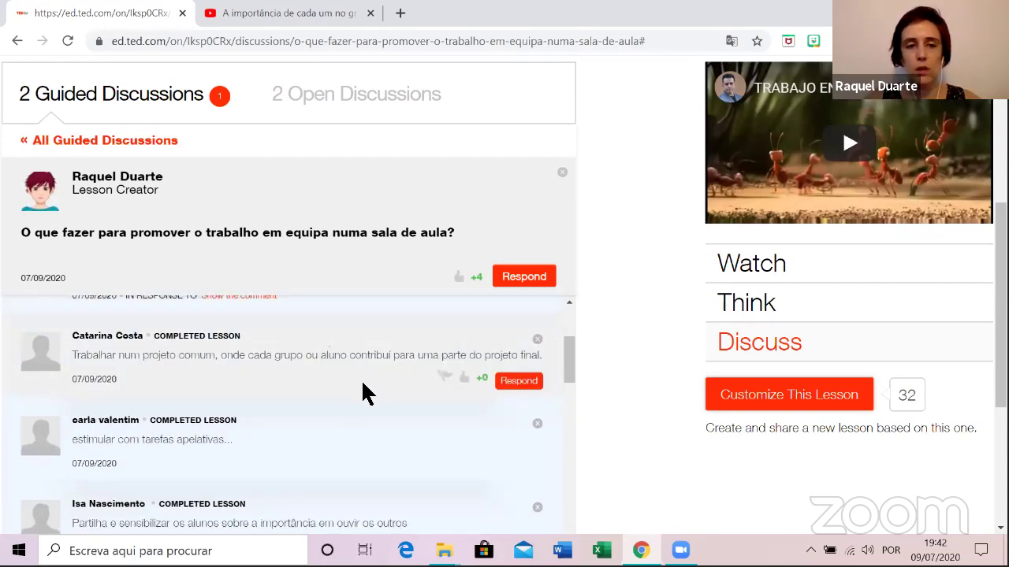
{"action": "scroll", "coordinate": [332, 388], "scroll_direction": "down", "scroll_amount": 1}
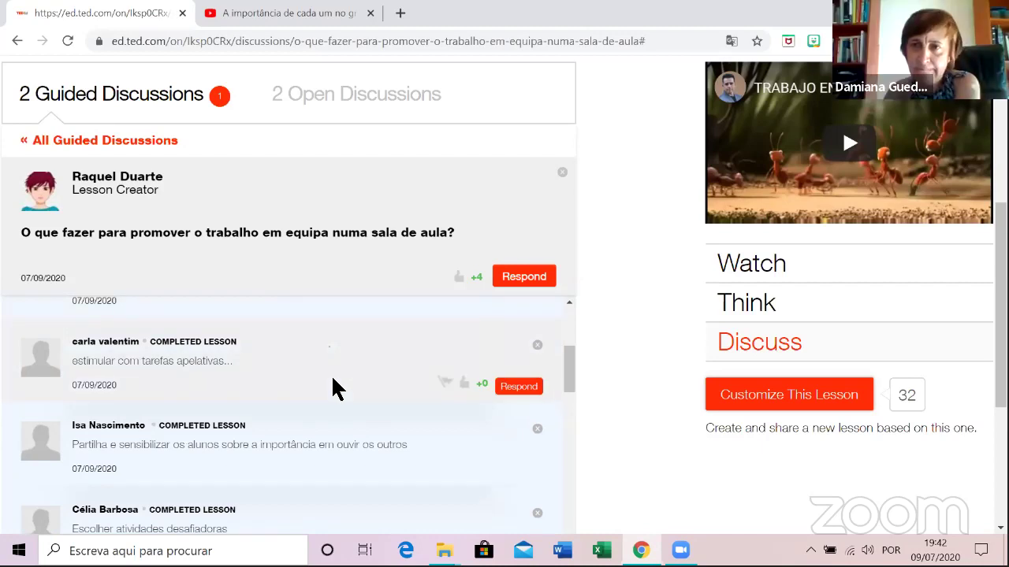
{"action": "scroll", "coordinate": [333, 388], "scroll_direction": "down", "scroll_amount": 2}
{"action": "scroll", "coordinate": [492, 378], "scroll_direction": "down", "scroll_amount": 1}
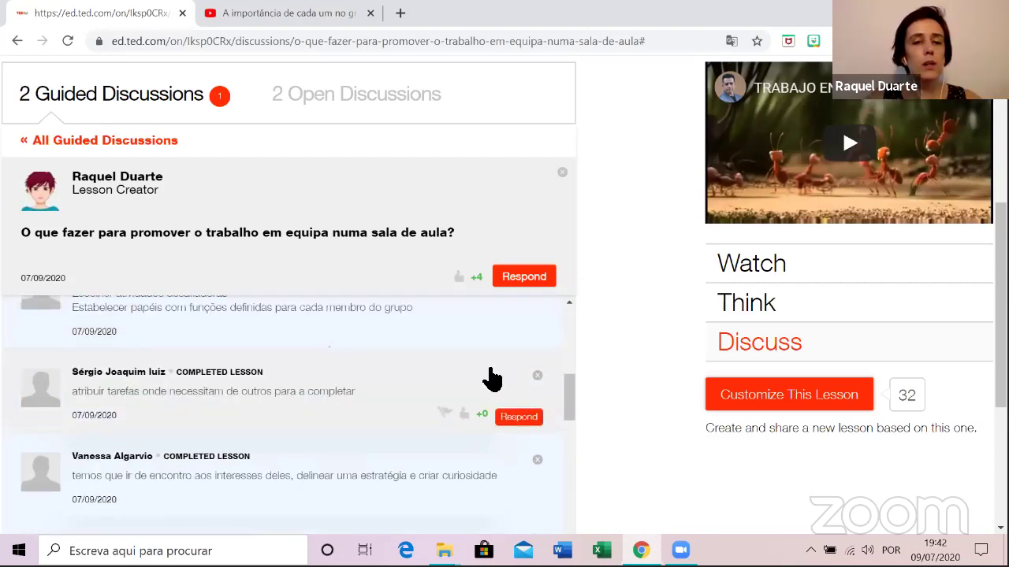
{"action": "scroll", "coordinate": [403, 361], "scroll_direction": "down", "scroll_amount": 1}
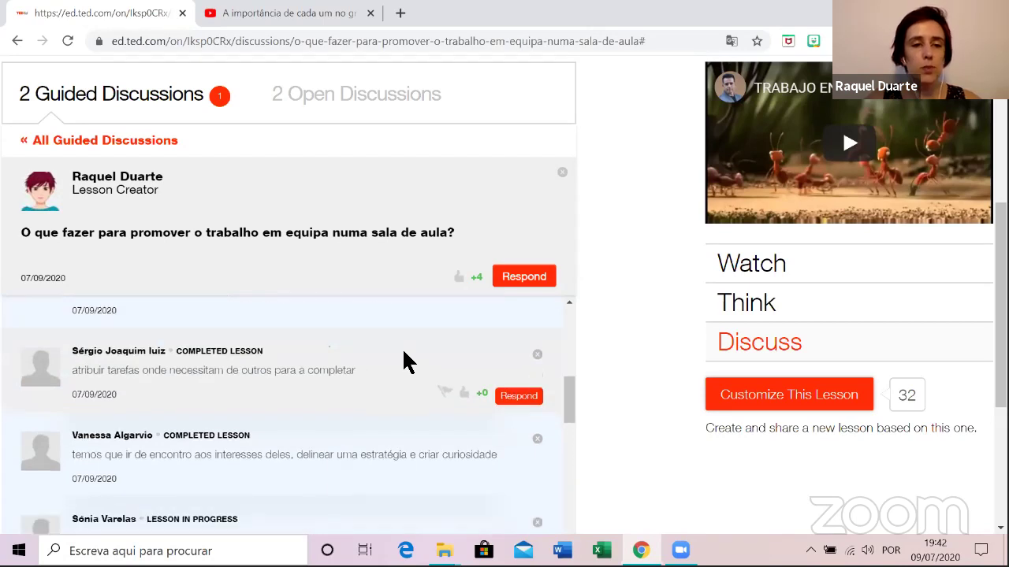
{"action": "scroll", "coordinate": [403, 363], "scroll_direction": "down", "scroll_amount": 1}
{"action": "scroll", "coordinate": [355, 400], "scroll_direction": "down", "scroll_amount": 1}
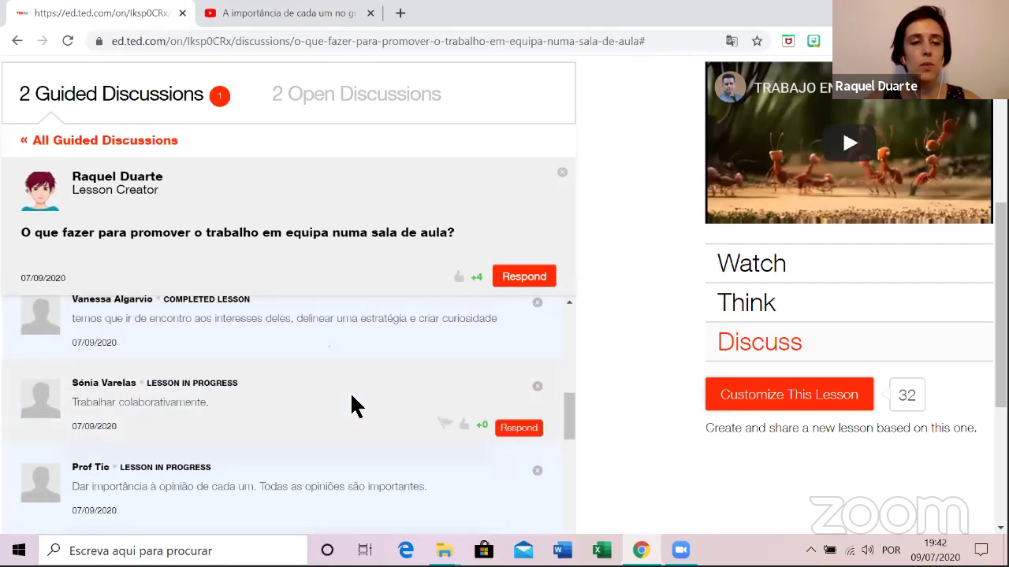
{"action": "scroll", "coordinate": [308, 421], "scroll_direction": "down", "scroll_amount": 2}
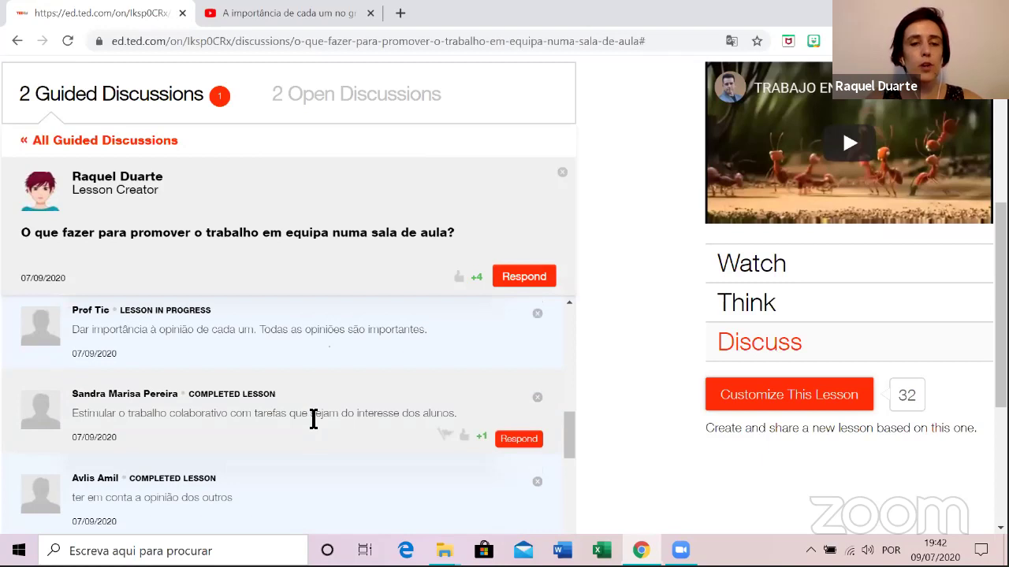
{"action": "scroll", "coordinate": [306, 423], "scroll_direction": "down", "scroll_amount": 1}
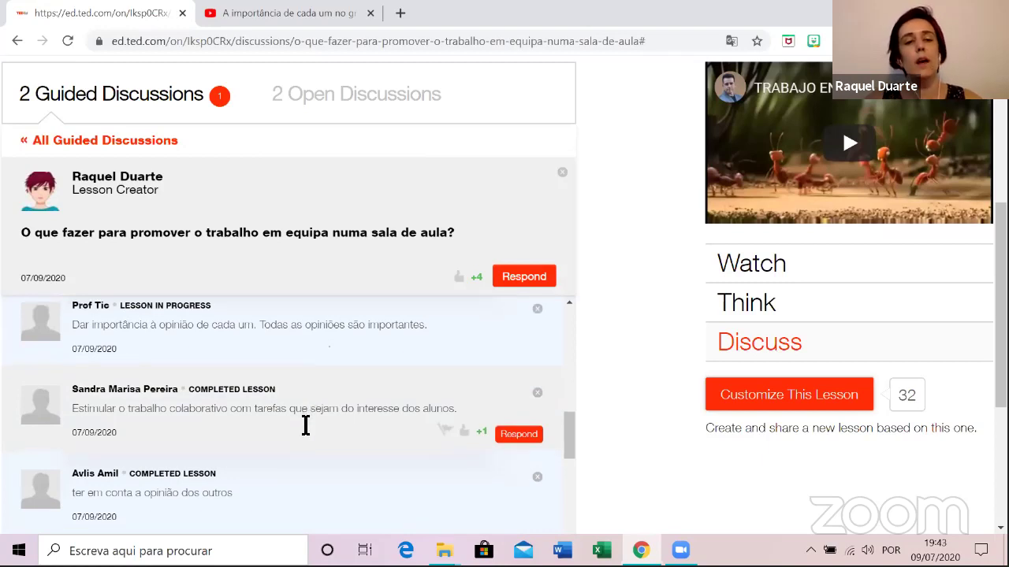
{"action": "scroll", "coordinate": [327, 422], "scroll_direction": "down", "scroll_amount": 4}
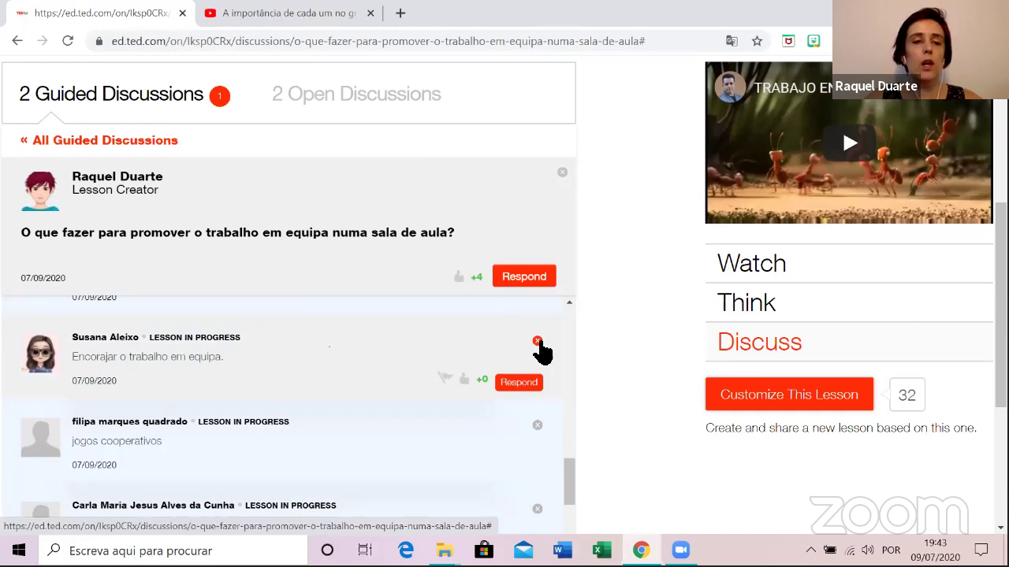
{"action": "scroll", "coordinate": [307, 387], "scroll_direction": "down", "scroll_amount": 1}
{"action": "scroll", "coordinate": [306, 392], "scroll_direction": "down", "scroll_amount": 1}
View the removal reasons for the response "Dar importância à opinião de cada um. Todas as opiniões são importantes." and close them without removing it.
{"action": "scroll", "coordinate": [308, 398], "scroll_direction": "up", "scroll_amount": 3}
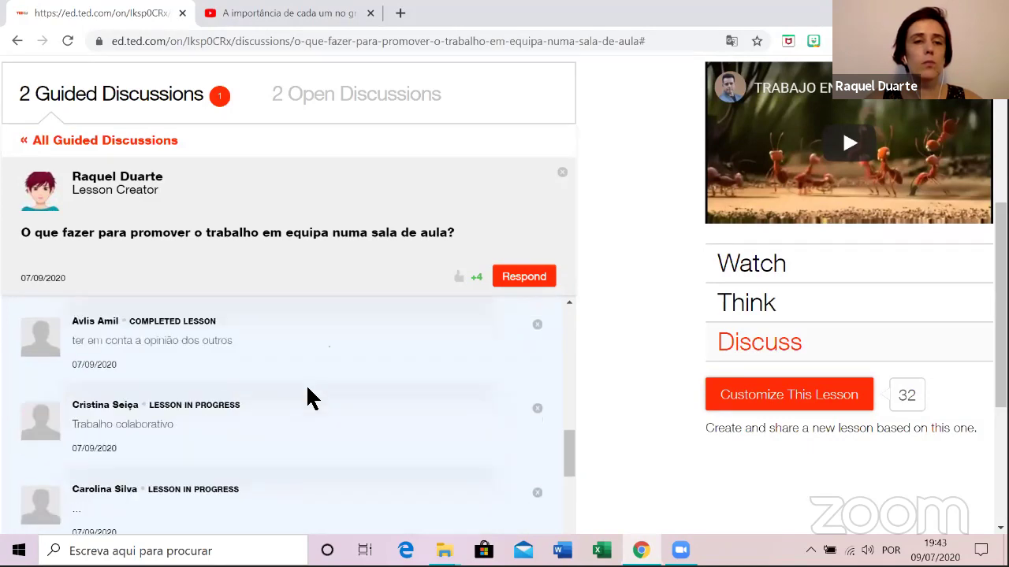
{"action": "scroll", "coordinate": [307, 398], "scroll_direction": "up", "scroll_amount": 2}
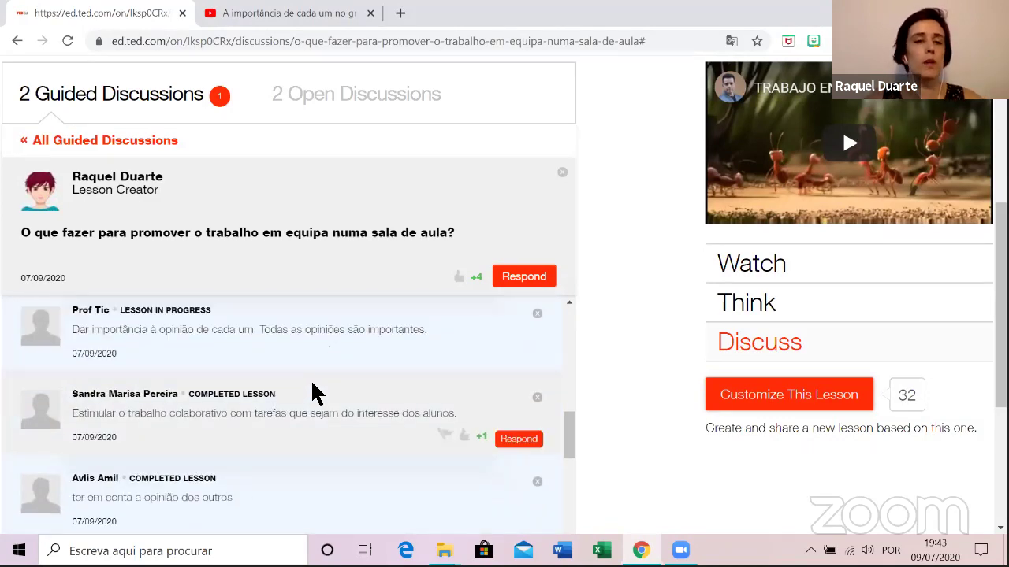
{"action": "left_click", "coordinate": [537, 315]}
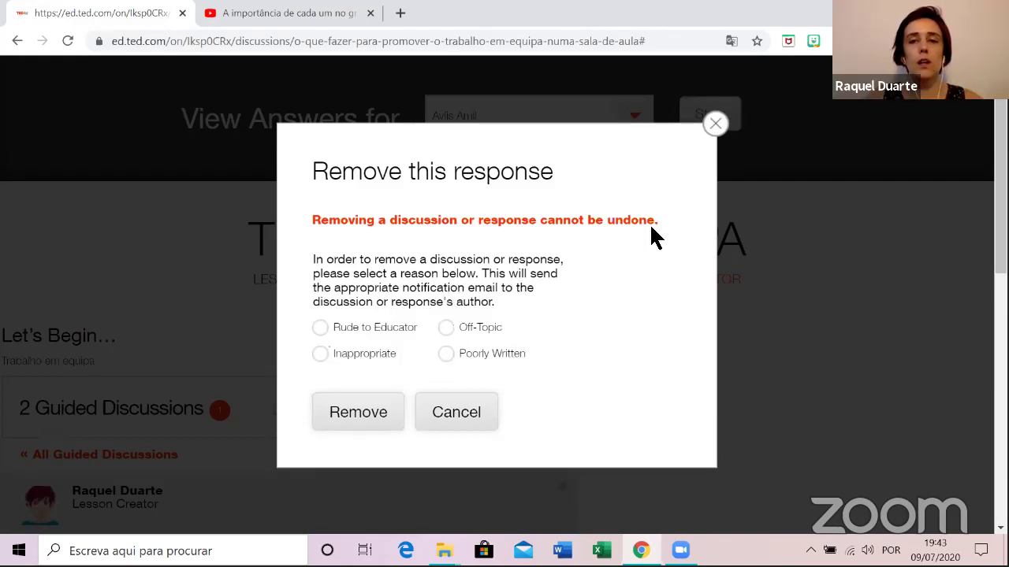
{"action": "left_click", "coordinate": [714, 124]}
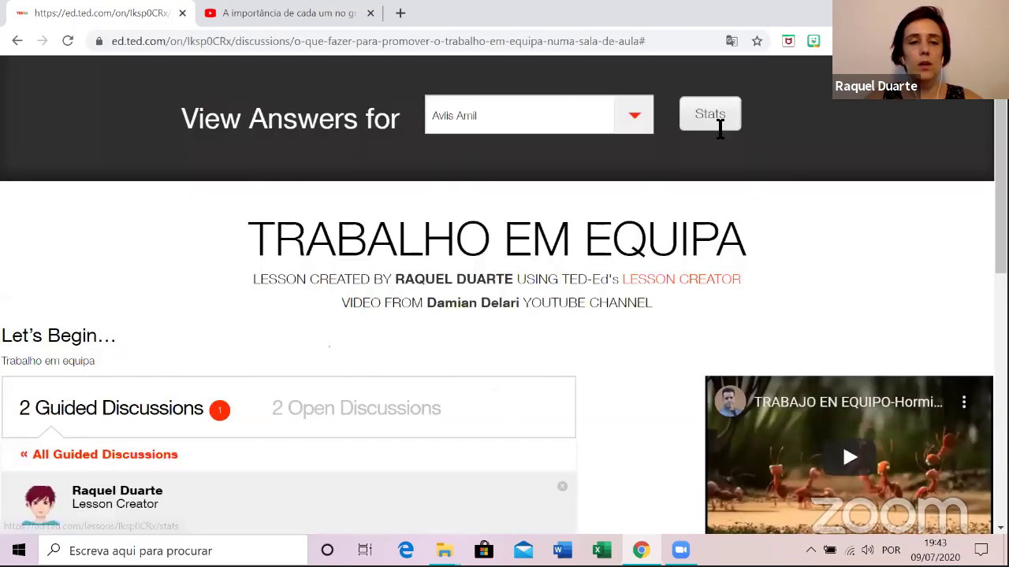
Like the student response "ter em conta a opinião dos outros" in the guided discussion.
{"action": "scroll", "coordinate": [335, 376], "scroll_direction": "down", "scroll_amount": 1}
{"action": "scroll", "coordinate": [334, 376], "scroll_direction": "down", "scroll_amount": 3}
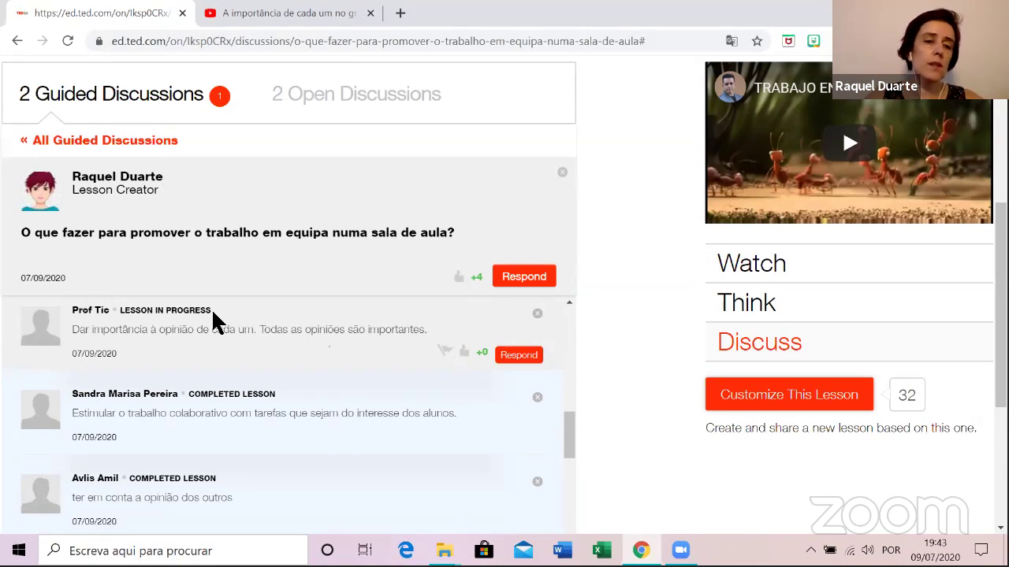
{"action": "scroll", "coordinate": [213, 319], "scroll_direction": "down", "scroll_amount": 1}
{"action": "scroll", "coordinate": [229, 316], "scroll_direction": "up", "scroll_amount": 1}
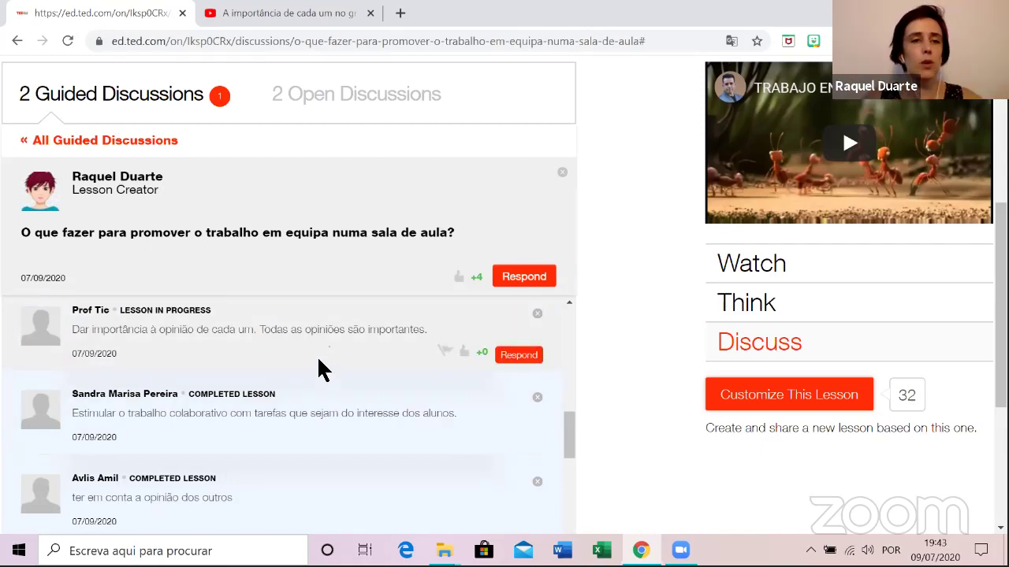
{"action": "scroll", "coordinate": [323, 370], "scroll_direction": "down", "scroll_amount": 2}
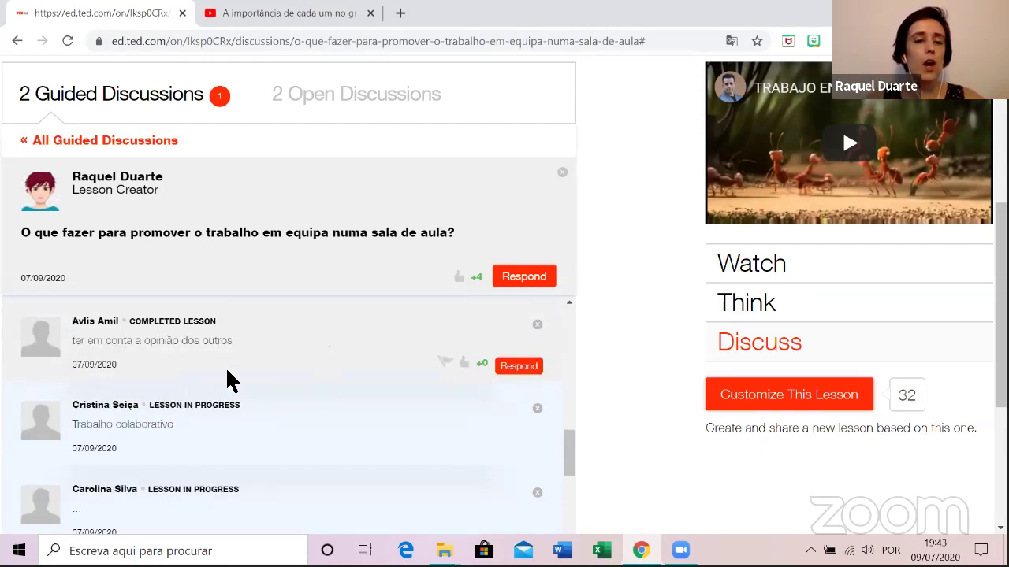
{"action": "left_click", "coordinate": [208, 325]}
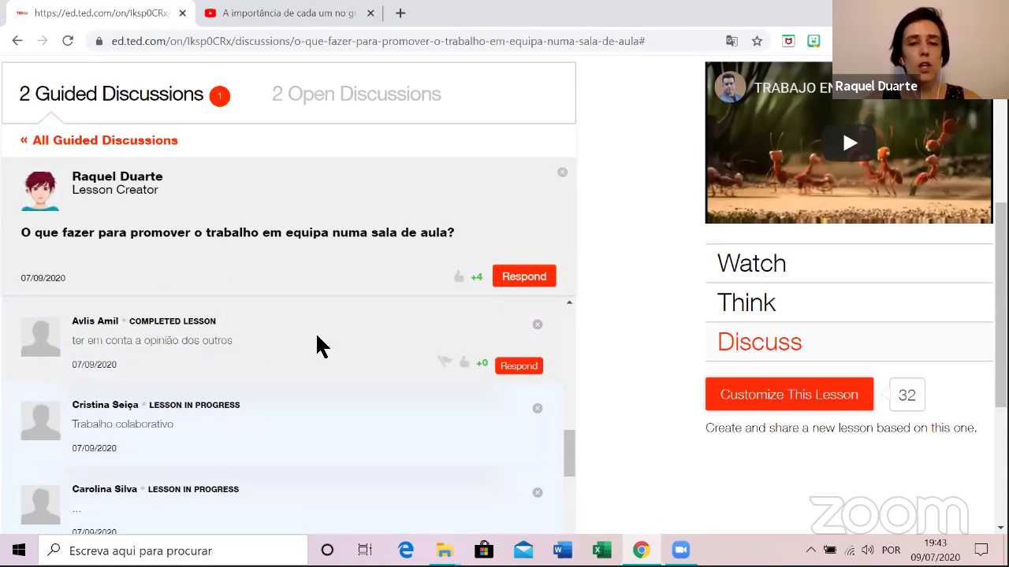
{"action": "left_click", "coordinate": [465, 365]}
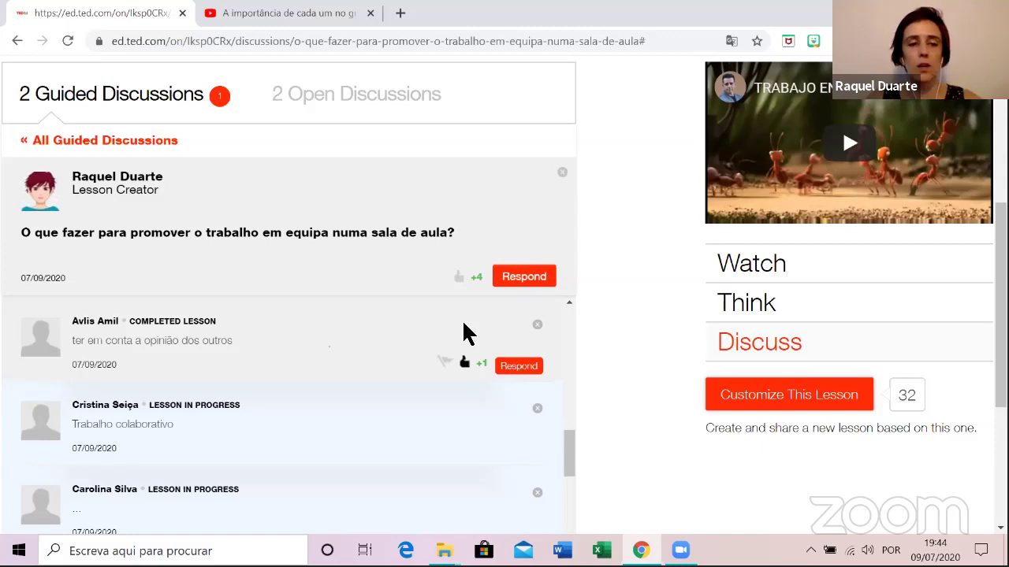
Look over the last responses in the guided discussion and switch to the lesson's open discussions.
{"action": "mouse_move", "coordinate": [393, 408]}
{"action": "scroll", "coordinate": [386, 413], "scroll_direction": "down", "scroll_amount": 3}
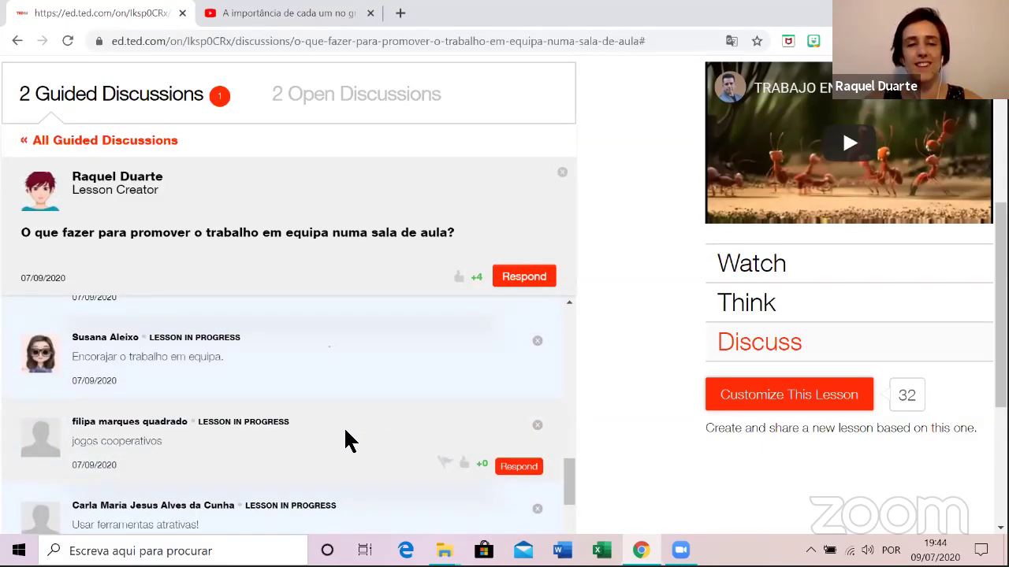
{"action": "scroll", "coordinate": [347, 437], "scroll_direction": "down", "scroll_amount": 1}
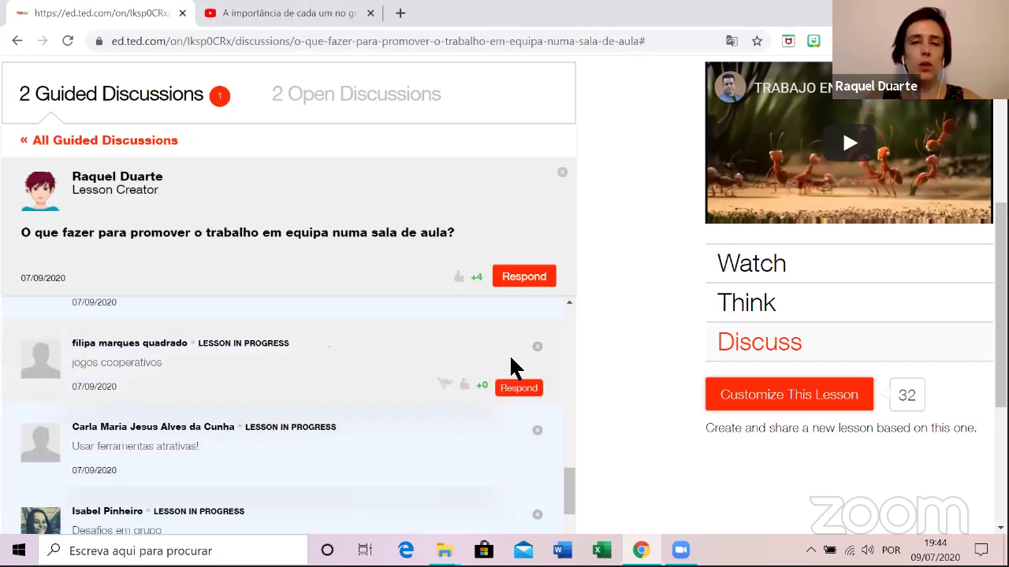
{"action": "scroll", "coordinate": [648, 327], "scroll_direction": "up", "scroll_amount": 2}
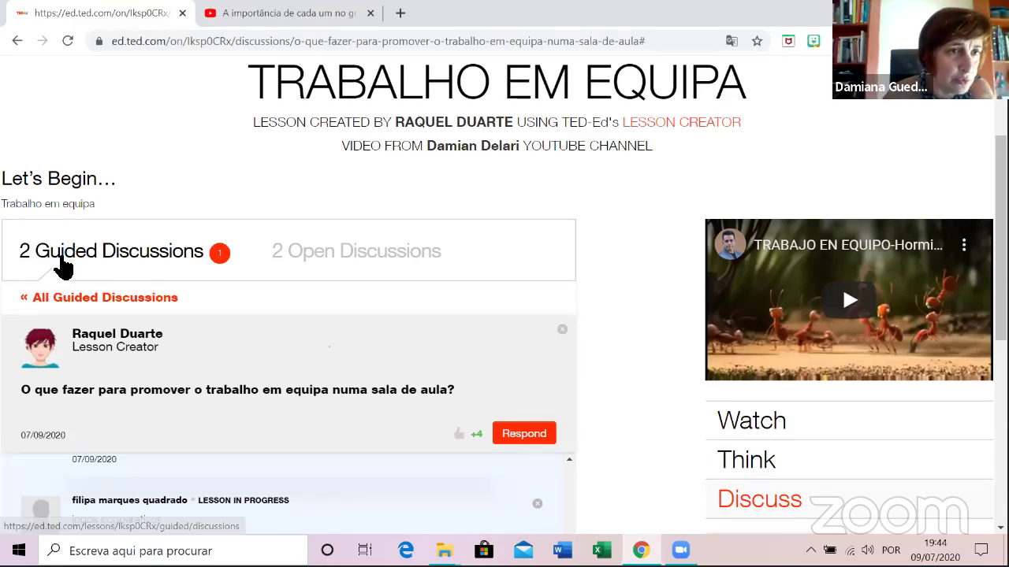
{"action": "left_click", "coordinate": [349, 263]}
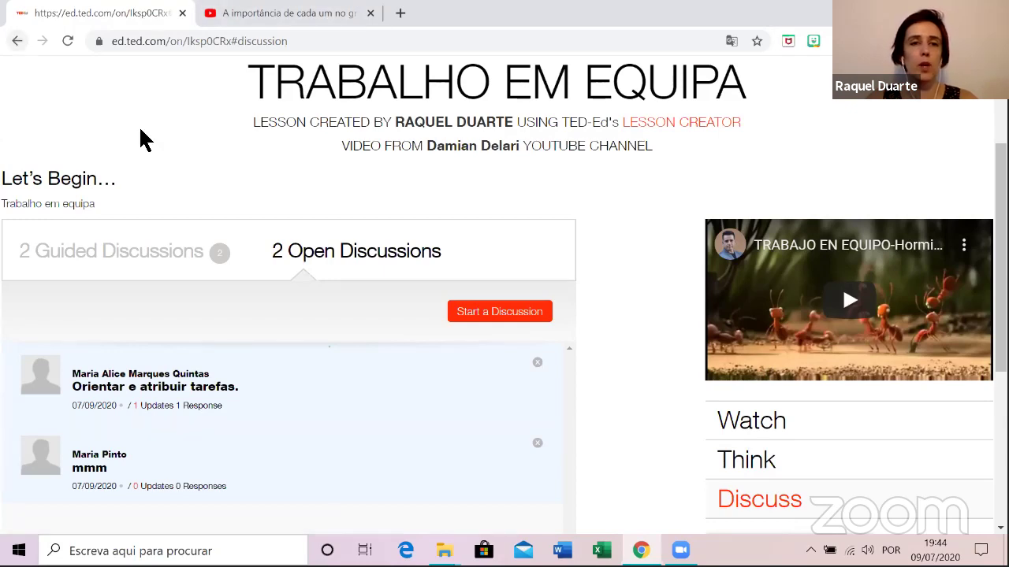
Look over the lesson's open discussions and the rest of its discussion page.
{"action": "scroll", "coordinate": [140, 137], "scroll_direction": "down", "scroll_amount": 1}
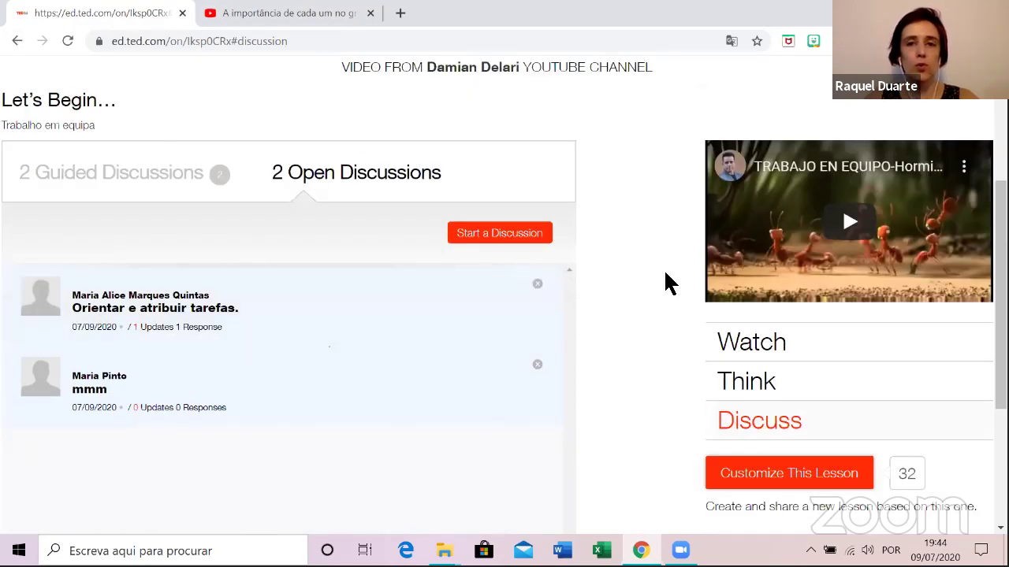
{"action": "scroll", "coordinate": [666, 284], "scroll_direction": "up", "scroll_amount": 2}
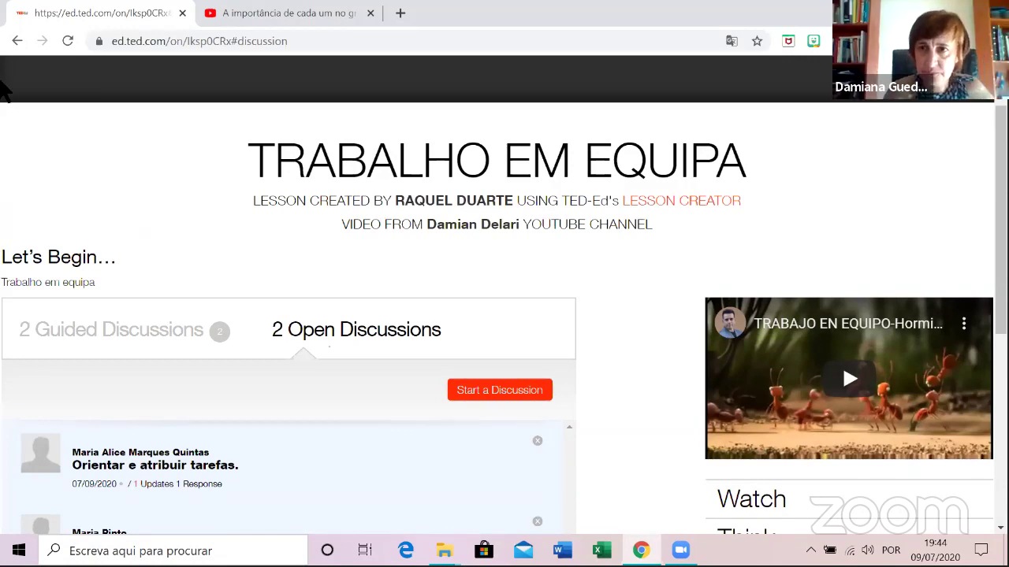
{"action": "scroll", "coordinate": [659, 423], "scroll_direction": "down", "scroll_amount": 4}
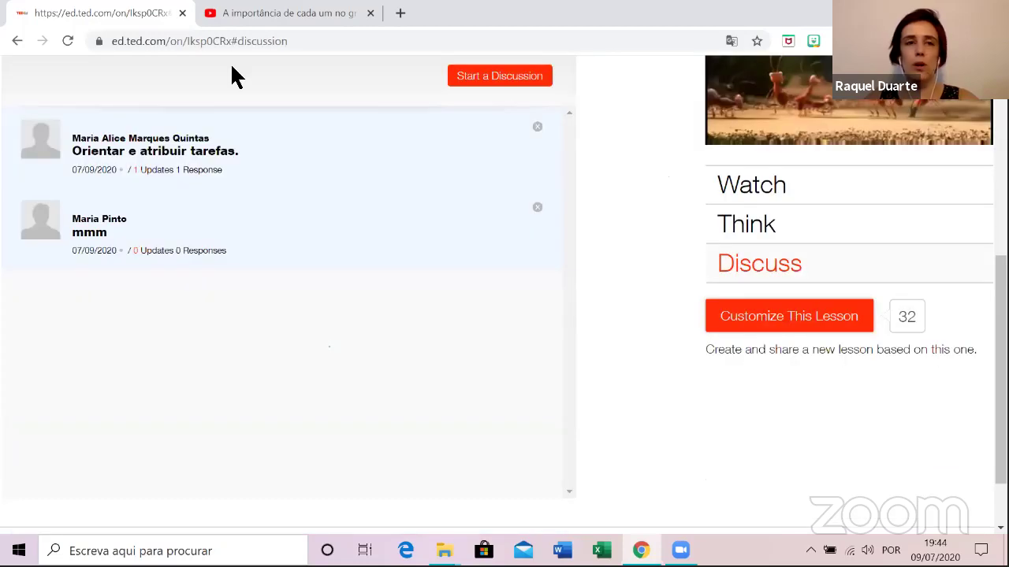
{"action": "left_click", "coordinate": [17, 40]}
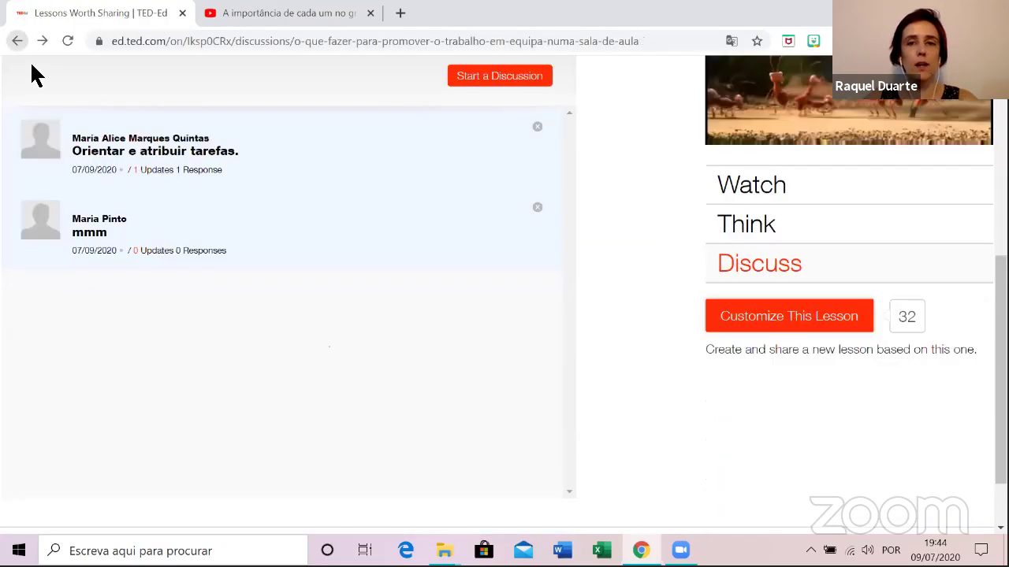
{"action": "scroll", "coordinate": [670, 331], "scroll_direction": "up", "scroll_amount": 2}
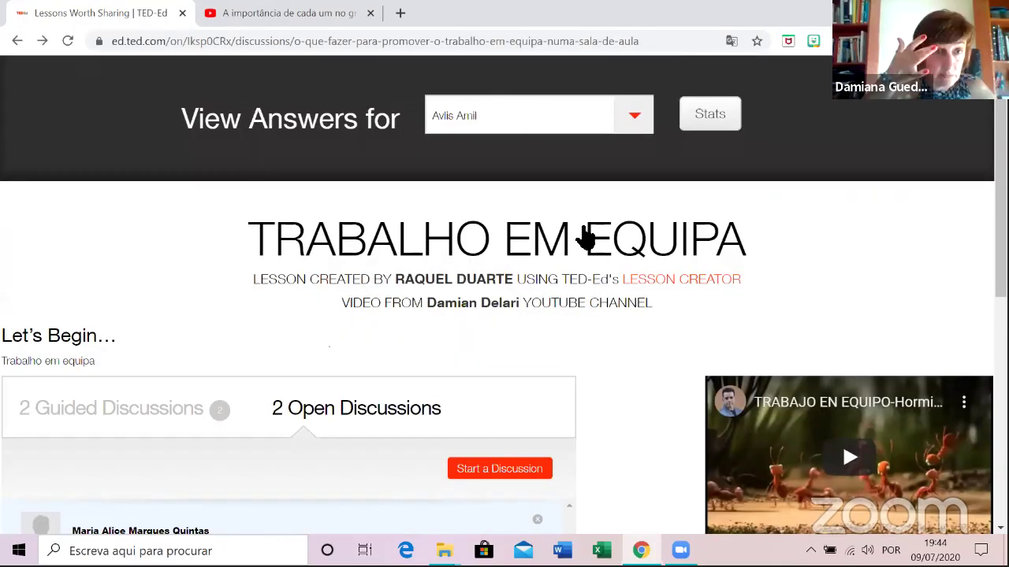
{"action": "scroll", "coordinate": [709, 326], "scroll_direction": "down", "scroll_amount": 2}
{"action": "scroll", "coordinate": [662, 354], "scroll_direction": "down", "scroll_amount": 4}
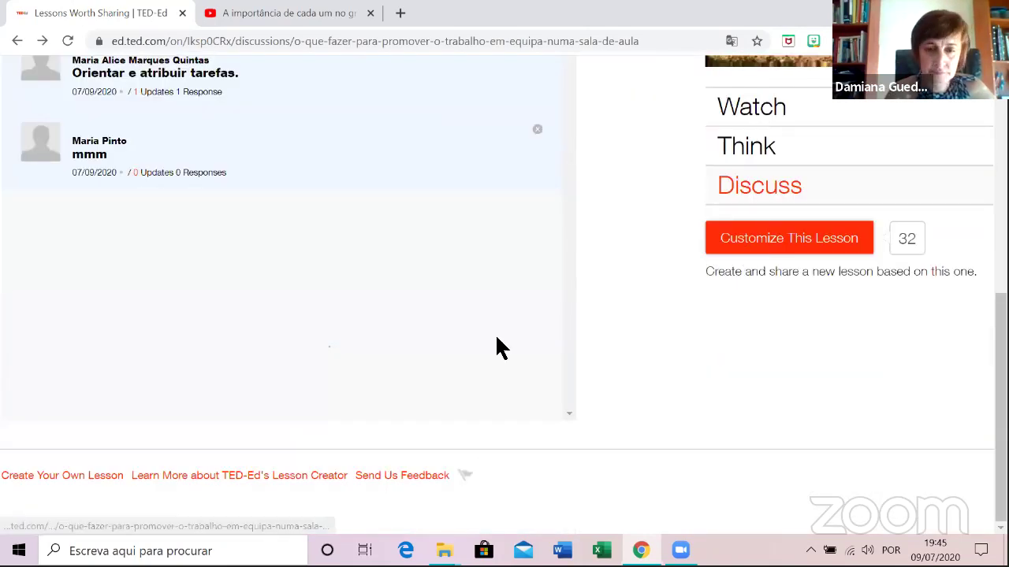
{"action": "scroll", "coordinate": [749, 426], "scroll_direction": "up", "scroll_amount": 2}
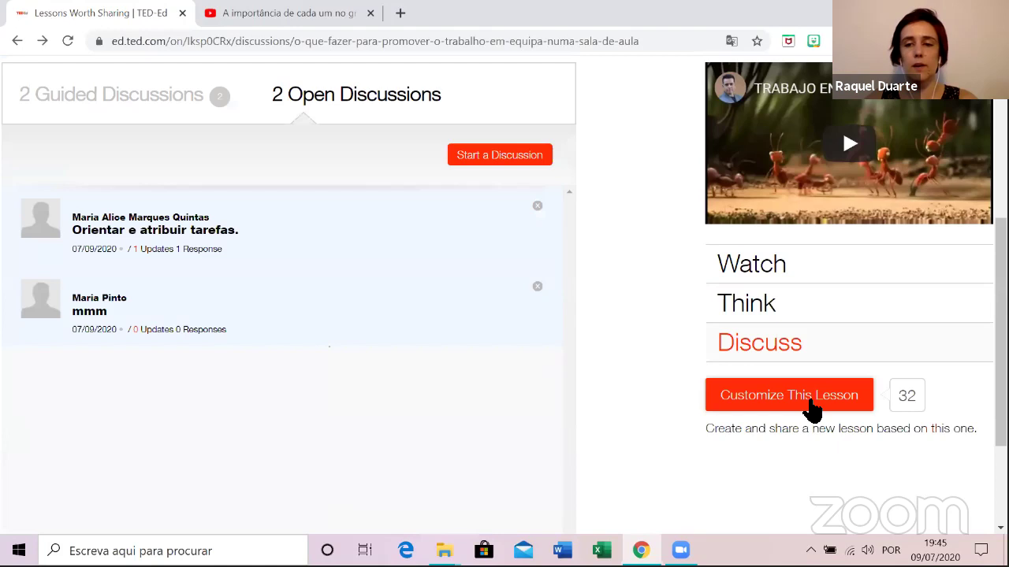
Start a customized copy of the teamwork lesson and go to the list of your own lessons.
{"action": "left_click", "coordinate": [812, 403]}
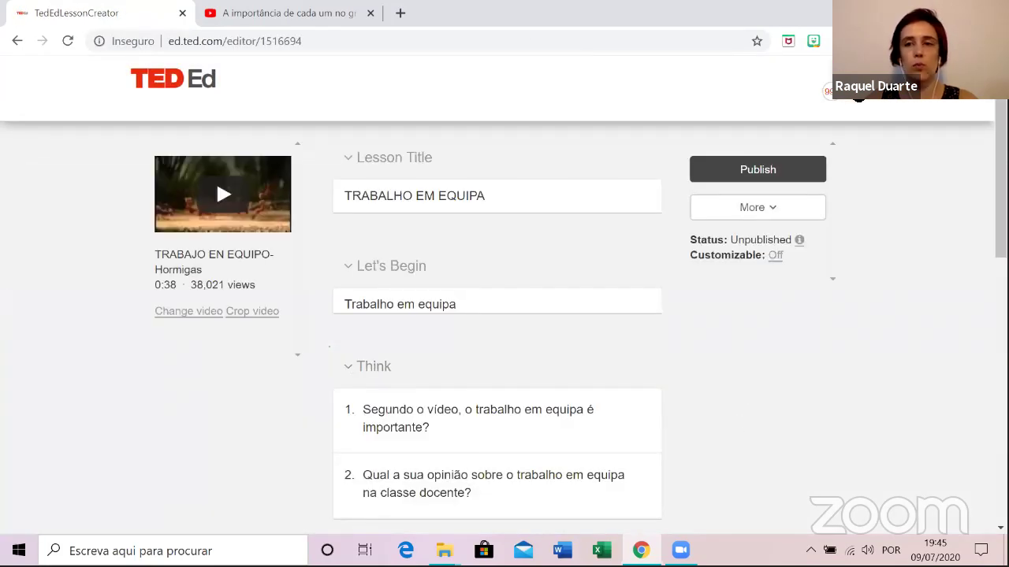
{"action": "left_click", "coordinate": [827, 91]}
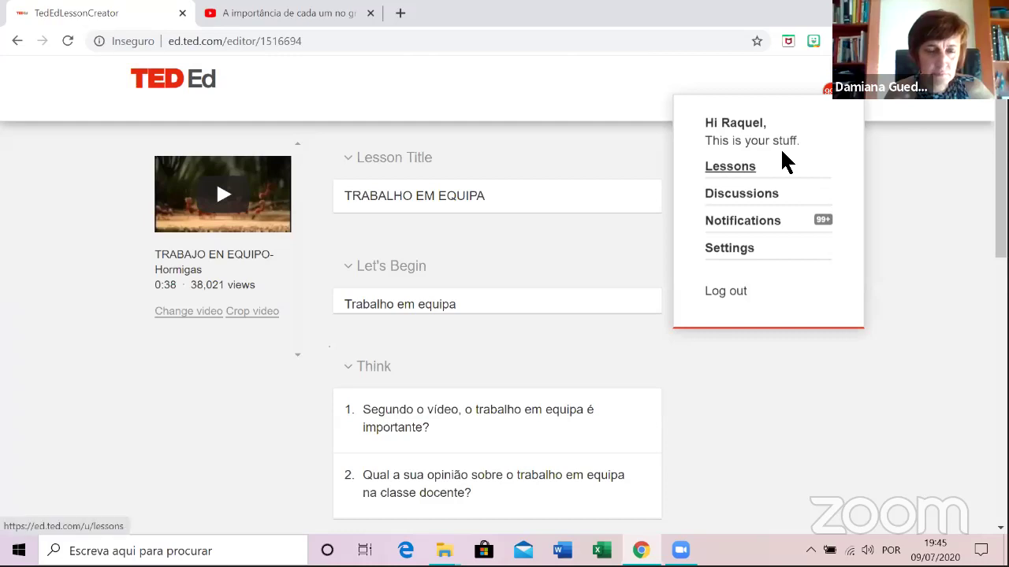
{"action": "left_click", "coordinate": [784, 163]}
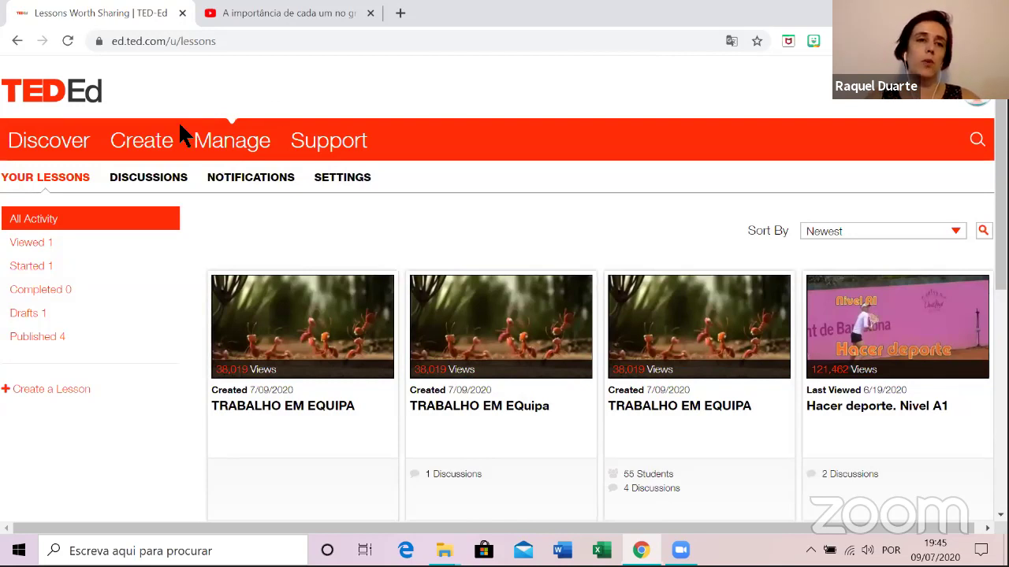
Review the site's discovery and creation options and start creating a new video-based lesson.
{"action": "mouse_move", "coordinate": [180, 126]}
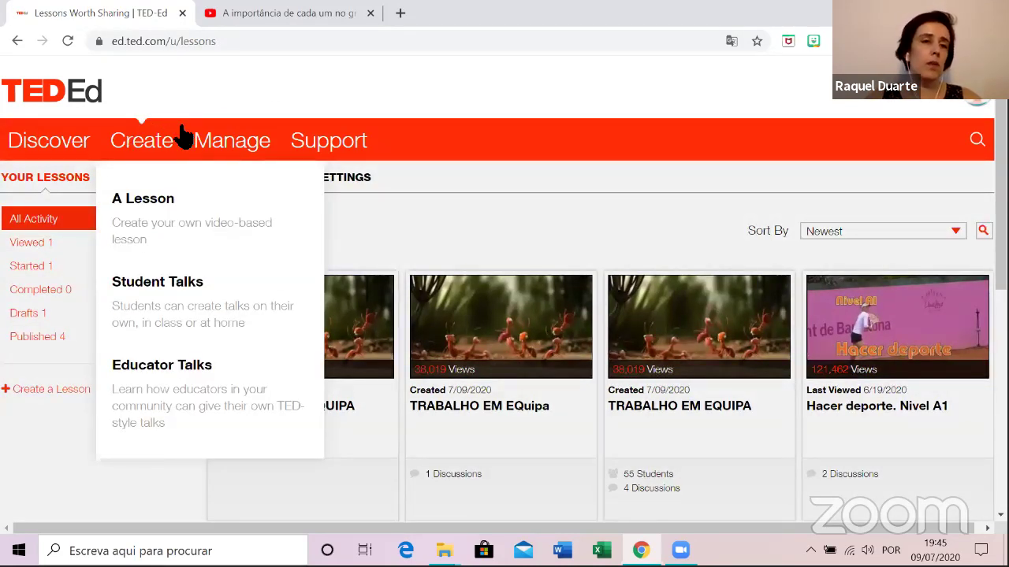
{"action": "mouse_move", "coordinate": [59, 150]}
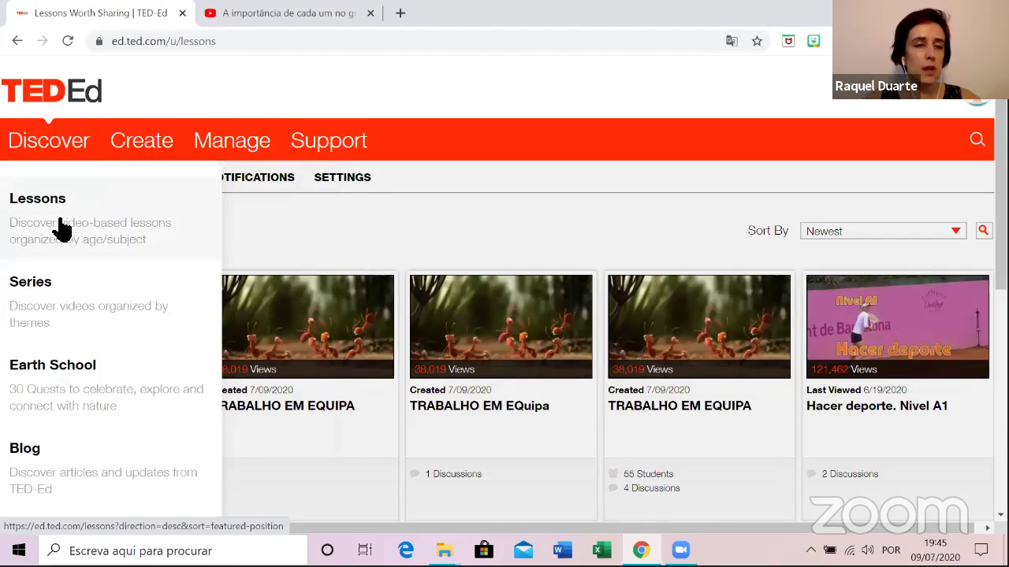
{"action": "mouse_move", "coordinate": [140, 135]}
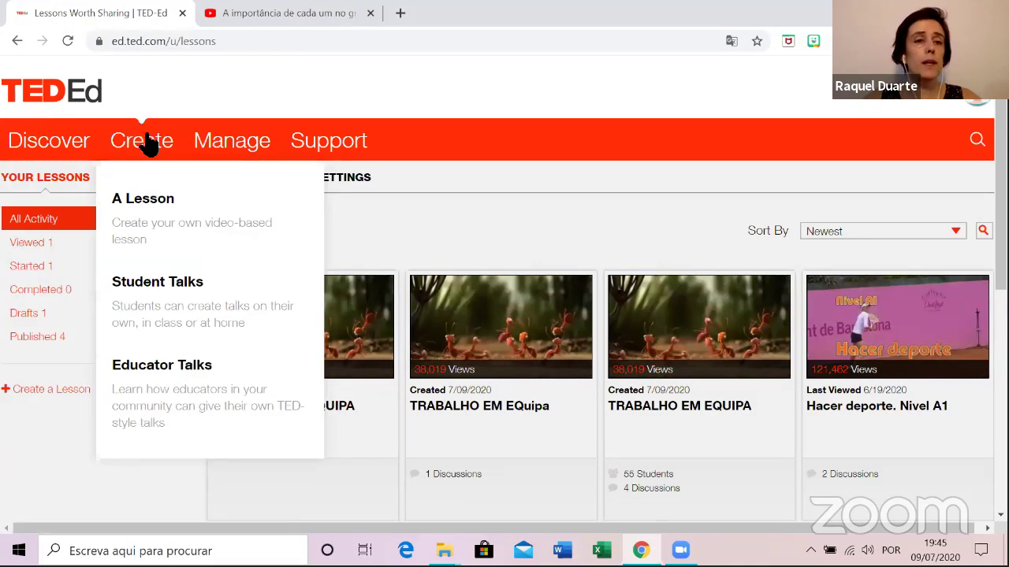
{"action": "left_click", "coordinate": [144, 234]}
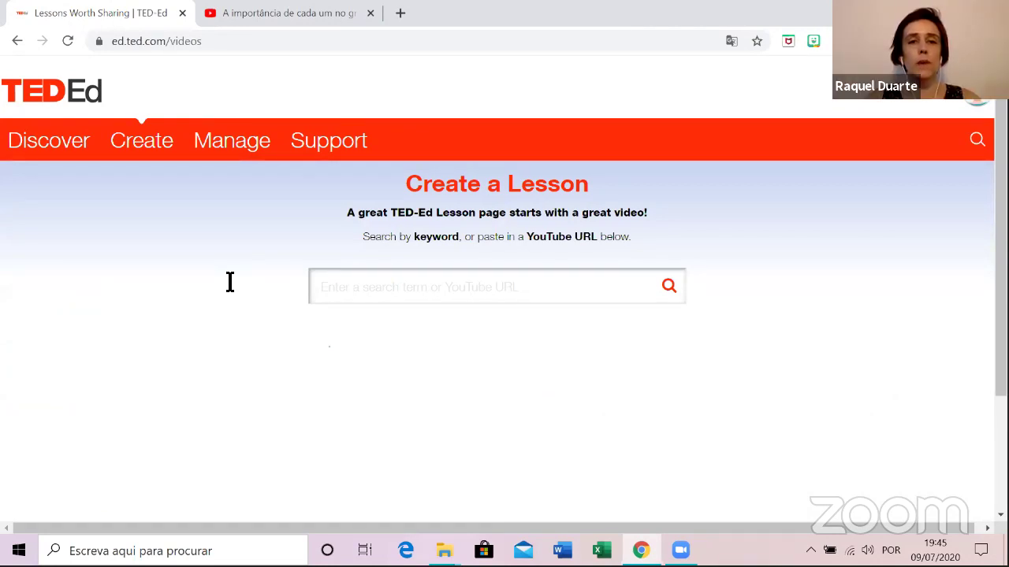
Search the lesson creator's videos for "trabalho em equipa".
{"action": "left_click", "coordinate": [530, 288]}
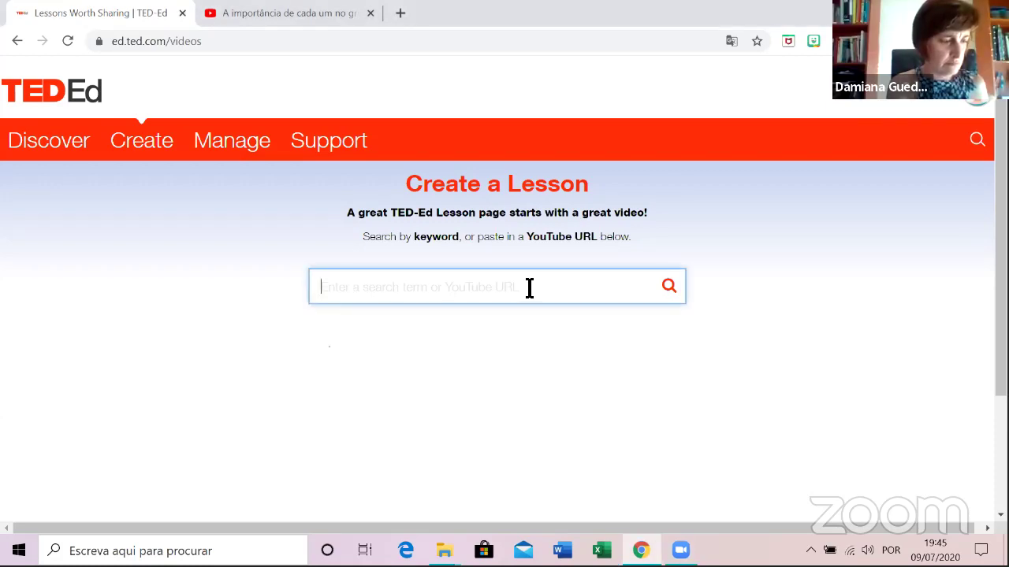
{"action": "type", "text": "t"}
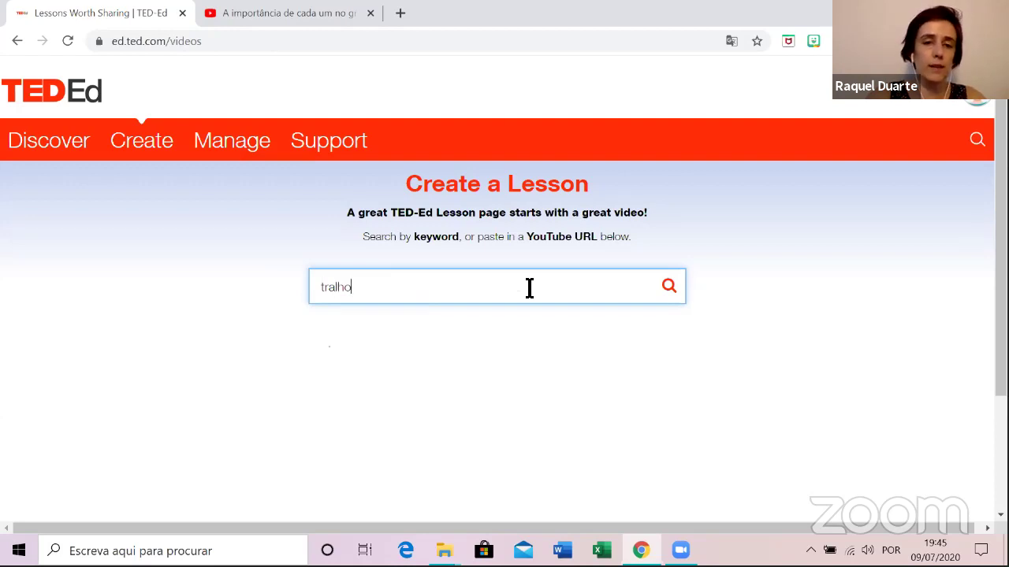
{"action": "type", "text": "ralho"}
{"action": "key", "text": "BackSpace"}
{"action": "type", "text": "balho"}
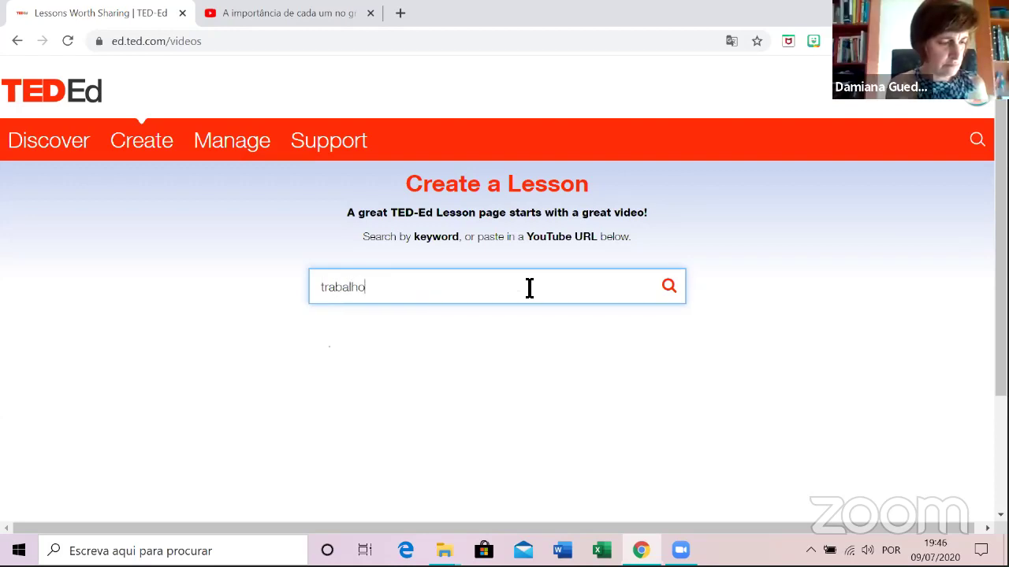
{"action": "type", "text": " em eaui"}
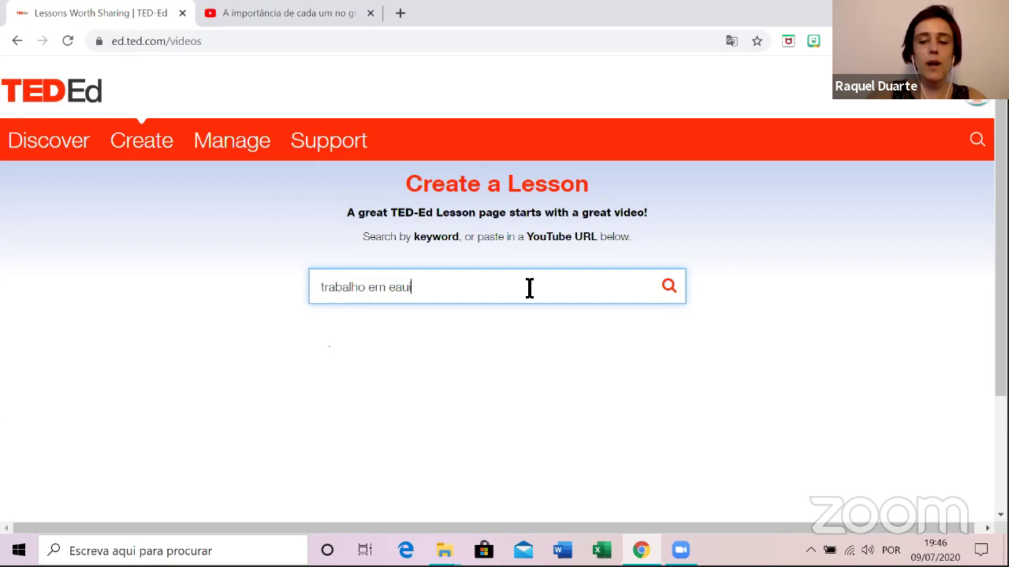
{"action": "key", "text": "BackSpace"}
{"action": "key", "text": "BackSpace"}
{"action": "key", "text": "BackSpace"}
{"action": "type", "text": "quipa"}
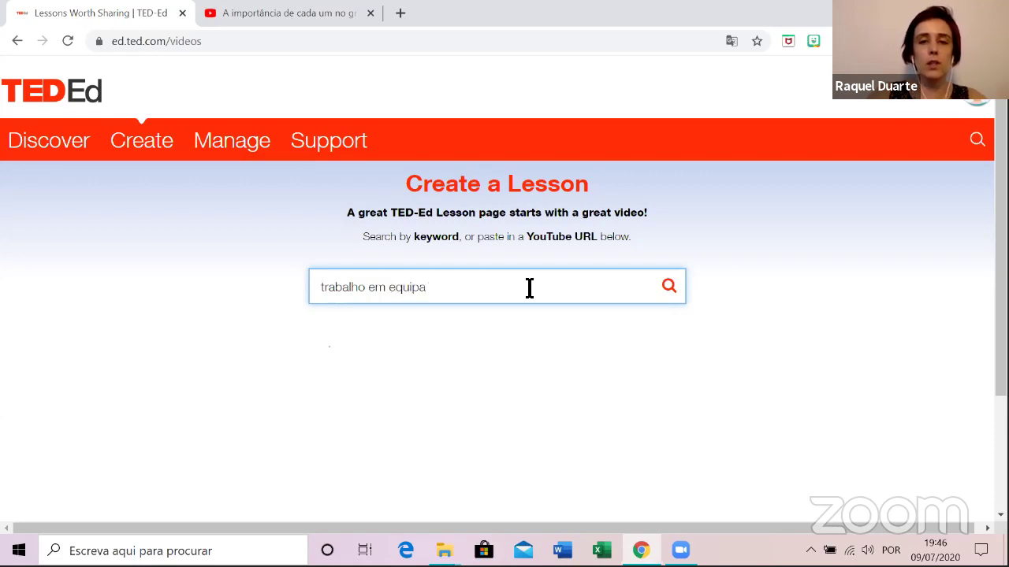
{"action": "left_click", "coordinate": [669, 288]}
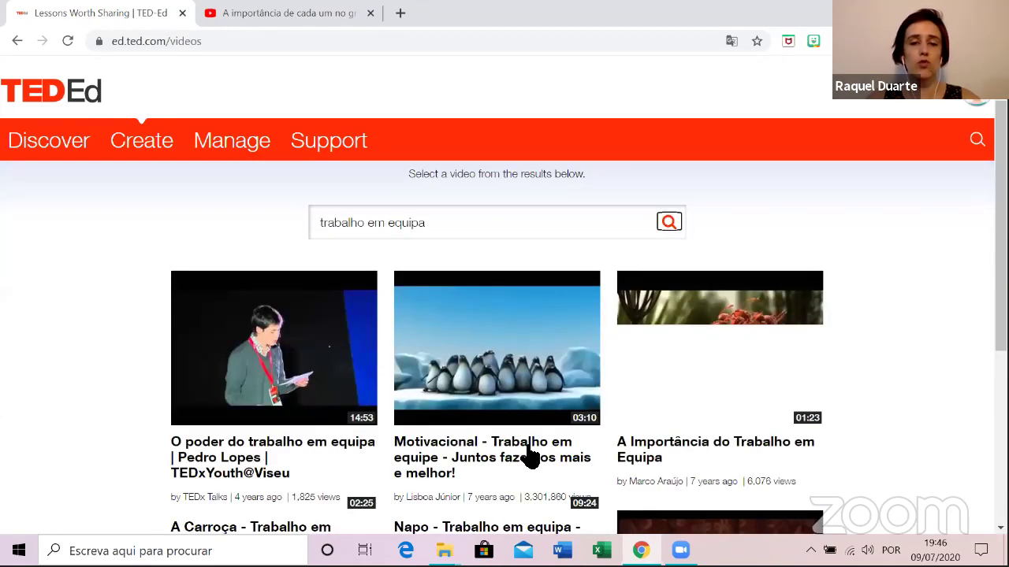
Switch to YouTube and copy the web address of the video "A importância de cada um no grupo e o respeito".
{"action": "left_click", "coordinate": [502, 228]}
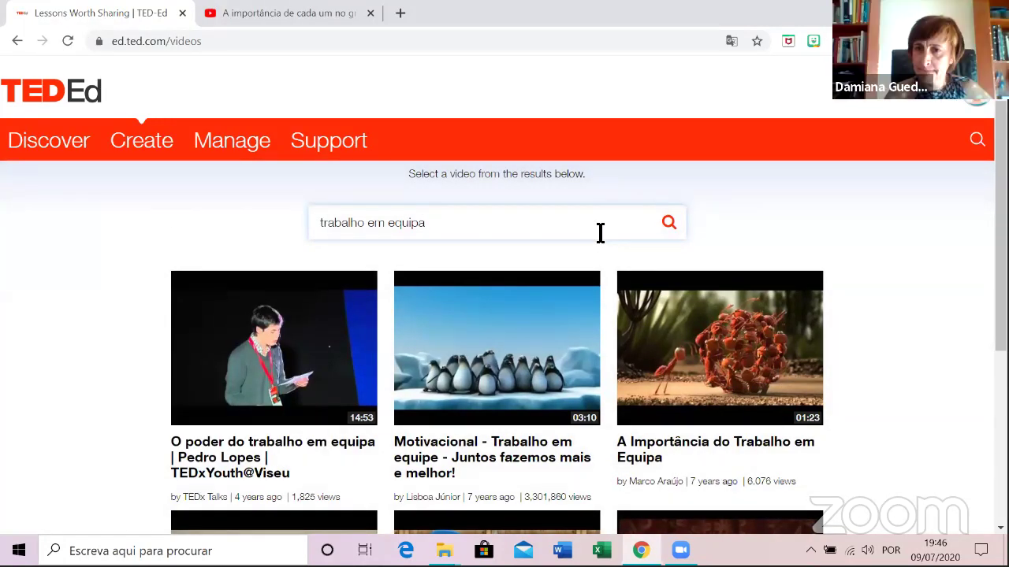
{"action": "left_click", "coordinate": [323, 16]}
{"action": "scroll", "coordinate": [240, 475], "scroll_direction": "down", "scroll_amount": 1}
{"action": "scroll", "coordinate": [242, 473], "scroll_direction": "up", "scroll_amount": 1}
{"action": "left_click", "coordinate": [314, 49]}
{"action": "key", "text": "ctrl+c"}
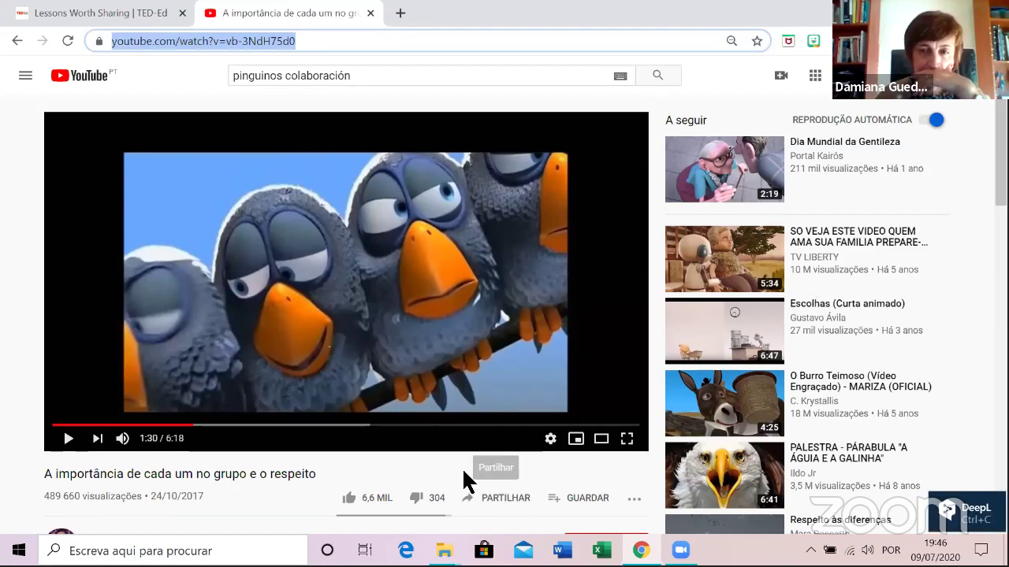
Return to TED-Ed, replace the video search term with the copied YouTube address, run the search and look through the results.
{"action": "left_click", "coordinate": [115, 17]}
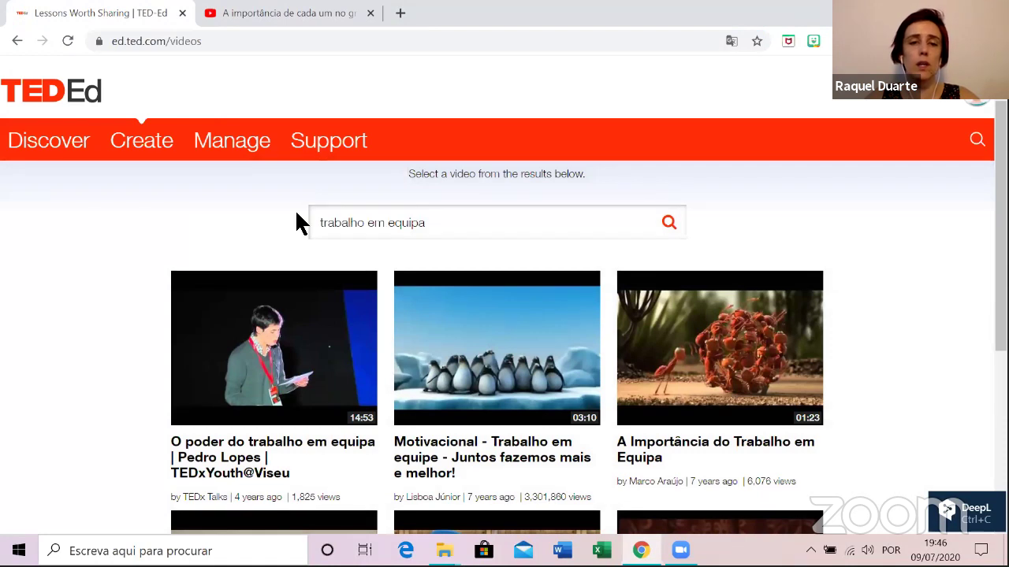
{"action": "key", "text": "ctrl+a"}
{"action": "key", "text": "ctrl+v"}
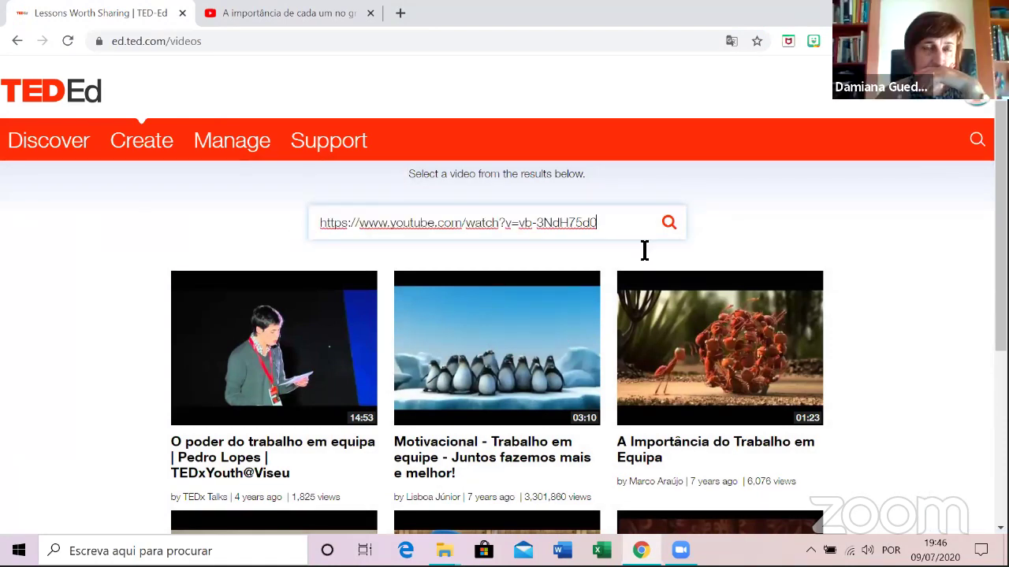
{"action": "left_click", "coordinate": [669, 223]}
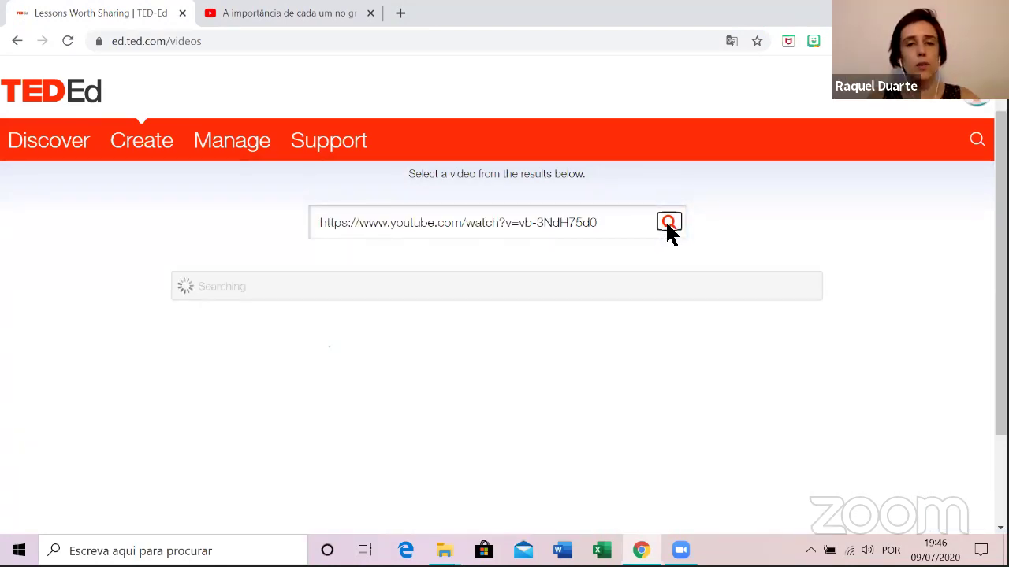
{"action": "scroll", "coordinate": [669, 230], "scroll_direction": "down", "scroll_amount": 1}
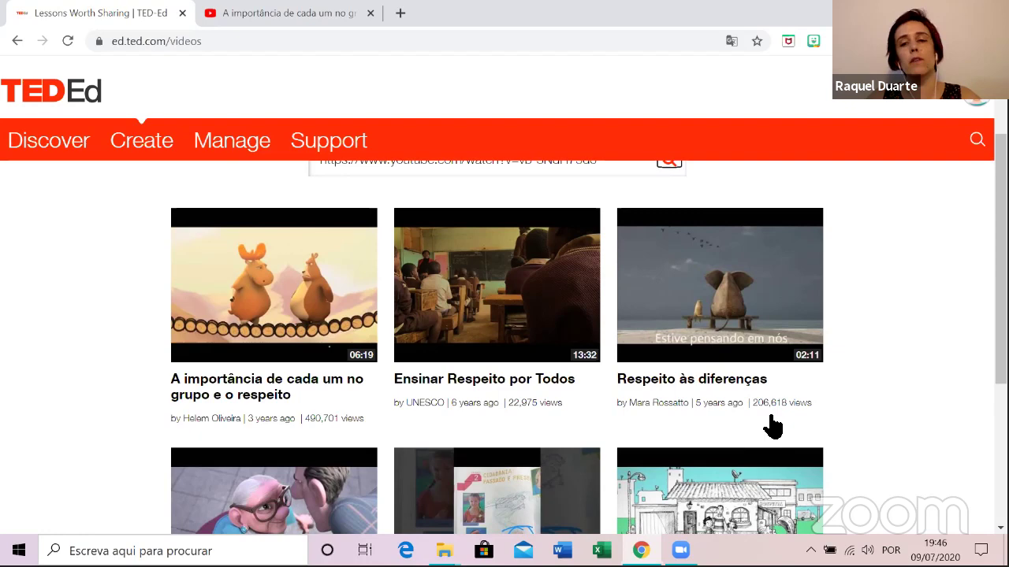
{"action": "scroll", "coordinate": [774, 441], "scroll_direction": "down", "scroll_amount": 1}
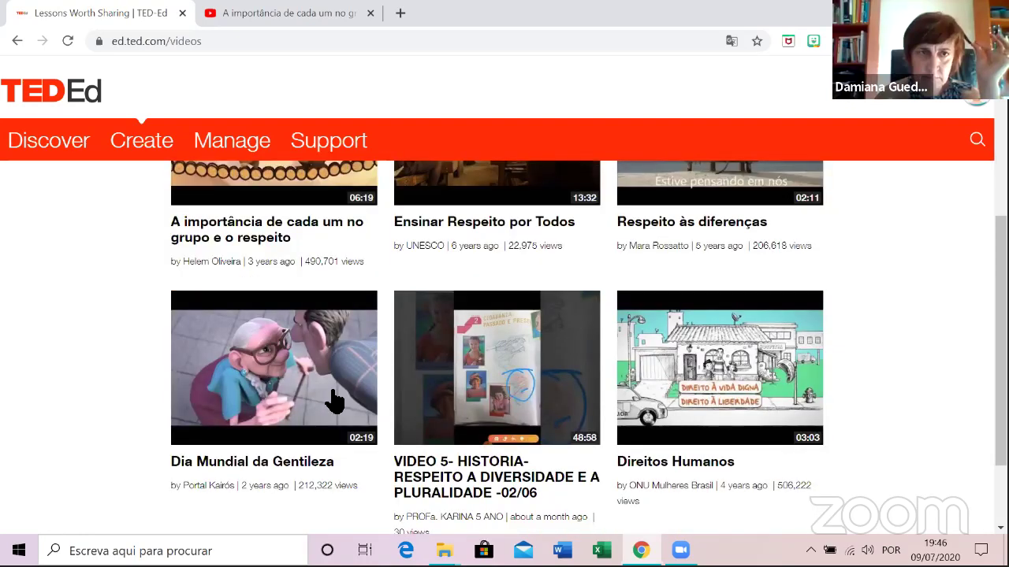
{"action": "scroll", "coordinate": [338, 406], "scroll_direction": "down", "scroll_amount": 1}
{"action": "scroll", "coordinate": [469, 406], "scroll_direction": "down", "scroll_amount": 1}
{"action": "scroll", "coordinate": [507, 304], "scroll_direction": "up", "scroll_amount": 6}
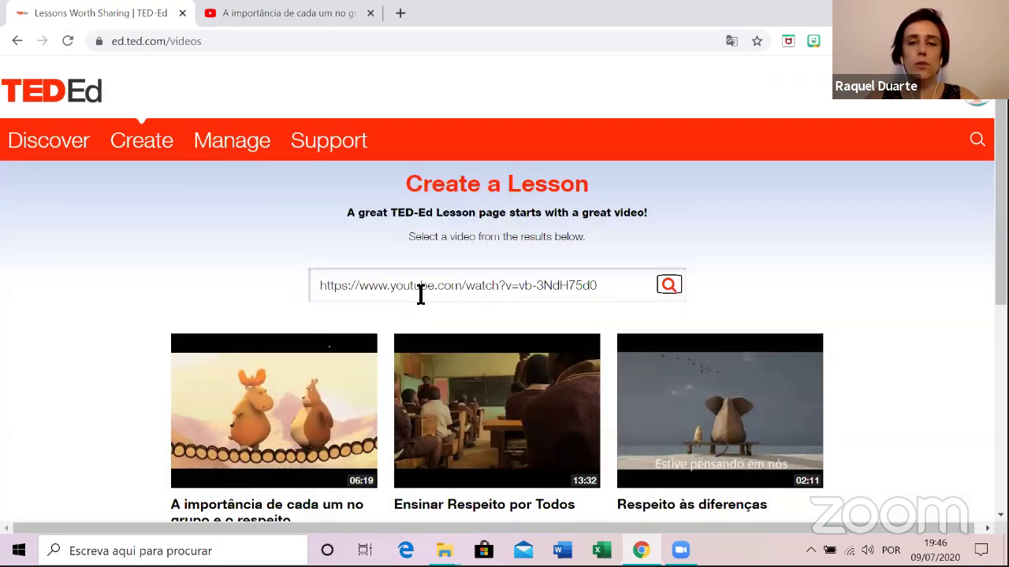
Search the videos for "trabalho em equipa" and open the preview of "Motivacional - Trabalho em equipe - Juntos fazemos mais e melhor!".
{"action": "triple_click", "coordinate": [370, 290]}
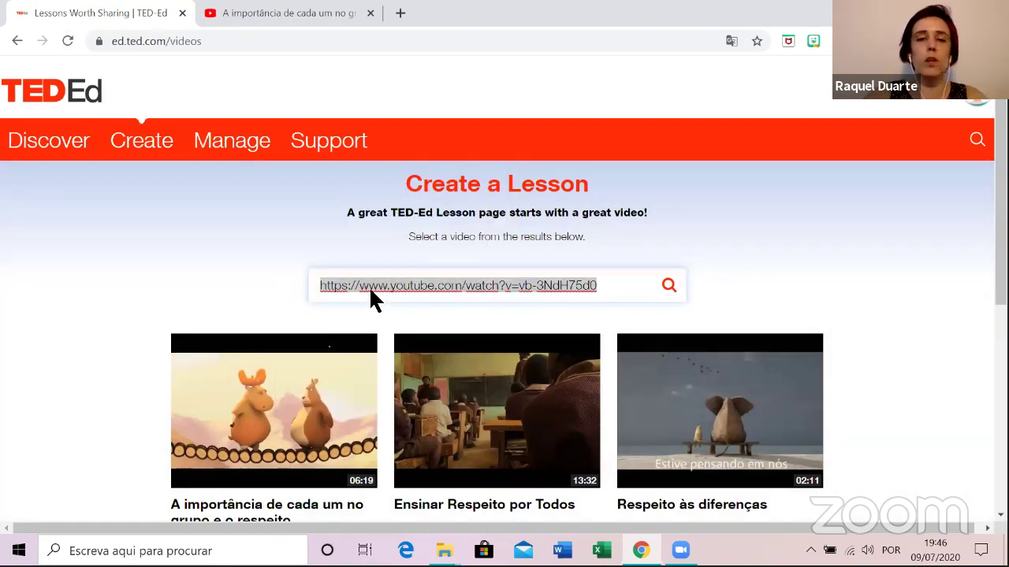
{"action": "key", "text": "BackSpace"}
{"action": "type", "text": "trabalho "}
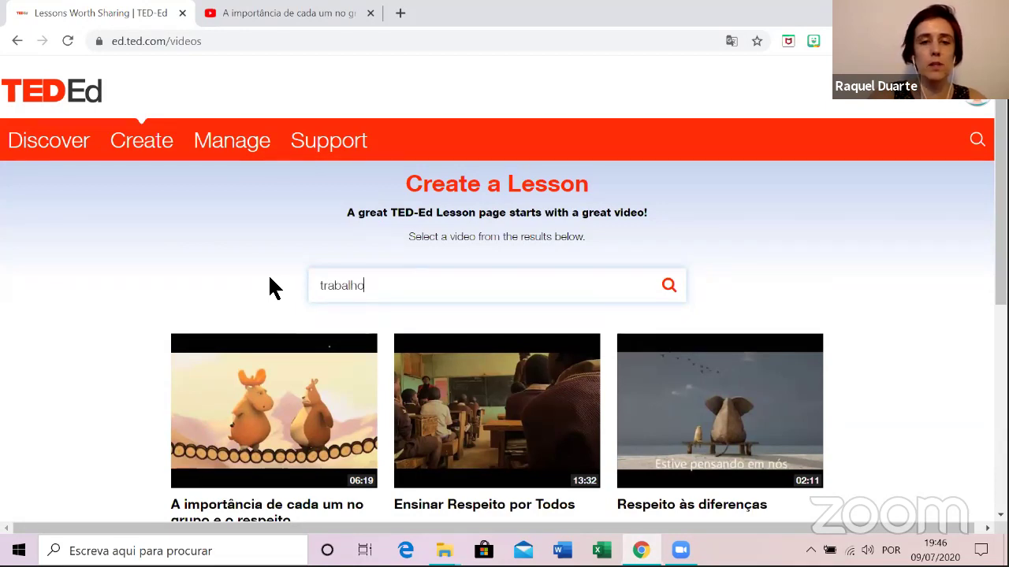
{"action": "type", "text": "em equipa"}
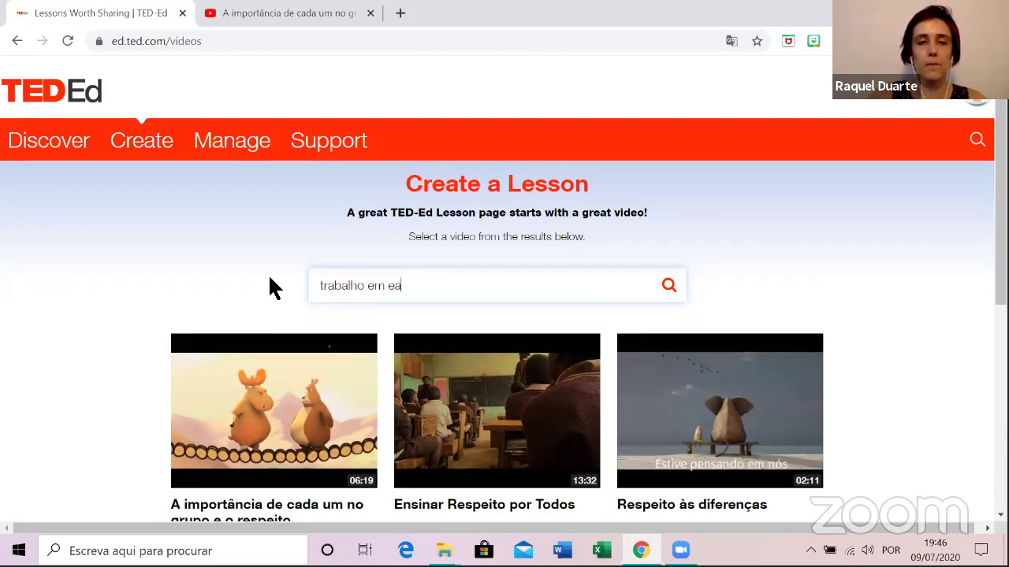
{"action": "key", "text": "BackSpace"}
{"action": "key", "text": "BackSpace"}
{"action": "key", "text": "BackSpace"}
{"action": "key", "text": "BackSpace"}
{"action": "key", "text": "BackSpace"}
{"action": "type", "text": "d"}
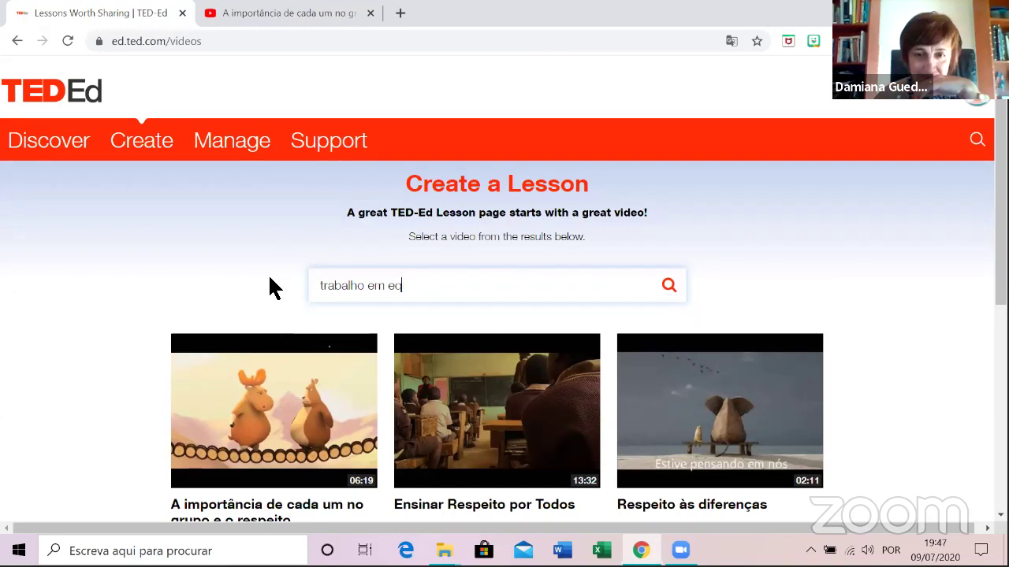
{"action": "type", "text": "uipa"}
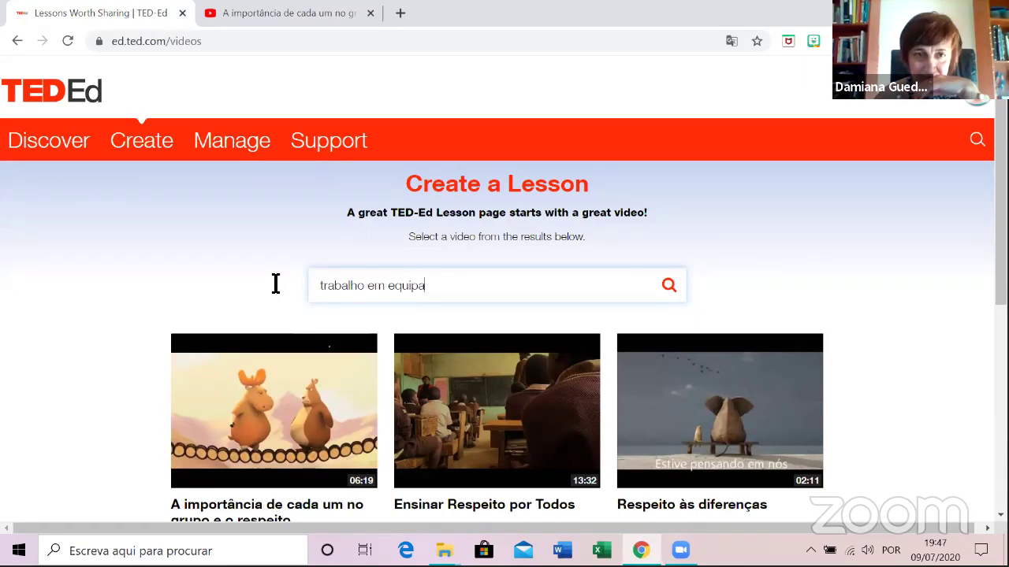
{"action": "left_click", "coordinate": [667, 286]}
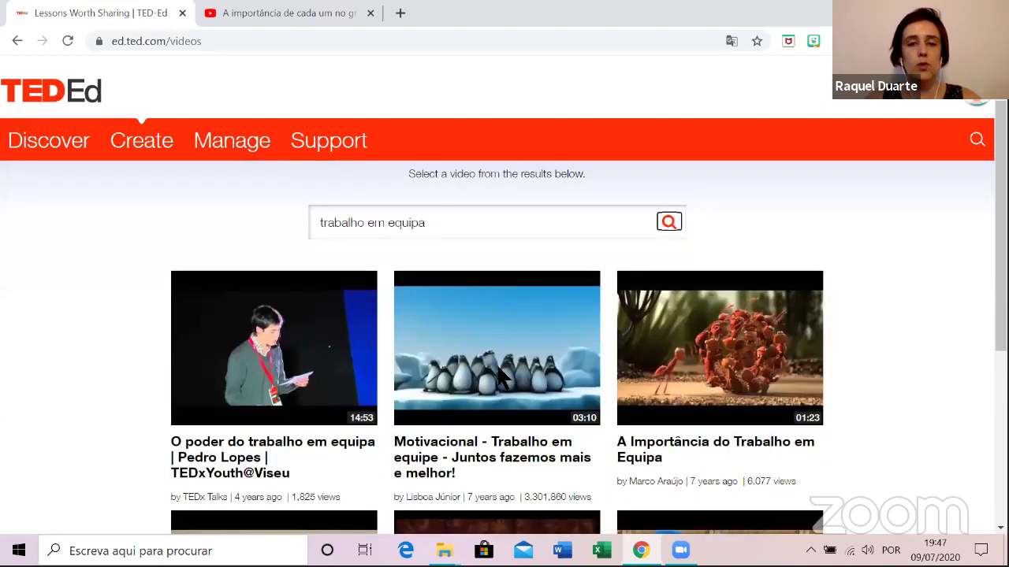
{"action": "left_click", "coordinate": [498, 371]}
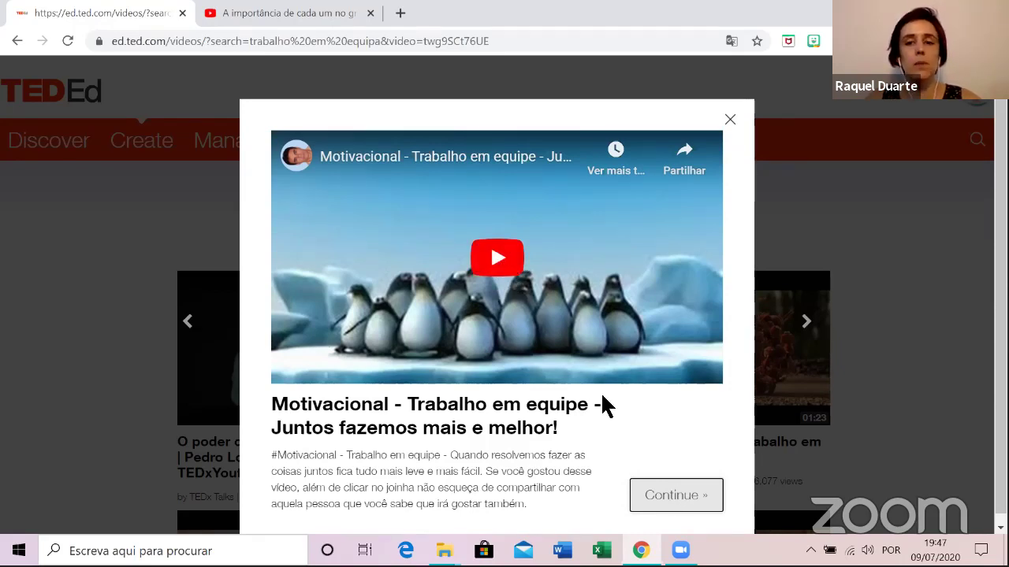
Create a new lesson from the previewed video "Motivacional - Trabalho em equipe - Juntos fazemos mais e melhor!".
{"action": "left_click", "coordinate": [665, 503]}
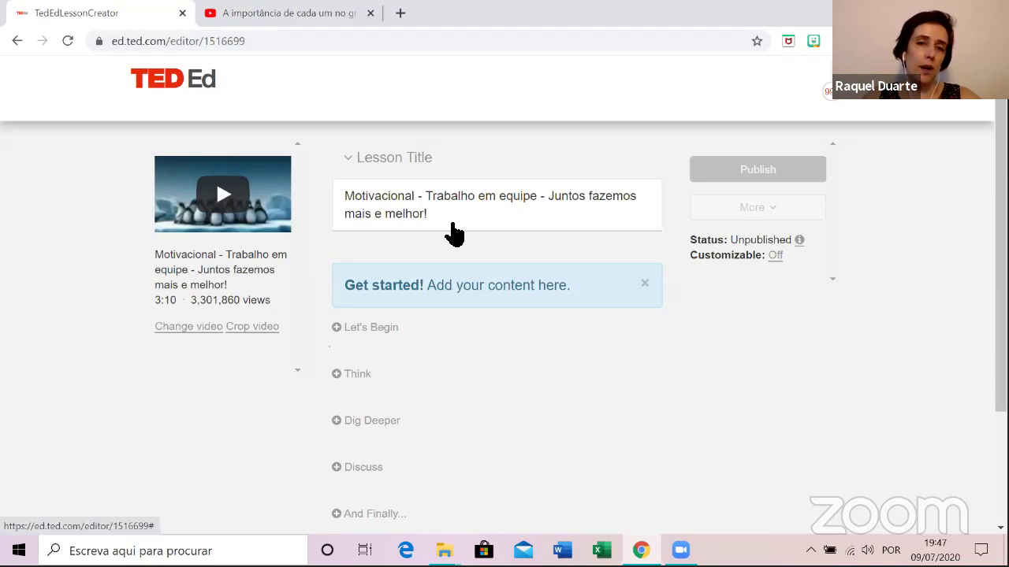
{"action": "left_click", "coordinate": [227, 222]}
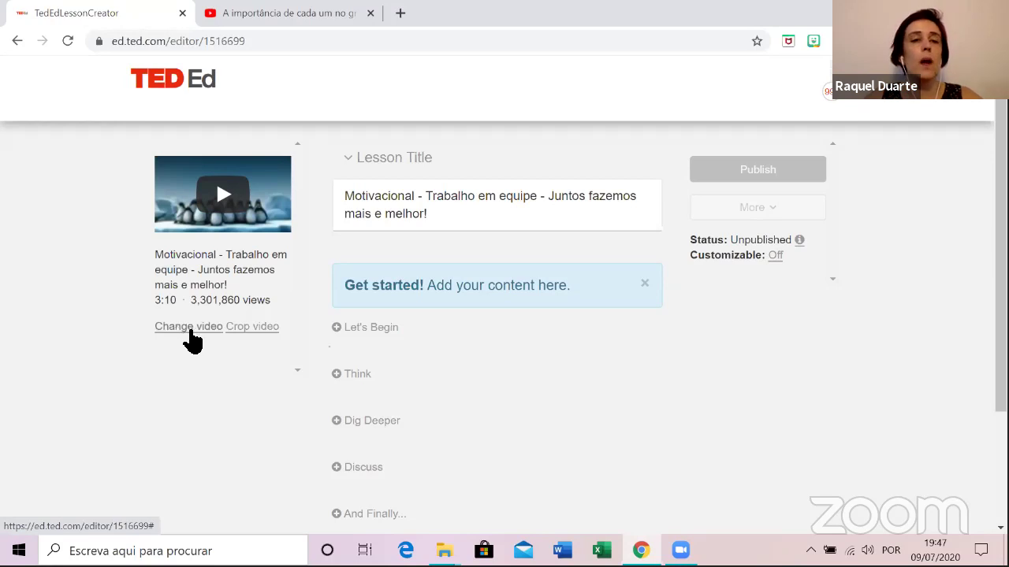
Try adjusting the start time in the lesson's Crop Video settings, and leave them without cropping the video.
{"action": "left_click", "coordinate": [260, 329]}
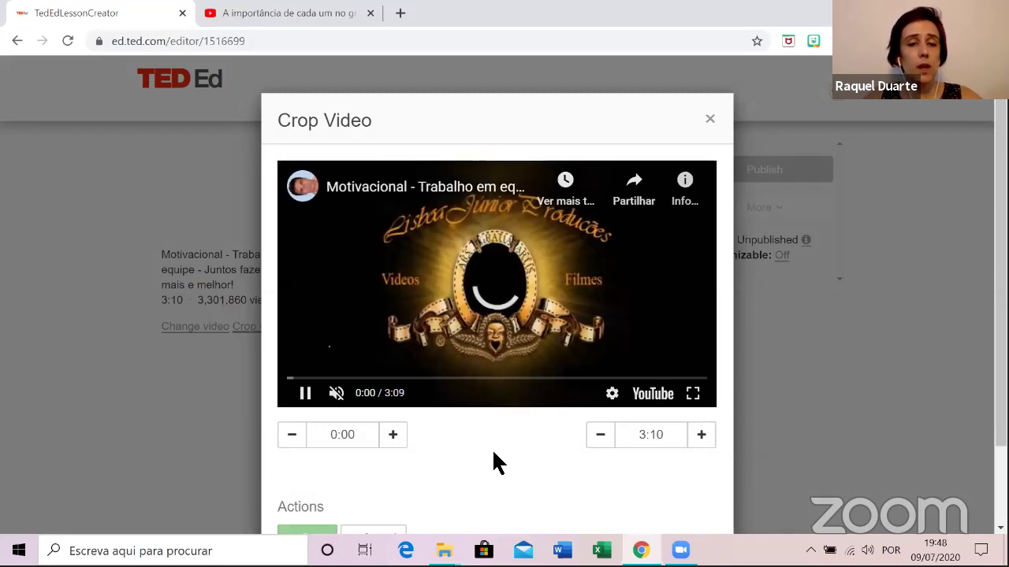
{"action": "left_click", "coordinate": [395, 434]}
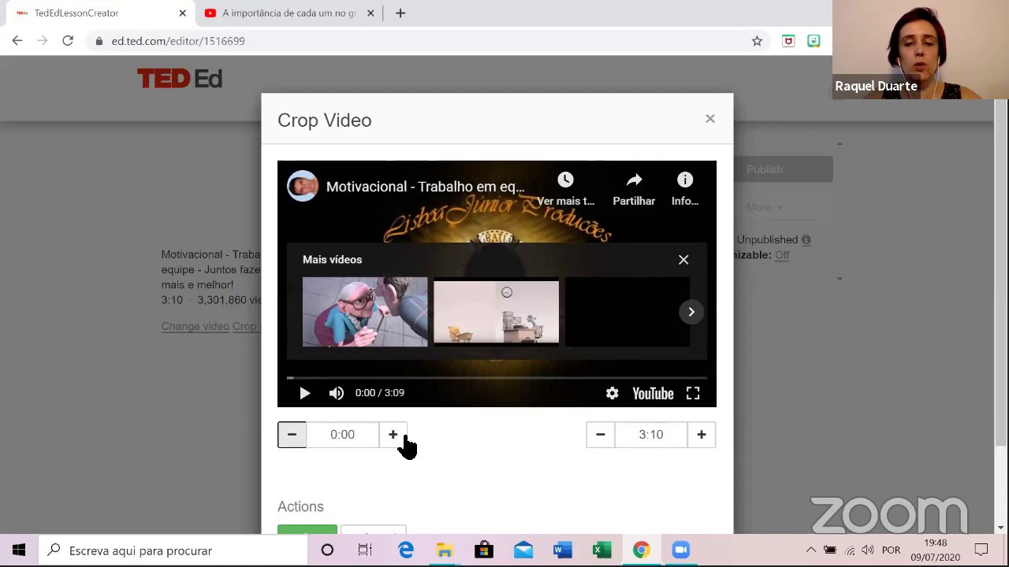
{"action": "left_click", "coordinate": [395, 435]}
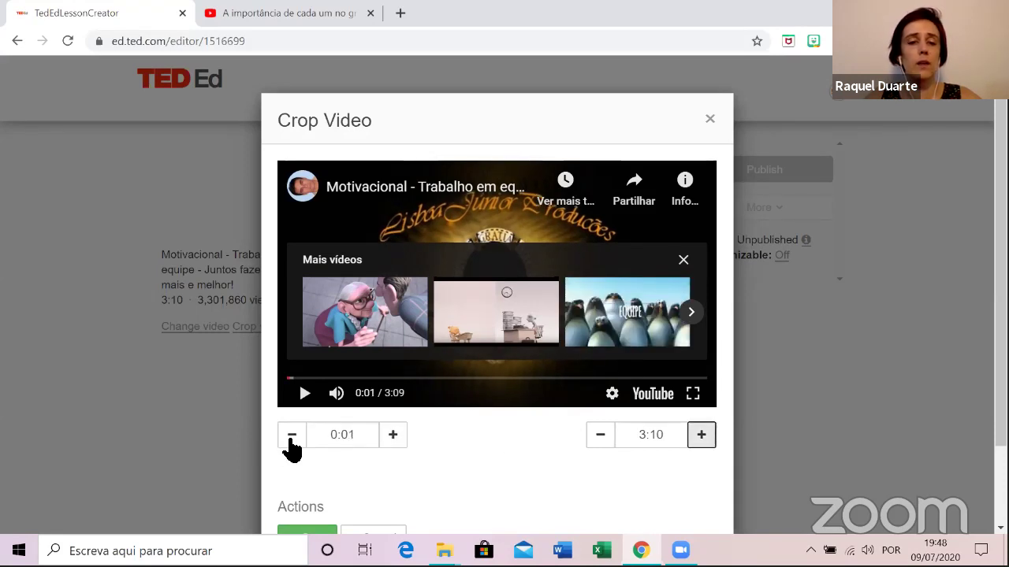
{"action": "scroll", "coordinate": [290, 446], "scroll_direction": "down", "scroll_amount": 2}
{"action": "left_click", "coordinate": [288, 438]}
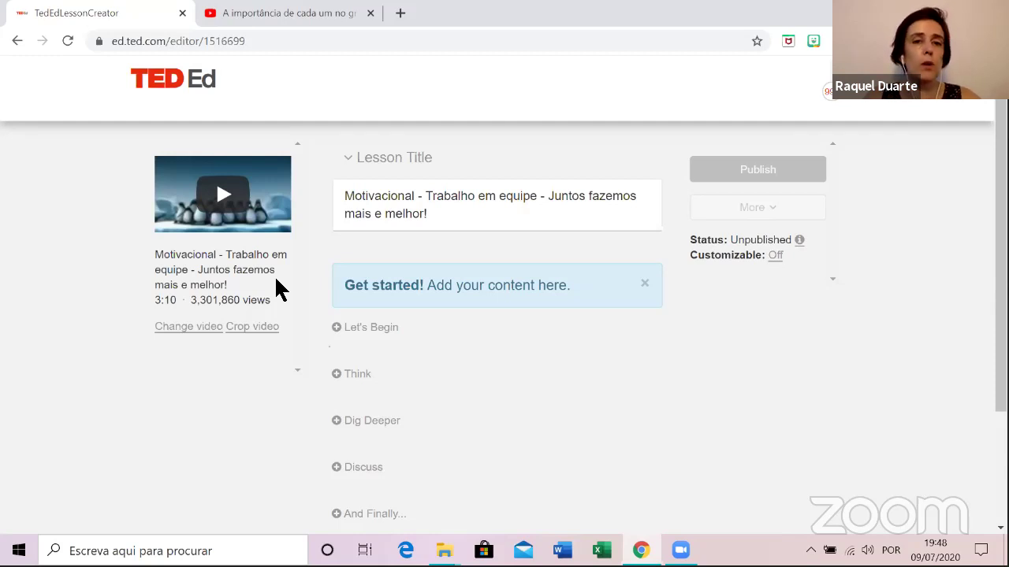
Replace the lesson title with "Trabalho em equipa" and save it.
{"action": "left_click", "coordinate": [449, 226]}
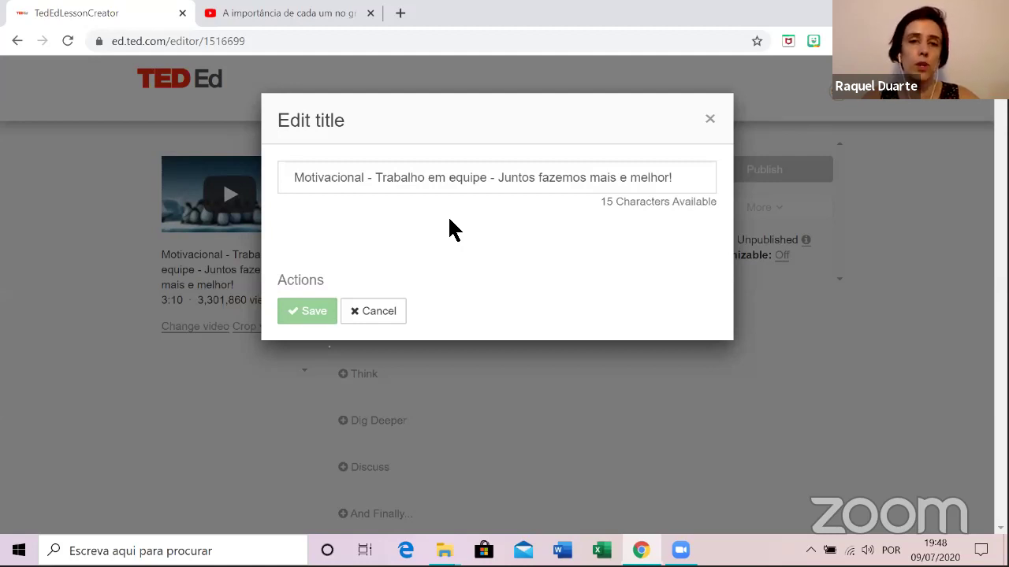
{"action": "left_click_drag", "start_coordinate": [684, 178], "coordinate": [314, 167]}
{"action": "key", "text": "BackSpace"}
{"action": "key", "text": "BackSpace"}
{"action": "key", "text": "BackSpace"}
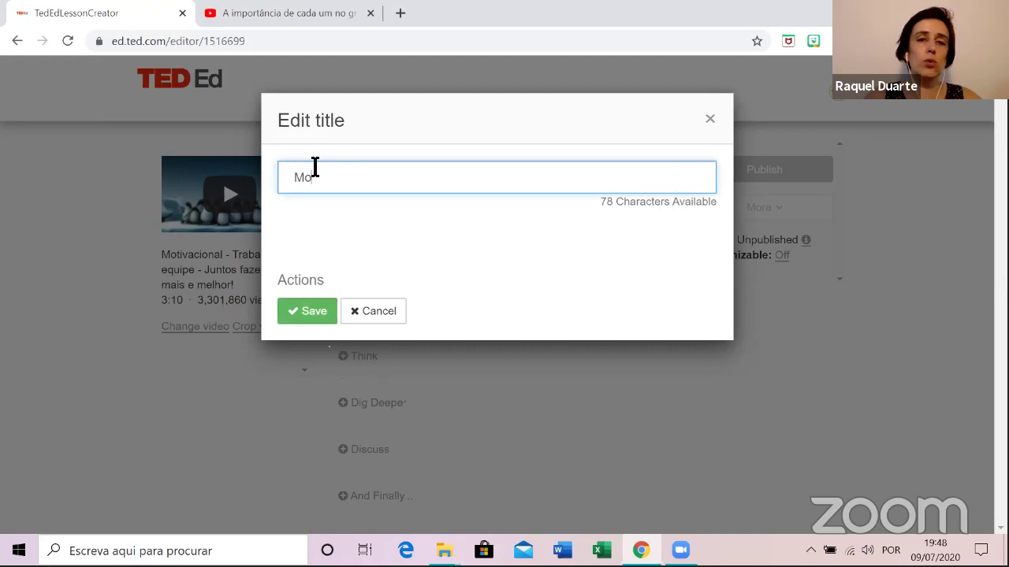
{"action": "type", "text": "Tra"}
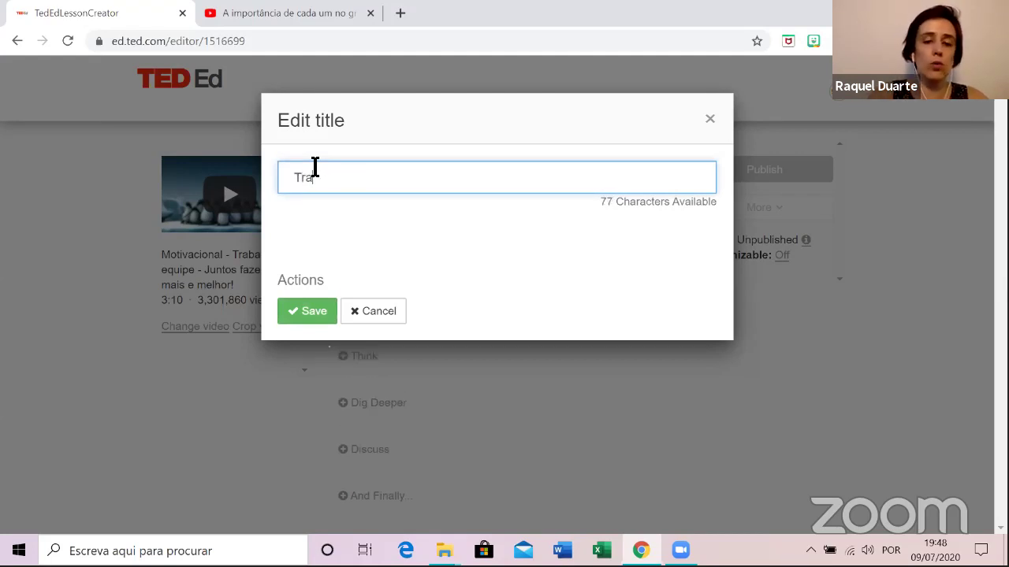
{"action": "type", "text": "balhoa"}
{"action": "key", "text": "BackSpace"}
{"action": "key", "text": "BackSpace"}
{"action": "type", "text": "em equipa"}
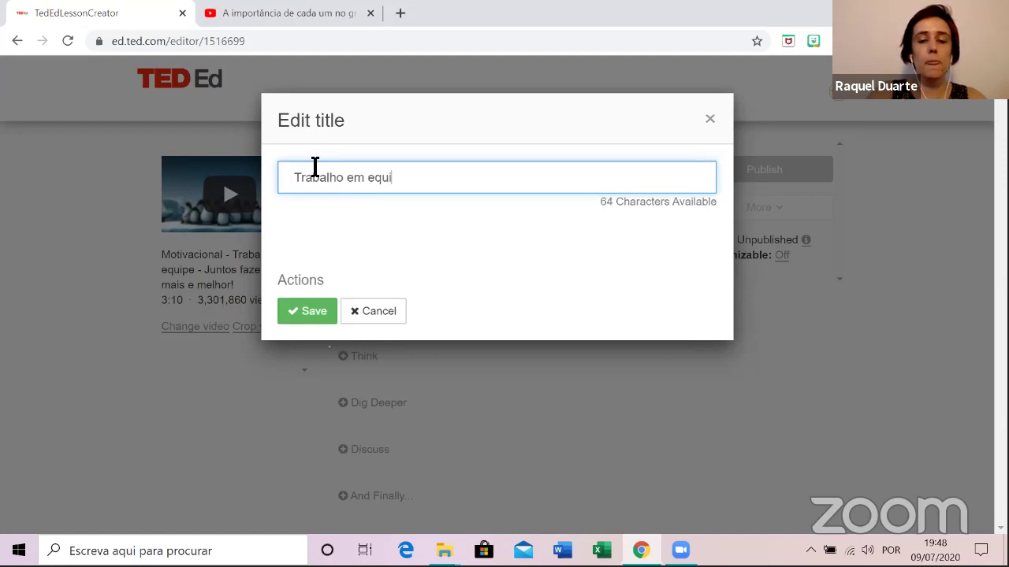
{"action": "left_click", "coordinate": [312, 310]}
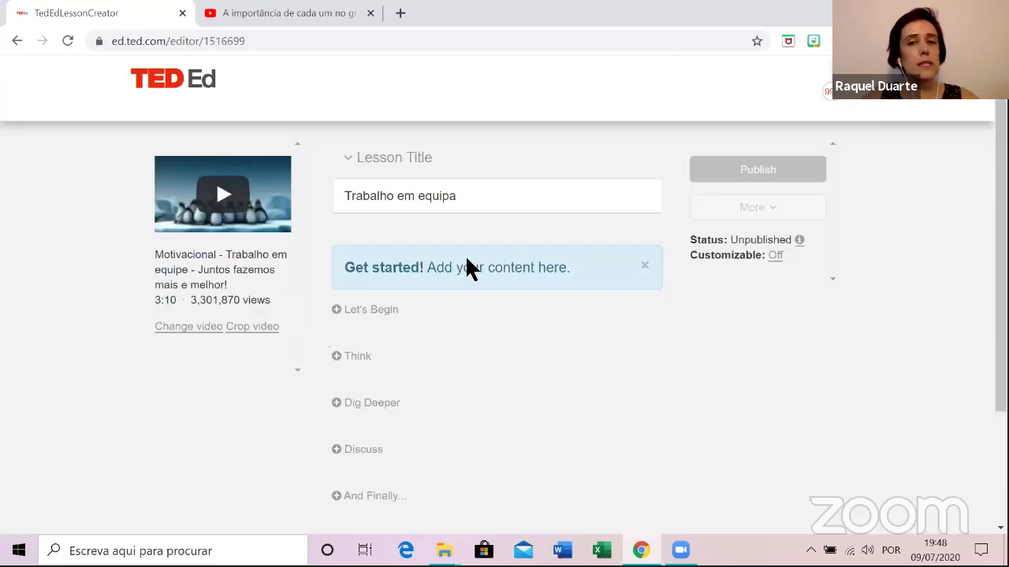
View the Let's Begin introduction editor, discard it, and show the question types offered in the Think section.
{"action": "left_click", "coordinate": [392, 314]}
{"action": "left_click", "coordinate": [380, 387]}
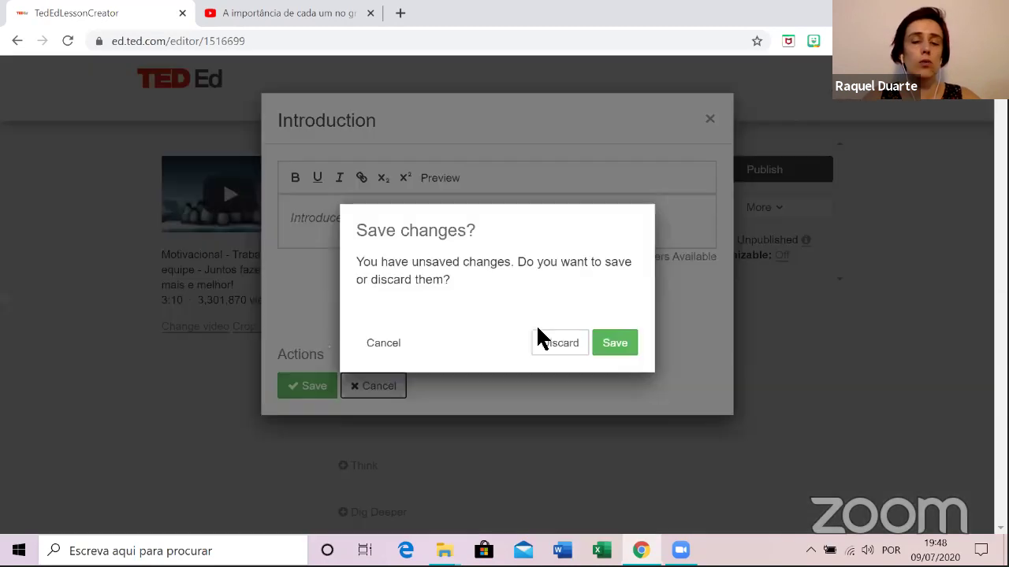
{"action": "left_click", "coordinate": [572, 353]}
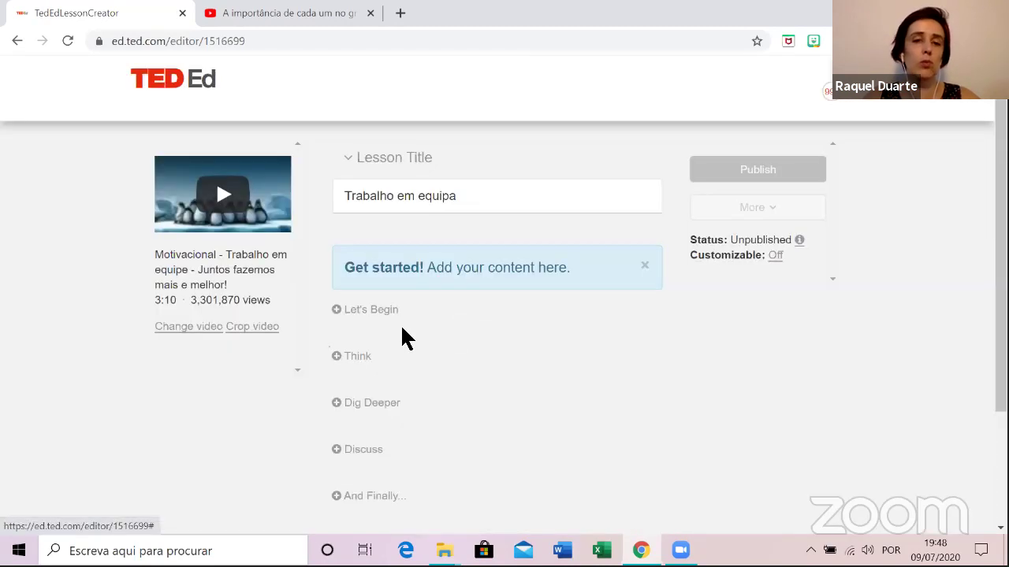
{"action": "scroll", "coordinate": [396, 316], "scroll_direction": "down", "scroll_amount": 1}
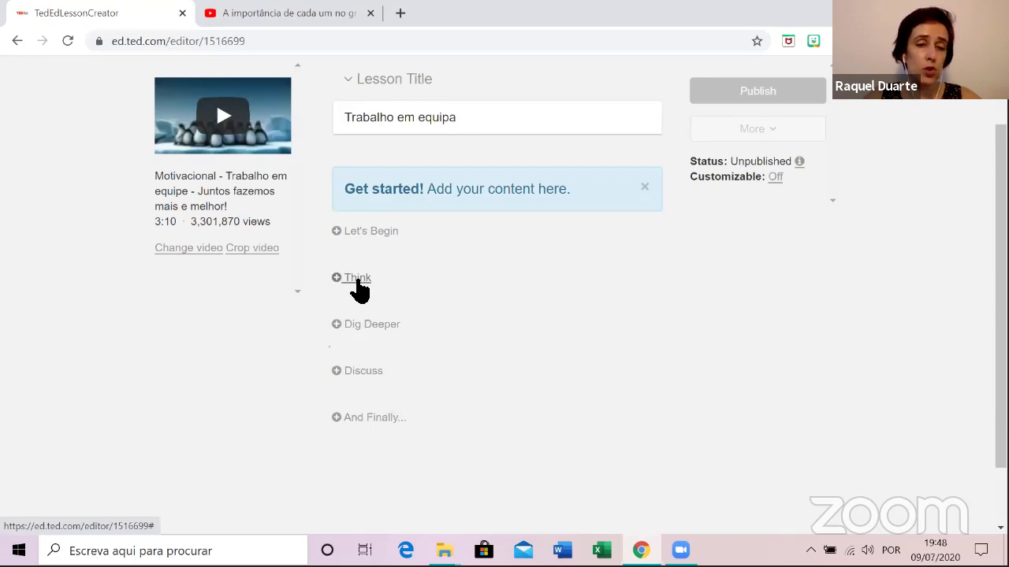
{"action": "left_click", "coordinate": [357, 284]}
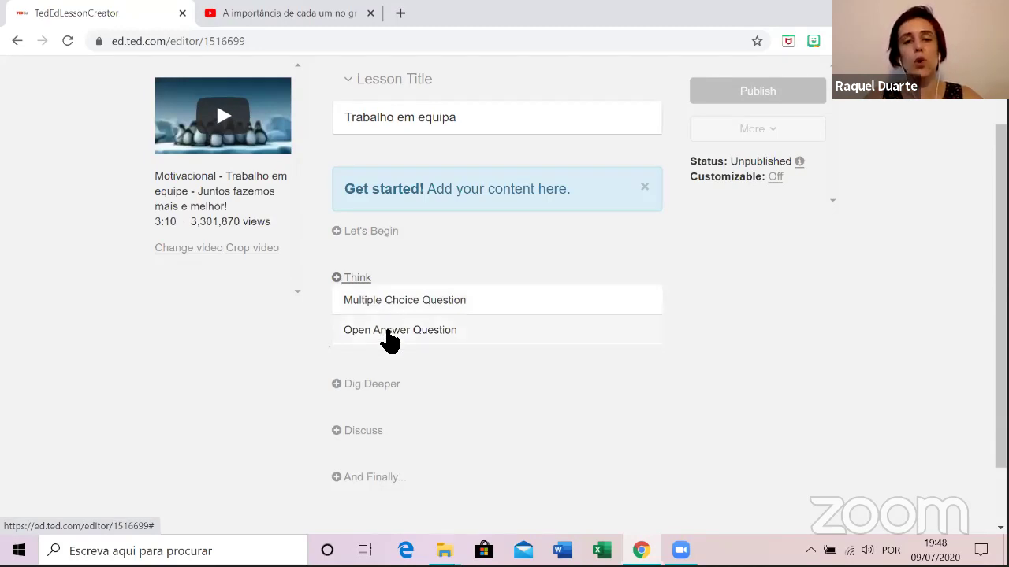
View the Dig Deeper section's supplemental info editor and discard it without adding content.
{"action": "left_click", "coordinate": [386, 383]}
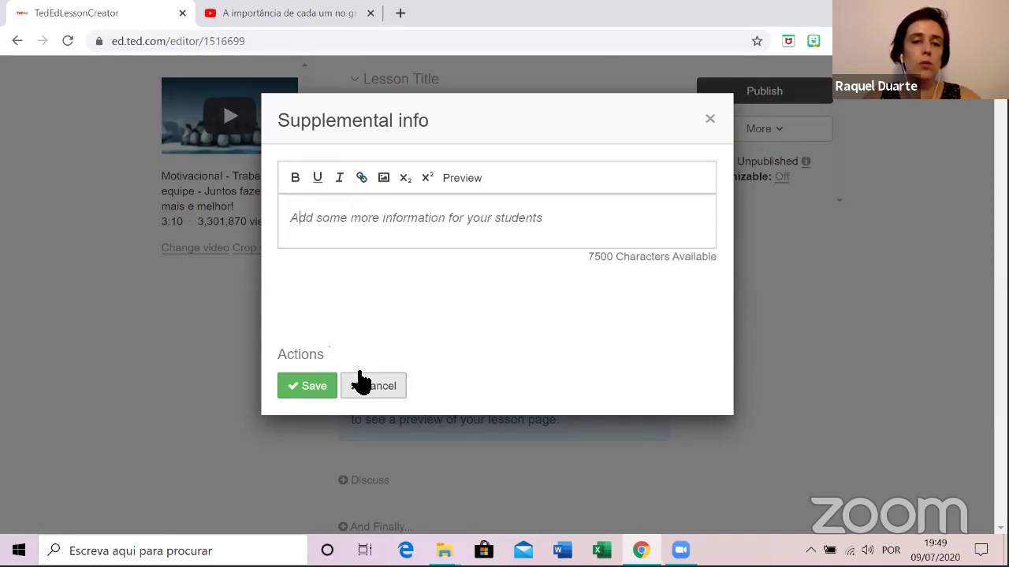
{"action": "left_click", "coordinate": [392, 394]}
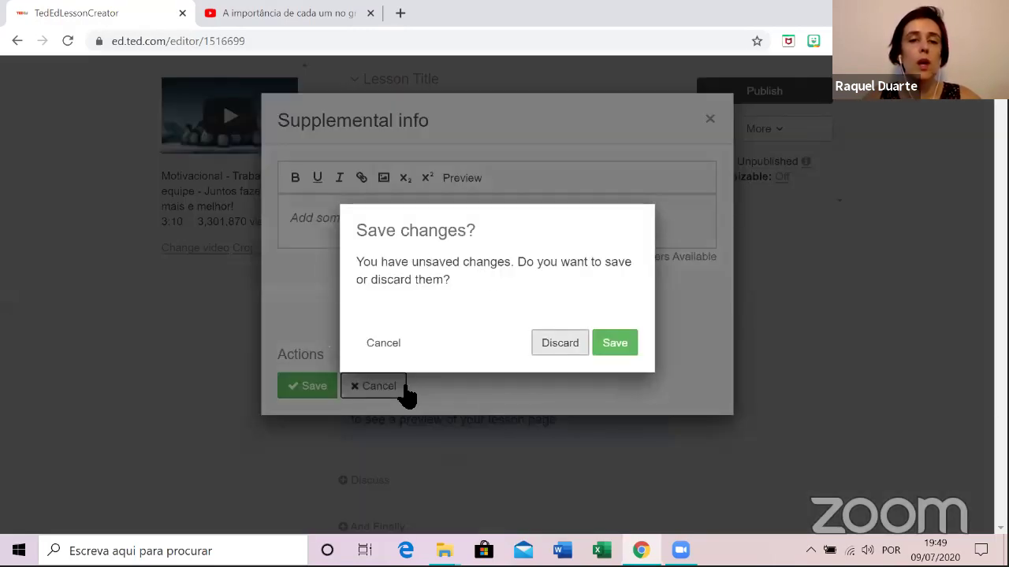
{"action": "left_click", "coordinate": [561, 345]}
{"action": "scroll", "coordinate": [383, 315], "scroll_direction": "down", "scroll_amount": 1}
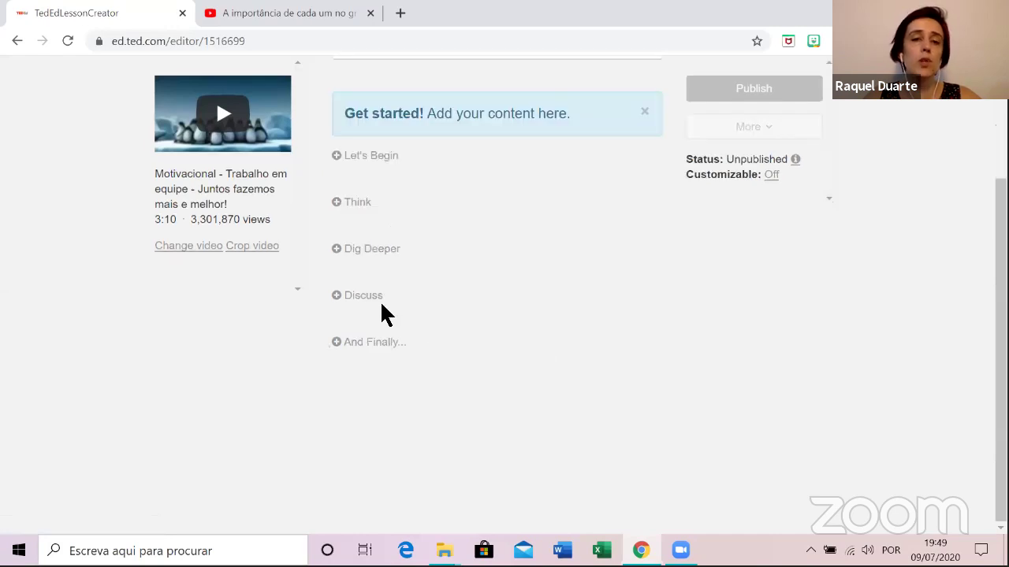
View the conclusion editor of the And Finally... section and discard it without entering closing thoughts.
{"action": "left_click", "coordinate": [375, 342]}
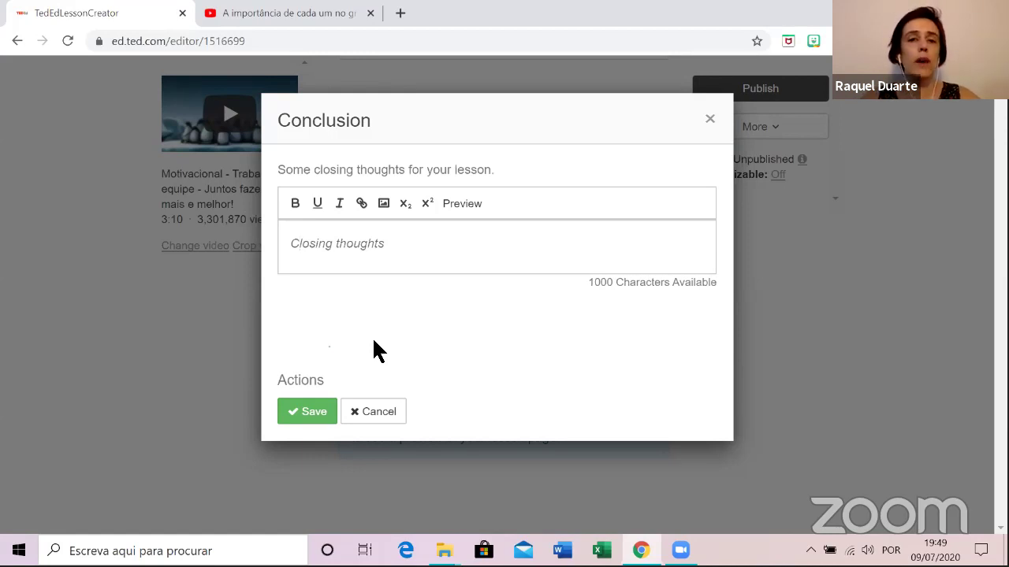
{"action": "left_click", "coordinate": [460, 254]}
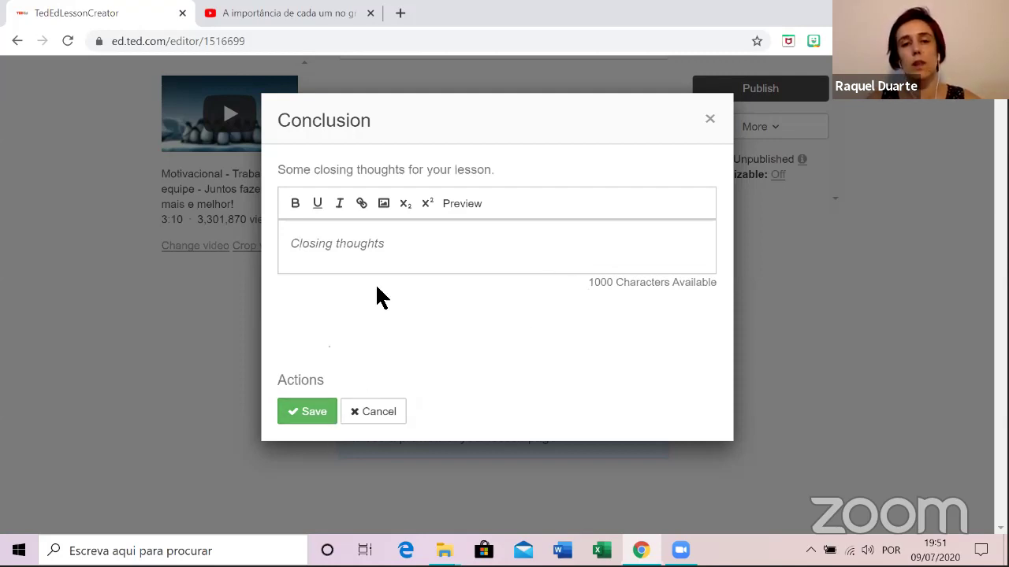
{"action": "left_click", "coordinate": [376, 416]}
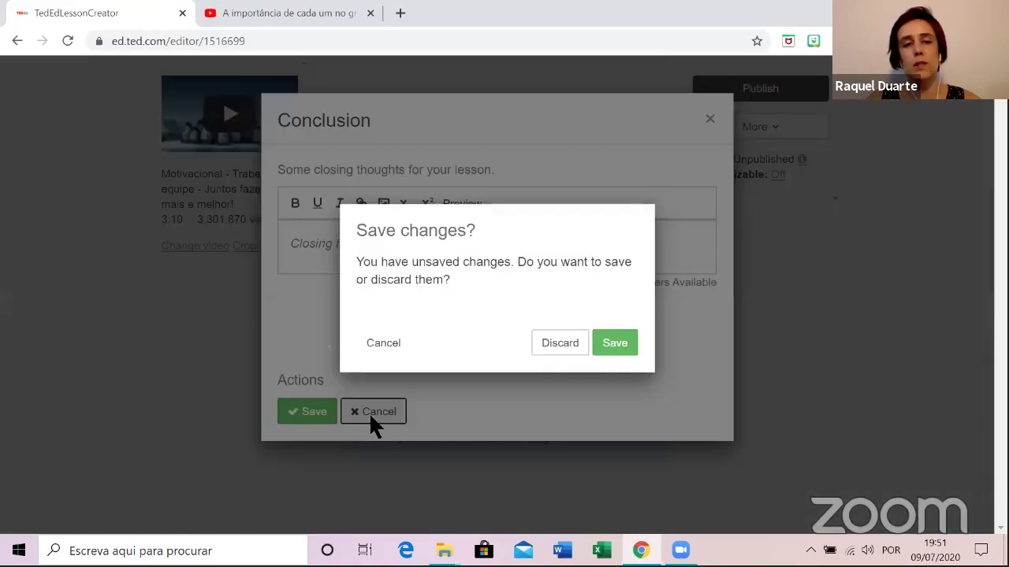
{"action": "left_click", "coordinate": [560, 347]}
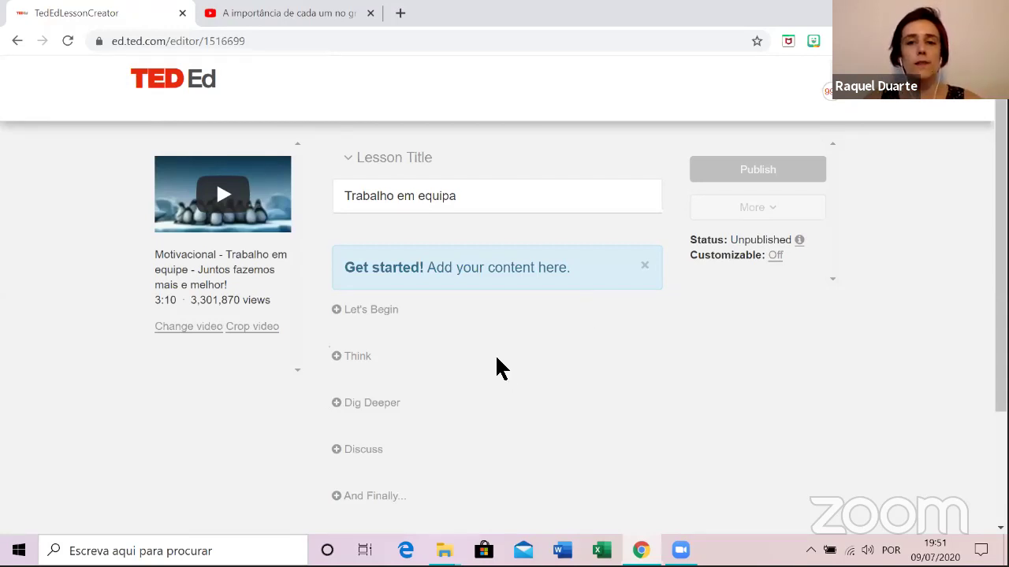
{"action": "scroll", "coordinate": [512, 367], "scroll_direction": "down", "scroll_amount": 1}
{"action": "scroll", "coordinate": [757, 220], "scroll_direction": "up", "scroll_amount": 1}
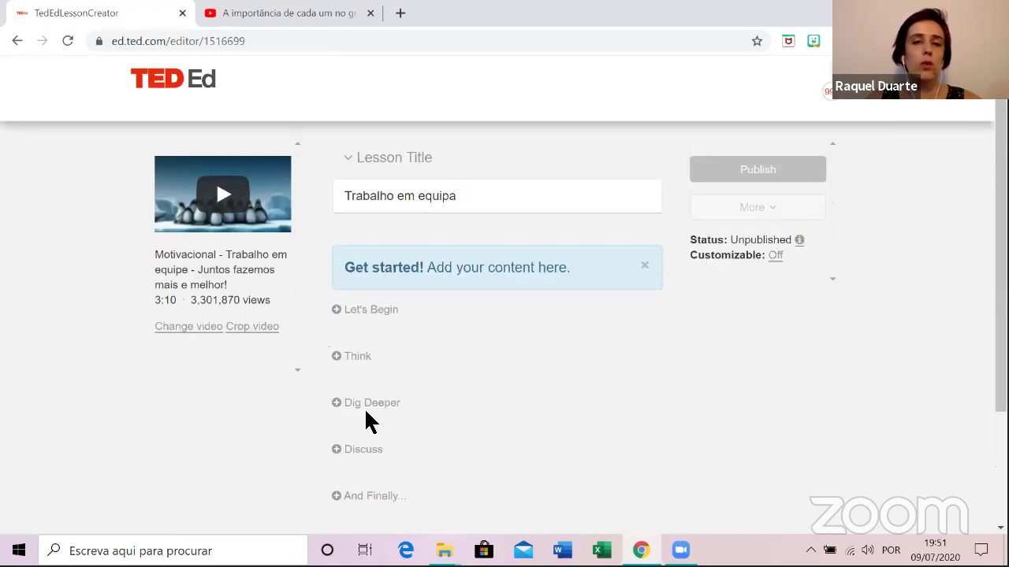
Reopen the Let's Begin introduction editor twice, discard it each time, and look over the lesson's sections.
{"action": "left_click", "coordinate": [387, 311]}
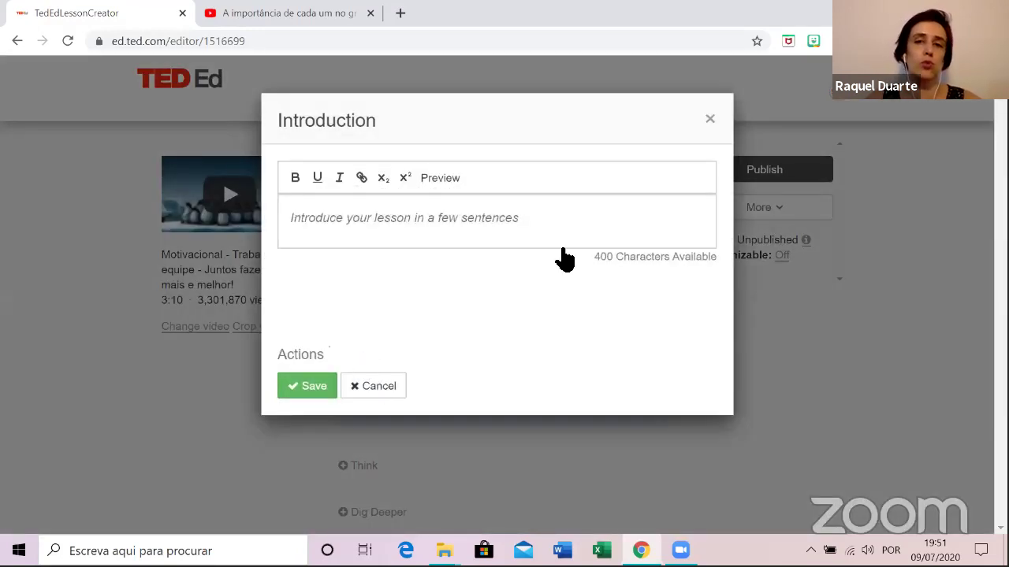
{"action": "left_click", "coordinate": [383, 387]}
{"action": "left_click", "coordinate": [561, 347]}
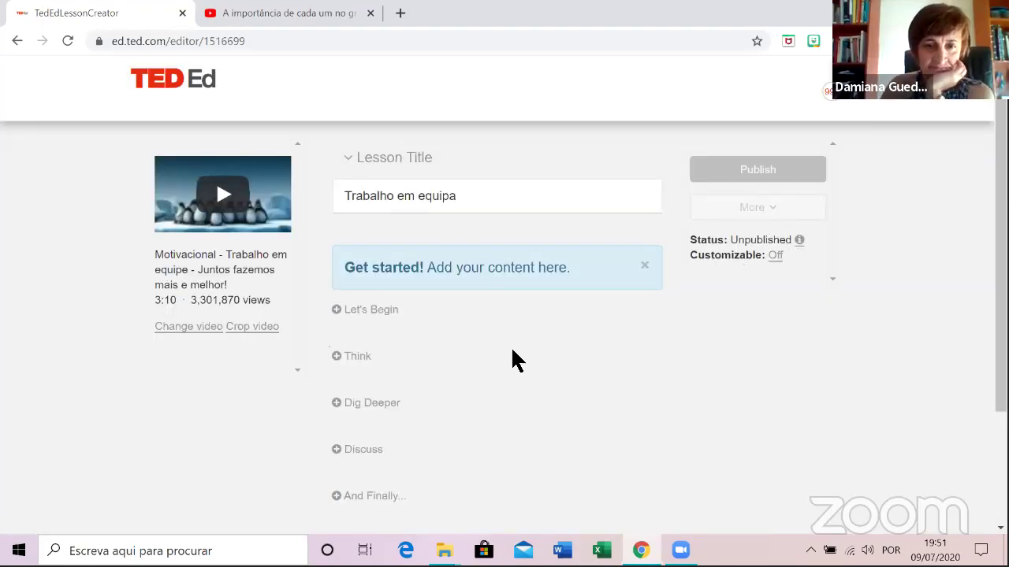
{"action": "scroll", "coordinate": [514, 363], "scroll_direction": "down", "scroll_amount": 2}
{"action": "scroll", "coordinate": [620, 319], "scroll_direction": "up", "scroll_amount": 2}
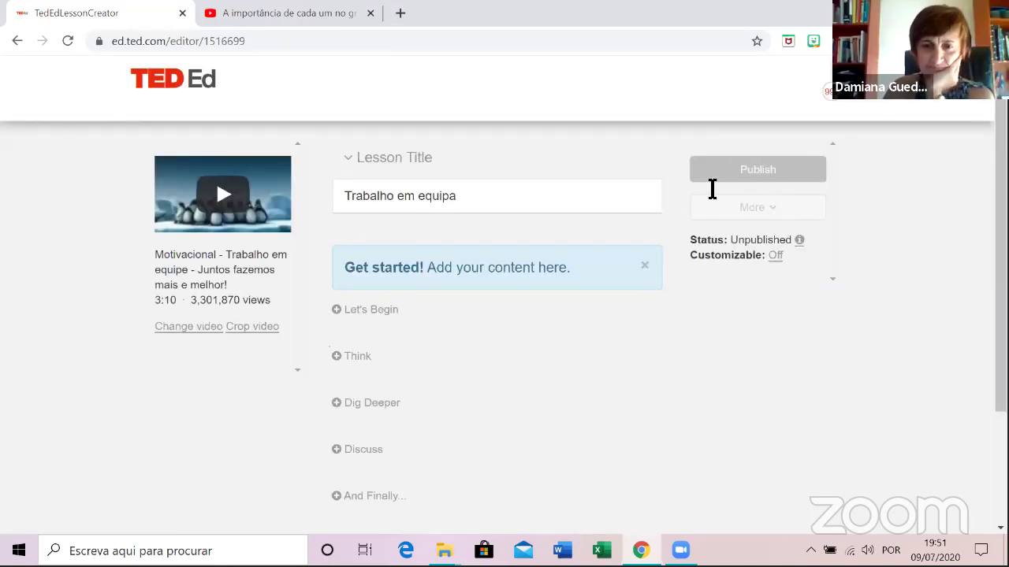
{"action": "left_click", "coordinate": [392, 314]}
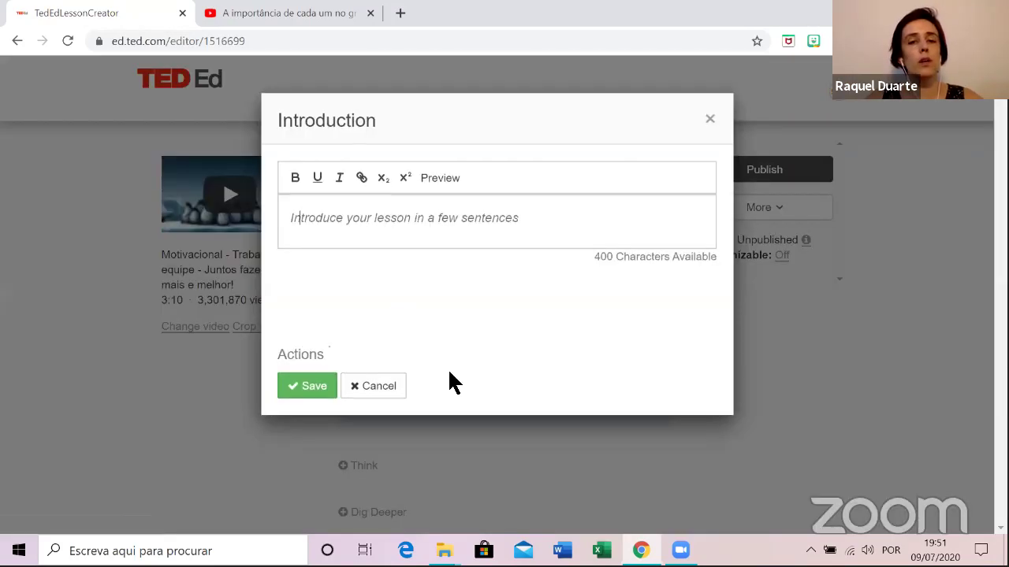
{"action": "left_click", "coordinate": [386, 398]}
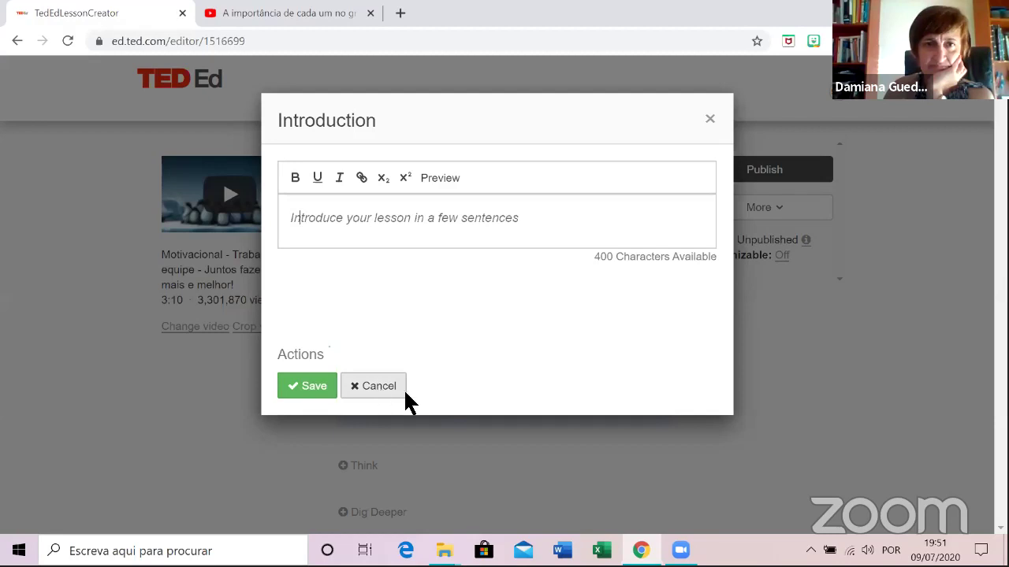
{"action": "left_click", "coordinate": [560, 342]}
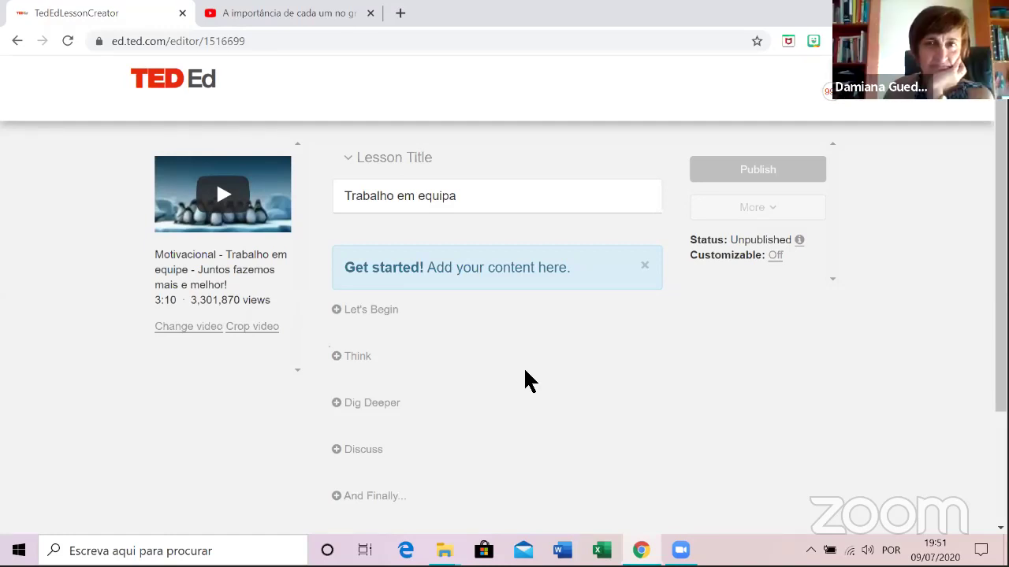
{"action": "scroll", "coordinate": [525, 380], "scroll_direction": "down", "scroll_amount": 2}
{"action": "scroll", "coordinate": [544, 359], "scroll_direction": "up", "scroll_amount": 2}
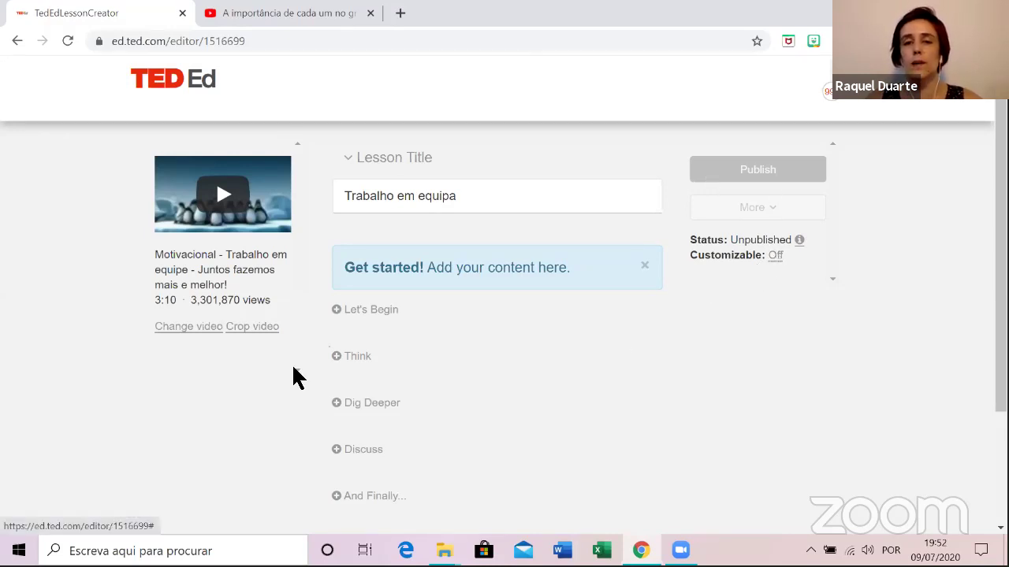
Add a Let's Begin introduction to the lesson and save it with the text left empty.
{"action": "left_click", "coordinate": [364, 312]}
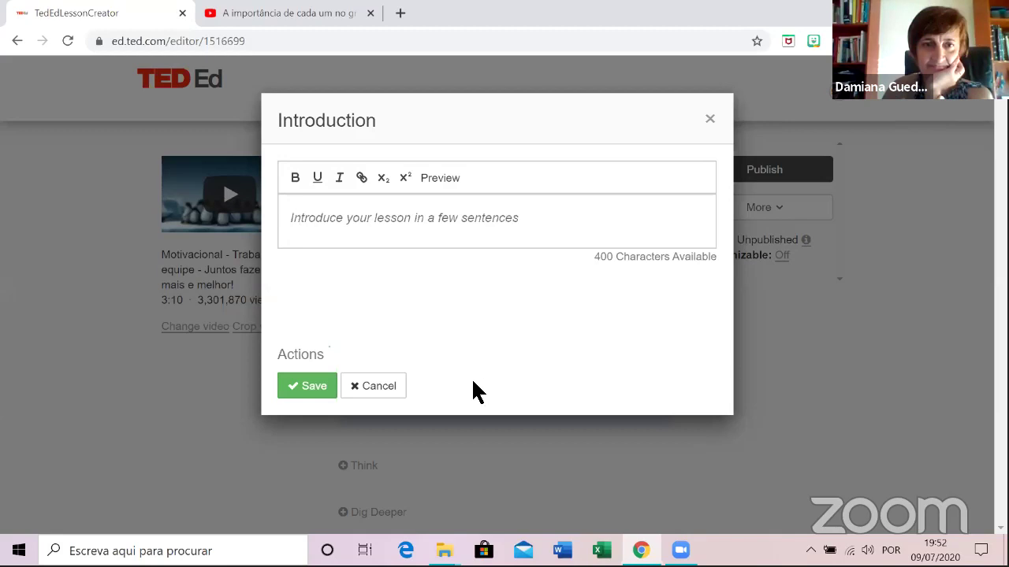
{"action": "left_click", "coordinate": [380, 387]}
{"action": "left_click", "coordinate": [628, 342]}
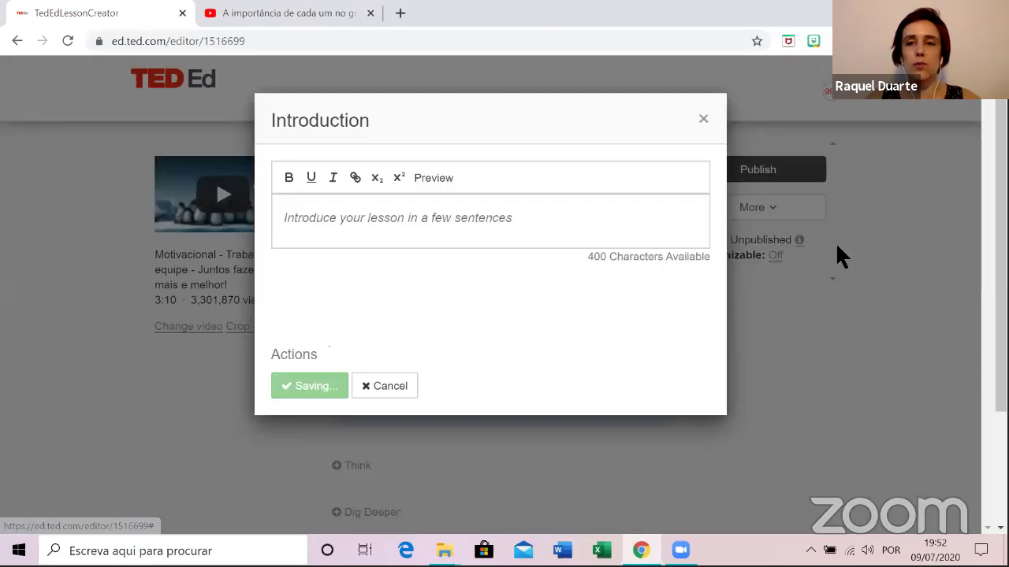
Leave the lesson editor for the account's Discussions page and look through the comments listed there.
{"action": "left_click", "coordinate": [826, 89]}
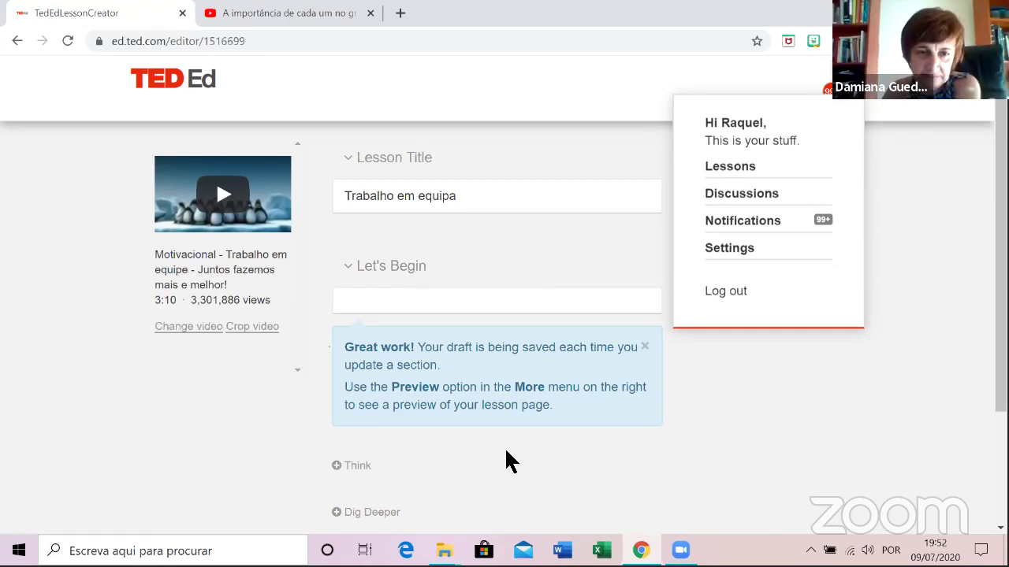
{"action": "left_click", "coordinate": [741, 207]}
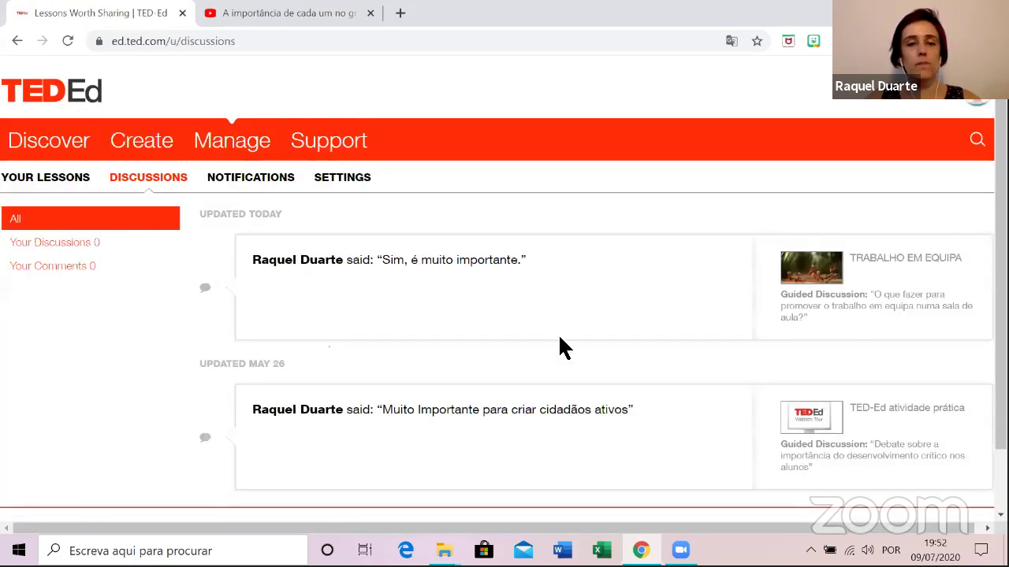
{"action": "scroll", "coordinate": [560, 334], "scroll_direction": "down", "scroll_amount": 2}
{"action": "scroll", "coordinate": [561, 347], "scroll_direction": "up", "scroll_amount": 2}
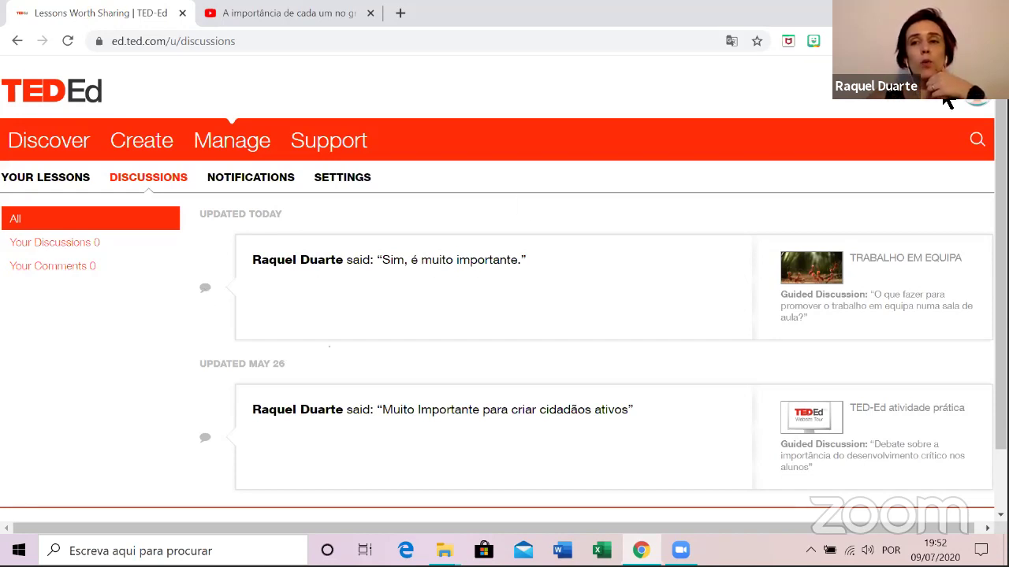
Look through the Discussions page, viewing the Your Discussions and Your Comments filters and returning to All.
{"action": "mouse_move", "coordinate": [976, 94]}
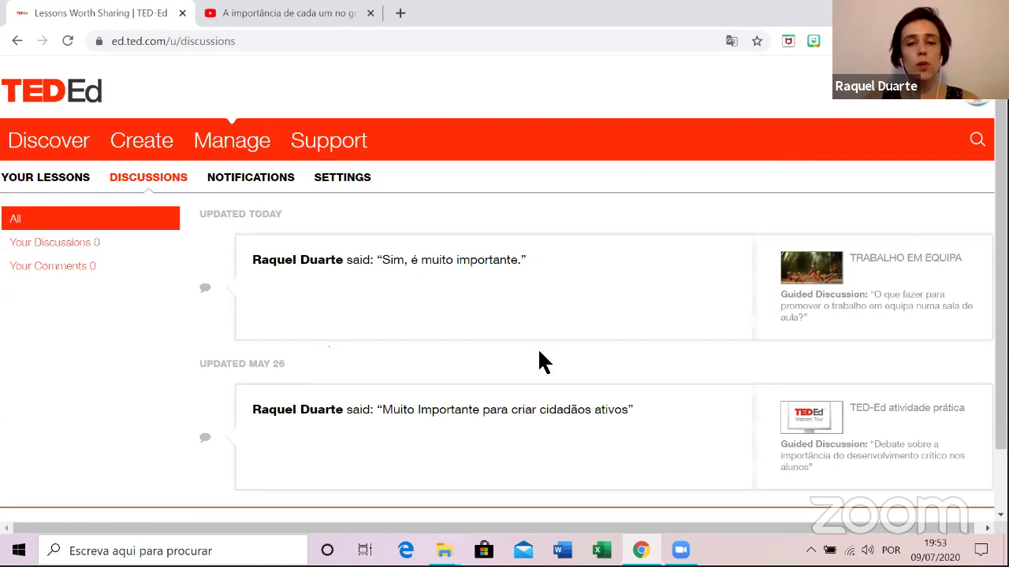
{"action": "scroll", "coordinate": [551, 379], "scroll_direction": "down", "scroll_amount": 1}
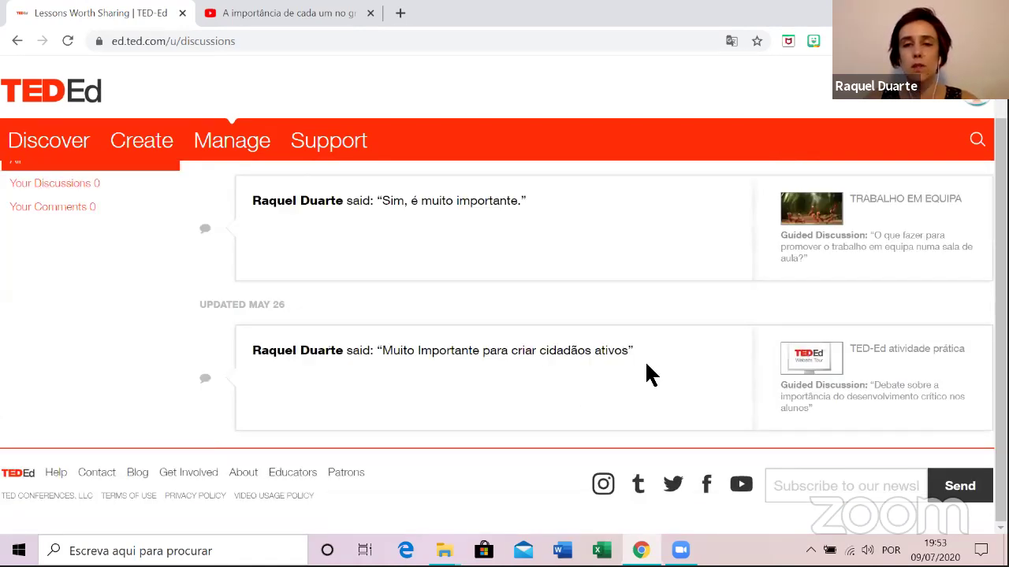
{"action": "scroll", "coordinate": [645, 360], "scroll_direction": "up", "scroll_amount": 1}
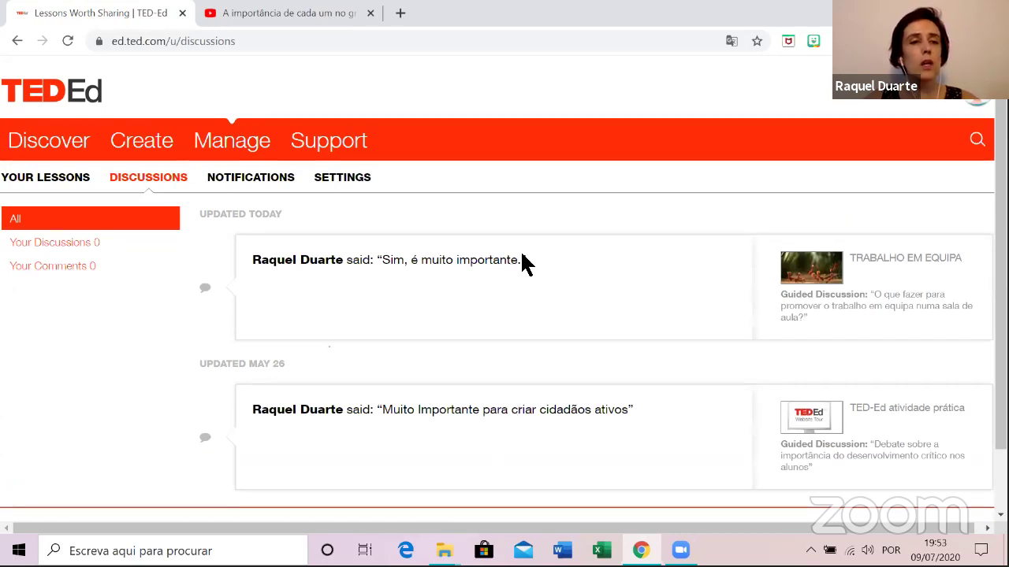
{"action": "left_click", "coordinate": [60, 244]}
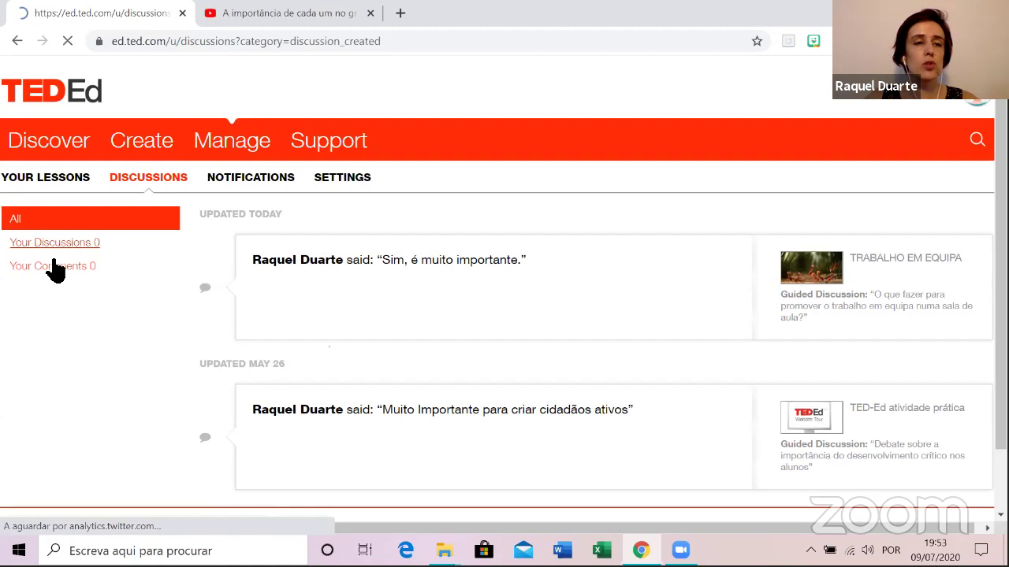
{"action": "left_click", "coordinate": [58, 267]}
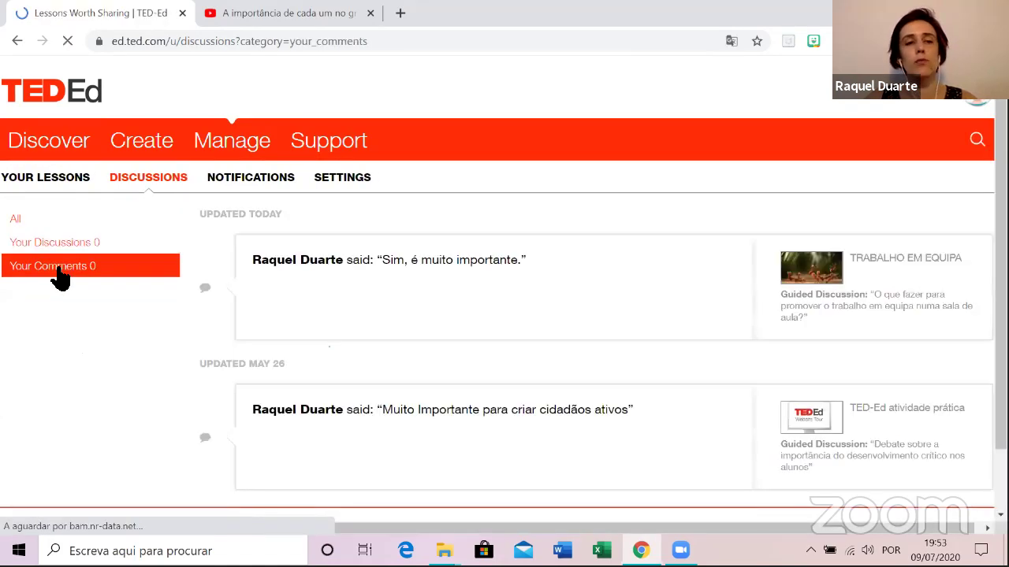
{"action": "left_click", "coordinate": [15, 222]}
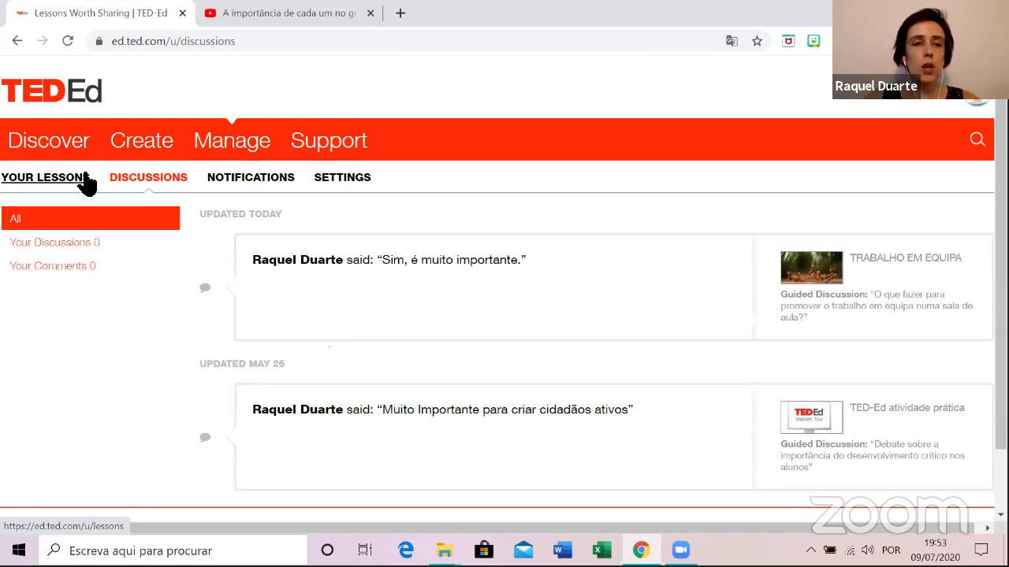
Open the account's notifications, look through the recent student activity, and mark the newest lesson-view notification as read.
{"action": "left_click", "coordinate": [245, 178]}
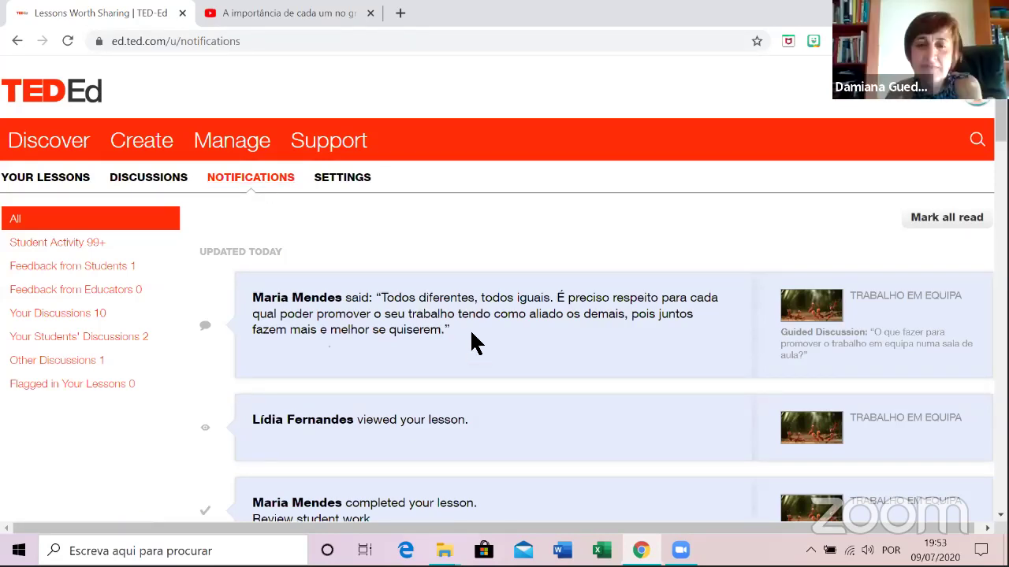
{"action": "scroll", "coordinate": [471, 341], "scroll_direction": "down", "scroll_amount": 1}
{"action": "scroll", "coordinate": [471, 340], "scroll_direction": "up", "scroll_amount": 1}
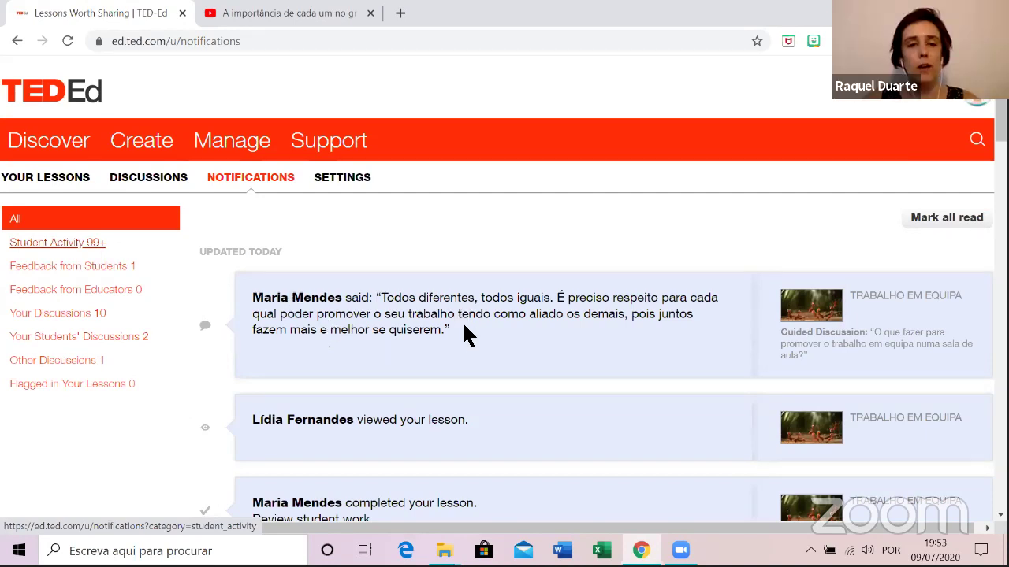
{"action": "scroll", "coordinate": [473, 350], "scroll_direction": "down", "scroll_amount": 1}
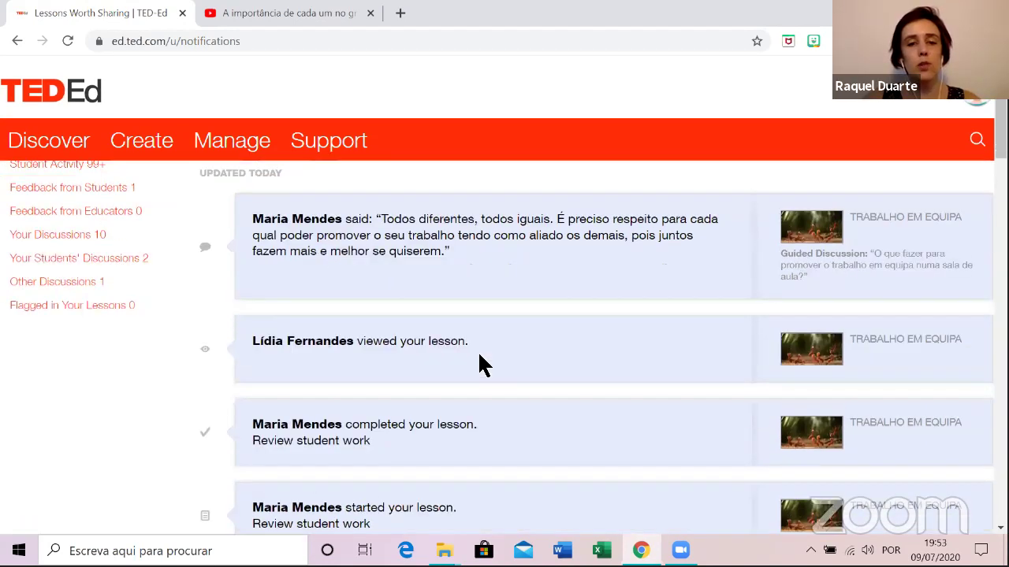
{"action": "scroll", "coordinate": [465, 354], "scroll_direction": "down", "scroll_amount": 1}
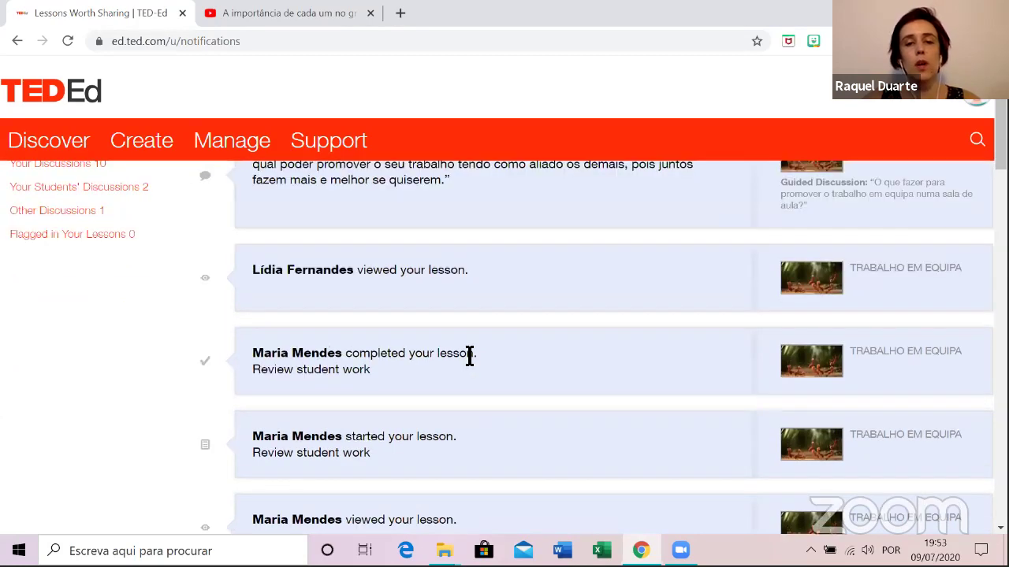
{"action": "scroll", "coordinate": [421, 360], "scroll_direction": "up", "scroll_amount": 2}
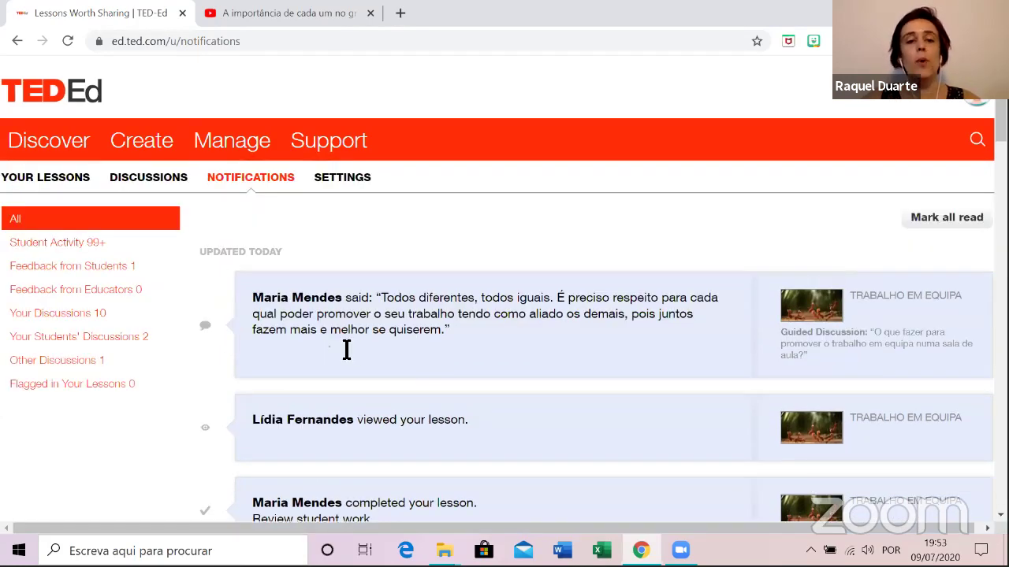
{"action": "scroll", "coordinate": [345, 349], "scroll_direction": "down", "scroll_amount": 1}
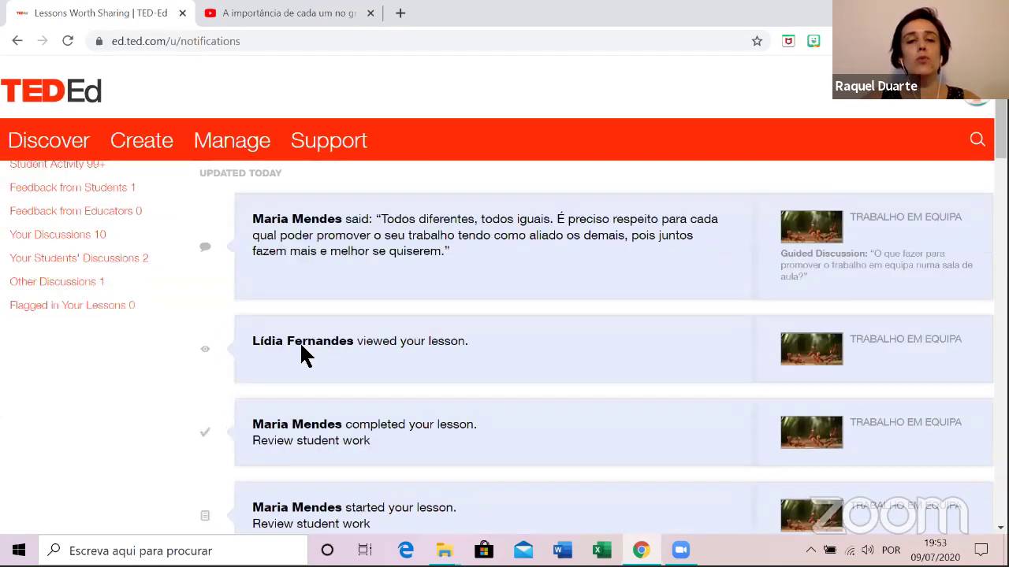
{"action": "left_click", "coordinate": [205, 351]}
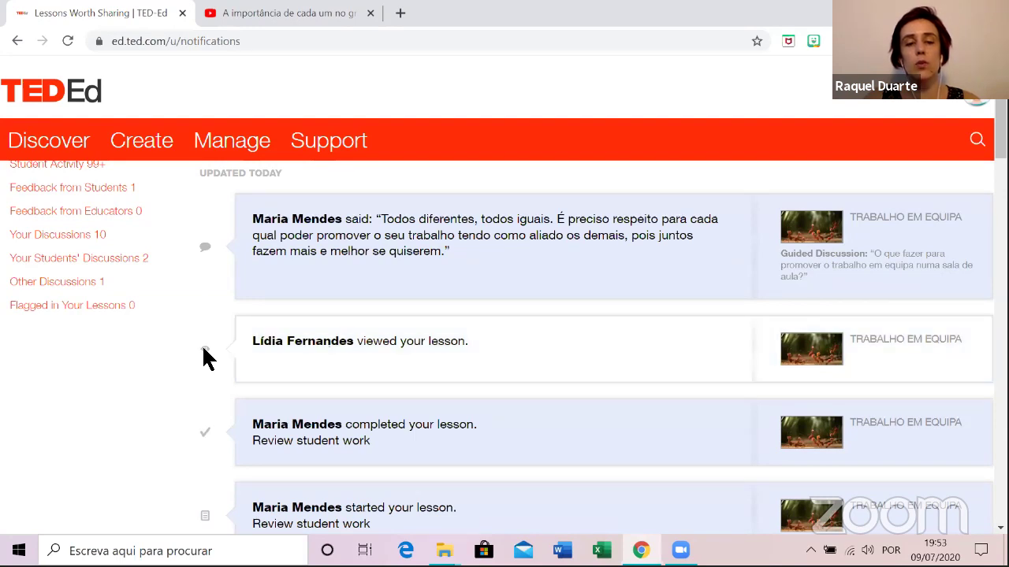
Open the student work linked to the completed-lesson notification and review the answers to both Think questions.
{"action": "scroll", "coordinate": [473, 342], "scroll_direction": "down", "scroll_amount": 1}
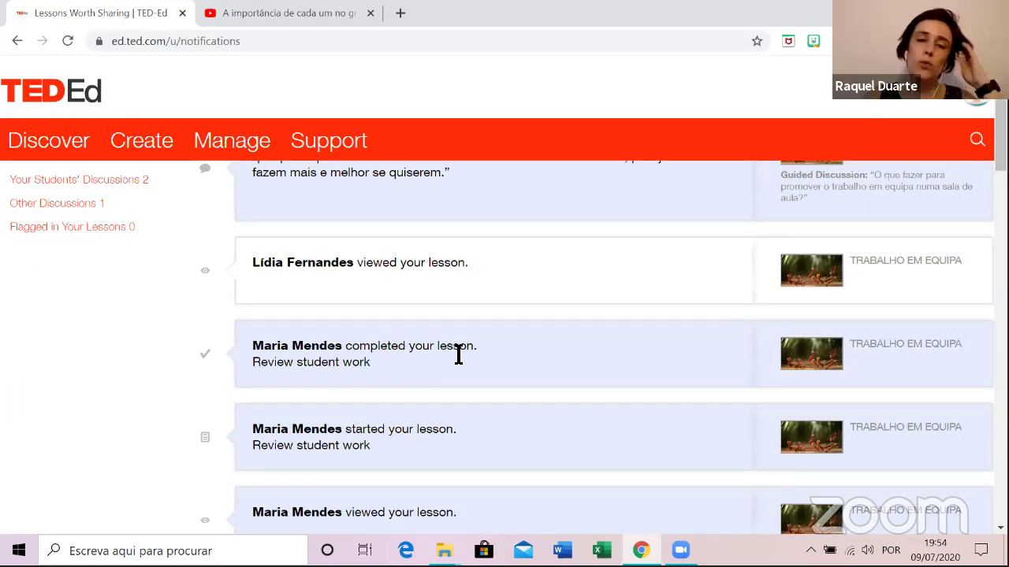
{"action": "left_click", "coordinate": [326, 366]}
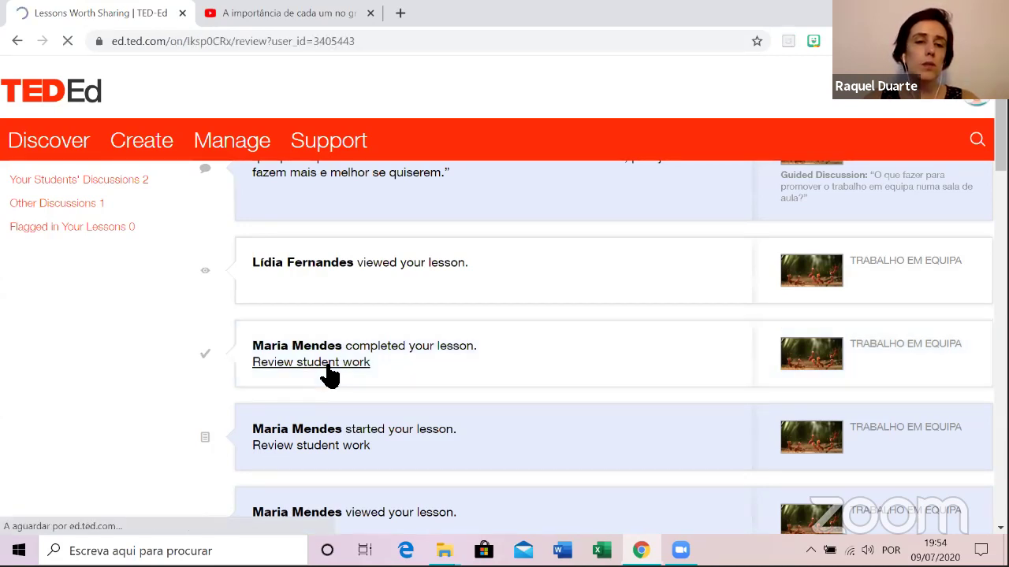
{"action": "scroll", "coordinate": [383, 339], "scroll_direction": "down", "scroll_amount": 3}
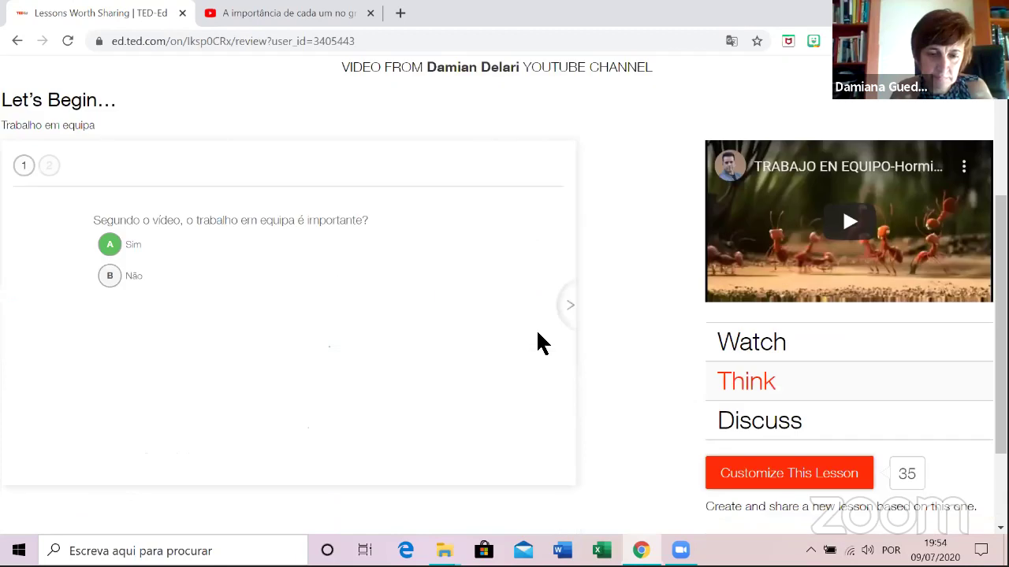
{"action": "left_click", "coordinate": [570, 306]}
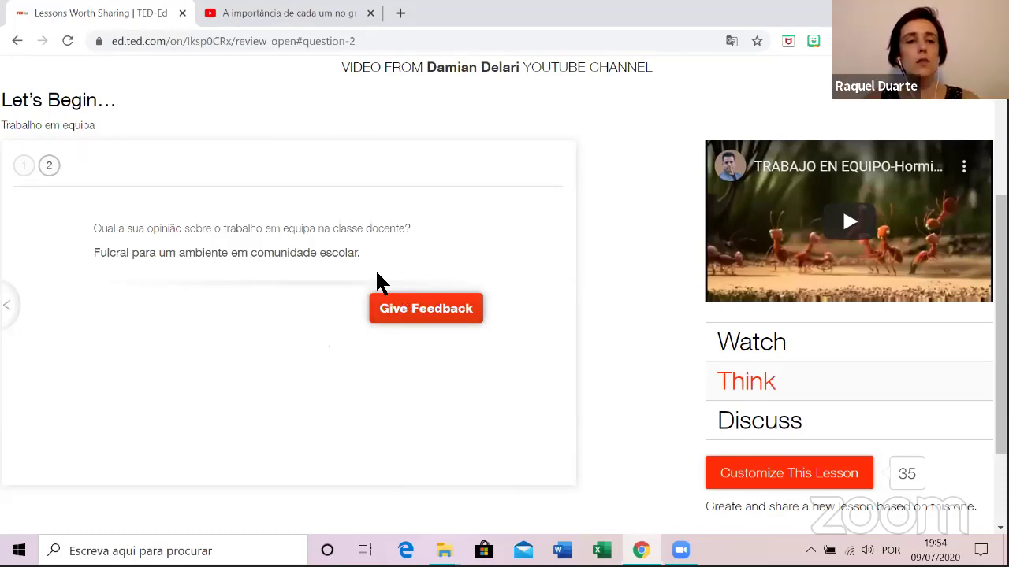
{"action": "left_click", "coordinate": [12, 310]}
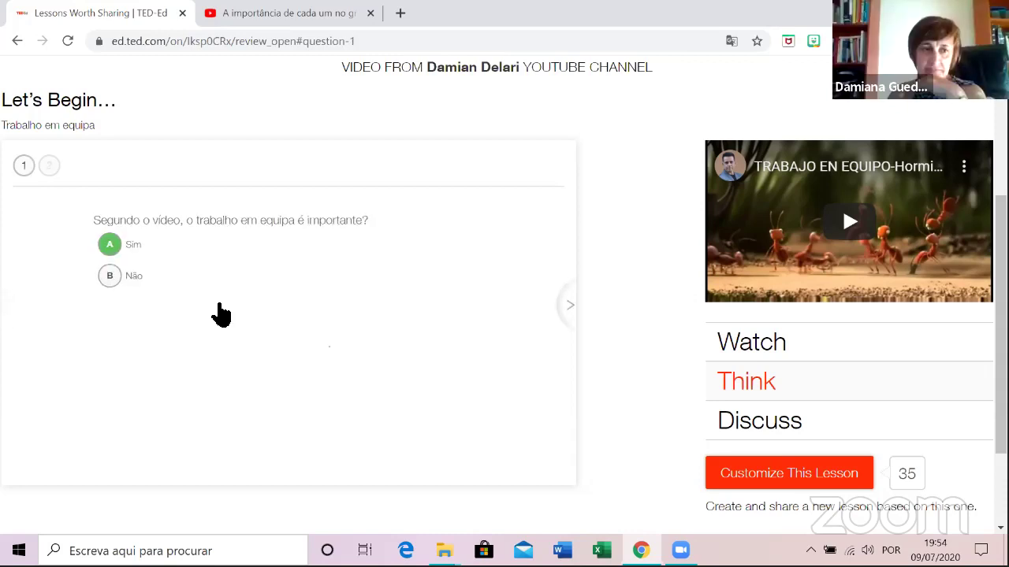
{"action": "scroll", "coordinate": [626, 218], "scroll_direction": "up", "scroll_amount": 1}
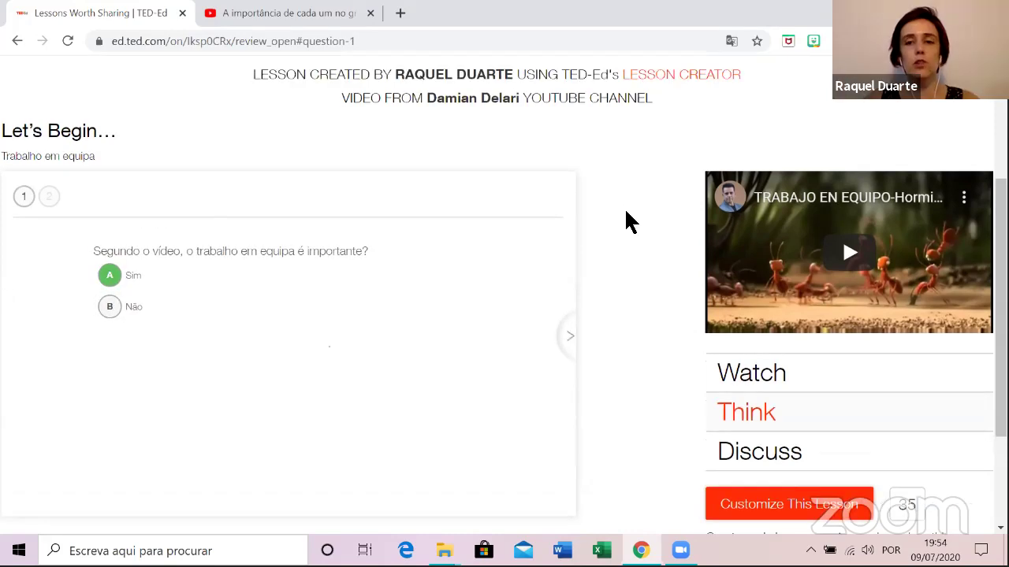
{"action": "scroll", "coordinate": [628, 220], "scroll_direction": "down", "scroll_amount": 1}
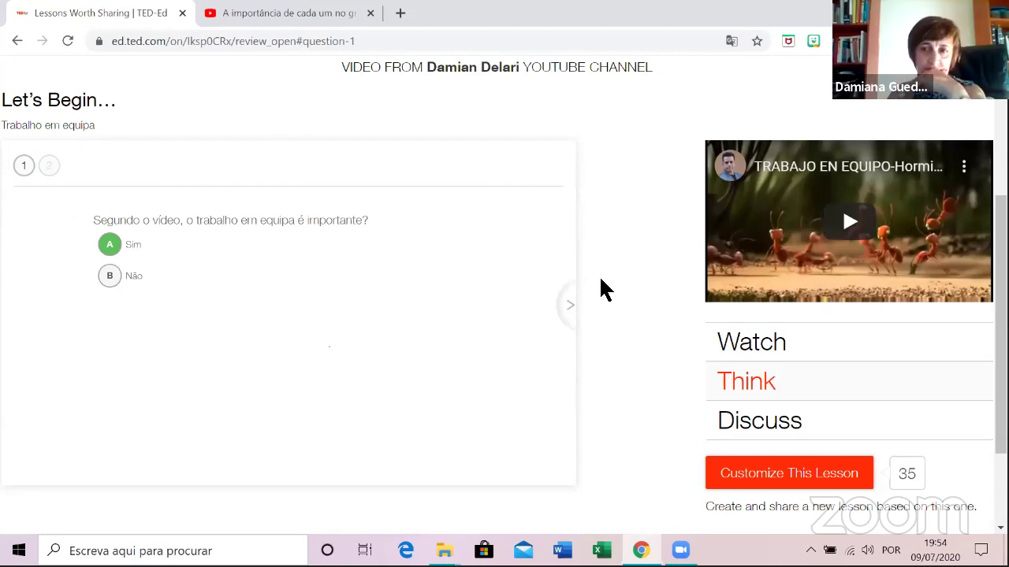
{"action": "left_click", "coordinate": [571, 311]}
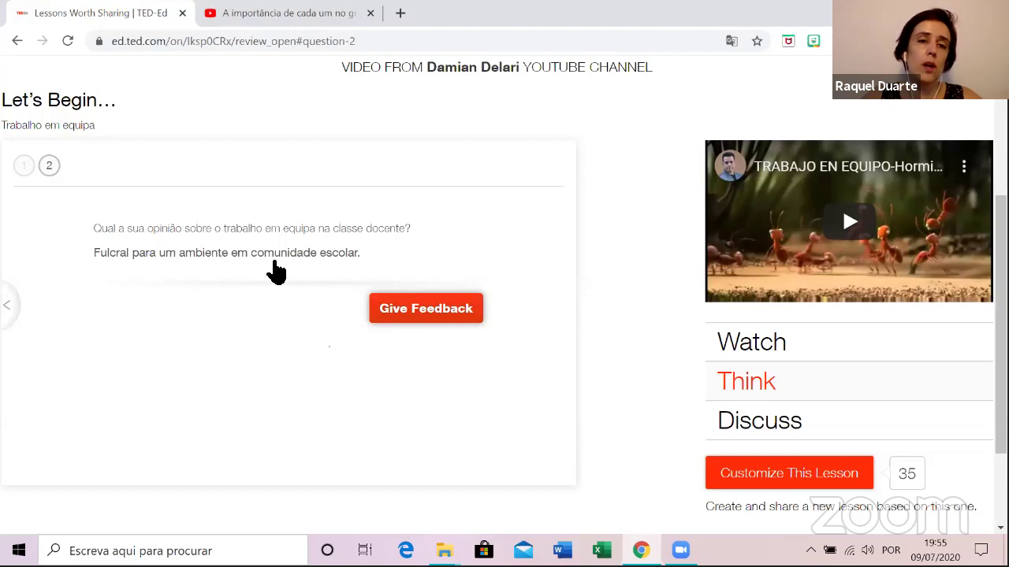
{"action": "left_click", "coordinate": [10, 307]}
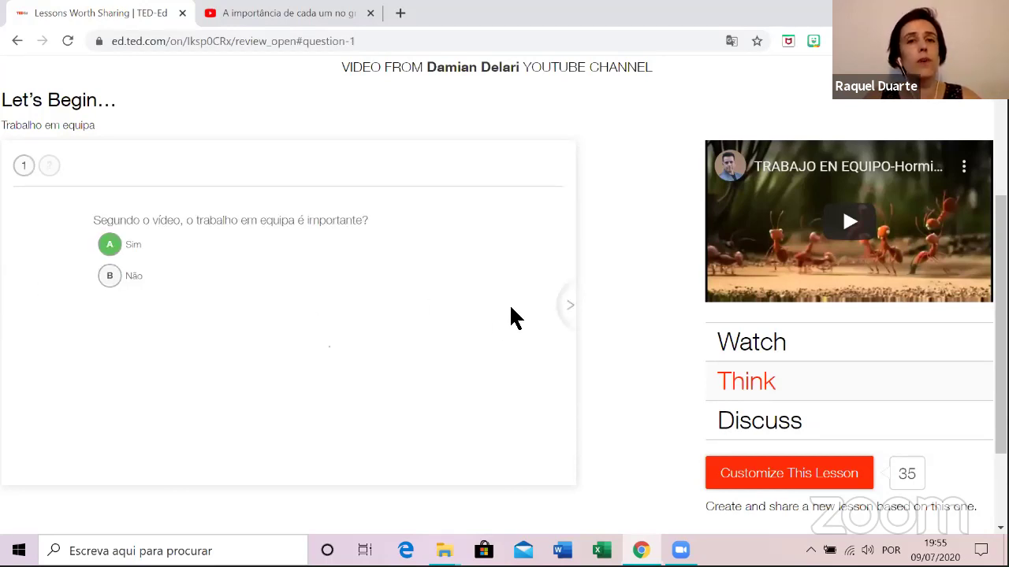
{"action": "left_click", "coordinate": [571, 308]}
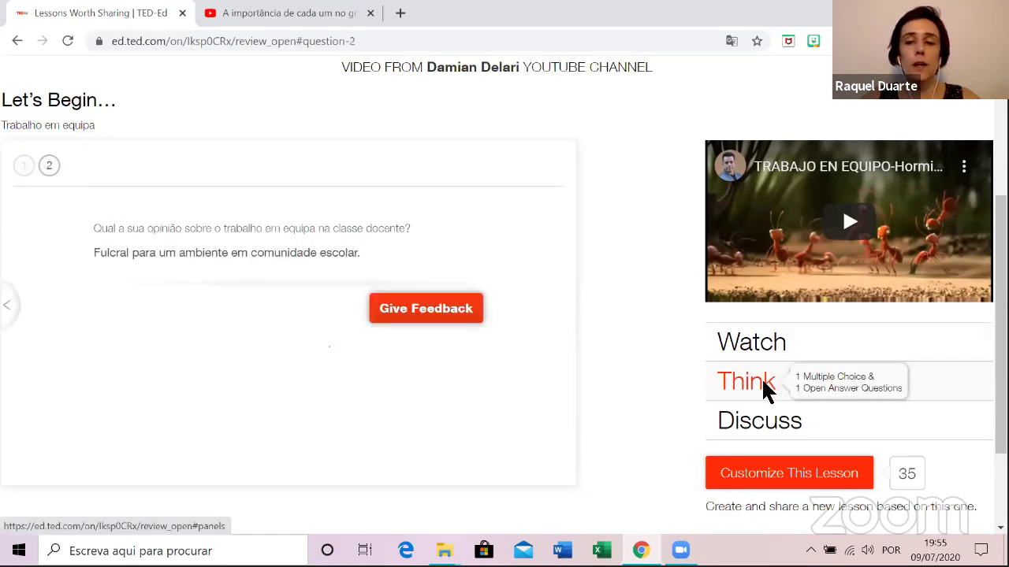
Open the lesson's Discuss section, view the guided discussion on promoting teamwork in the classroom, and look over the lesson page.
{"action": "left_click", "coordinate": [761, 430]}
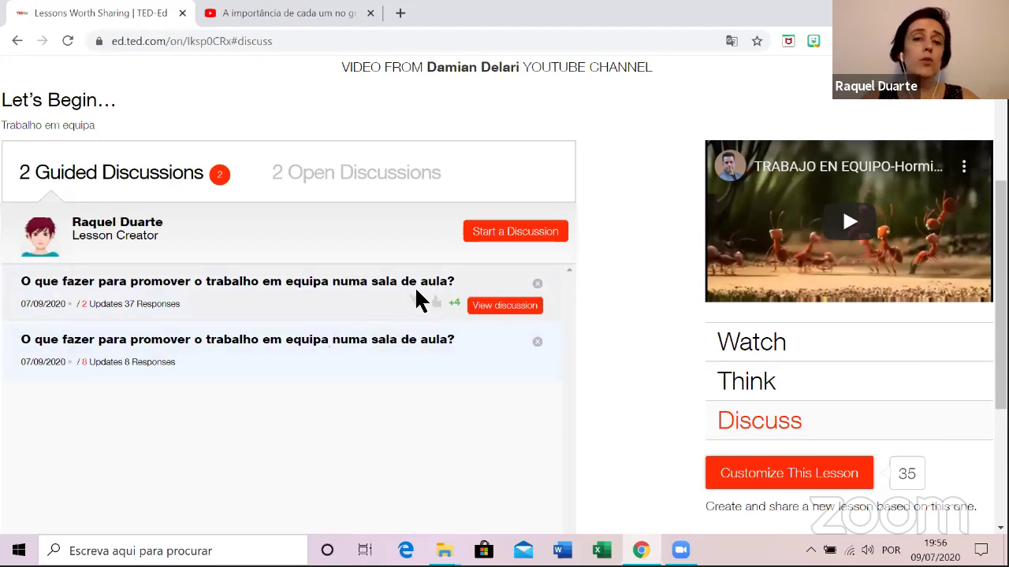
{"action": "left_click", "coordinate": [509, 307]}
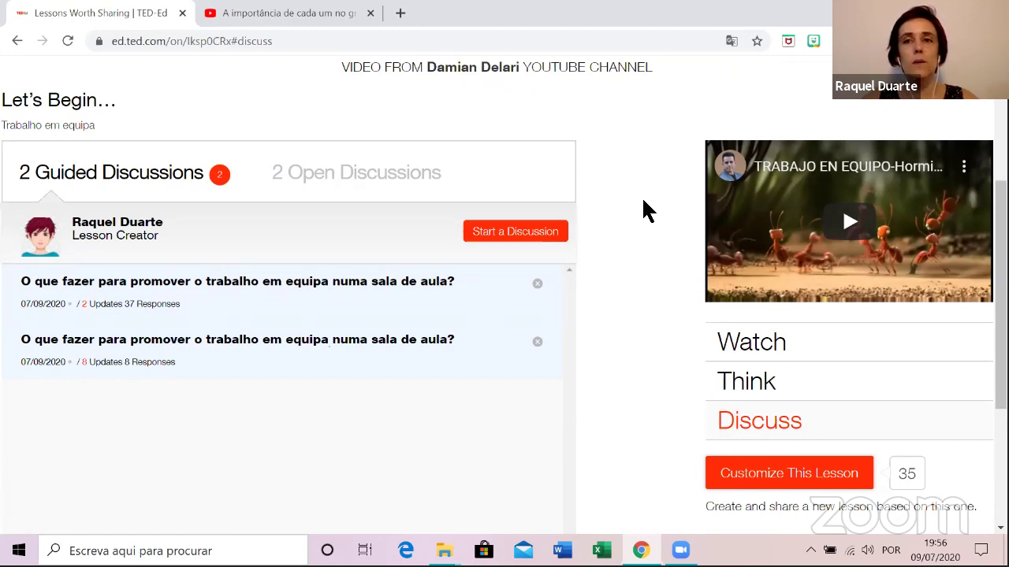
{"action": "scroll", "coordinate": [651, 283], "scroll_direction": "down", "scroll_amount": 1}
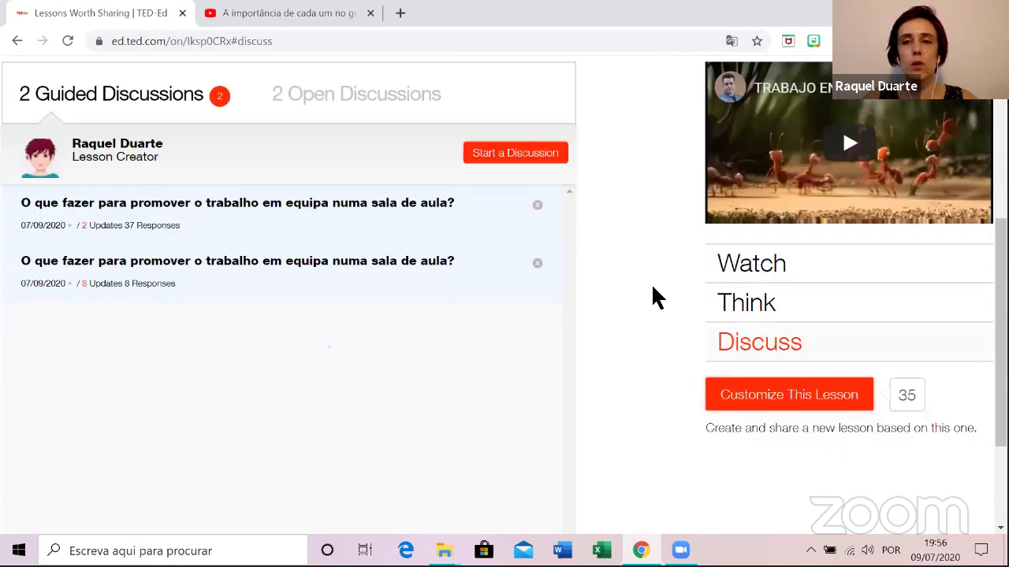
{"action": "scroll", "coordinate": [653, 296], "scroll_direction": "up", "scroll_amount": 4}
{"action": "scroll", "coordinate": [654, 293], "scroll_direction": "down", "scroll_amount": 2}
{"action": "scroll", "coordinate": [654, 298], "scroll_direction": "up", "scroll_amount": 2}
{"action": "scroll", "coordinate": [651, 311], "scroll_direction": "down", "scroll_amount": 1}
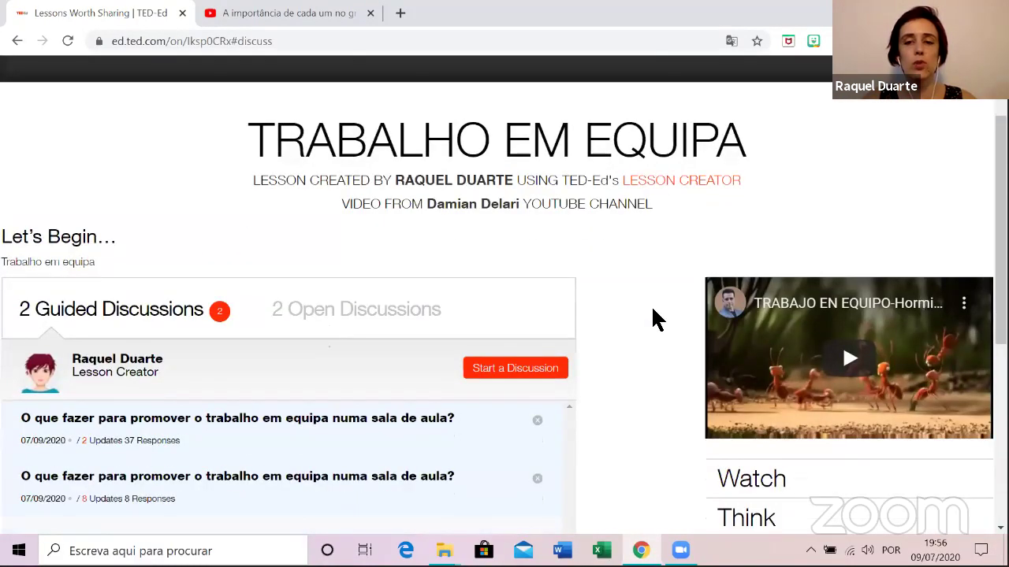
{"action": "scroll", "coordinate": [653, 310], "scroll_direction": "down", "scroll_amount": 1}
{"action": "scroll", "coordinate": [788, 471], "scroll_direction": "down", "scroll_amount": 1}
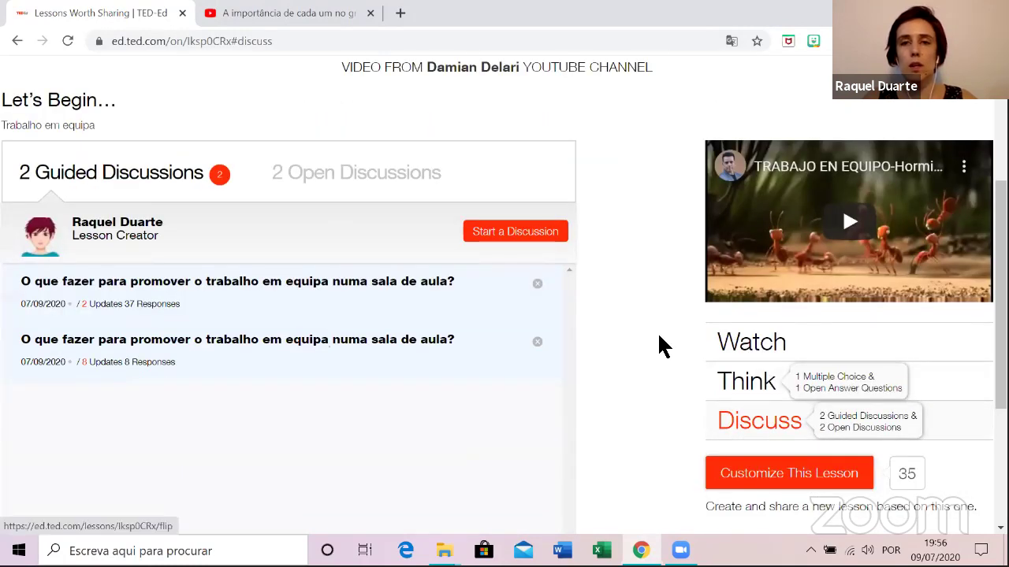
{"action": "scroll", "coordinate": [660, 347], "scroll_direction": "up", "scroll_amount": 1}
{"action": "scroll", "coordinate": [653, 345], "scroll_direction": "up", "scroll_amount": 2}
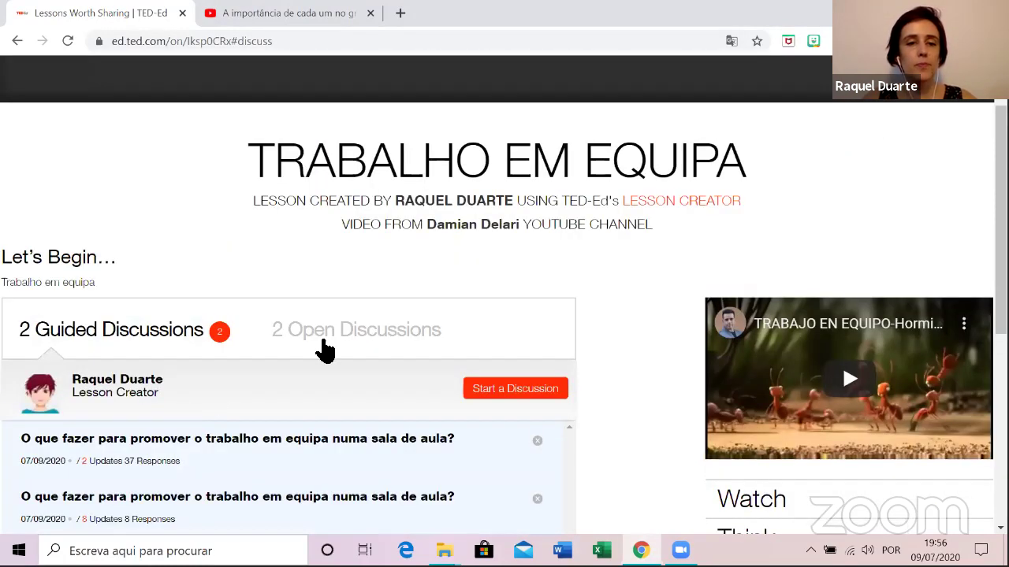
View the lesson's open discussions, and return to its guided discussions.
{"action": "scroll", "coordinate": [359, 284], "scroll_direction": "down", "scroll_amount": 1}
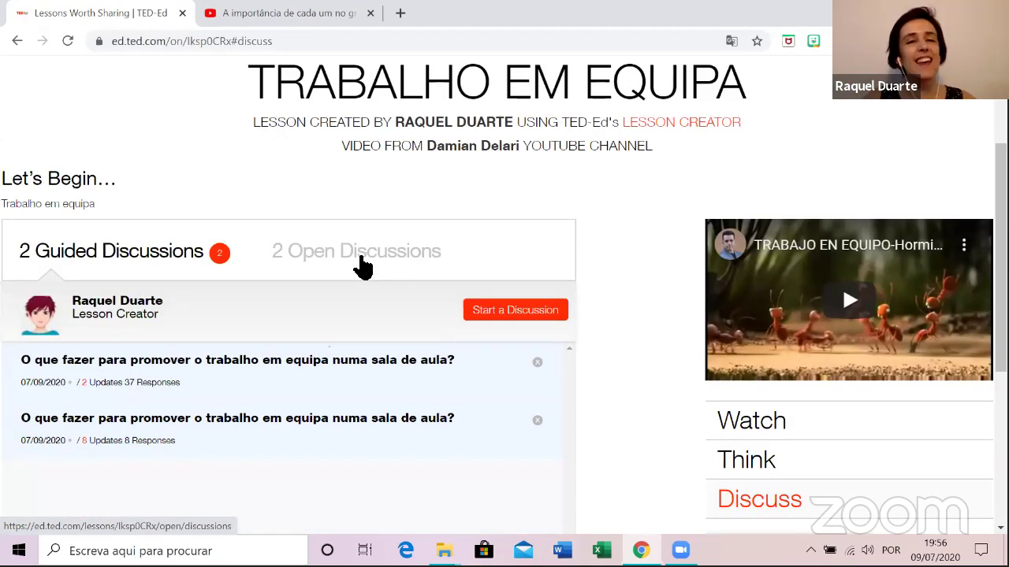
{"action": "left_click", "coordinate": [363, 268]}
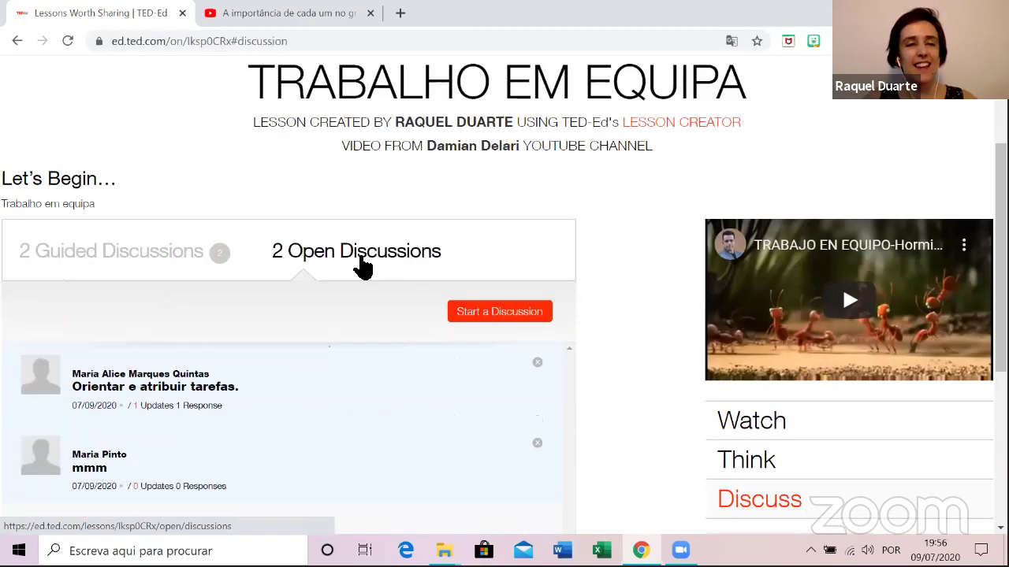
{"action": "left_click", "coordinate": [162, 263]}
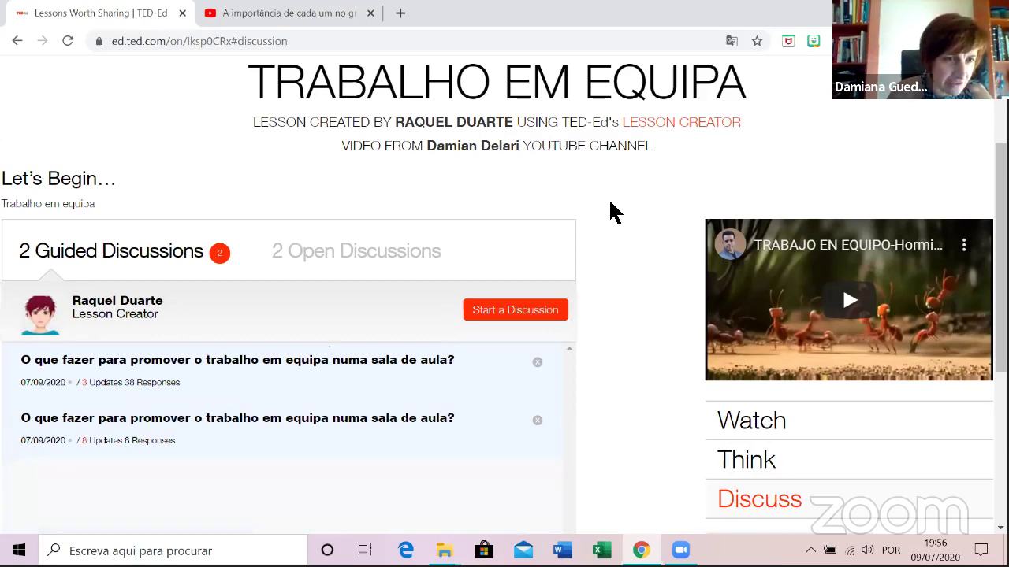
Look over the lesson page, choose to customize the lesson, and leave it for the TED-Ed educator page.
{"action": "scroll", "coordinate": [612, 206], "scroll_direction": "down", "scroll_amount": 1}
{"action": "scroll", "coordinate": [612, 206], "scroll_direction": "up", "scroll_amount": 3}
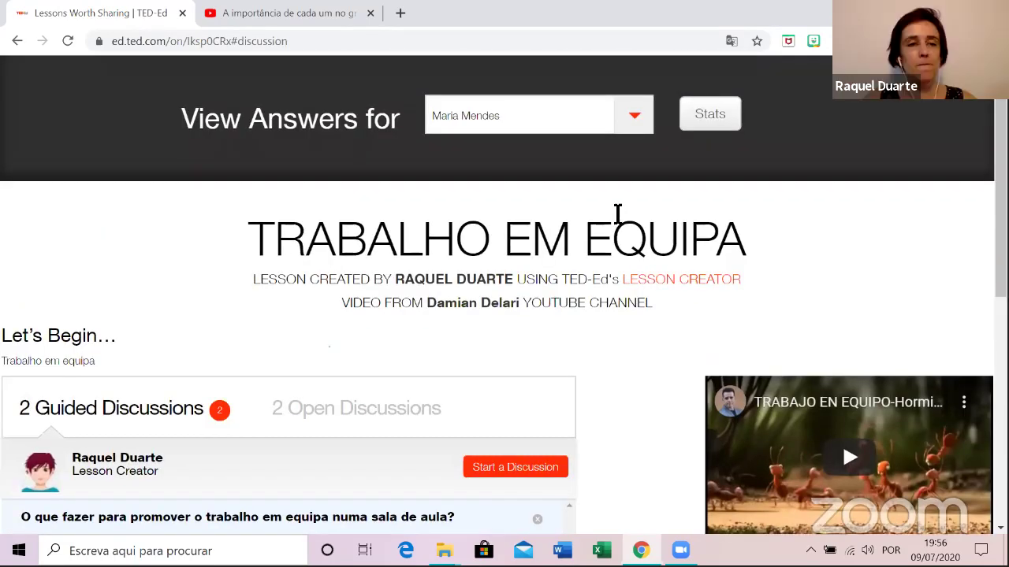
{"action": "scroll", "coordinate": [669, 338], "scroll_direction": "down", "scroll_amount": 5}
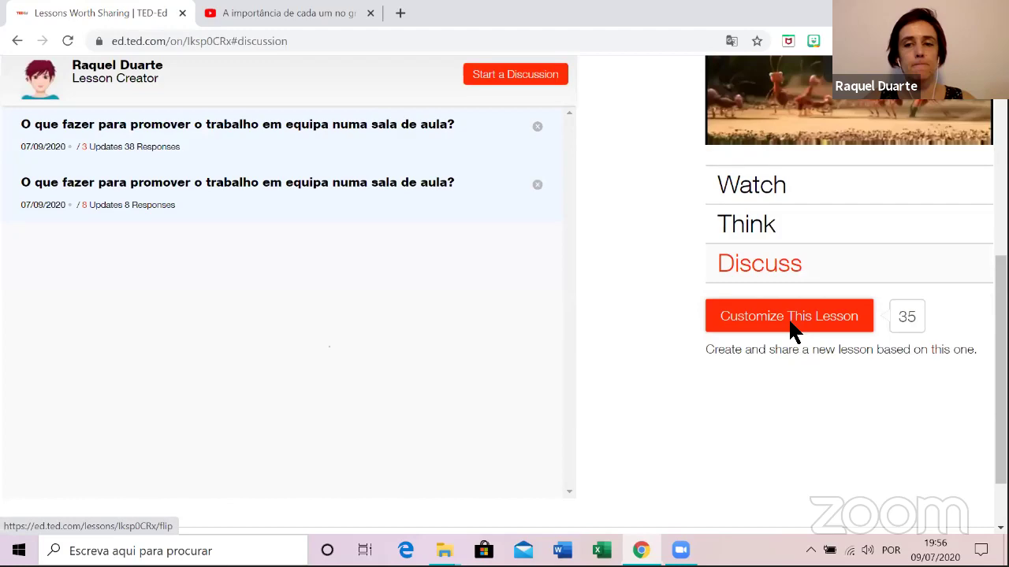
{"action": "left_click", "coordinate": [789, 316]}
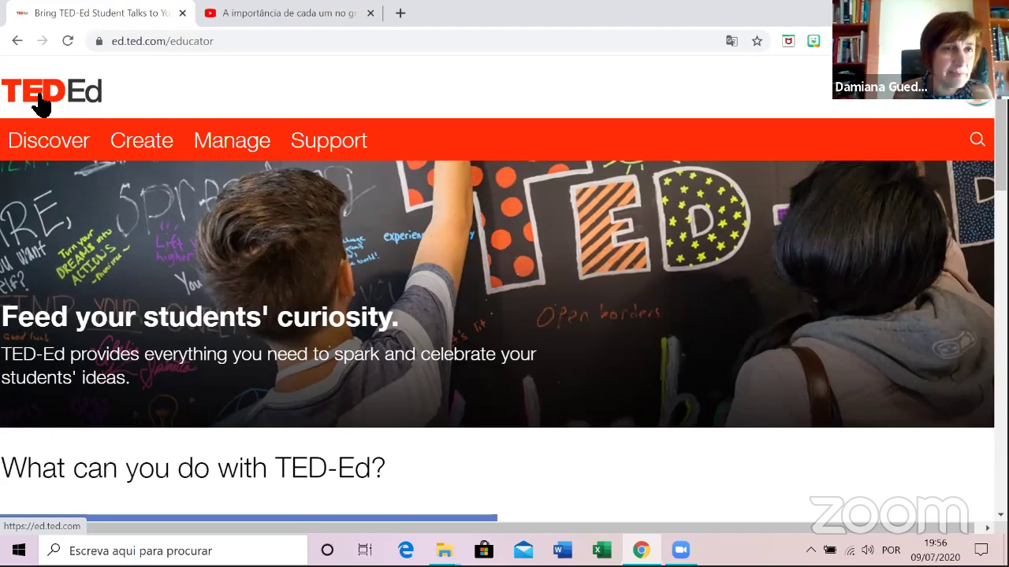
View the page for creating a lesson, and open the list of your own lessons to look through it.
{"action": "mouse_move", "coordinate": [157, 135]}
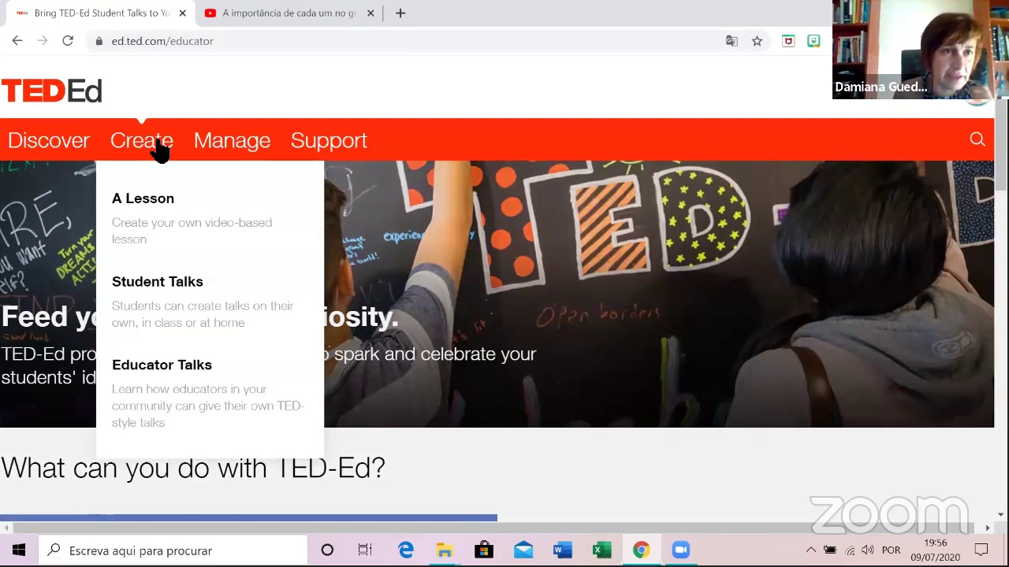
{"action": "left_click", "coordinate": [164, 213]}
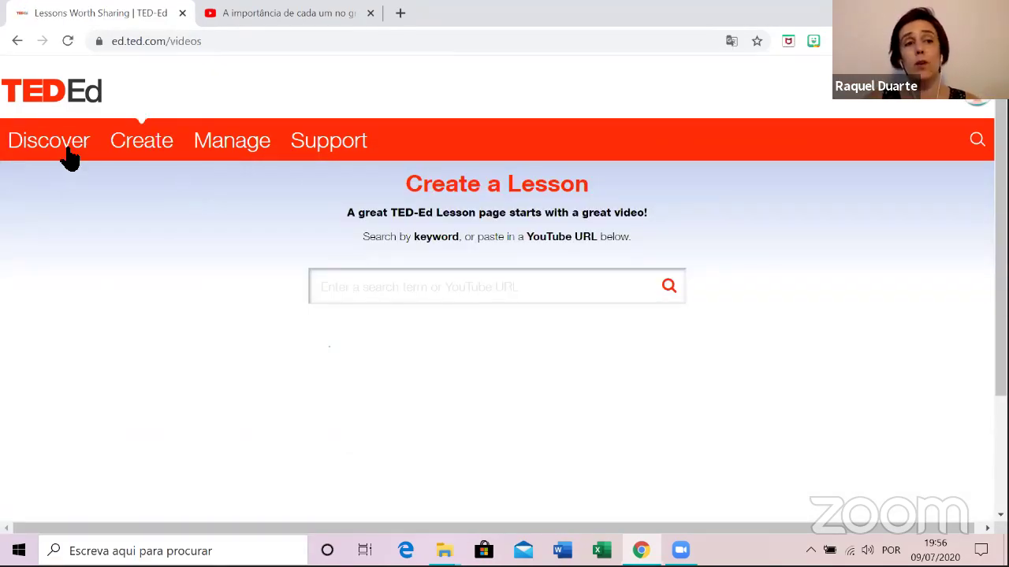
{"action": "mouse_move", "coordinate": [137, 152]}
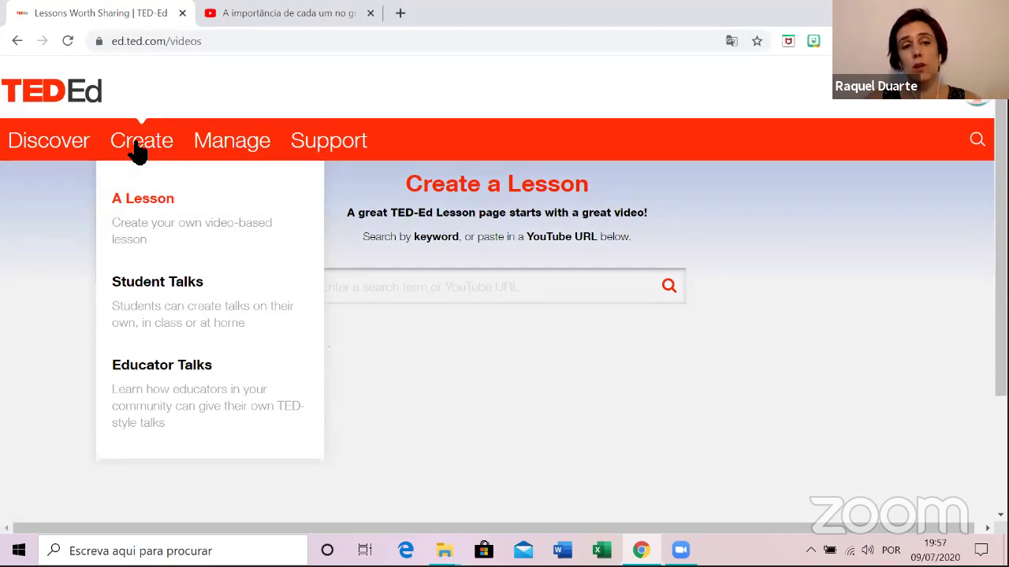
{"action": "mouse_move", "coordinate": [240, 149]}
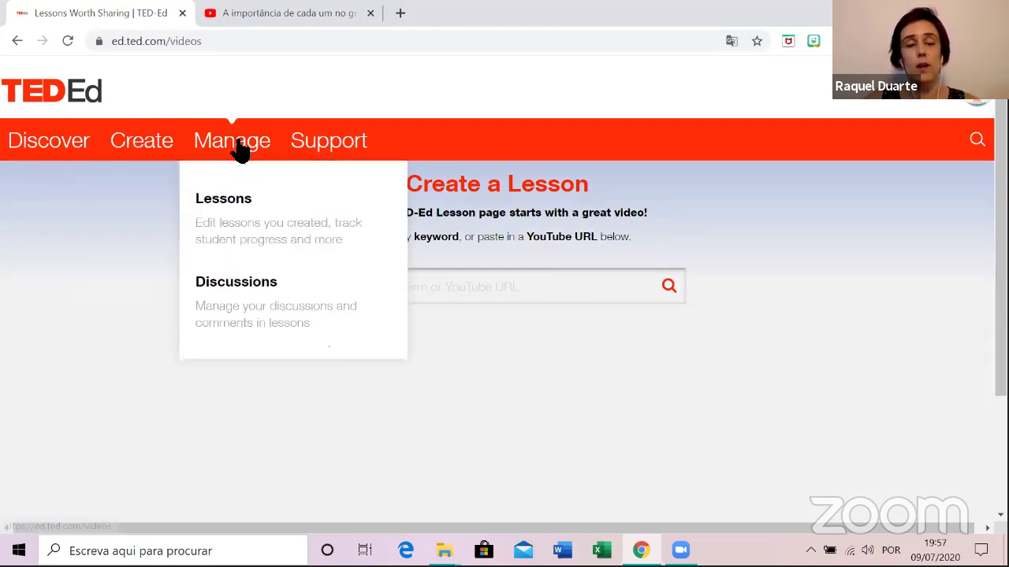
{"action": "left_click", "coordinate": [258, 225]}
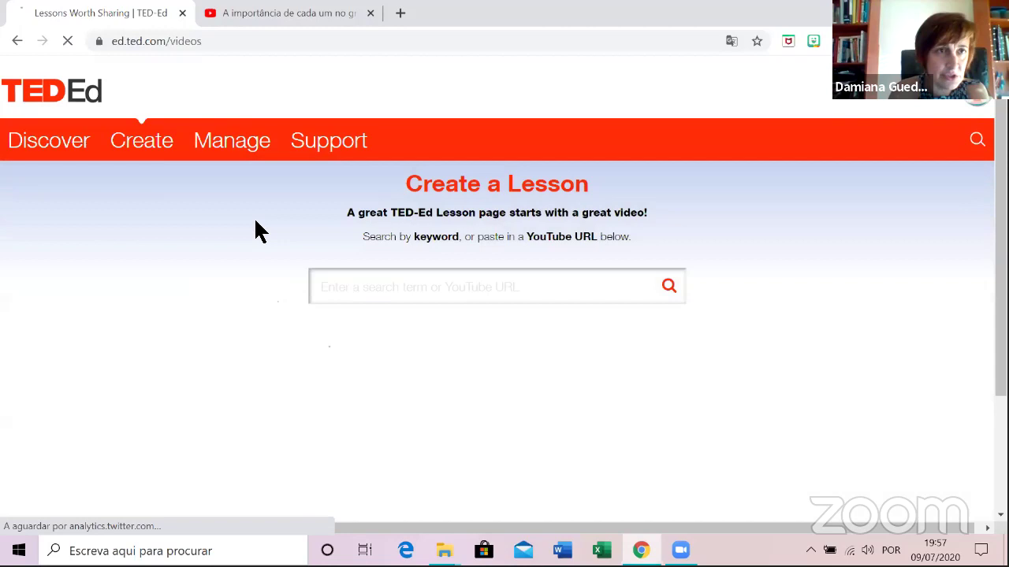
{"action": "scroll", "coordinate": [525, 386], "scroll_direction": "down", "scroll_amount": 2}
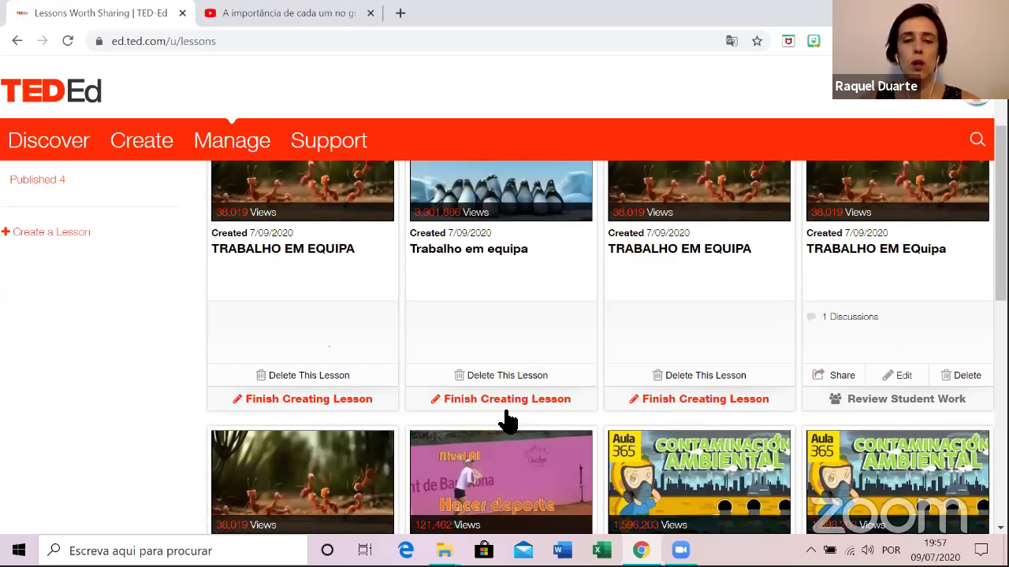
{"action": "scroll", "coordinate": [276, 436], "scroll_direction": "down", "scroll_amount": 3}
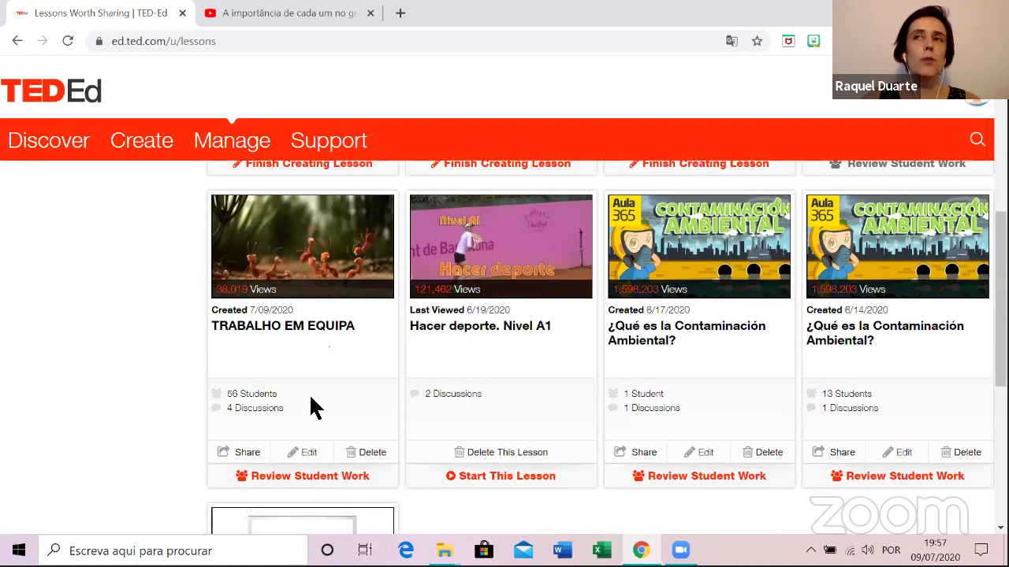
Open the published TRABALHO EM EQUIPA lesson that has student work and look over its page.
{"action": "left_click", "coordinate": [307, 337]}
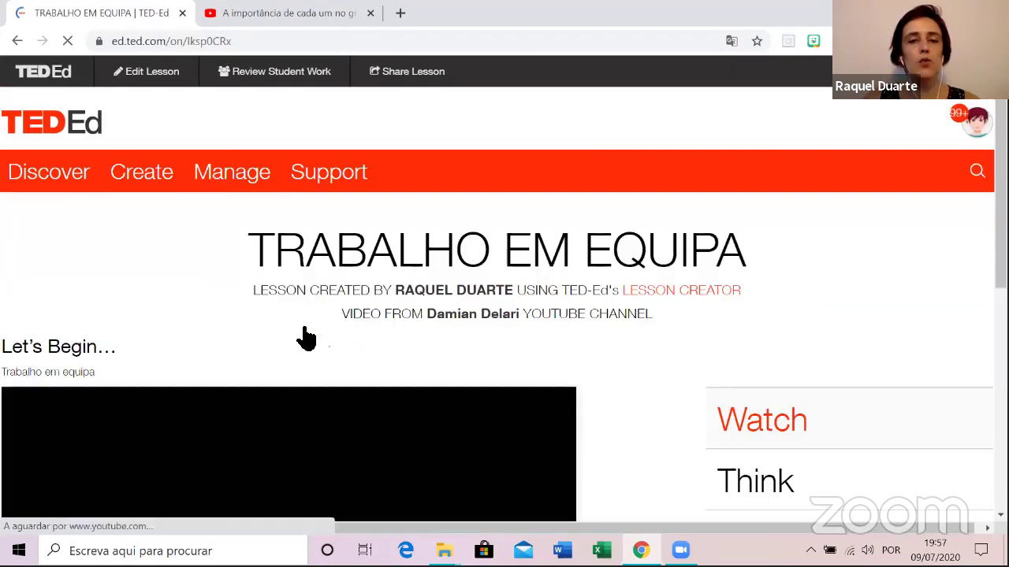
{"action": "scroll", "coordinate": [615, 343], "scroll_direction": "down", "scroll_amount": 3}
{"action": "scroll", "coordinate": [623, 335], "scroll_direction": "down", "scroll_amount": 3}
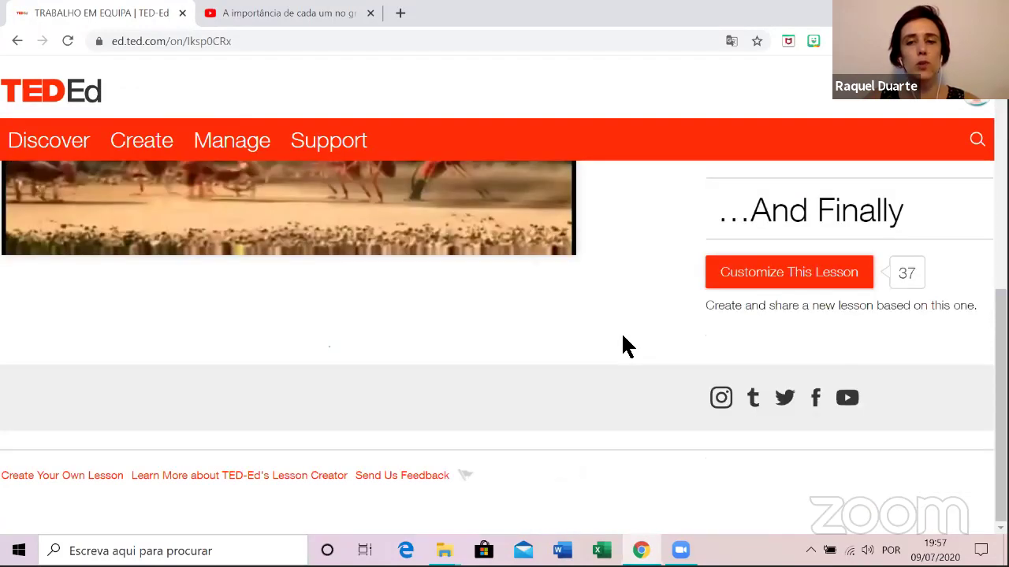
{"action": "scroll", "coordinate": [622, 334], "scroll_direction": "up", "scroll_amount": 5}
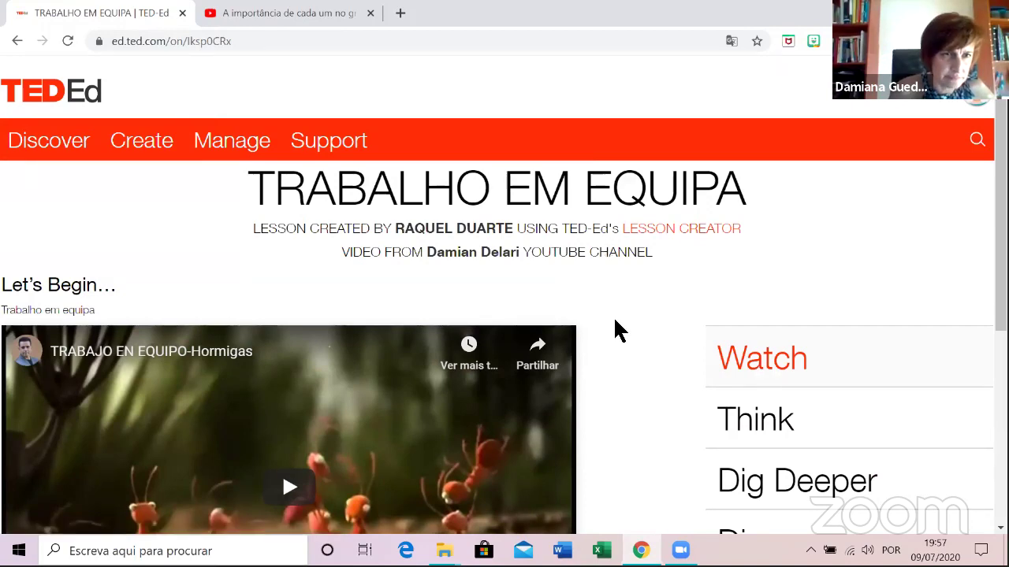
{"action": "scroll", "coordinate": [613, 319], "scroll_direction": "down", "scroll_amount": 1}
{"action": "scroll", "coordinate": [614, 320], "scroll_direction": "down", "scroll_amount": 1}
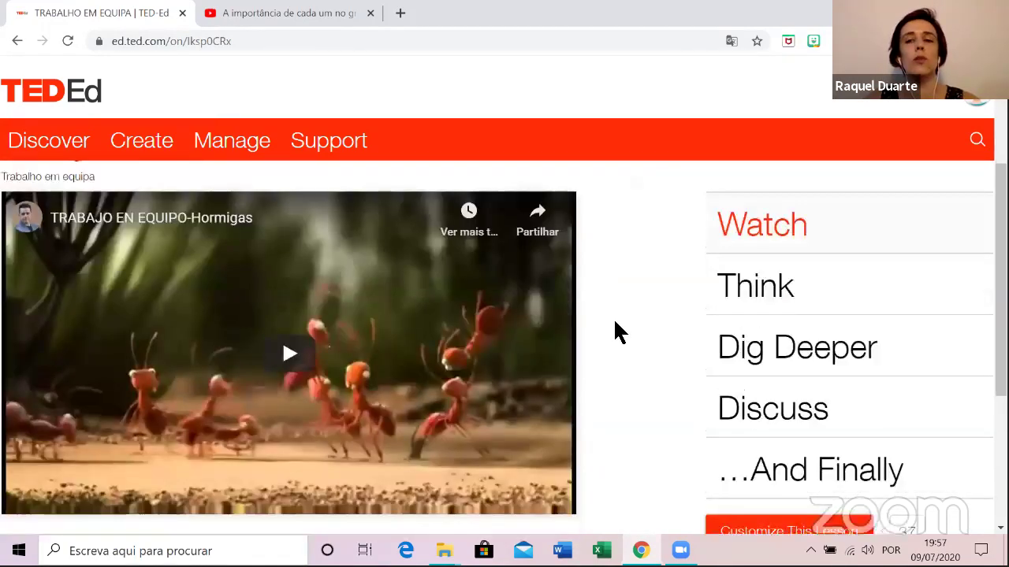
{"action": "scroll", "coordinate": [626, 361], "scroll_direction": "up", "scroll_amount": 3}
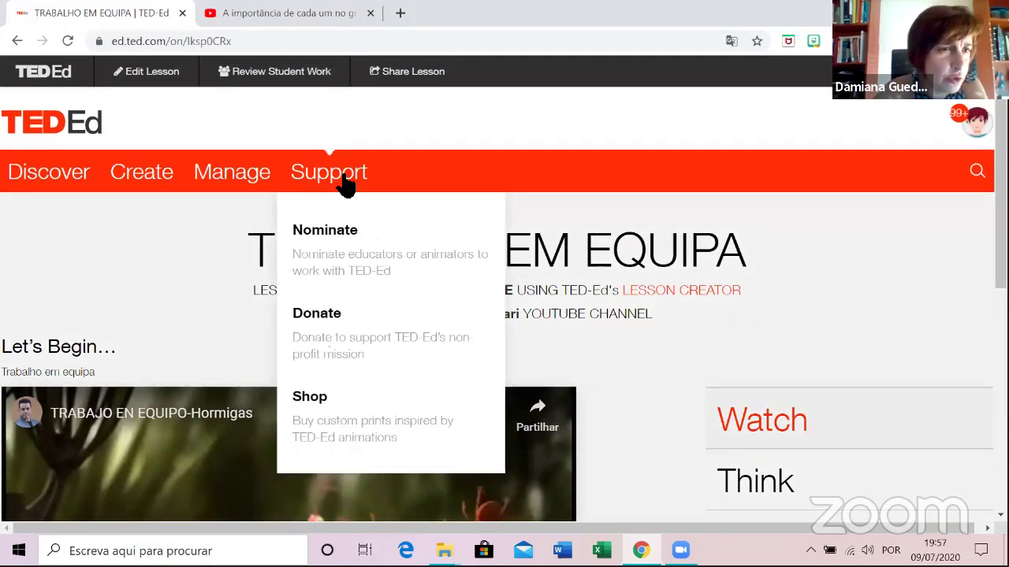
Return to the list of your lessons and open the draft Trabalho em equipa with the penguin video for editing.
{"action": "mouse_move", "coordinate": [263, 197]}
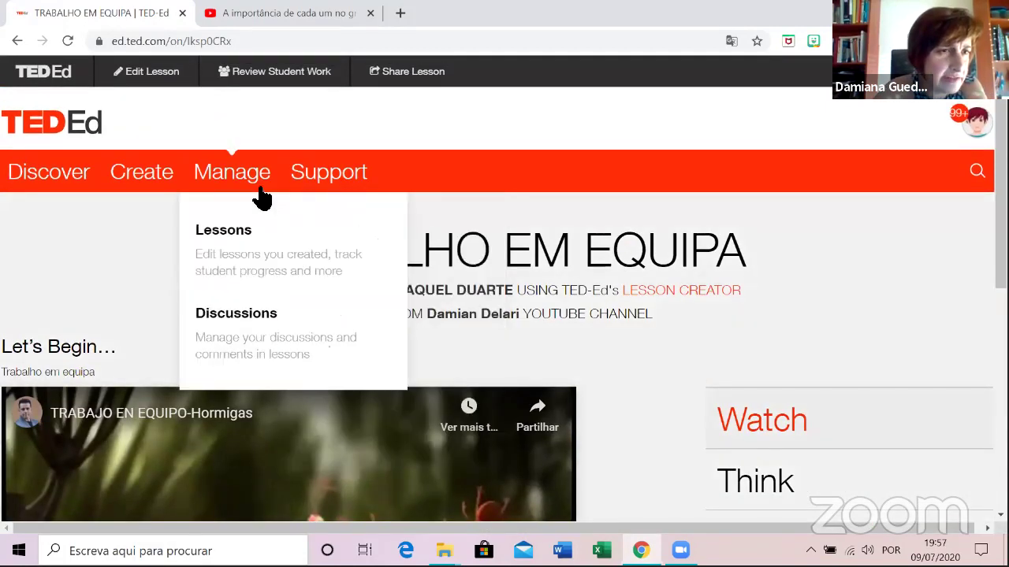
{"action": "left_click", "coordinate": [240, 238]}
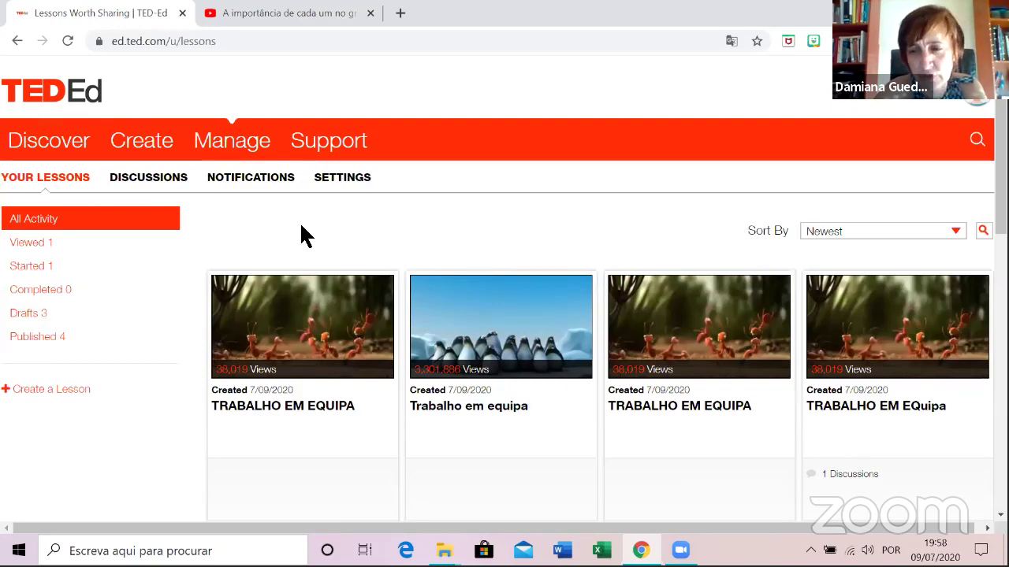
{"action": "scroll", "coordinate": [300, 244], "scroll_direction": "down", "scroll_amount": 1}
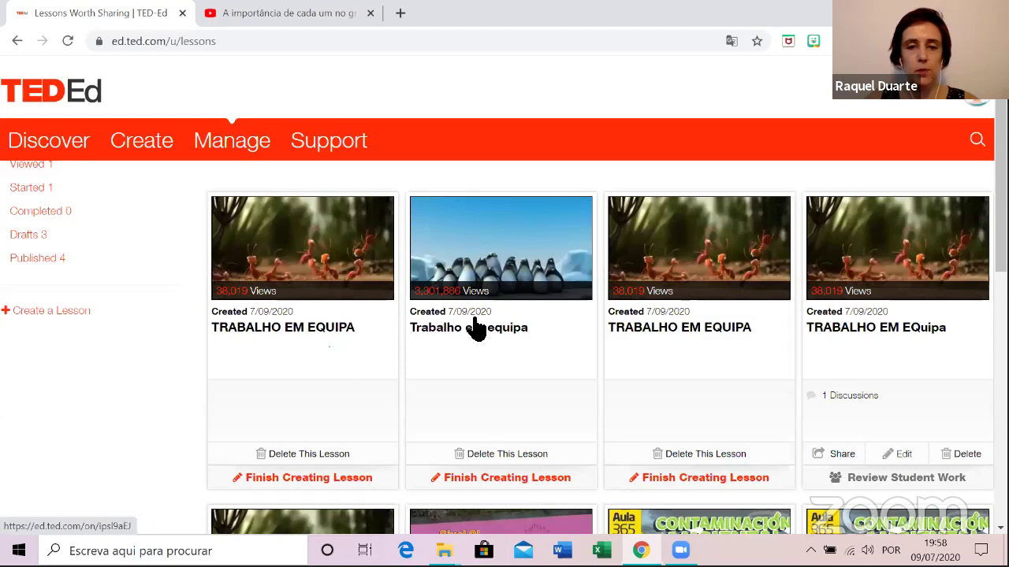
{"action": "left_click", "coordinate": [490, 331]}
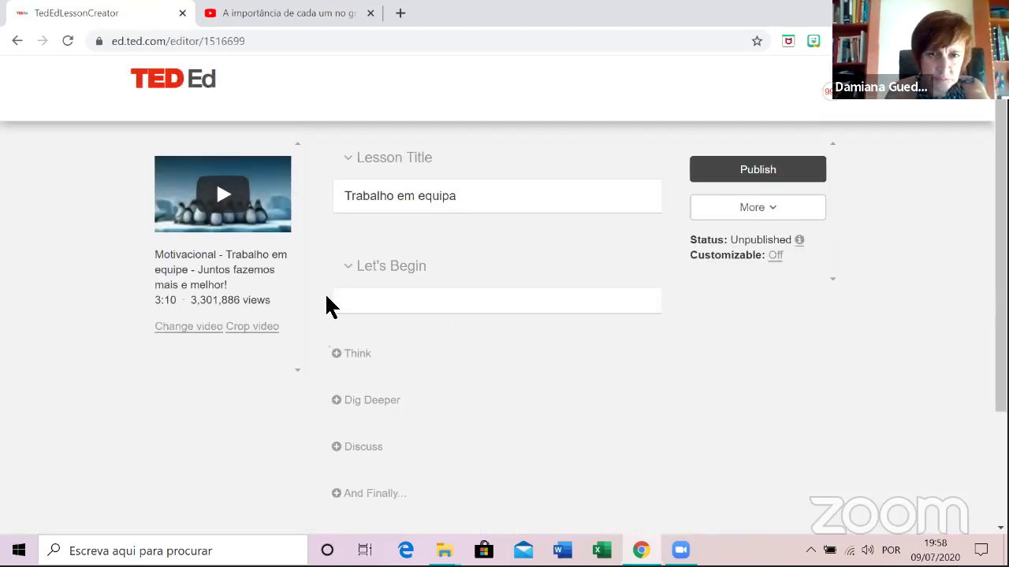
Start cropping the lesson's video, pause its playback, and set the start time to 0:26.
{"action": "left_click", "coordinate": [244, 329]}
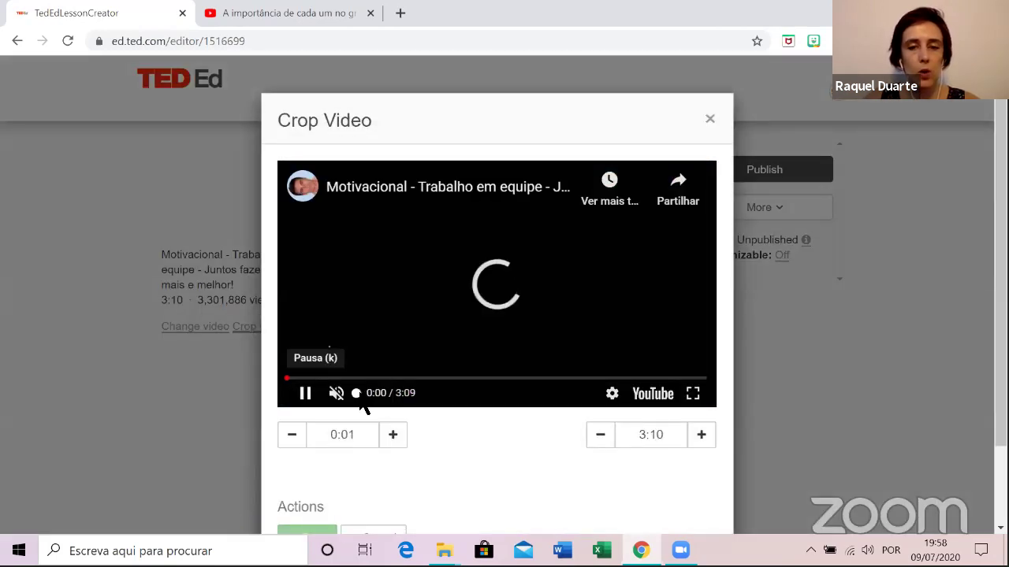
{"action": "scroll", "coordinate": [365, 405], "scroll_direction": "down", "scroll_amount": 1}
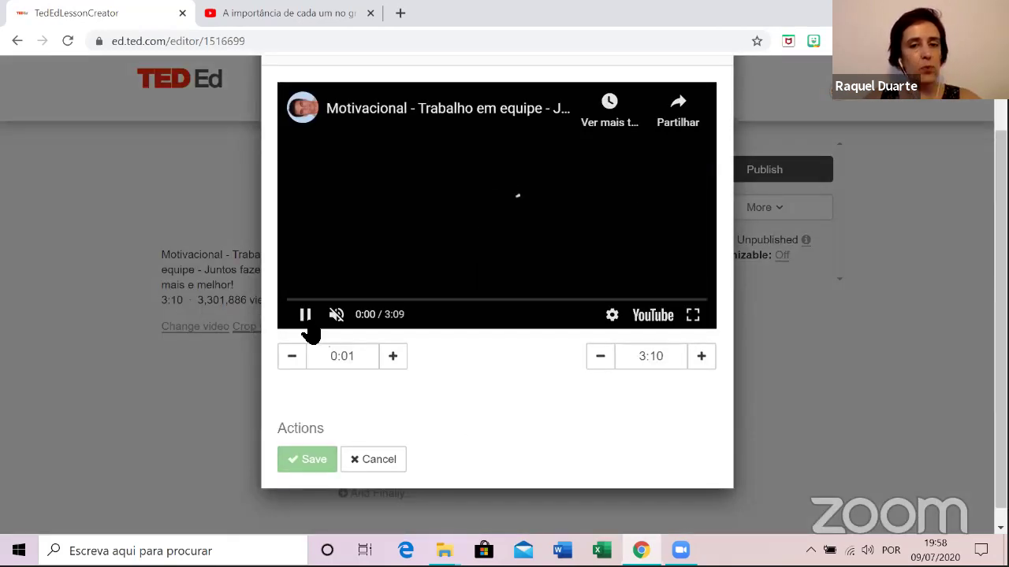
{"action": "left_click", "coordinate": [318, 312]}
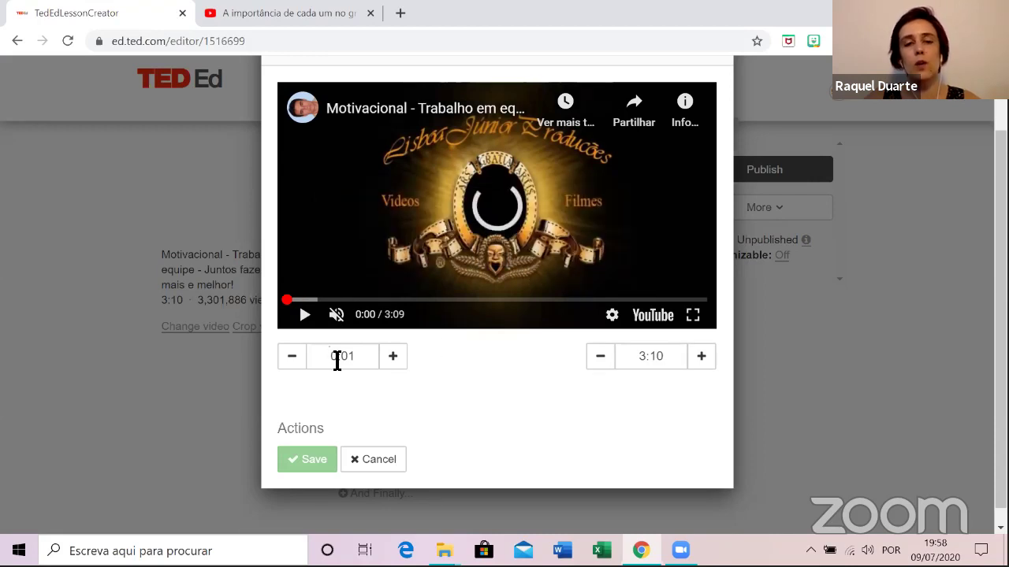
{"action": "left_click", "coordinate": [397, 358]}
{"action": "left_click", "coordinate": [396, 359]}
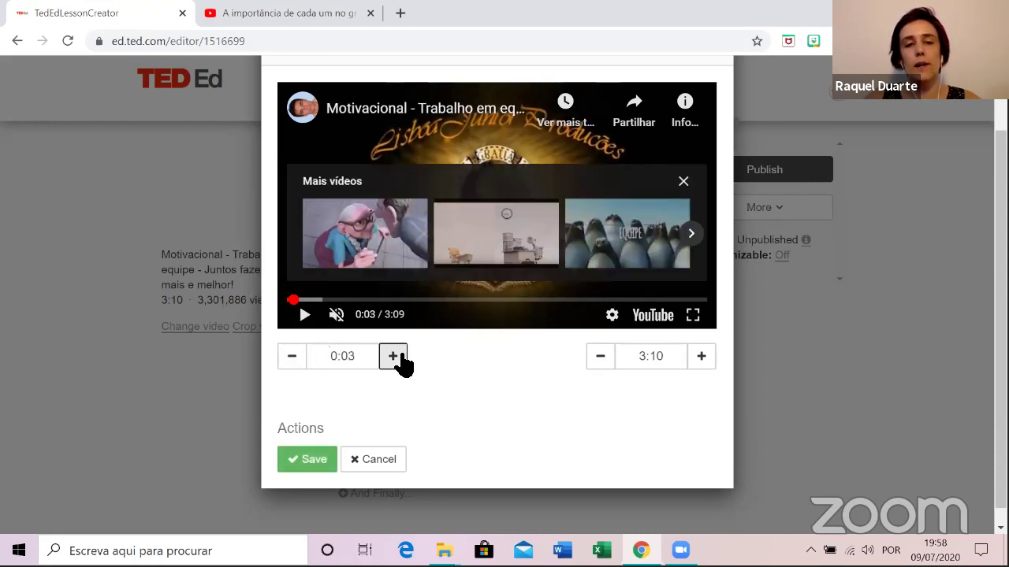
{"action": "left_click", "coordinate": [397, 358]}
{"action": "left_click", "coordinate": [396, 359]}
{"action": "left_click", "coordinate": [396, 359]}
{"action": "left_click", "coordinate": [399, 359]}
{"action": "left_click", "coordinate": [399, 359]}
{"action": "left_click", "coordinate": [399, 358]}
{"action": "left_click", "coordinate": [399, 359]}
{"action": "left_click", "coordinate": [399, 359]}
{"action": "left_click", "coordinate": [398, 358]}
{"action": "left_click", "coordinate": [399, 359]}
{"action": "left_click", "coordinate": [399, 359]}
{"action": "left_click", "coordinate": [399, 358]}
{"action": "left_click", "coordinate": [399, 359]}
{"action": "left_click", "coordinate": [399, 358]}
{"action": "left_click", "coordinate": [399, 358]}
{"action": "left_click", "coordinate": [399, 359]}
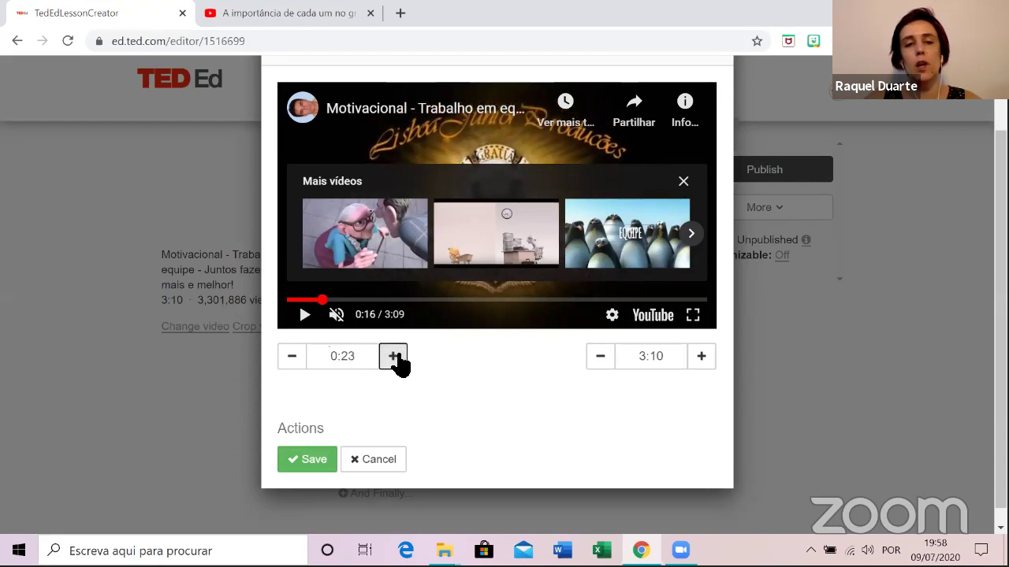
{"action": "left_click", "coordinate": [397, 359]}
{"action": "left_click", "coordinate": [397, 359]}
{"action": "left_click", "coordinate": [397, 358]}
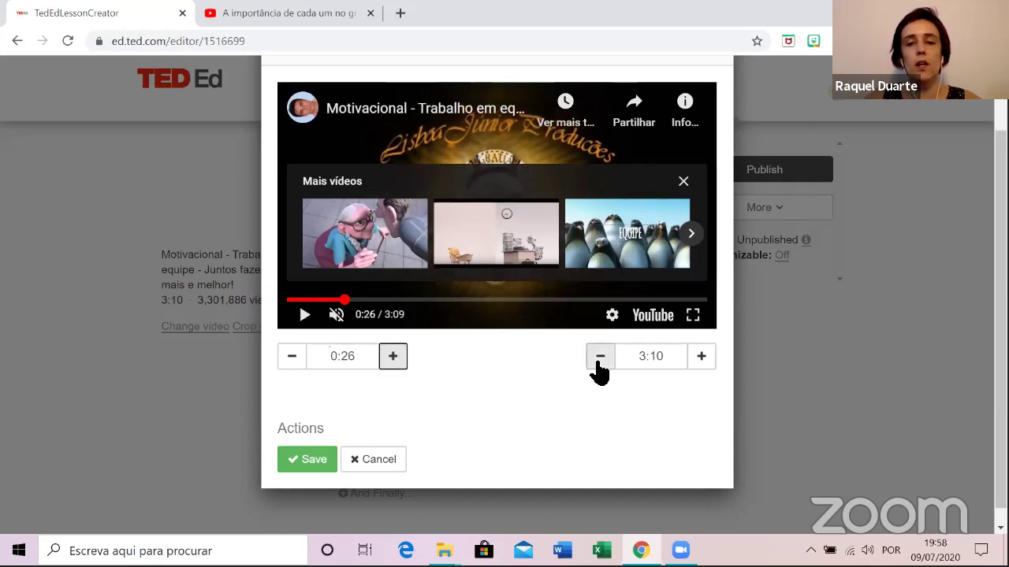
Set the end time of the cropped video to 2:51.
{"action": "left_click", "coordinate": [599, 359]}
{"action": "left_click", "coordinate": [599, 360]}
{"action": "left_click", "coordinate": [599, 359]}
{"action": "left_click", "coordinate": [599, 359]}
{"action": "left_click", "coordinate": [599, 358]}
{"action": "left_click", "coordinate": [599, 358]}
{"action": "left_click", "coordinate": [599, 357]}
{"action": "left_click", "coordinate": [599, 357]}
{"action": "left_click", "coordinate": [599, 358]}
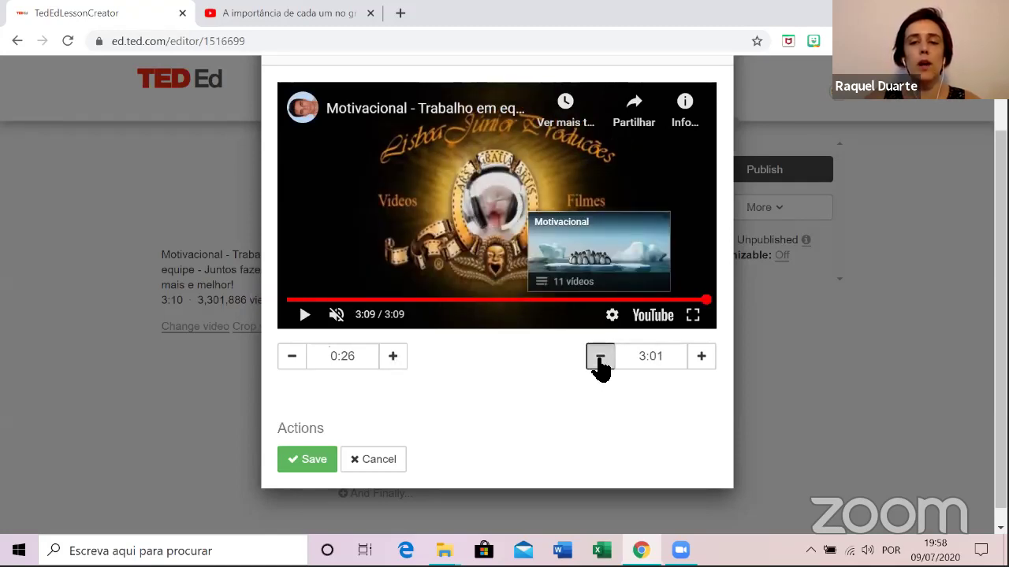
{"action": "left_click", "coordinate": [599, 358]}
{"action": "left_click", "coordinate": [599, 358]}
{"action": "left_click", "coordinate": [599, 358]}
{"action": "left_click", "coordinate": [599, 359]}
{"action": "left_click", "coordinate": [599, 360]}
{"action": "left_click", "coordinate": [598, 359]}
{"action": "left_click", "coordinate": [599, 359]}
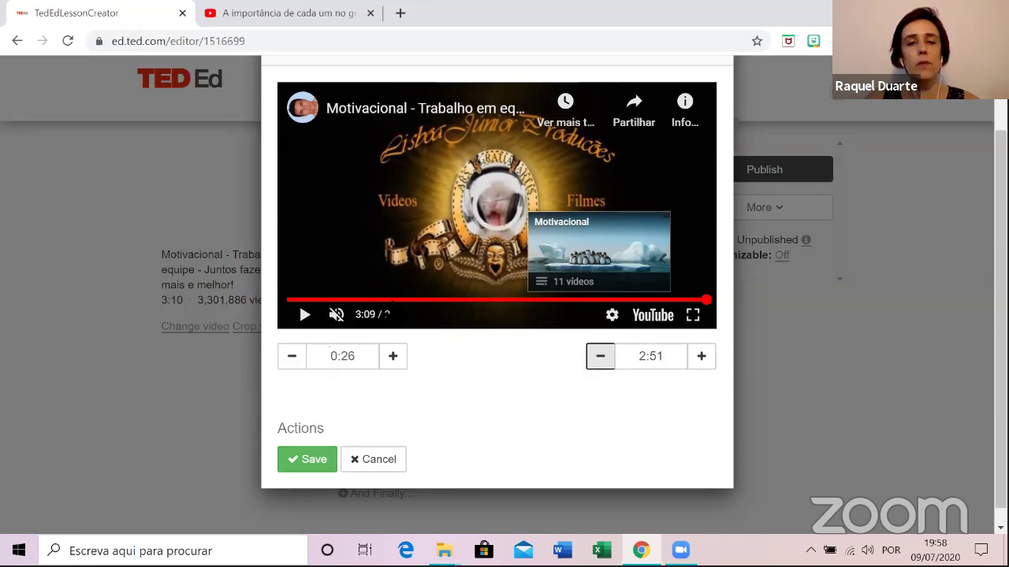
Move the video preview to 1:04 and save the crop.
{"action": "left_click", "coordinate": [390, 299]}
{"action": "left_click", "coordinate": [430, 299]}
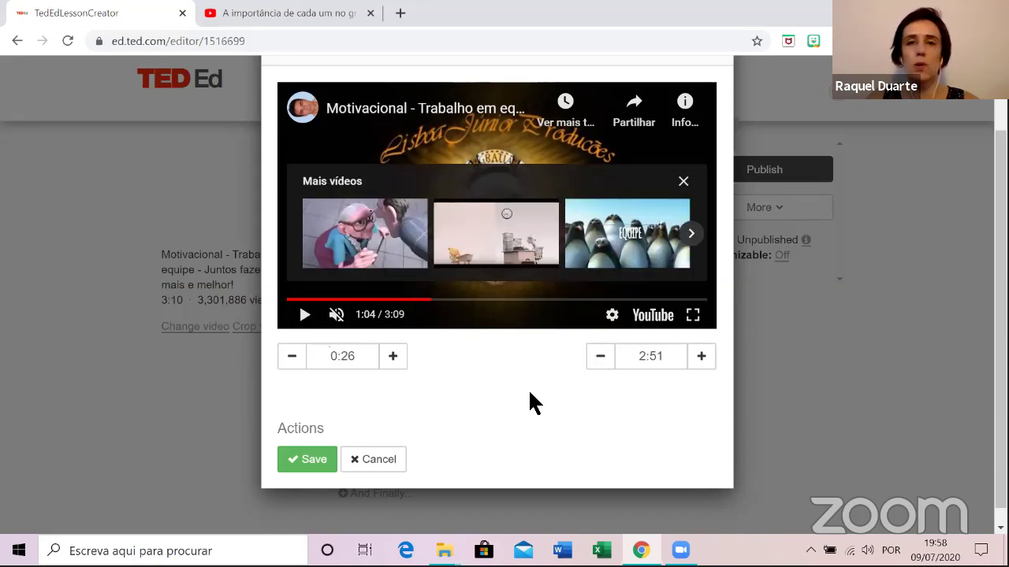
{"action": "scroll", "coordinate": [361, 462], "scroll_direction": "up", "scroll_amount": 2}
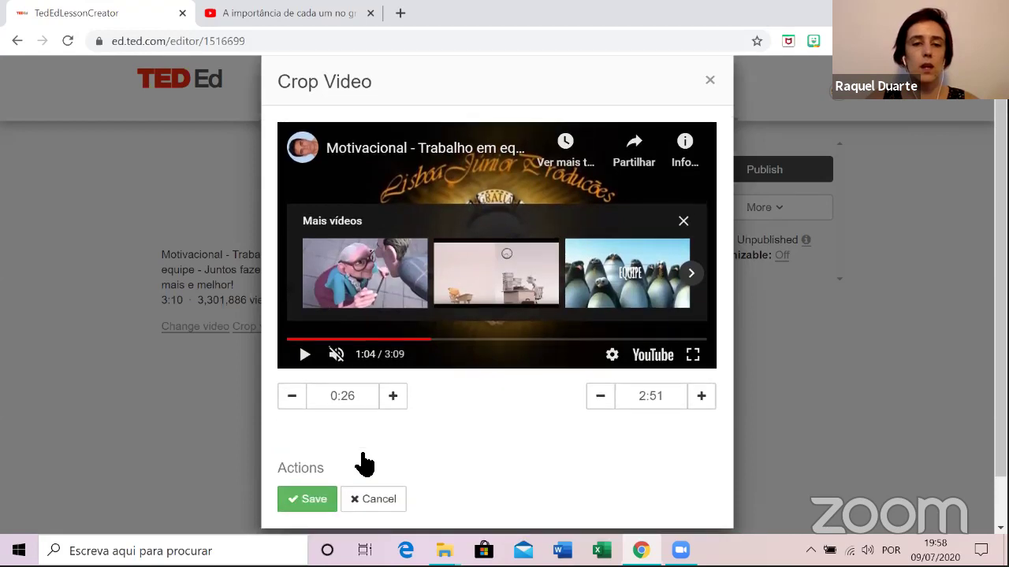
{"action": "scroll", "coordinate": [364, 465], "scroll_direction": "down", "scroll_amount": 2}
{"action": "left_click", "coordinate": [306, 443]}
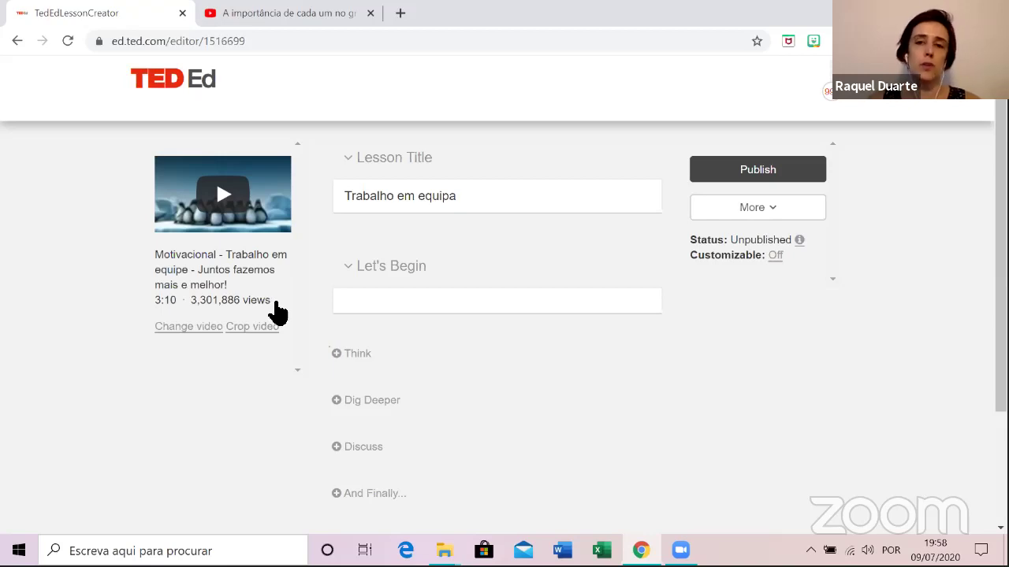
Publish the penguin-video lesson and look over the published and draft lessons in your list.
{"action": "left_click", "coordinate": [776, 175]}
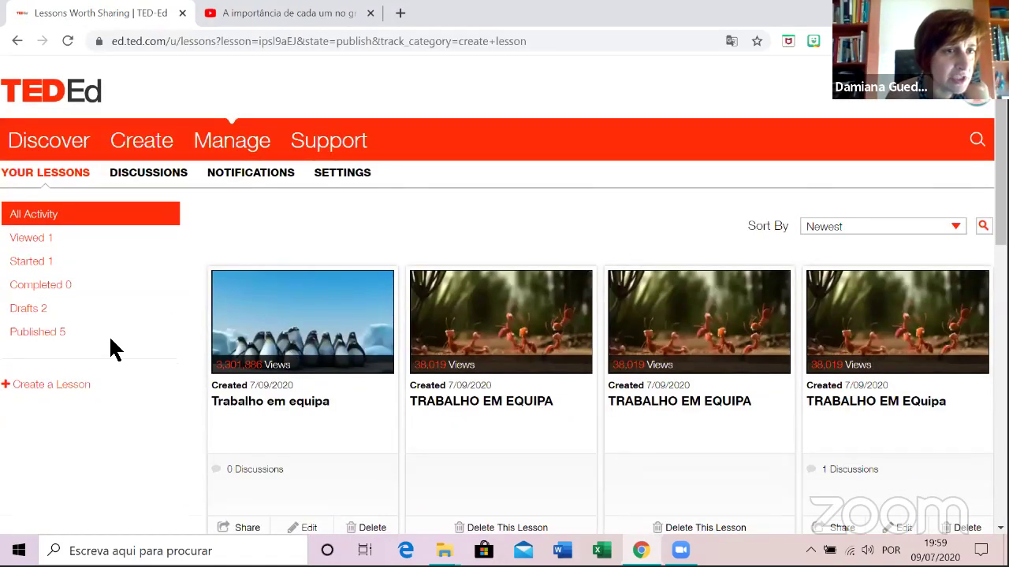
{"action": "scroll", "coordinate": [49, 417], "scroll_direction": "down", "scroll_amount": 1}
{"action": "scroll", "coordinate": [52, 404], "scroll_direction": "up", "scroll_amount": 1}
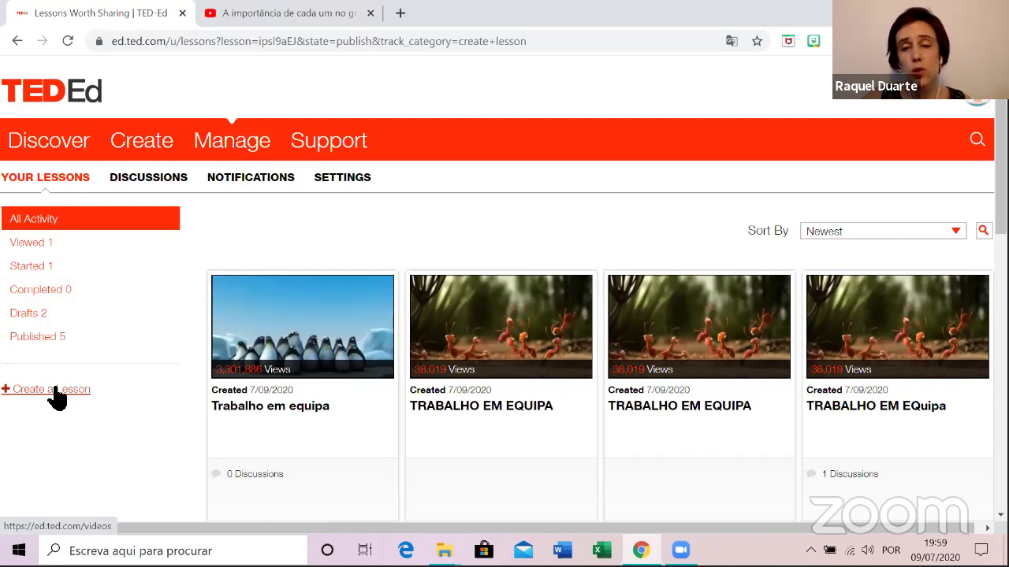
{"action": "scroll", "coordinate": [579, 225], "scroll_direction": "down", "scroll_amount": 1}
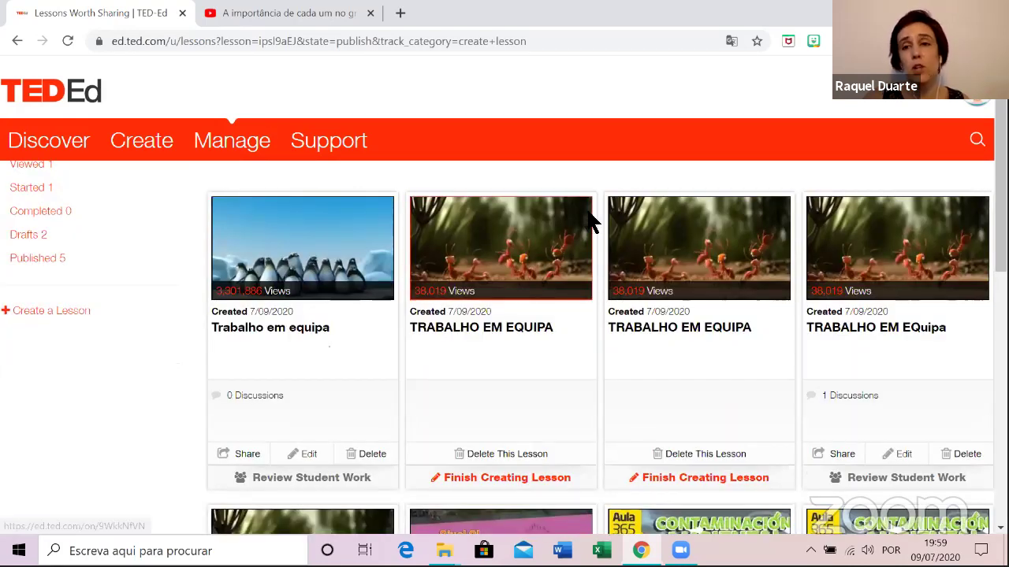
{"action": "scroll", "coordinate": [583, 225], "scroll_direction": "up", "scroll_amount": 1}
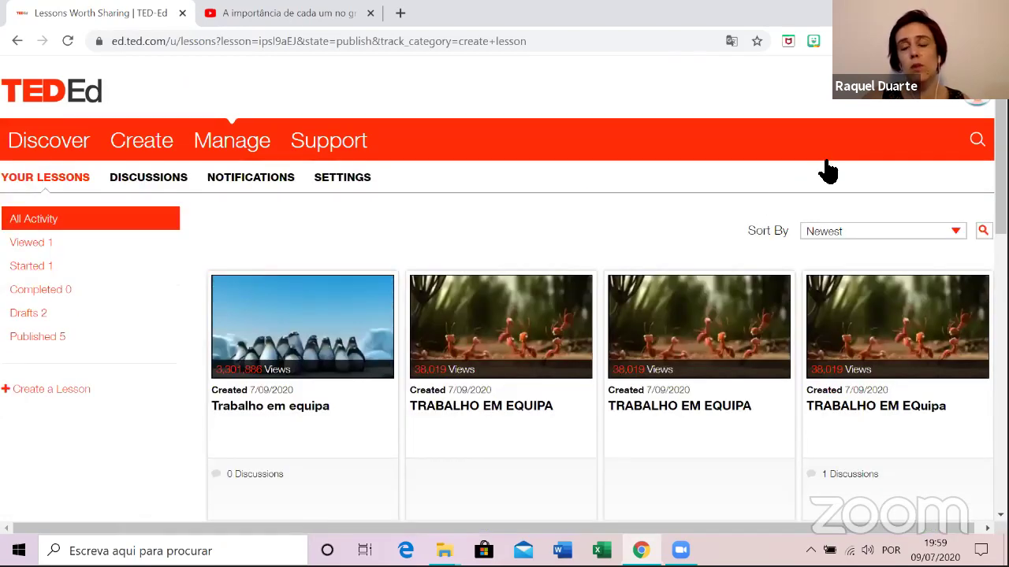
{"action": "scroll", "coordinate": [828, 170], "scroll_direction": "down", "scroll_amount": 1}
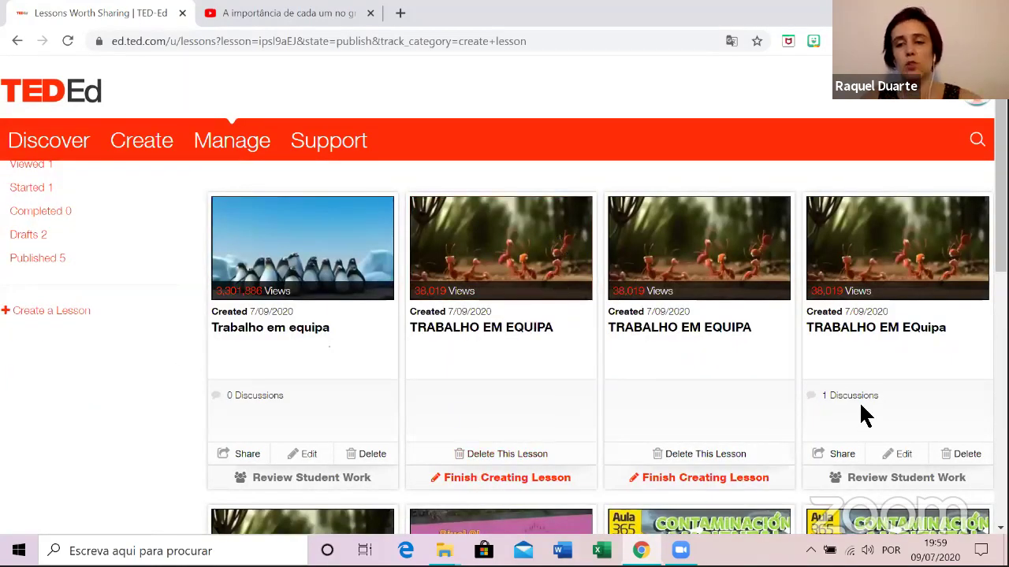
View the sharing options of the published TRABALHO EM EQuipa lesson, and return to the lessons list.
{"action": "left_click", "coordinate": [834, 456]}
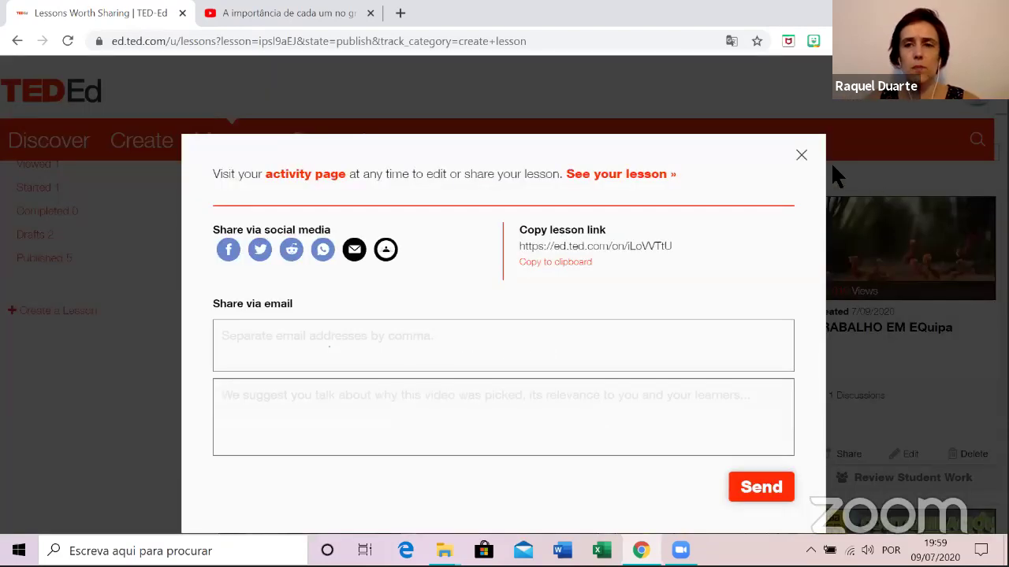
{"action": "left_click", "coordinate": [801, 155]}
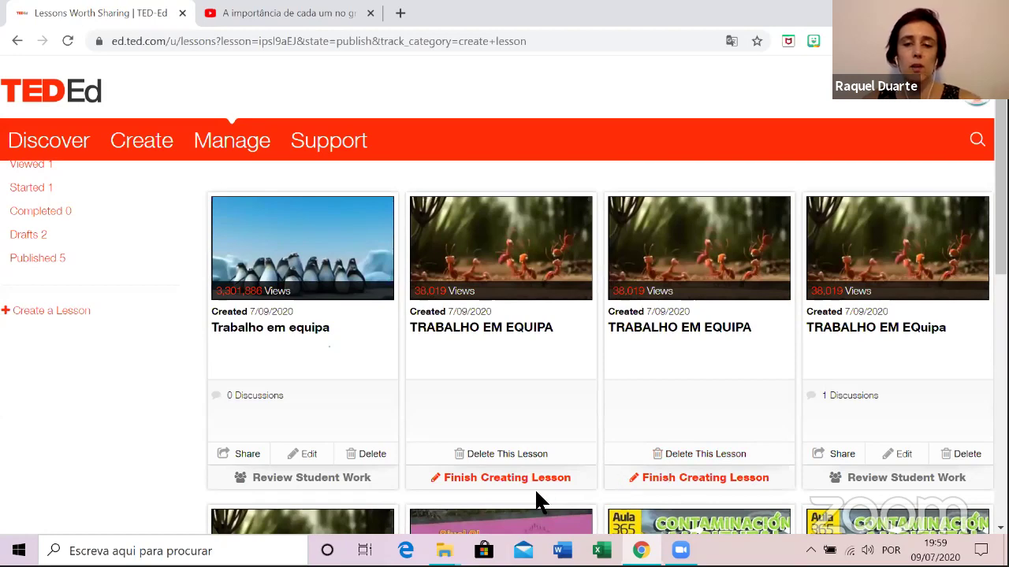
{"action": "left_click_drag", "start_coordinate": [478, 477], "coordinate": [613, 483]}
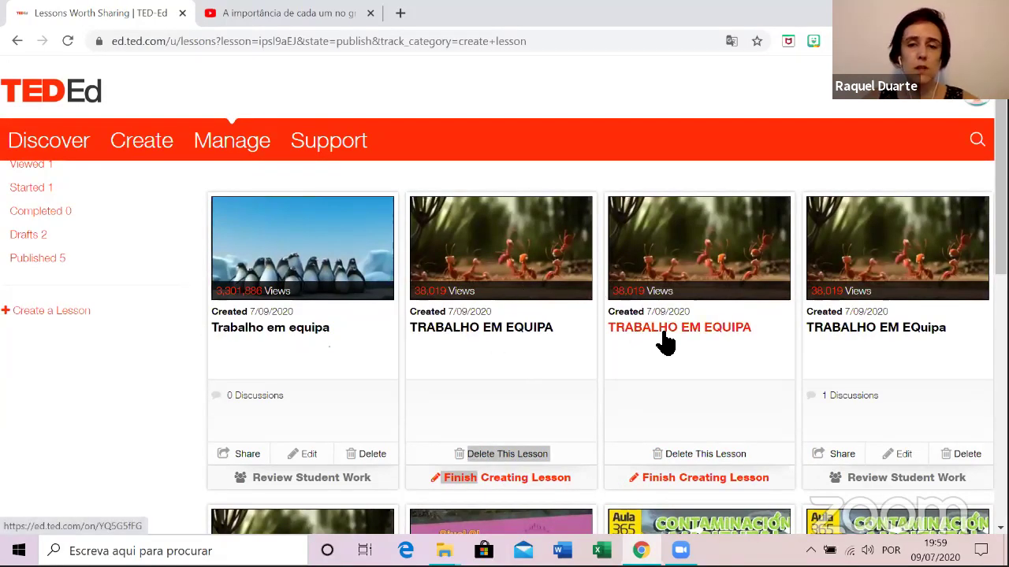
Open the third lesson in the list, an unfinished TRABALHO EM EQUIPA draft, for editing and bring up its settings.
{"action": "scroll", "coordinate": [649, 344], "scroll_direction": "down", "scroll_amount": 1}
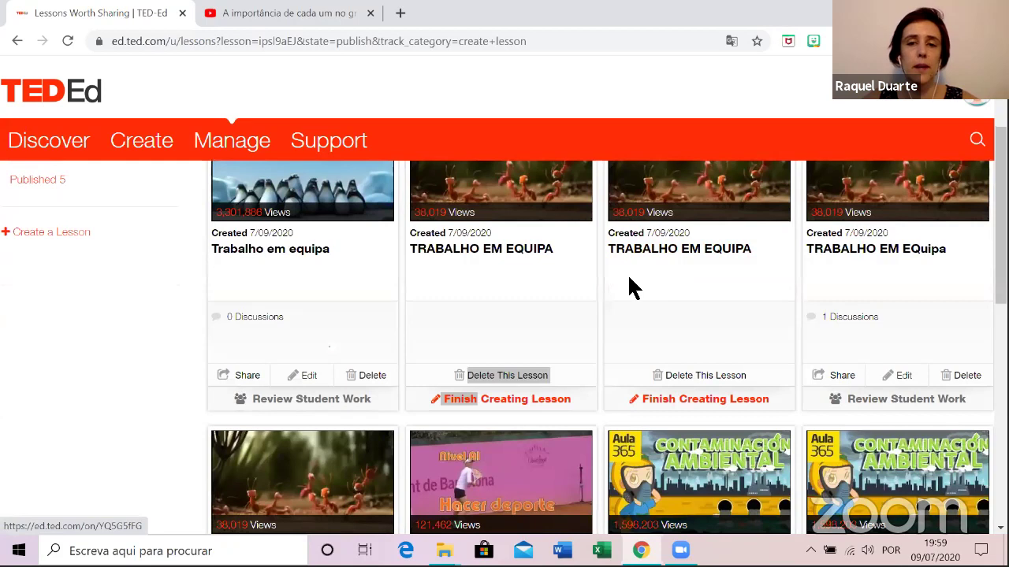
{"action": "left_click", "coordinate": [675, 404]}
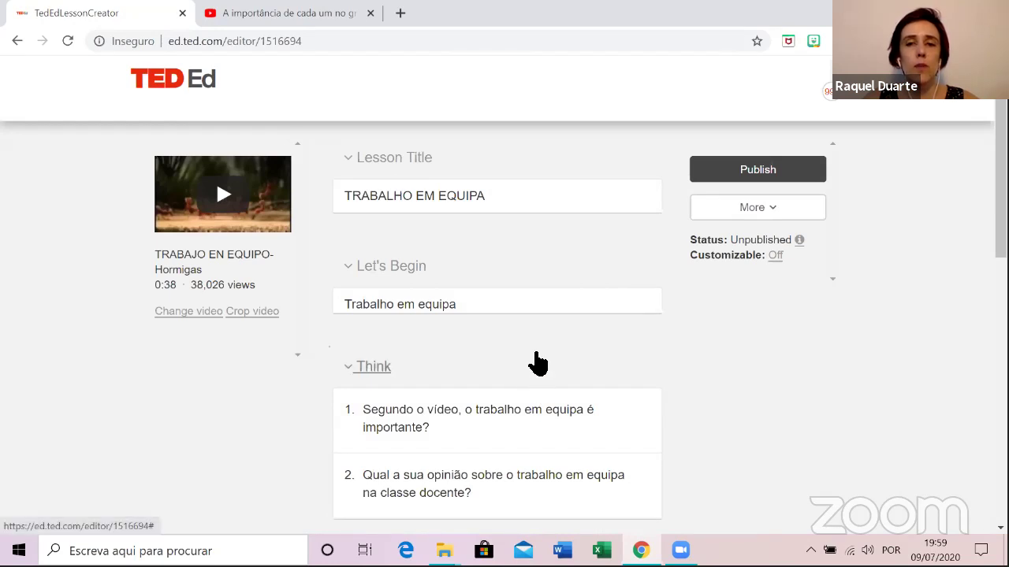
{"action": "scroll", "coordinate": [534, 361], "scroll_direction": "down", "scroll_amount": 1}
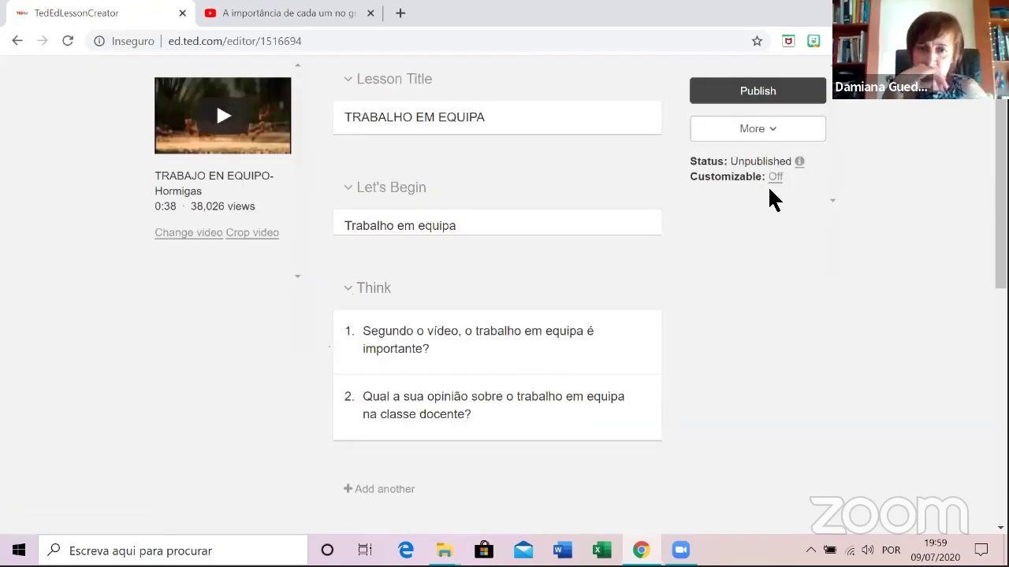
{"action": "scroll", "coordinate": [774, 203], "scroll_direction": "up", "scroll_amount": 1}
{"action": "left_click", "coordinate": [773, 211]}
{"action": "left_click", "coordinate": [773, 212]}
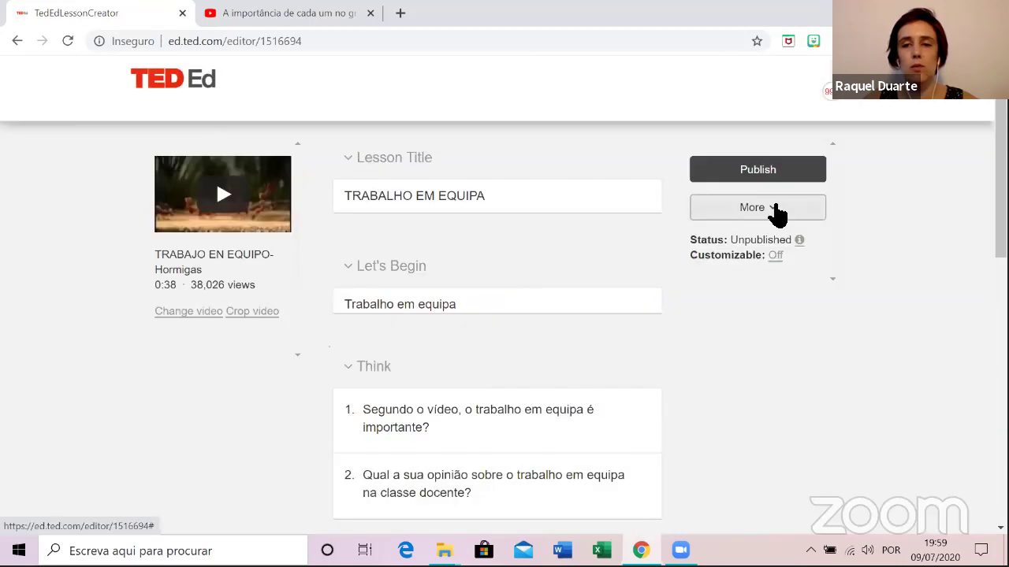
{"action": "left_click", "coordinate": [773, 210]}
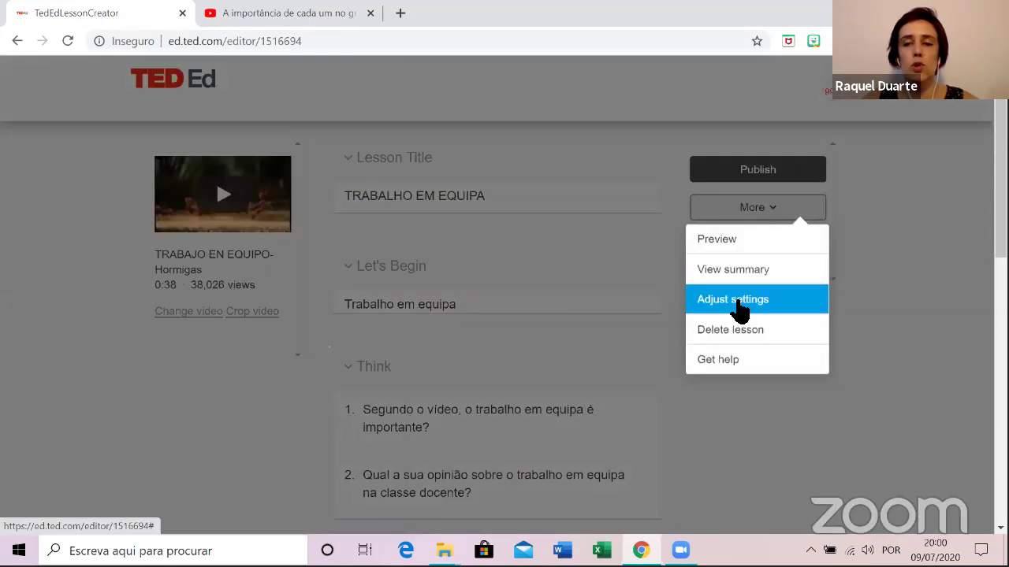
{"action": "left_click", "coordinate": [733, 301]}
{"action": "scroll", "coordinate": [426, 331], "scroll_direction": "down", "scroll_amount": 1}
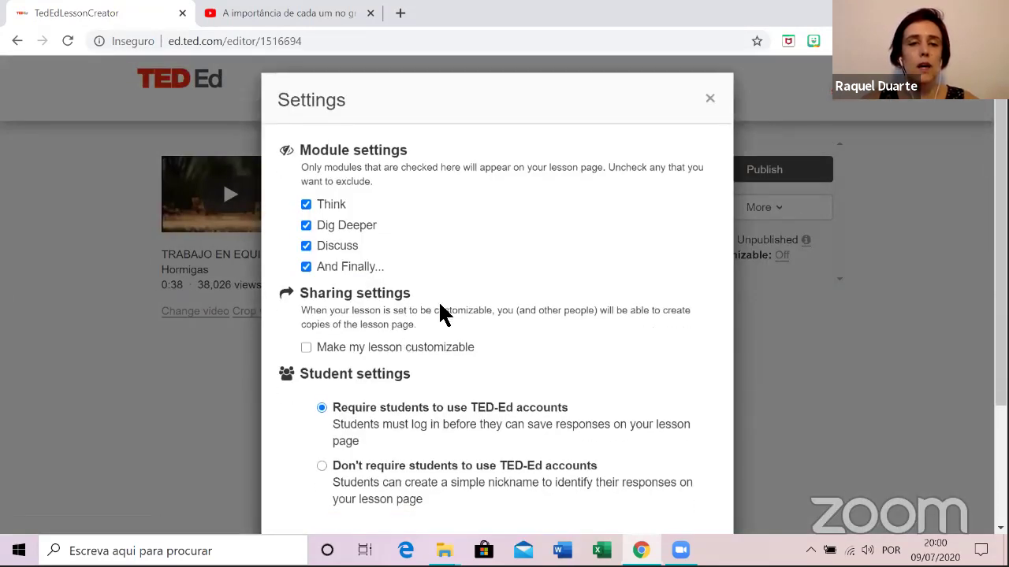
Set the student settings to not require TED-Ed accounts and review the module, sharing and student options.
{"action": "scroll", "coordinate": [446, 314], "scroll_direction": "down", "scroll_amount": 1}
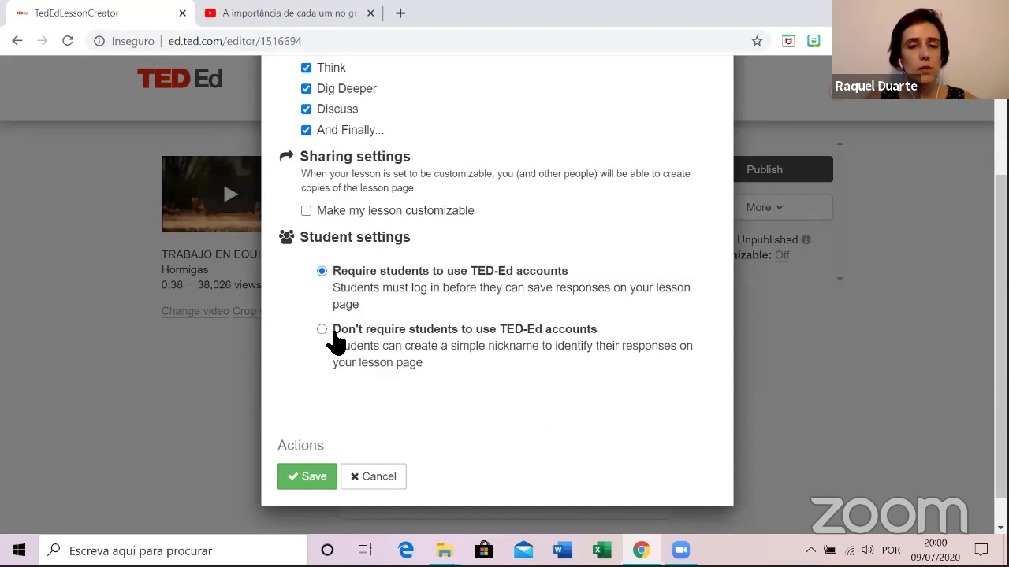
{"action": "left_click", "coordinate": [322, 330]}
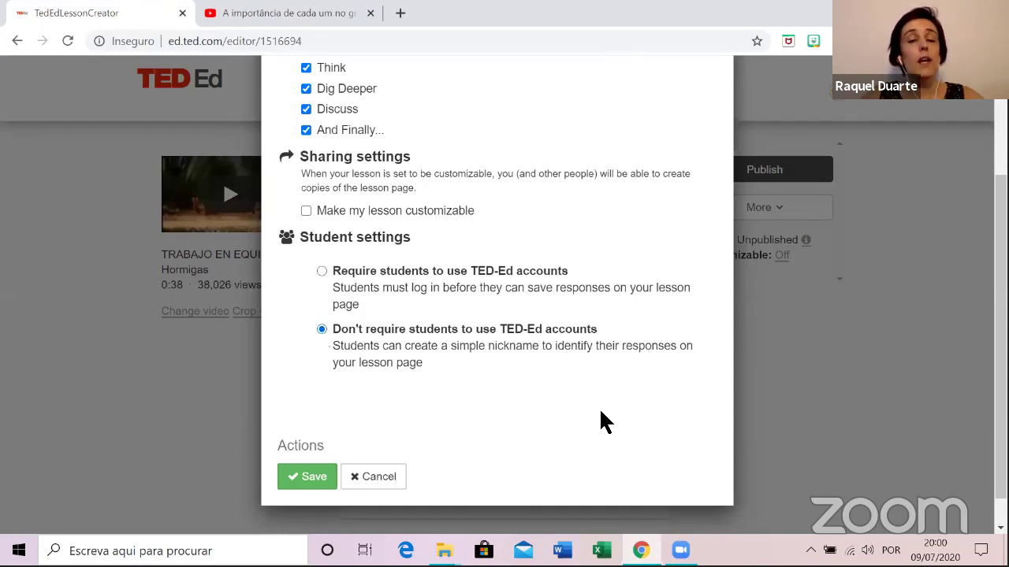
{"action": "scroll", "coordinate": [522, 429], "scroll_direction": "up", "scroll_amount": 3}
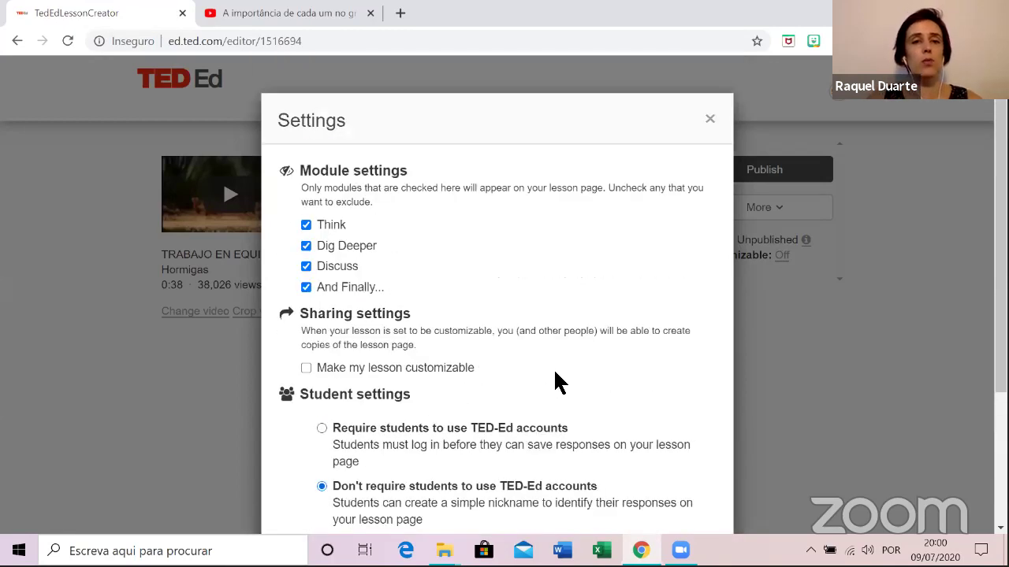
{"action": "scroll", "coordinate": [556, 383], "scroll_direction": "down", "scroll_amount": 1}
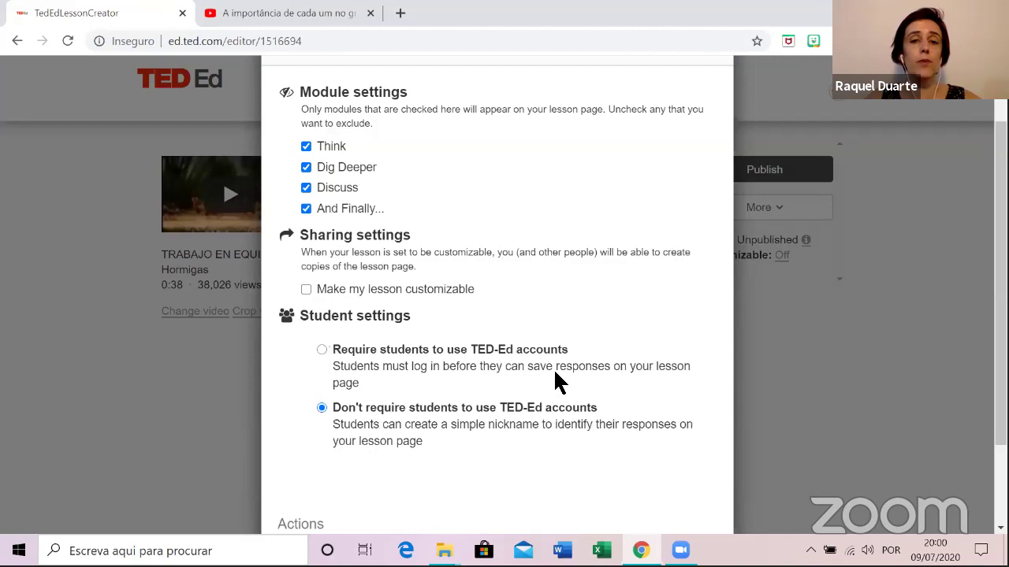
{"action": "scroll", "coordinate": [555, 383], "scroll_direction": "down", "scroll_amount": 1}
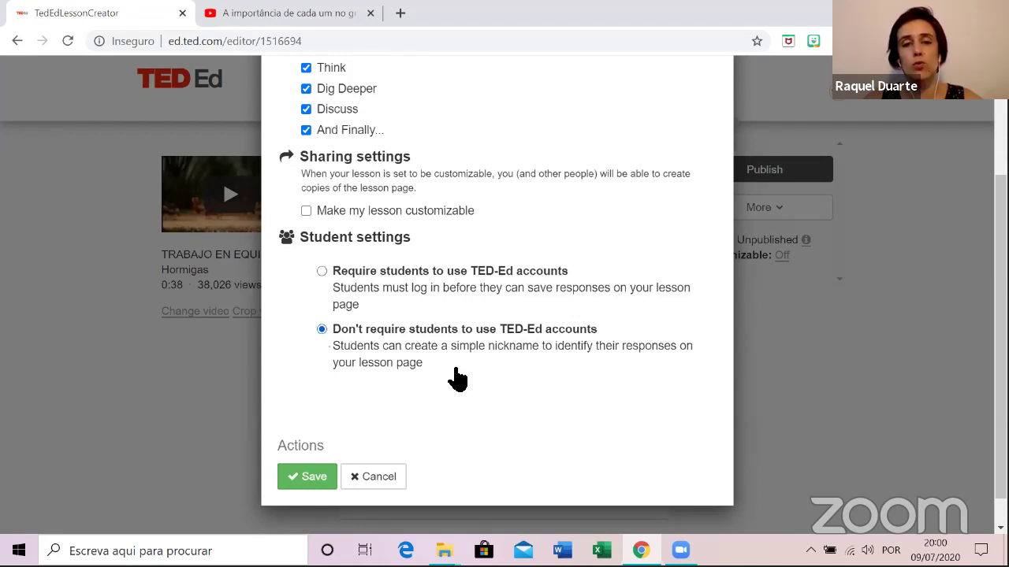
Require students to use TED-Ed accounts, save the settings, and look over the draft's sections down to And Finally.
{"action": "left_click", "coordinate": [322, 272]}
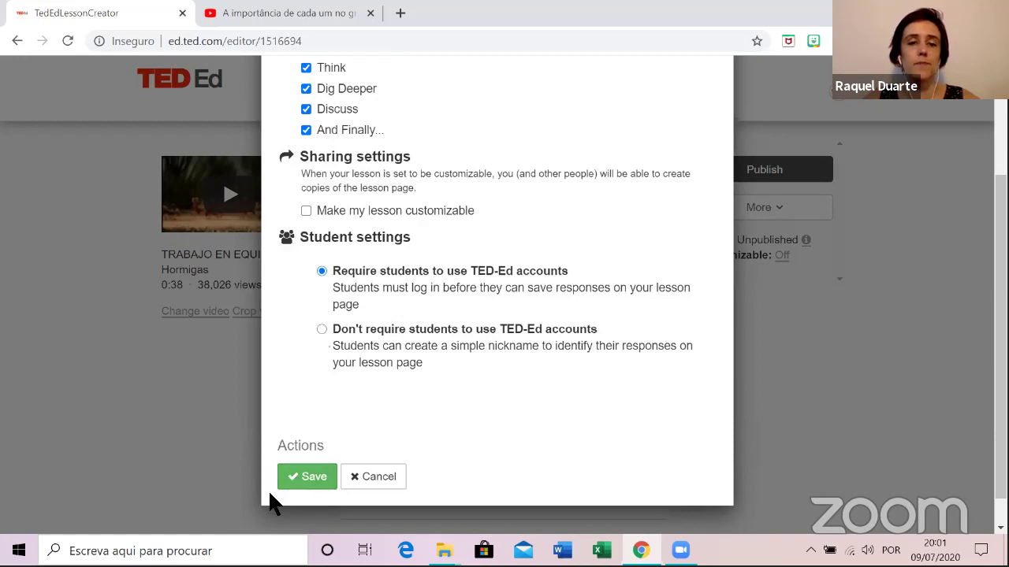
{"action": "left_click", "coordinate": [294, 482]}
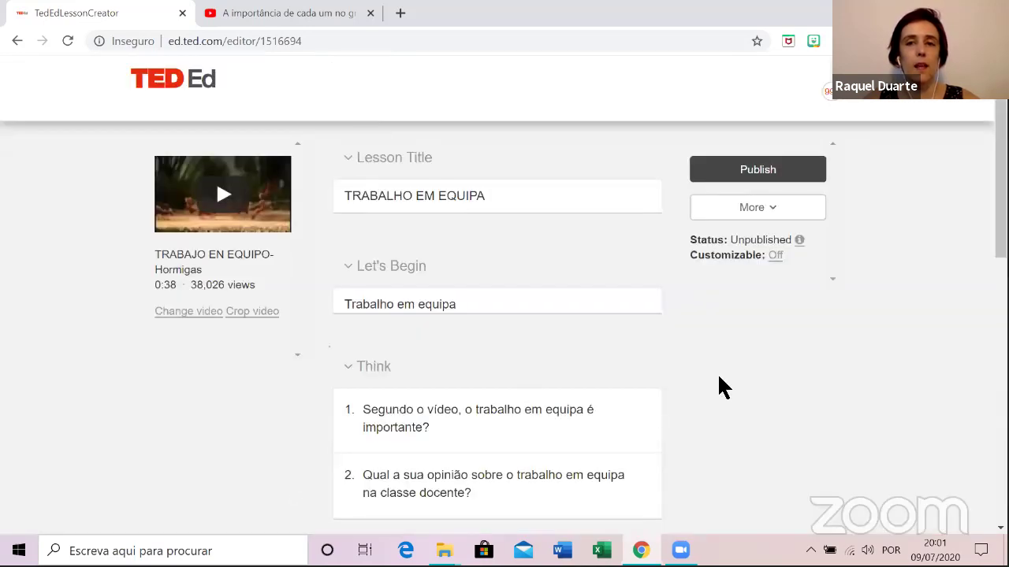
{"action": "scroll", "coordinate": [705, 425], "scroll_direction": "down", "scroll_amount": 9}
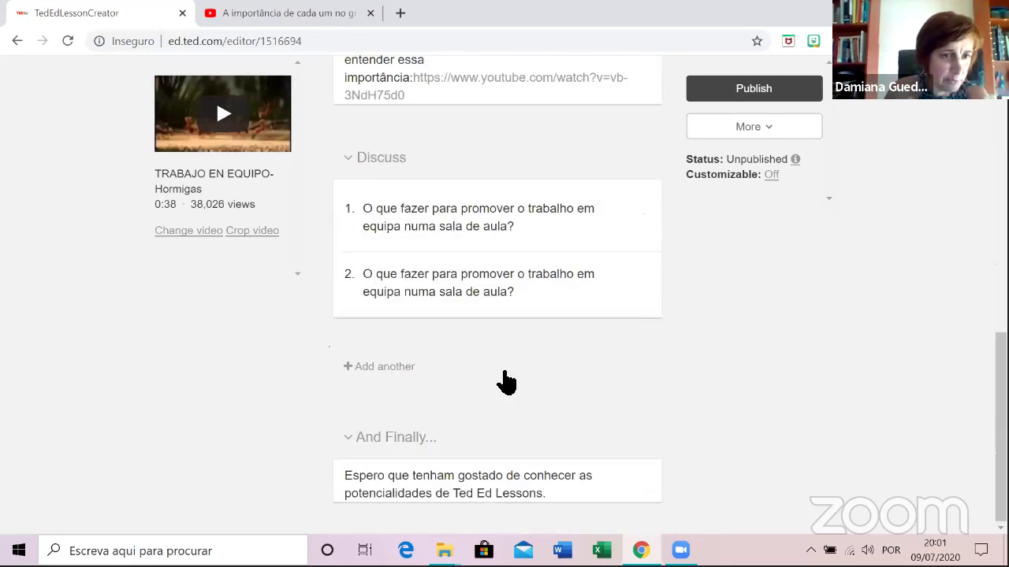
{"action": "scroll", "coordinate": [504, 383], "scroll_direction": "up", "scroll_amount": 10}
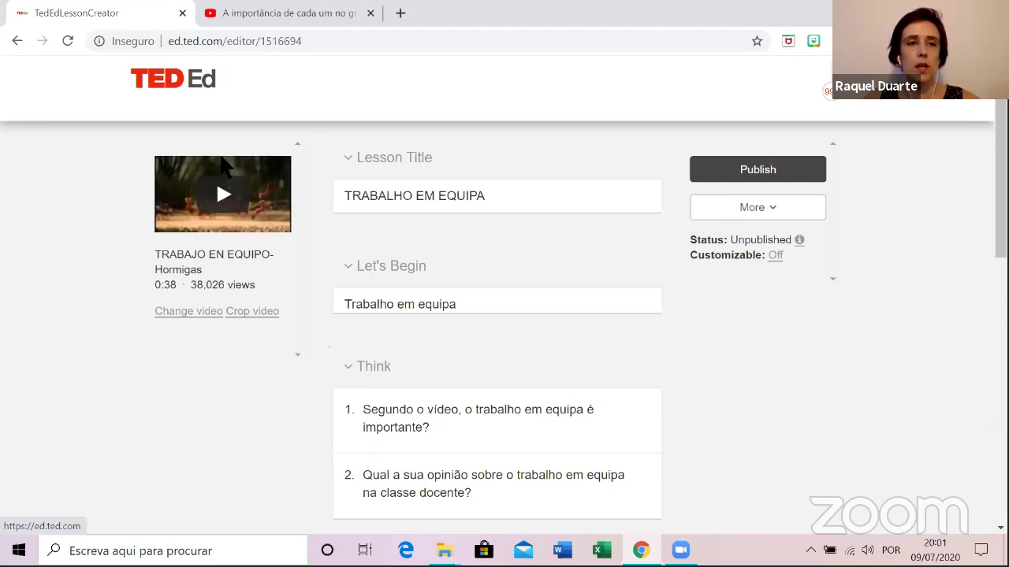
Leave the lesson editor and browse the Discover lessons catalogue across all subjects.
{"action": "left_click", "coordinate": [221, 158]}
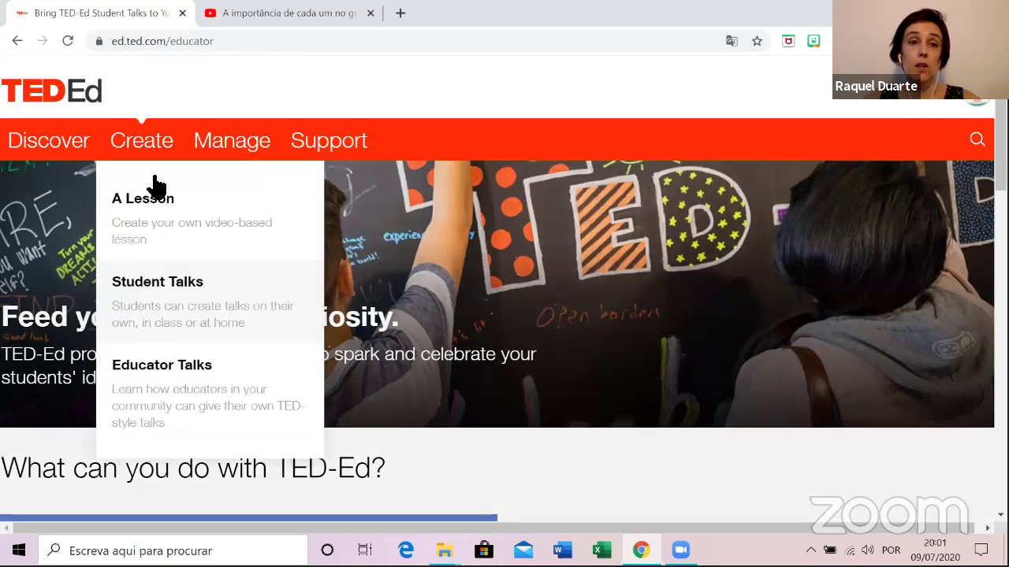
{"action": "mouse_move", "coordinate": [33, 154]}
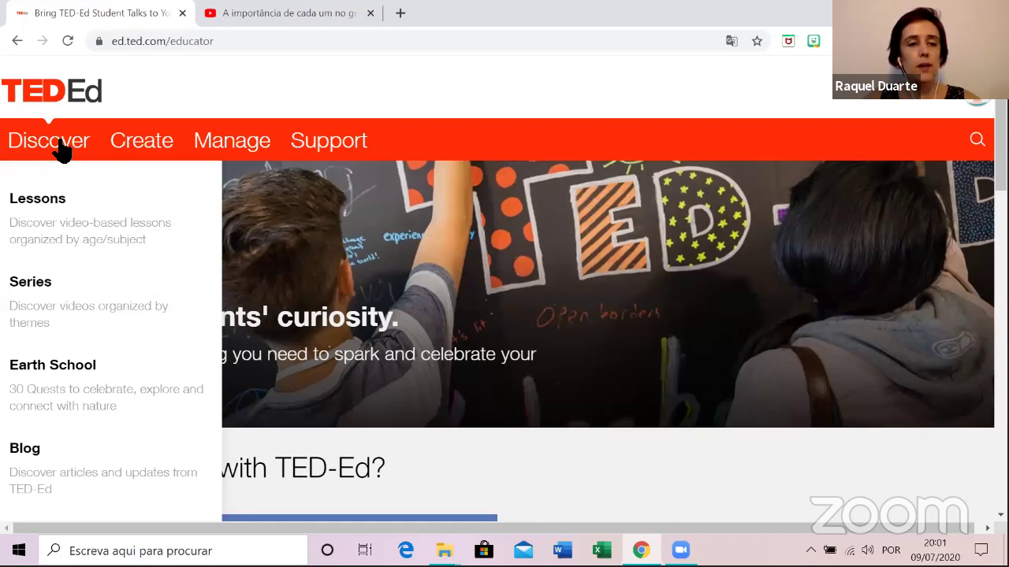
{"action": "left_click", "coordinate": [60, 150]}
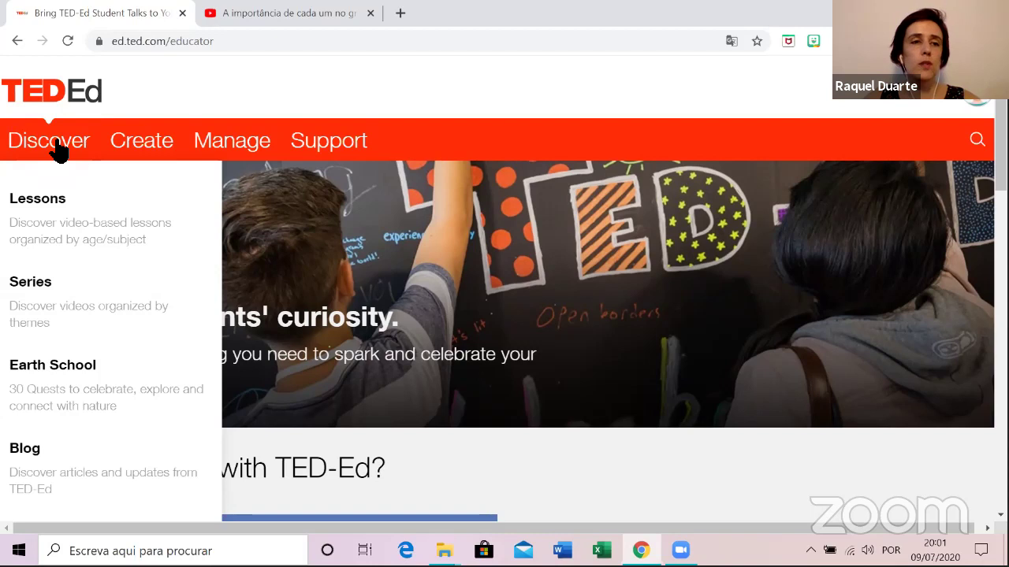
{"action": "left_click", "coordinate": [49, 227]}
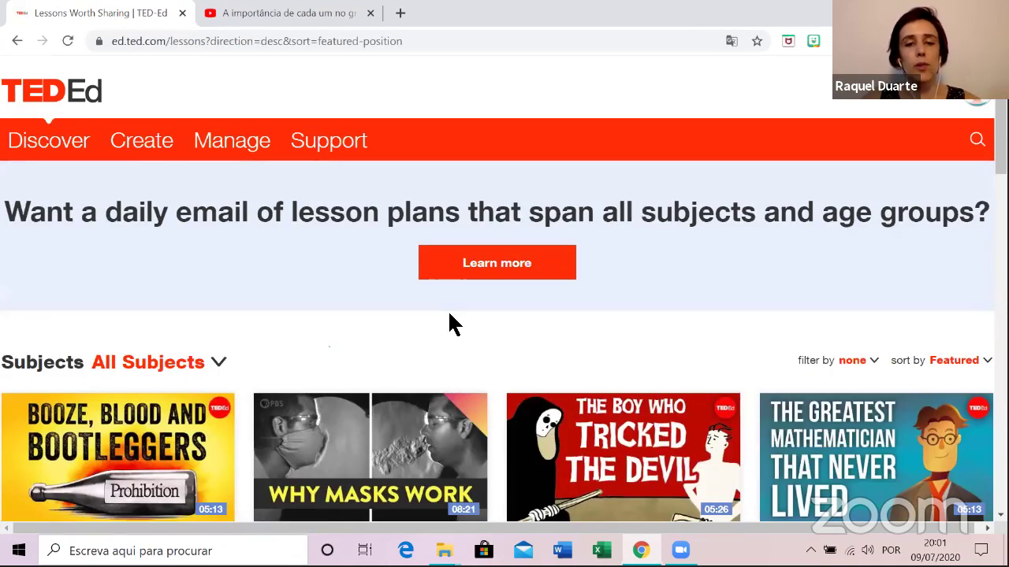
{"action": "scroll", "coordinate": [449, 323], "scroll_direction": "down", "scroll_amount": 2}
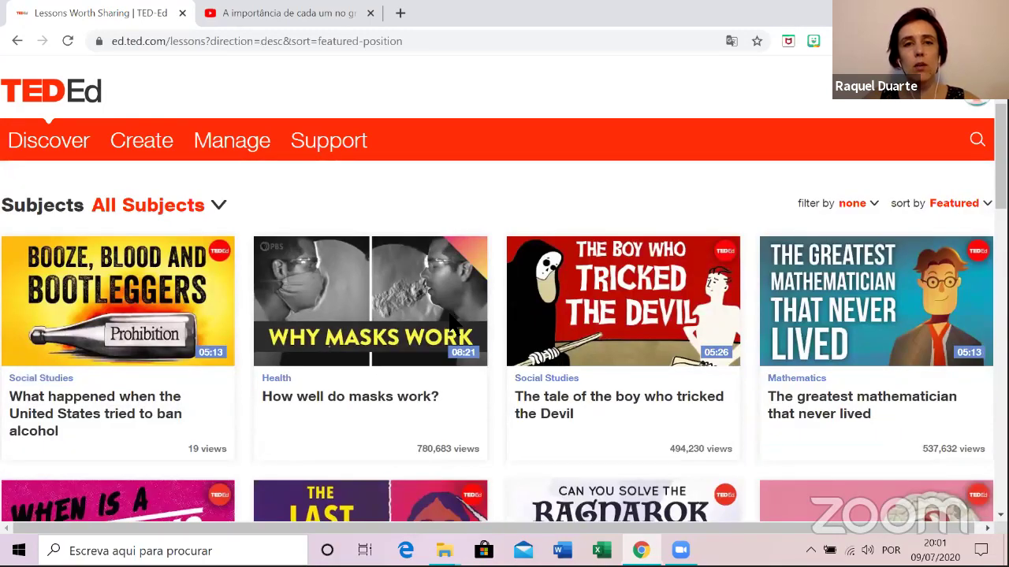
{"action": "scroll", "coordinate": [354, 346], "scroll_direction": "down", "scroll_amount": 1}
{"action": "scroll", "coordinate": [218, 371], "scroll_direction": "up", "scroll_amount": 3}
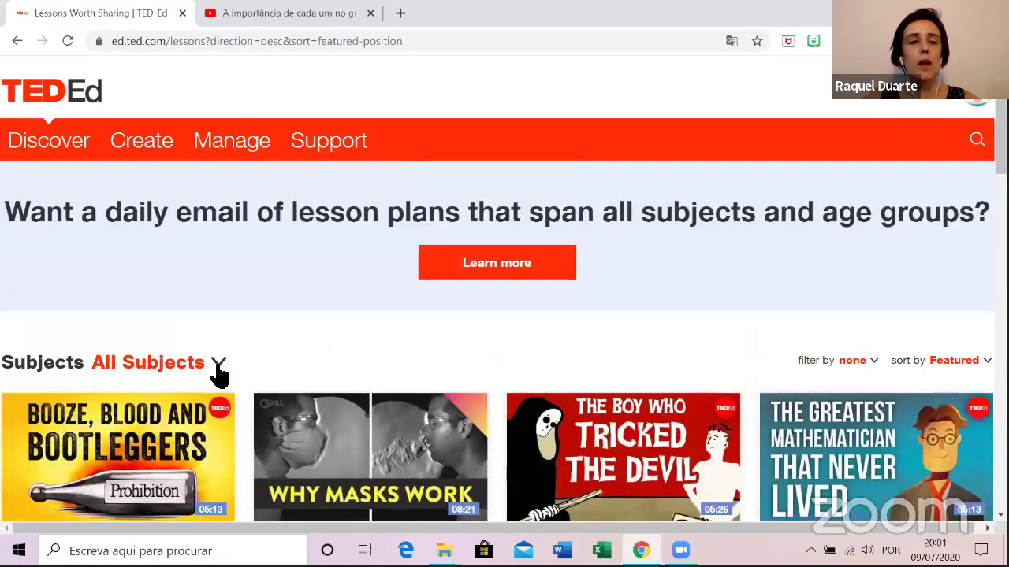
Look through the available subjects and filter the lessons catalogue to Teaching & Education.
{"action": "left_click", "coordinate": [219, 364]}
{"action": "scroll", "coordinate": [225, 342], "scroll_direction": "down", "scroll_amount": 1}
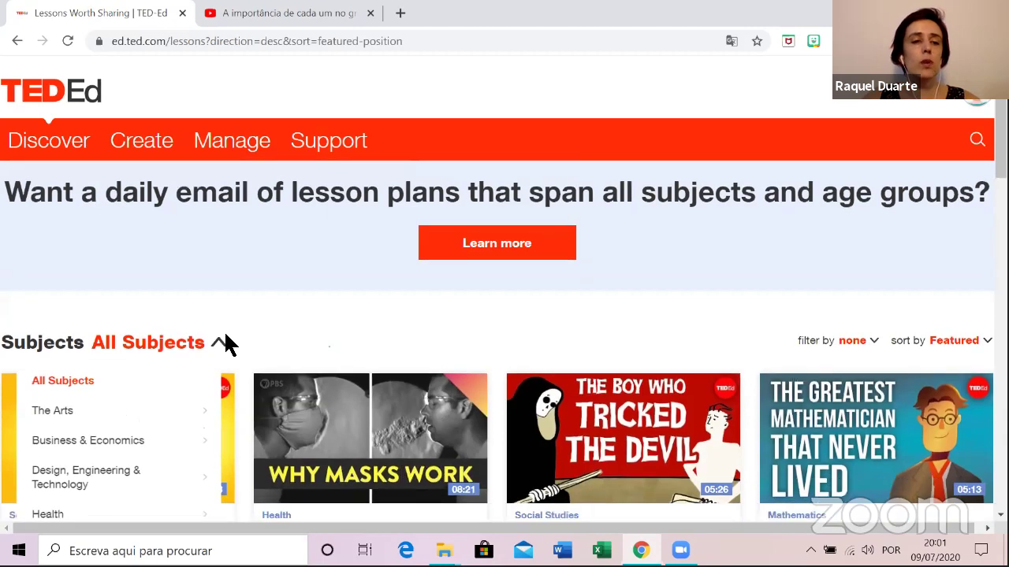
{"action": "scroll", "coordinate": [126, 429], "scroll_direction": "down", "scroll_amount": 1}
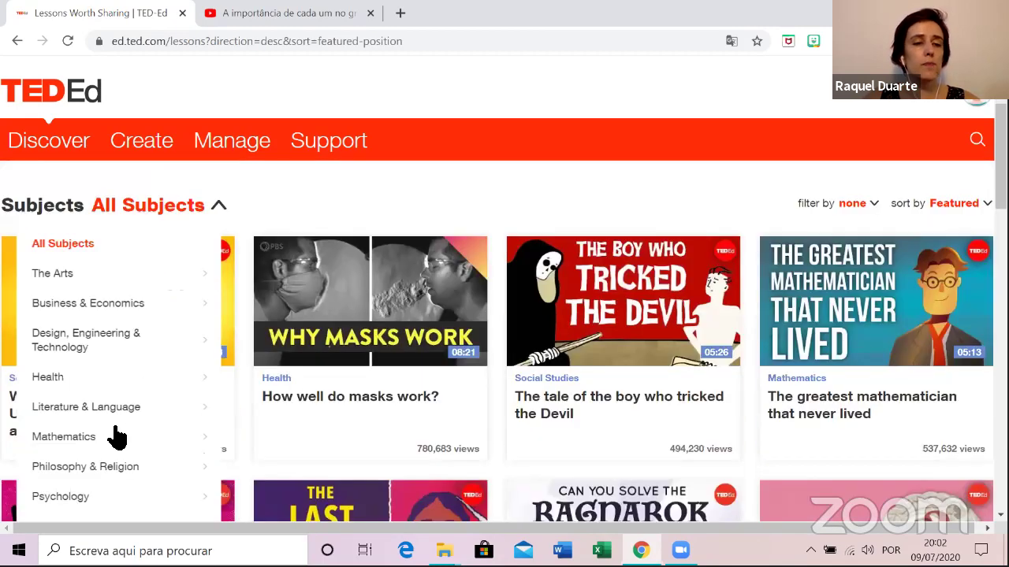
{"action": "scroll", "coordinate": [126, 418], "scroll_direction": "down", "scroll_amount": 1}
{"action": "scroll", "coordinate": [147, 430], "scroll_direction": "down", "scroll_amount": 2}
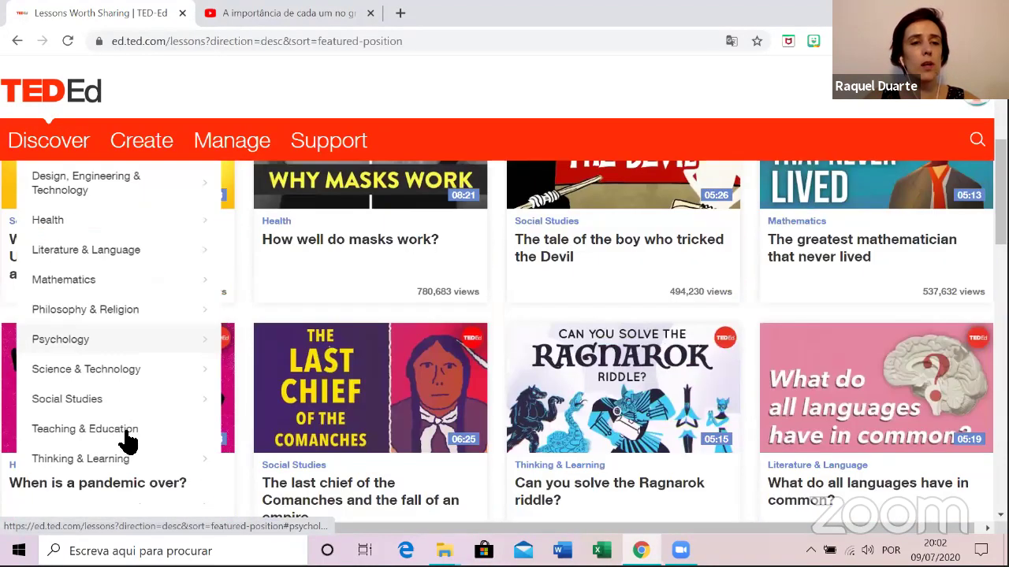
{"action": "scroll", "coordinate": [133, 386], "scroll_direction": "down", "scroll_amount": 1}
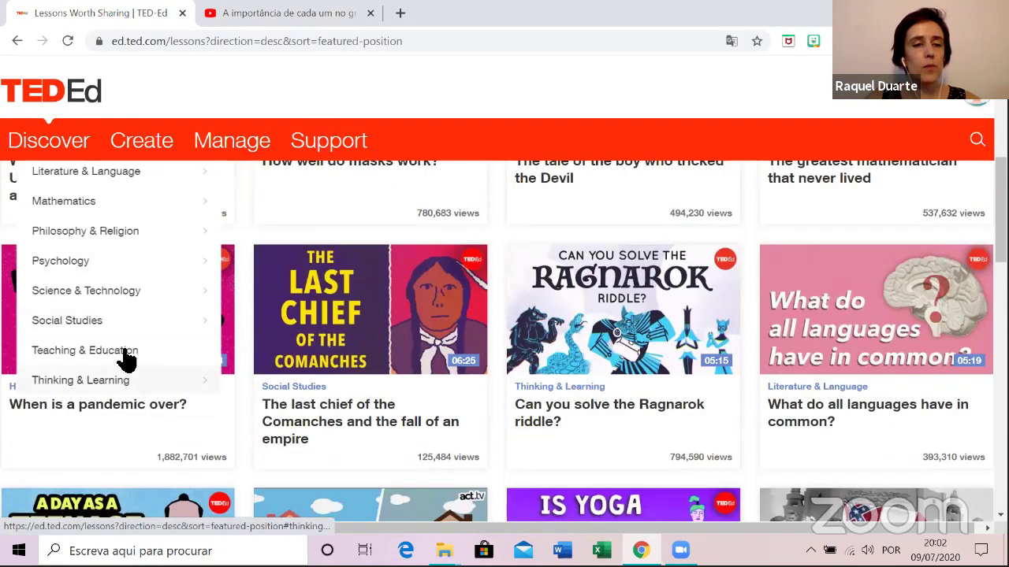
{"action": "left_click", "coordinate": [126, 355]}
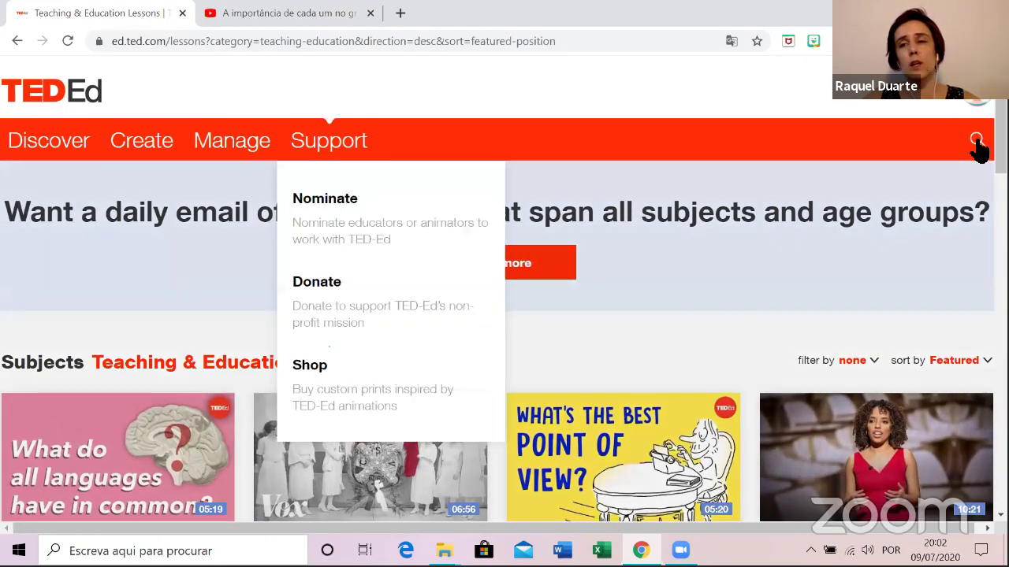
Search the TED-Ed site for "ciudades" and look through the search results.
{"action": "left_click", "coordinate": [977, 139]}
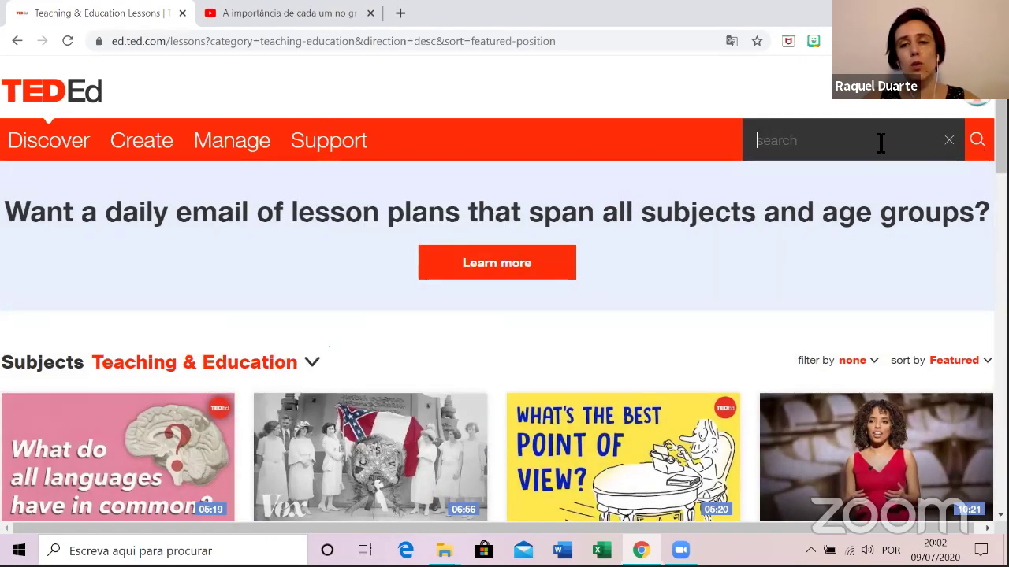
{"action": "left_click", "coordinate": [880, 143]}
{"action": "left_click", "coordinate": [803, 184]}
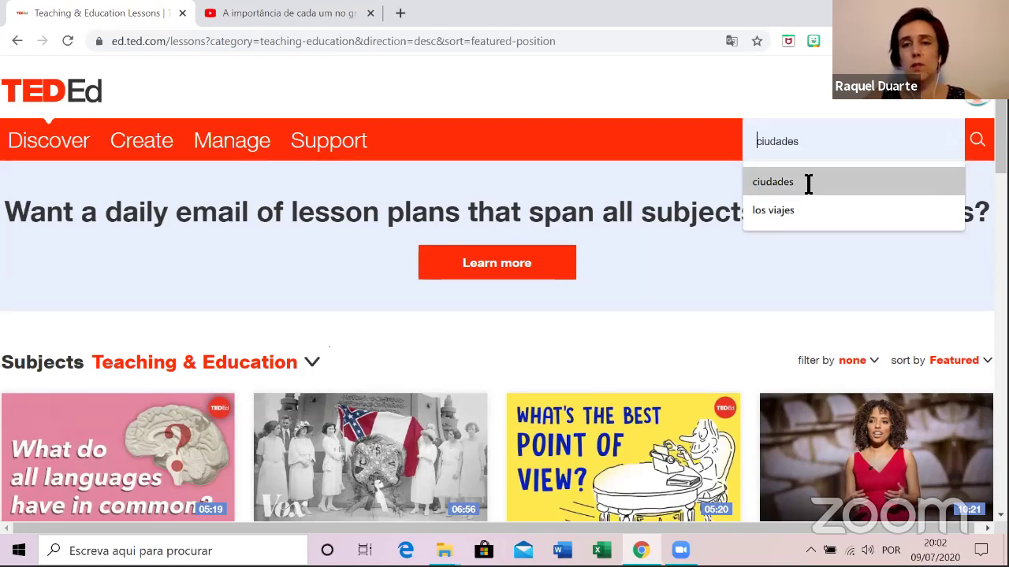
{"action": "left_click", "coordinate": [805, 185]}
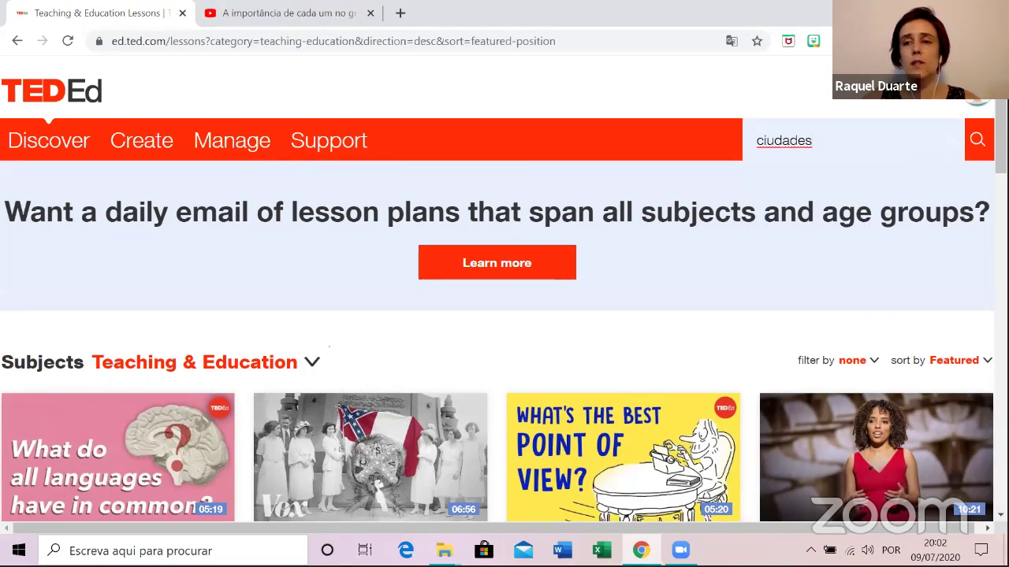
{"action": "key", "text": "Return"}
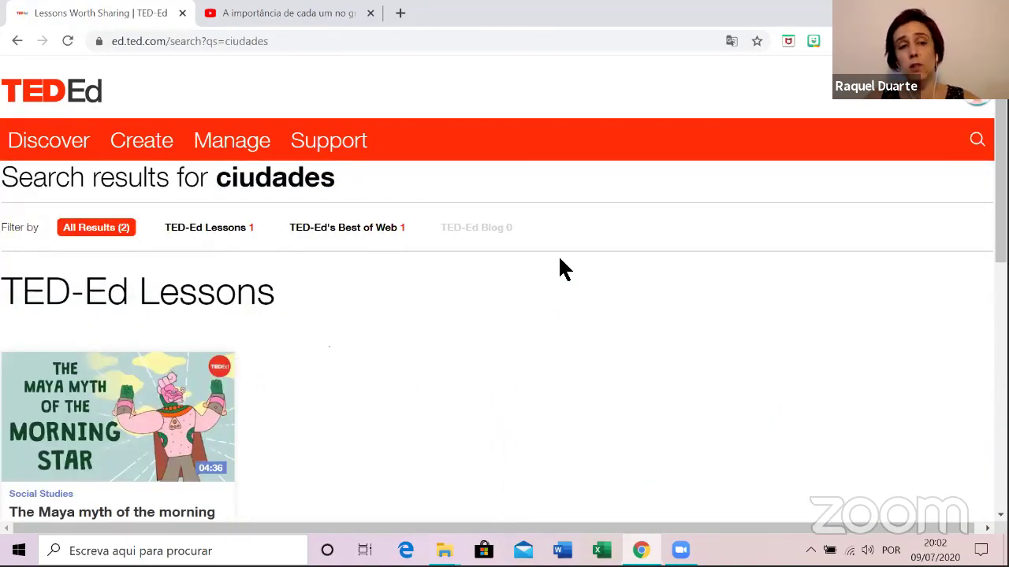
{"action": "scroll", "coordinate": [564, 269], "scroll_direction": "down", "scroll_amount": 1}
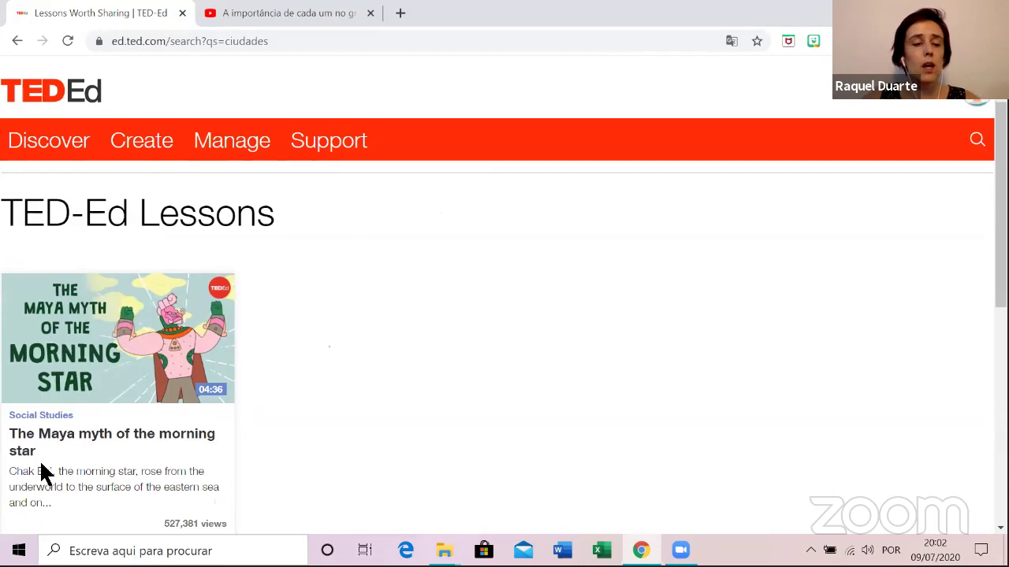
{"action": "scroll", "coordinate": [189, 424], "scroll_direction": "down", "scroll_amount": 1}
{"action": "scroll", "coordinate": [196, 399], "scroll_direction": "down", "scroll_amount": 1}
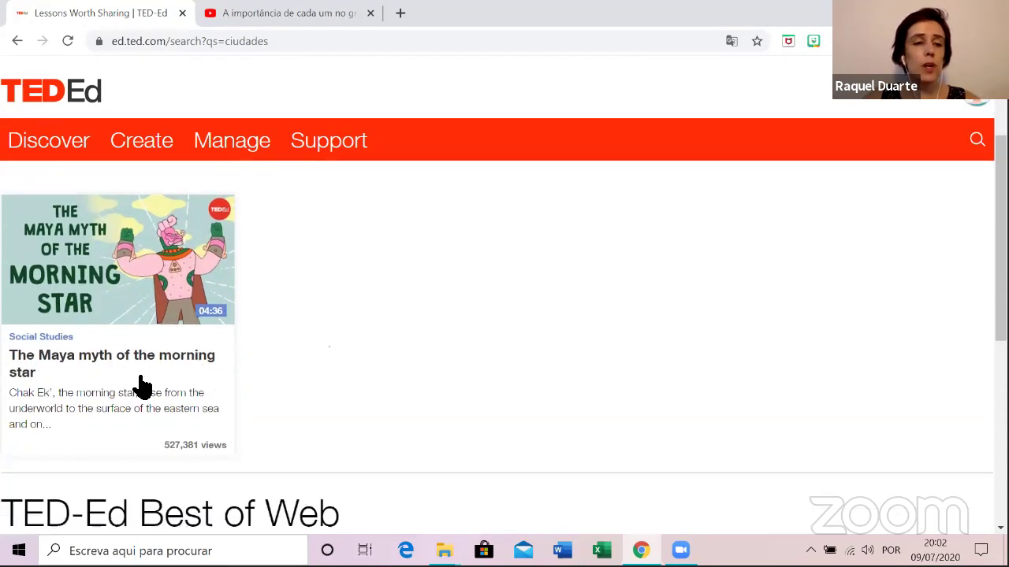